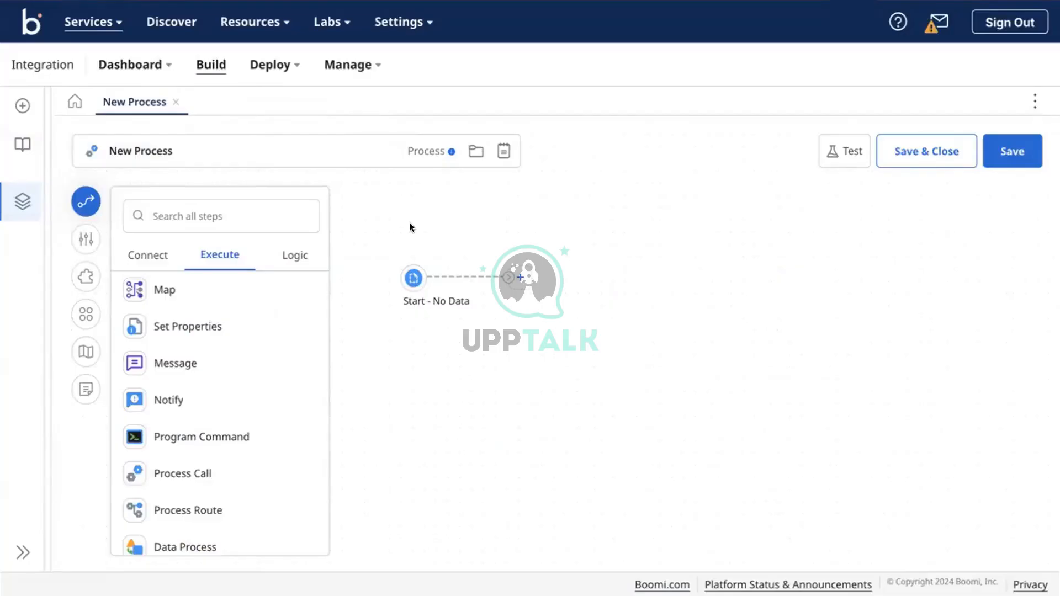
Try the Connector, Trading Partner and Data Passthrough start types, then keep No Data.
{"action": "left_click", "coordinate": [412, 278]}
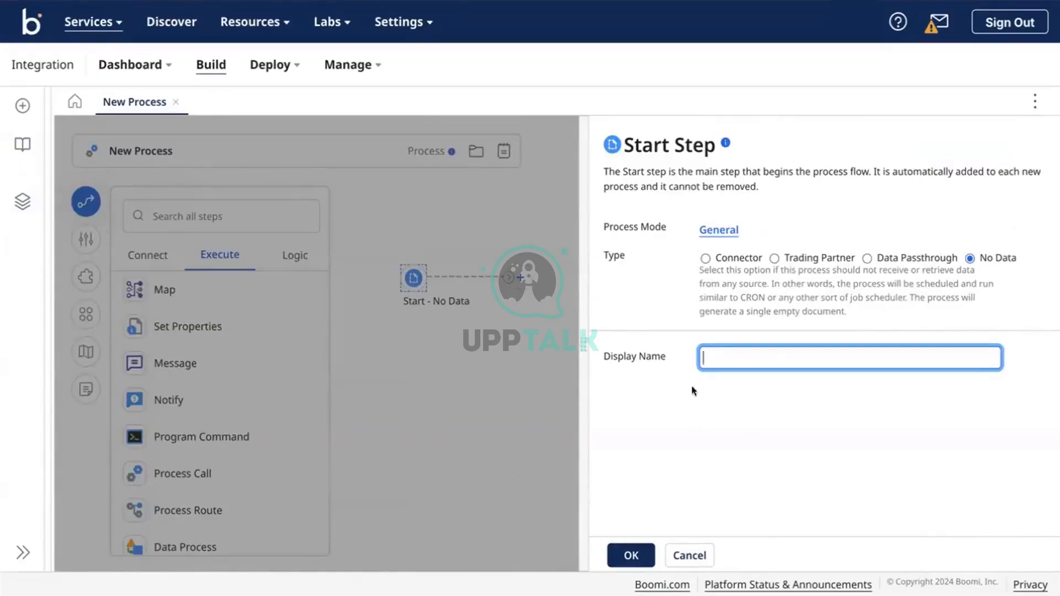
{"action": "left_click", "coordinate": [723, 256]}
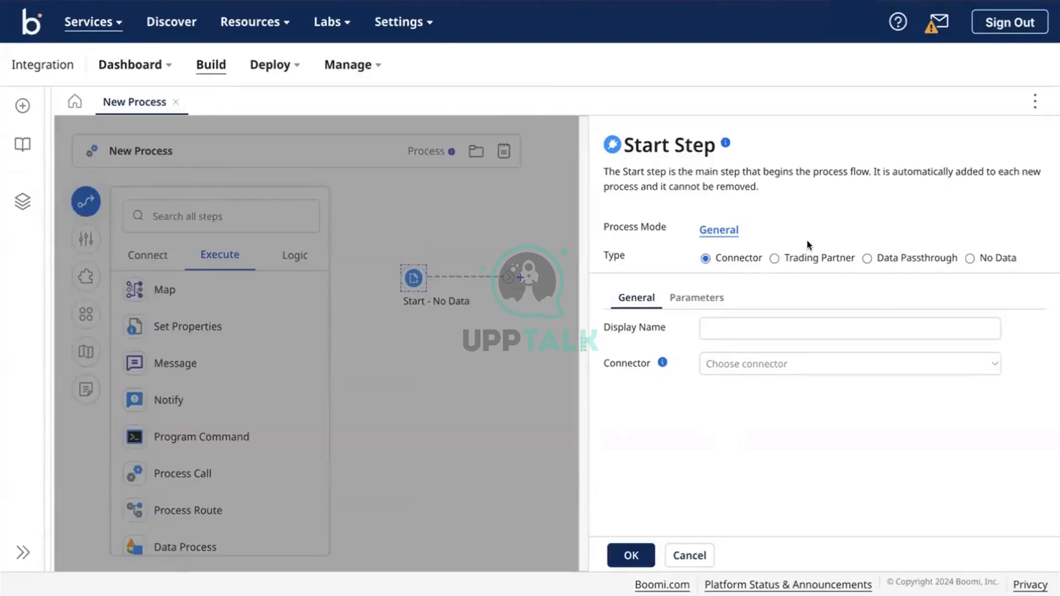
{"action": "left_click", "coordinate": [776, 257]}
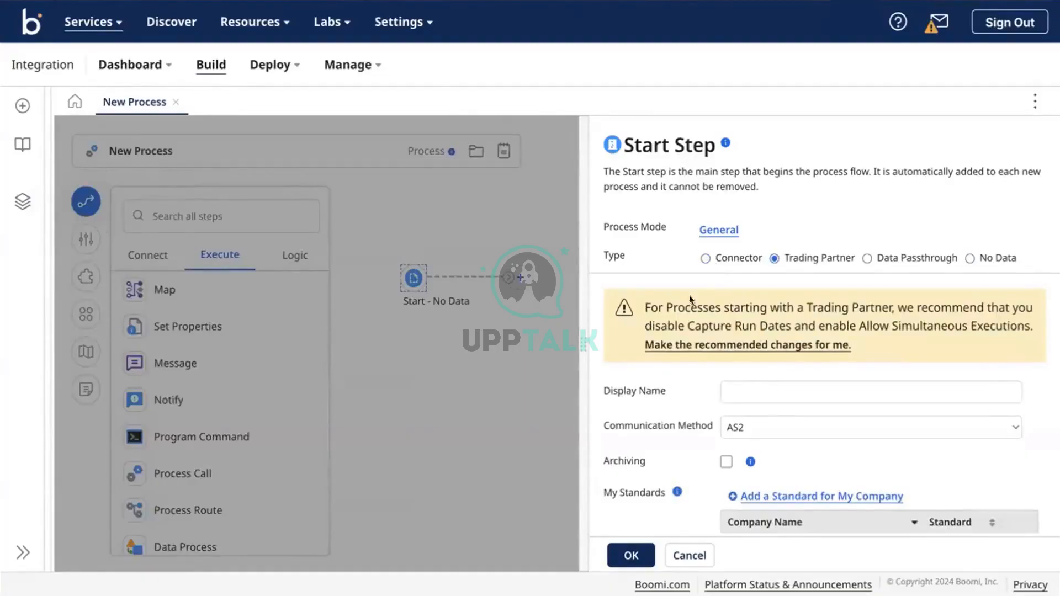
{"action": "scroll", "coordinate": [643, 334], "scroll_direction": "down", "scroll_amount": 1}
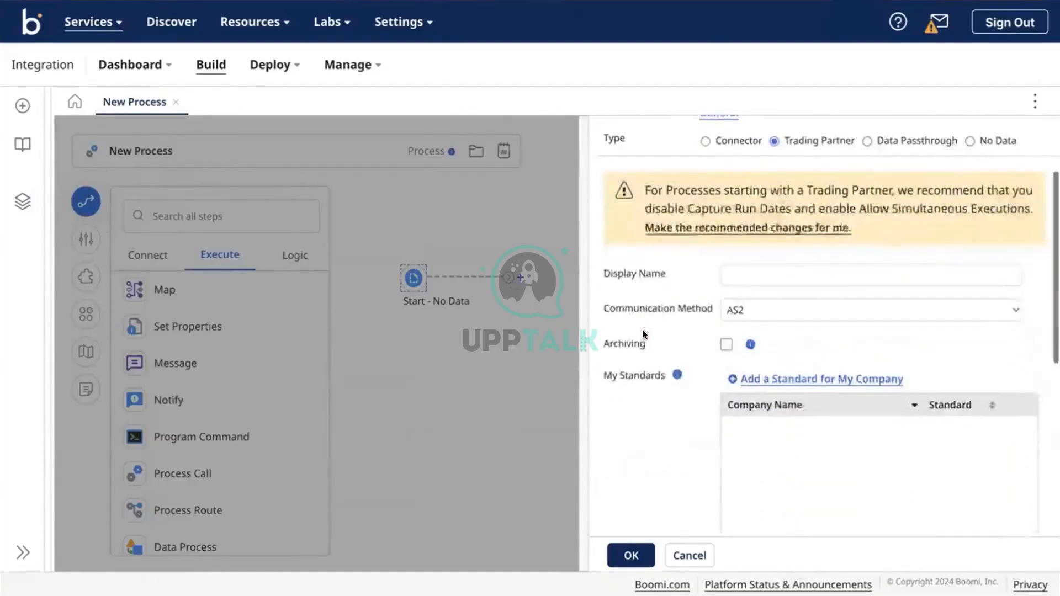
{"action": "scroll", "coordinate": [773, 276], "scroll_direction": "up", "scroll_amount": 2}
{"action": "left_click", "coordinate": [898, 221]}
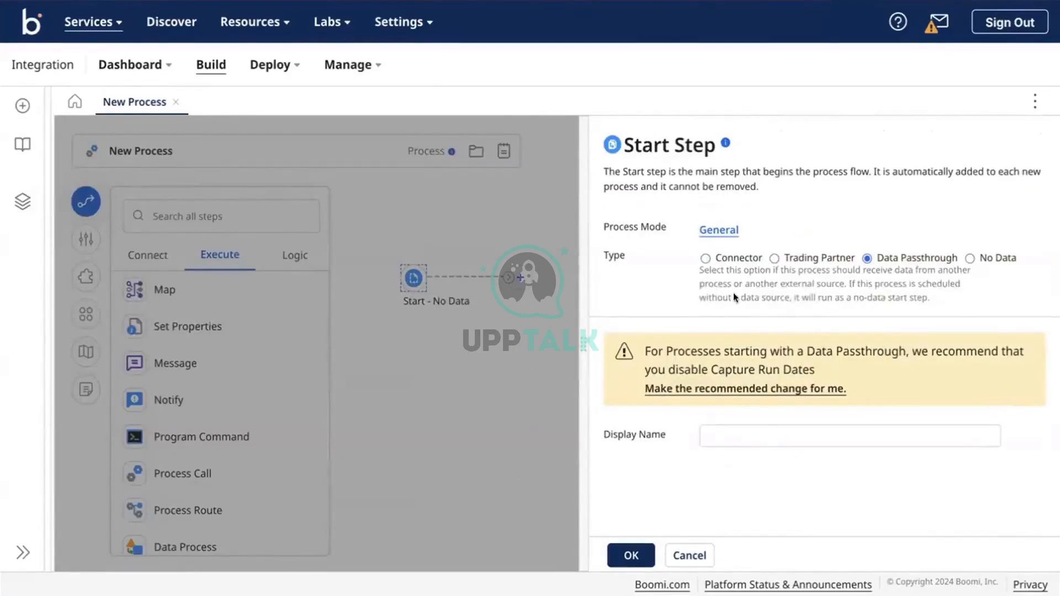
{"action": "left_click", "coordinate": [968, 258]}
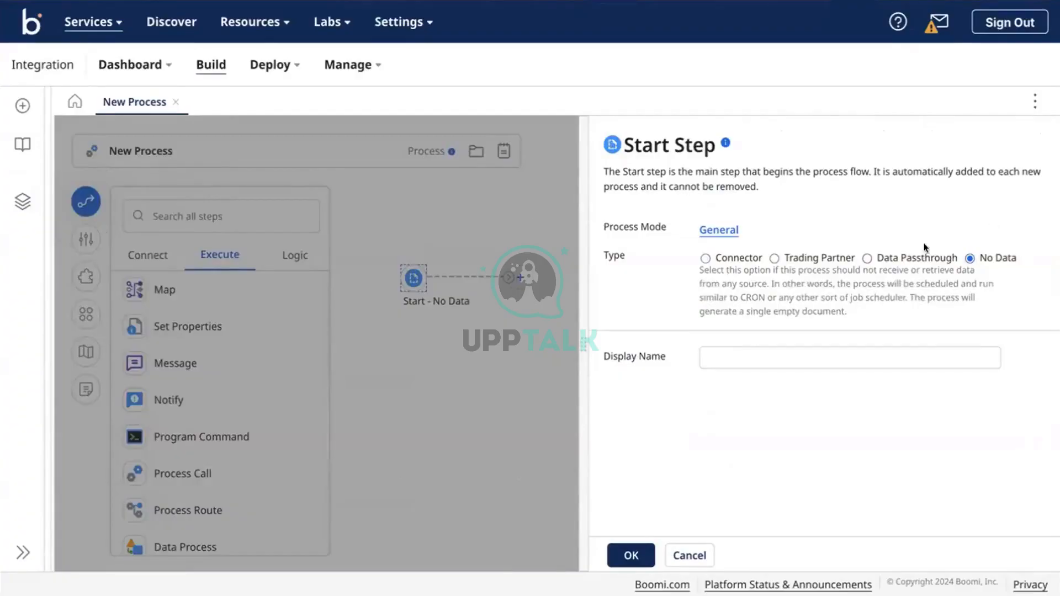
{"action": "left_click", "coordinate": [631, 551]}
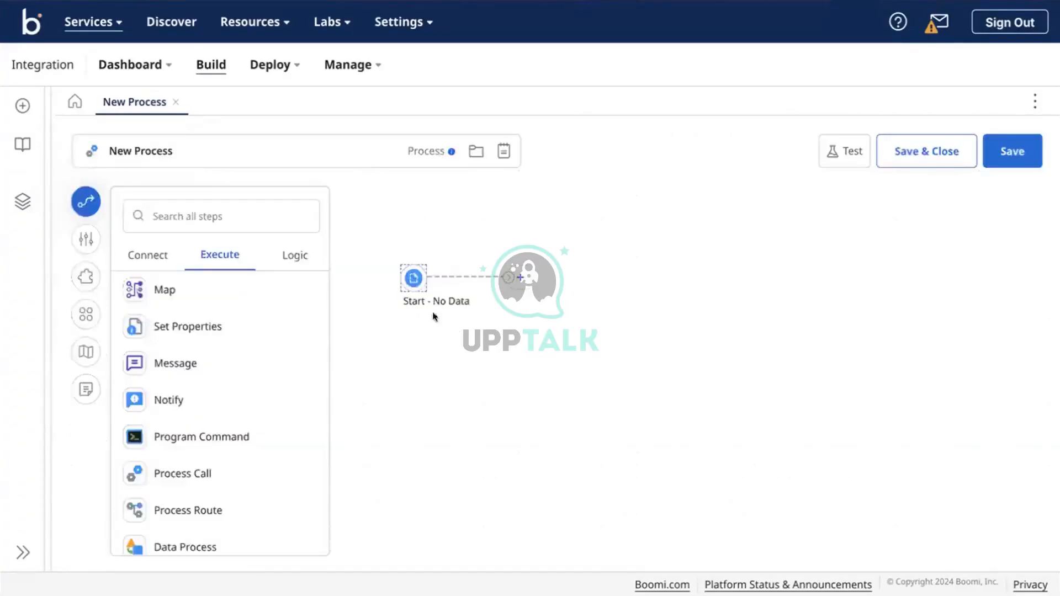
Give the start step the display name 'start'.
{"action": "left_click", "coordinate": [413, 279]}
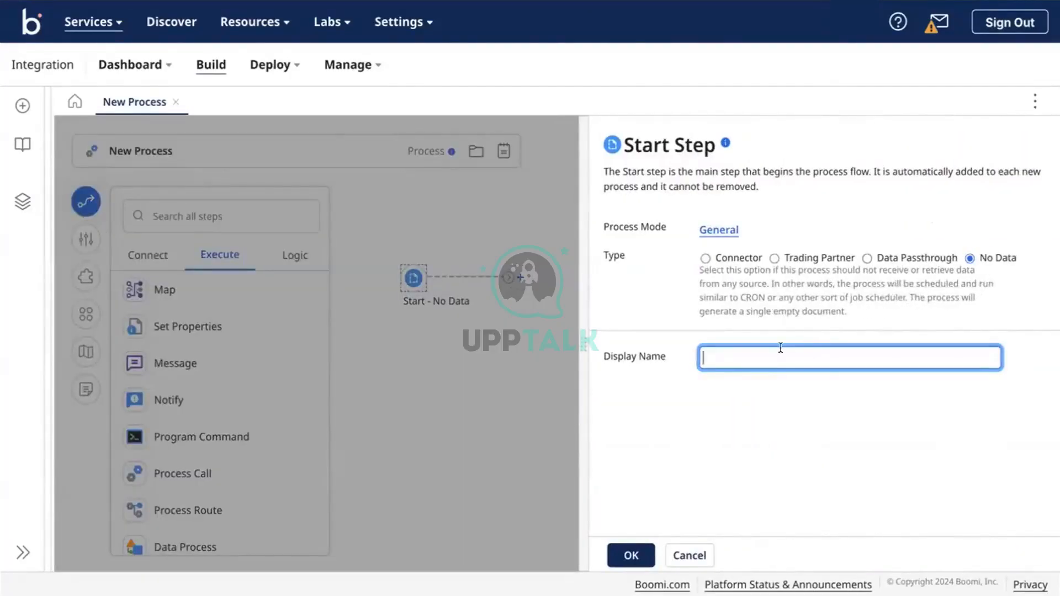
{"action": "type", "text": "start"}
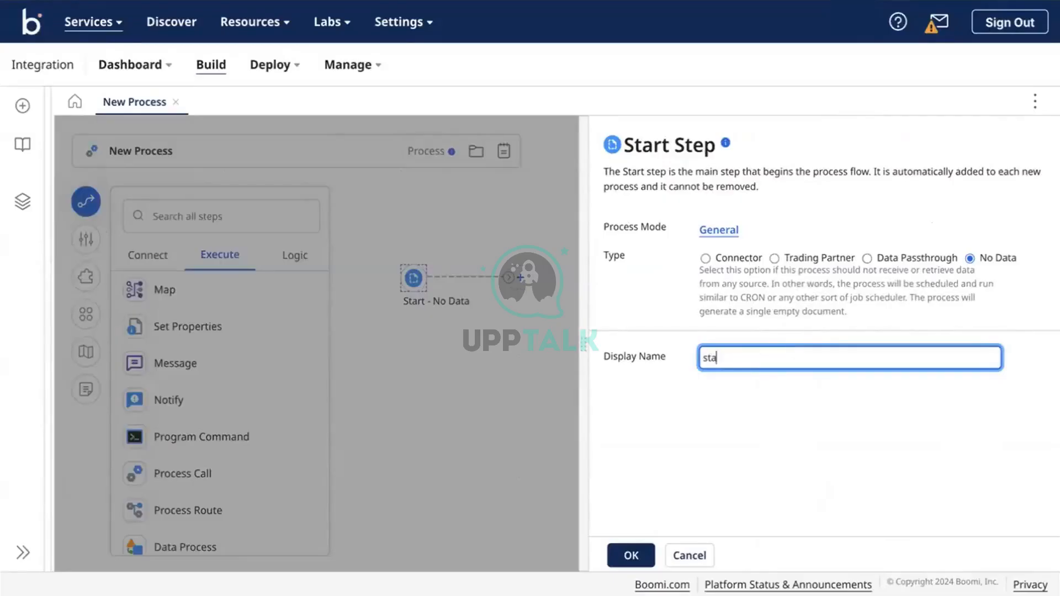
{"action": "left_click", "coordinate": [621, 566]}
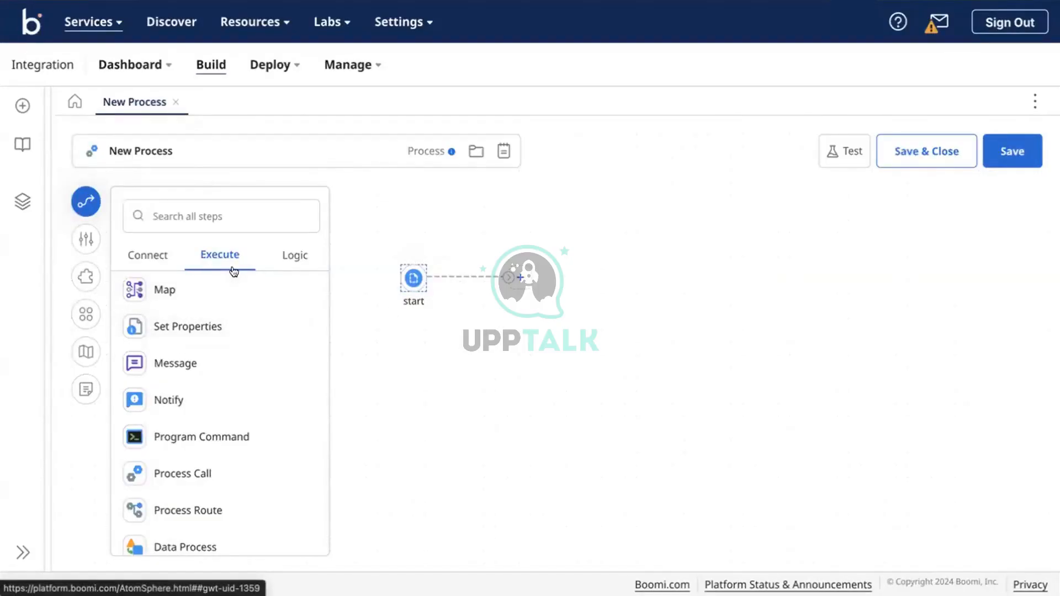
Drop a Map step beside start and create a new blank map for it.
{"action": "left_click", "coordinate": [143, 254]}
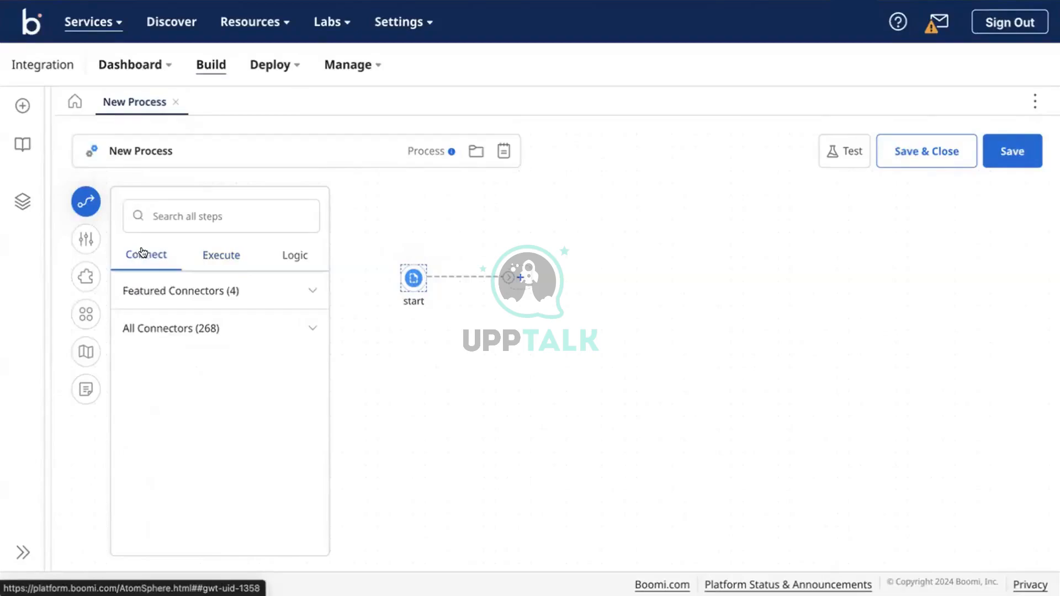
{"action": "left_click", "coordinate": [209, 270]}
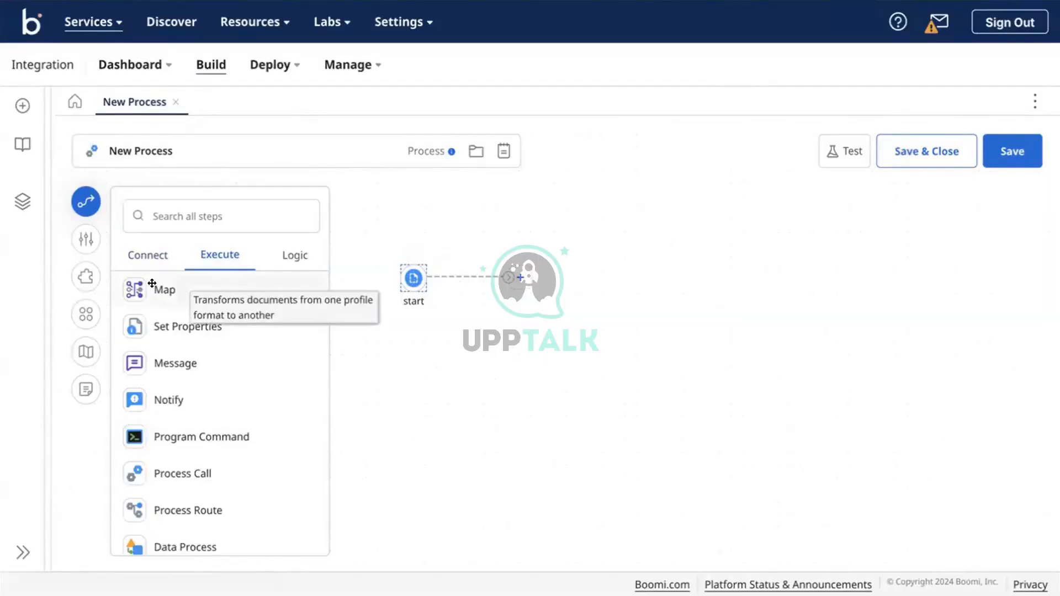
{"action": "left_click_drag", "start_coordinate": [151, 283], "coordinate": [458, 326]}
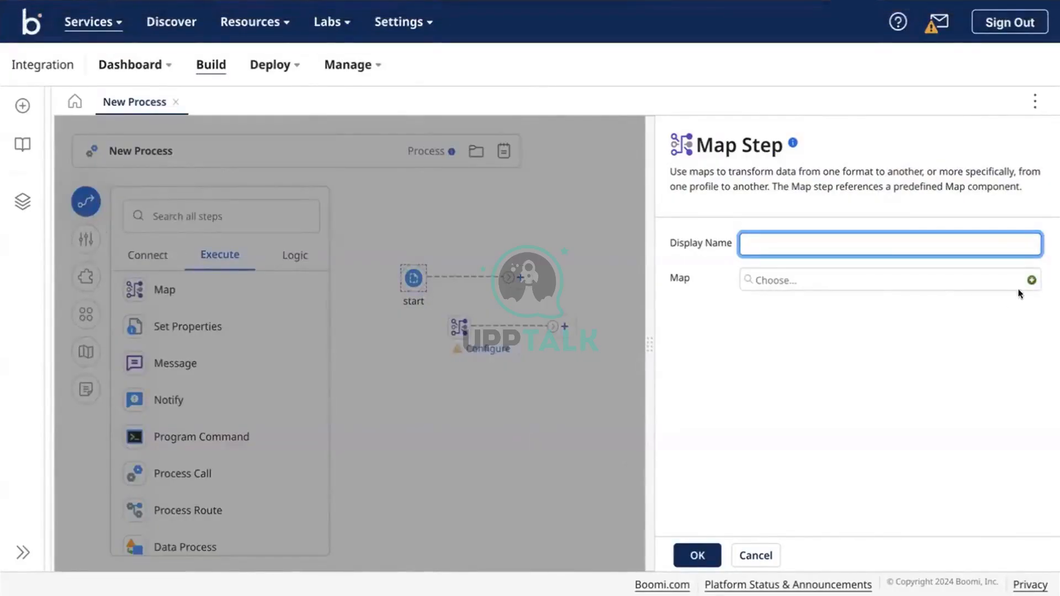
{"action": "left_click", "coordinate": [1030, 281]}
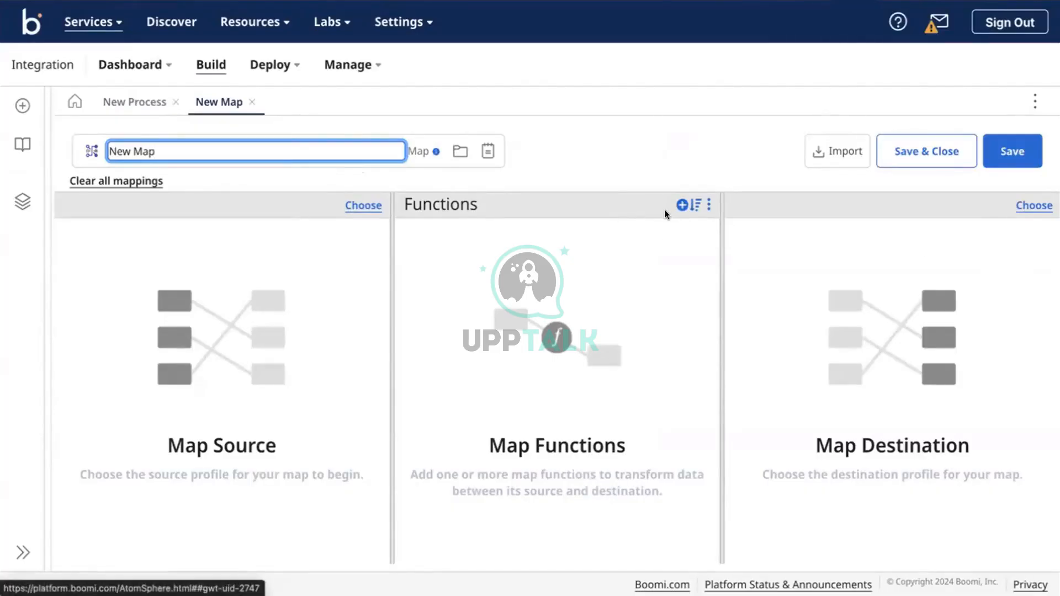
{"action": "left_click", "coordinate": [682, 206]}
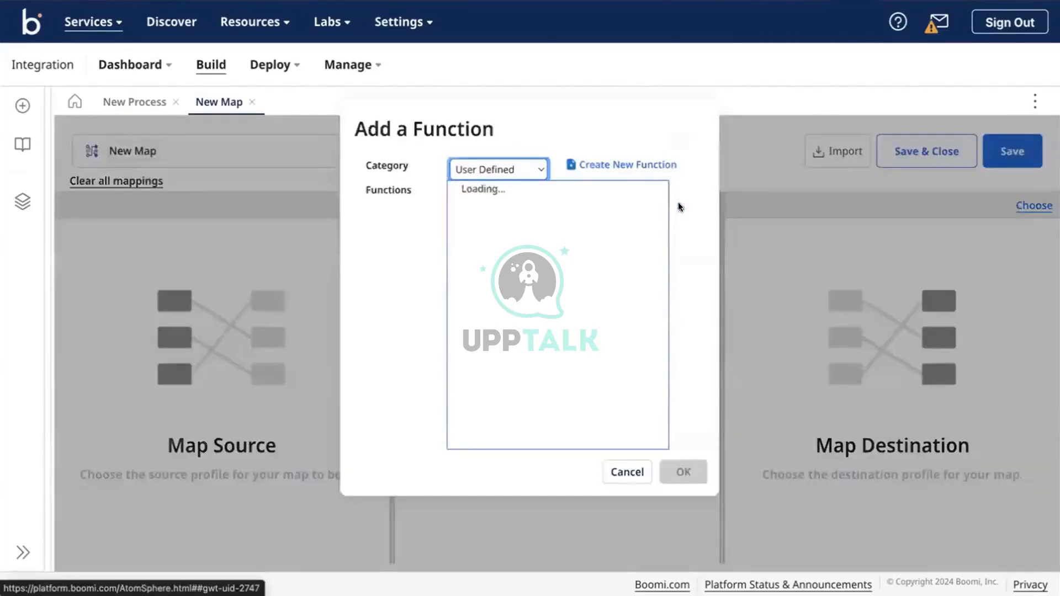
Browse the Custom Scripting, Date, Language and Numeric map functions without adding any.
{"action": "left_click", "coordinate": [537, 170]}
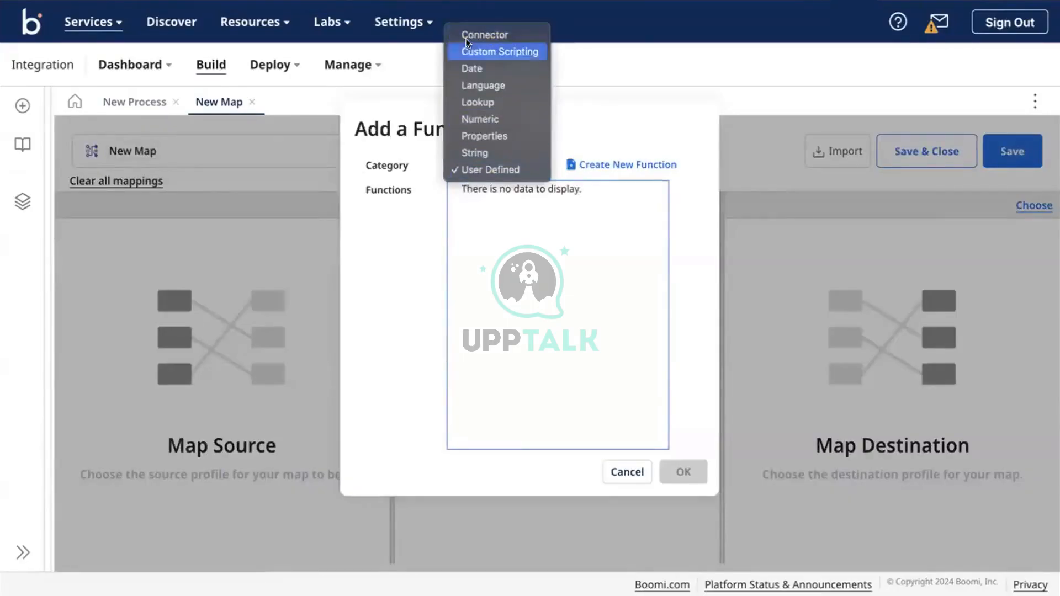
{"action": "left_click", "coordinate": [483, 51]}
{"action": "left_click", "coordinate": [519, 165]}
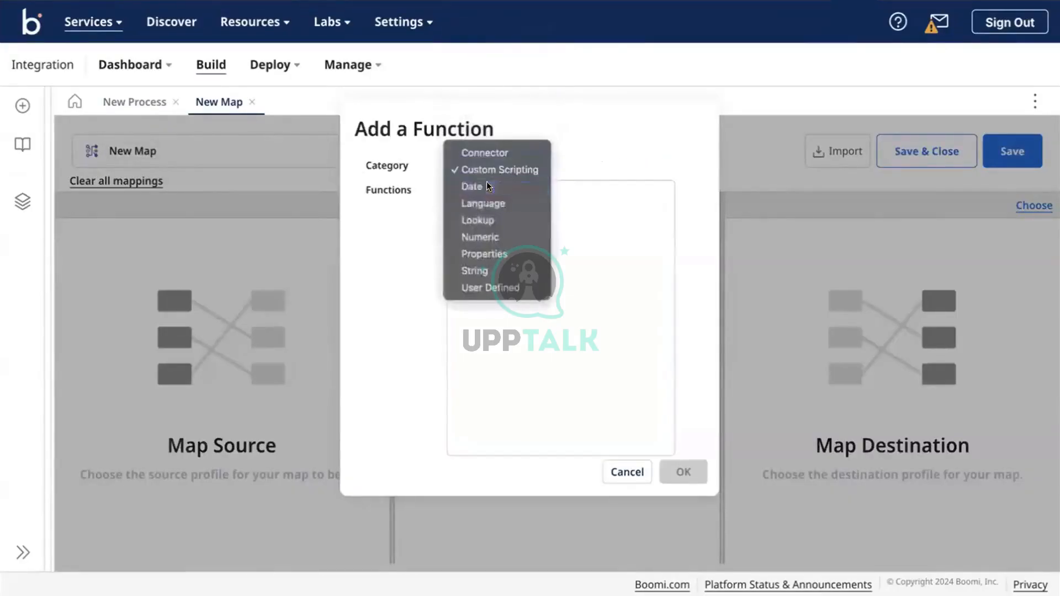
{"action": "left_click", "coordinate": [487, 186]}
{"action": "left_click", "coordinate": [474, 192]}
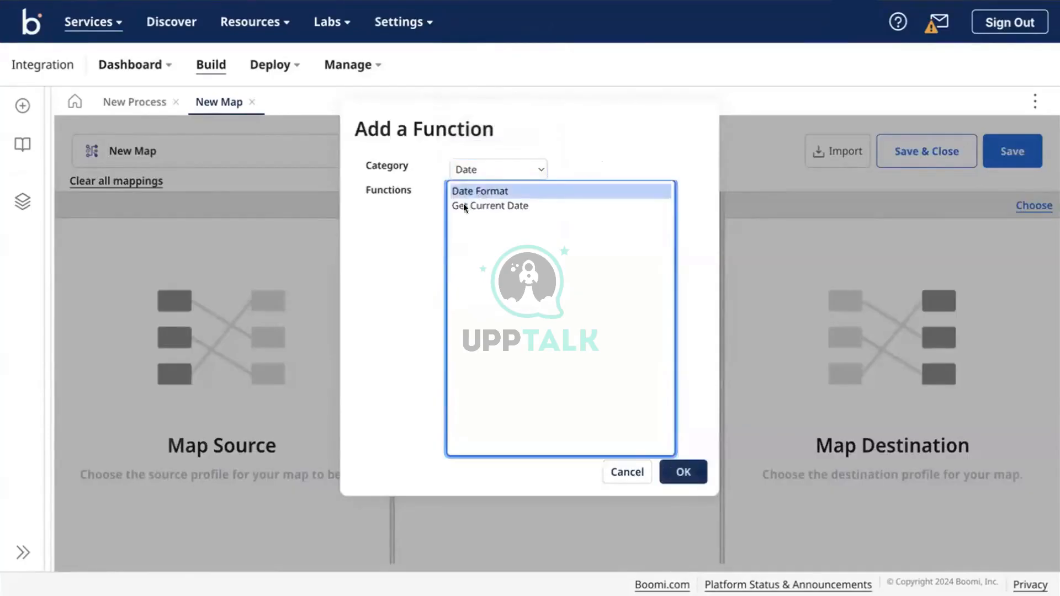
{"action": "left_click", "coordinate": [463, 204]}
{"action": "left_click", "coordinate": [538, 159]}
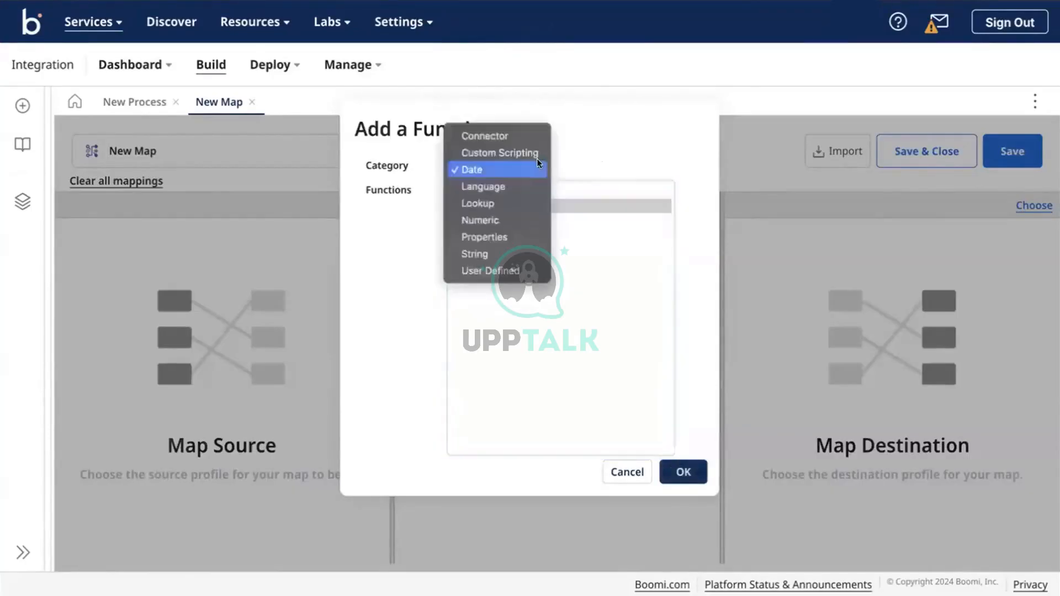
{"action": "left_click", "coordinate": [501, 184]}
{"action": "left_click", "coordinate": [485, 172]}
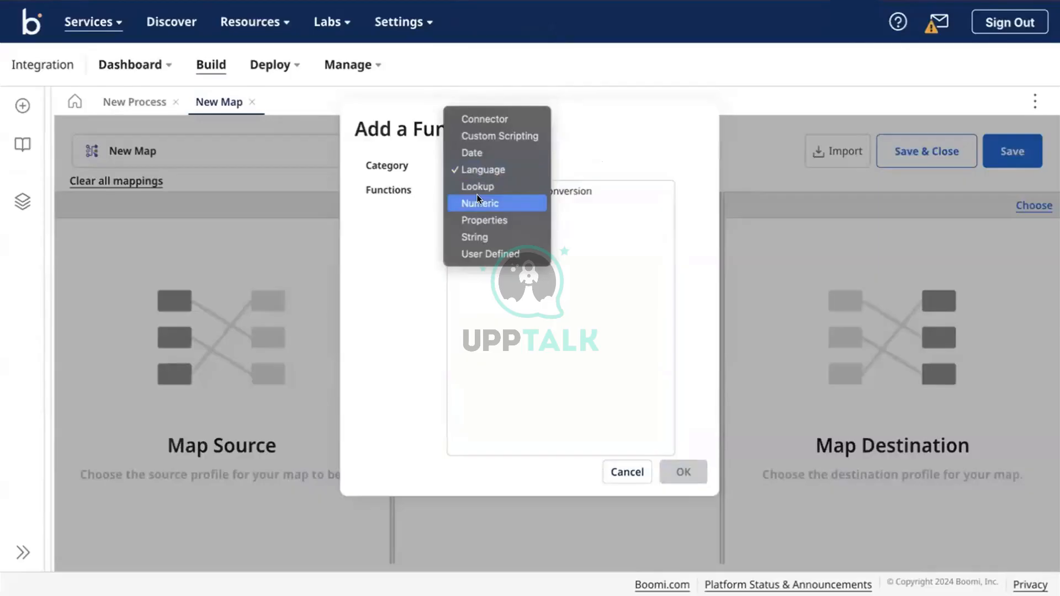
{"action": "left_click", "coordinate": [477, 200]}
{"action": "left_click", "coordinate": [474, 191]}
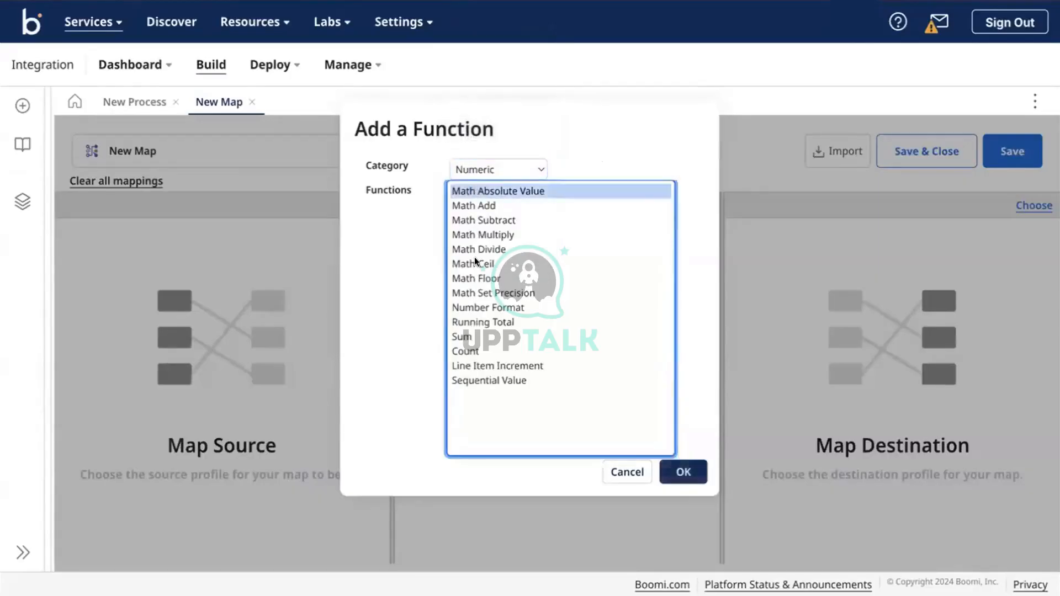
{"action": "left_click", "coordinate": [474, 263]}
{"action": "left_click", "coordinate": [475, 322]}
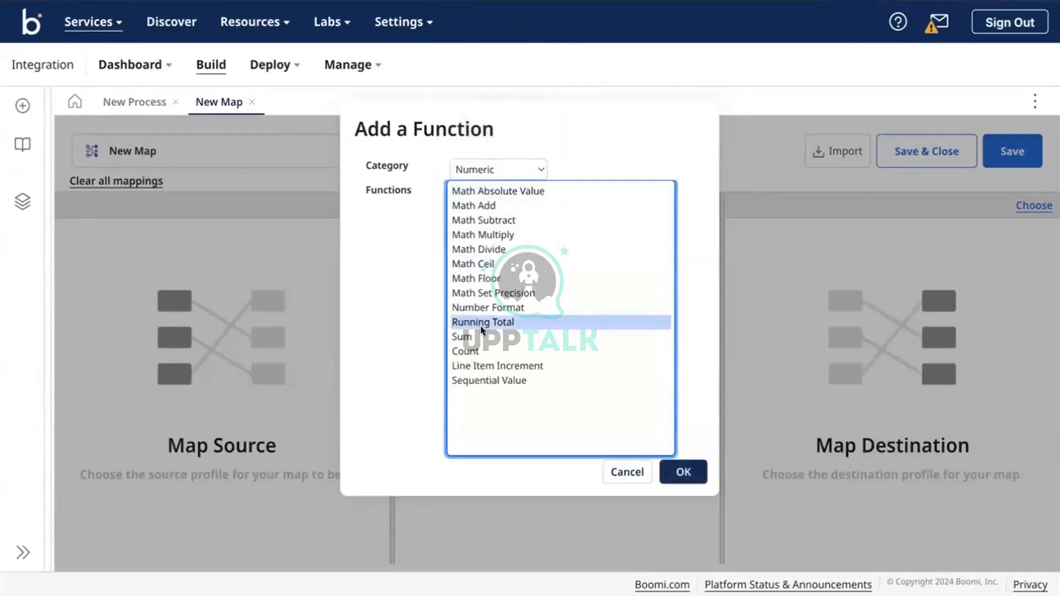
Browse the String, Properties and Lookup functions, then close the picker and the new map.
{"action": "left_click", "coordinate": [478, 173]}
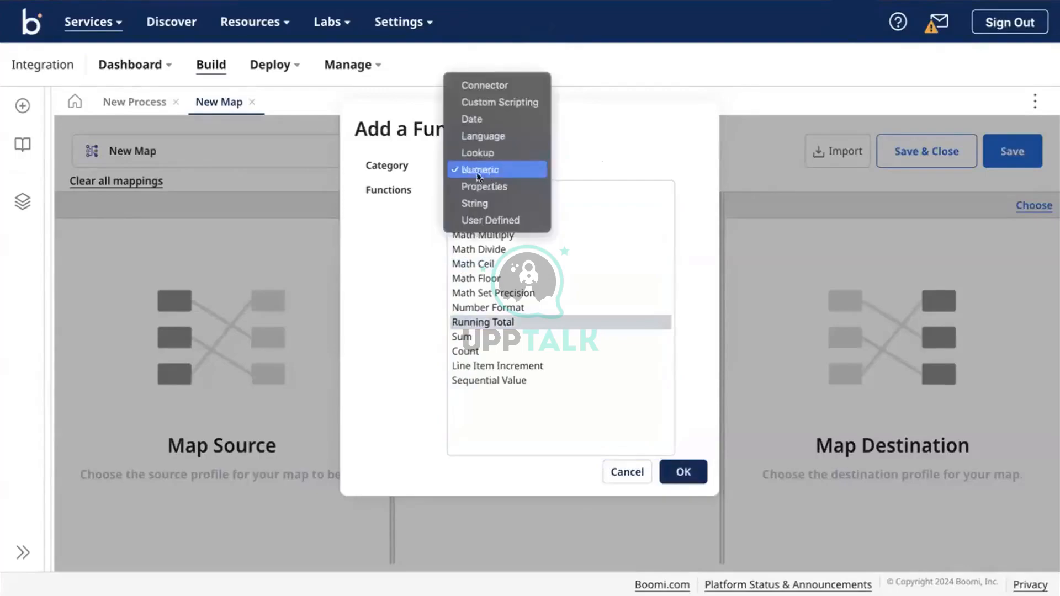
{"action": "left_click", "coordinate": [475, 204]}
{"action": "left_click", "coordinate": [502, 248]}
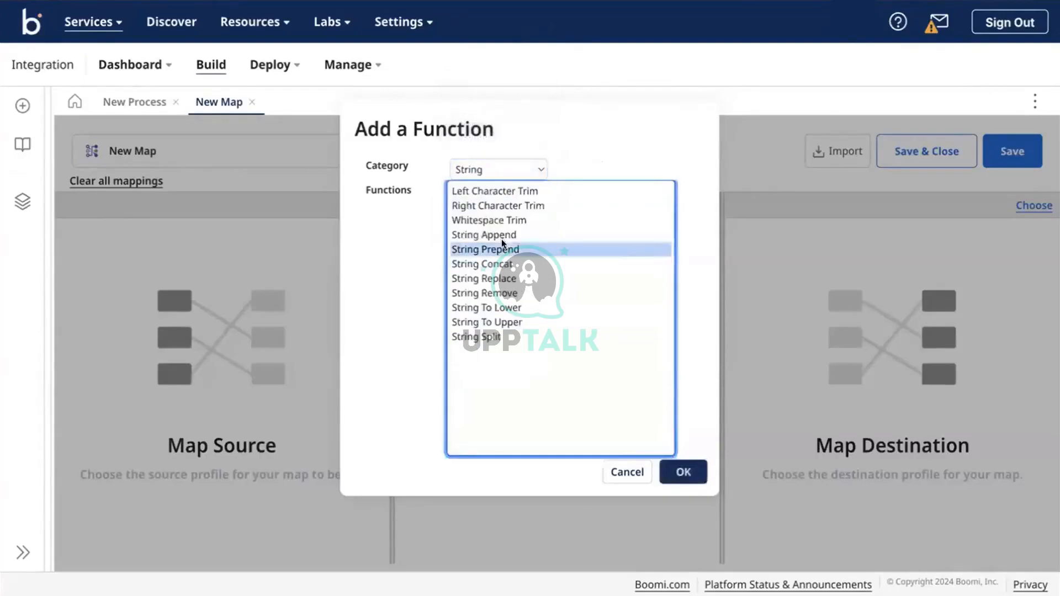
{"action": "left_click", "coordinate": [501, 307]}
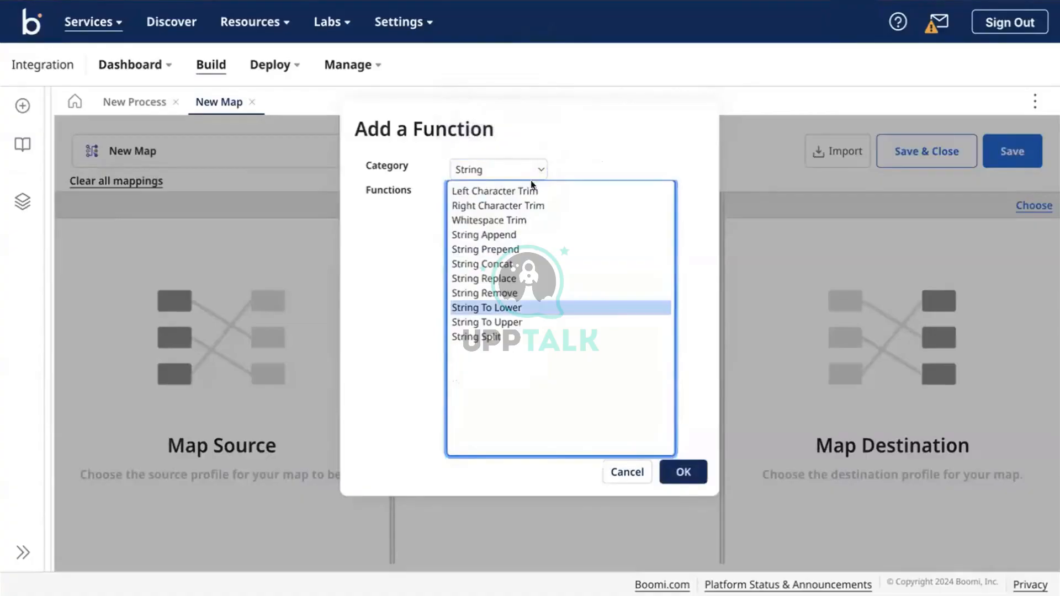
{"action": "left_click", "coordinate": [503, 162]}
{"action": "left_click", "coordinate": [480, 148]}
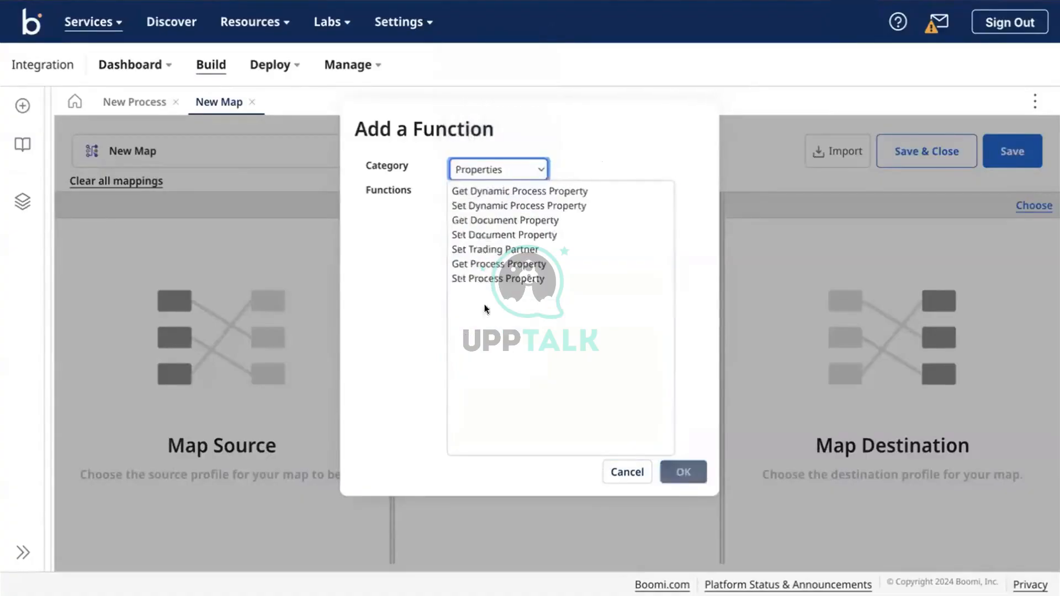
{"action": "left_click", "coordinate": [480, 158]}
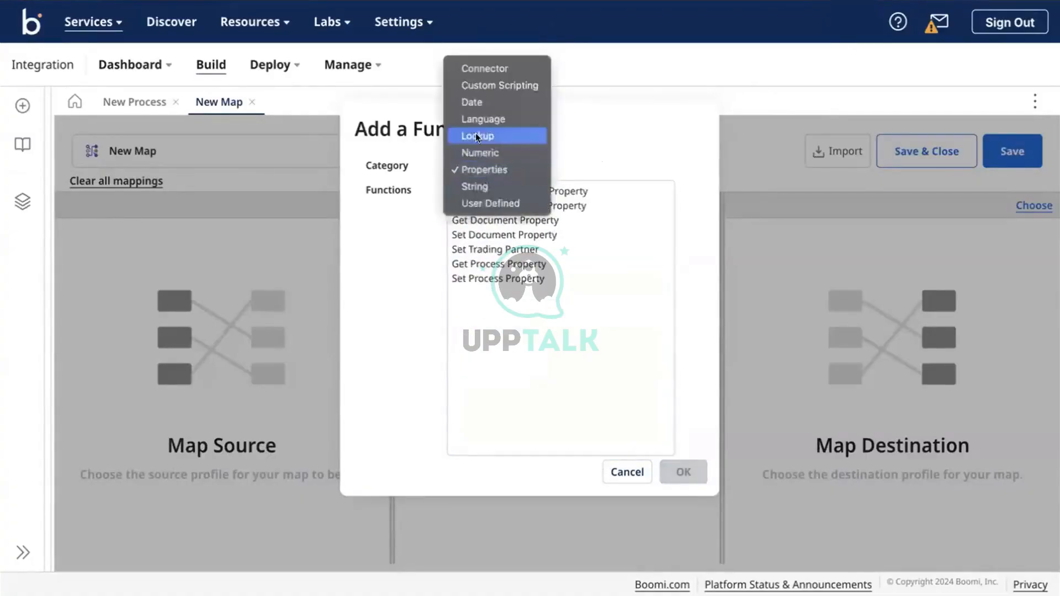
{"action": "left_click", "coordinate": [476, 135]}
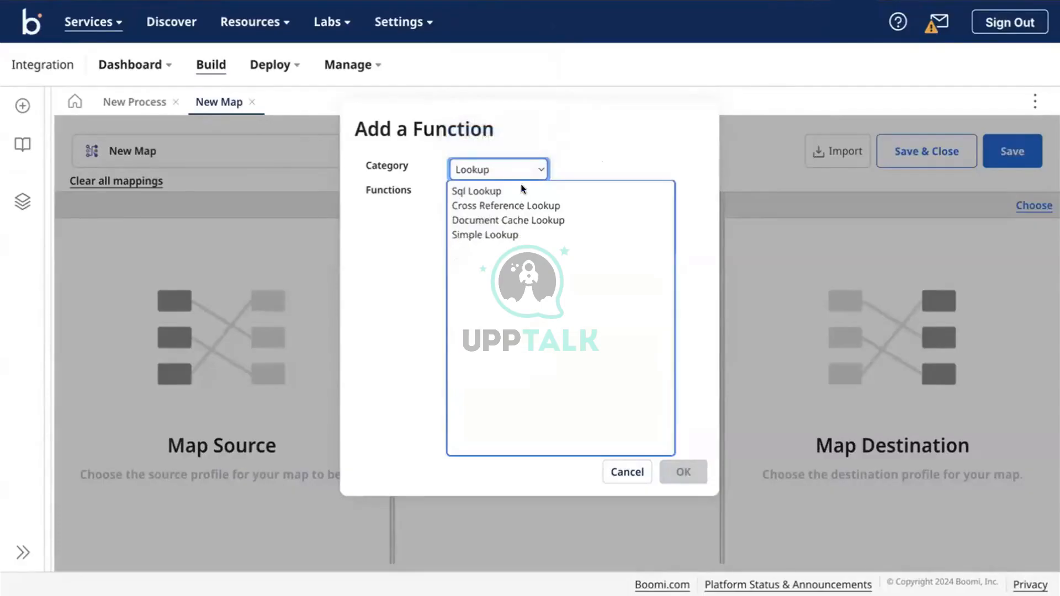
{"action": "left_click", "coordinate": [498, 165]}
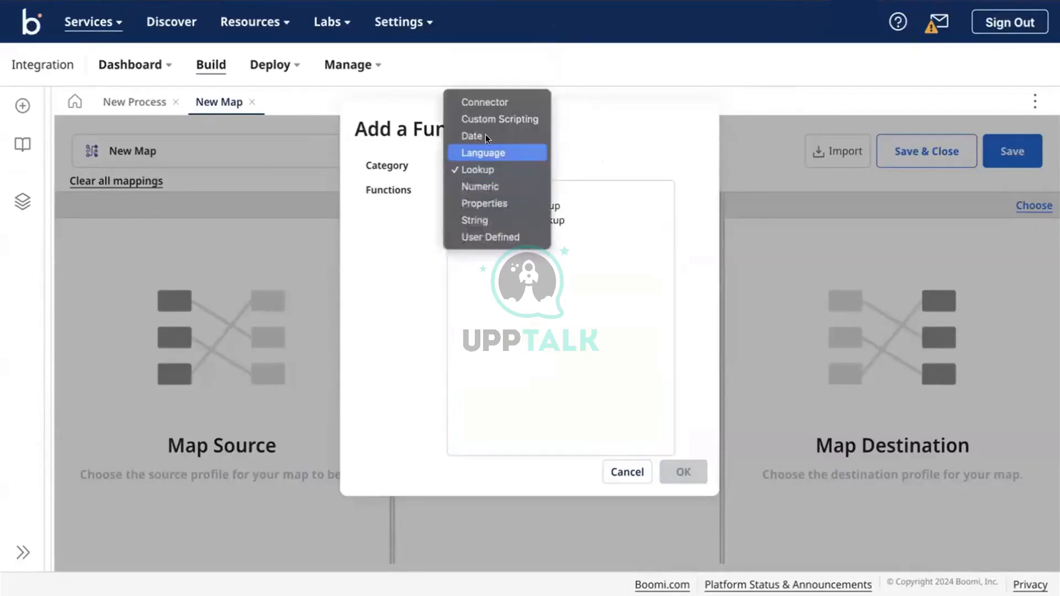
{"action": "left_click", "coordinate": [479, 135]}
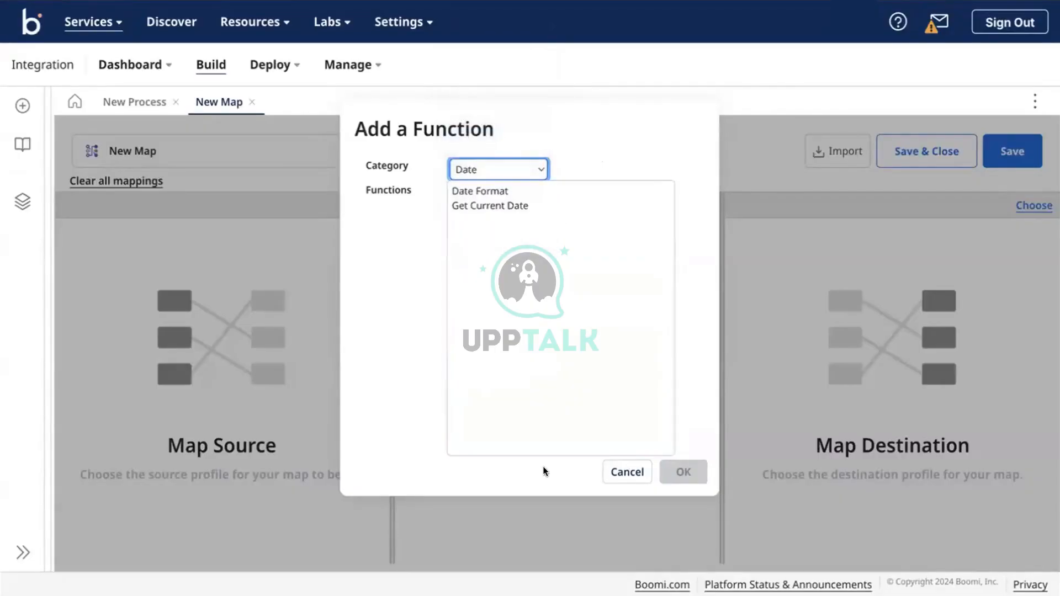
{"action": "left_click", "coordinate": [621, 473]}
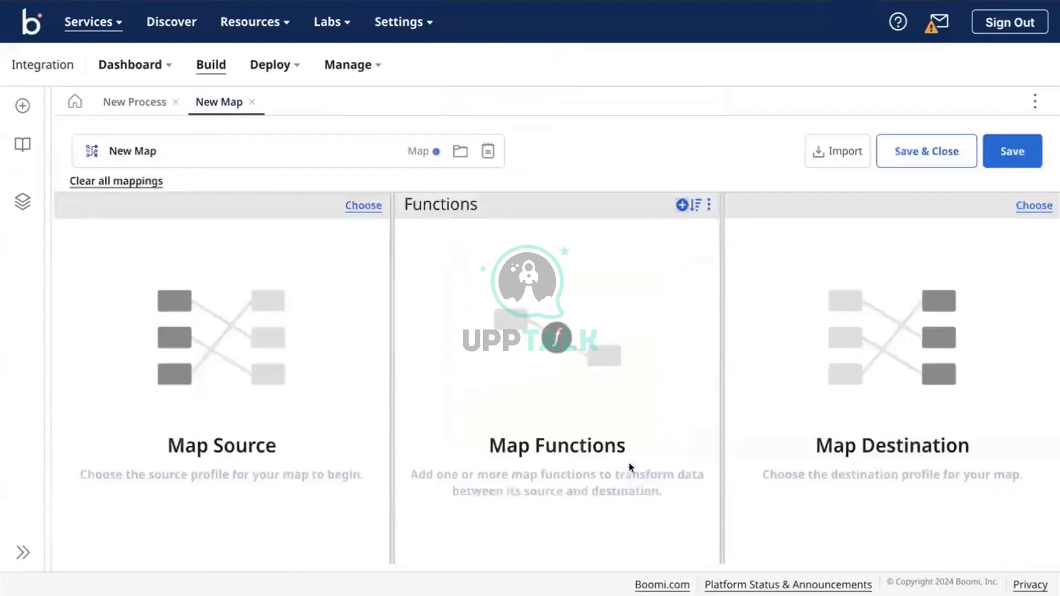
{"action": "left_click", "coordinate": [252, 102]}
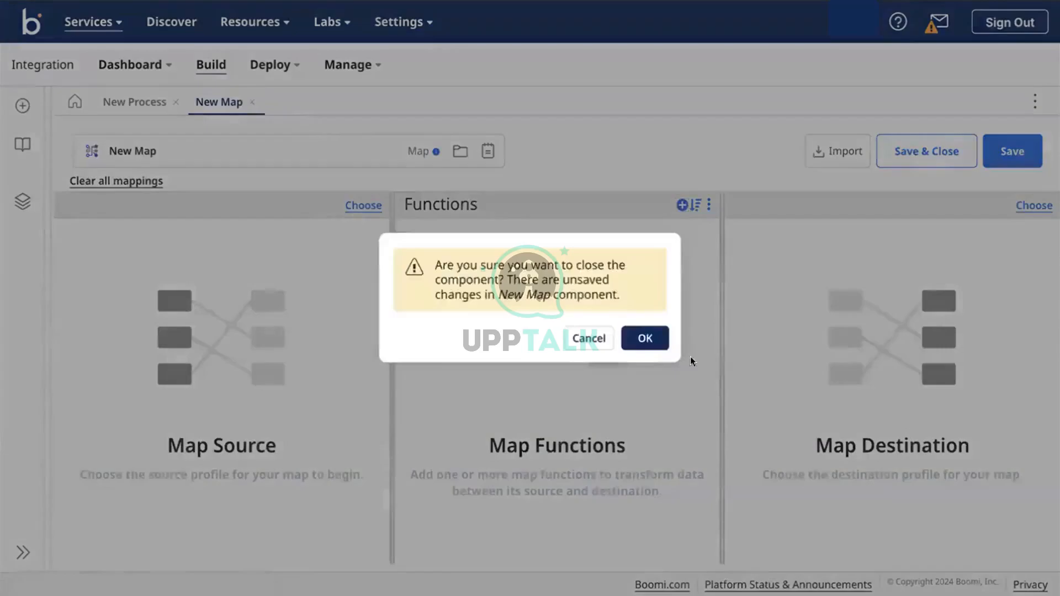
Discard the unsaved map and add an unconfigured Set Properties step after the Map step.
{"action": "left_click", "coordinate": [660, 342]}
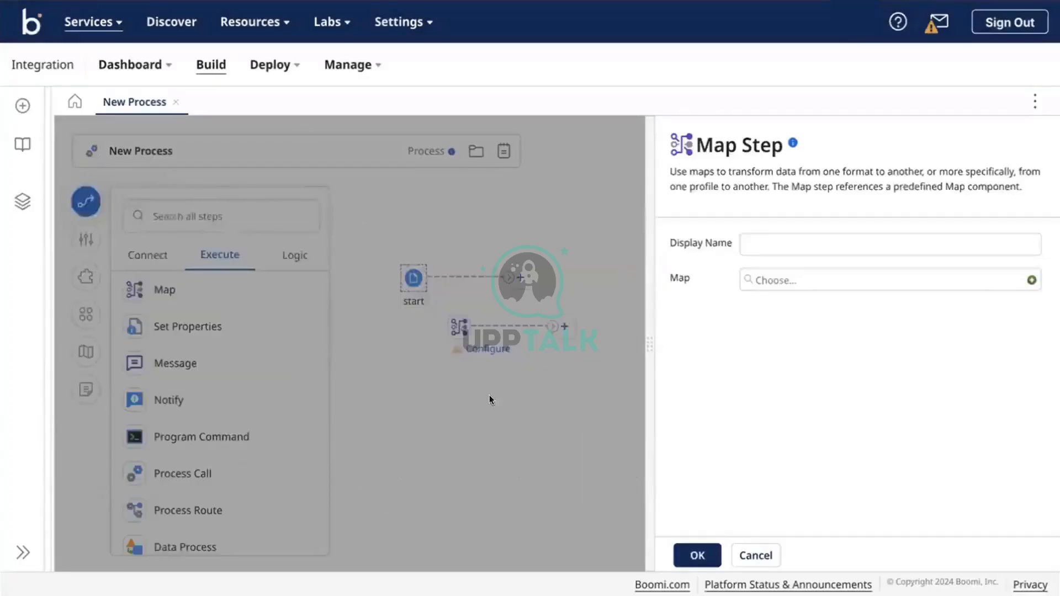
{"action": "left_click", "coordinate": [489, 396]}
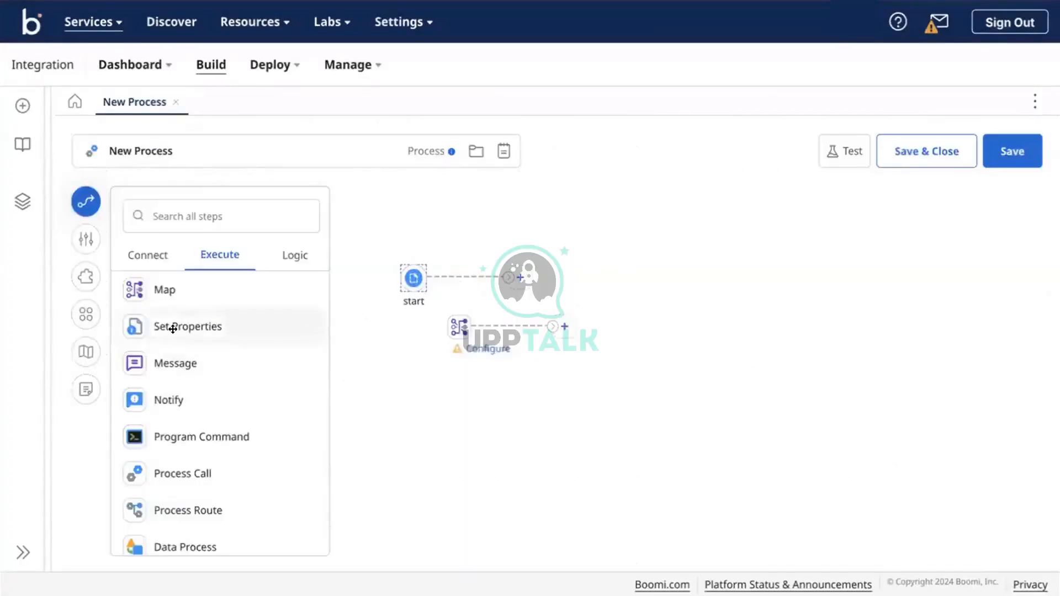
{"action": "left_click_drag", "start_coordinate": [156, 327], "coordinate": [556, 368]}
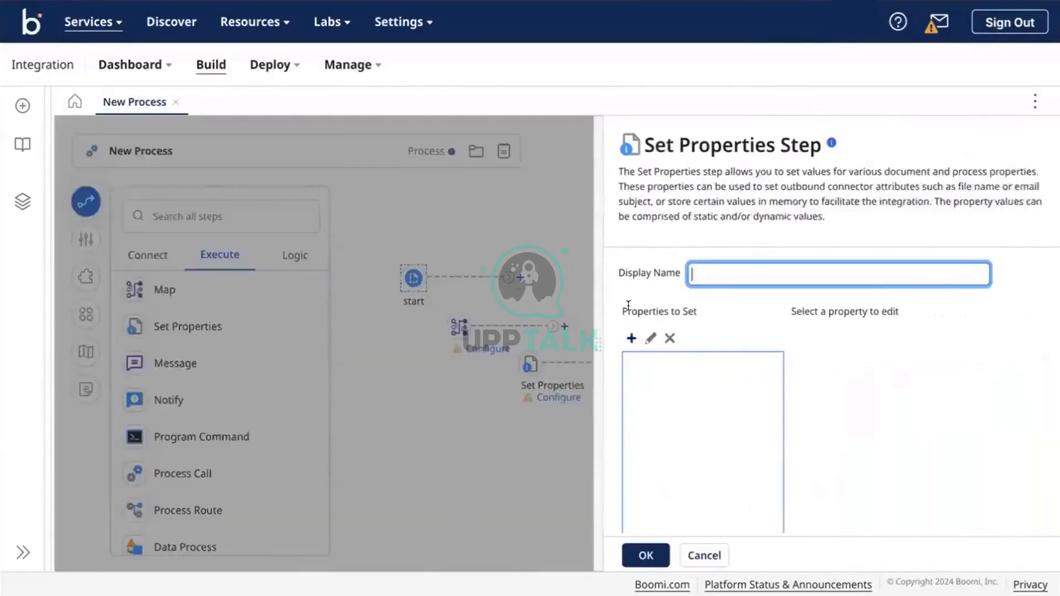
{"action": "scroll", "coordinate": [627, 305], "scroll_direction": "down", "scroll_amount": 1}
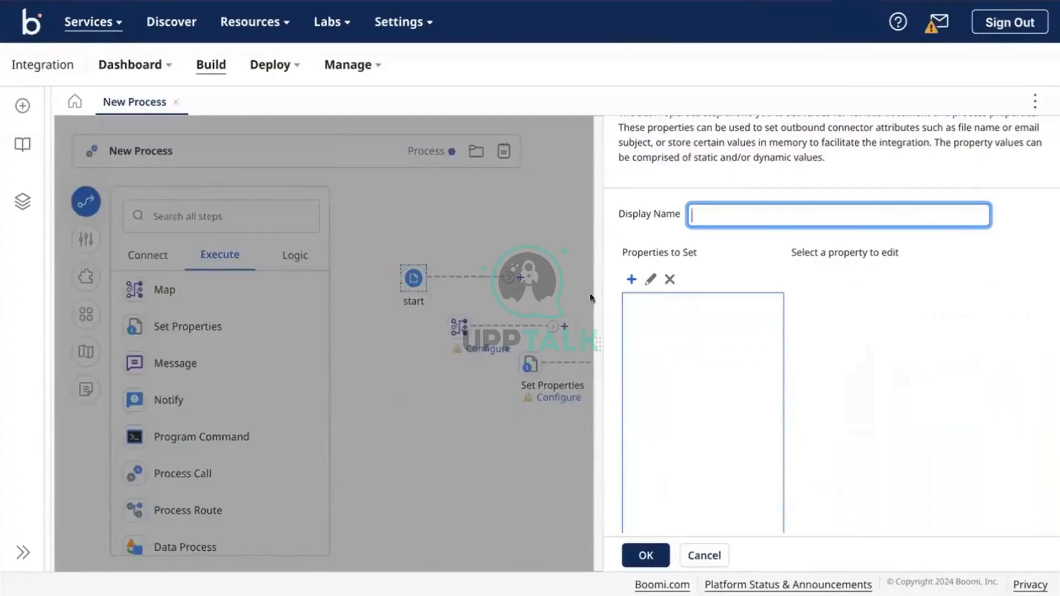
{"action": "scroll", "coordinate": [620, 276], "scroll_direction": "up", "scroll_amount": 1}
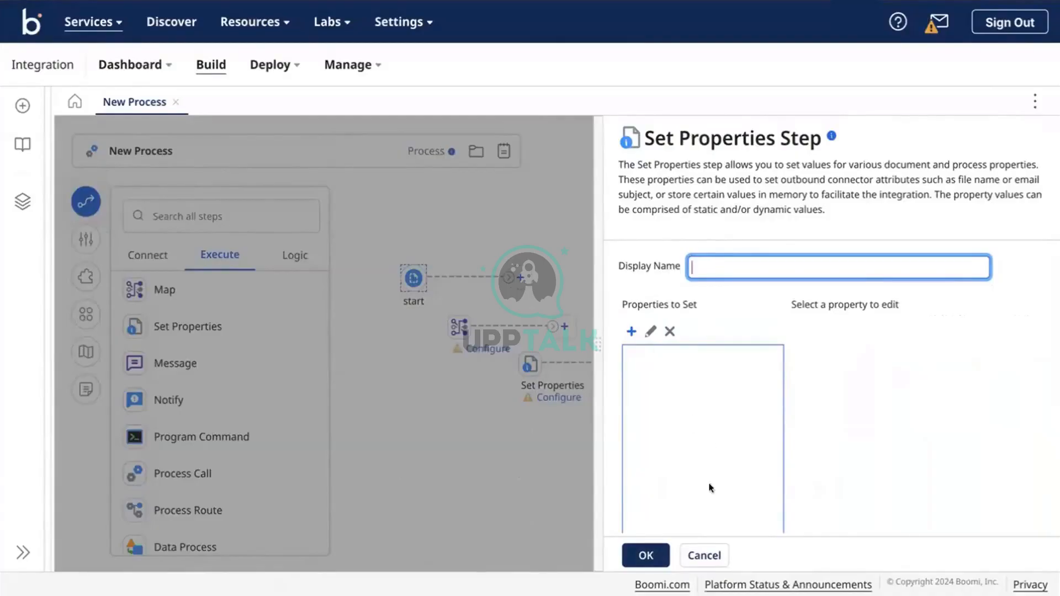
{"action": "left_click", "coordinate": [642, 554]}
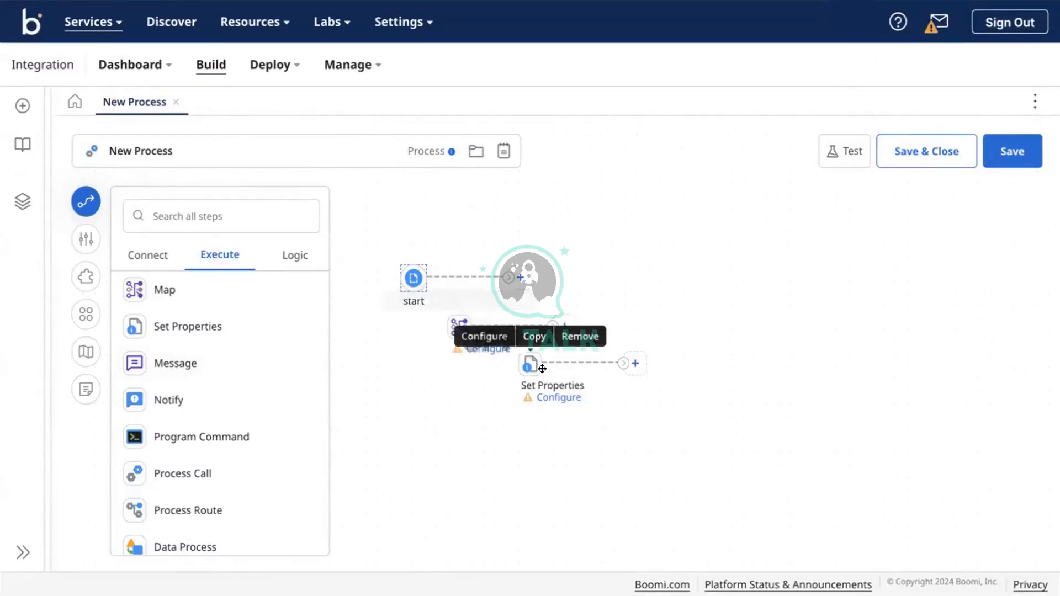
{"action": "scroll", "coordinate": [275, 339], "scroll_direction": "down", "scroll_amount": 1}
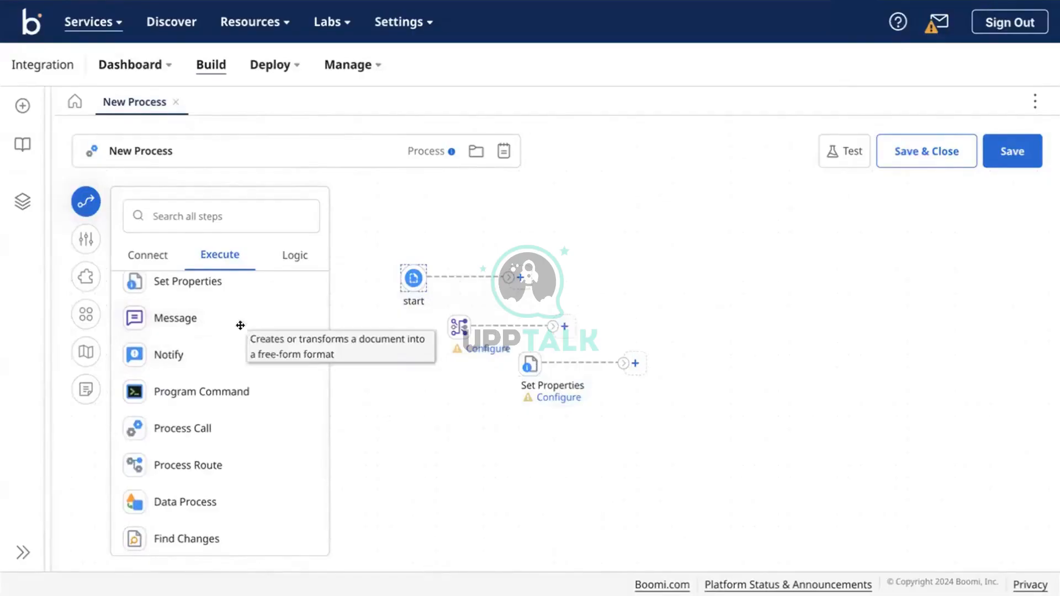
Add a Message step, then select the Process Route and Set Properties steps for removal.
{"action": "left_click_drag", "start_coordinate": [187, 319], "coordinate": [727, 278]}
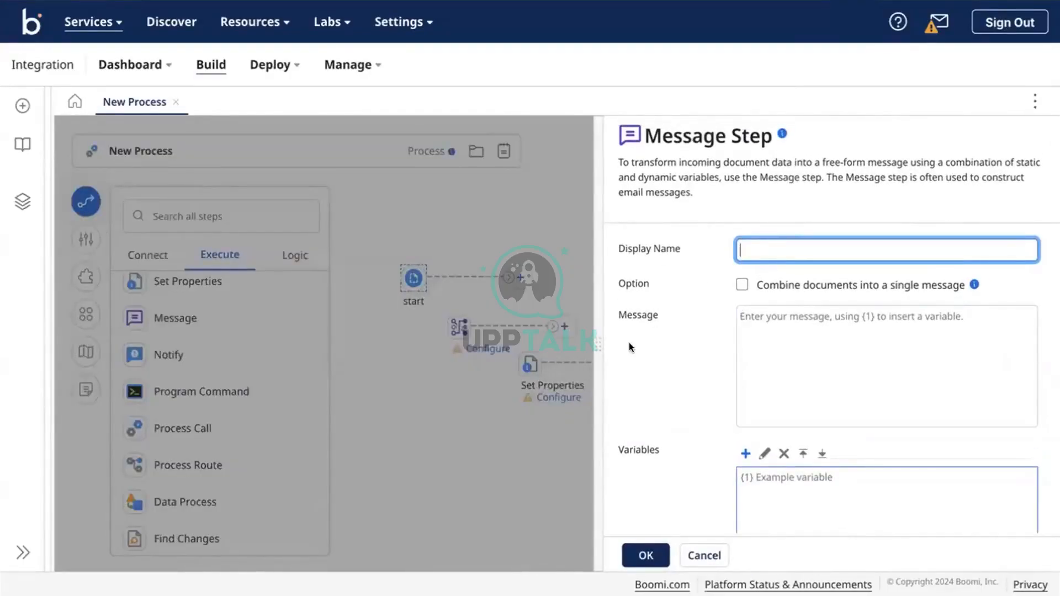
{"action": "left_click", "coordinate": [788, 362]}
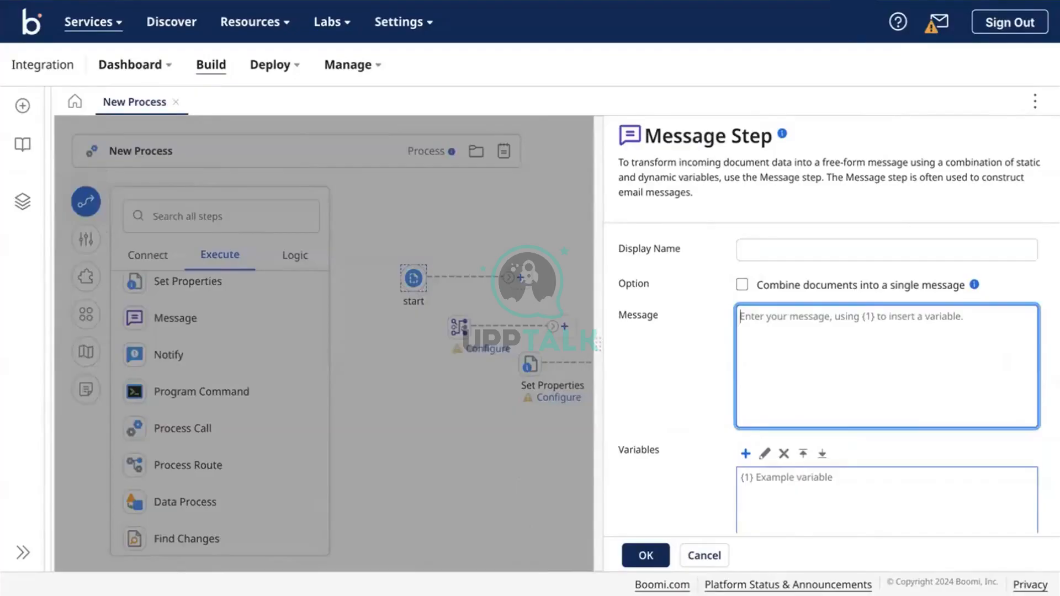
{"action": "scroll", "coordinate": [777, 471], "scroll_direction": "down", "scroll_amount": 2}
{"action": "scroll", "coordinate": [775, 471], "scroll_direction": "down", "scroll_amount": 1}
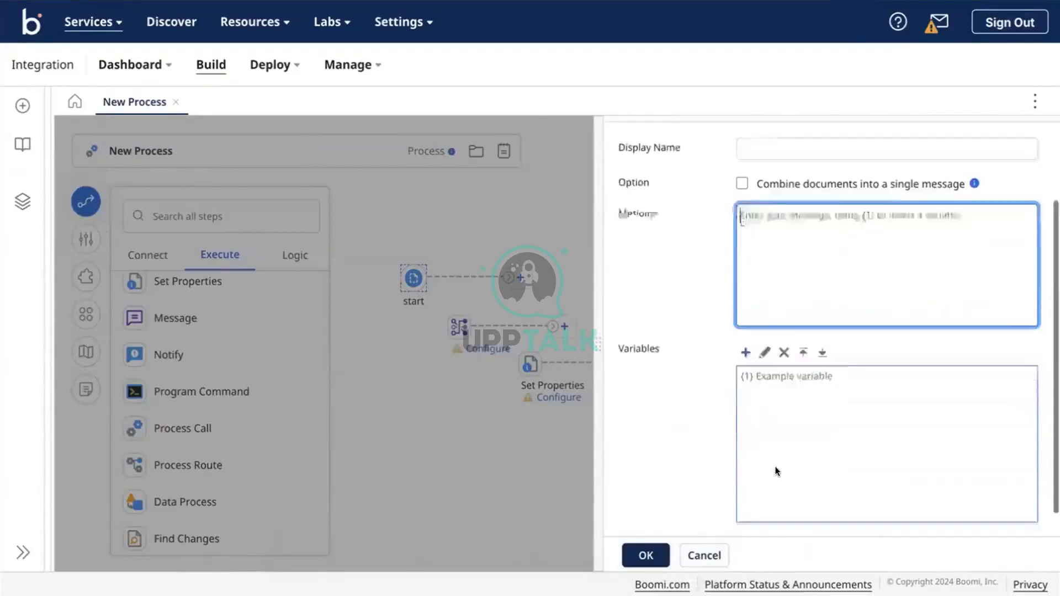
{"action": "scroll", "coordinate": [740, 298], "scroll_direction": "up", "scroll_amount": 3}
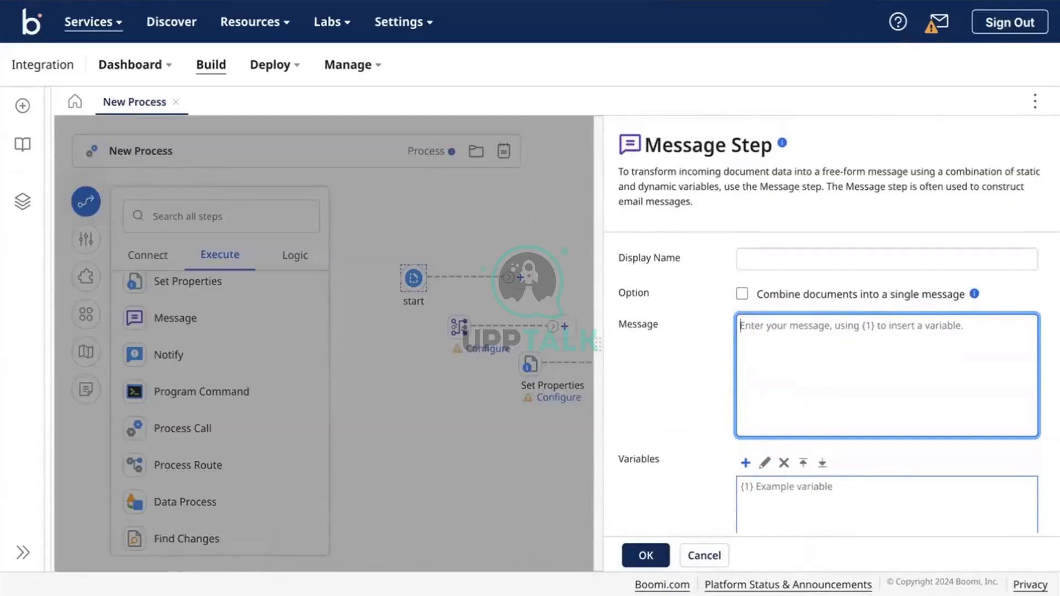
{"action": "left_click", "coordinate": [644, 553]}
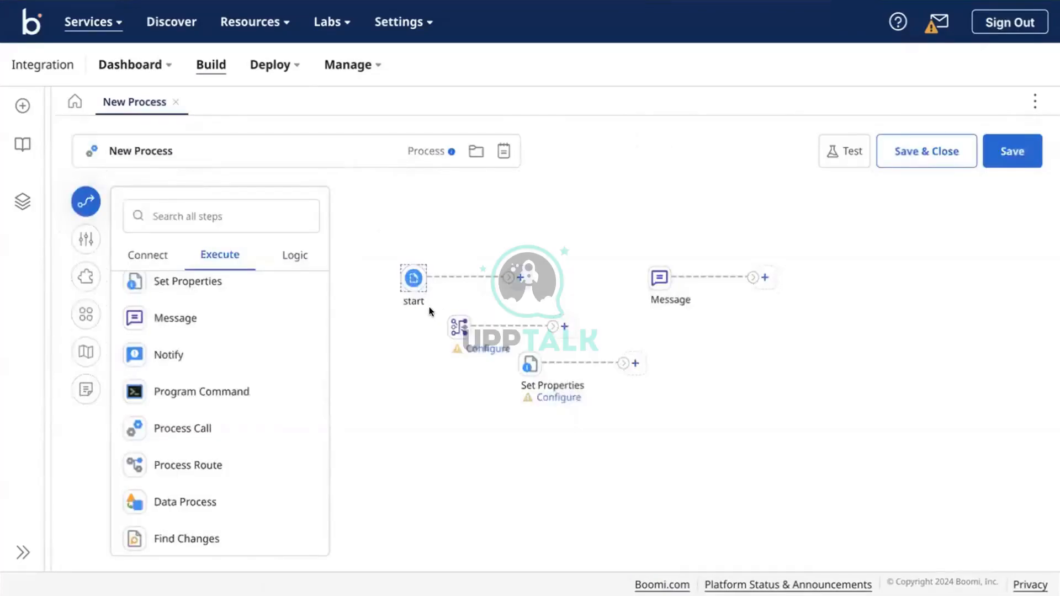
{"action": "left_click_drag", "start_coordinate": [429, 306], "coordinate": [662, 390]}
{"action": "left_click", "coordinate": [529, 302]}
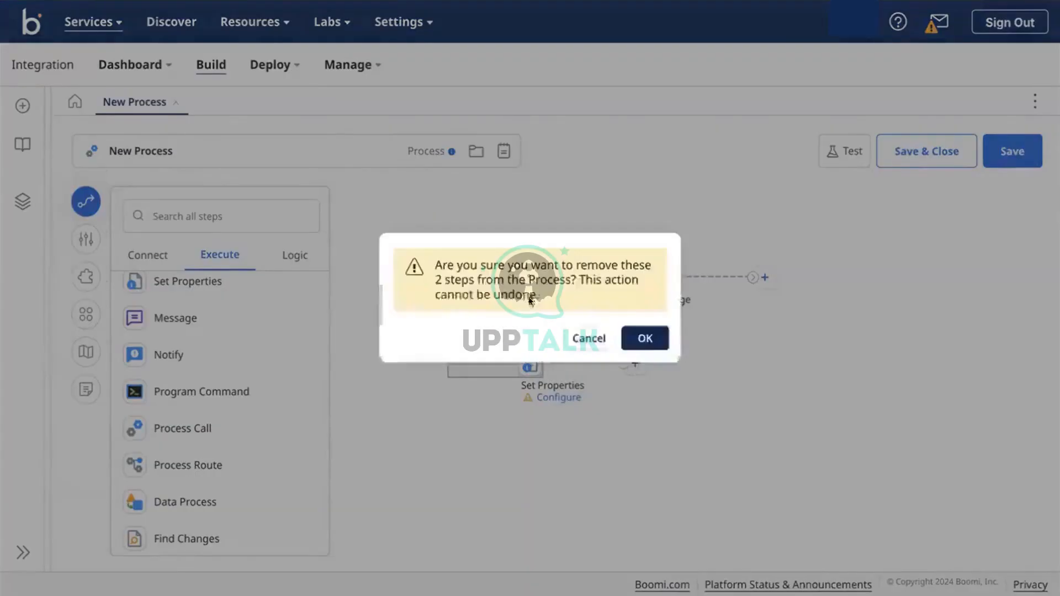
Remove the two steps, add a Salesforce connector and link start to it.
{"action": "left_click", "coordinate": [645, 339]}
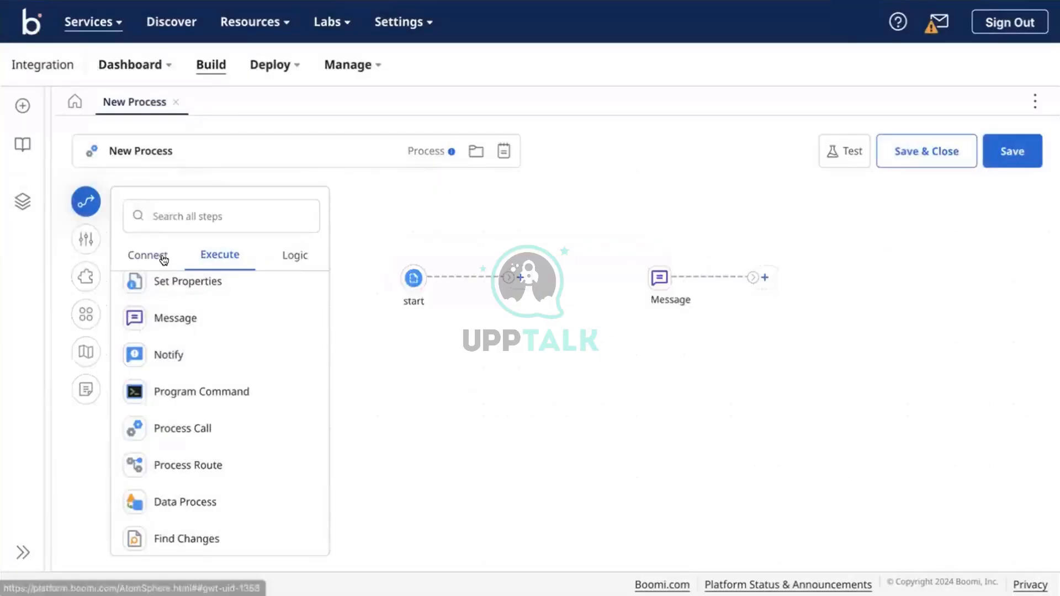
{"action": "left_click", "coordinate": [160, 255]}
{"action": "left_click", "coordinate": [232, 289]}
{"action": "left_click_drag", "start_coordinate": [197, 360], "coordinate": [611, 350]}
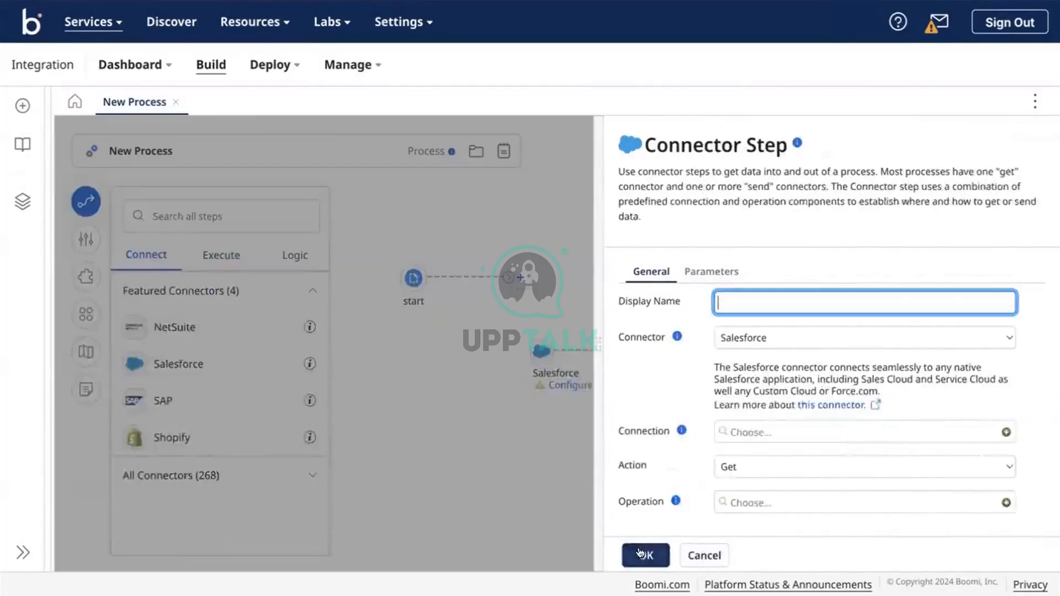
{"action": "left_click", "coordinate": [643, 556]}
{"action": "left_click_drag", "start_coordinate": [505, 276], "coordinate": [541, 350]}
{"action": "left_click_drag", "start_coordinate": [406, 275], "coordinate": [370, 350]}
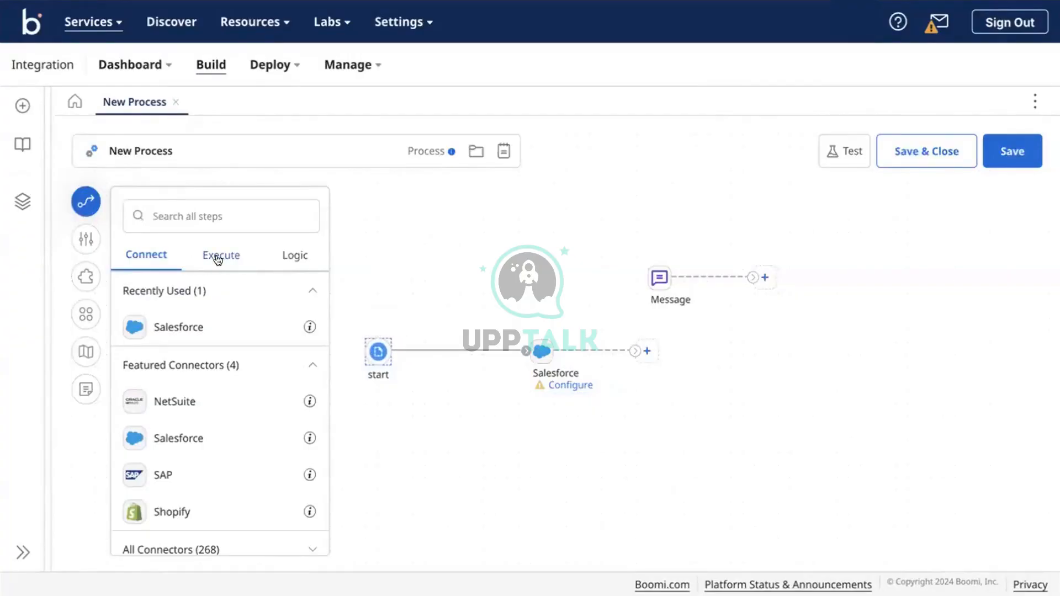
Place a Map step after the Salesforce connector.
{"action": "left_click", "coordinate": [217, 255]}
{"action": "scroll", "coordinate": [166, 301], "scroll_direction": "up", "scroll_amount": 1}
{"action": "left_click_drag", "start_coordinate": [163, 297], "coordinate": [724, 364]}
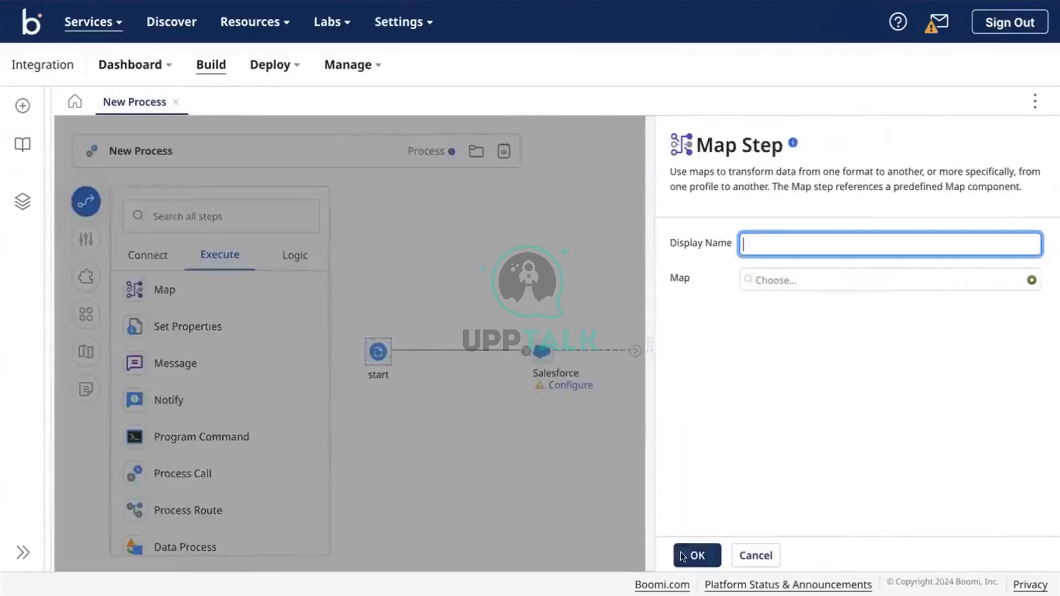
Link Message after Map and attach a new SAP connector after Message.
{"action": "left_click", "coordinate": [711, 555]}
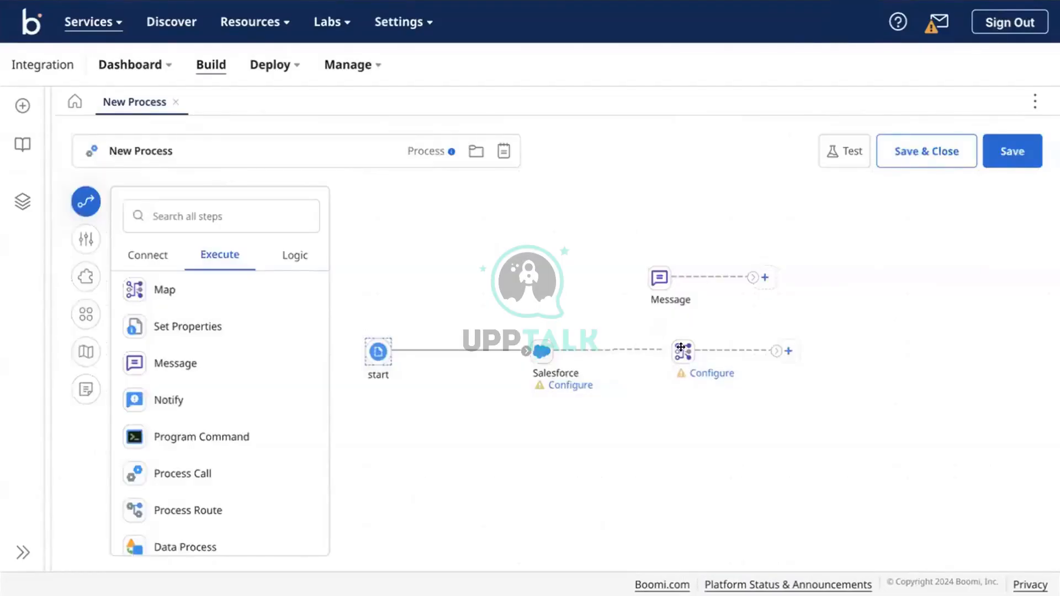
{"action": "left_click_drag", "start_coordinate": [658, 276], "coordinate": [824, 340]}
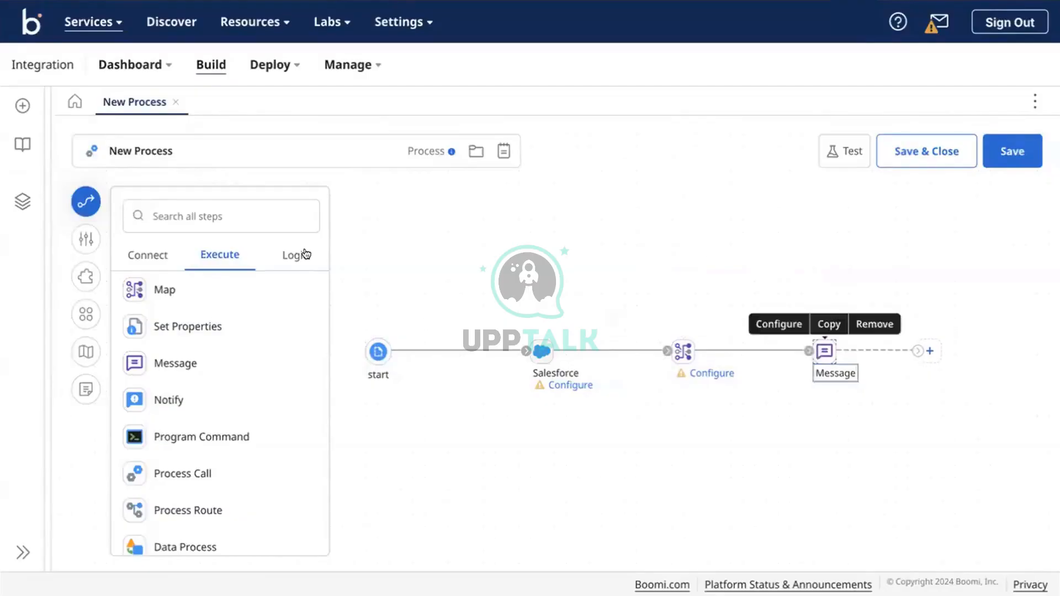
{"action": "left_click", "coordinate": [144, 253]}
{"action": "scroll", "coordinate": [229, 453], "scroll_direction": "down", "scroll_amount": 1}
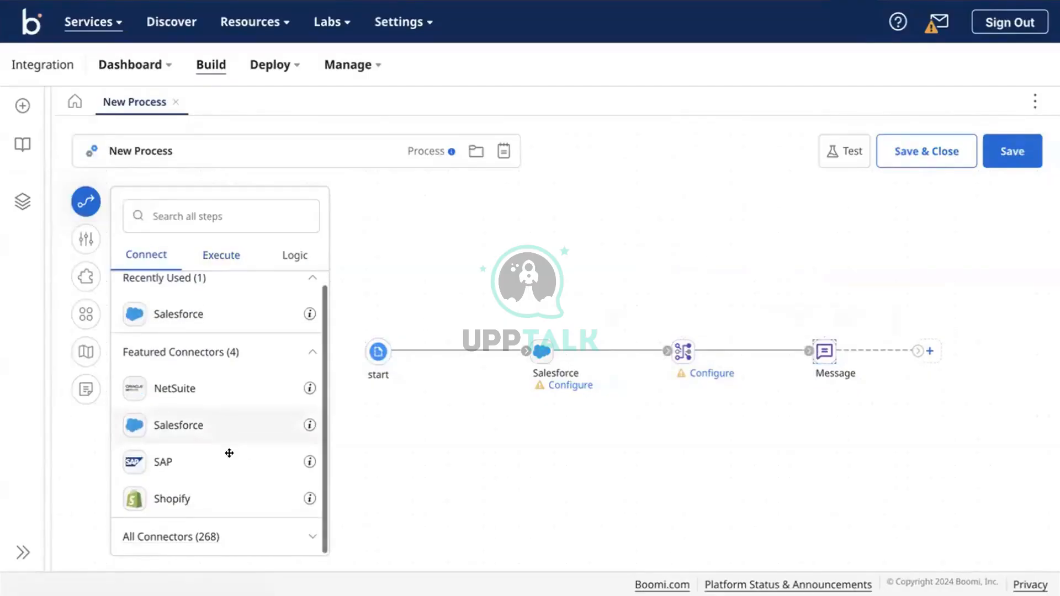
{"action": "left_click_drag", "start_coordinate": [227, 452], "coordinate": [993, 280]}
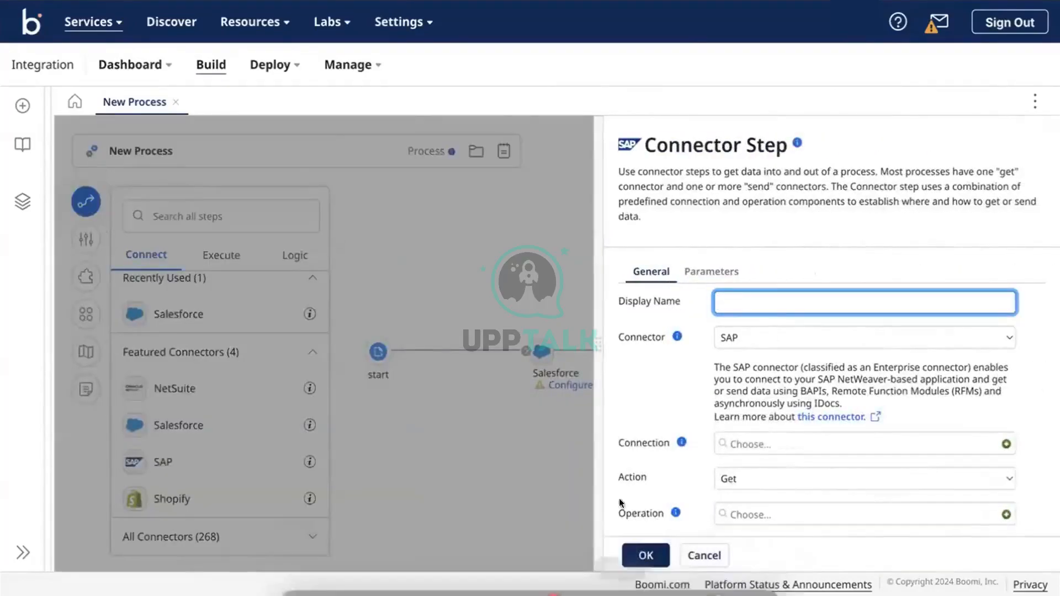
{"action": "left_click", "coordinate": [646, 555]}
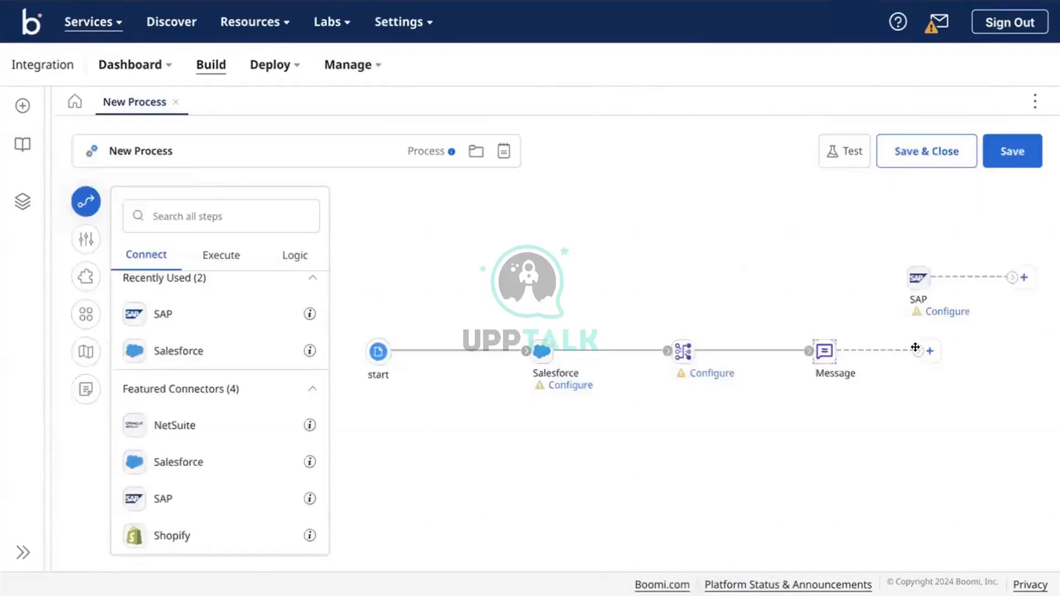
{"action": "left_click_drag", "start_coordinate": [920, 277], "coordinate": [936, 353]}
Add an unlinked 'End and continue' Stop step found by searching 'stop'.
{"action": "left_click", "coordinate": [245, 207]}
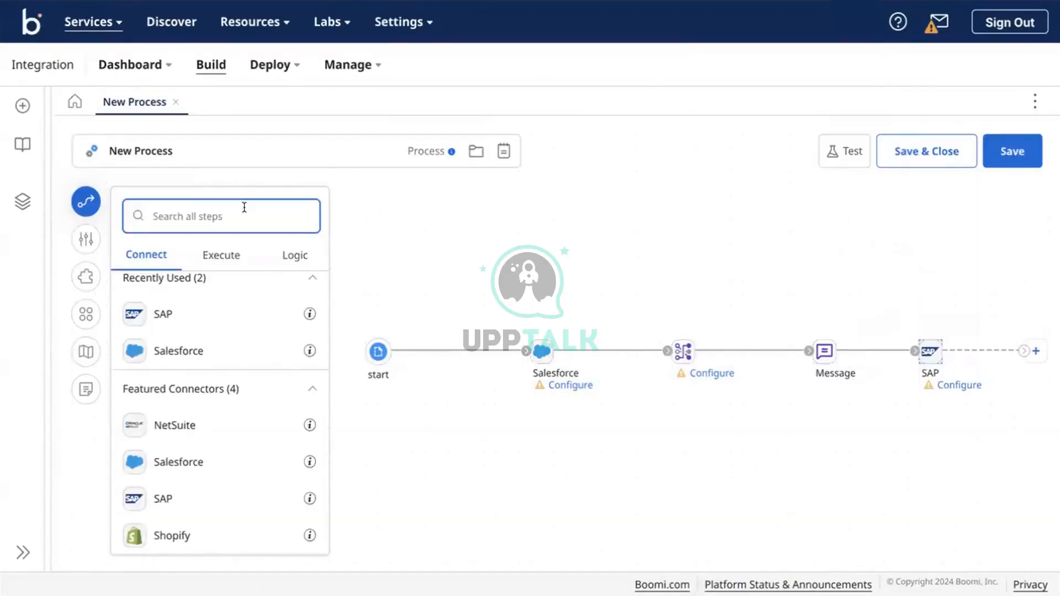
{"action": "type", "text": "stop"}
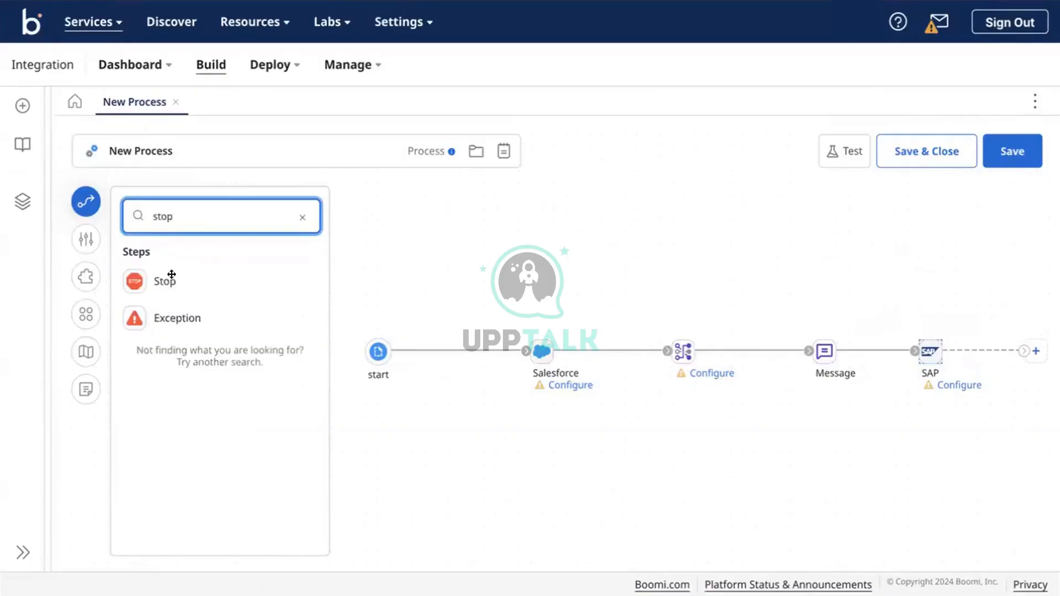
{"action": "left_click_drag", "start_coordinate": [688, 300], "coordinate": [1021, 293]}
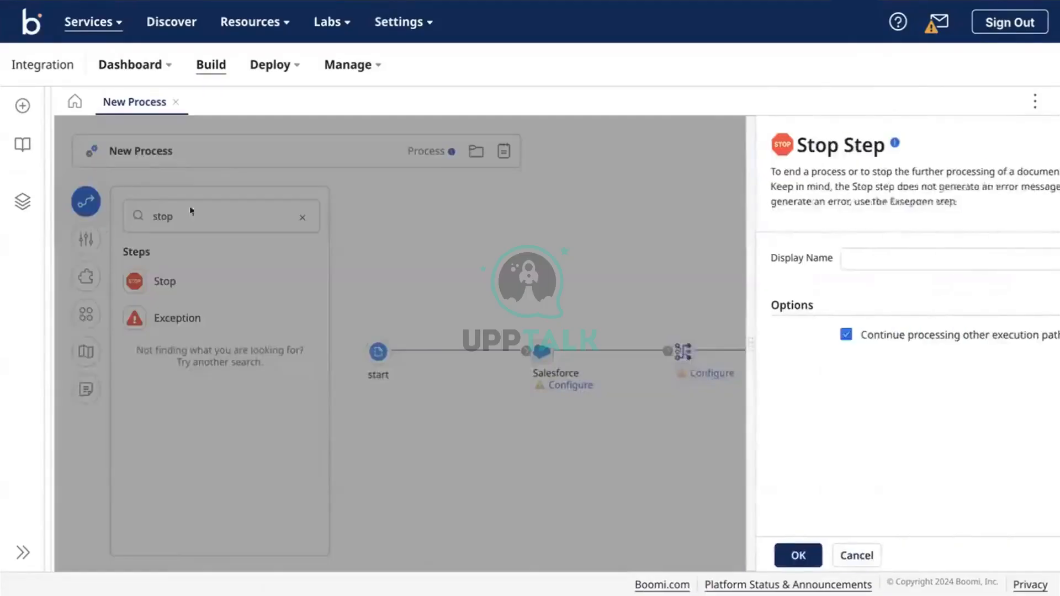
{"action": "left_click", "coordinate": [689, 558]}
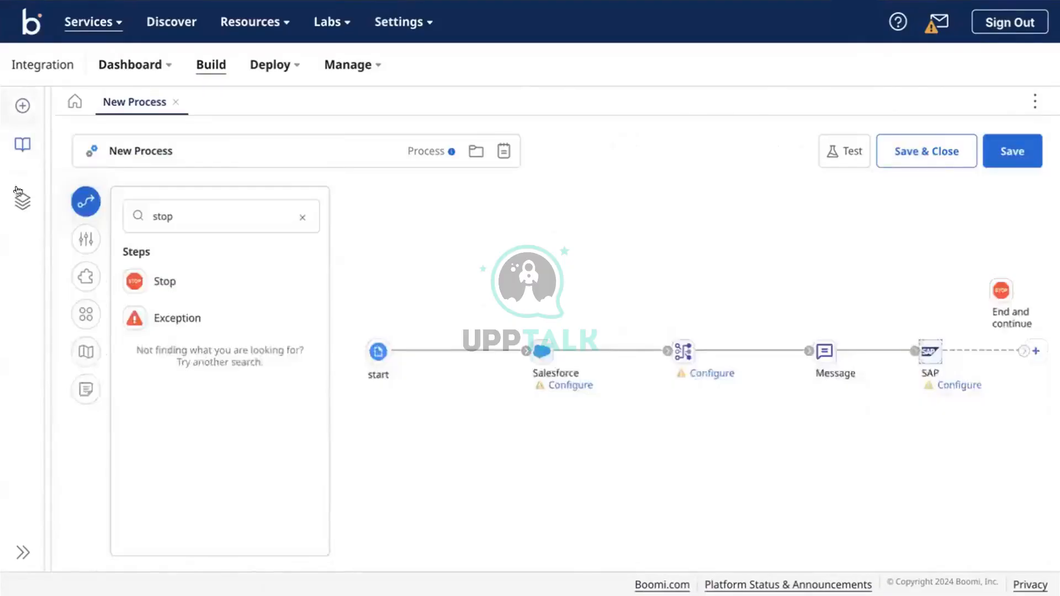
{"action": "left_click", "coordinate": [21, 199]}
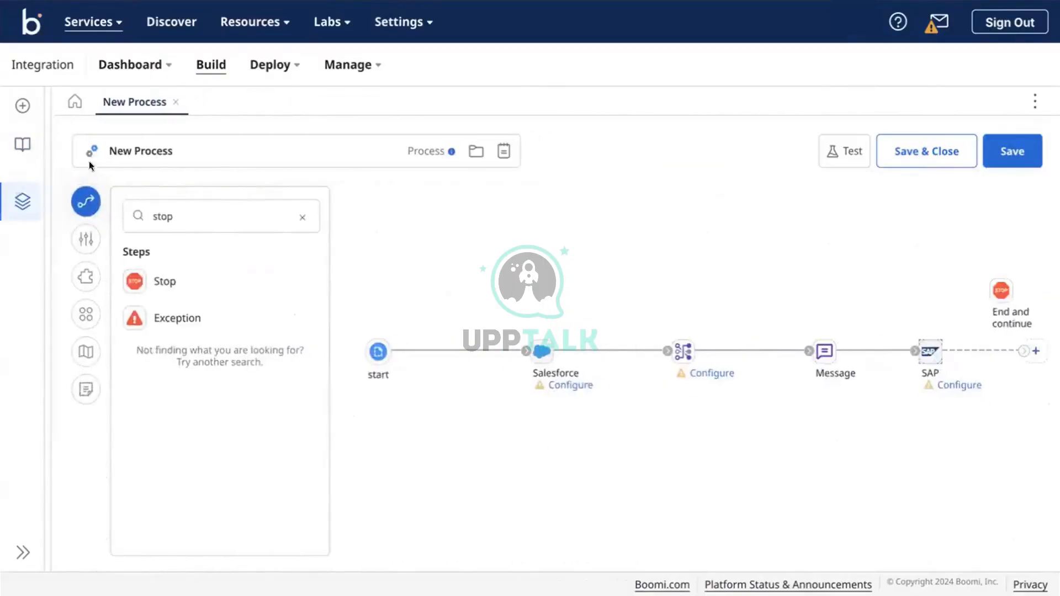
{"action": "left_click", "coordinate": [302, 217]}
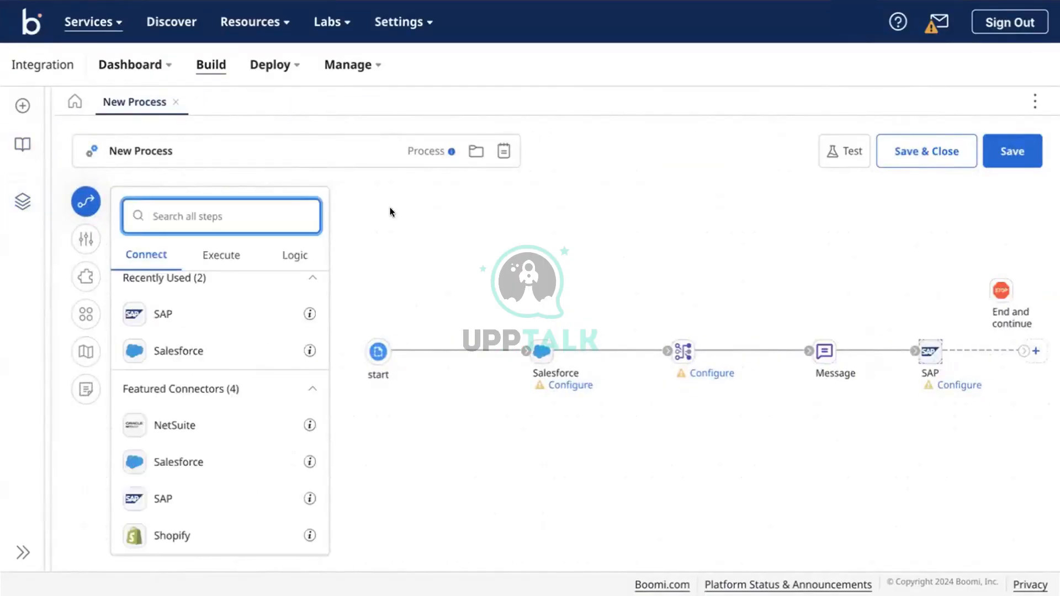
{"action": "left_click", "coordinate": [86, 201]}
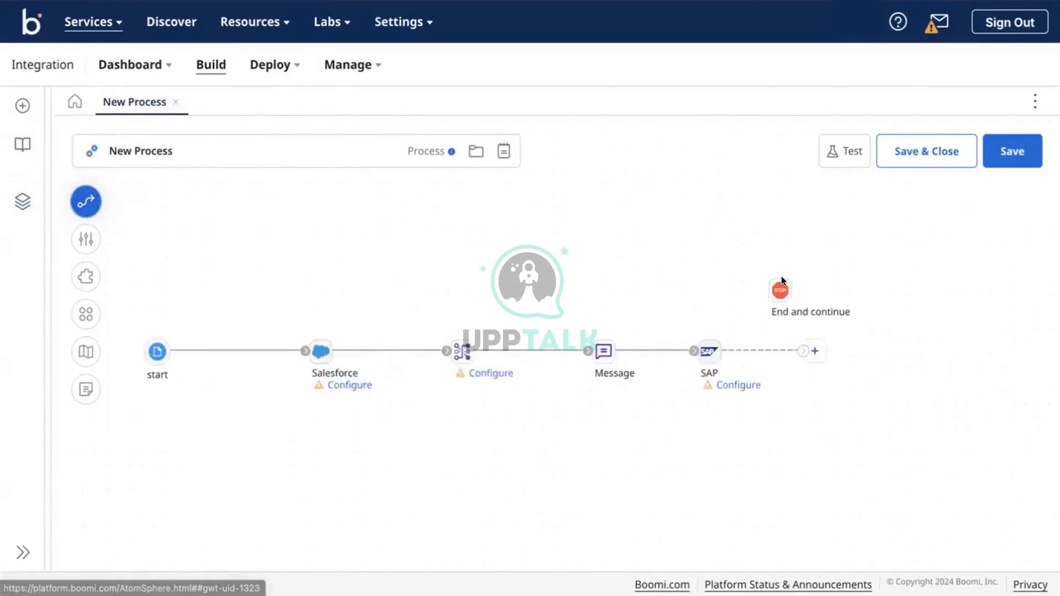
{"action": "mouse_move", "coordinate": [779, 294]}
{"action": "left_click_drag", "start_coordinate": [779, 294], "coordinate": [853, 348]}
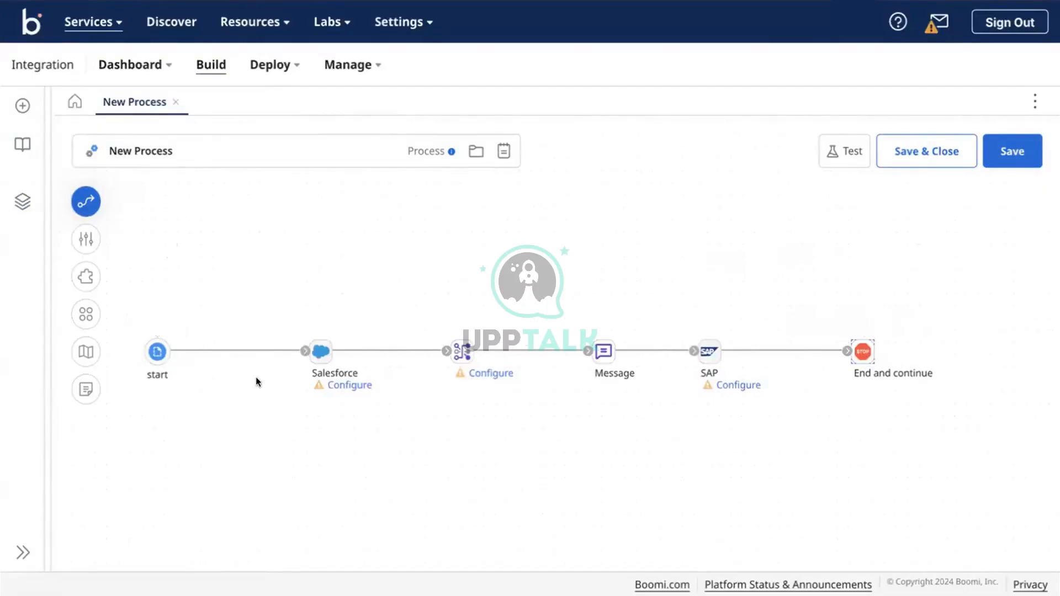
{"action": "mouse_move", "coordinate": [315, 356]}
{"action": "mouse_move", "coordinate": [703, 342]}
{"action": "left_click", "coordinate": [603, 343]}
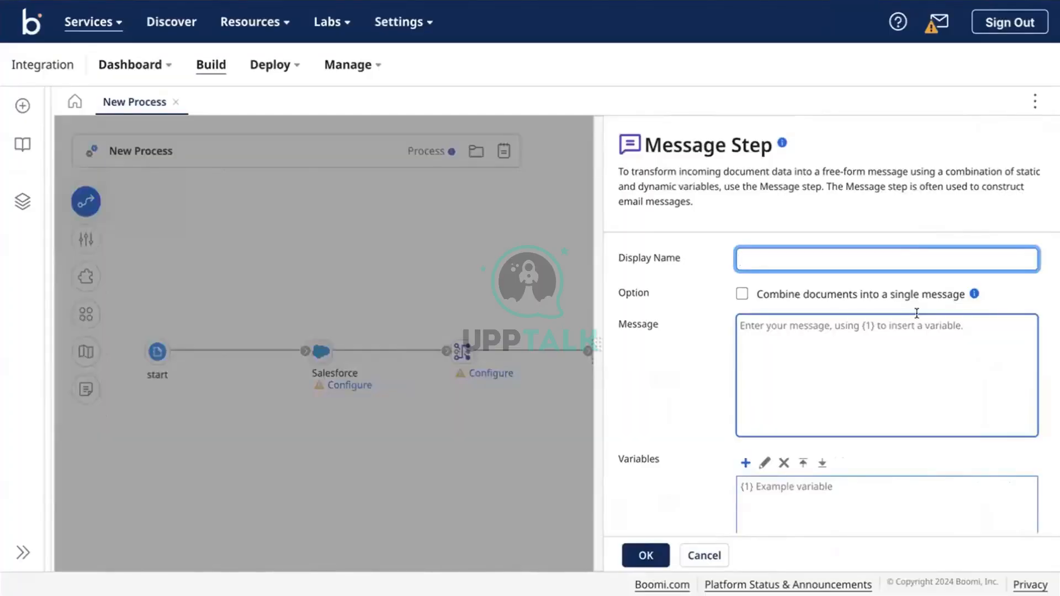
Turn on Combine documents and add a Current Data variable to the Message step.
{"action": "scroll", "coordinate": [916, 313], "scroll_direction": "down", "scroll_amount": 1}
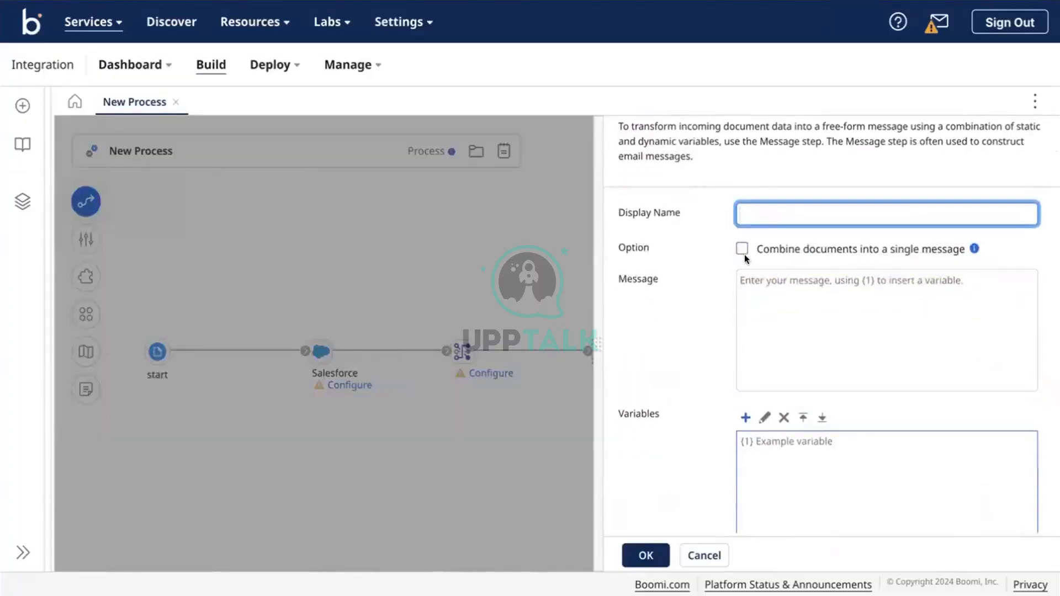
{"action": "scroll", "coordinate": [744, 259], "scroll_direction": "up", "scroll_amount": 1}
{"action": "scroll", "coordinate": [745, 254], "scroll_direction": "down", "scroll_amount": 1}
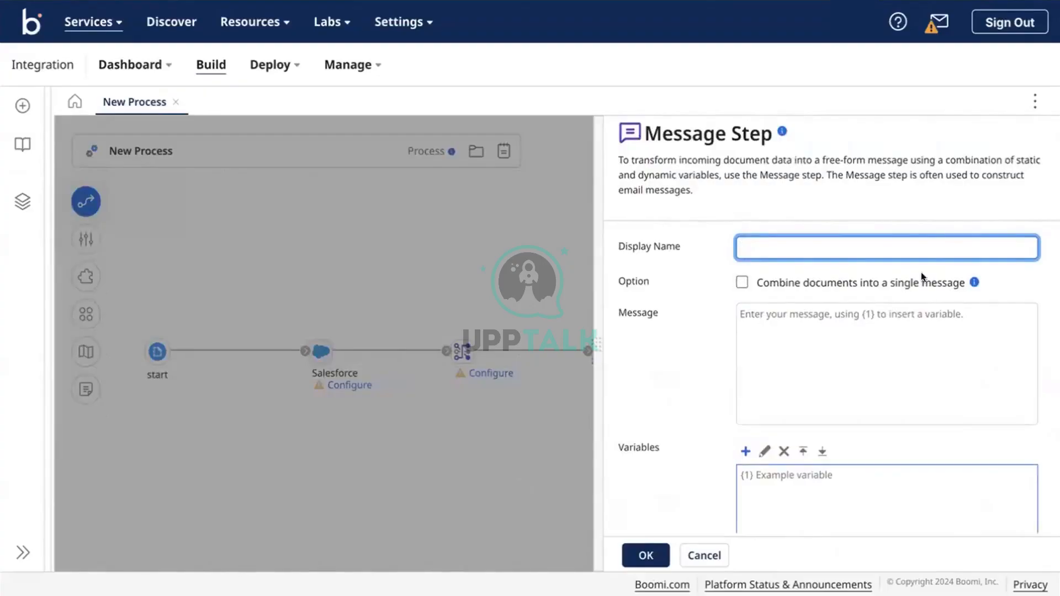
{"action": "left_click", "coordinate": [811, 277]}
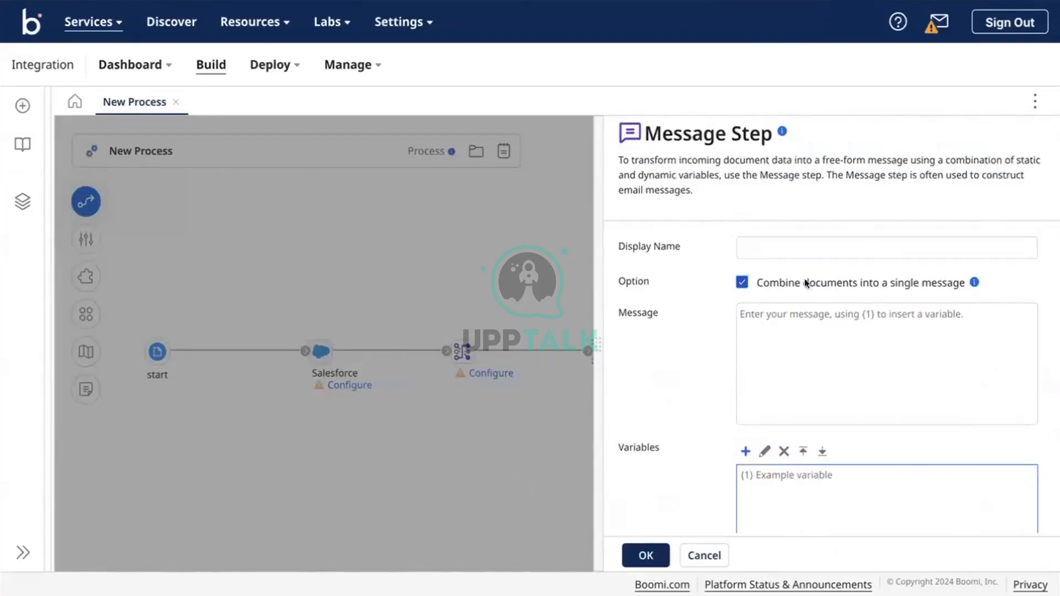
{"action": "left_click", "coordinate": [745, 451]}
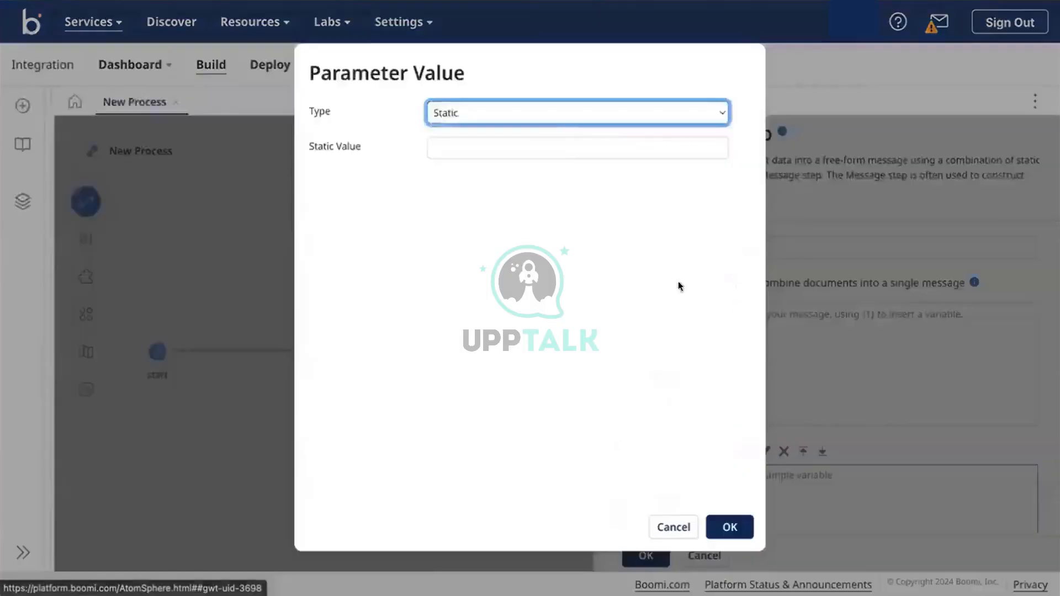
{"action": "left_click", "coordinate": [550, 116]}
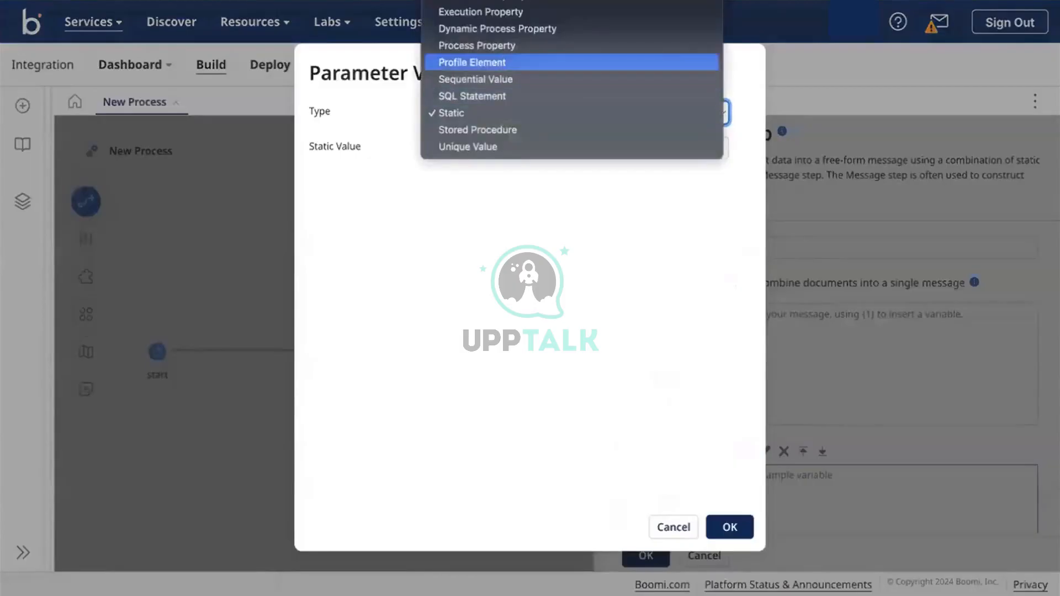
{"action": "left_click", "coordinate": [513, 0]}
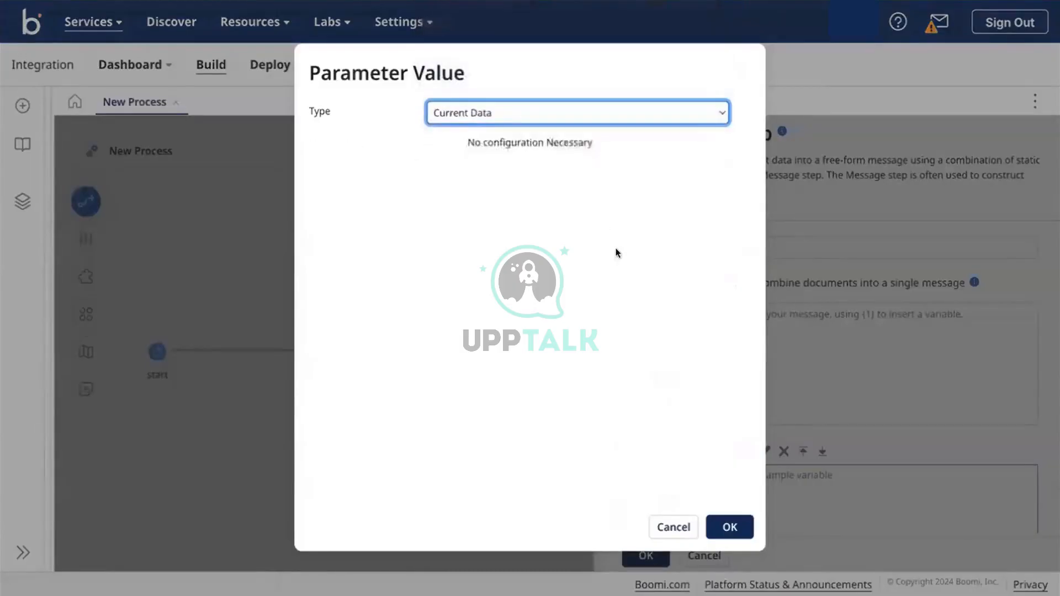
{"action": "left_click", "coordinate": [729, 526]}
Set the message body to {1} and save the Message step.
{"action": "scroll", "coordinate": [874, 421], "scroll_direction": "down", "scroll_amount": 2}
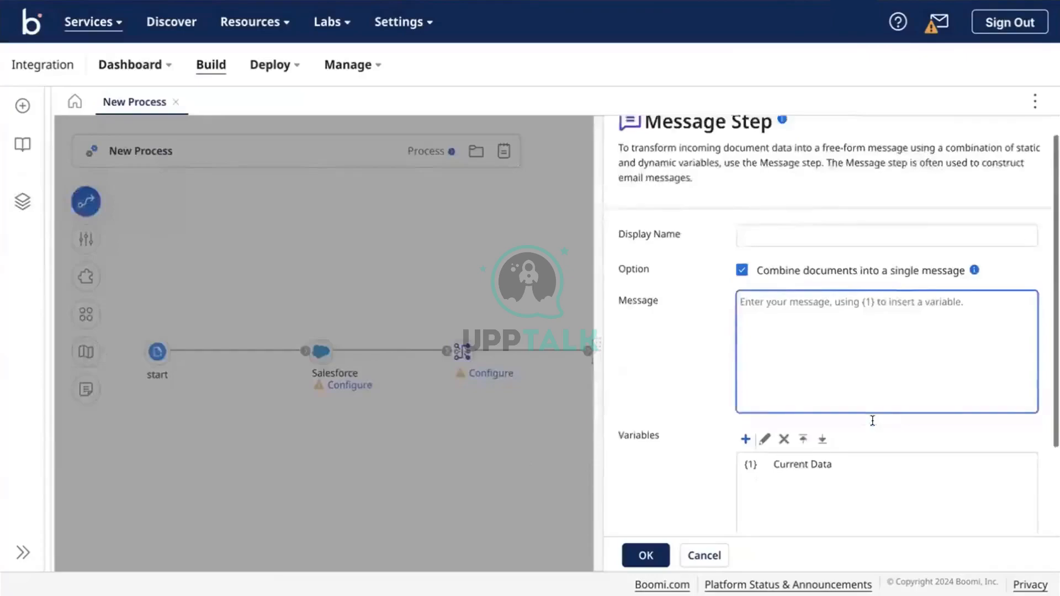
{"action": "left_click", "coordinate": [829, 280]}
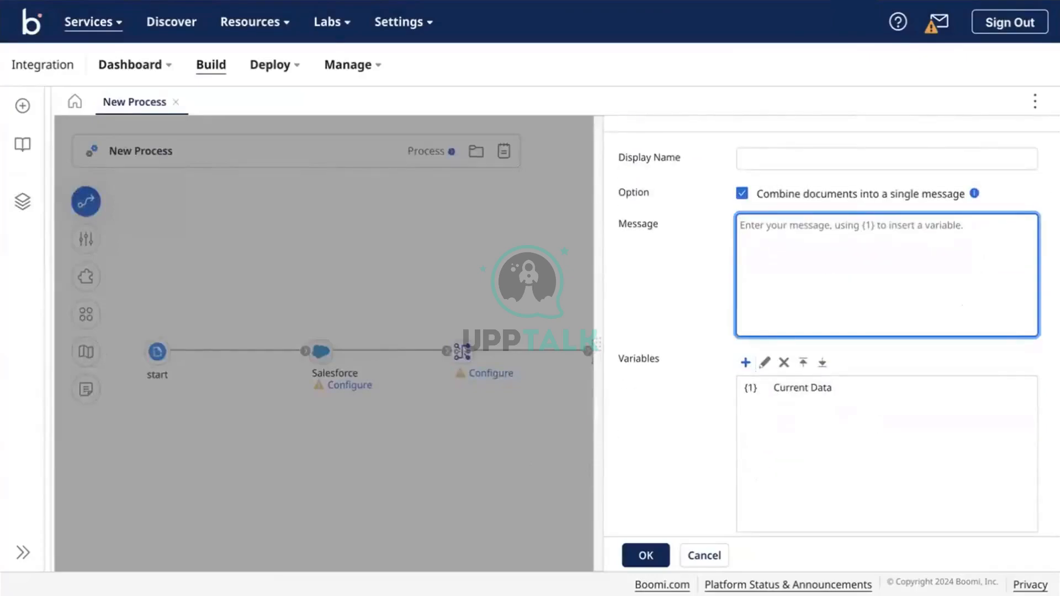
{"action": "type", "text": "{}"}
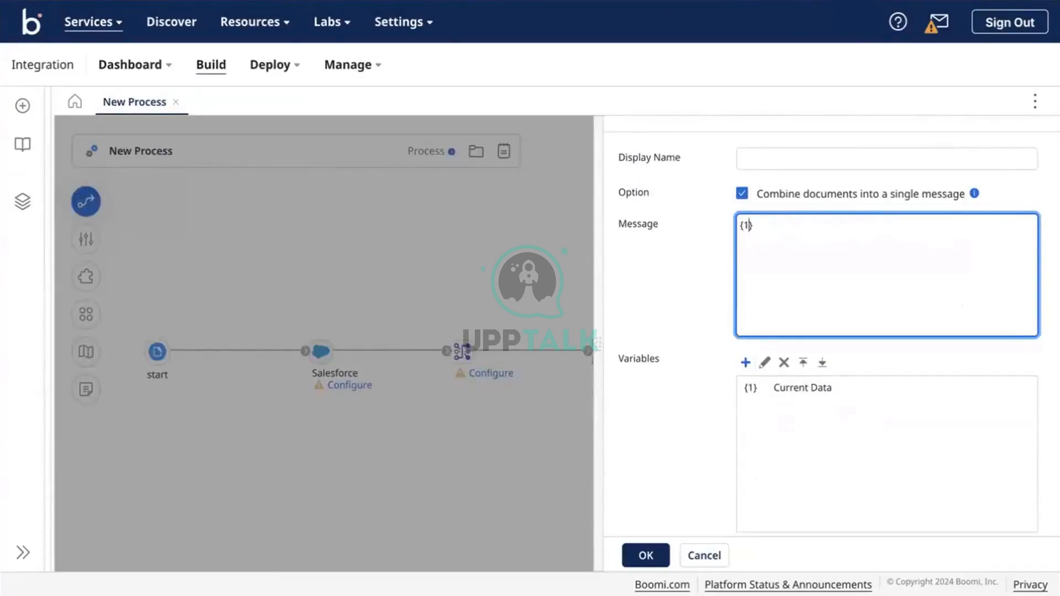
{"action": "left_click", "coordinate": [644, 555]}
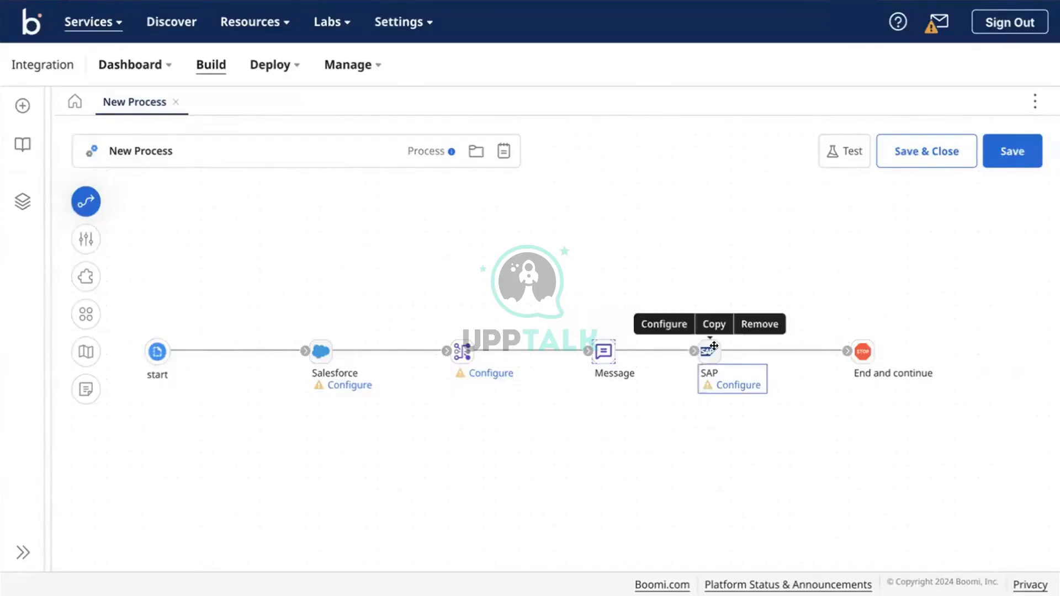
{"action": "mouse_move", "coordinate": [885, 334]}
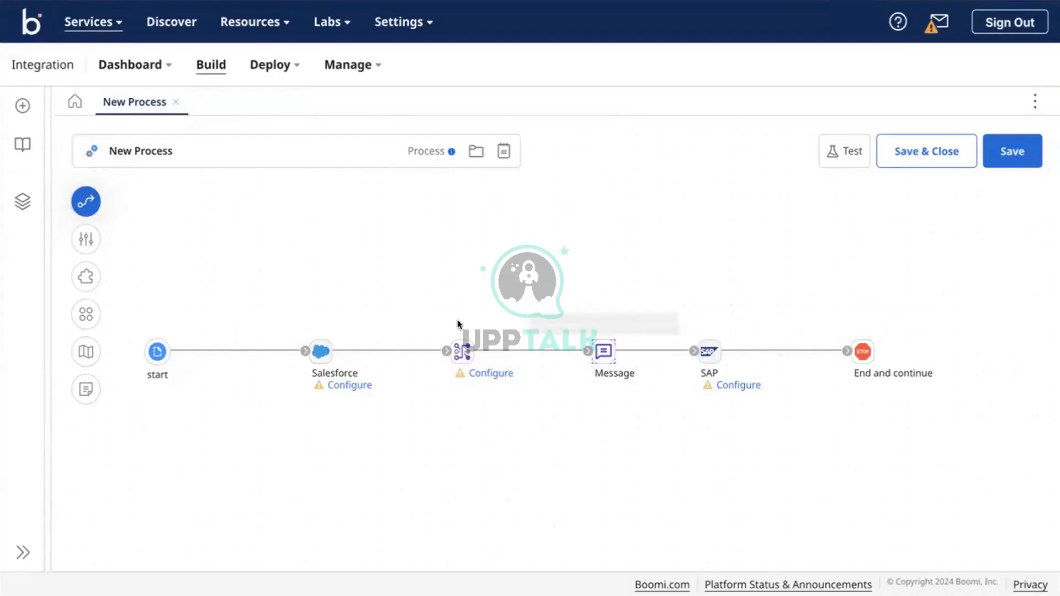
Untick Combine documents and change the message body to '{1}- abc'.
{"action": "left_click", "coordinate": [608, 346]}
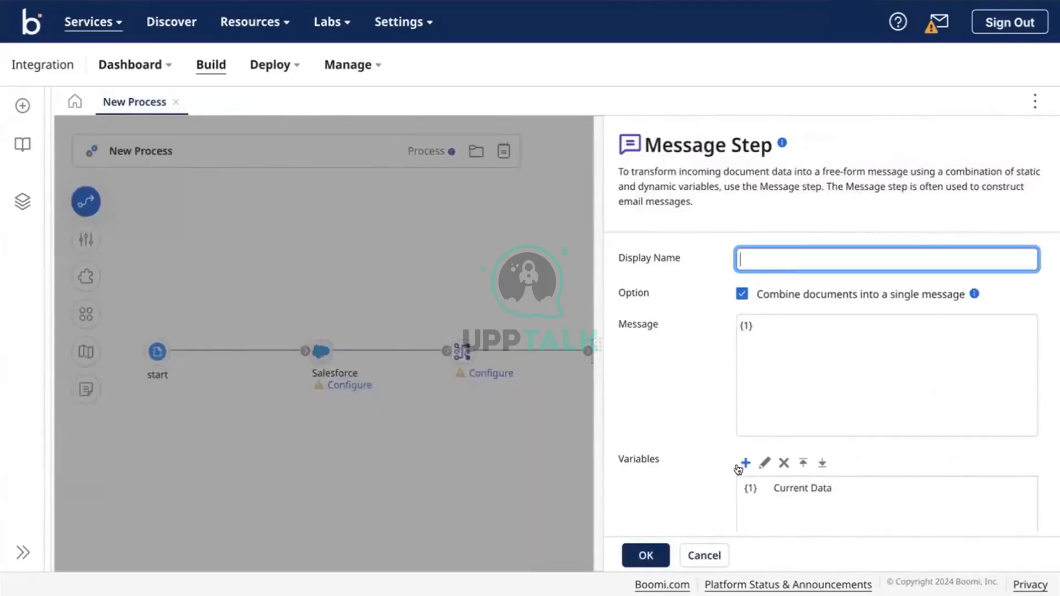
{"action": "left_click", "coordinate": [783, 327]}
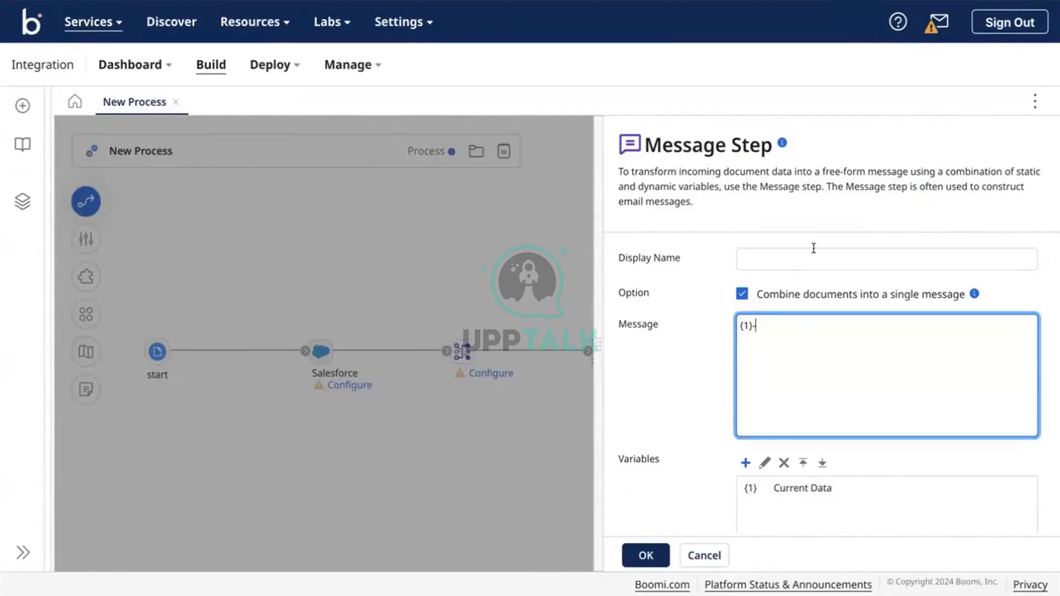
{"action": "left_click", "coordinate": [741, 294]}
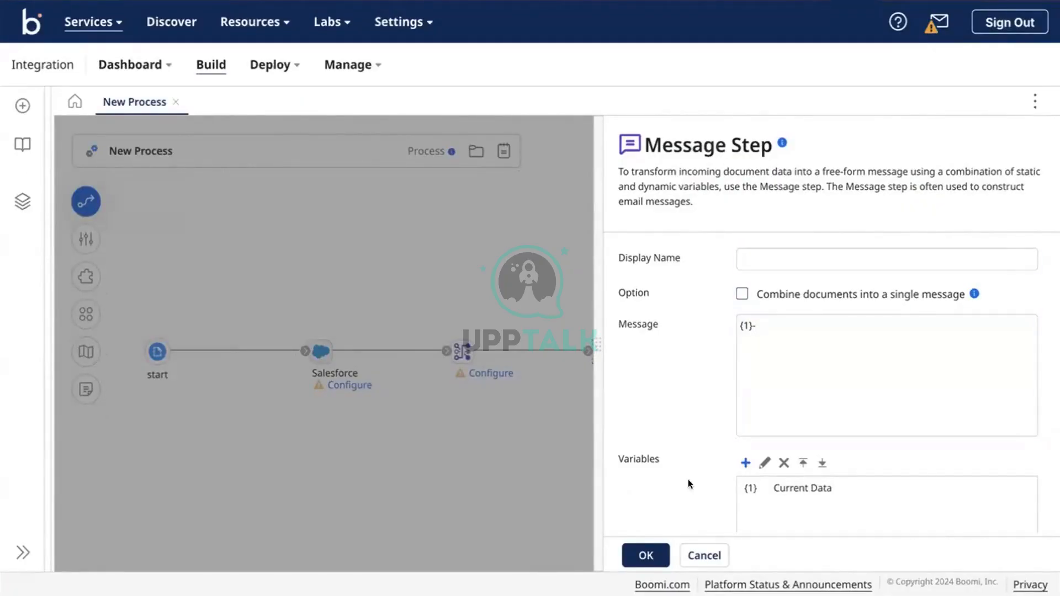
{"action": "left_click", "coordinate": [786, 397]}
{"action": "left_click", "coordinate": [829, 355]}
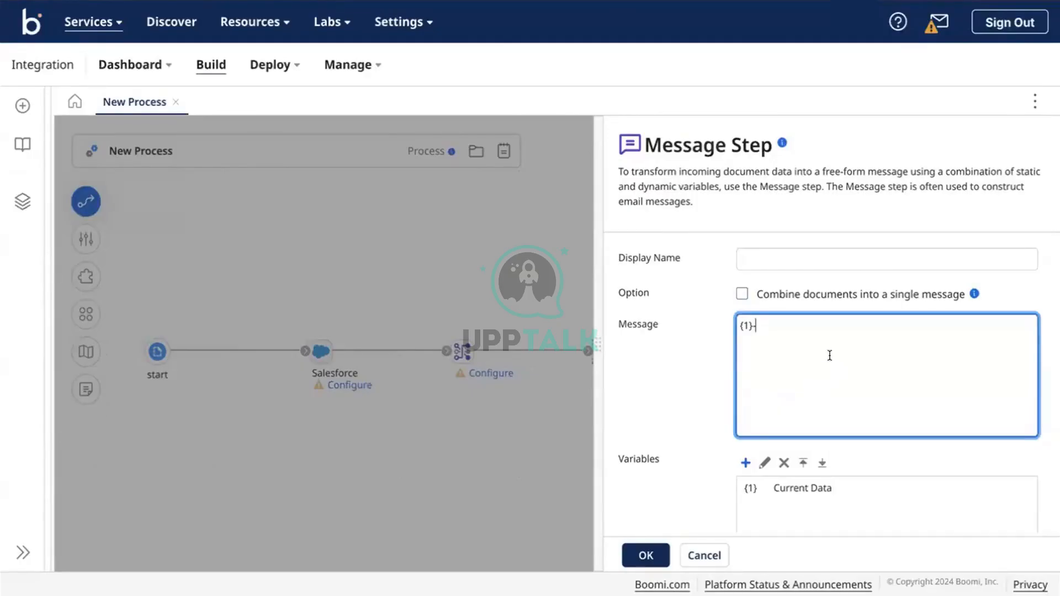
{"action": "type", "text": "- abc"}
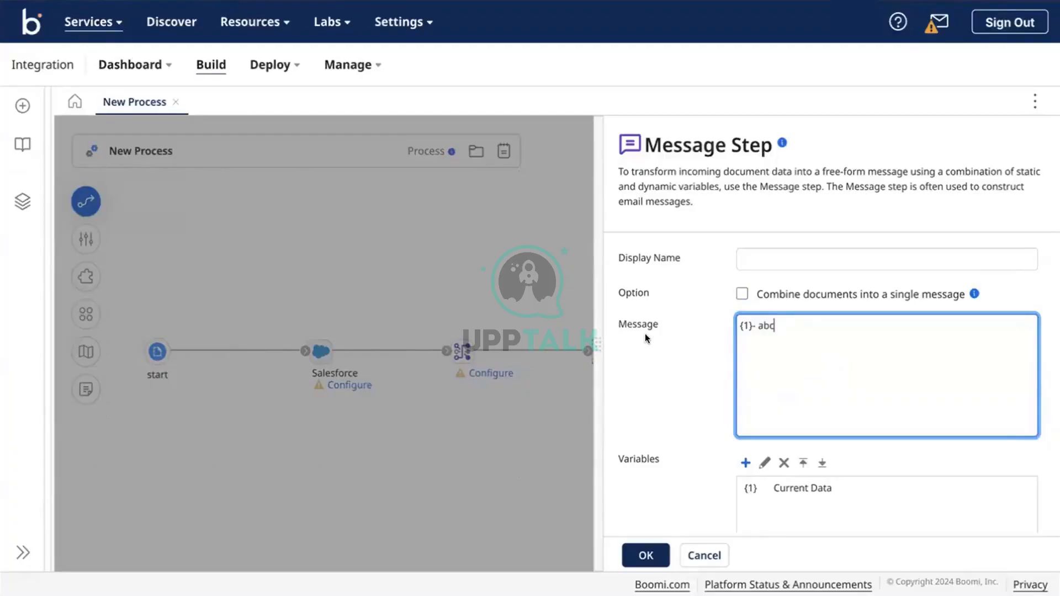
{"action": "scroll", "coordinate": [721, 323], "scroll_direction": "down", "scroll_amount": 2}
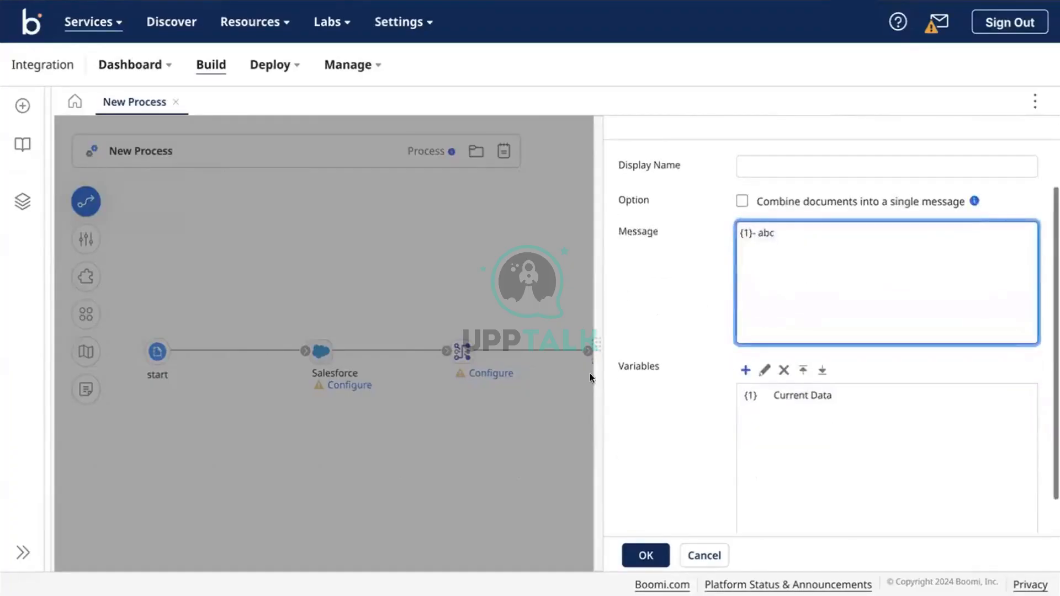
{"action": "scroll", "coordinate": [688, 339], "scroll_direction": "up", "scroll_amount": 2}
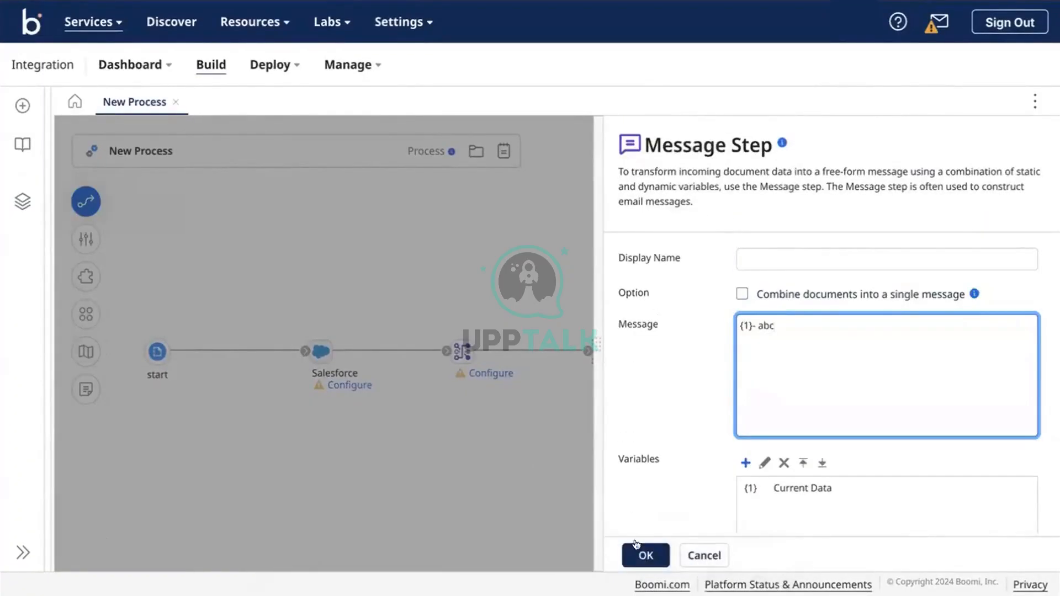
{"action": "left_click", "coordinate": [646, 556]}
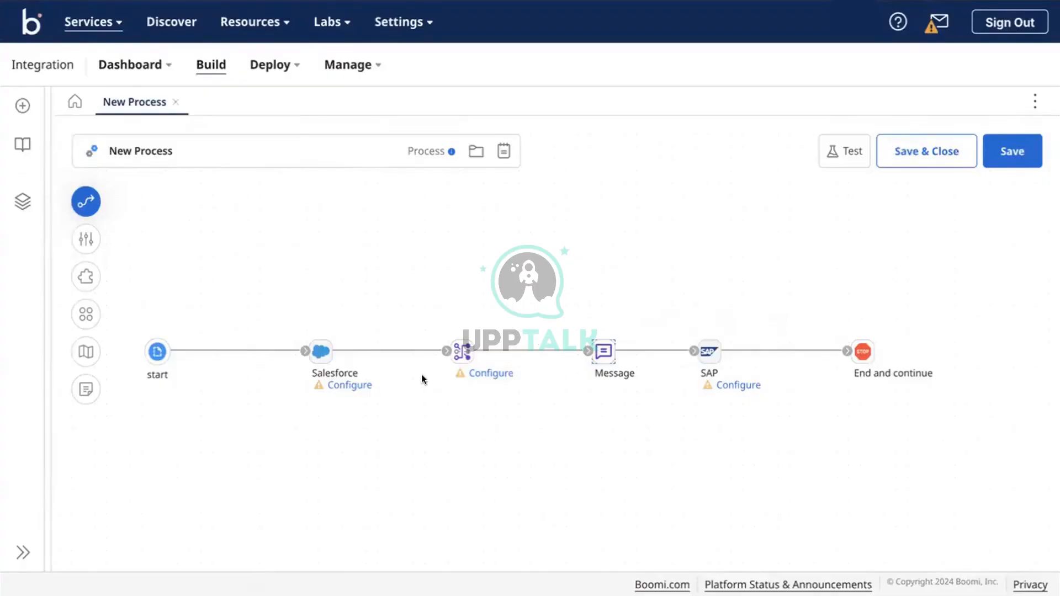
Drop a Notify step from the Execute steps onto the process canvas.
{"action": "mouse_move", "coordinate": [603, 345]}
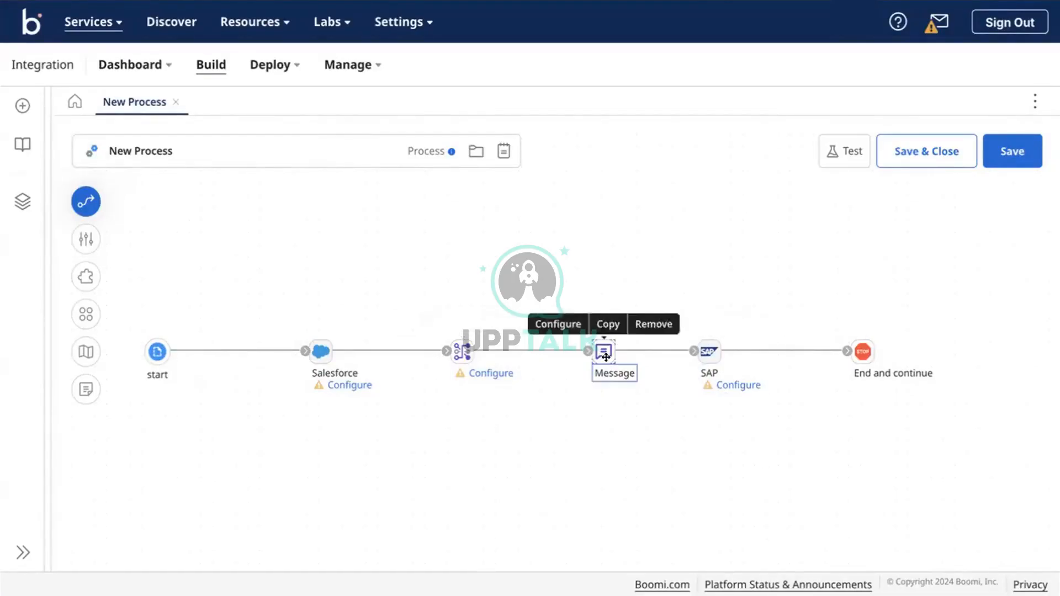
{"action": "mouse_move", "coordinate": [718, 366]}
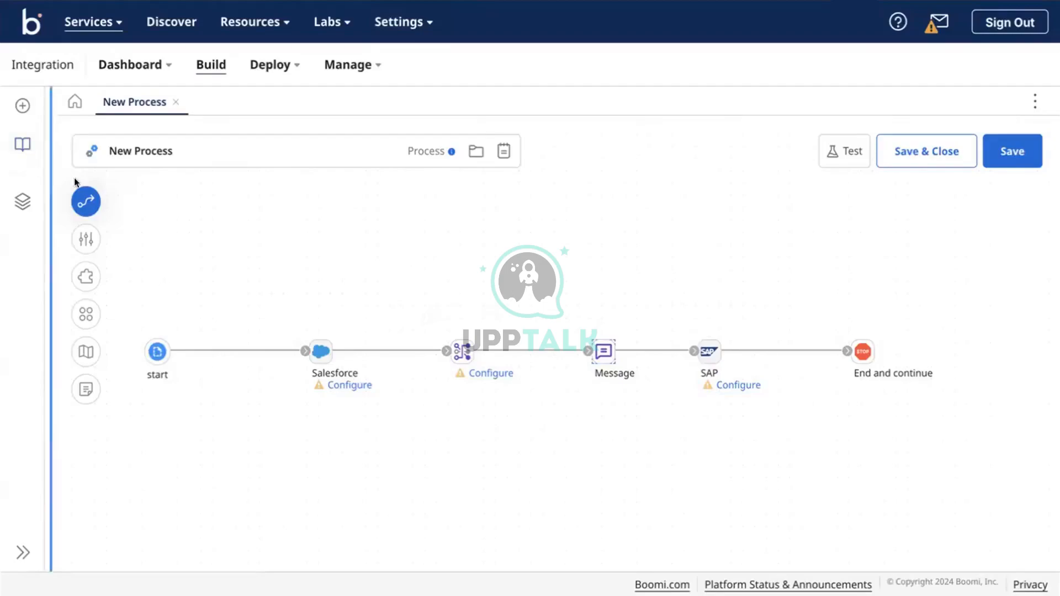
{"action": "left_click", "coordinate": [86, 202]}
{"action": "left_click", "coordinate": [216, 263]}
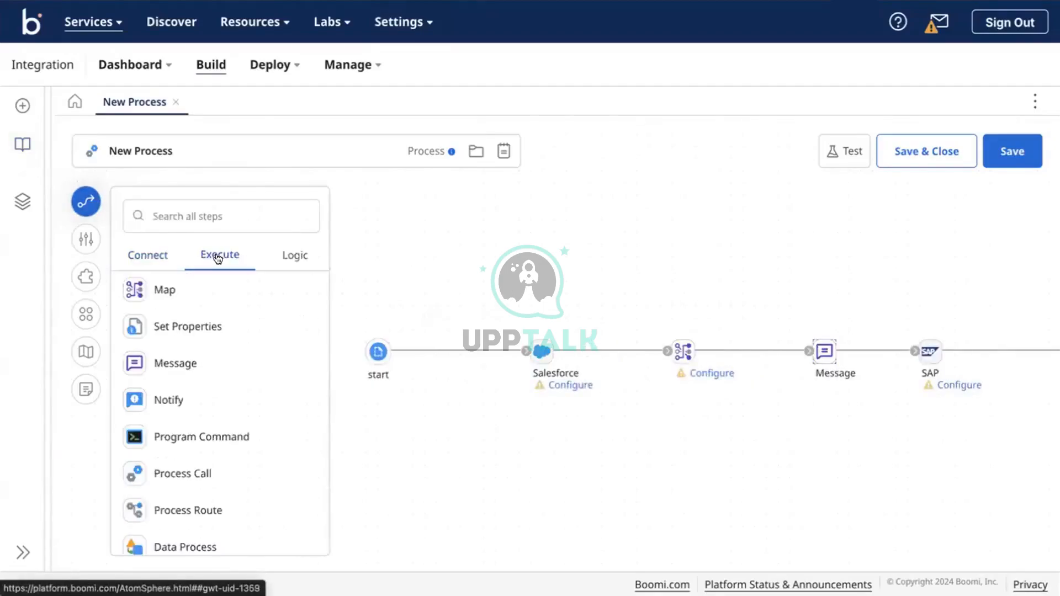
{"action": "scroll", "coordinate": [206, 357], "scroll_direction": "down", "scroll_amount": 1}
{"action": "left_click_drag", "start_coordinate": [165, 353], "coordinate": [461, 303]}
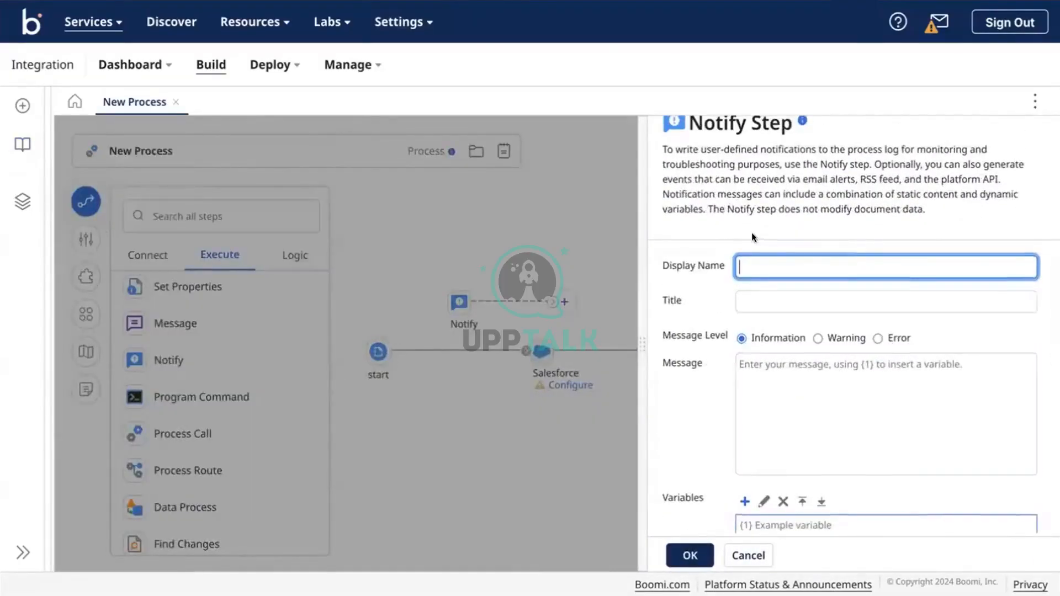
Scroll through the step palette and canvas around the Notify step.
{"action": "scroll", "coordinate": [751, 233], "scroll_direction": "up", "scroll_amount": 1}
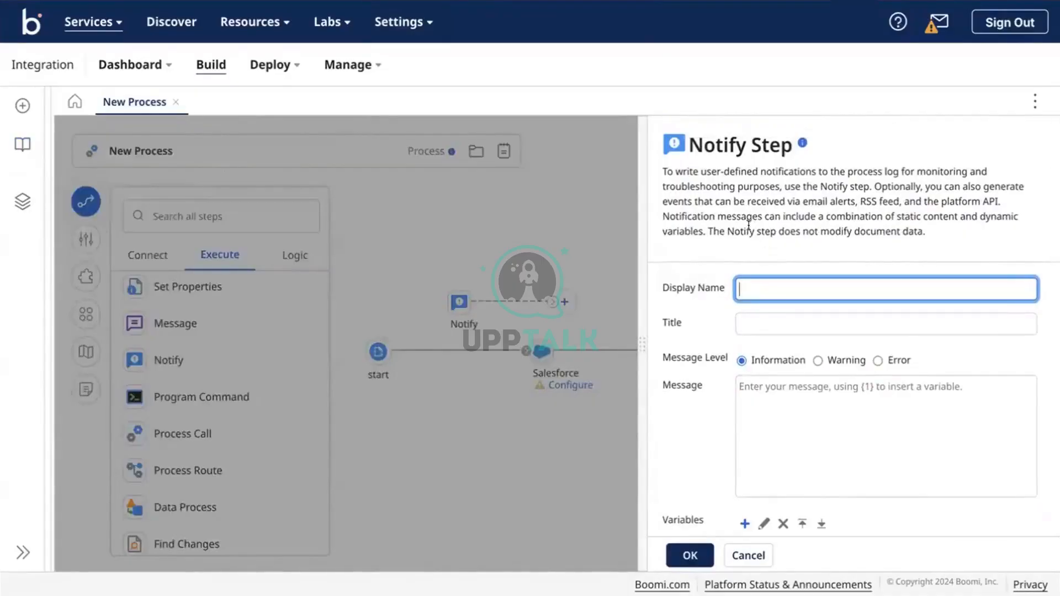
{"action": "scroll", "coordinate": [804, 214], "scroll_direction": "down", "scroll_amount": 3}
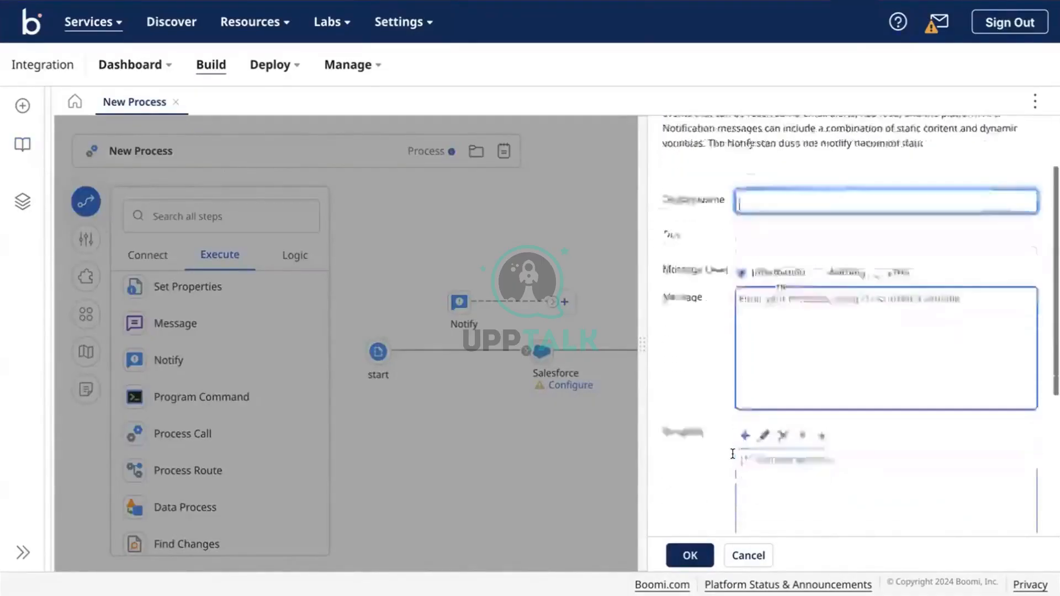
{"action": "scroll", "coordinate": [732, 356], "scroll_direction": "up", "scroll_amount": 3}
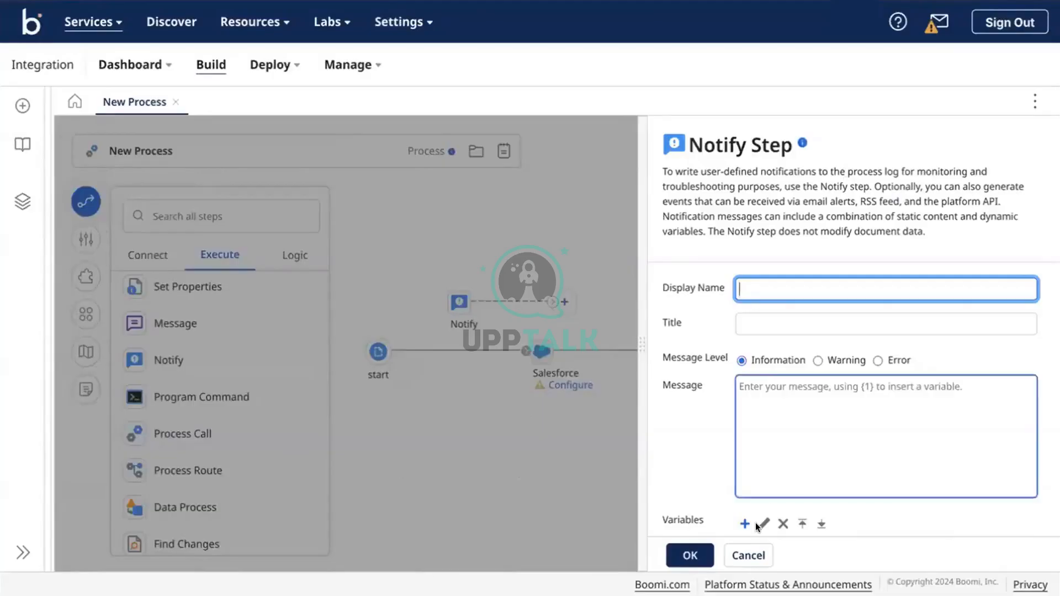
{"action": "scroll", "coordinate": [796, 323], "scroll_direction": "down", "scroll_amount": 2}
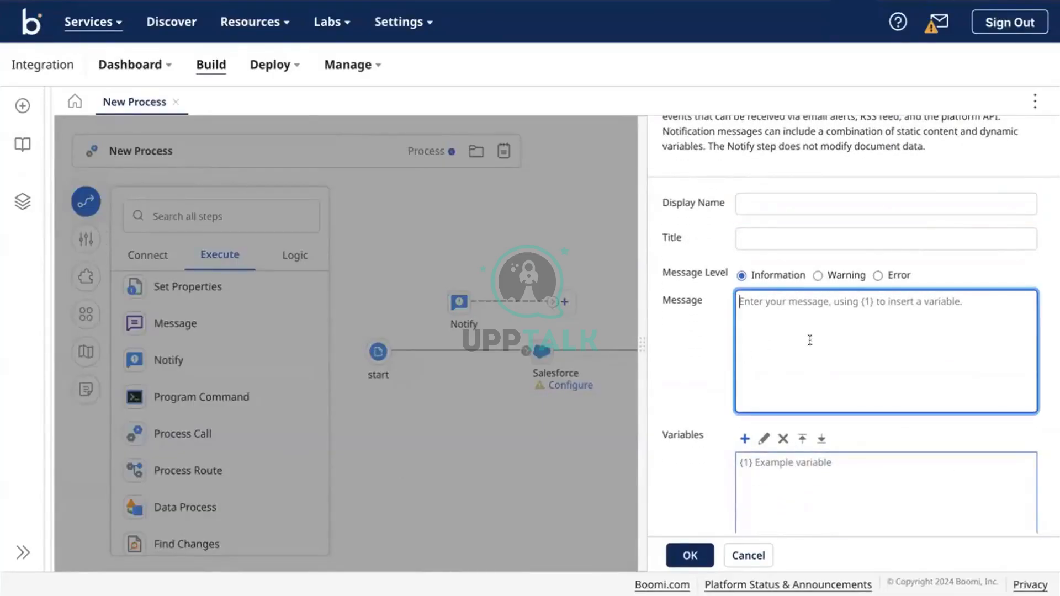
Add a Date/Time Current Date variable with mask yyyyMMdd HHmmss.SSS to the Notify message.
{"action": "left_click", "coordinate": [745, 438]}
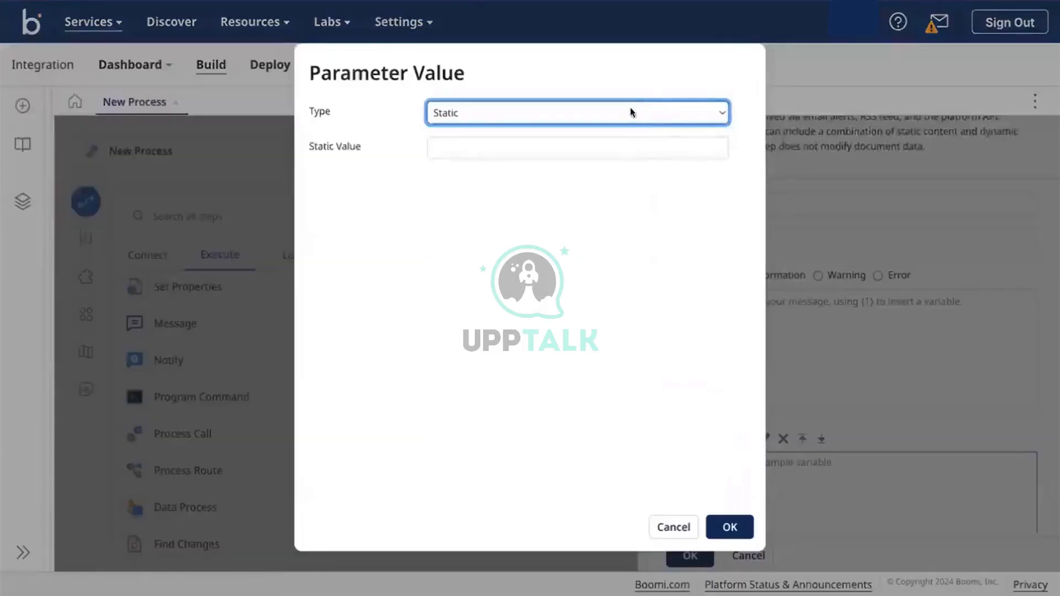
{"action": "left_click", "coordinate": [631, 107]}
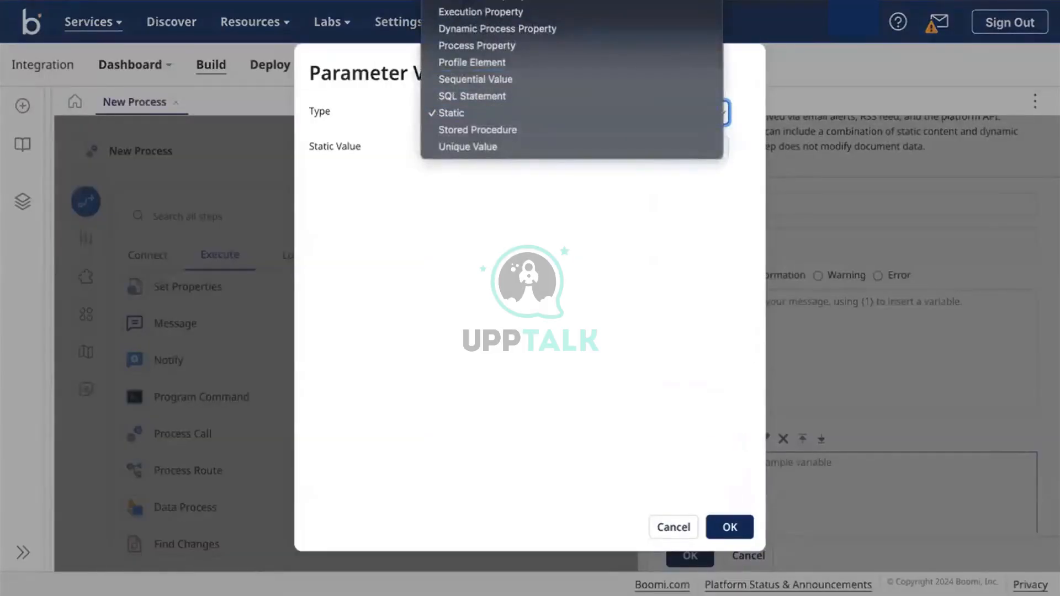
{"action": "left_click", "coordinate": [436, 27]}
{"action": "left_click", "coordinate": [500, 157]}
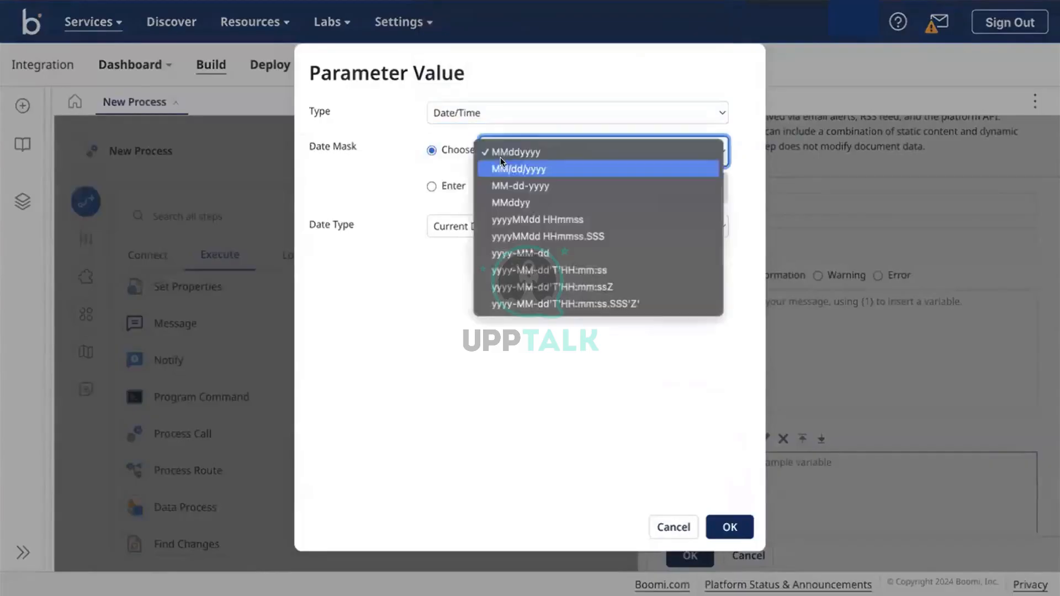
{"action": "left_click", "coordinate": [467, 212]}
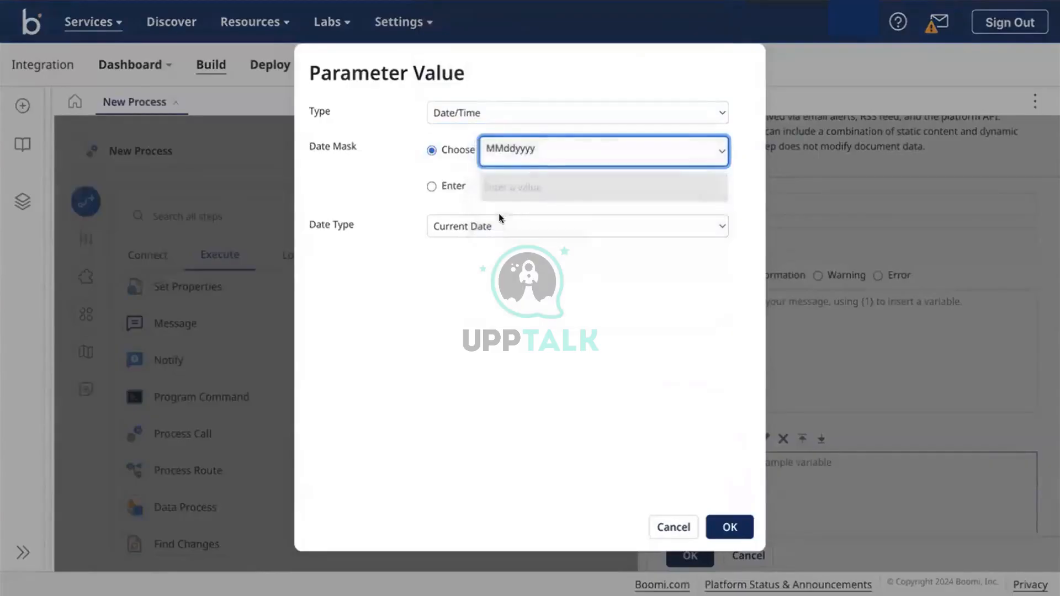
{"action": "left_click", "coordinate": [729, 527]}
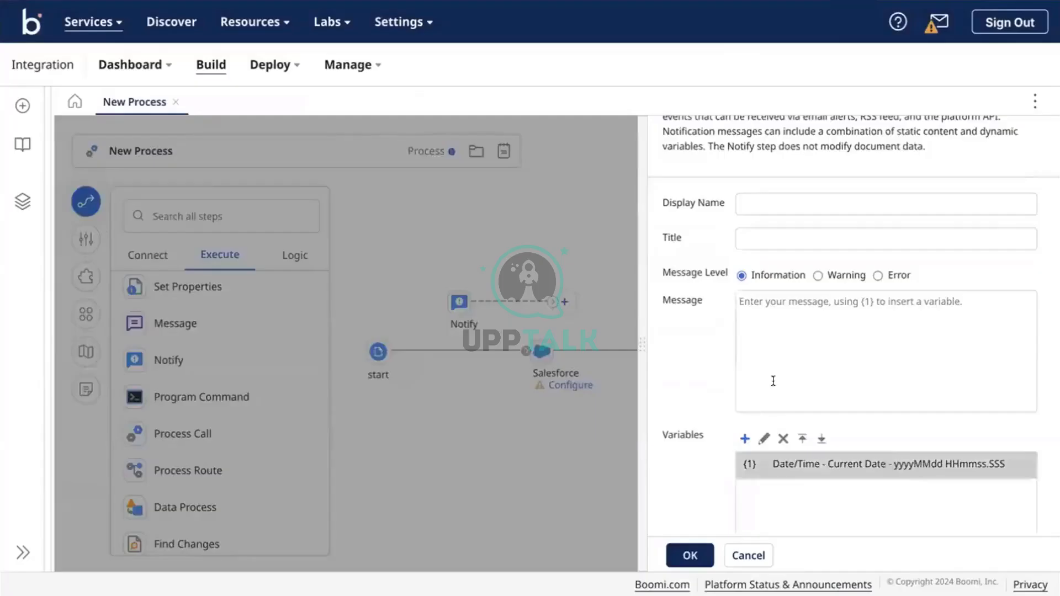
Set the Notify message text to {1} and apply the settings.
{"action": "left_click", "coordinate": [773, 380]}
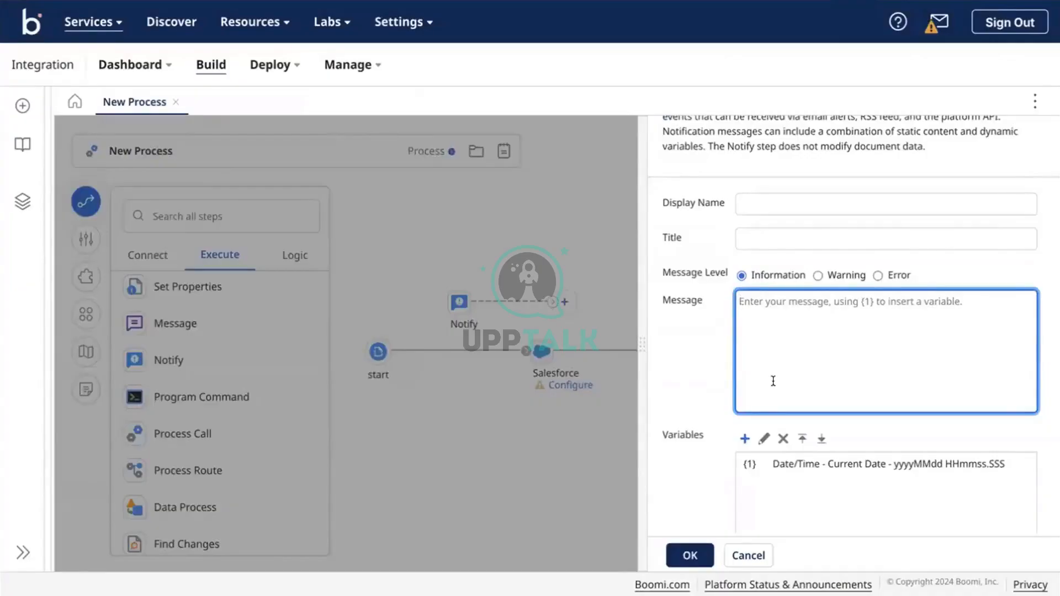
{"action": "type", "text": "{1}"}
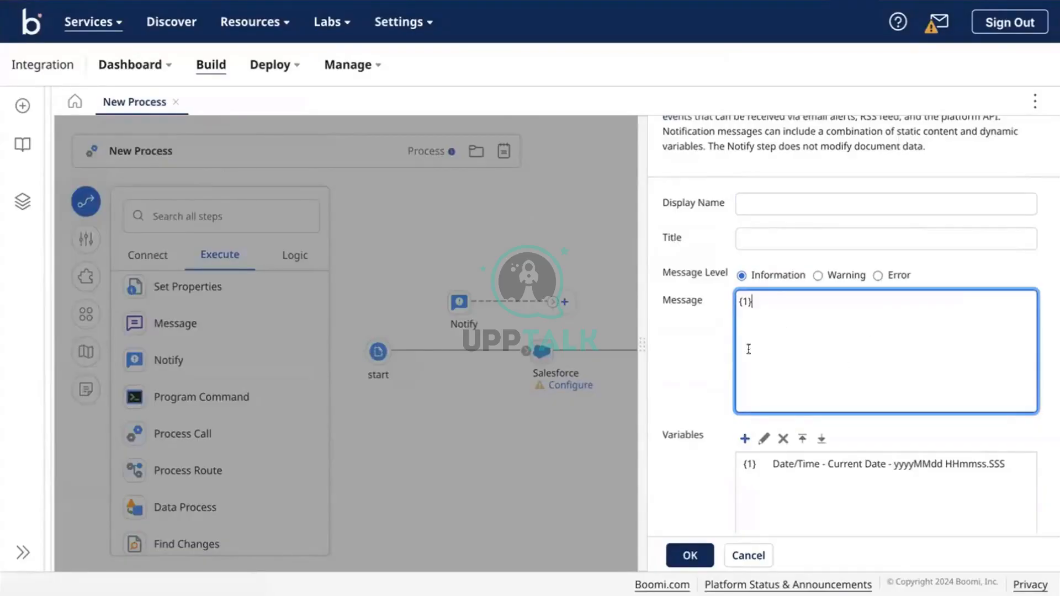
{"action": "scroll", "coordinate": [748, 348], "scroll_direction": "up", "scroll_amount": 3}
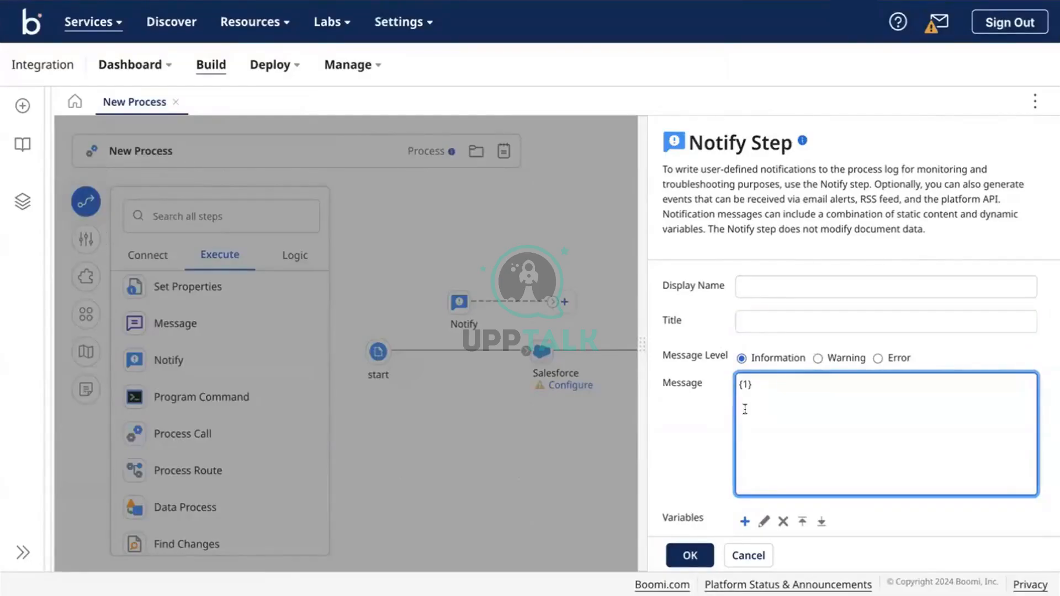
{"action": "scroll", "coordinate": [744, 409], "scroll_direction": "down", "scroll_amount": 2}
{"action": "scroll", "coordinate": [744, 409], "scroll_direction": "down", "scroll_amount": 2}
{"action": "scroll", "coordinate": [745, 408], "scroll_direction": "up", "scroll_amount": 3}
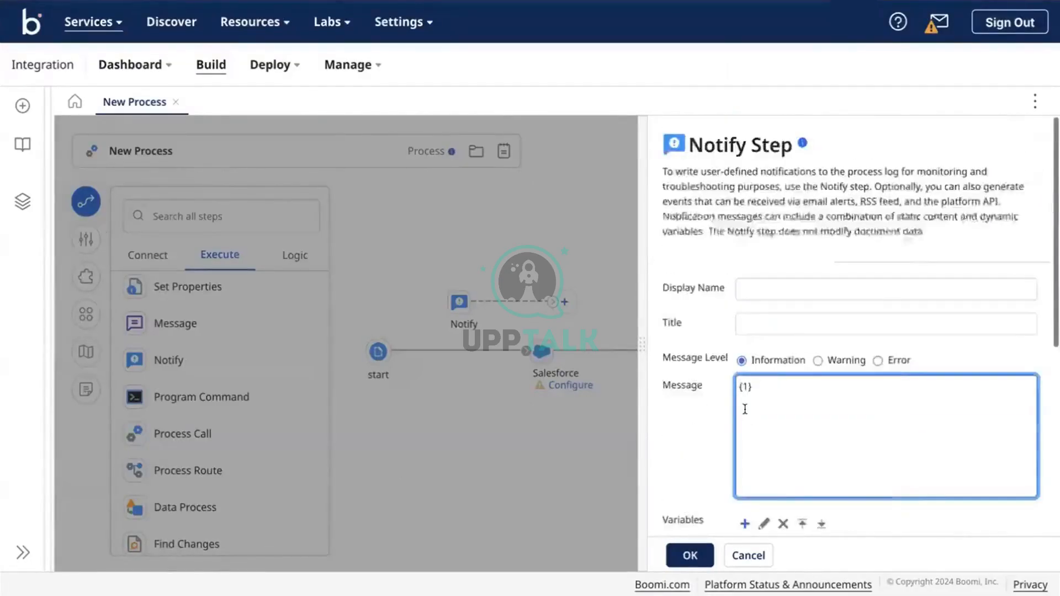
{"action": "scroll", "coordinate": [745, 412], "scroll_direction": "down", "scroll_amount": 5}
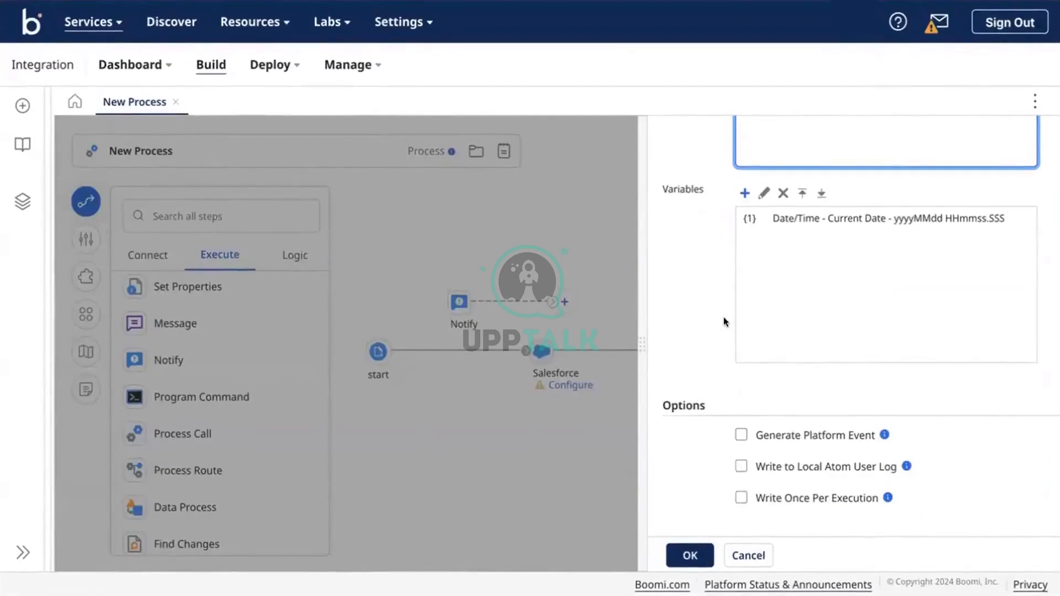
{"action": "scroll", "coordinate": [724, 321], "scroll_direction": "up", "scroll_amount": 6}
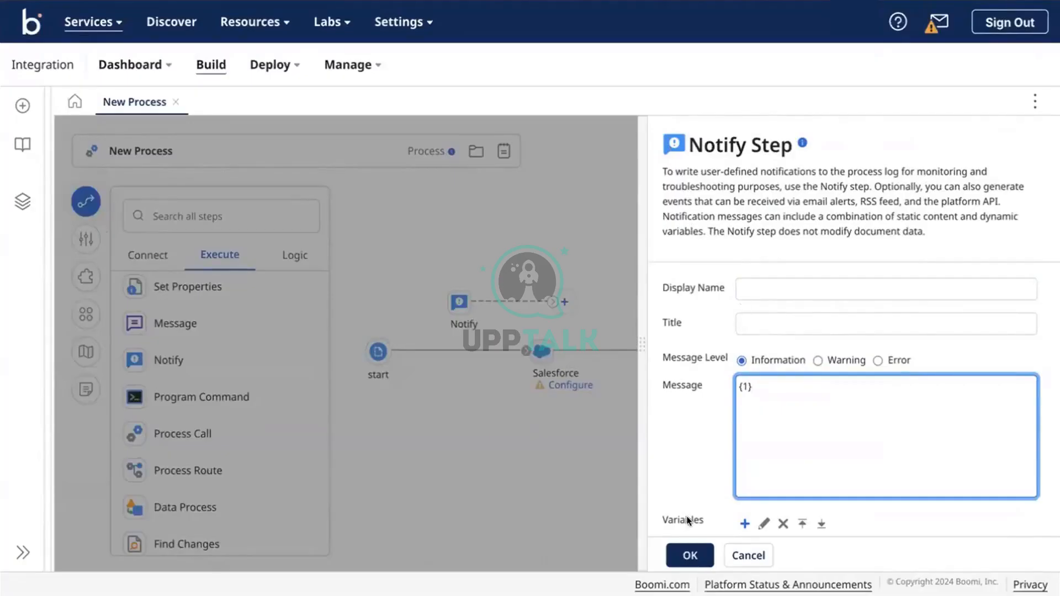
{"action": "left_click", "coordinate": [676, 550]}
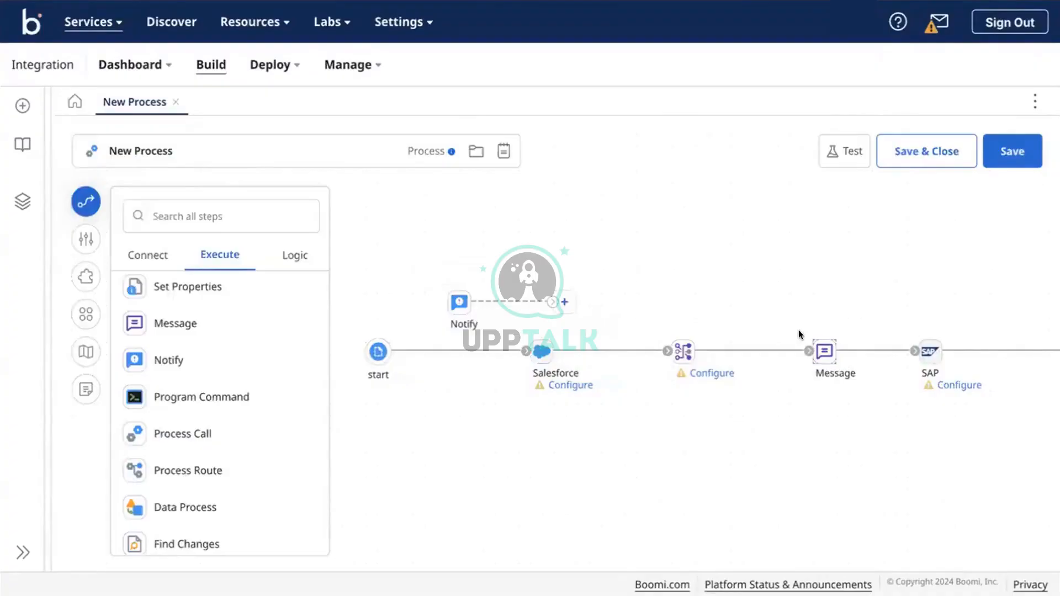
Wire Notify between Salesforce and the route step, moving Salesforce next to start.
{"action": "mouse_move", "coordinate": [449, 293]}
{"action": "scroll", "coordinate": [590, 316], "scroll_direction": "right", "scroll_amount": 2}
{"action": "scroll", "coordinate": [590, 316], "scroll_direction": "left", "scroll_amount": 2}
{"action": "mouse_move", "coordinate": [672, 348]}
{"action": "left_click_drag", "start_coordinate": [456, 308], "coordinate": [457, 306]}
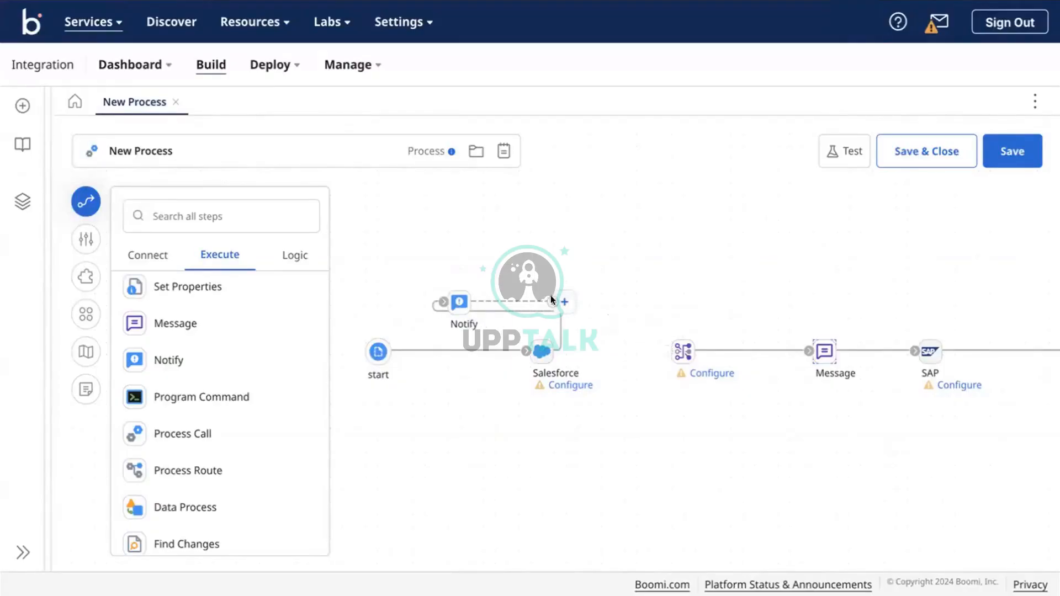
{"action": "left_click_drag", "start_coordinate": [553, 301], "coordinate": [680, 349]}
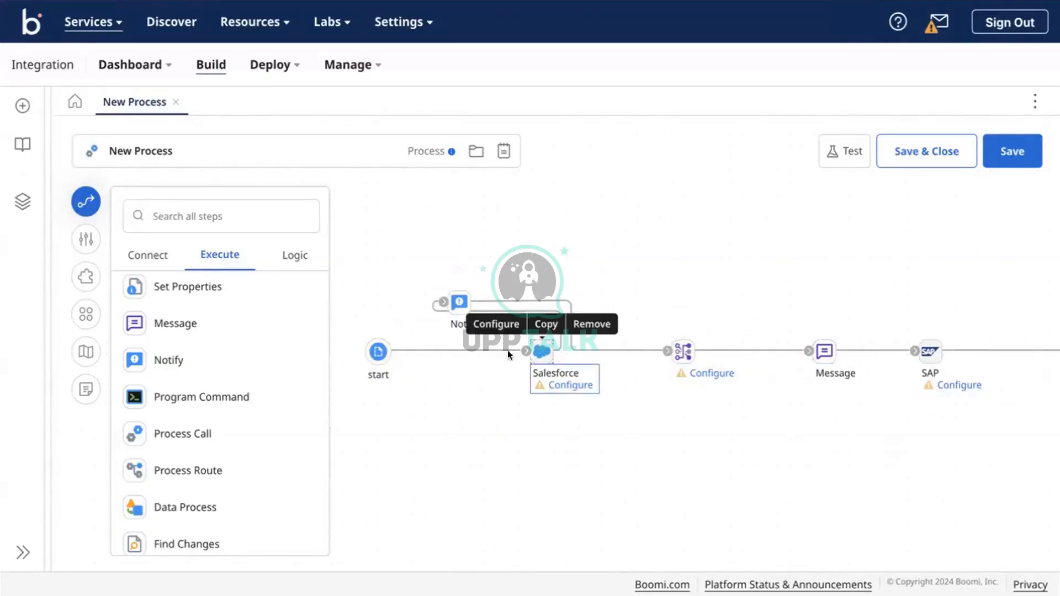
{"action": "left_click_drag", "start_coordinate": [542, 351], "coordinate": [434, 355]}
{"action": "left_click_drag", "start_coordinate": [462, 303], "coordinate": [553, 352]}
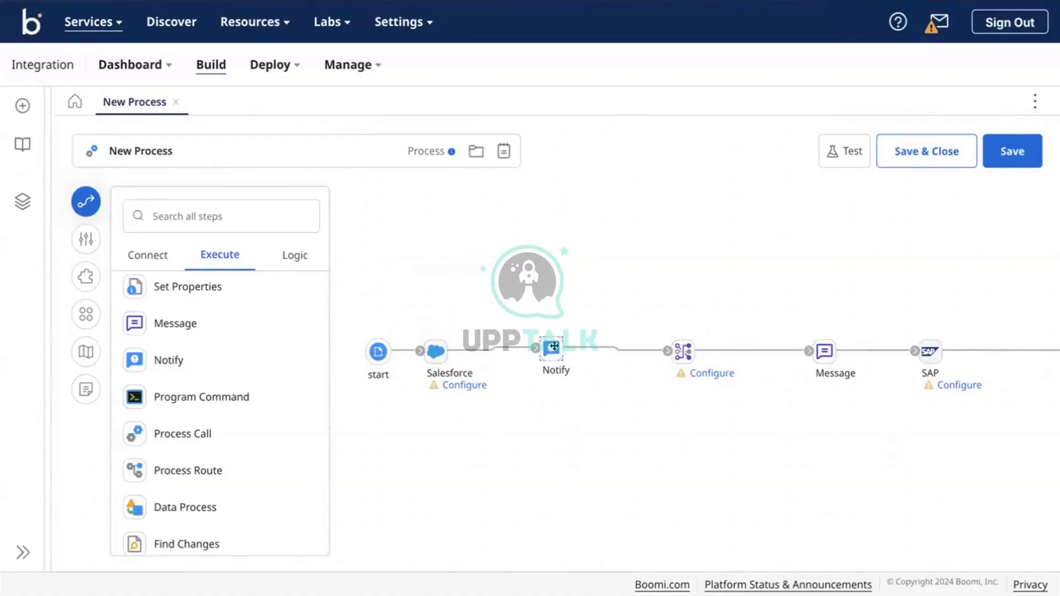
{"action": "scroll", "coordinate": [214, 368], "scroll_direction": "down", "scroll_amount": 1}
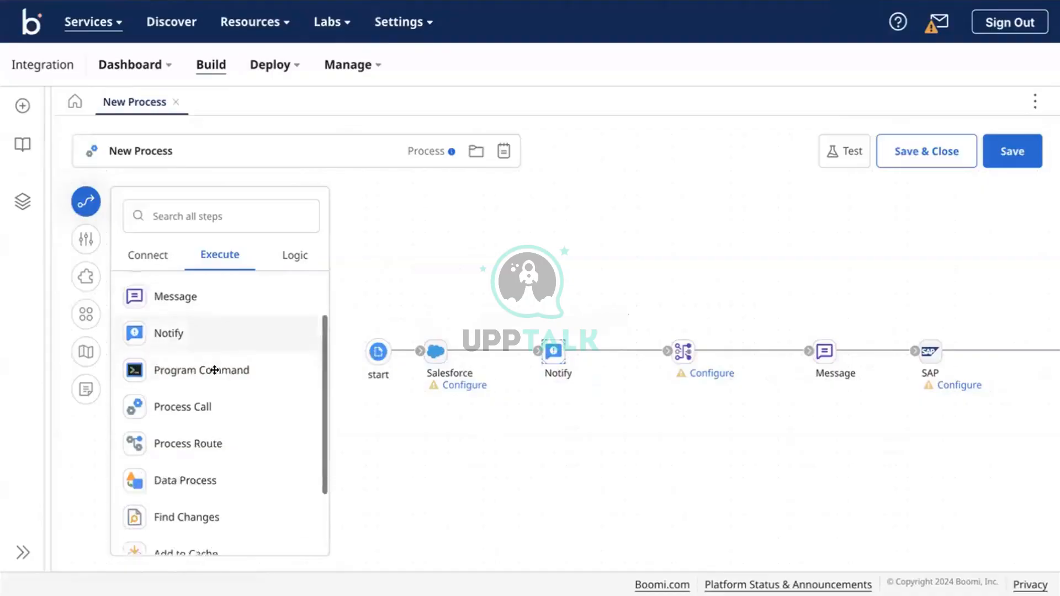
Drop a Program Command step onto the canvas.
{"action": "left_click_drag", "start_coordinate": [205, 346], "coordinate": [489, 246]}
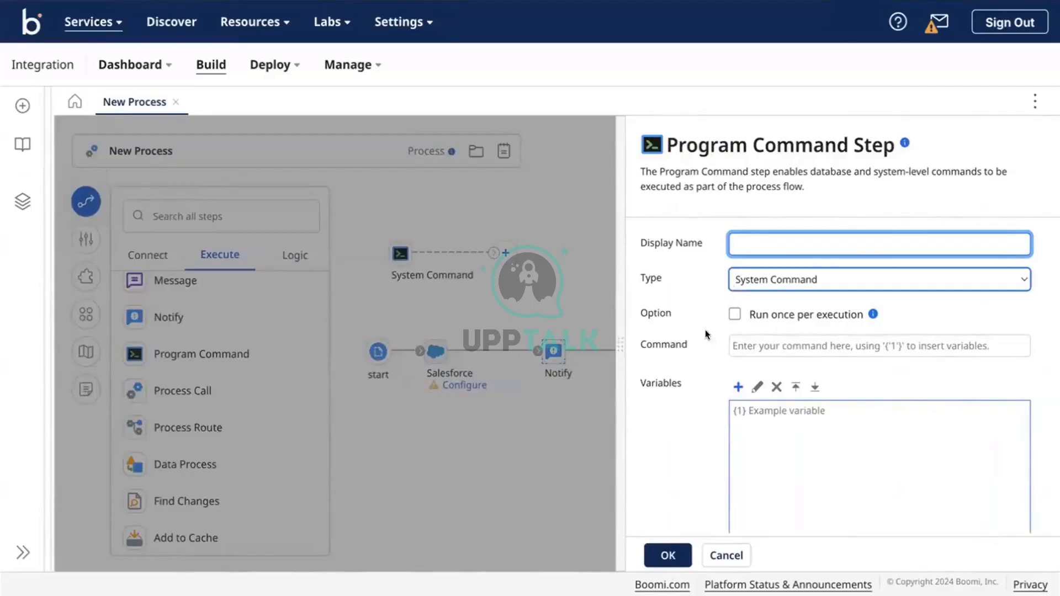
{"action": "scroll", "coordinate": [662, 368], "scroll_direction": "down", "scroll_amount": 1}
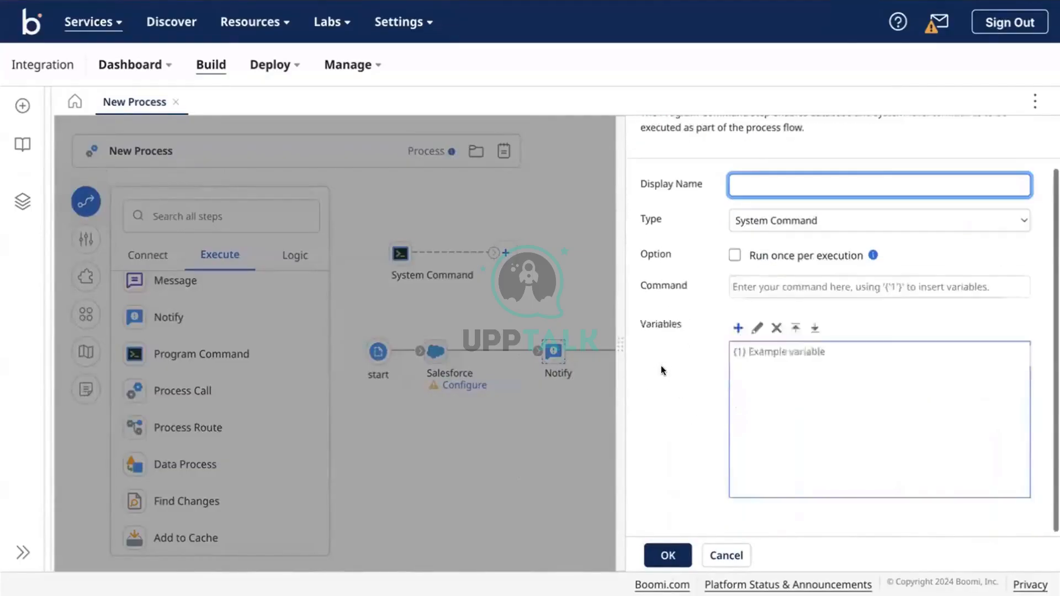
{"action": "scroll", "coordinate": [661, 365], "scroll_direction": "up", "scroll_amount": 1}
Leave the command type as System Command and cancel the step settings.
{"action": "left_click", "coordinate": [733, 280]}
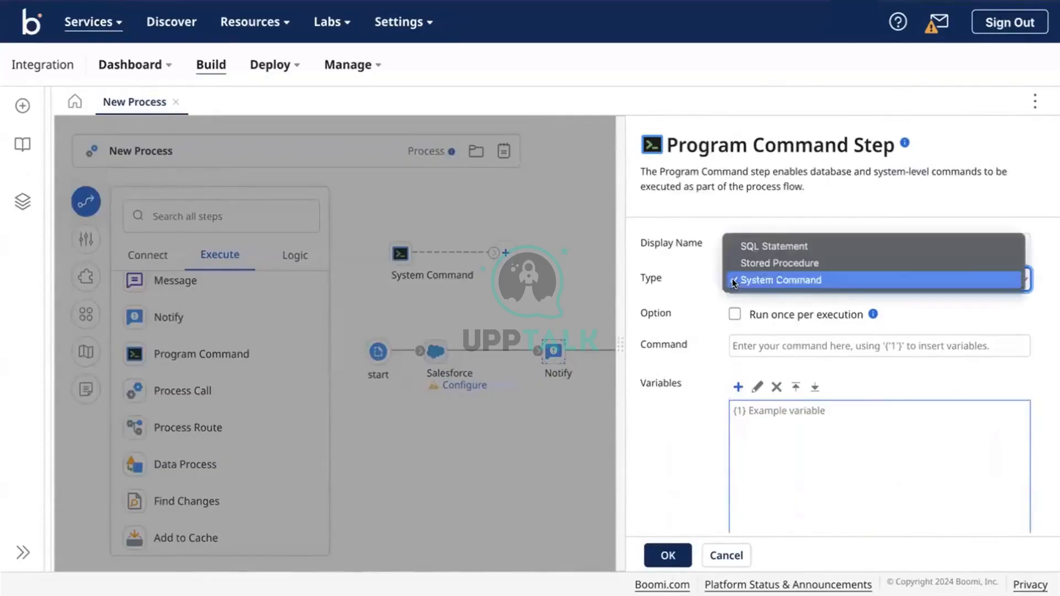
{"action": "left_click", "coordinate": [664, 281]}
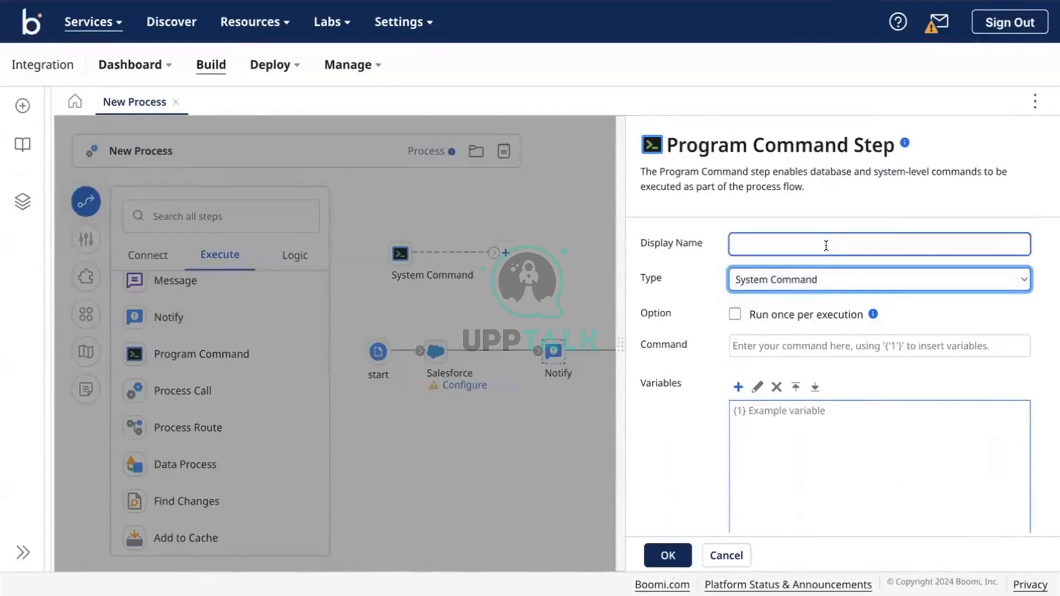
{"action": "left_click", "coordinate": [794, 266]}
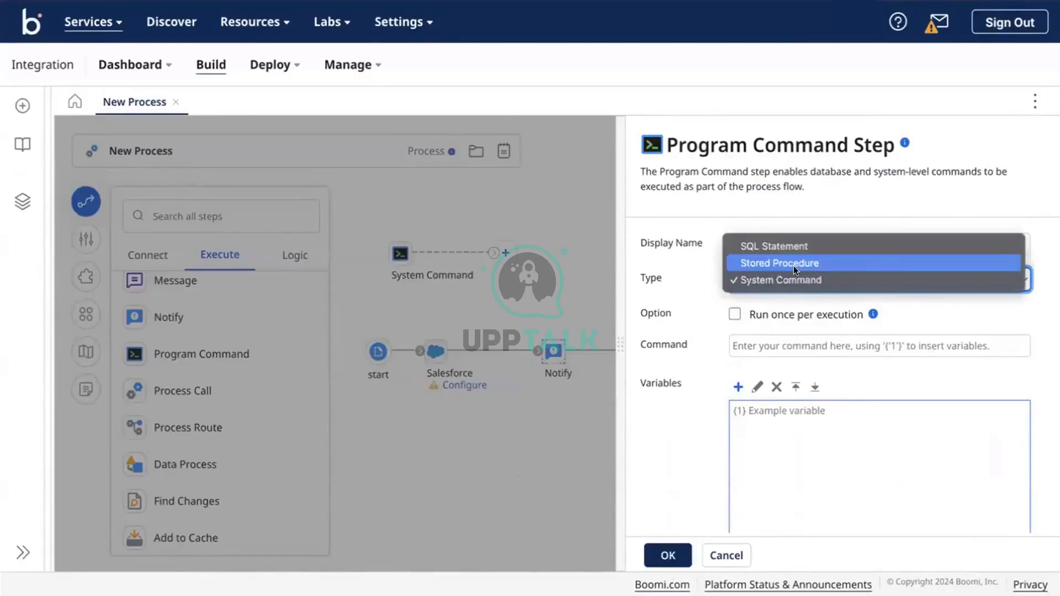
{"action": "left_click", "coordinate": [674, 318]}
{"action": "scroll", "coordinate": [747, 407], "scroll_direction": "down", "scroll_amount": 1}
{"action": "left_click", "coordinate": [772, 284]}
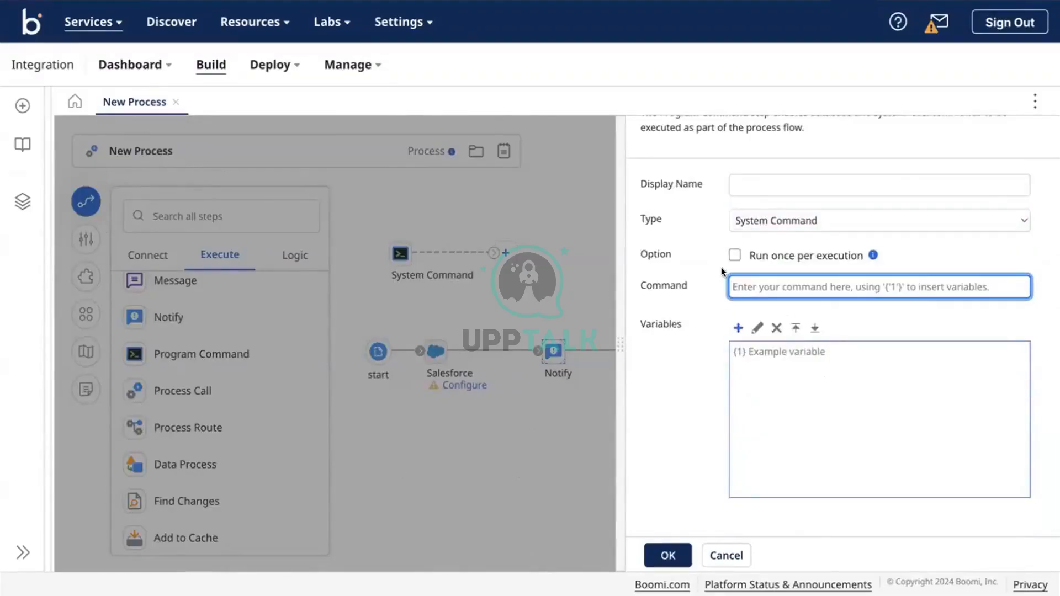
{"action": "left_click", "coordinate": [727, 556]}
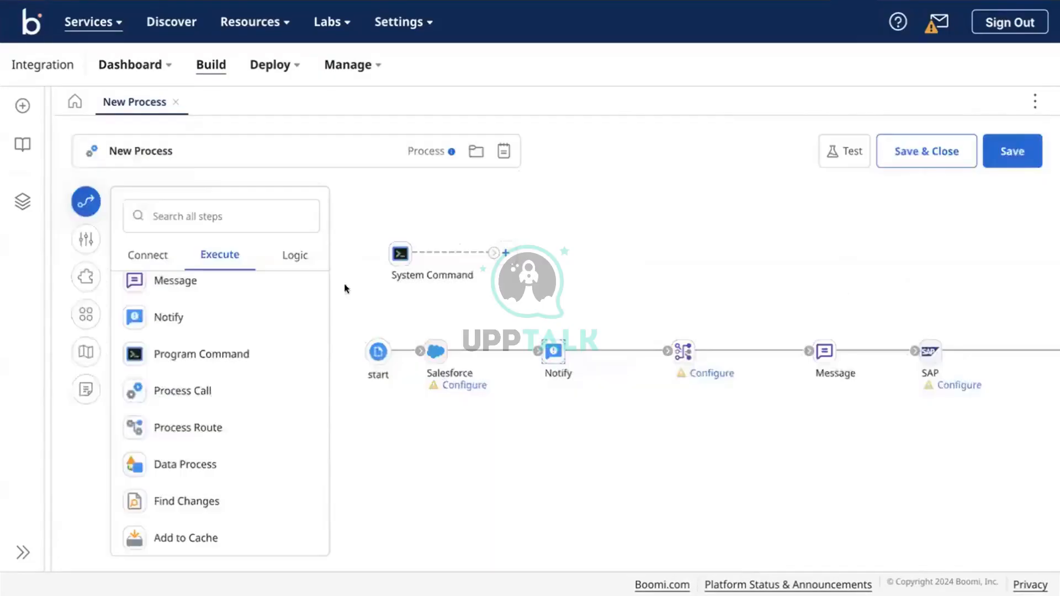
Delete the loose System Command step from the canvas.
{"action": "mouse_move", "coordinate": [398, 252]}
{"action": "left_click", "coordinate": [454, 220]}
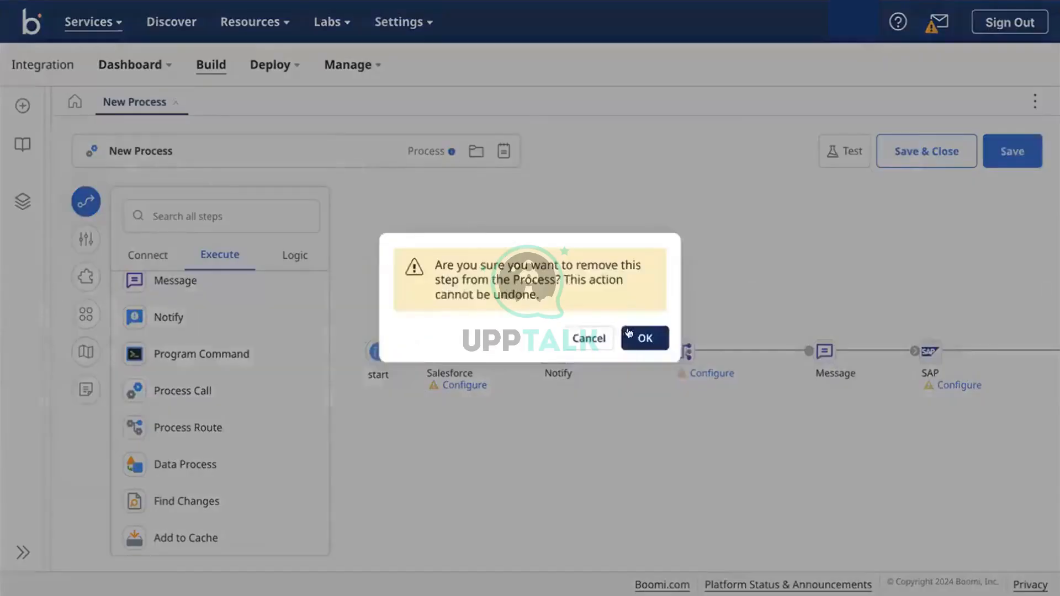
{"action": "left_click", "coordinate": [642, 335]}
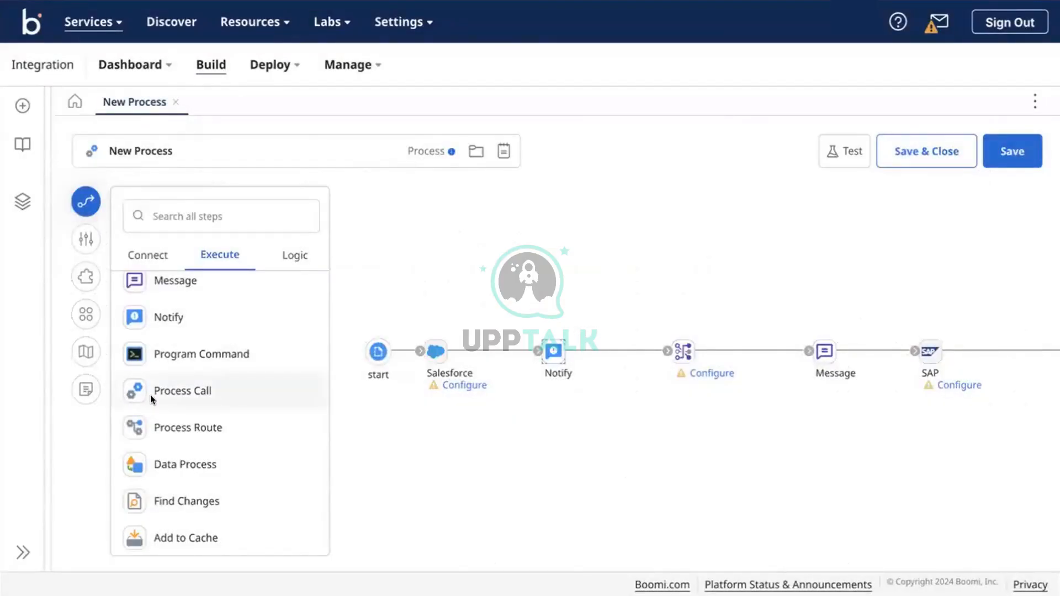
Drop a Process Call step onto the canvas and close its settings unconfigured.
{"action": "left_click_drag", "start_coordinate": [177, 390], "coordinate": [447, 269]}
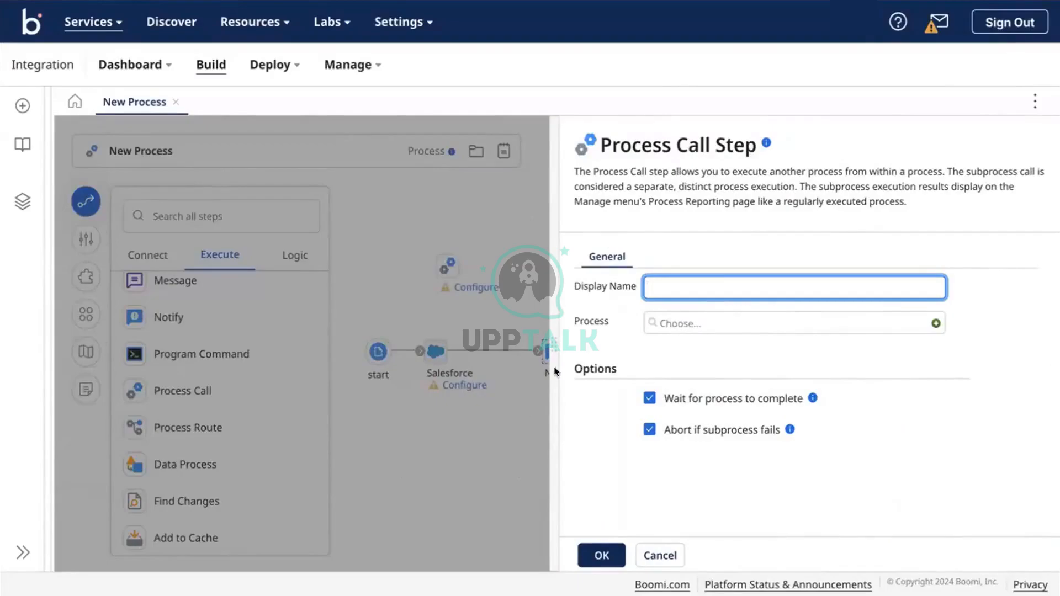
{"action": "left_click", "coordinate": [603, 554]}
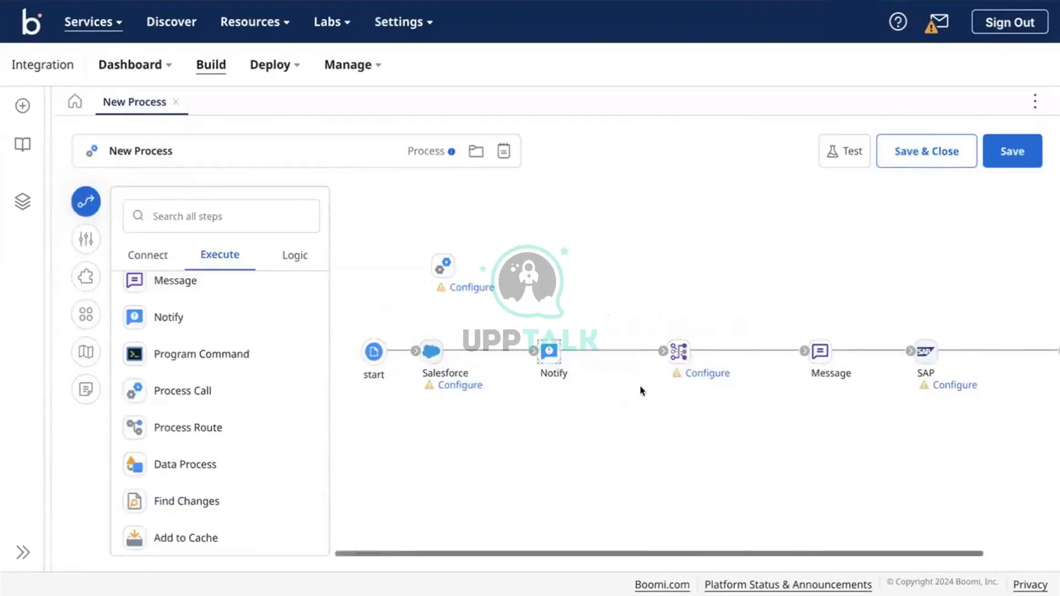
{"action": "scroll", "coordinate": [641, 391], "scroll_direction": "right", "scroll_amount": 2}
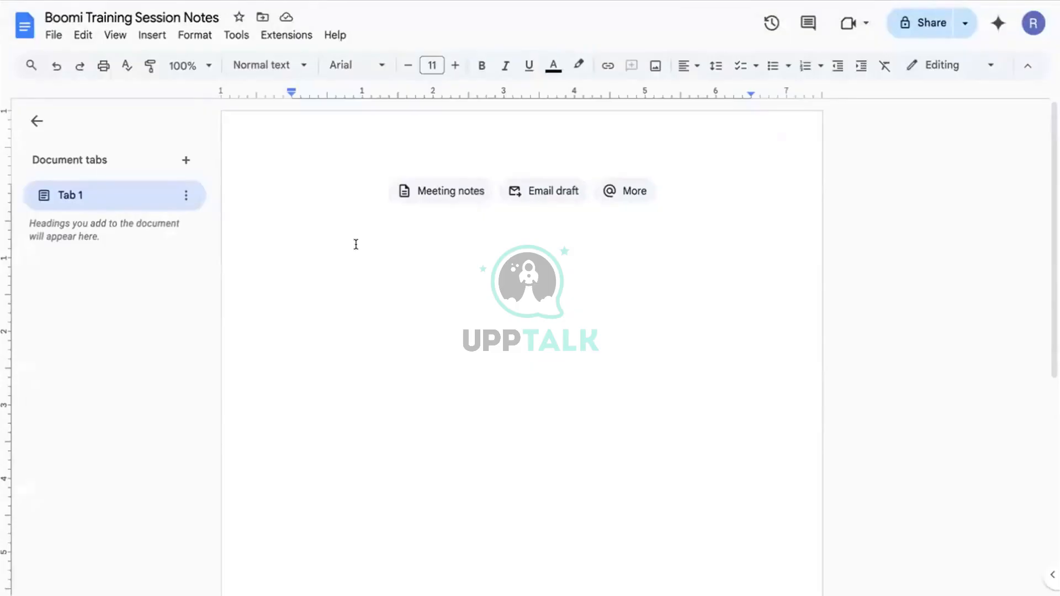
Type the heading 'Employees Data from Workday to ADP'.
{"action": "type", "text": "E"}
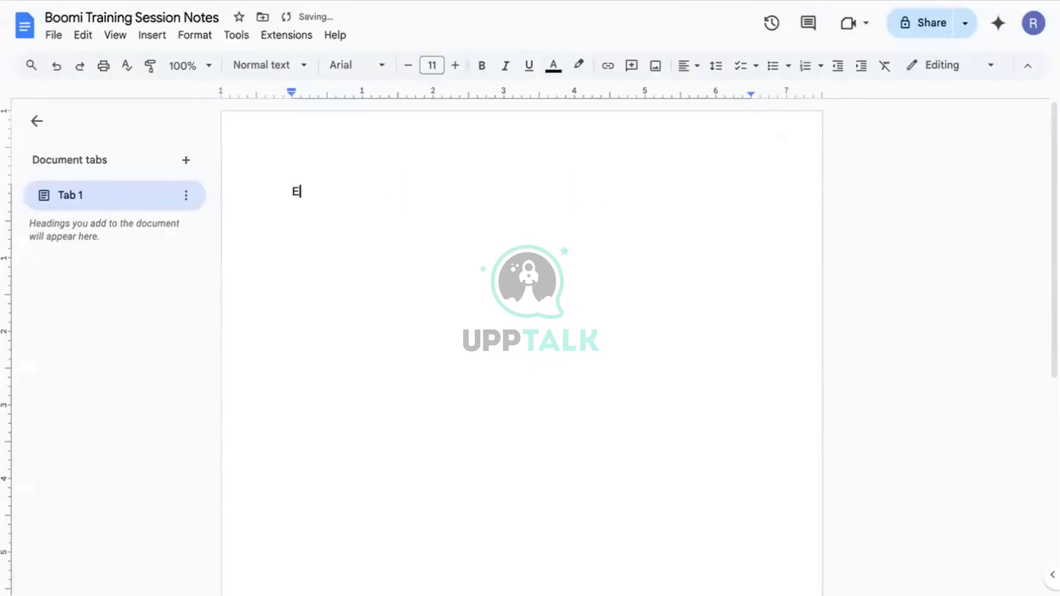
{"action": "type", "text": "mployees Data from"}
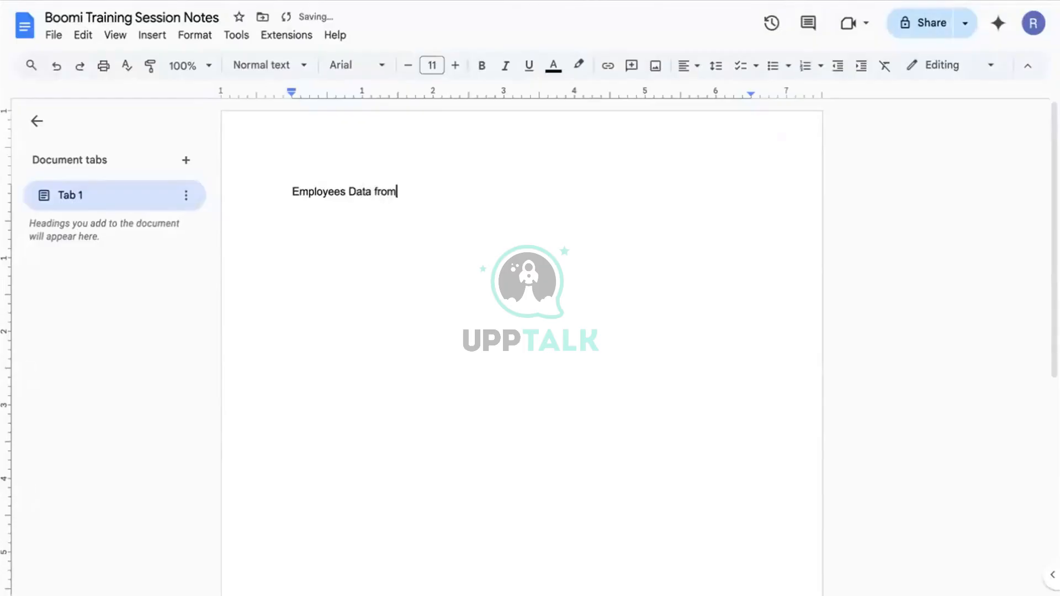
{"action": "type", "text": " Workday to SAP HCM"}
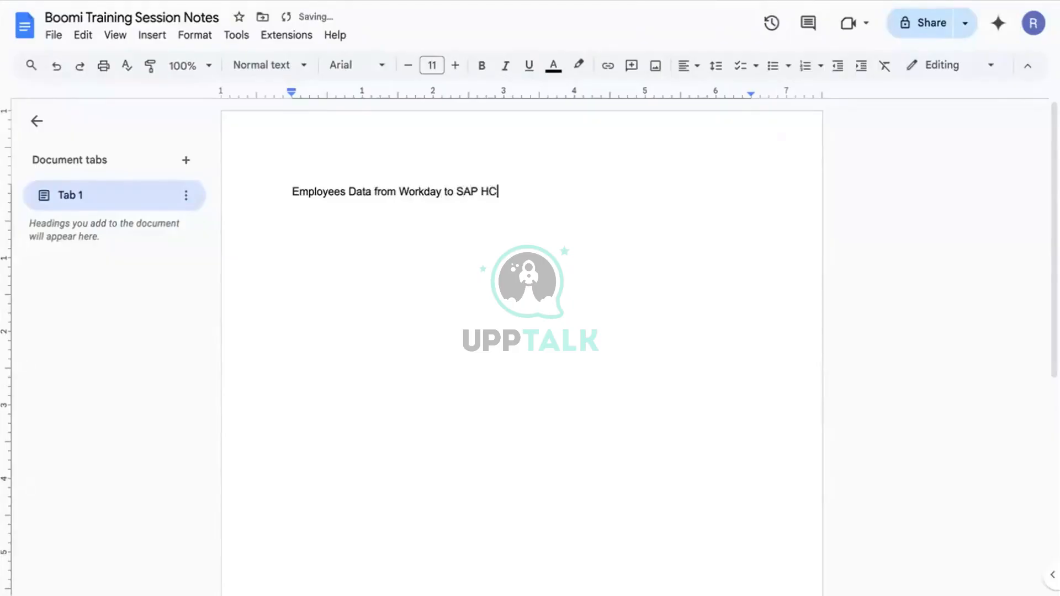
{"action": "key", "text": "BackSpace"}
{"action": "key", "text": "BackSpace"}
{"action": "key", "text": "BackSpace"}
{"action": "key", "text": "BackSpace"}
{"action": "key", "text": "BackSpace"}
{"action": "key", "text": "BackSpace"}
{"action": "key", "text": "BackSpace"}
{"action": "type", "text": "ADP"}
{"action": "key", "text": "Return"}
Add the arrow lines '-> personal info' and '-> address/communication'.
{"action": "type", "text": "-> main "}
{"action": "type", "text": "in i"}
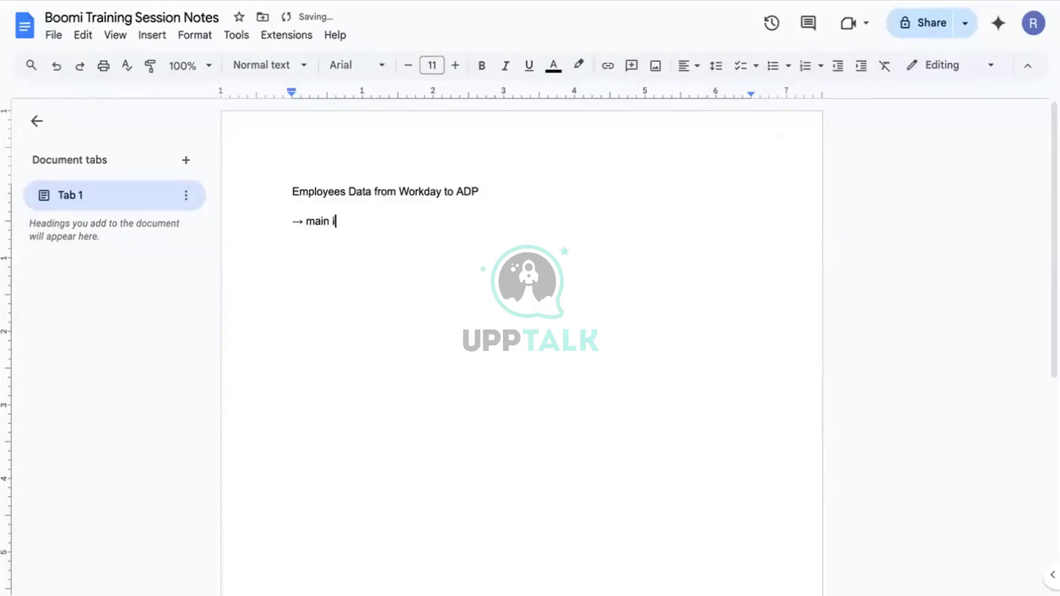
{"action": "type", "text": "ntegration proces"}
{"action": "key", "text": "BackSpace"}
{"action": "key", "text": "BackSpace"}
{"action": "key", "text": "BackSpace"}
{"action": "key", "text": "BackSpace"}
{"action": "key", "text": "BackSpace"}
{"action": "key", "text": "BackSpace"}
{"action": "key", "text": "BackSpace"}
{"action": "key", "text": "BackSpace"}
{"action": "key", "text": "BackSpace"}
{"action": "key", "text": "BackSpace"}
{"action": "key", "text": "BackSpace"}
{"action": "key", "text": "BackSpace"}
{"action": "key", "text": "BackSpace"}
{"action": "key", "text": "BackSpace"}
{"action": "key", "text": "BackSpace"}
{"action": "key", "text": "BackSpace"}
{"action": "key", "text": "BackSpace"}
{"action": "key", "text": "BackSpace"}
{"action": "key", "text": "BackSpace"}
{"action": "key", "text": "BackSpace"}
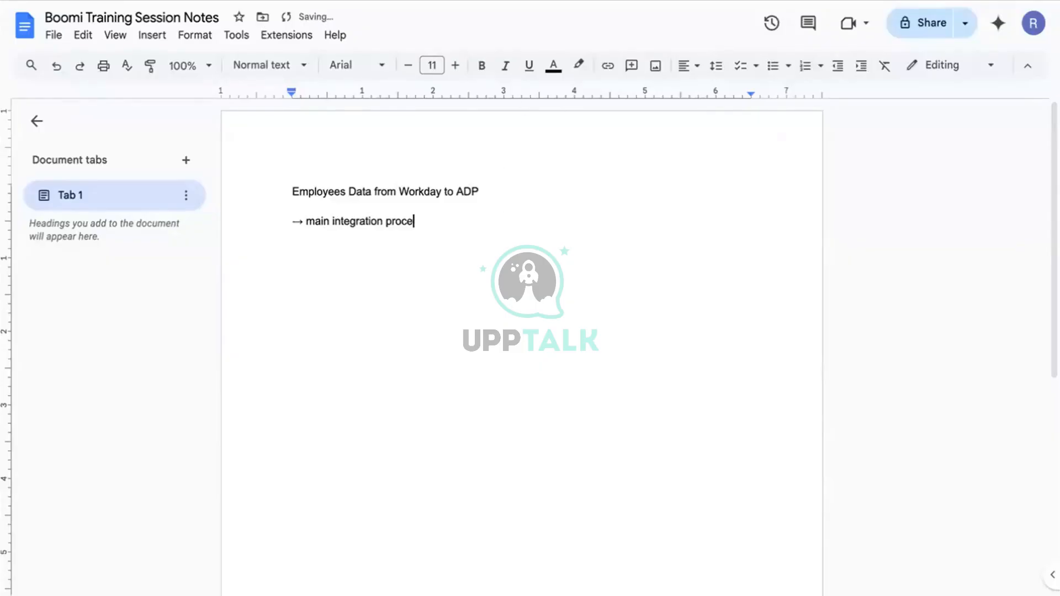
{"action": "key", "text": "BackSpace"}
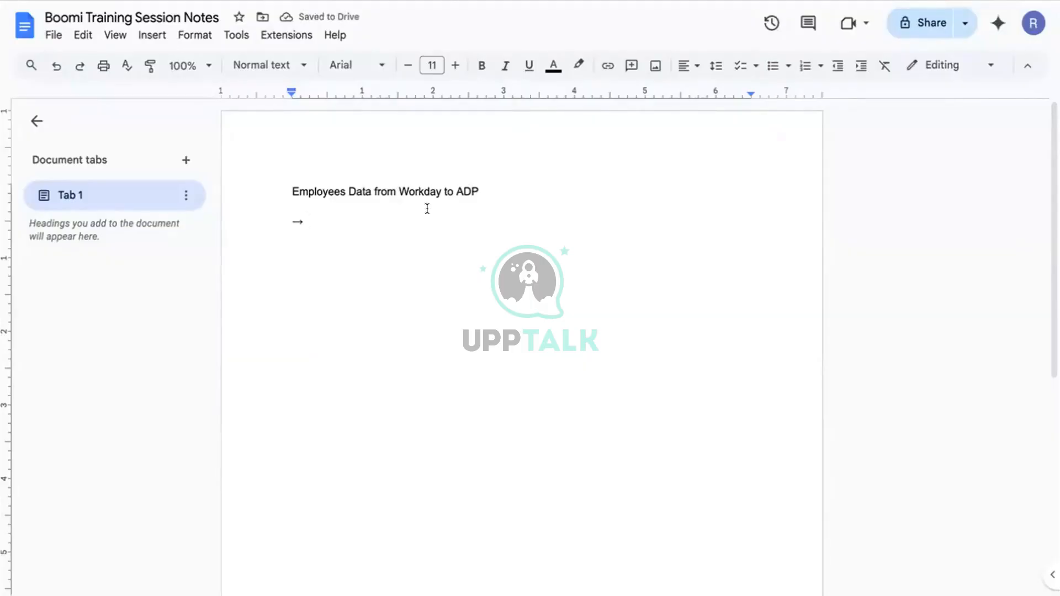
{"action": "type", "text": "personal inf"}
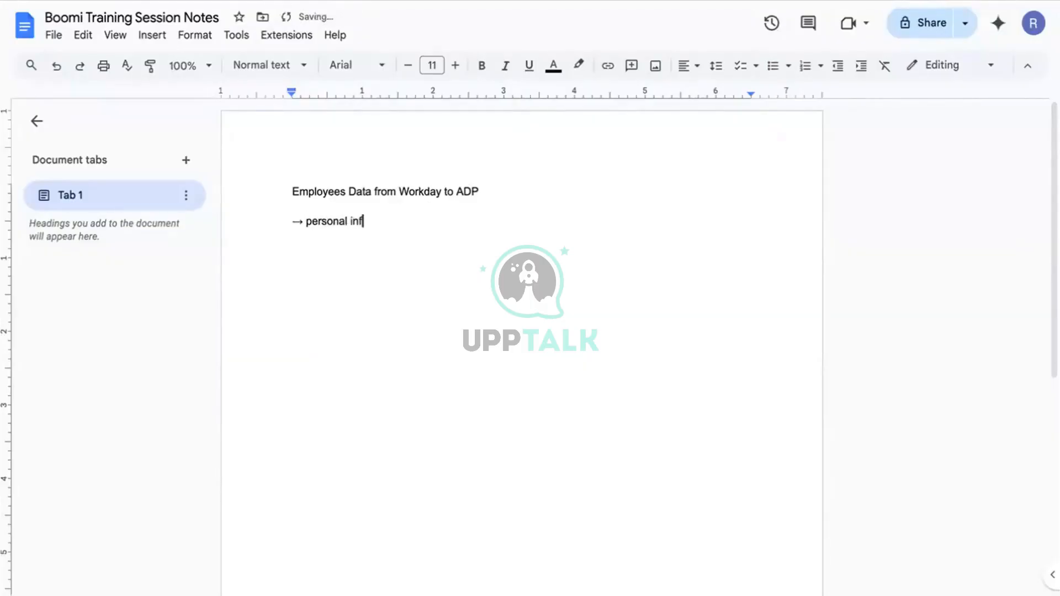
{"action": "type", "text": "o"}
{"action": "key", "text": "Return"}
{"action": "type", "text": "-"}
{"action": "key", "text": "Return"}
{"action": "type", "text": ">"}
{"action": "key", "text": "BackSpace"}
{"action": "key", "text": "BackSpace"}
{"action": "type", "text": "> address/communication"}
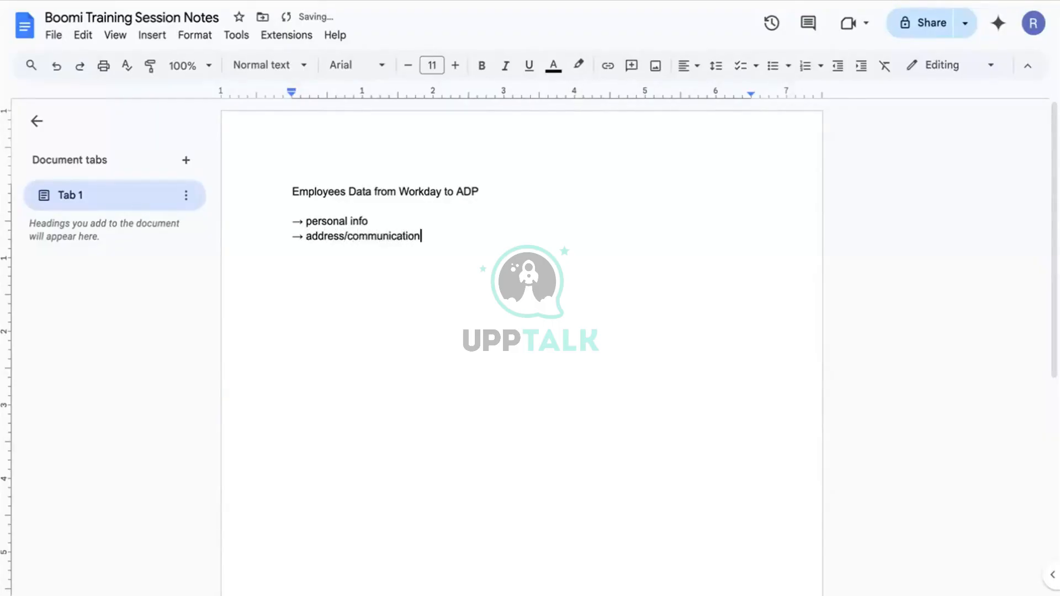
Add '-> job information', '-> learning information', '-> compensation information', then insert a blank line below the title.
{"action": "key", "text": "Return"}
{"action": "type", "text": "-> job"}
{"action": "type", "text": " information"}
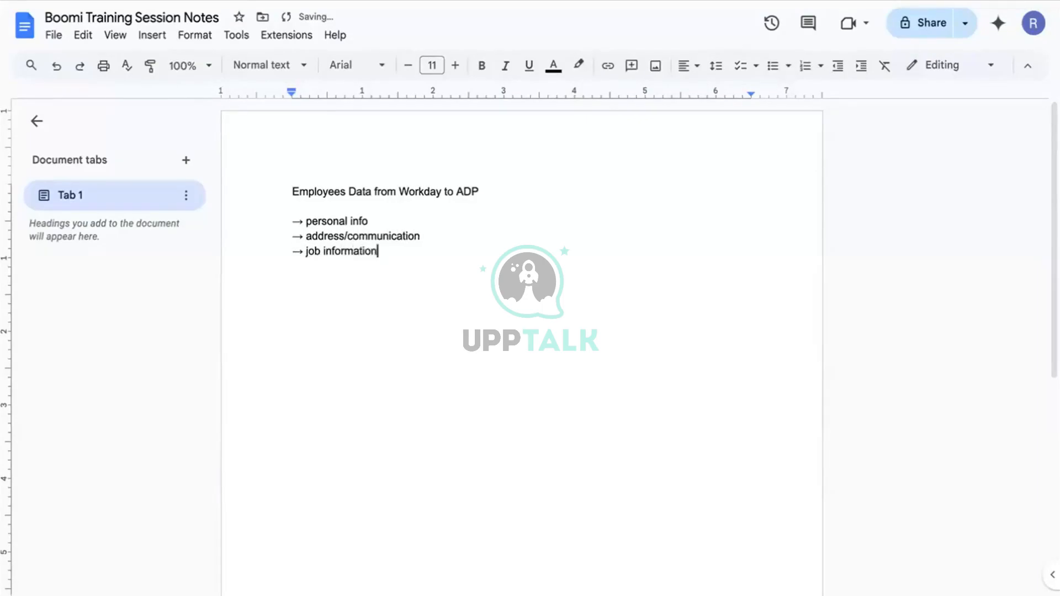
{"action": "key", "text": "Return"}
{"action": "type", "text": "-"}
{"action": "type", "text": "> learning "}
{"action": "type", "text": "info"}
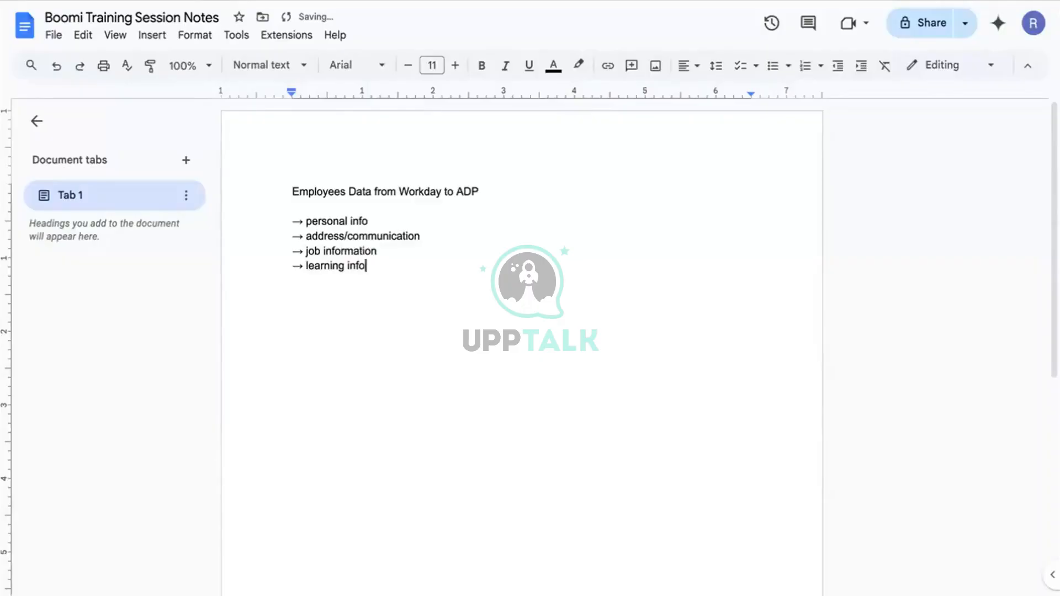
{"action": "type", "text": "rmation"}
{"action": "key", "text": "Return"}
{"action": "type", "text": "-> sa"}
{"action": "key", "text": "BackSpace"}
{"action": "key", "text": "BackSpace"}
{"action": "type", "text": "compens"}
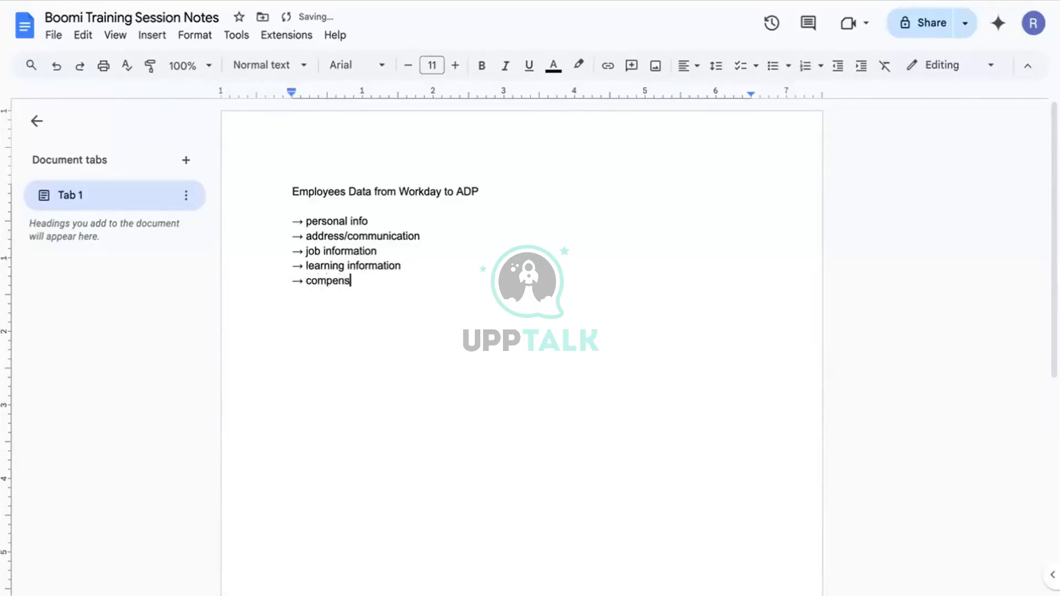
{"action": "type", "text": "ation information"}
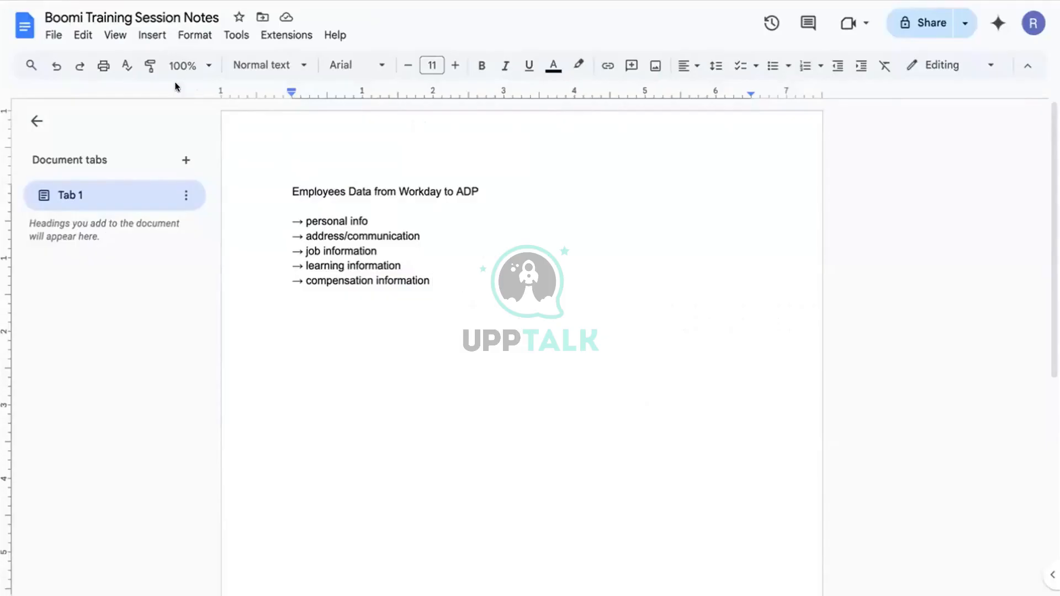
{"action": "left_click", "coordinate": [323, 207]}
{"action": "key", "text": "Return"}
{"action": "key", "text": "Return"}
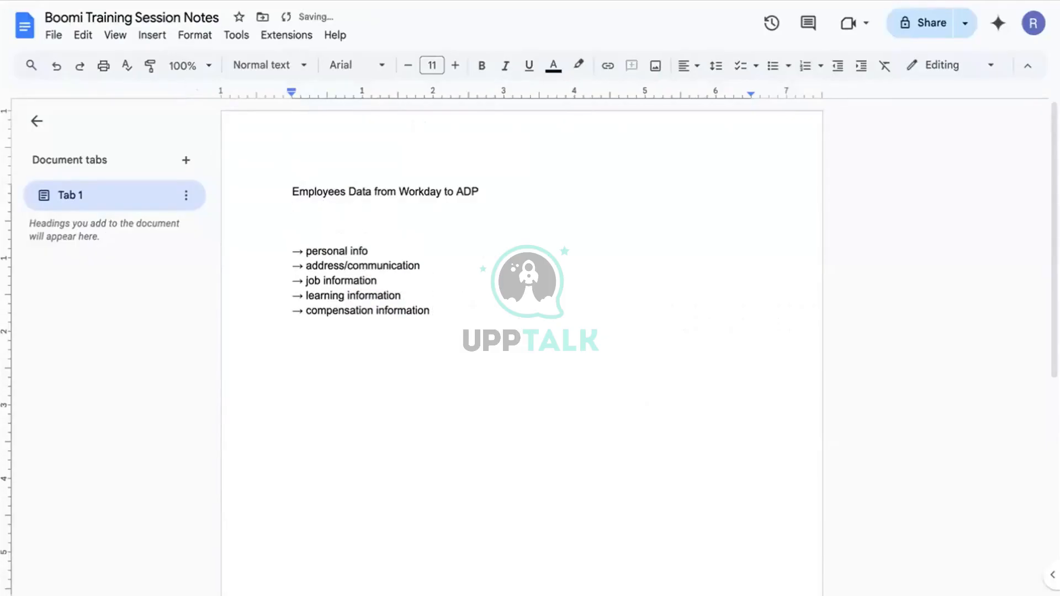
Type 'Main process -> fetch from workday -> 5 sub processes -> send to ADP' under the title.
{"action": "type", "text": "Main integratio"}
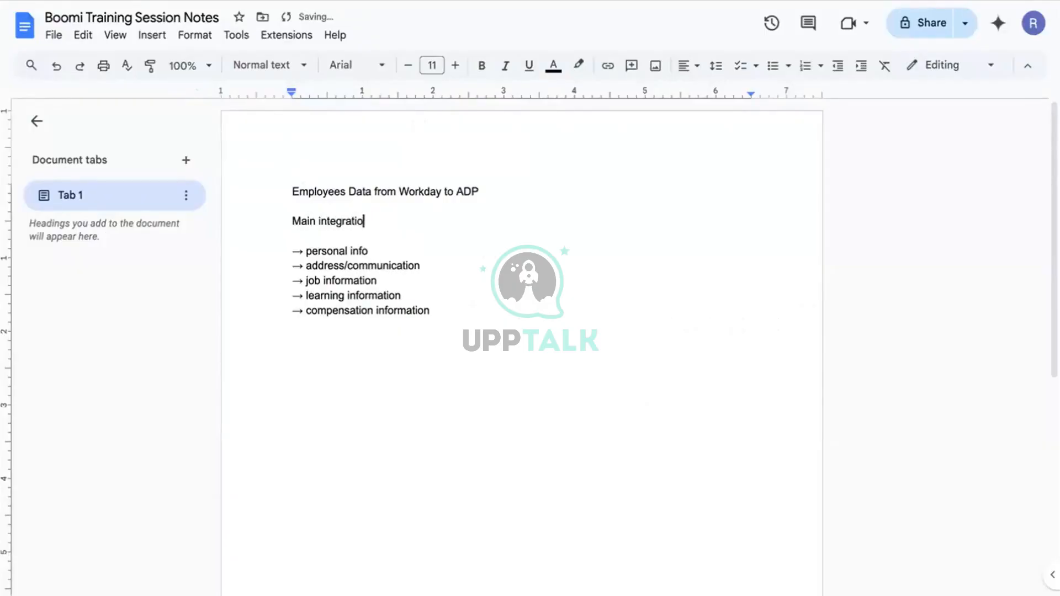
{"action": "key", "text": "BackSpace"}
{"action": "key", "text": "BackSpace"}
{"action": "key", "text": "BackSpace"}
{"action": "key", "text": "BackSpace"}
{"action": "key", "text": "BackSpace"}
{"action": "key", "text": "BackSpace"}
{"action": "key", "text": "BackSpace"}
{"action": "key", "text": "BackSpace"}
{"action": "key", "text": "BackSpace"}
{"action": "type", "text": "process -> fetch from workday "}
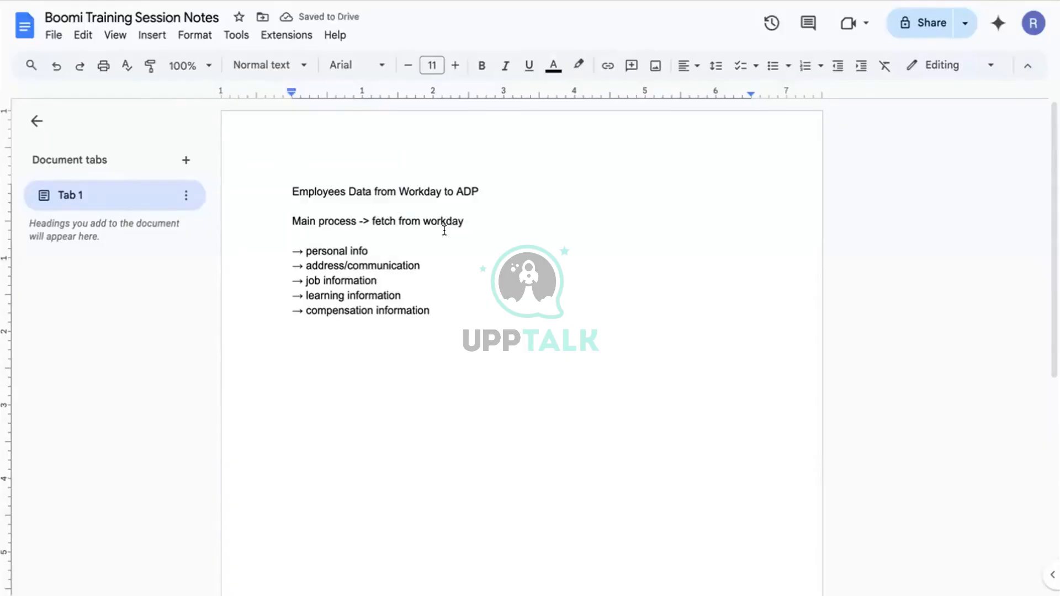
{"action": "type", "text": "->"}
{"action": "type", "text": "5 sub pr"}
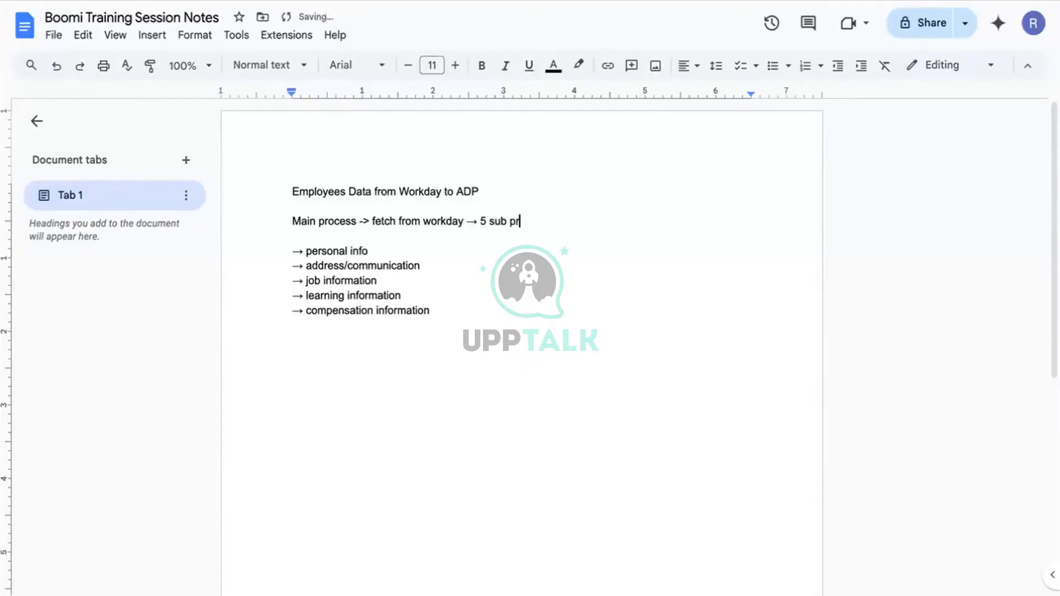
{"action": "type", "text": "ocesses"}
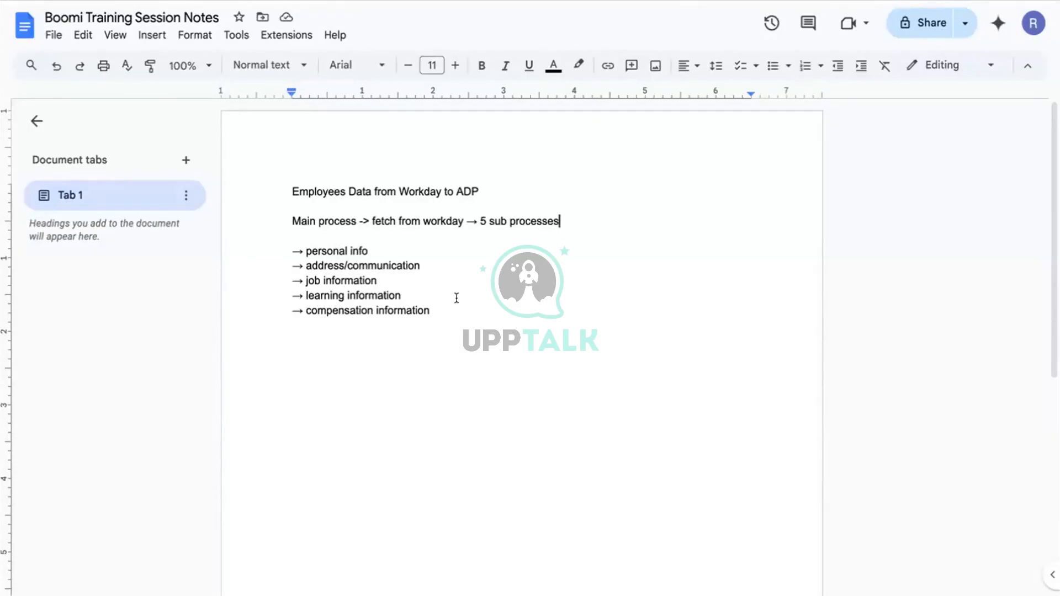
{"action": "type", "text": "--"}
{"action": "key", "text": "Up"}
{"action": "left_click", "coordinate": [588, 218]}
{"action": "type", "text": "> "}
{"action": "type", "text": "send to A"}
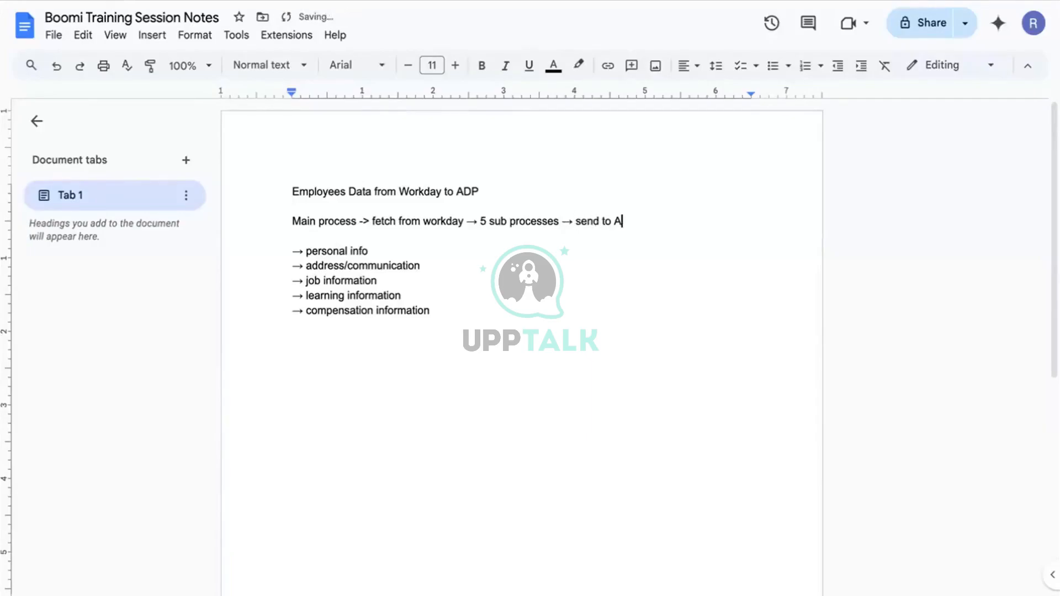
{"action": "type", "text": "DP"}
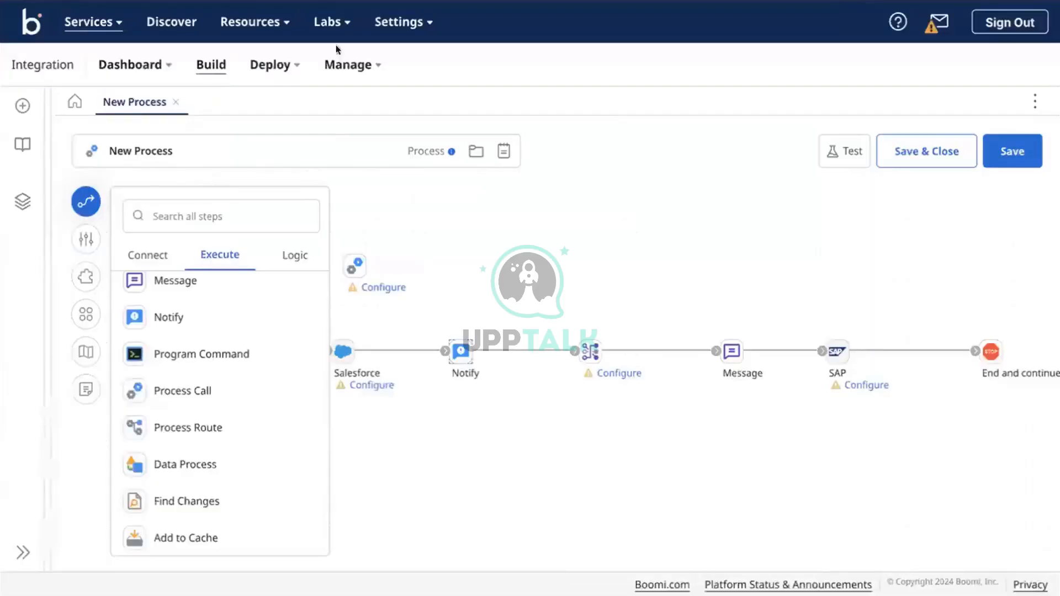
Try creating a new subprocess for the Process Call step, then discard it and close the settings.
{"action": "left_click", "coordinate": [356, 263]}
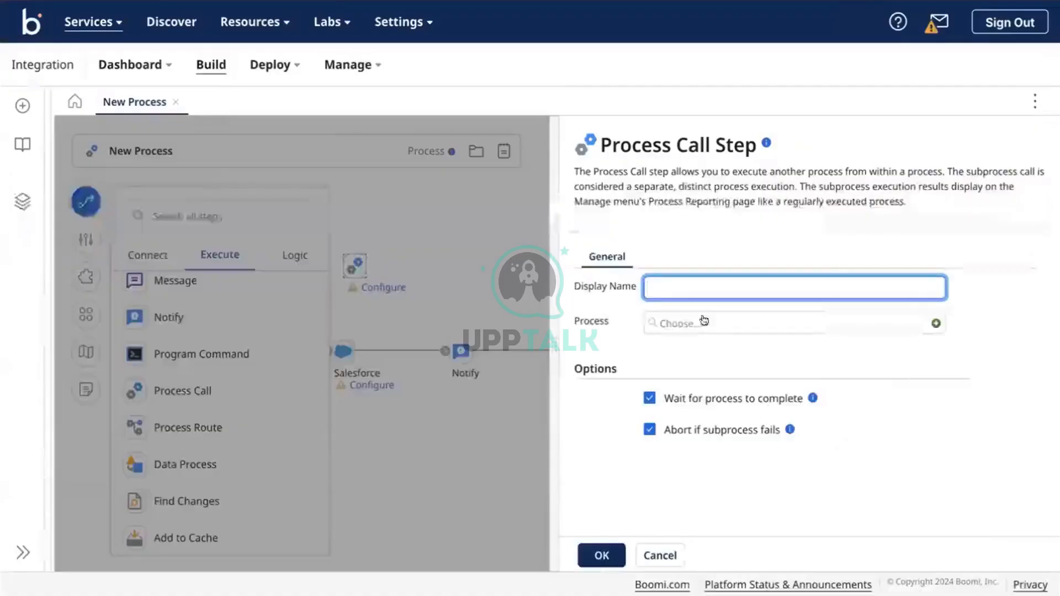
{"action": "left_click", "coordinate": [935, 324]}
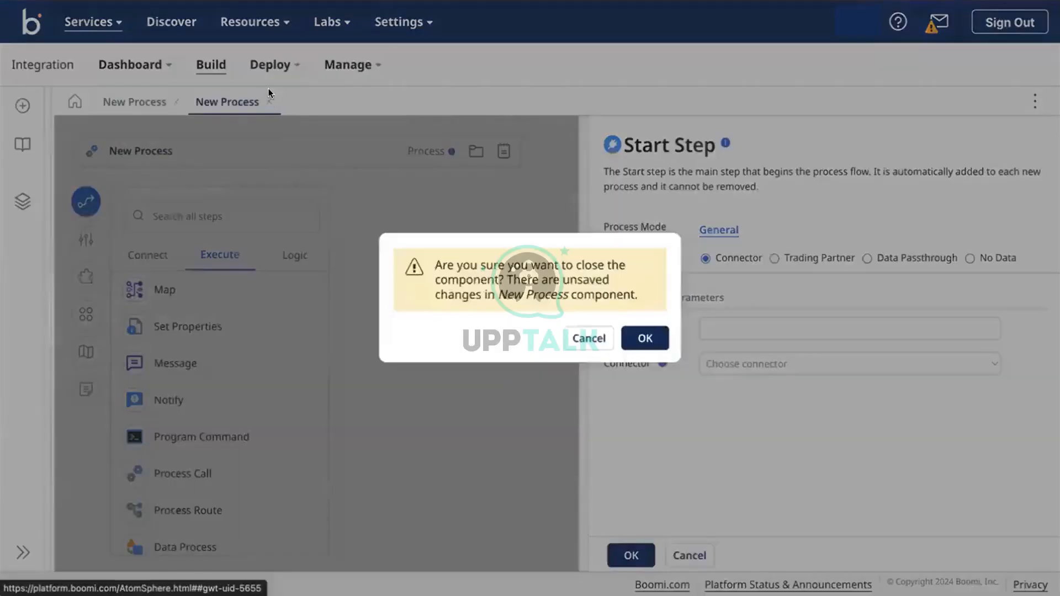
{"action": "left_click", "coordinate": [267, 99]}
{"action": "left_click", "coordinate": [644, 338]}
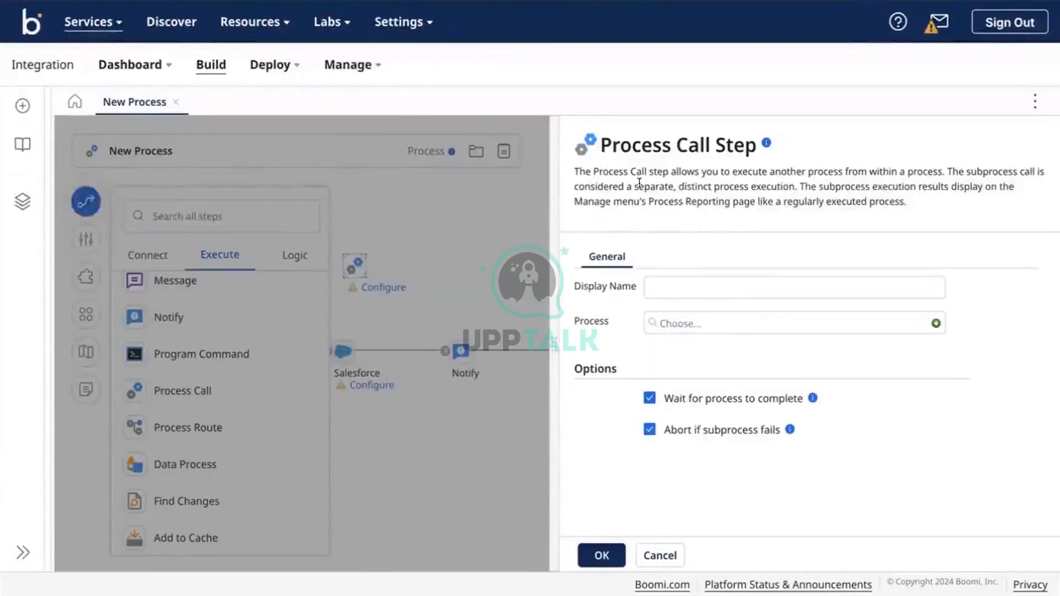
{"action": "left_click", "coordinate": [646, 549]}
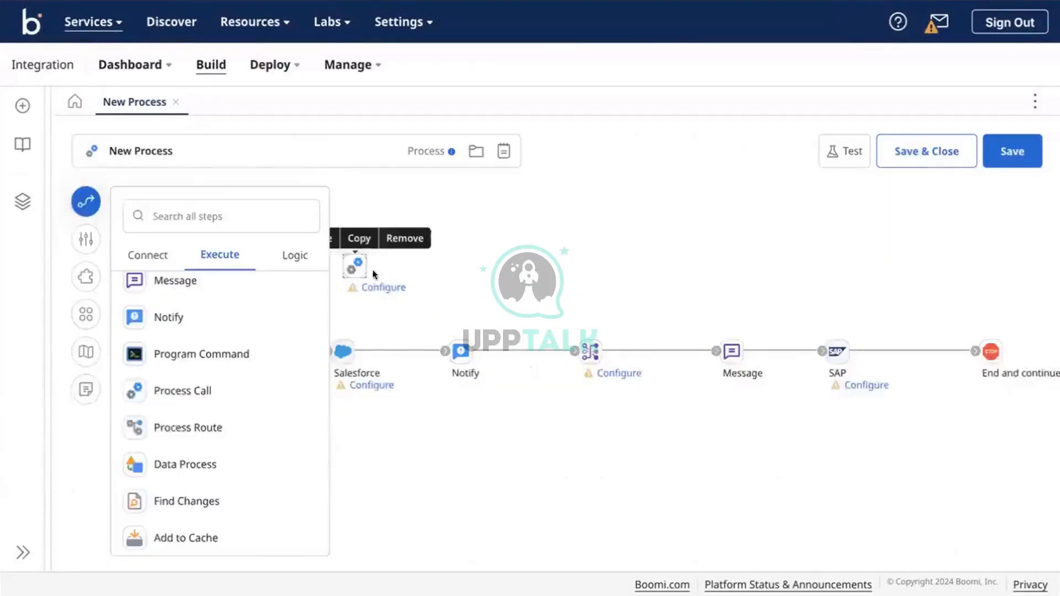
Remove the Process Call step and drag Process Route onto the canvas.
{"action": "left_click", "coordinate": [357, 265]}
{"action": "left_click", "coordinate": [402, 239]}
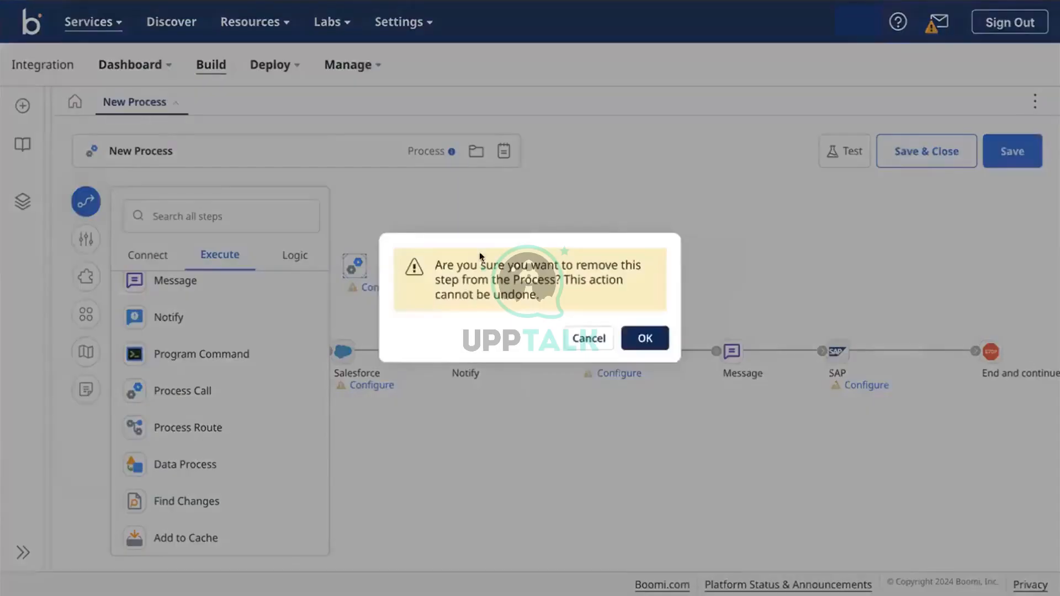
{"action": "left_click", "coordinate": [636, 340]}
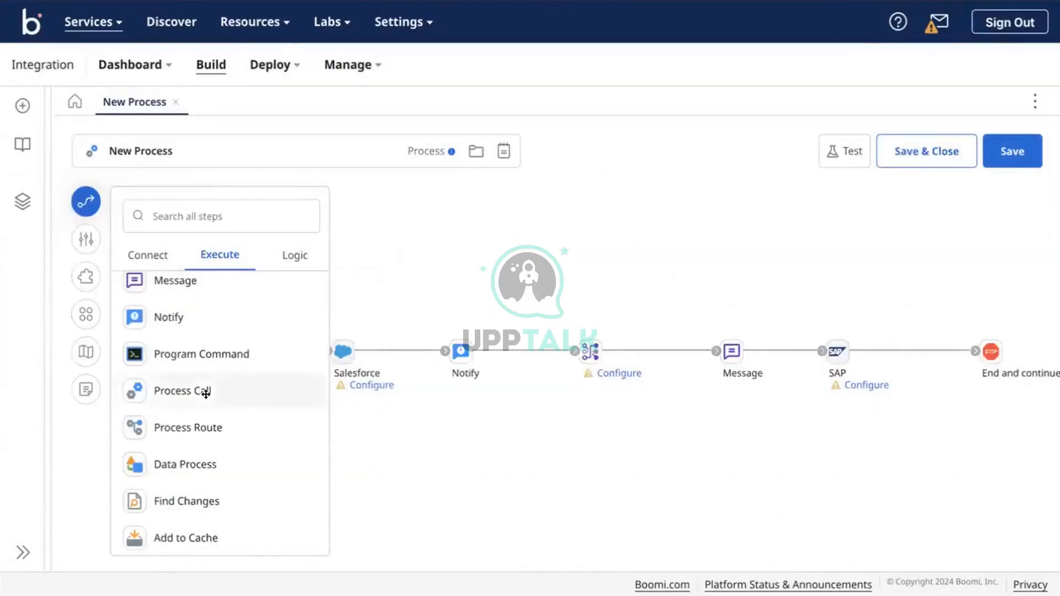
{"action": "scroll", "coordinate": [206, 393], "scroll_direction": "down", "scroll_amount": 2}
{"action": "left_click_drag", "start_coordinate": [183, 348], "coordinate": [484, 255]}
{"action": "scroll", "coordinate": [633, 485], "scroll_direction": "down", "scroll_amount": 1}
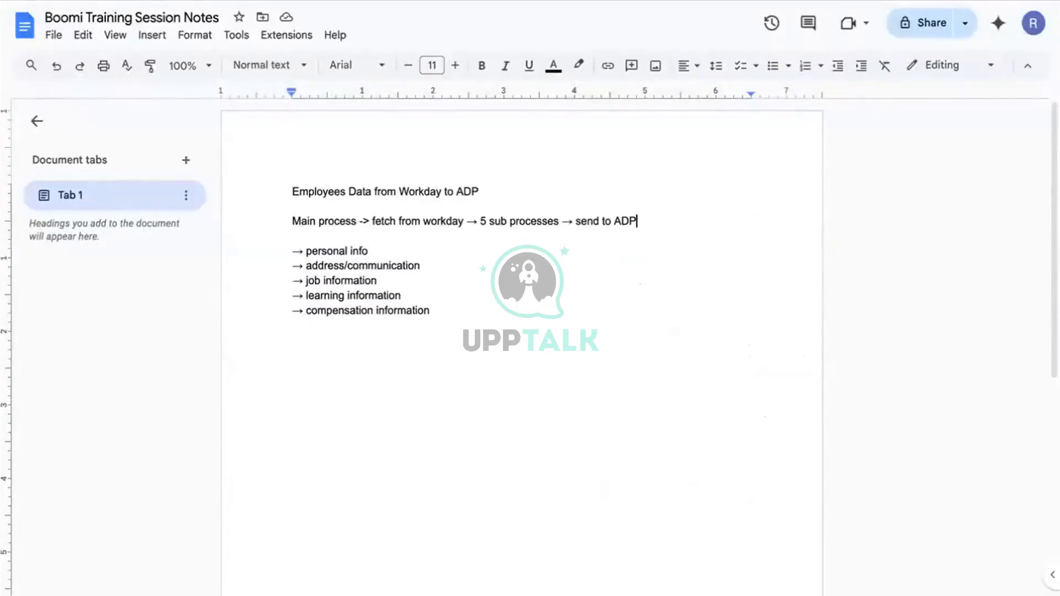
{"action": "key", "text": "XF86AudioLowerVolume"}
{"action": "key", "text": "XF86AudioLowerVolume"}
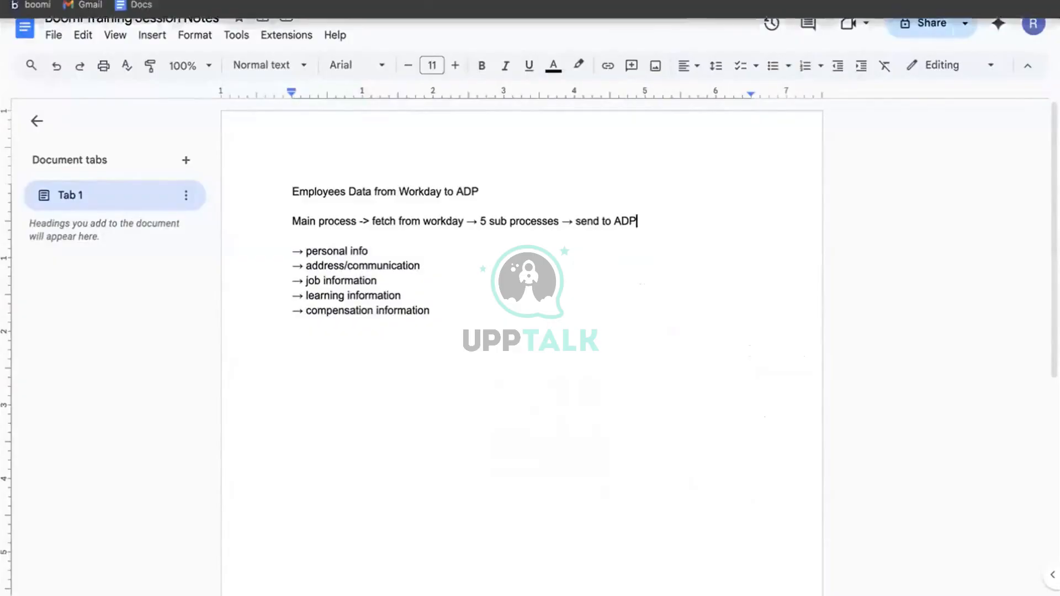
{"action": "key", "text": "ctrl+Tab"}
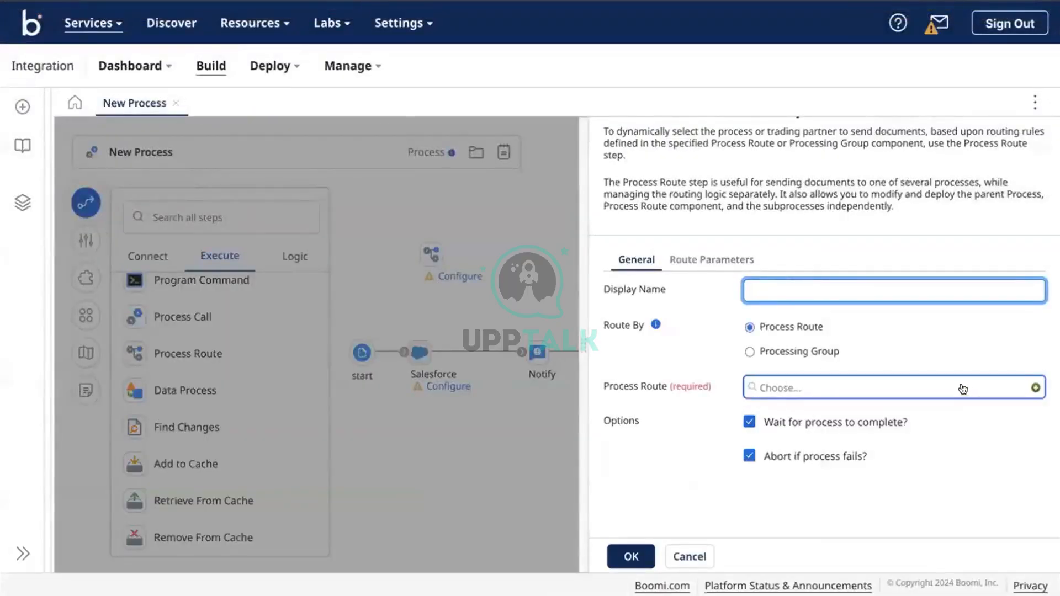
Close the Process Route and Salesforce step settings and show the connector steps list.
{"action": "left_click", "coordinate": [619, 549]}
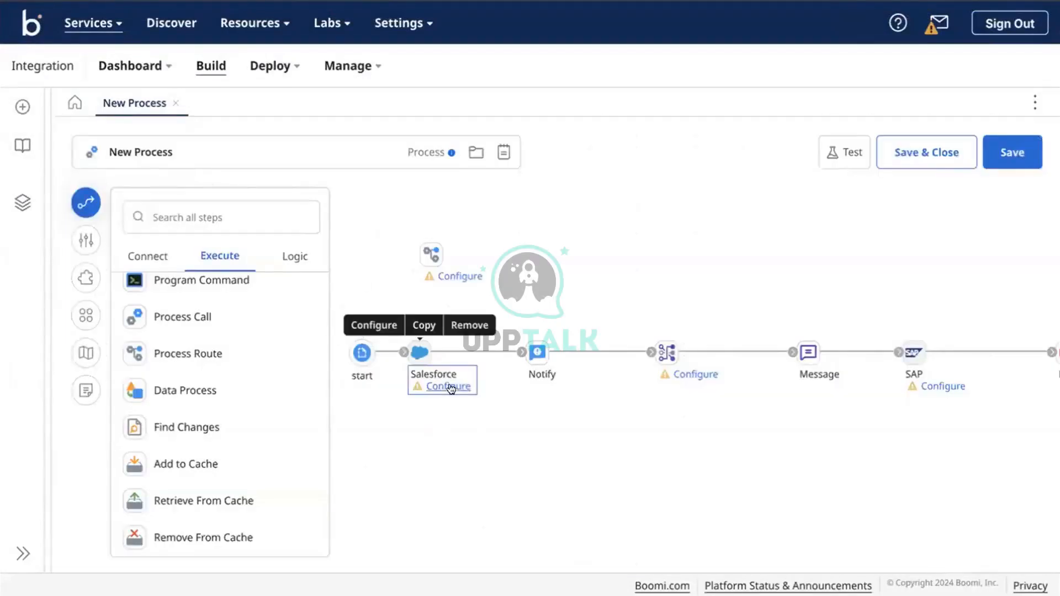
{"action": "left_click", "coordinate": [452, 387]}
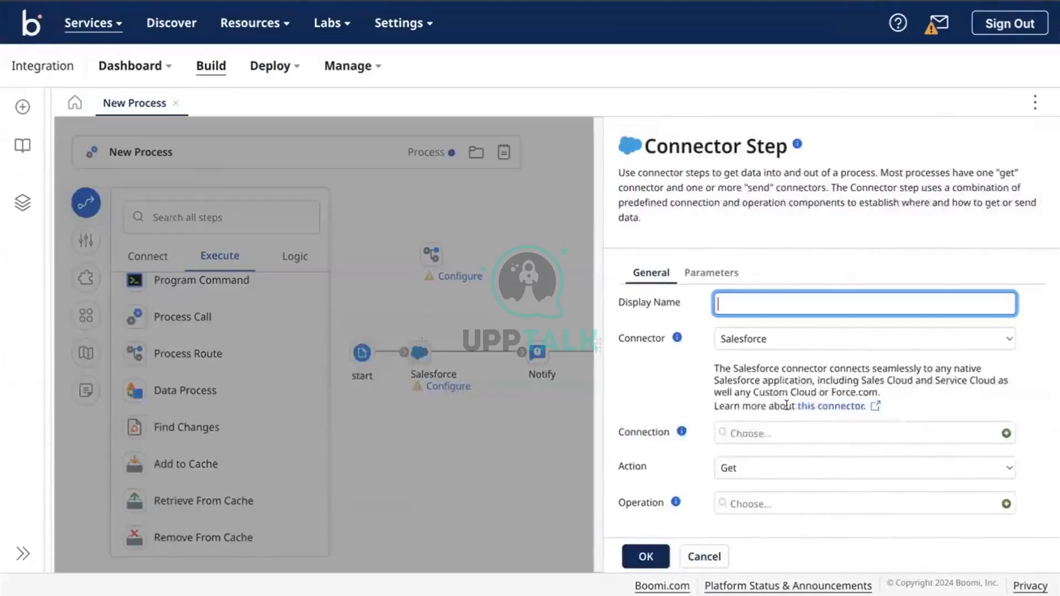
{"action": "left_click", "coordinate": [467, 355]}
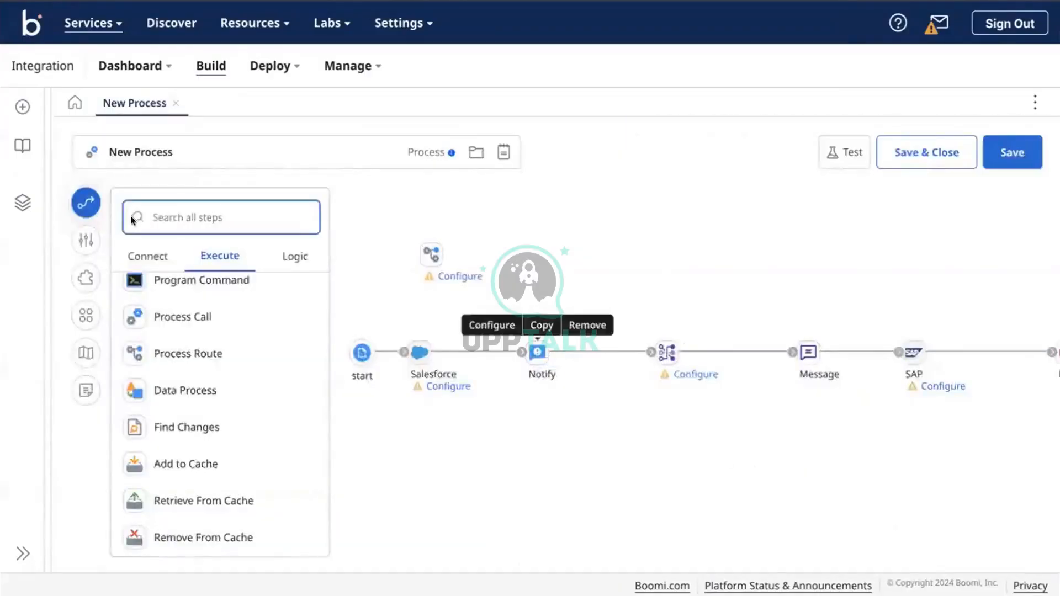
{"action": "left_click", "coordinate": [133, 255]}
Try creating a new Process Route component, discard it, and cancel the route step settings.
{"action": "left_click", "coordinate": [433, 251]}
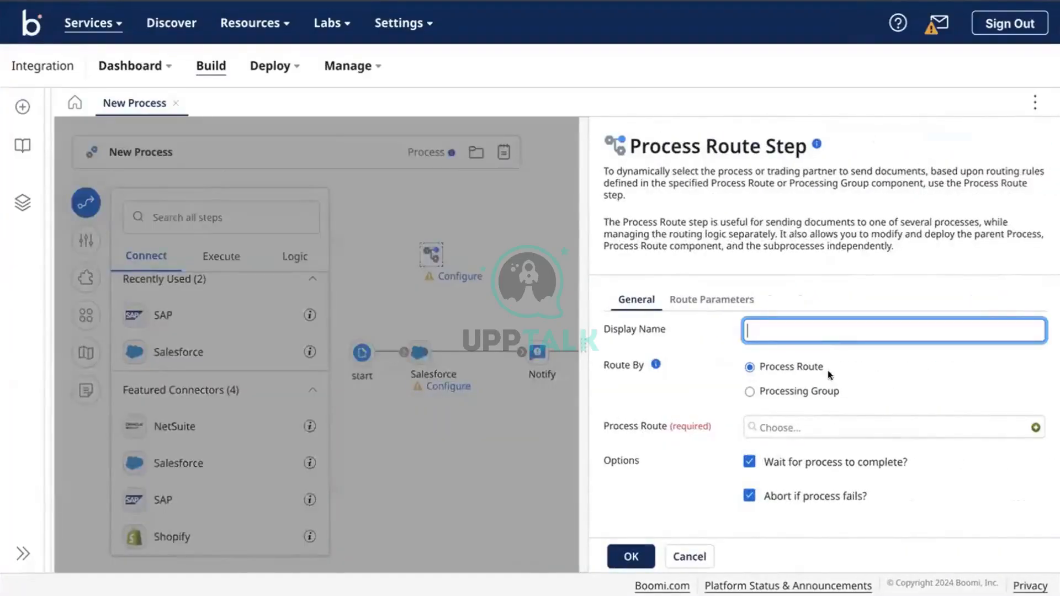
{"action": "scroll", "coordinate": [850, 387], "scroll_direction": "down", "scroll_amount": 1}
{"action": "scroll", "coordinate": [789, 392], "scroll_direction": "up", "scroll_amount": 1}
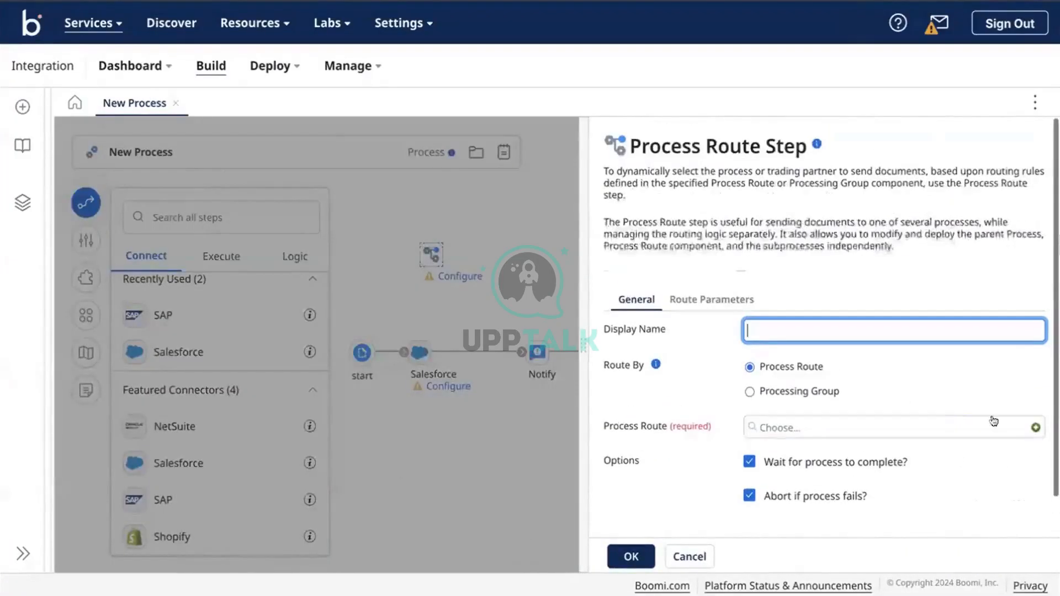
{"action": "left_click", "coordinate": [1030, 425]}
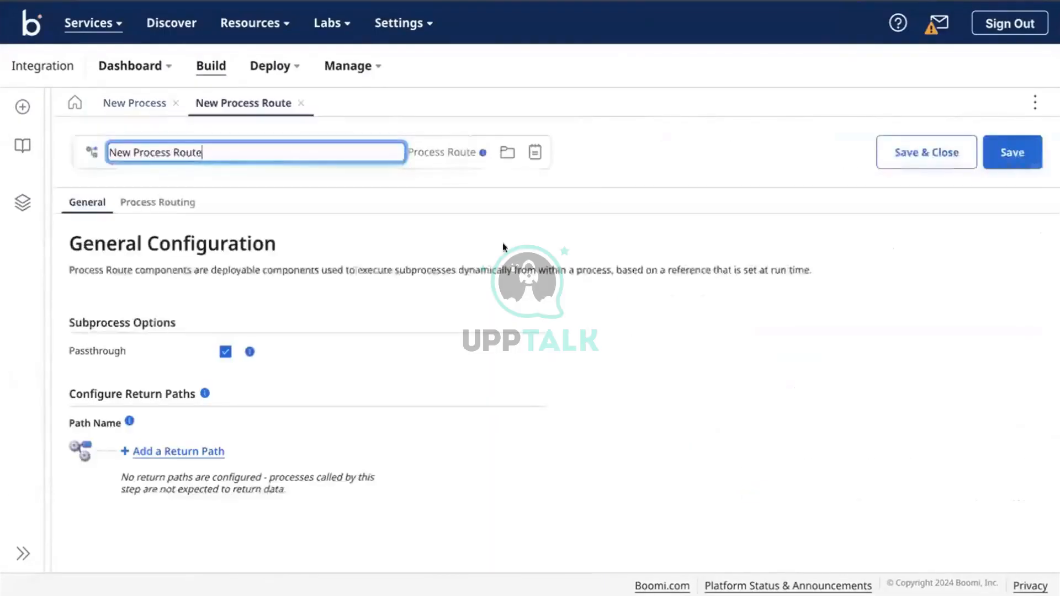
{"action": "left_click", "coordinate": [300, 104]}
{"action": "left_click", "coordinate": [639, 347]}
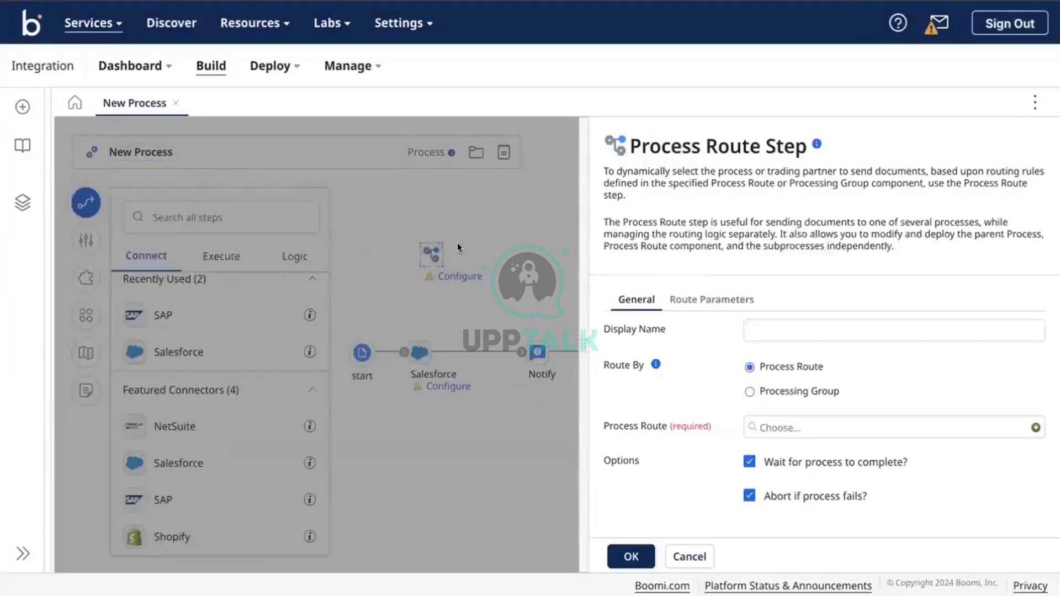
{"action": "left_click", "coordinate": [457, 243]}
{"action": "left_click", "coordinate": [430, 253]}
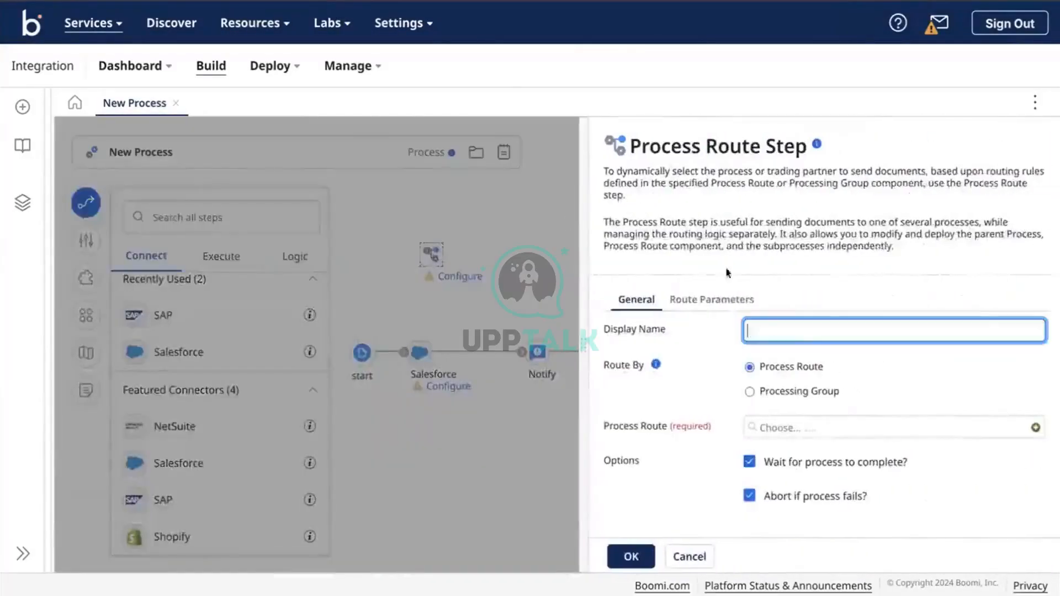
{"action": "scroll", "coordinate": [651, 366], "scroll_direction": "down", "scroll_amount": 1}
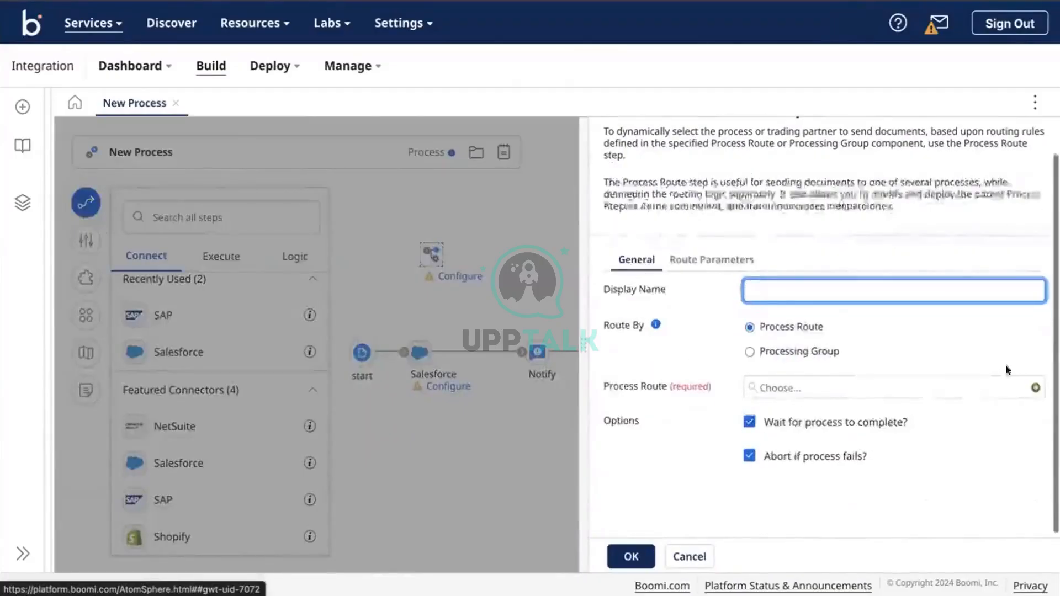
{"action": "left_click", "coordinate": [489, 352]}
Give the step after Notify the display name 'map', hide the palette, and switch to the notes.
{"action": "left_click", "coordinate": [666, 353]}
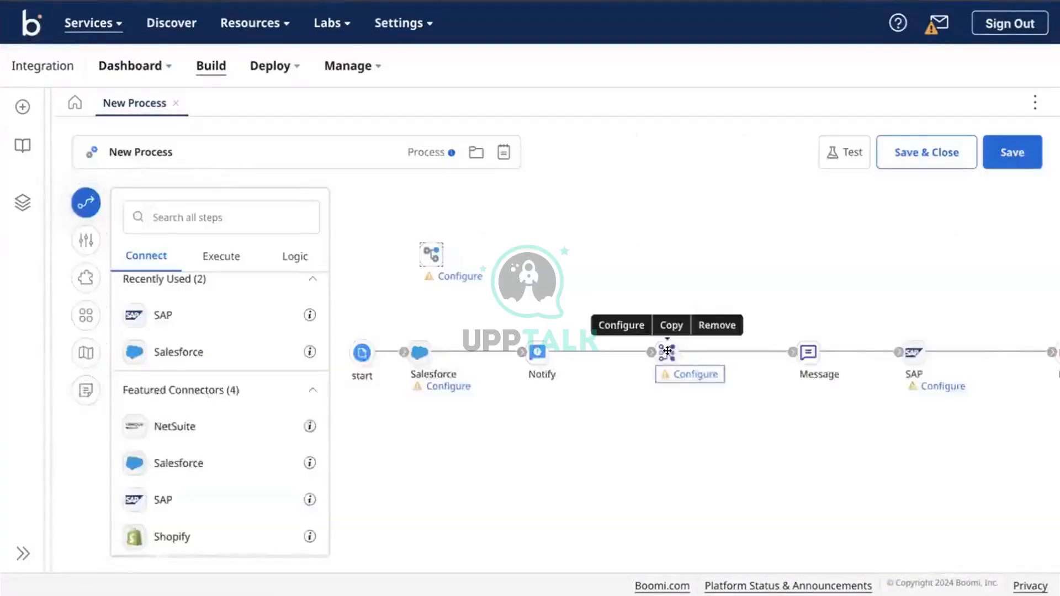
{"action": "type", "text": "map"}
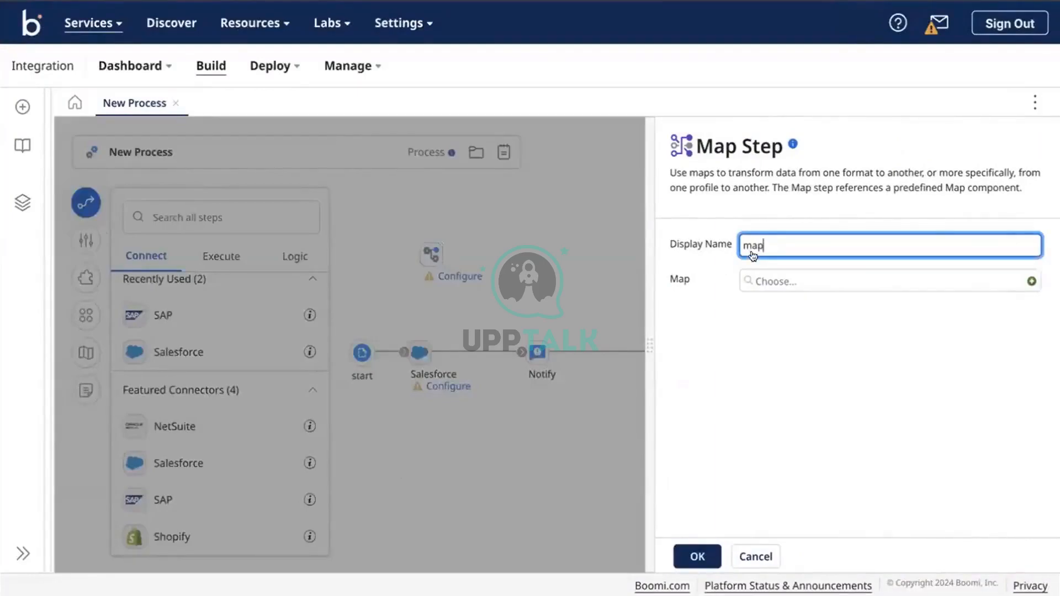
{"action": "left_click", "coordinate": [688, 554]}
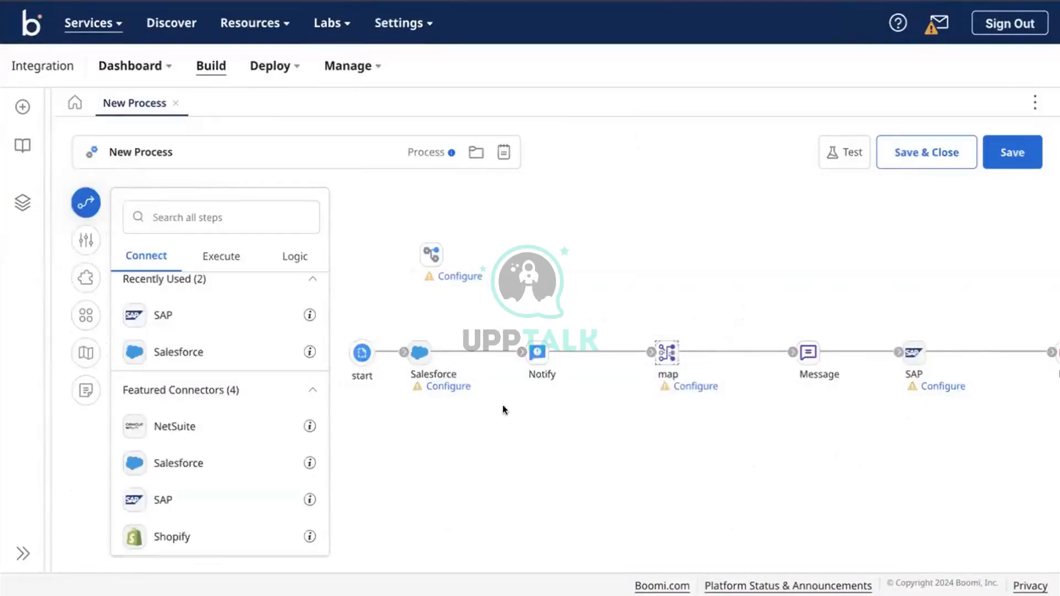
{"action": "scroll", "coordinate": [622, 428], "scroll_direction": "right", "scroll_amount": 1}
{"action": "scroll", "coordinate": [622, 428], "scroll_direction": "left", "scroll_amount": 1}
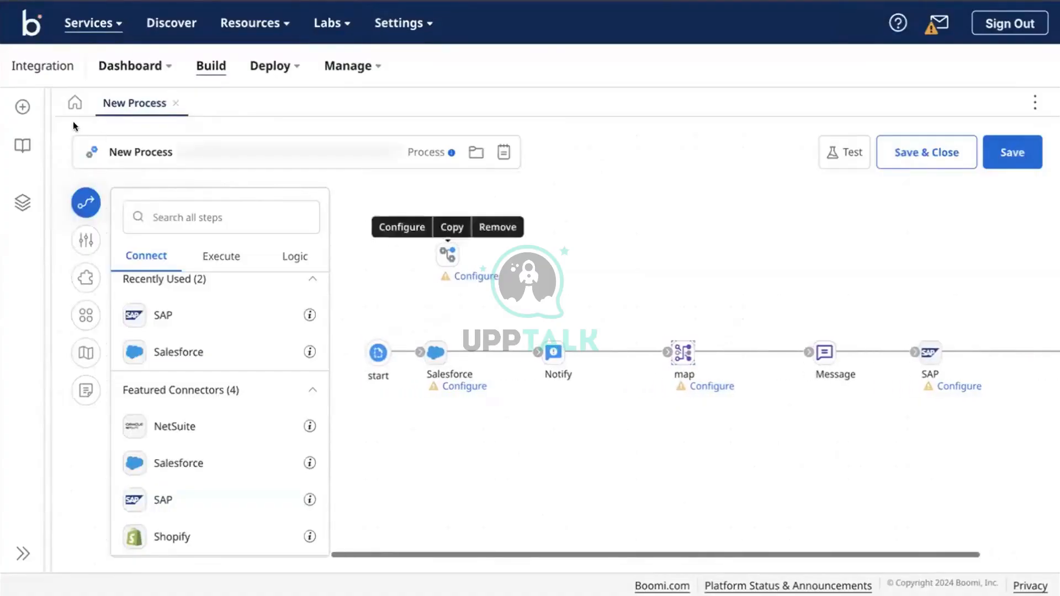
{"action": "left_click", "coordinate": [82, 205]}
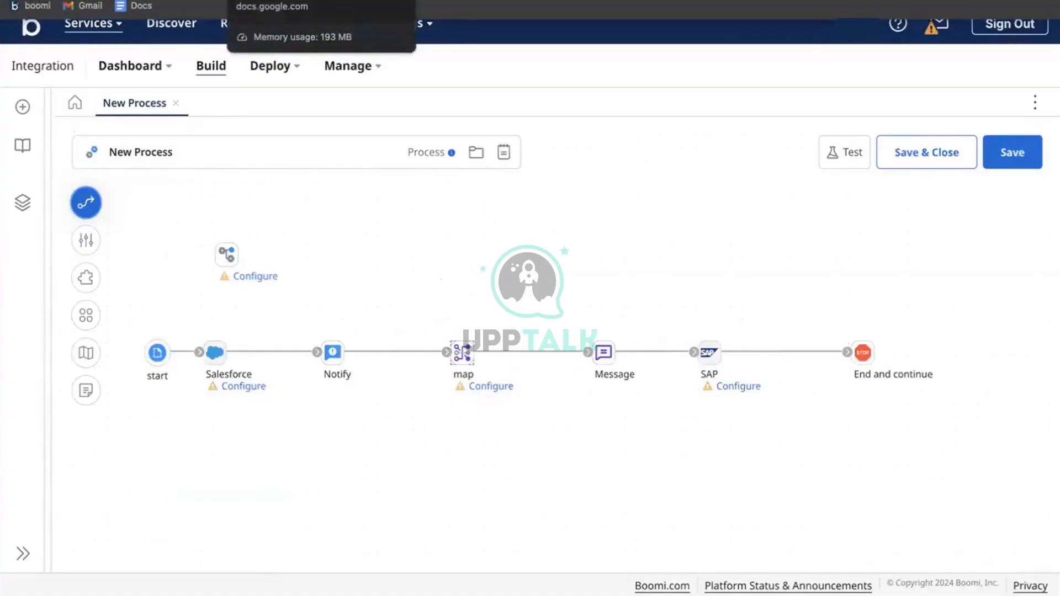
{"action": "left_click", "coordinate": [260, 2]}
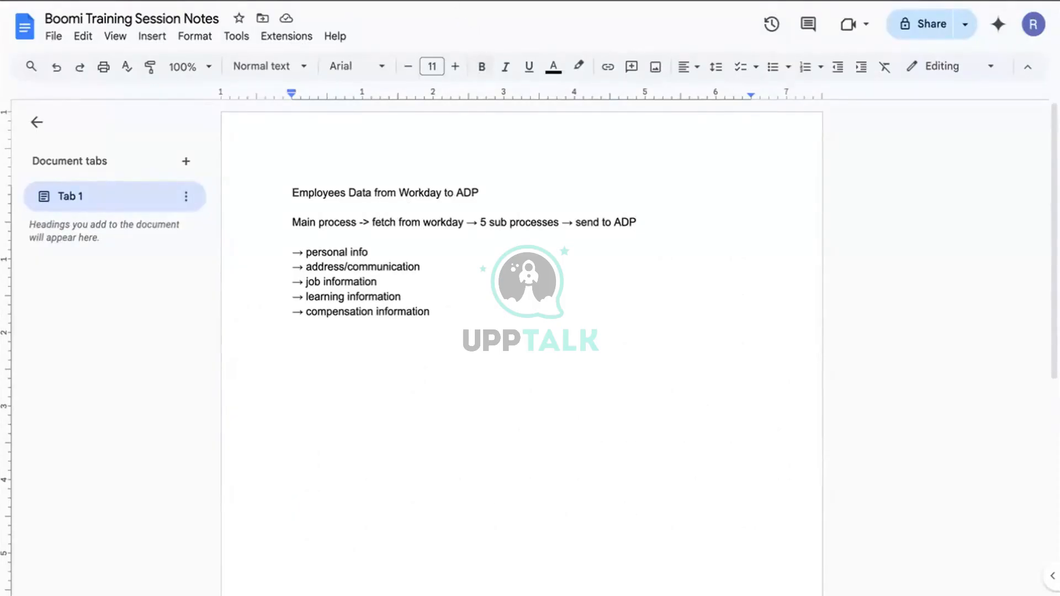
Select and deselect 'workday' in the flow line, then return to the Boomi canvas.
{"action": "double_click", "coordinate": [437, 220]}
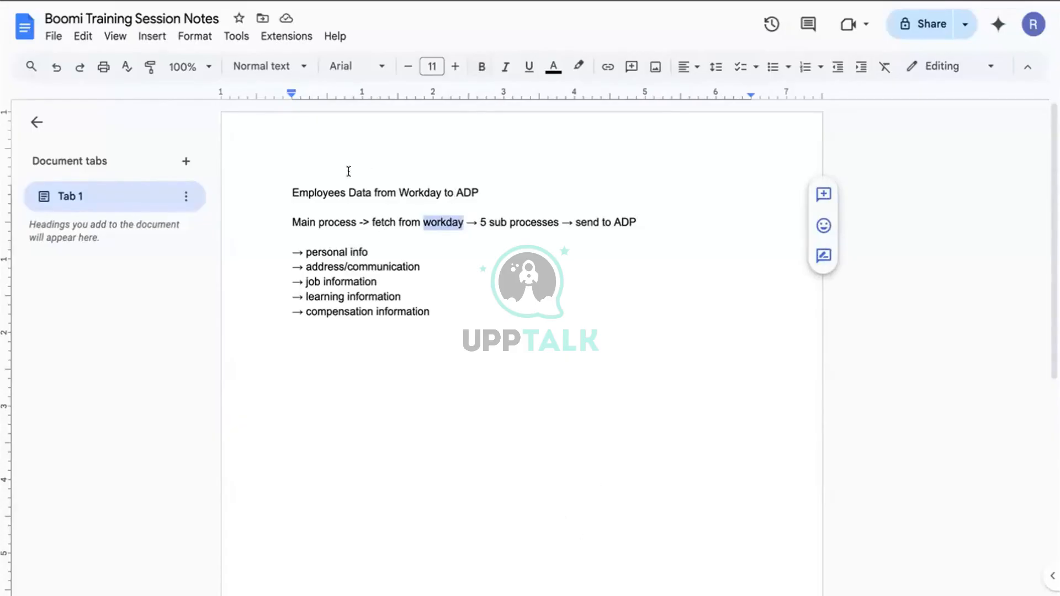
{"action": "left_click", "coordinate": [394, 238]}
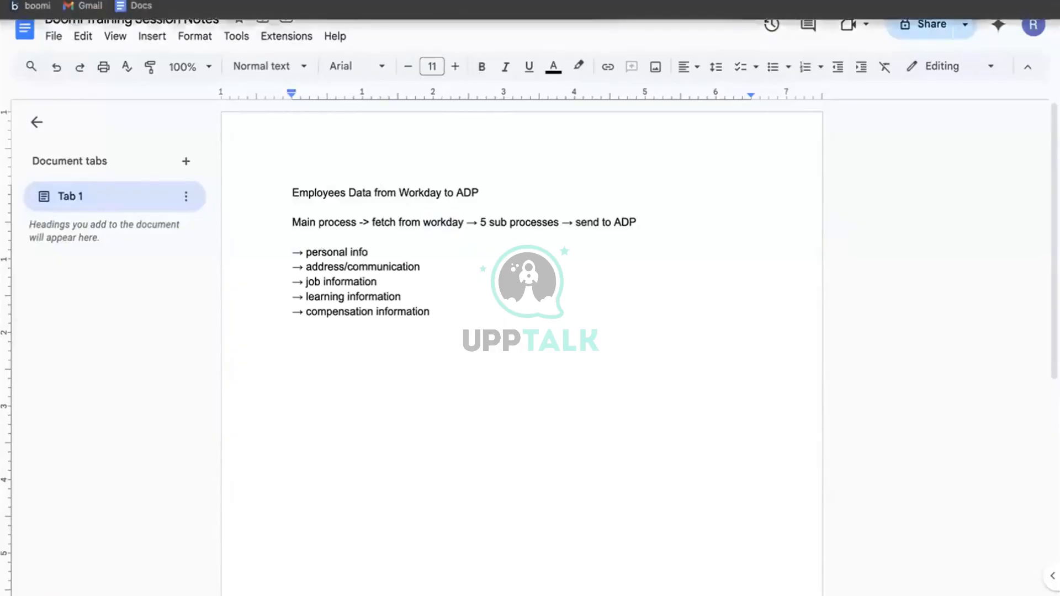
{"action": "key", "text": "ctrl+Tab"}
{"action": "mouse_move", "coordinate": [446, 360]}
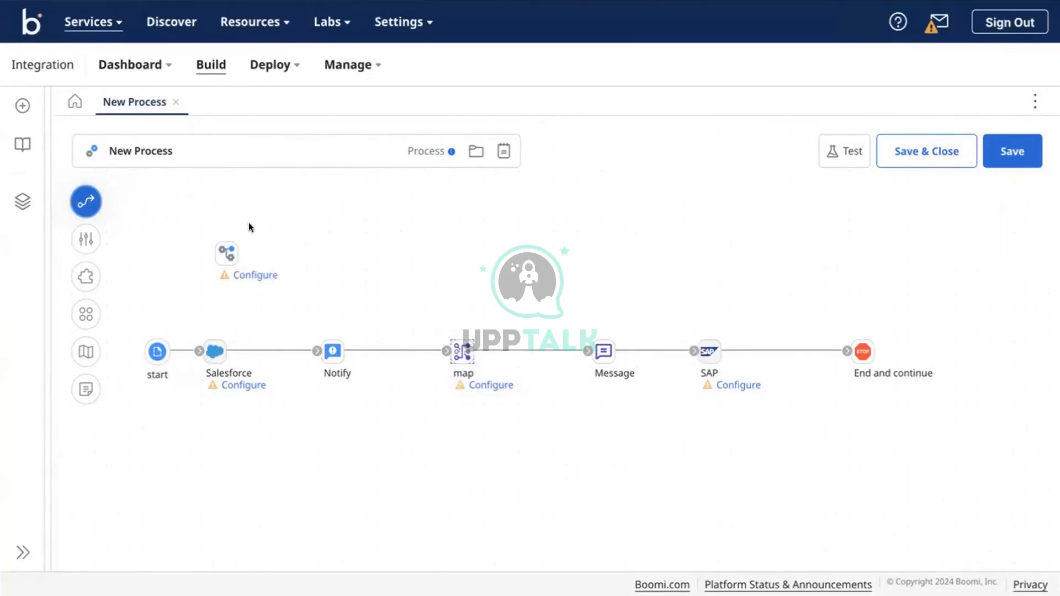
Check the map step unchanged, name the unconfigured routing step 'process call', then select the Salesforce step.
{"action": "left_click", "coordinate": [458, 343]}
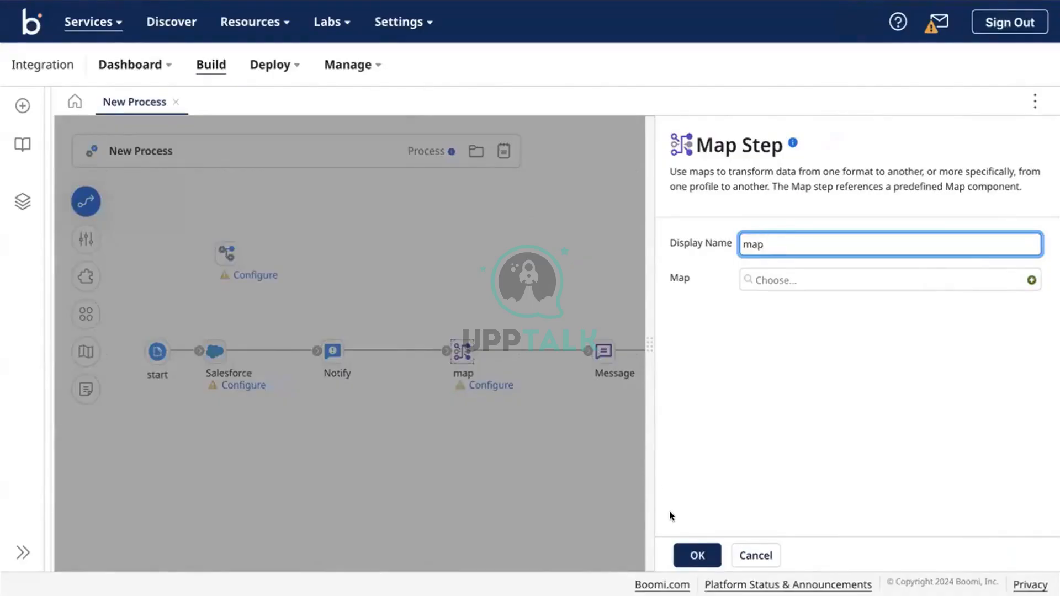
{"action": "left_click", "coordinate": [690, 549]}
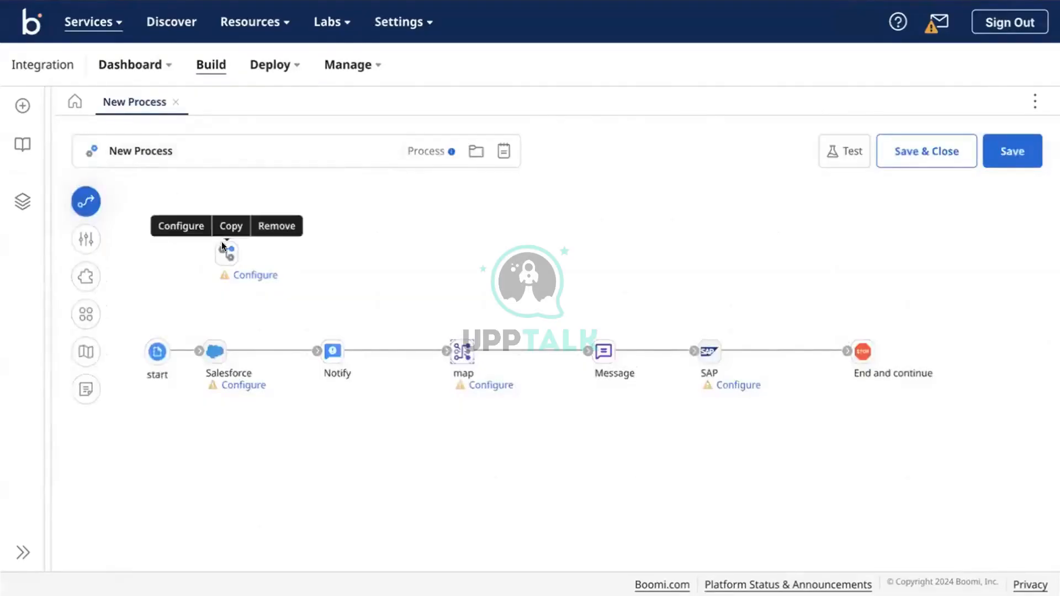
{"action": "left_click", "coordinate": [227, 249]}
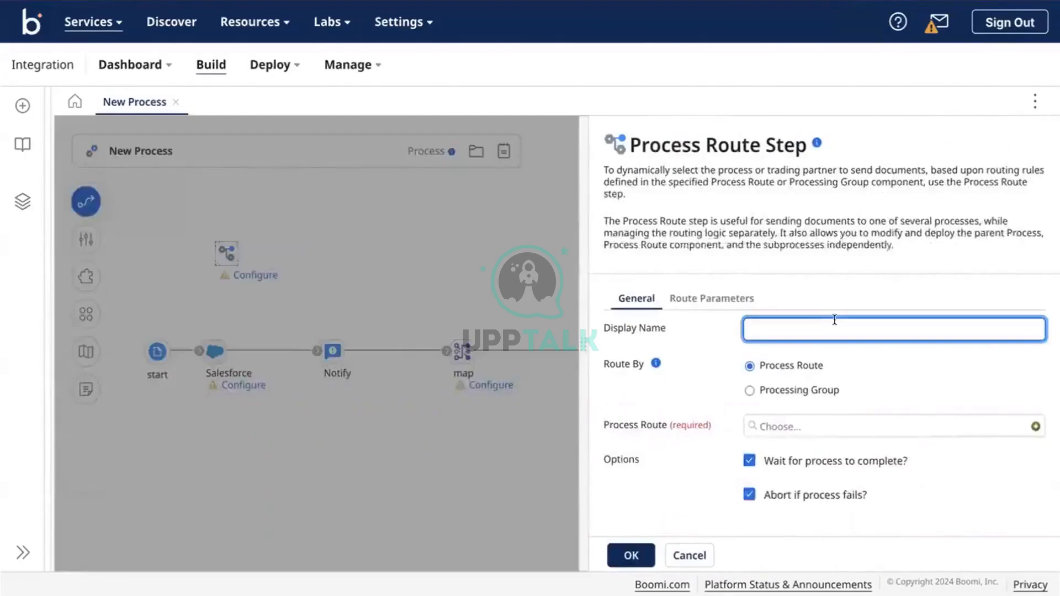
{"action": "type", "text": "process call"}
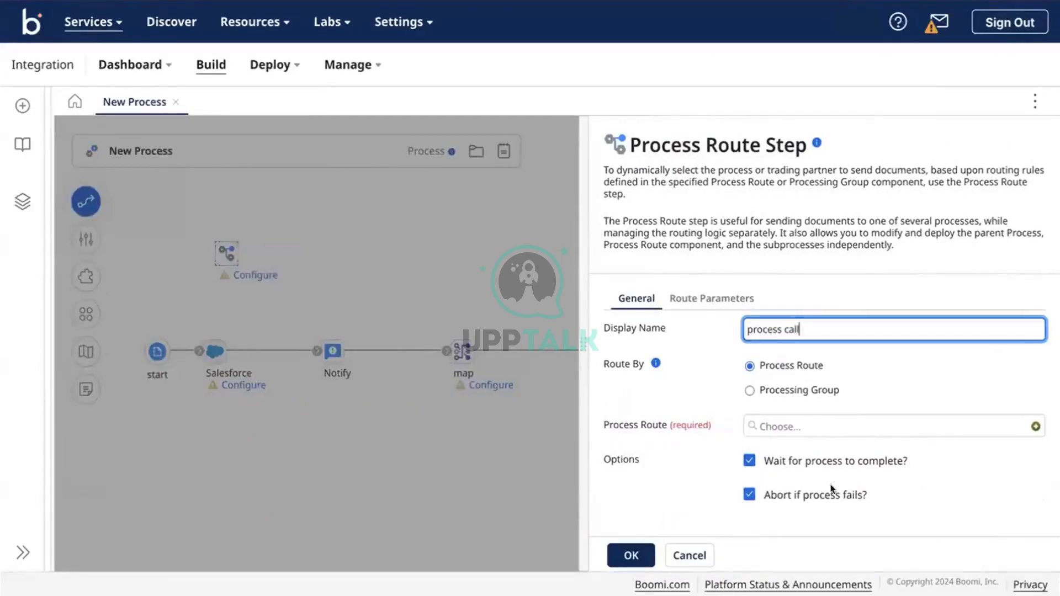
{"action": "left_click", "coordinate": [631, 556]}
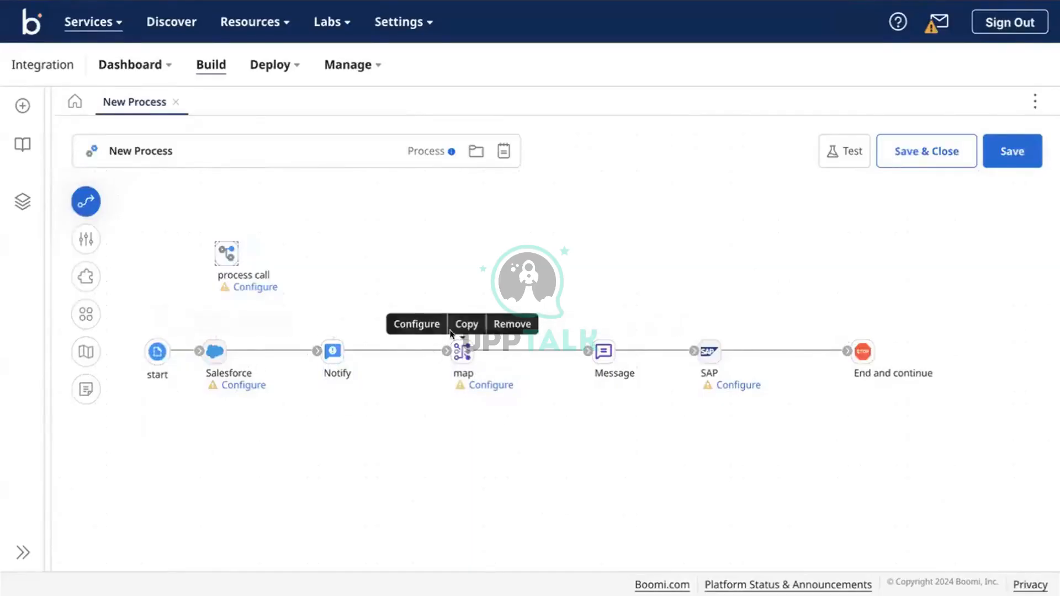
{"action": "left_click", "coordinate": [210, 351]}
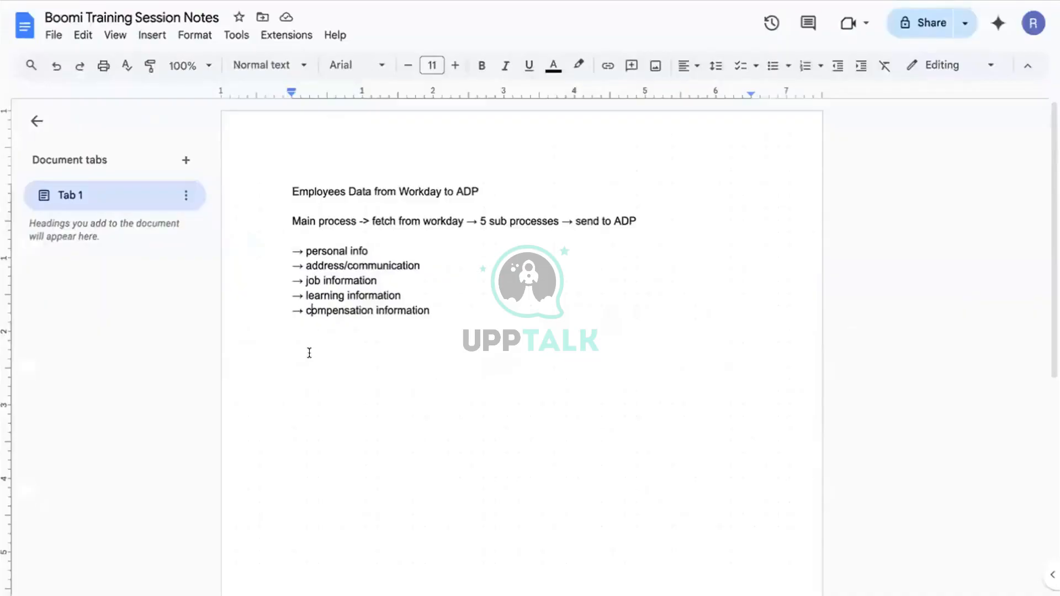
Add the note 'salesforce - fields length 15' on a new line below the list.
{"action": "left_click", "coordinate": [451, 325]}
{"action": "key", "text": "Return"}
{"action": "key", "text": "Return"}
{"action": "key", "text": "Return"}
{"action": "type", "text": "Sap - fields "}
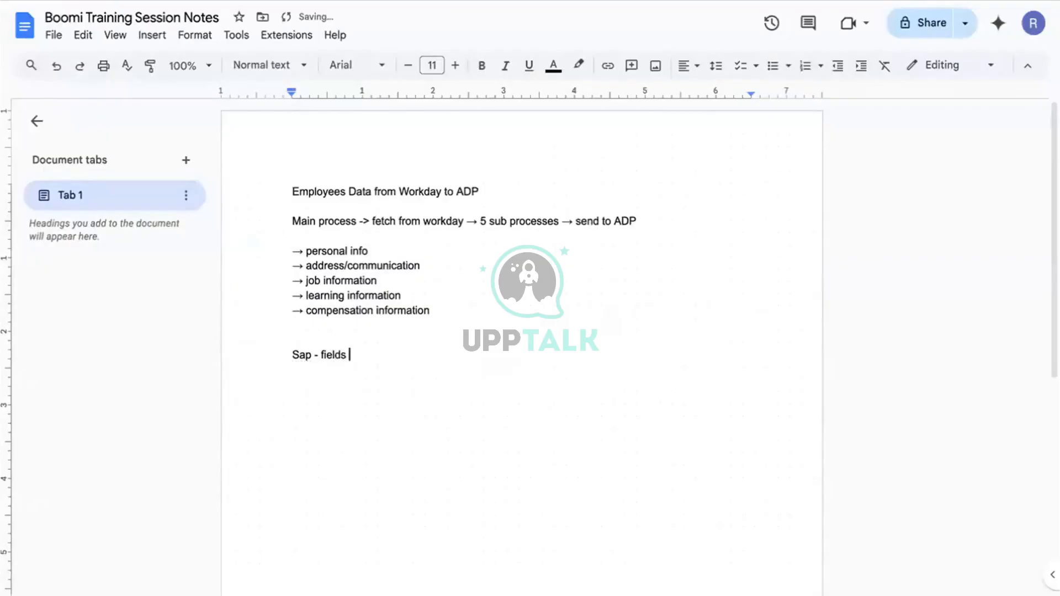
{"action": "type", "text": "15"}
{"action": "double_click", "coordinate": [300, 355]}
{"action": "type", "text": "s"}
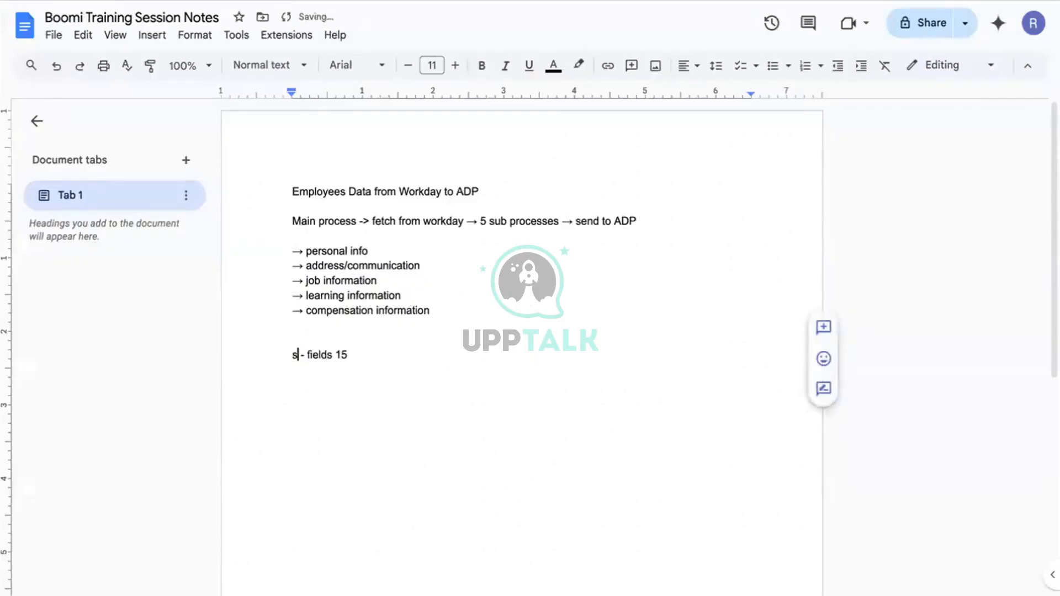
{"action": "type", "text": "alesforce"}
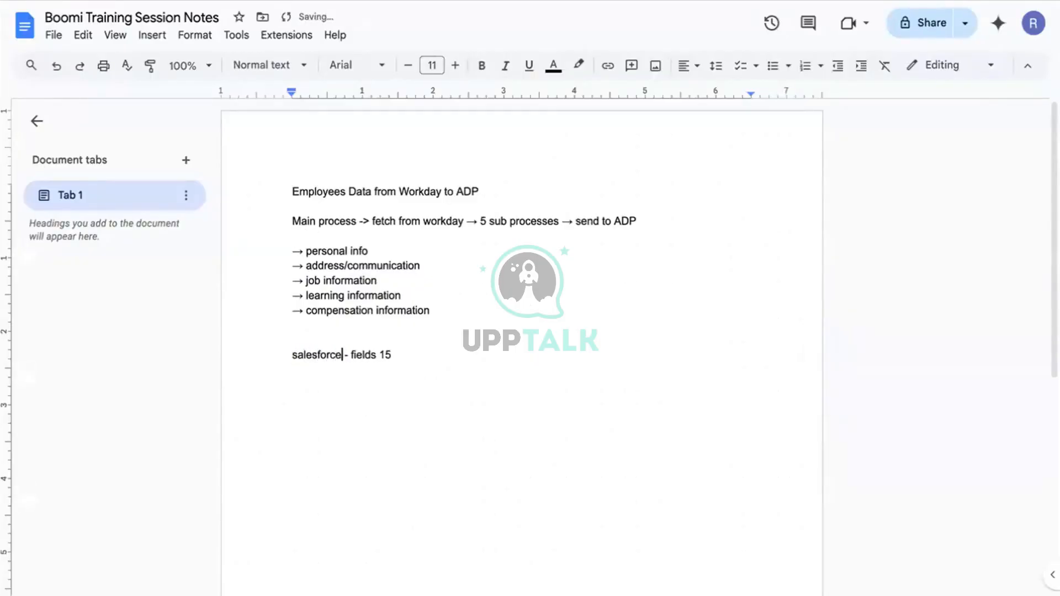
{"action": "left_click", "coordinate": [395, 355]}
{"action": "key", "text": "BackSpace"}
{"action": "key", "text": "Left"}
{"action": "key", "text": "Left"}
{"action": "key", "text": "Left"}
{"action": "type", "text": "length"}
{"action": "key", "text": "Right"}
{"action": "key", "text": "Right"}
{"action": "key", "text": "Right"}
Add the note 'Sap - length 10' on the line beneath it.
{"action": "key", "text": "Return"}
{"action": "type", "text": "sa["}
{"action": "type", "text": "p "}
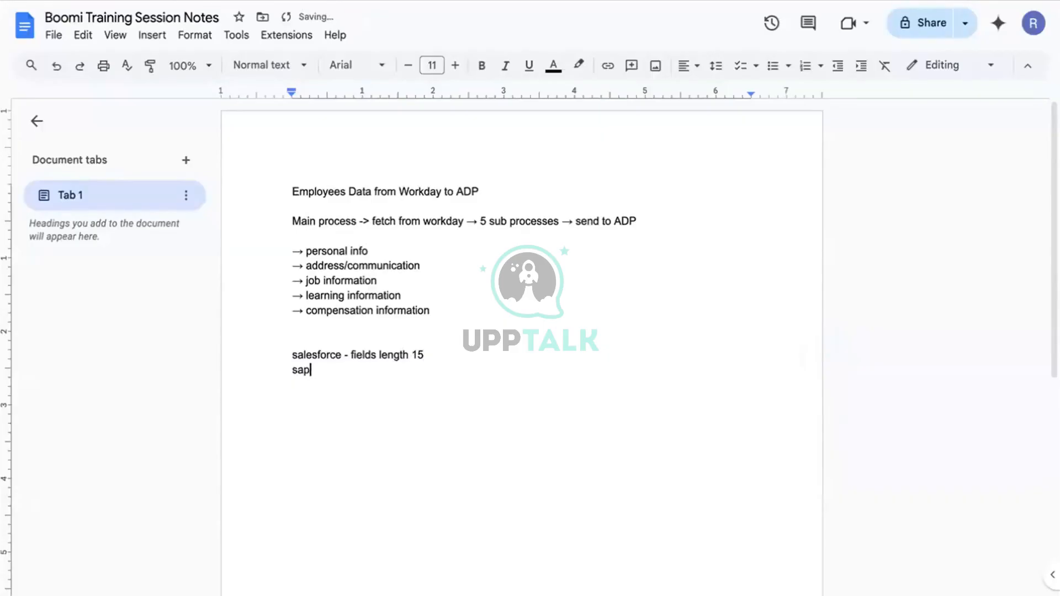
{"action": "type", "text": "- length 10"}
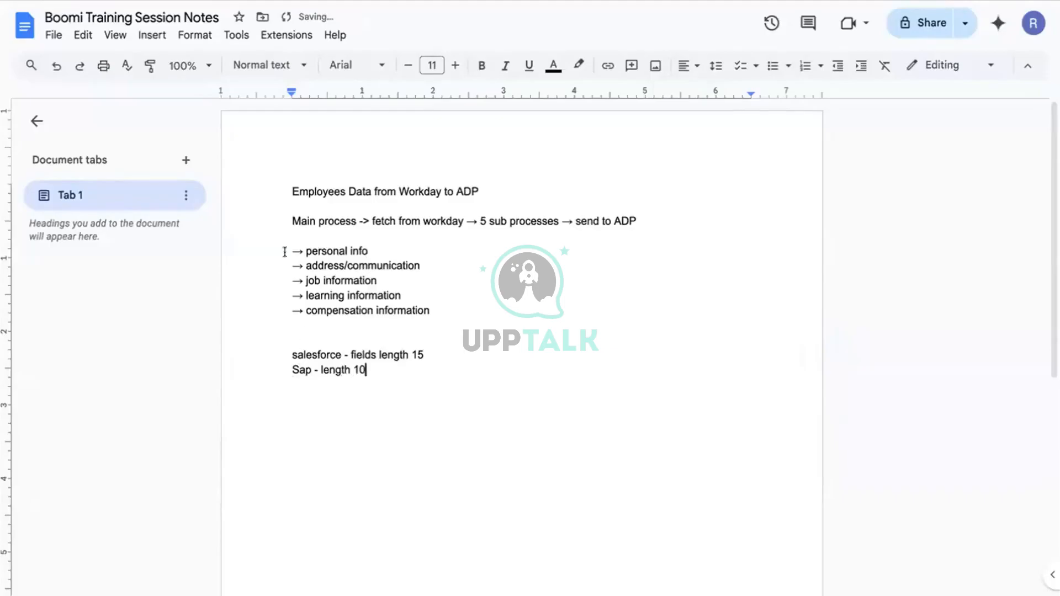
{"action": "key", "text": "ctrl+Tab"}
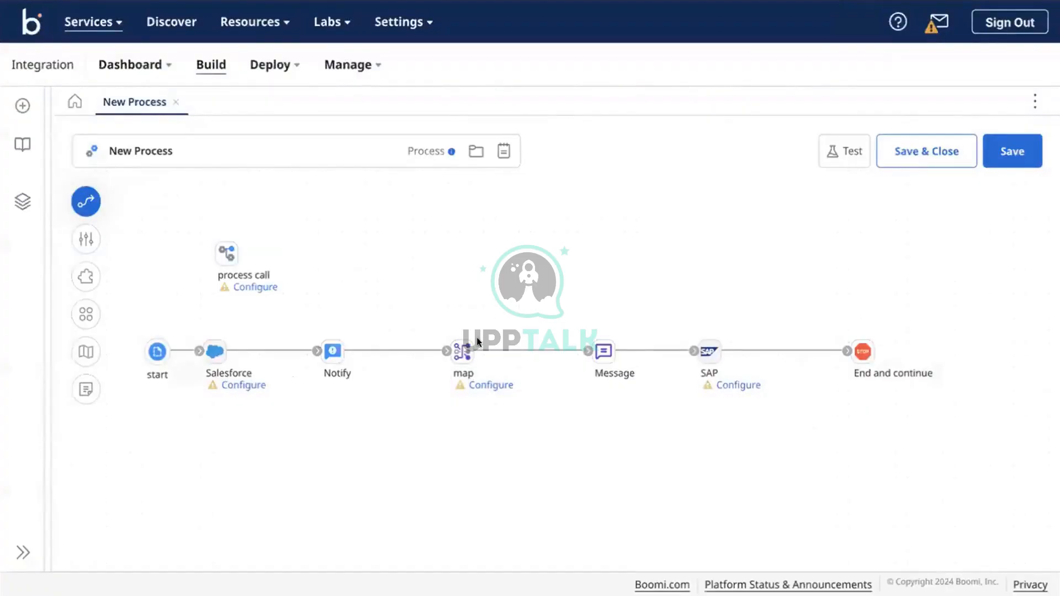
{"action": "mouse_move", "coordinate": [449, 337]}
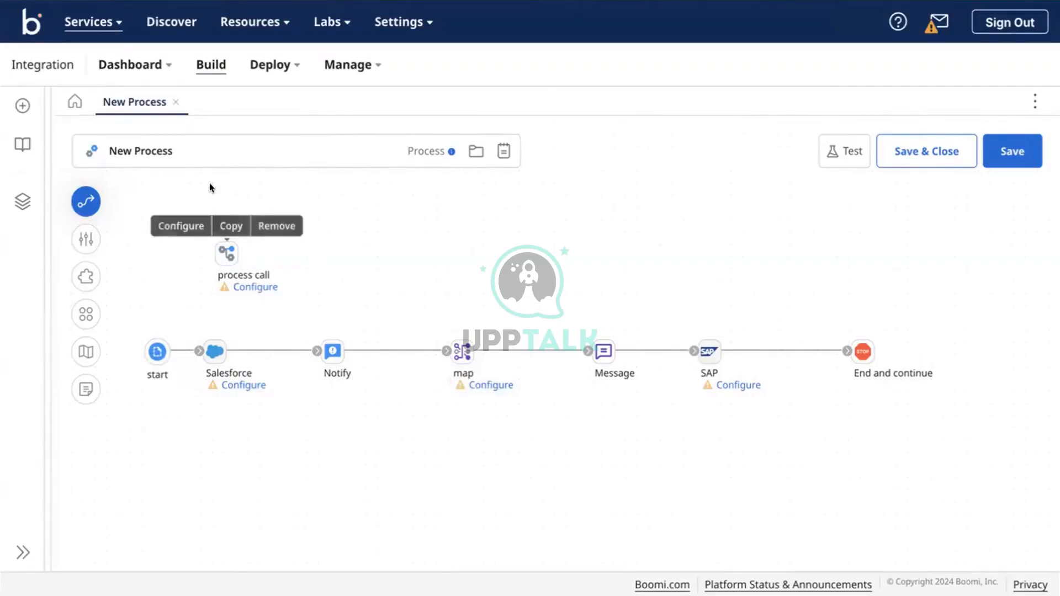
Drag a Process Route step from the Execute palette onto the canvas and name it 'process route'.
{"action": "left_click", "coordinate": [87, 202]}
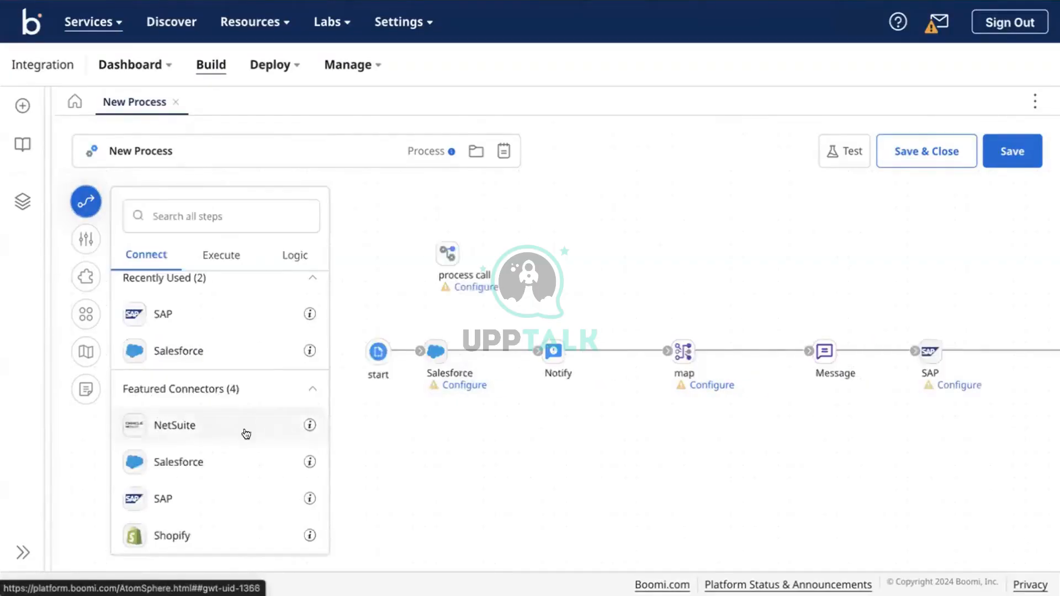
{"action": "left_click", "coordinate": [215, 253]}
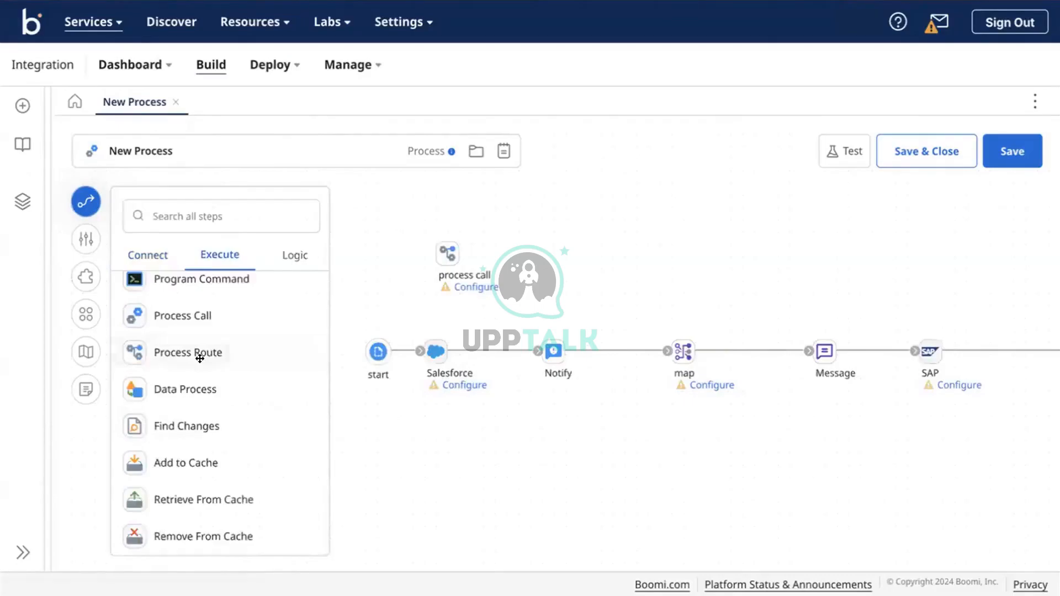
{"action": "left_click_drag", "start_coordinate": [202, 361], "coordinate": [656, 277]}
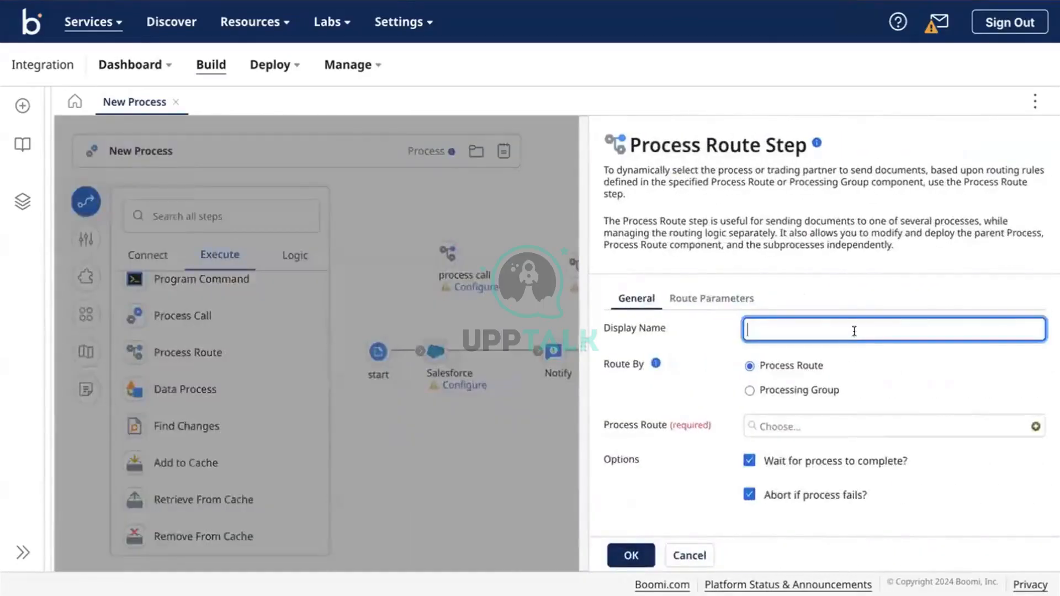
{"action": "type", "text": "process route"}
{"action": "scroll", "coordinate": [735, 389], "scroll_direction": "down", "scroll_amount": 1}
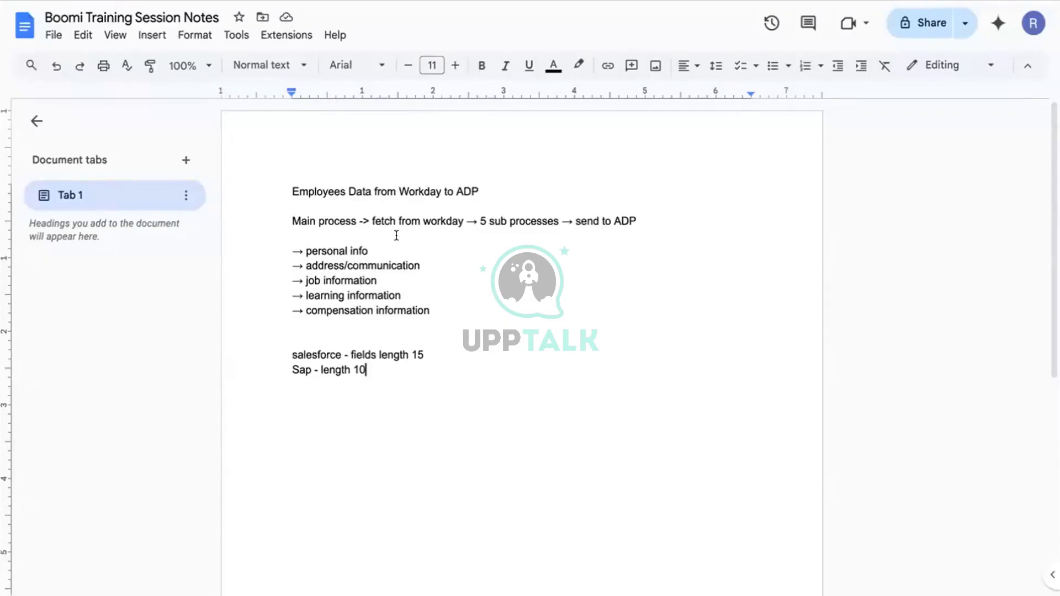
Add a line 'Last modified at -> timestamp' under the Main process line.
{"action": "left_click", "coordinate": [368, 231]}
{"action": "key", "text": "Return"}
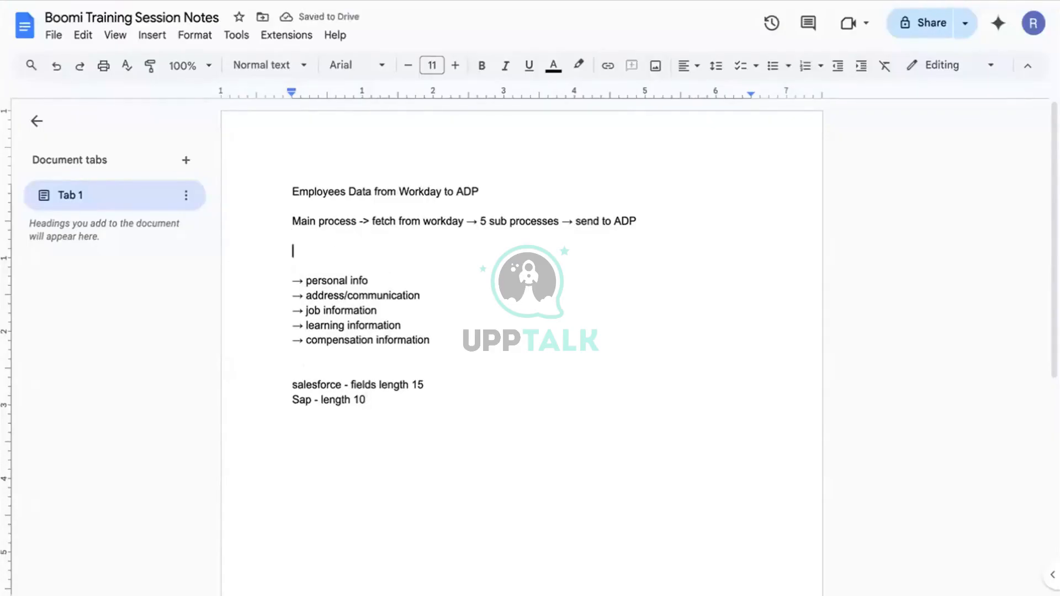
{"action": "type", "text": "Last modifie"}
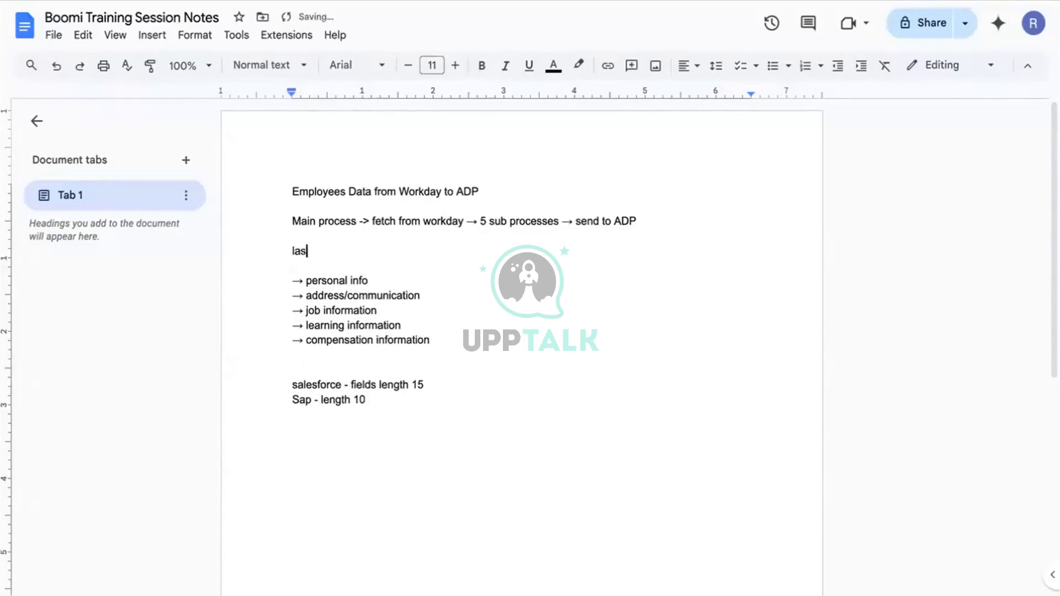
{"action": "type", "text": "d a"}
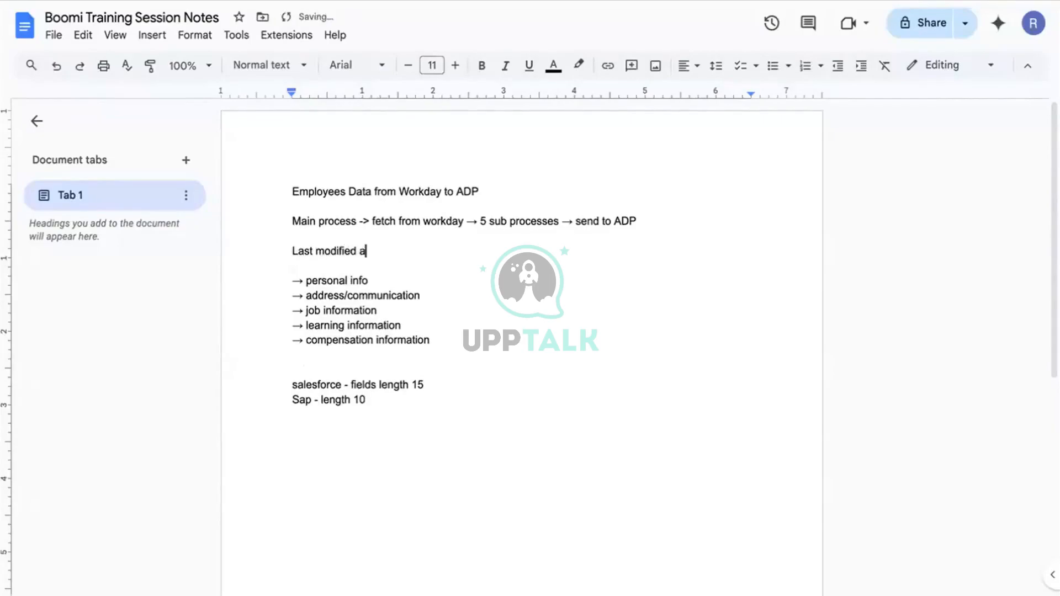
{"action": "type", "text": "t"}
{"action": "type", "text": " -"}
{"action": "type", "text": "> timestamp"}
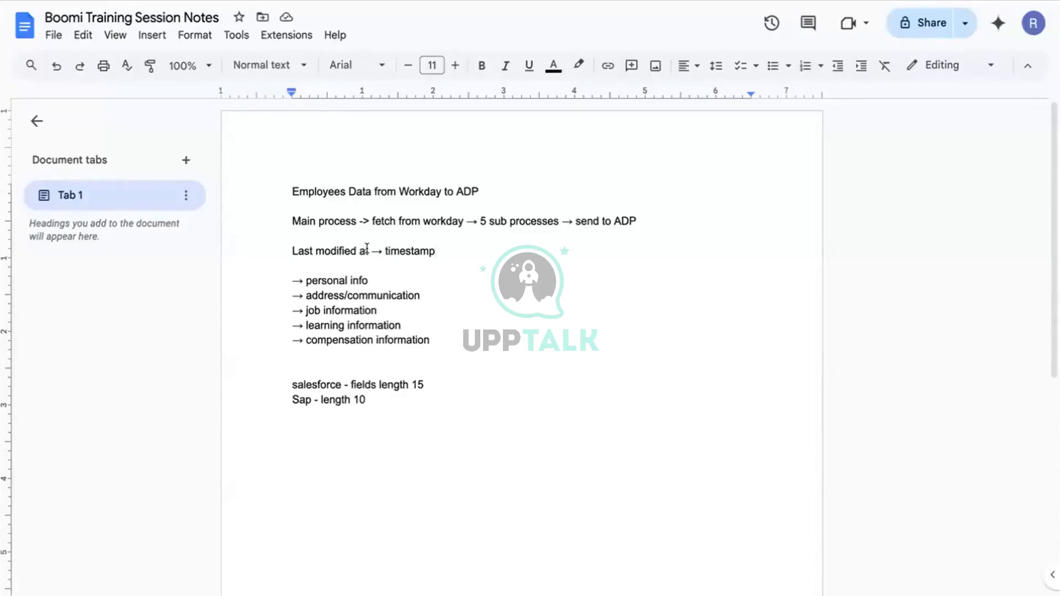
Reword it to 'Last modified at > last integration execution timestamp' and remove the extra space after workday.
{"action": "left_click", "coordinate": [439, 239]}
{"action": "left_click", "coordinate": [411, 250]}
{"action": "double_click", "coordinate": [411, 249]}
{"action": "key", "text": "BackSpace"}
{"action": "key", "text": "BackSpace"}
{"action": "key", "text": "BackSpace"}
{"action": "key", "text": "BackSpace"}
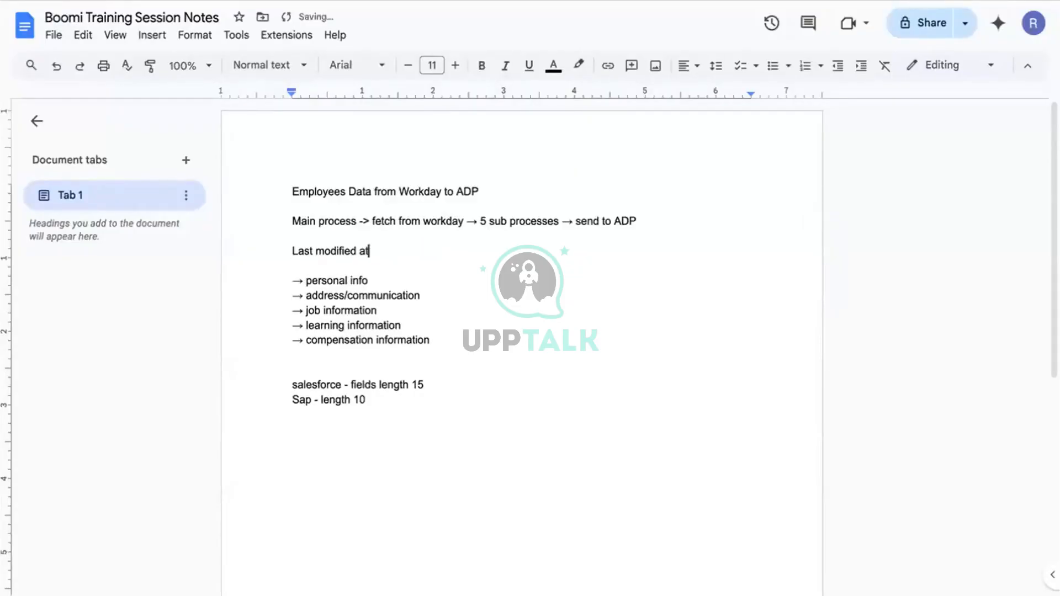
{"action": "type", "text": ">"}
{"action": "type", "text": " curren"}
{"action": "key", "text": "BackSpace"}
{"action": "key", "text": "BackSpace"}
{"action": "key", "text": "BackSpace"}
{"action": "key", "text": "BackSpace"}
{"action": "key", "text": "BackSpace"}
{"action": "key", "text": "BackSpace"}
{"action": "type", "text": "last integration exec"}
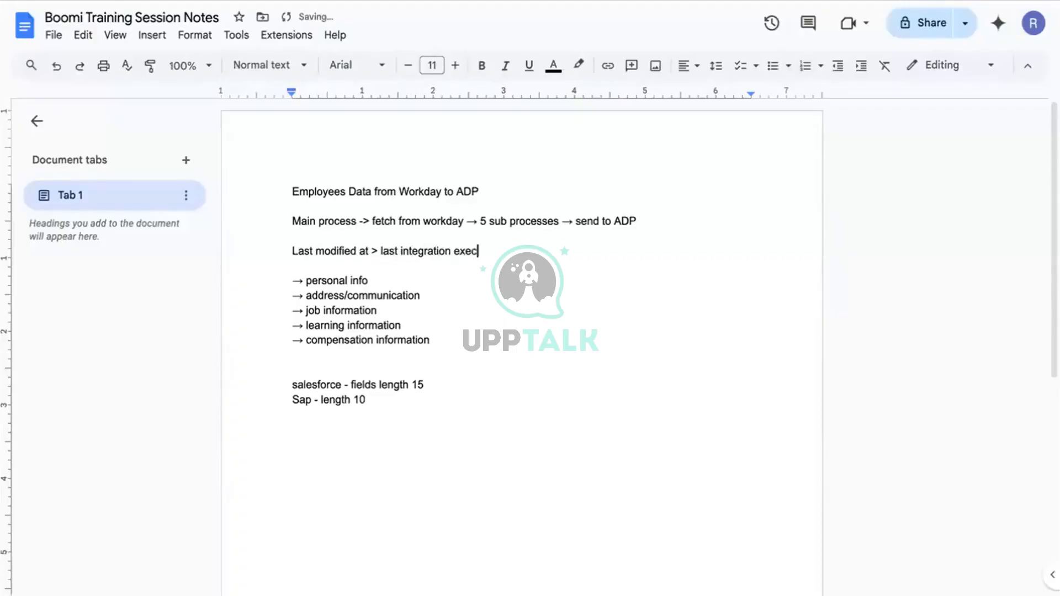
{"action": "type", "text": "ution stimestamp"}
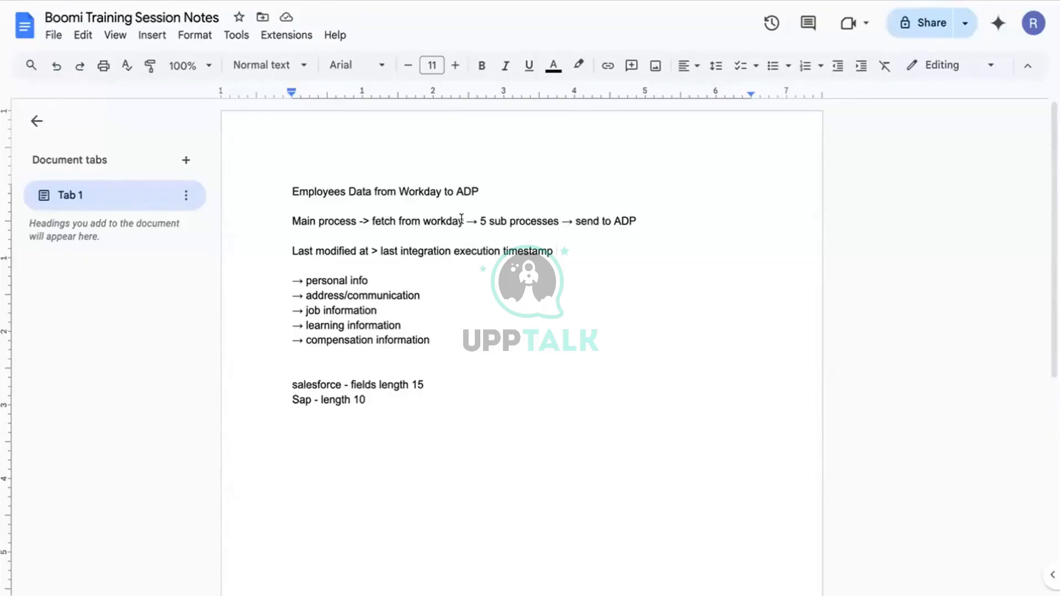
{"action": "key", "text": "BackSpace"}
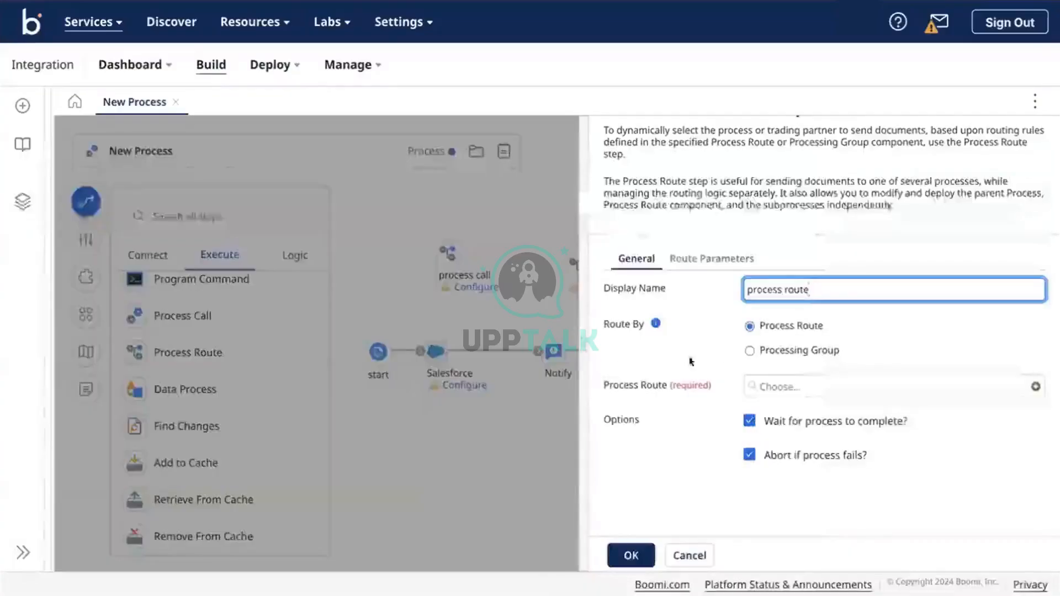
Confirm the process route step's settings, then reopen and close them without changes.
{"action": "scroll", "coordinate": [671, 373], "scroll_direction": "up", "scroll_amount": 1}
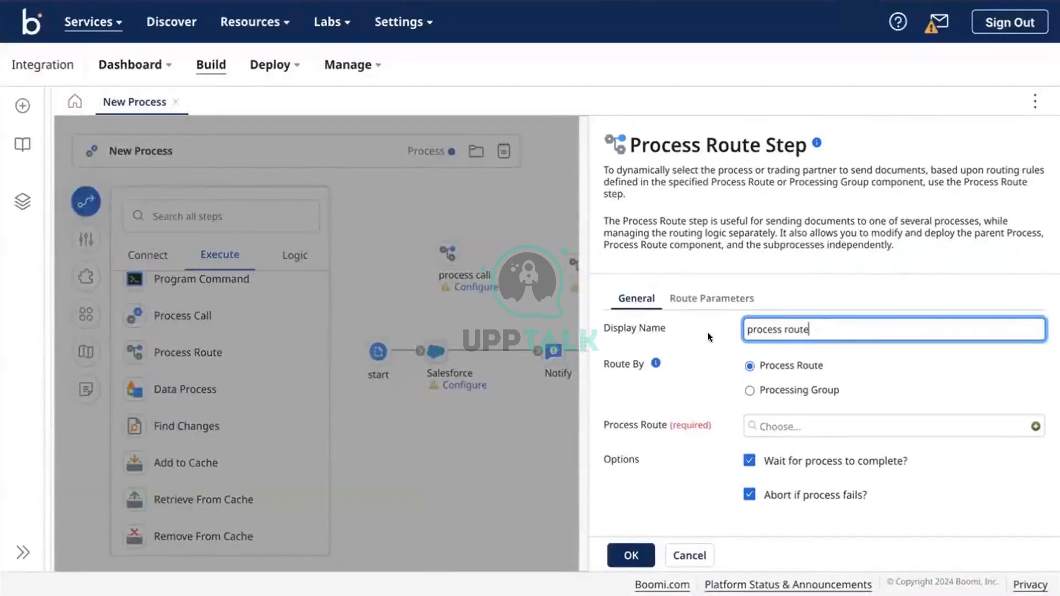
{"action": "scroll", "coordinate": [738, 395], "scroll_direction": "down", "scroll_amount": 1}
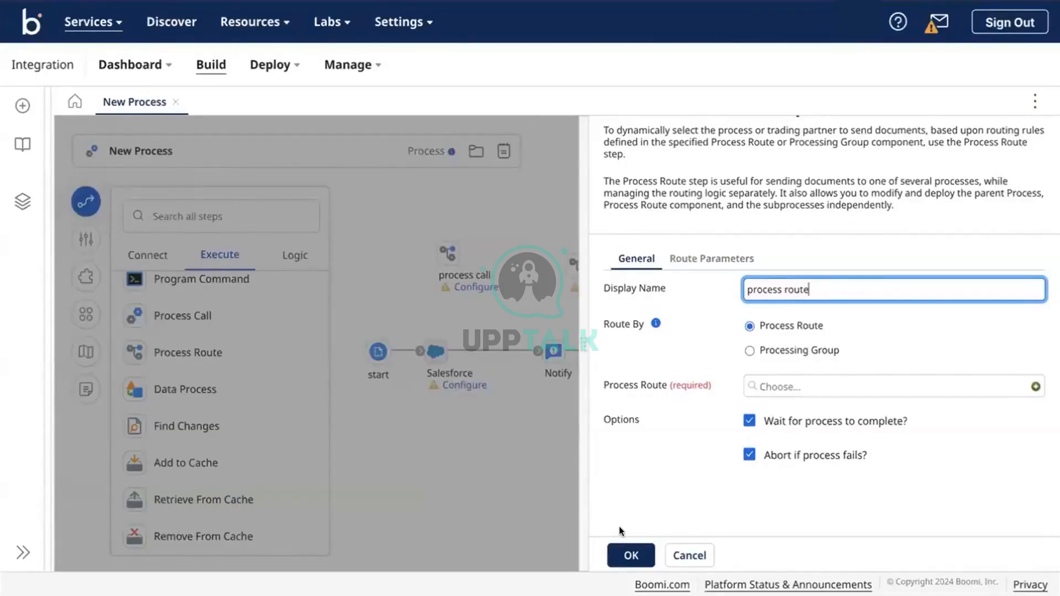
{"action": "left_click", "coordinate": [618, 554]}
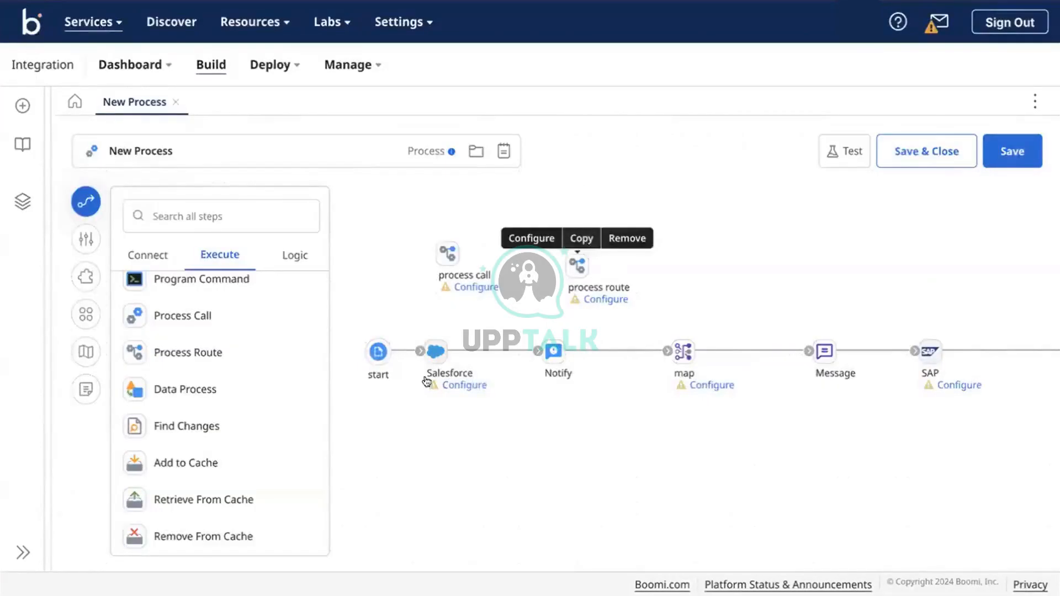
{"action": "mouse_move", "coordinate": [683, 356]}
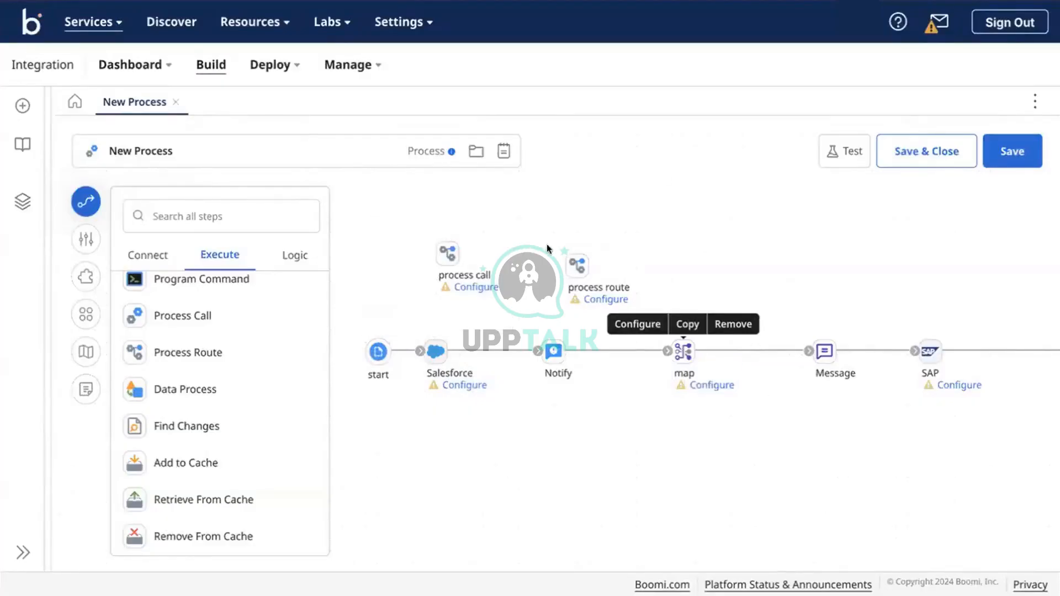
{"action": "mouse_move", "coordinate": [578, 264]}
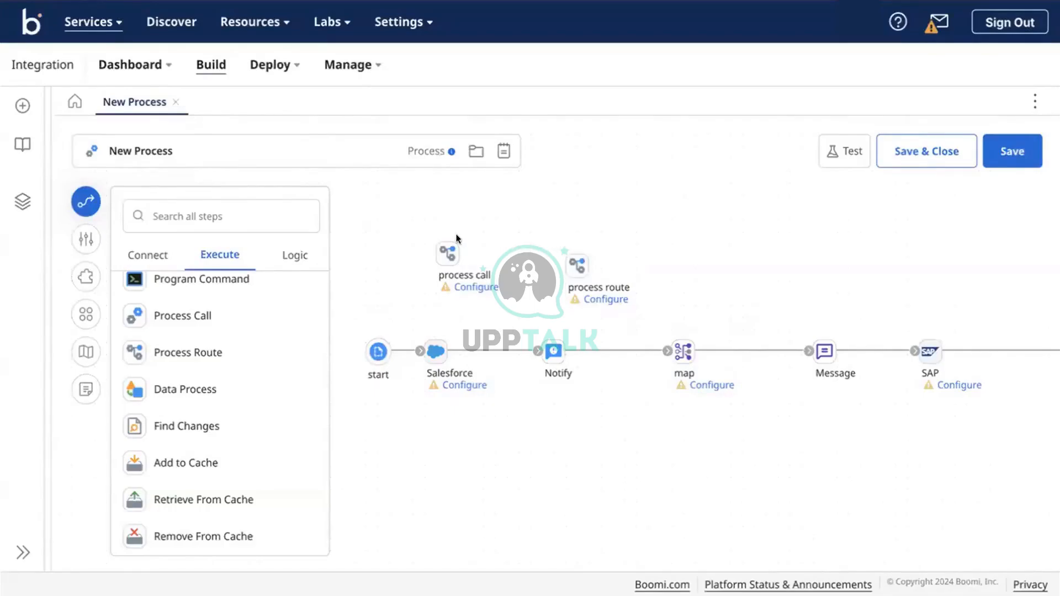
{"action": "double_click", "coordinate": [577, 260]}
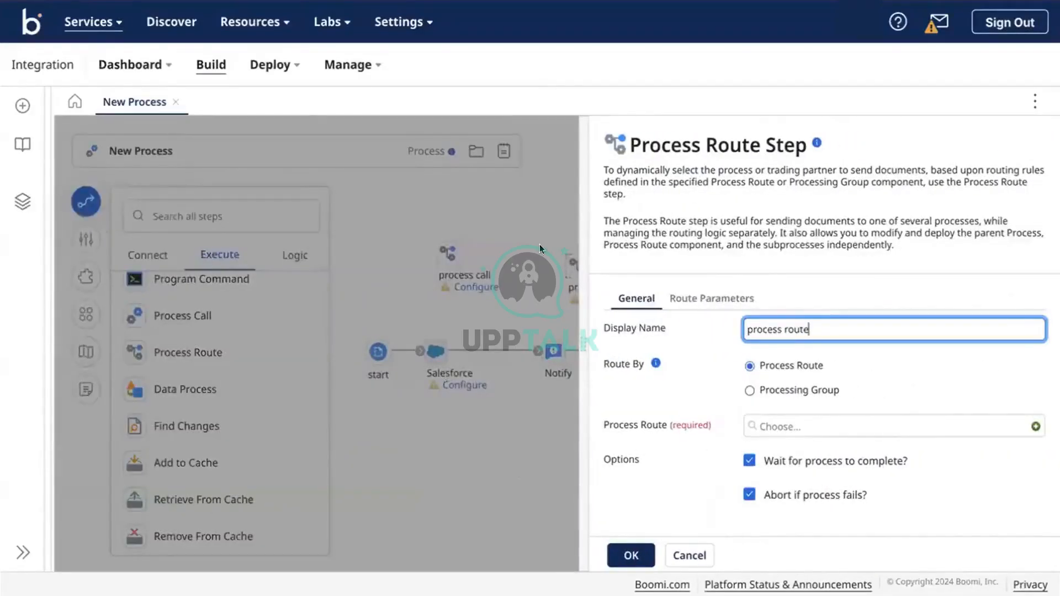
{"action": "key", "text": "Return"}
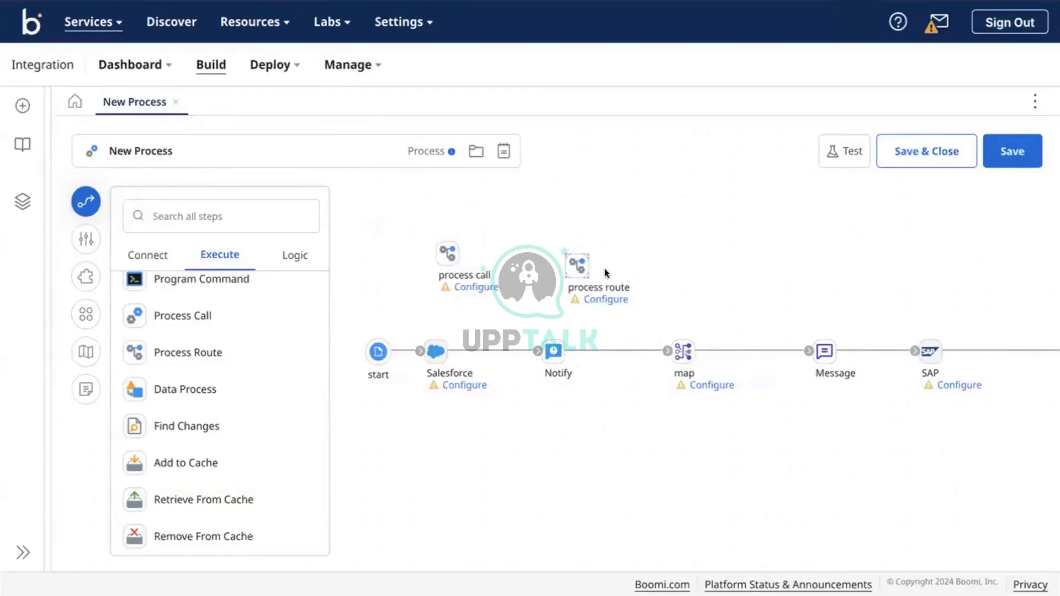
Add a Data Process step named 'data process' with a Search/Replace processing step.
{"action": "mouse_move", "coordinate": [575, 260]}
{"action": "left_click_drag", "start_coordinate": [190, 398], "coordinate": [783, 256]}
{"action": "type", "text": "data "}
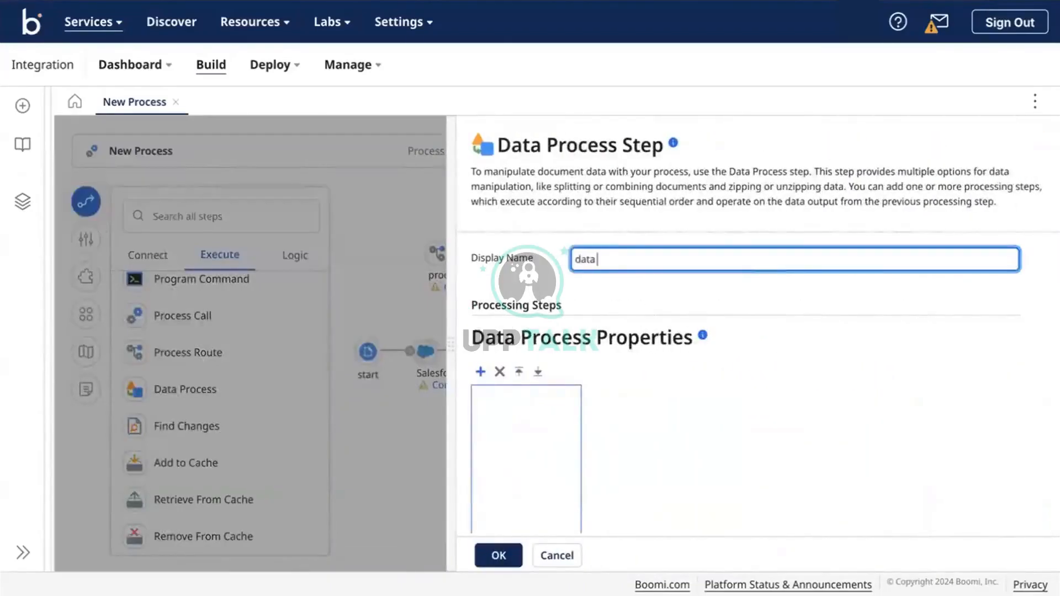
{"action": "type", "text": "process"}
{"action": "scroll", "coordinate": [723, 333], "scroll_direction": "down", "scroll_amount": 3}
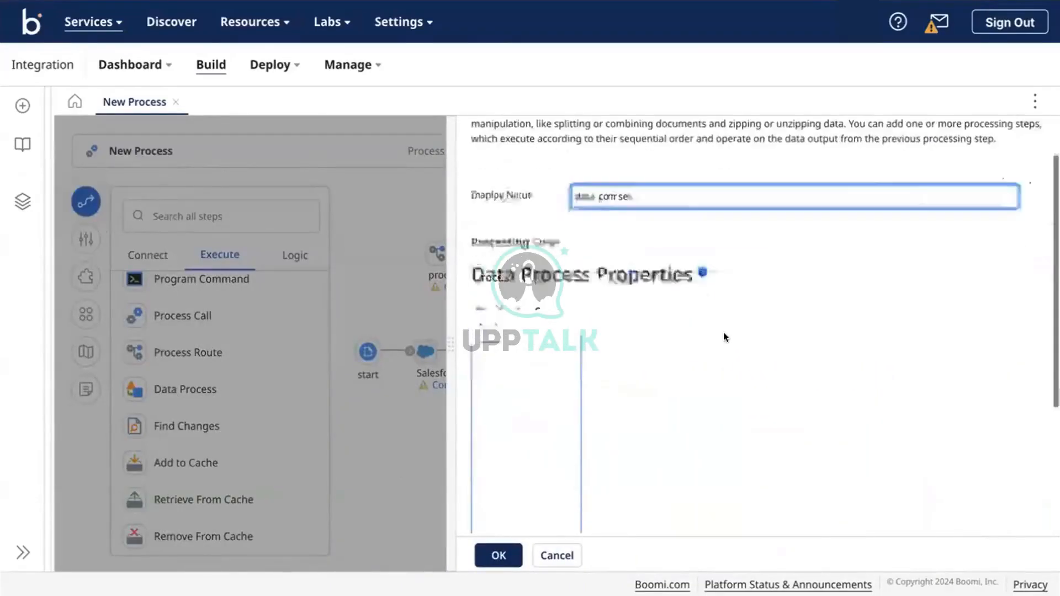
{"action": "scroll", "coordinate": [574, 264], "scroll_direction": "up", "scroll_amount": 3}
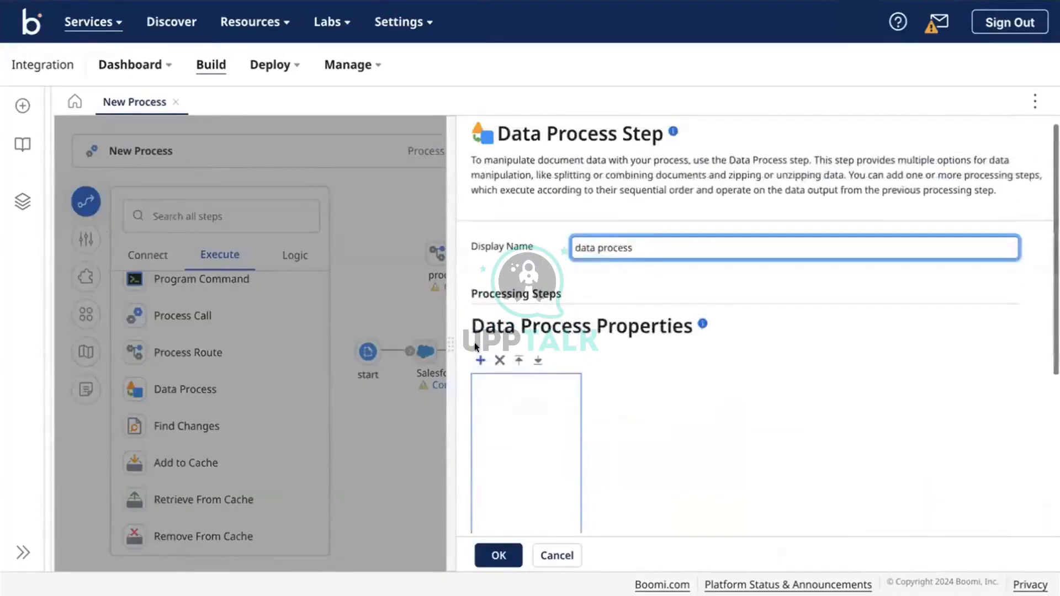
{"action": "left_click", "coordinate": [479, 360]}
{"action": "scroll", "coordinate": [704, 313], "scroll_direction": "down", "scroll_amount": 1}
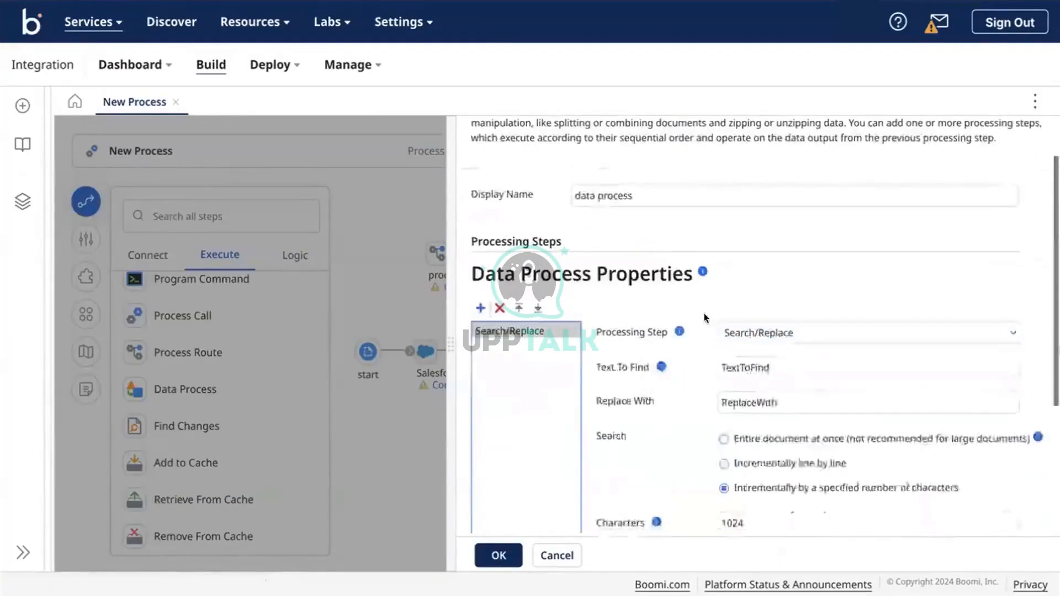
{"action": "scroll", "coordinate": [690, 285], "scroll_direction": "down", "scroll_amount": 2}
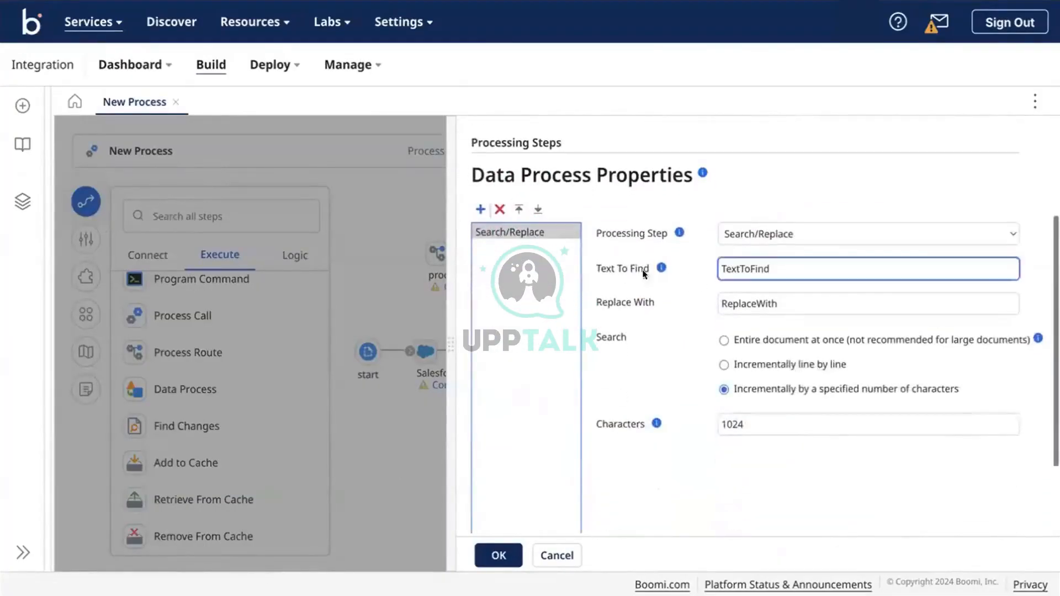
{"action": "left_click", "coordinate": [493, 555]}
Move the data process step onto the main line between Notify and map.
{"action": "left_click", "coordinate": [717, 241]}
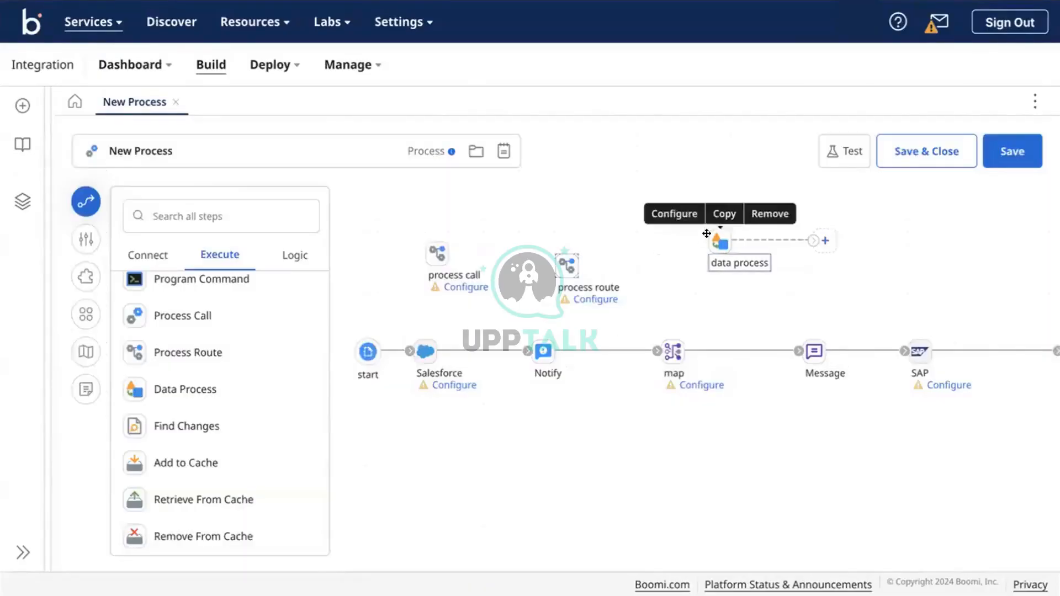
{"action": "left_click_drag", "start_coordinate": [718, 241], "coordinate": [660, 339]}
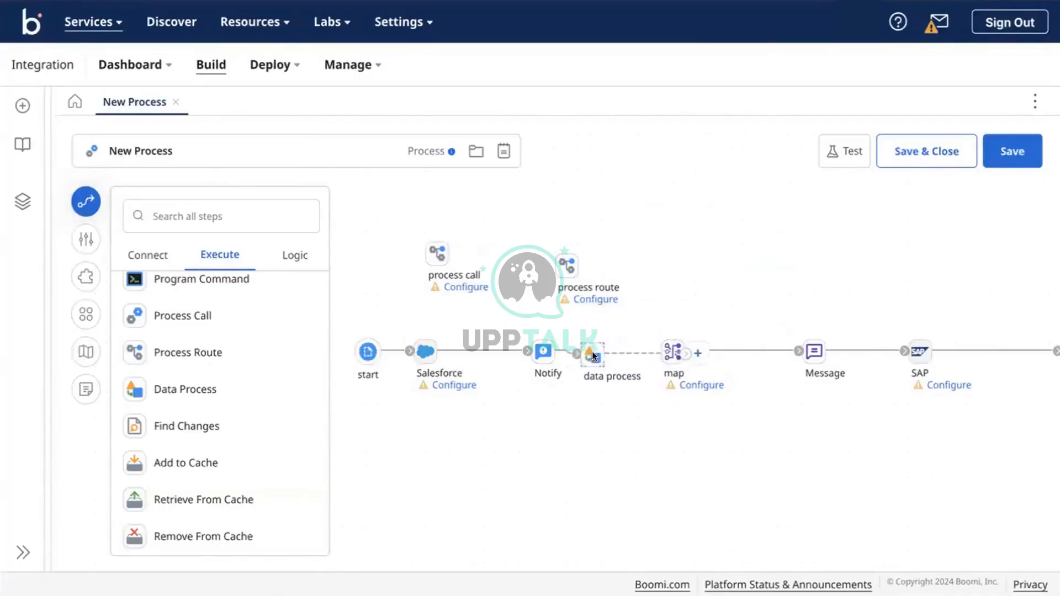
{"action": "left_click", "coordinate": [673, 351]}
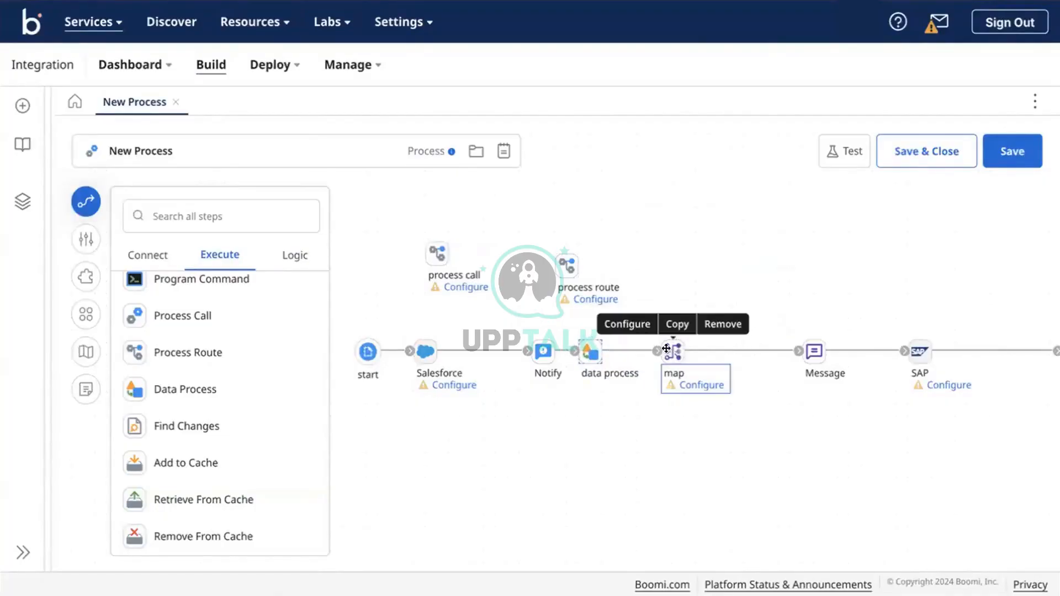
{"action": "left_click_drag", "start_coordinate": [683, 353], "coordinate": [710, 352]}
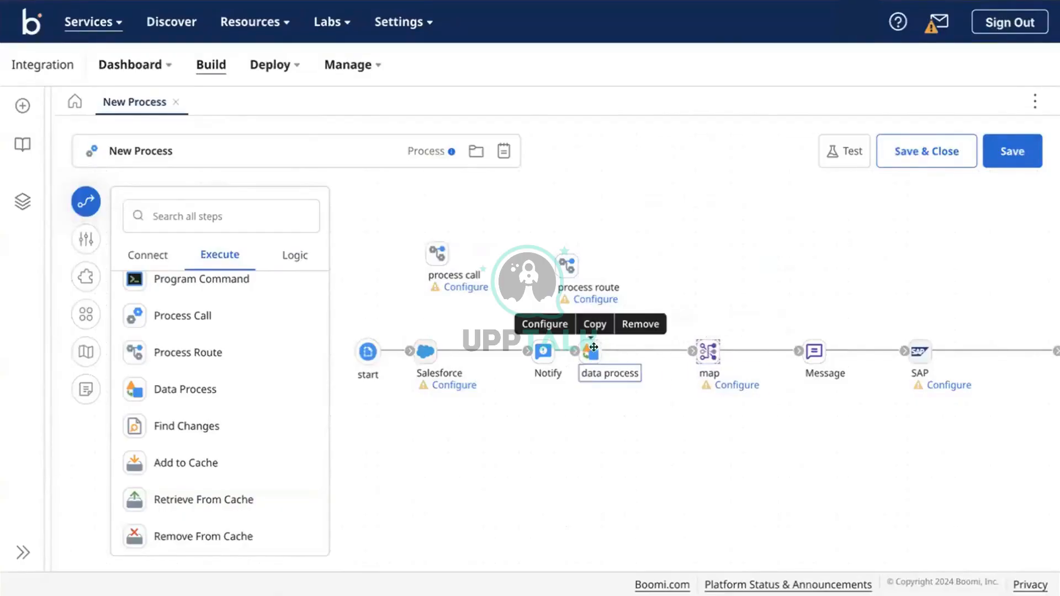
{"action": "left_click_drag", "start_coordinate": [593, 348], "coordinate": [651, 352]}
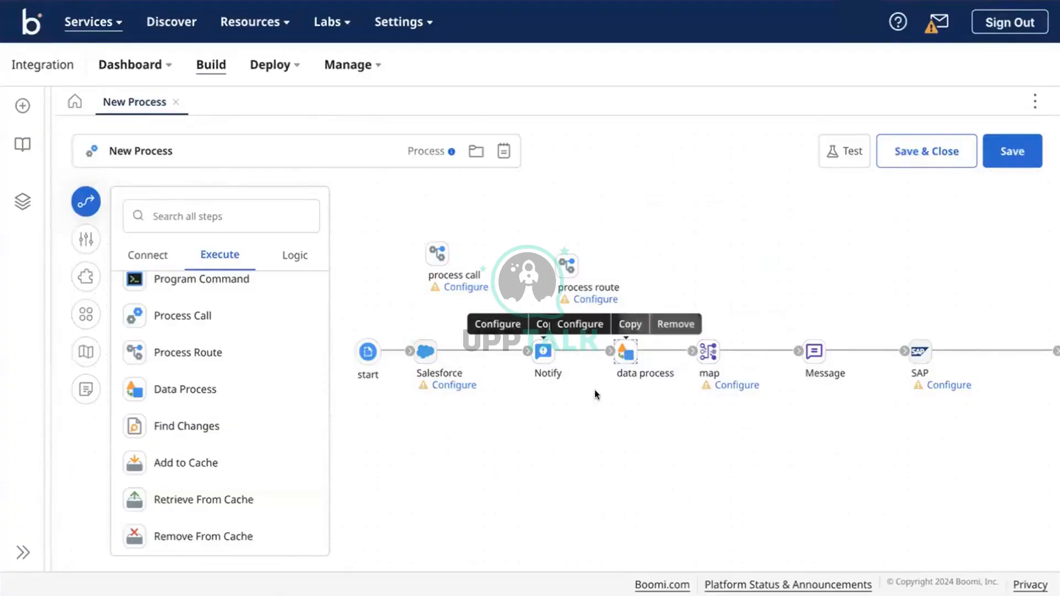
Add a second processing step to the data process and list its available step types.
{"action": "double_click", "coordinate": [614, 348]}
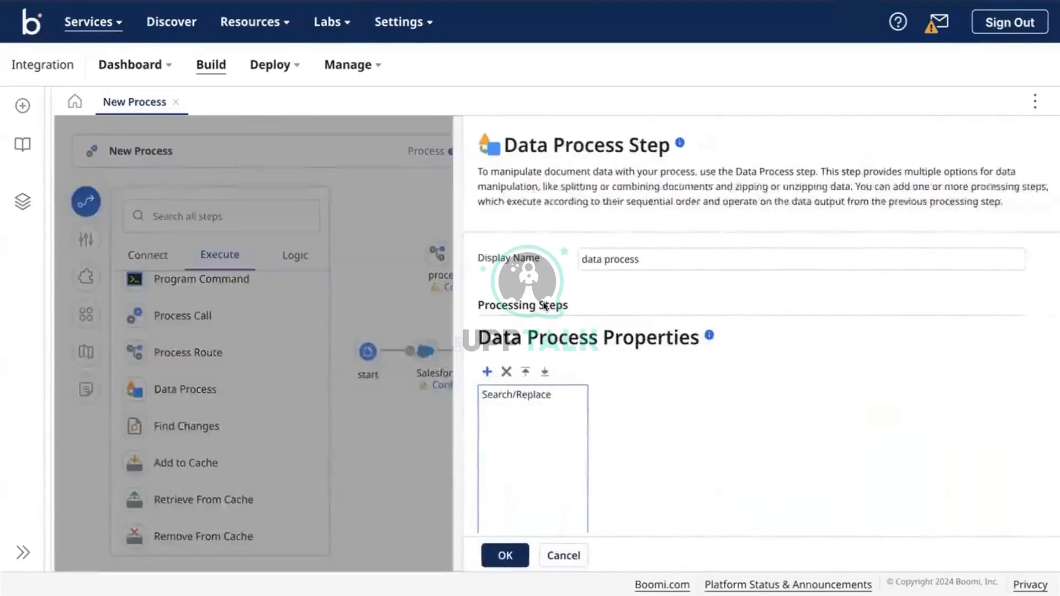
{"action": "scroll", "coordinate": [570, 186], "scroll_direction": "down", "scroll_amount": 1}
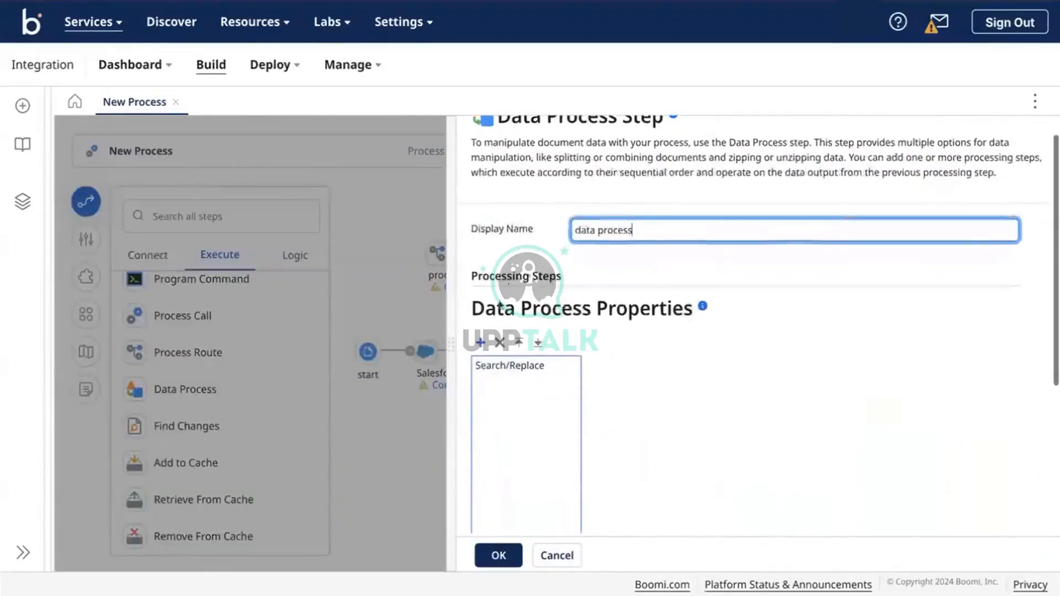
{"action": "left_click", "coordinate": [478, 334]}
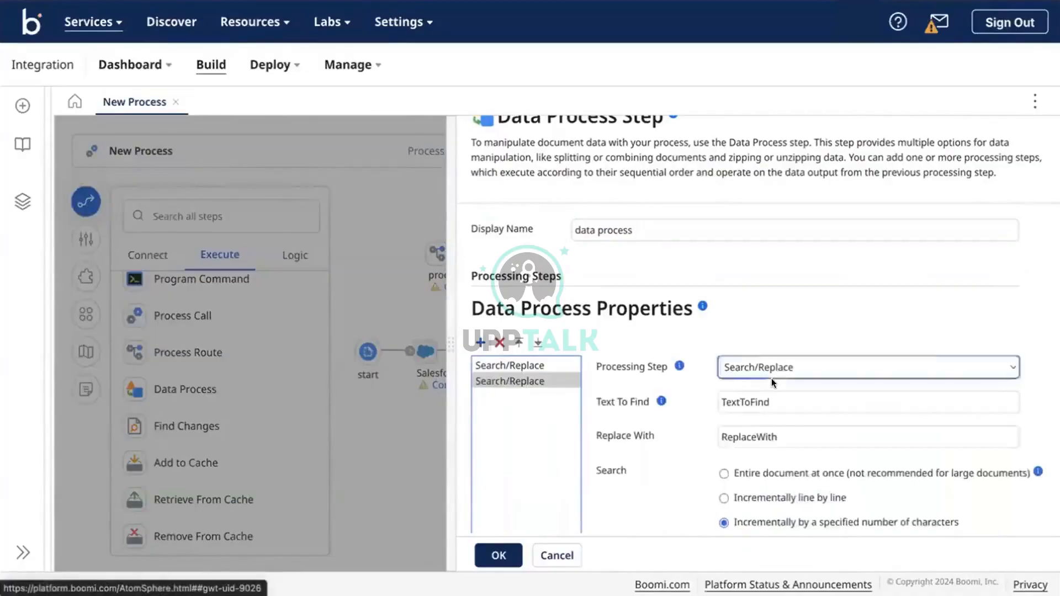
{"action": "left_click", "coordinate": [794, 368]}
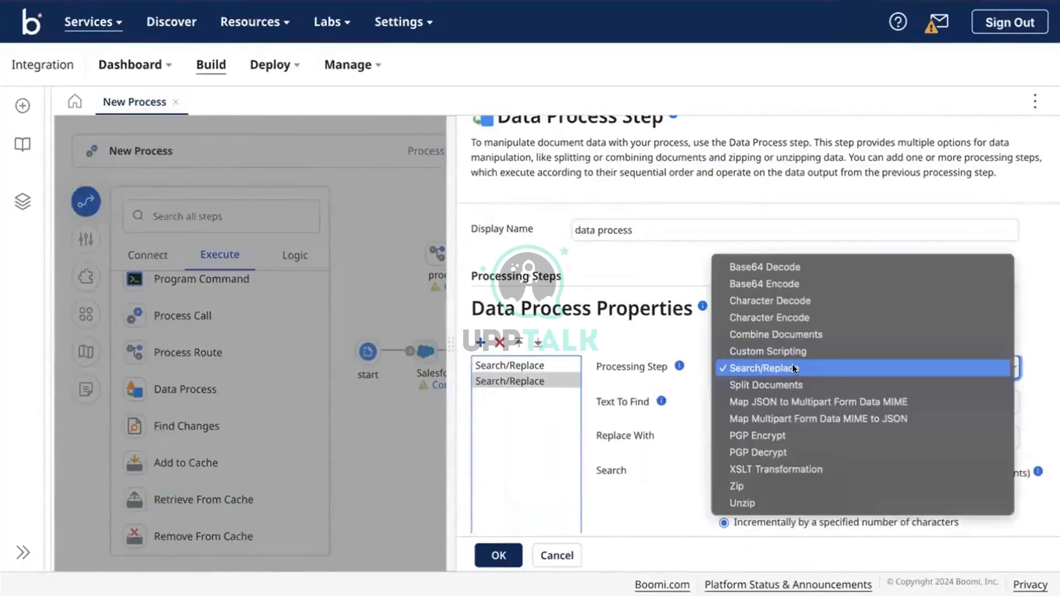
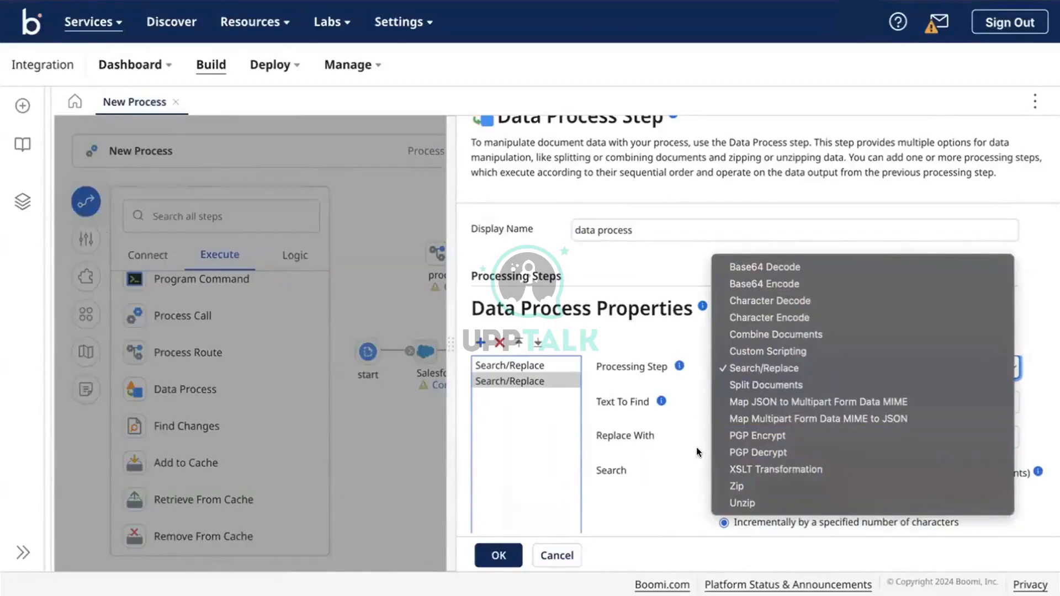
Leave the processing step on Search/Replace and cancel the data process dialog, discarding changes.
{"action": "left_click", "coordinate": [631, 461]}
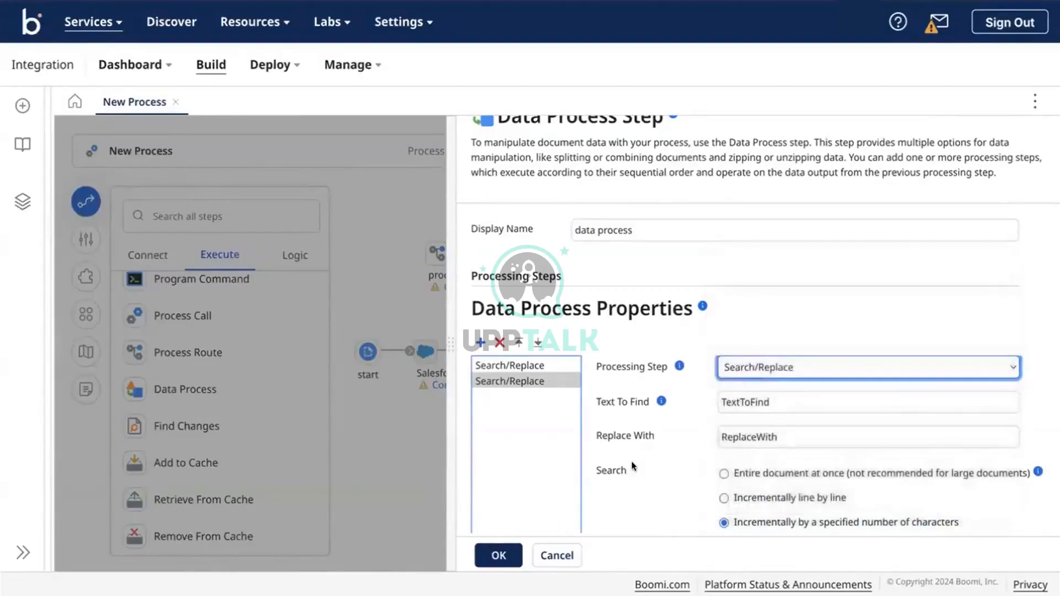
{"action": "scroll", "coordinate": [631, 462], "scroll_direction": "down", "scroll_amount": 3}
{"action": "scroll", "coordinate": [631, 462], "scroll_direction": "up", "scroll_amount": 3}
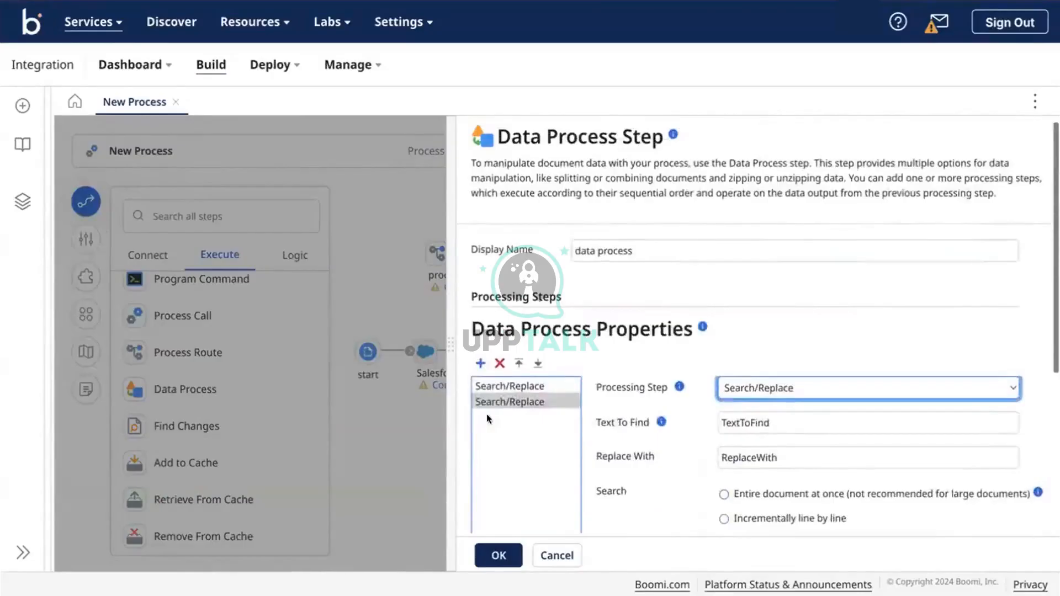
{"action": "scroll", "coordinate": [740, 453], "scroll_direction": "down", "scroll_amount": 2}
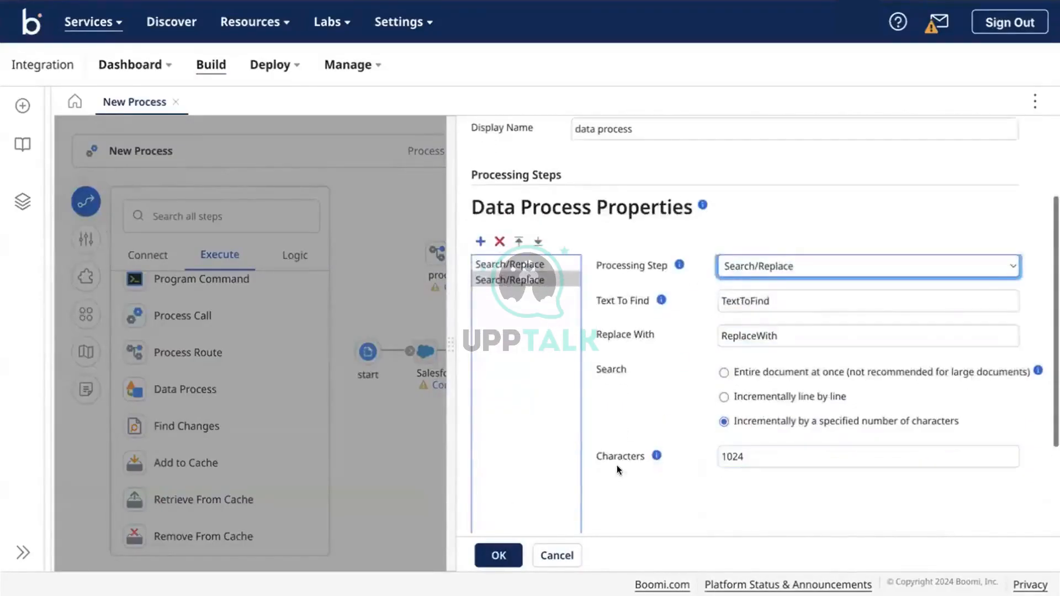
{"action": "scroll", "coordinate": [611, 210], "scroll_direction": "up", "scroll_amount": 2}
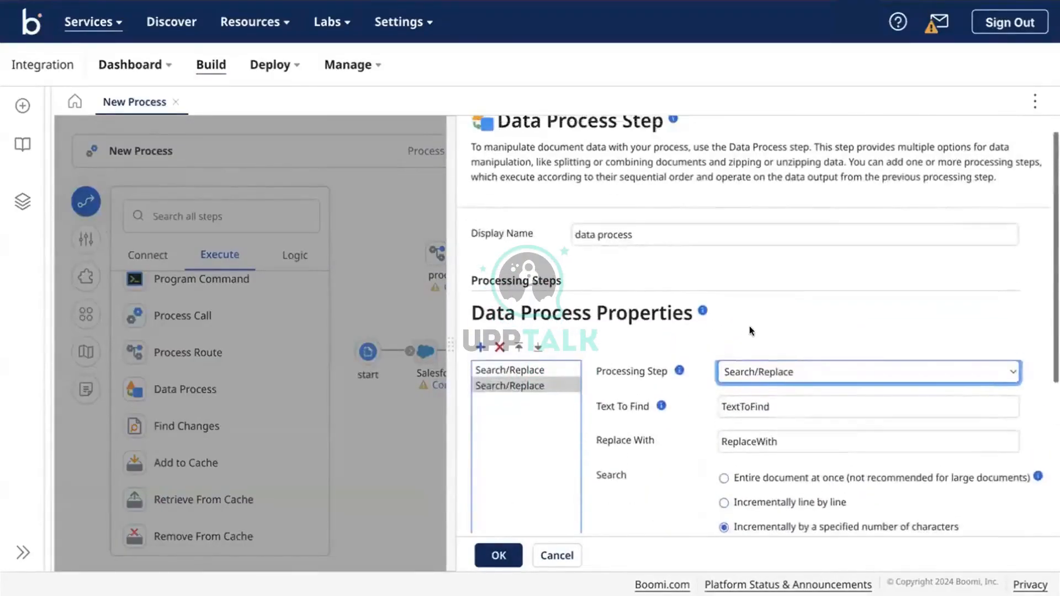
{"action": "left_click", "coordinate": [750, 376]}
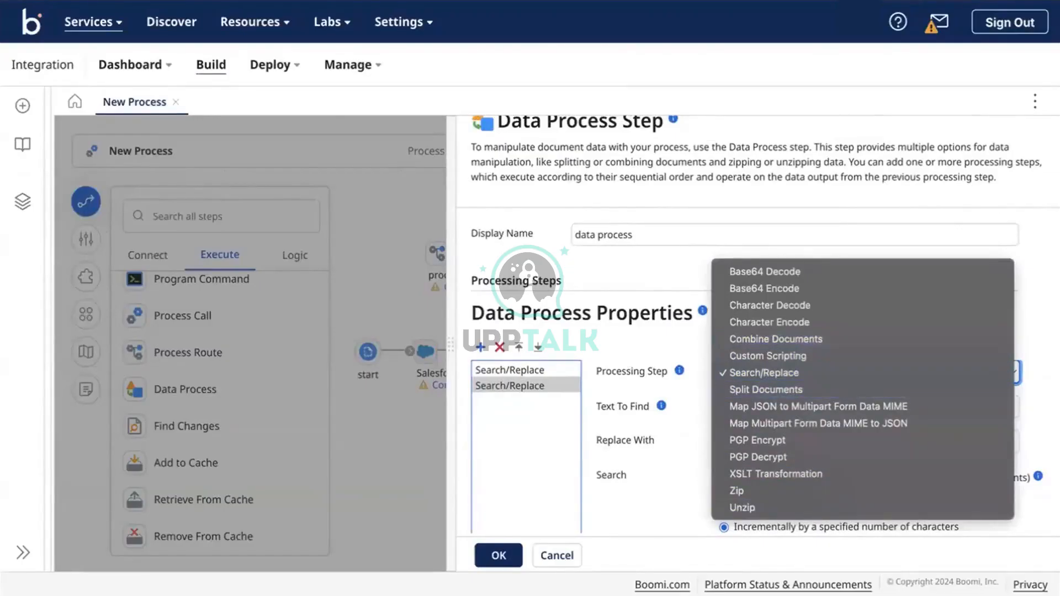
{"action": "left_click", "coordinate": [532, 463]}
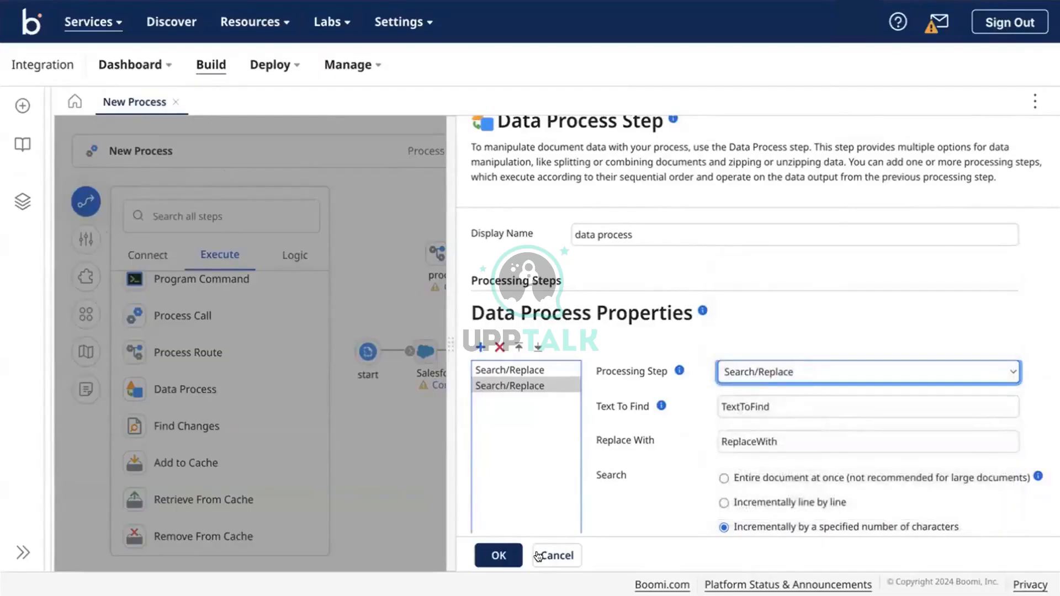
{"action": "left_click", "coordinate": [537, 554]}
{"action": "left_click", "coordinate": [645, 335]}
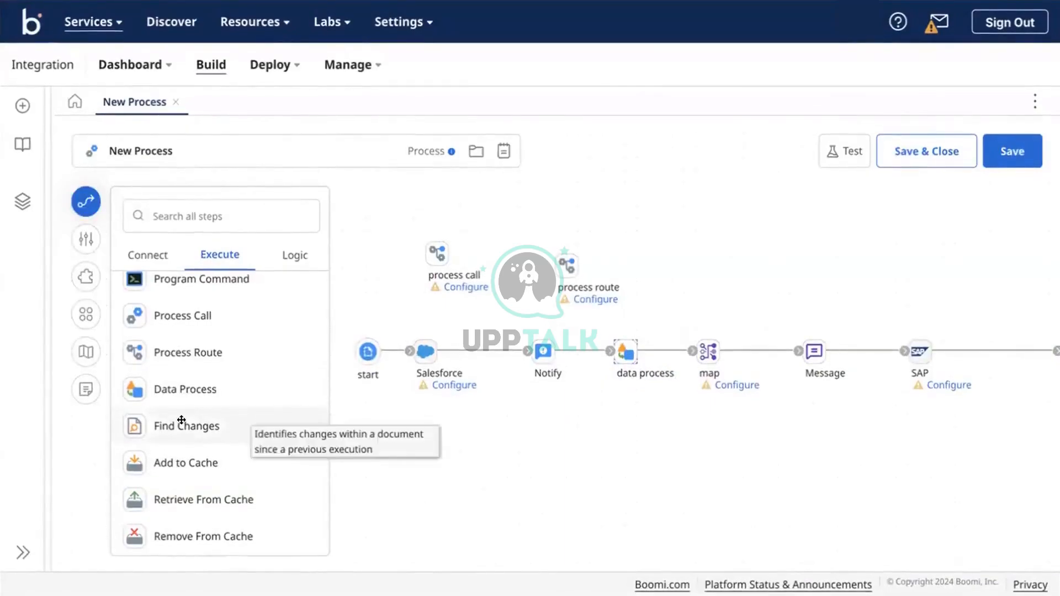
Place a Find Changes step on the canvas and inspect its Display Name field.
{"action": "left_click_drag", "start_coordinate": [182, 420], "coordinate": [724, 267]}
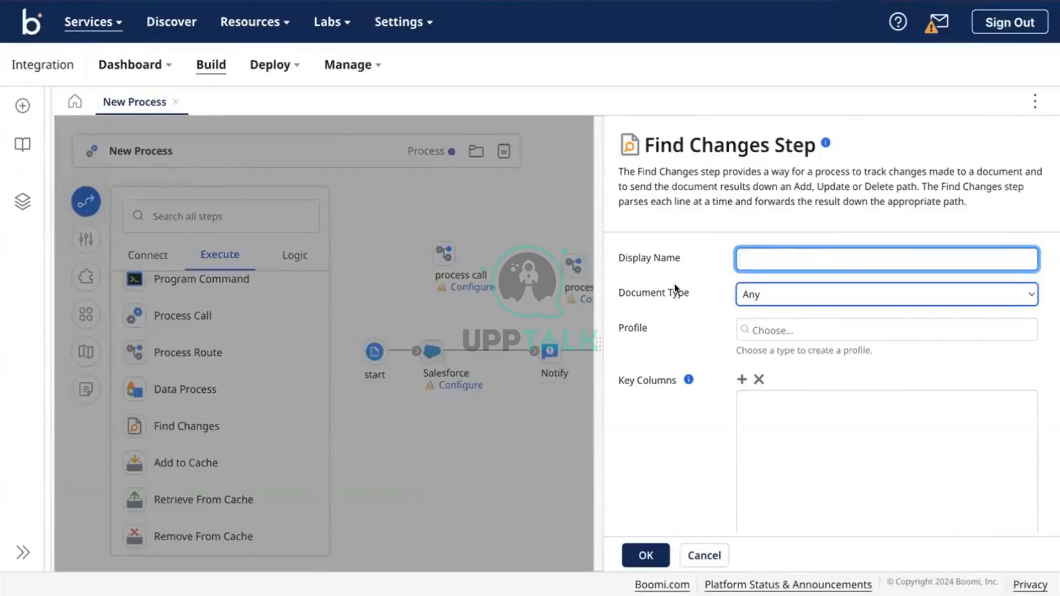
{"action": "left_click", "coordinate": [651, 175]}
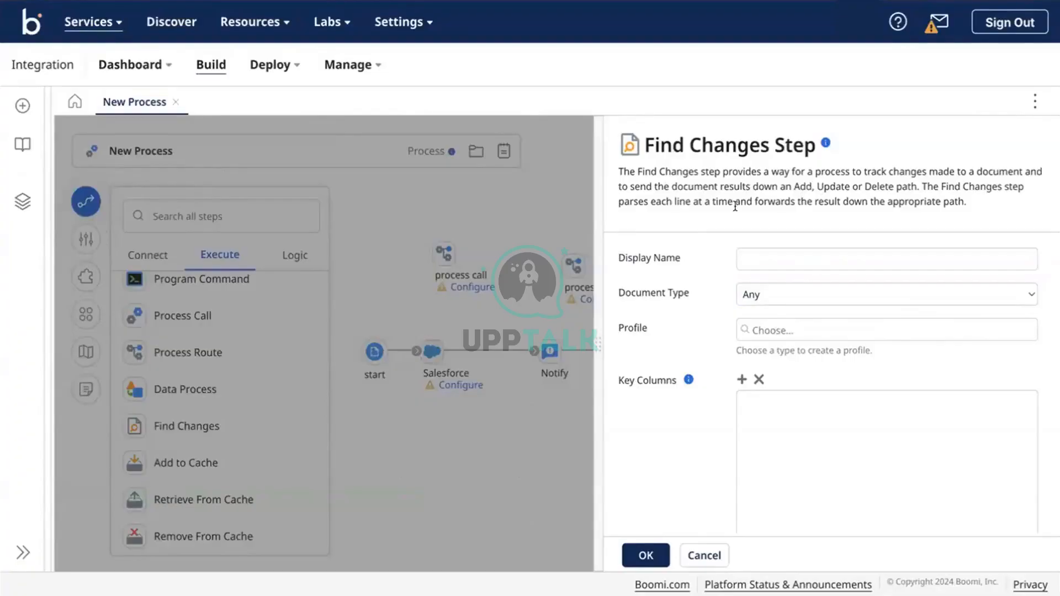
{"action": "left_click", "coordinate": [666, 259]}
{"action": "left_click", "coordinate": [829, 227]}
{"action": "scroll", "coordinate": [638, 394], "scroll_direction": "down", "scroll_amount": 1}
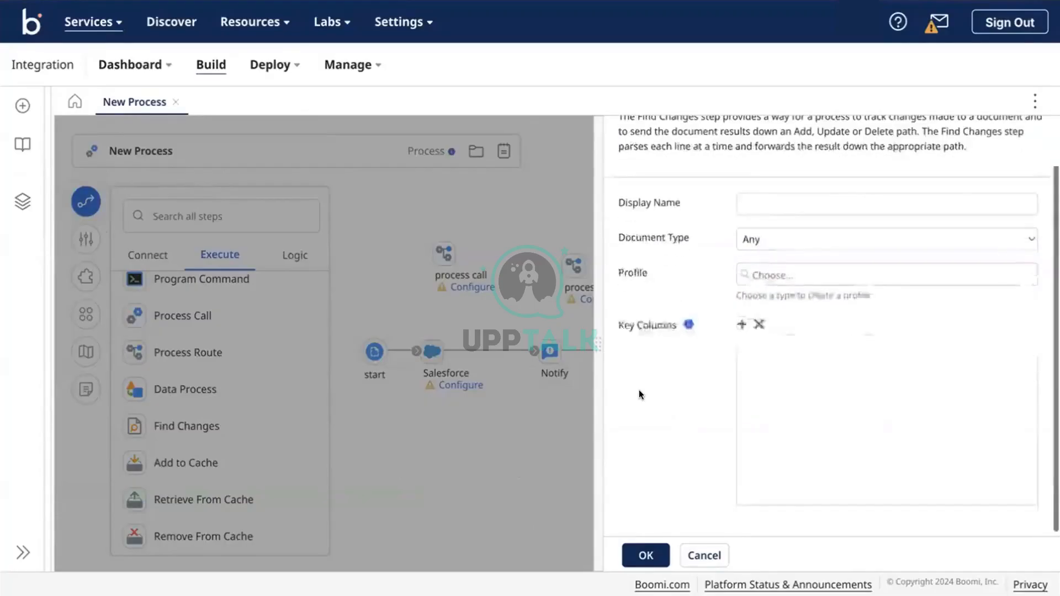
{"action": "scroll", "coordinate": [638, 394], "scroll_direction": "up", "scroll_amount": 1}
{"action": "left_click", "coordinate": [654, 252]}
{"action": "scroll", "coordinate": [654, 251], "scroll_direction": "down", "scroll_amount": 1}
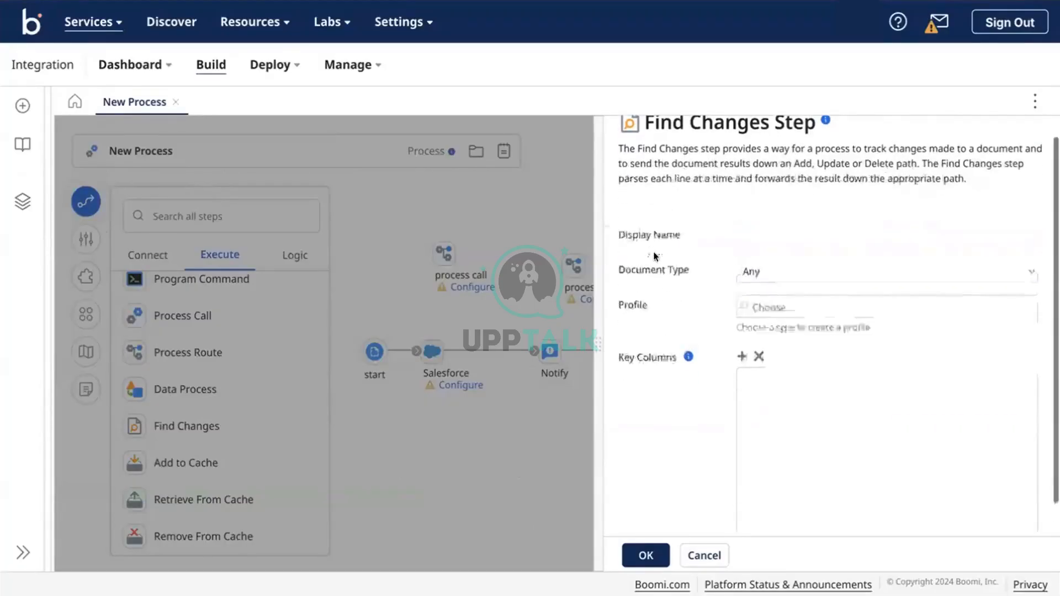
Leave the Find Changes Document Type at Any and close its settings.
{"action": "left_click", "coordinate": [667, 270]}
{"action": "left_click", "coordinate": [724, 274]}
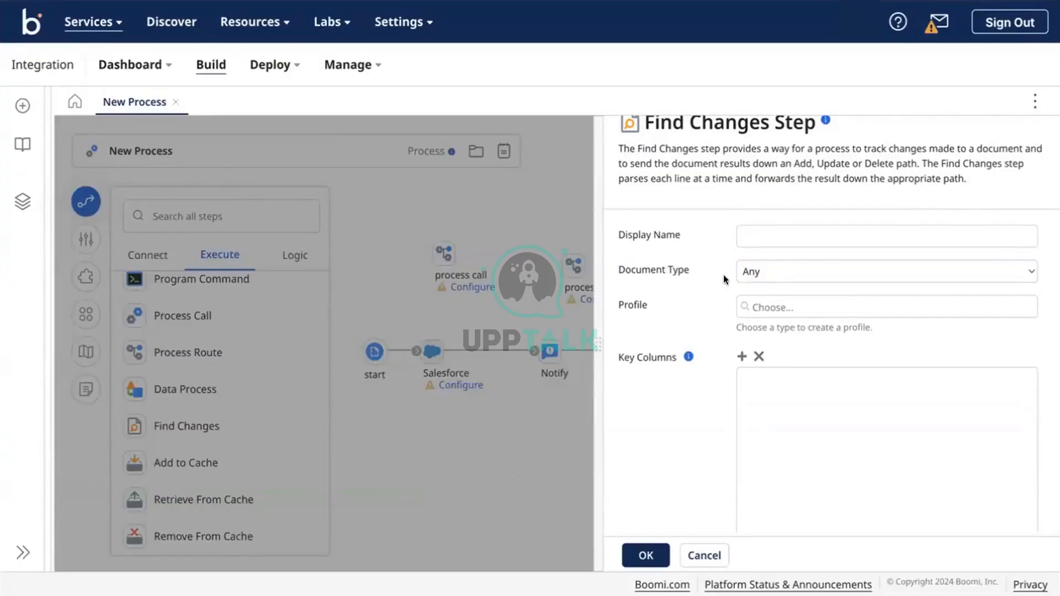
{"action": "left_click", "coordinate": [748, 273]}
{"action": "left_click", "coordinate": [684, 271]}
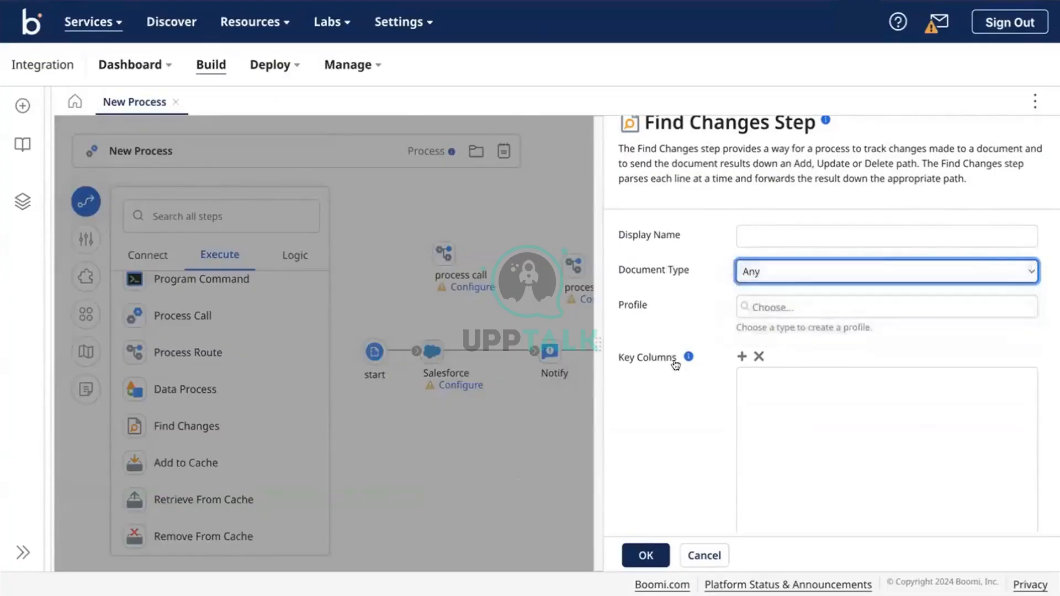
{"action": "scroll", "coordinate": [674, 360], "scroll_direction": "up", "scroll_amount": 1}
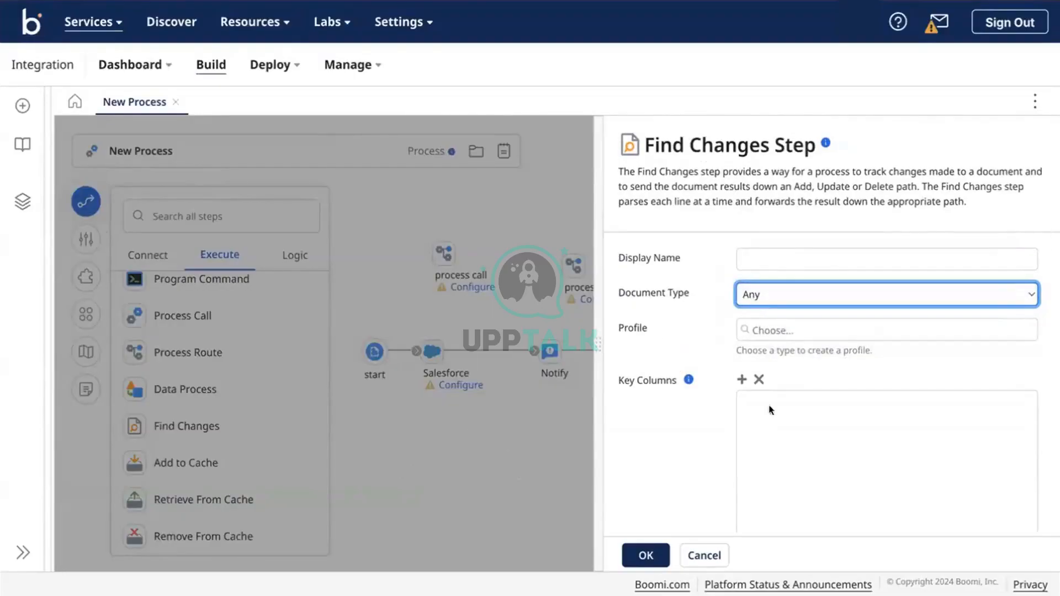
{"action": "scroll", "coordinate": [613, 369], "scroll_direction": "down", "scroll_amount": 2}
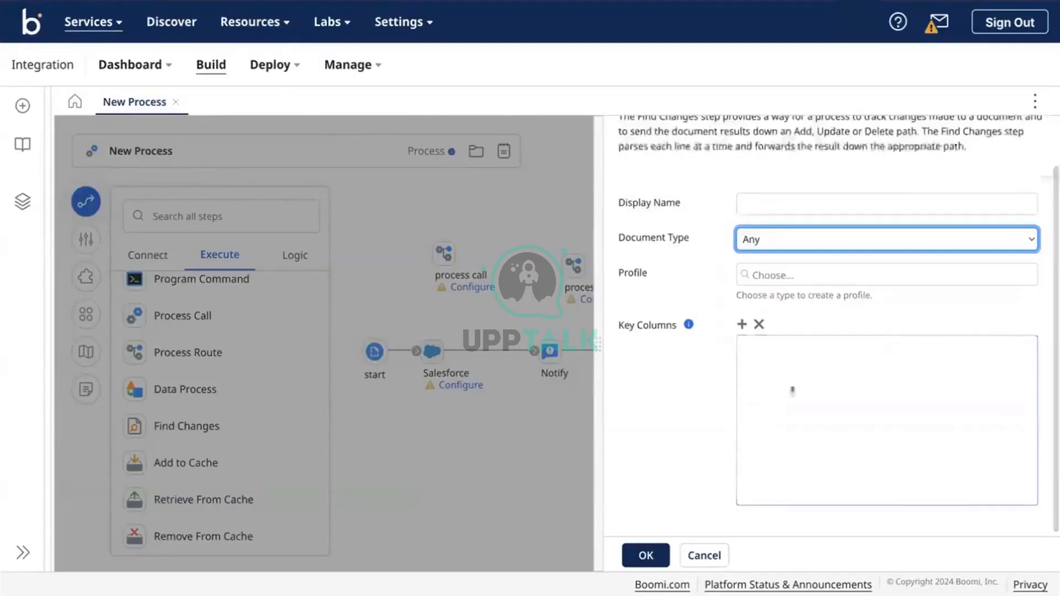
{"action": "scroll", "coordinate": [715, 231], "scroll_direction": "up", "scroll_amount": 2}
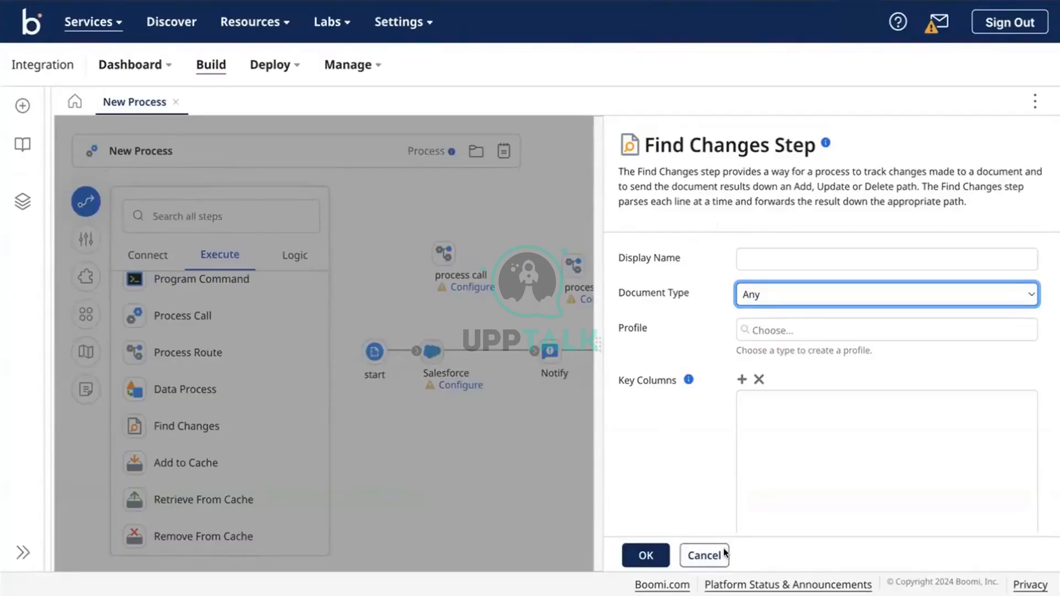
{"action": "left_click", "coordinate": [703, 555]}
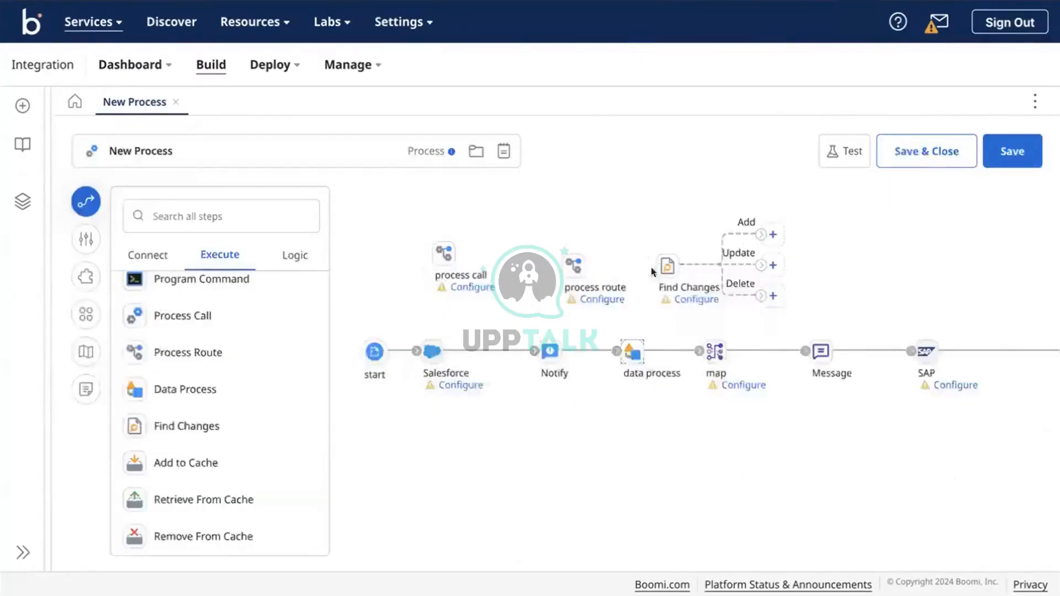
Delete the Find Changes step from the canvas and confirm the removal.
{"action": "mouse_move", "coordinate": [668, 264]}
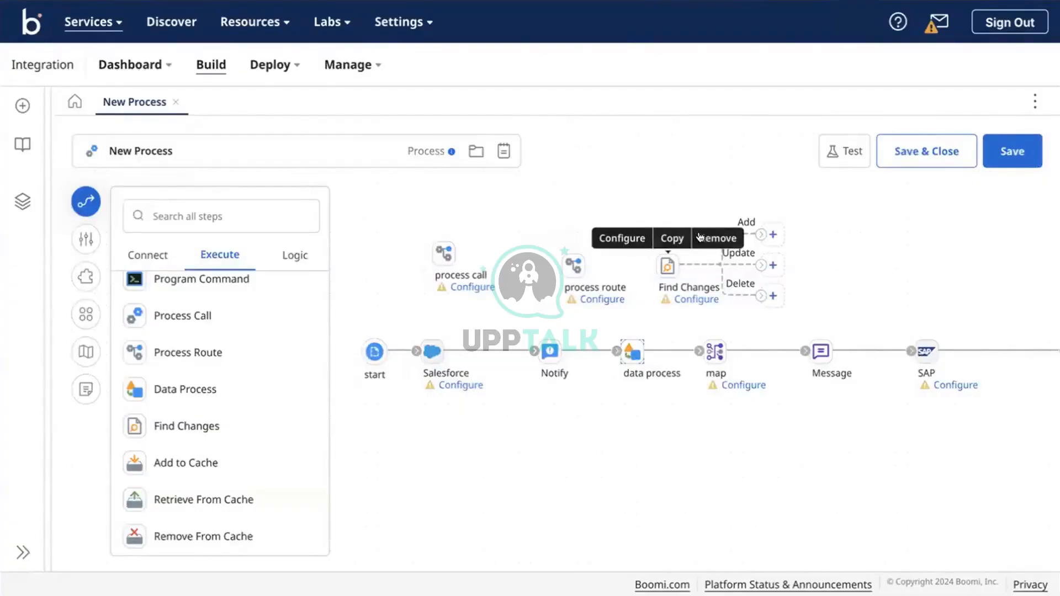
{"action": "left_click", "coordinate": [700, 237]}
{"action": "left_click", "coordinate": [645, 337]}
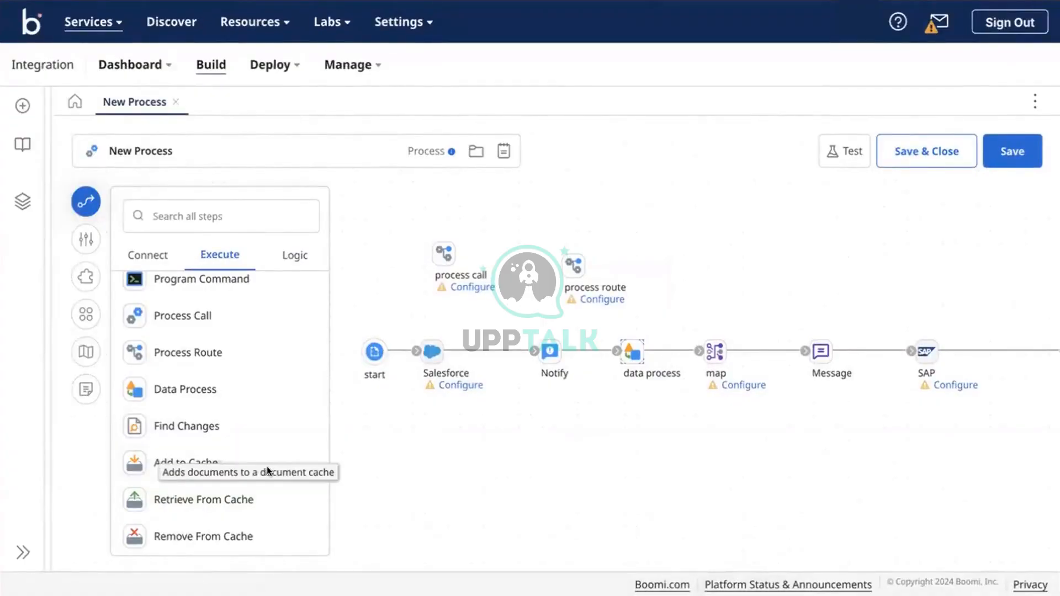
{"action": "mouse_move", "coordinate": [491, 260]}
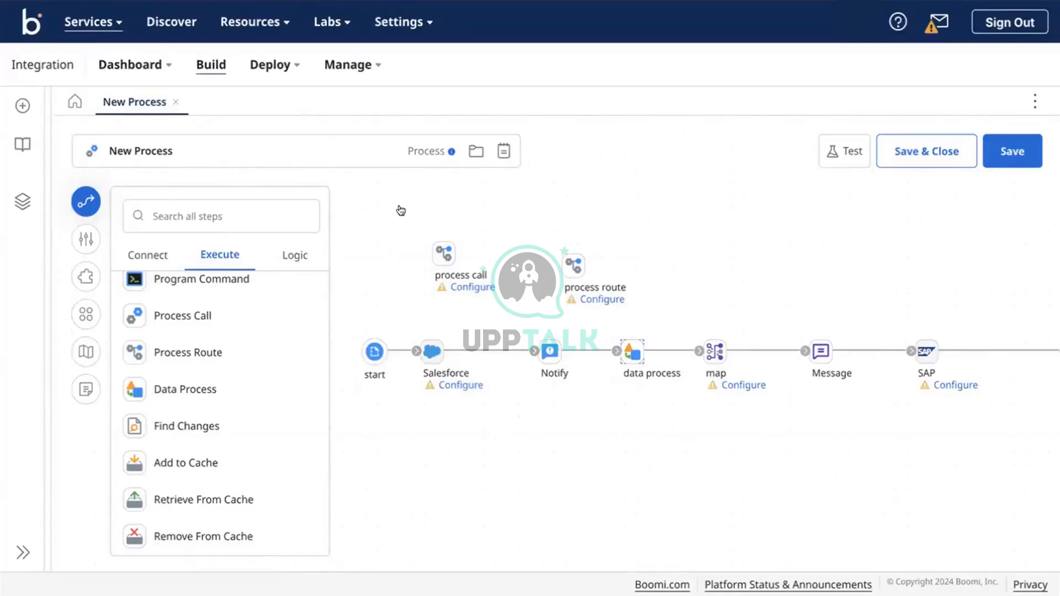
Add the line 'Amazon -- > Orders -> database' below the Sap line in the training notes.
{"action": "key", "text": "ctrl+Tab"}
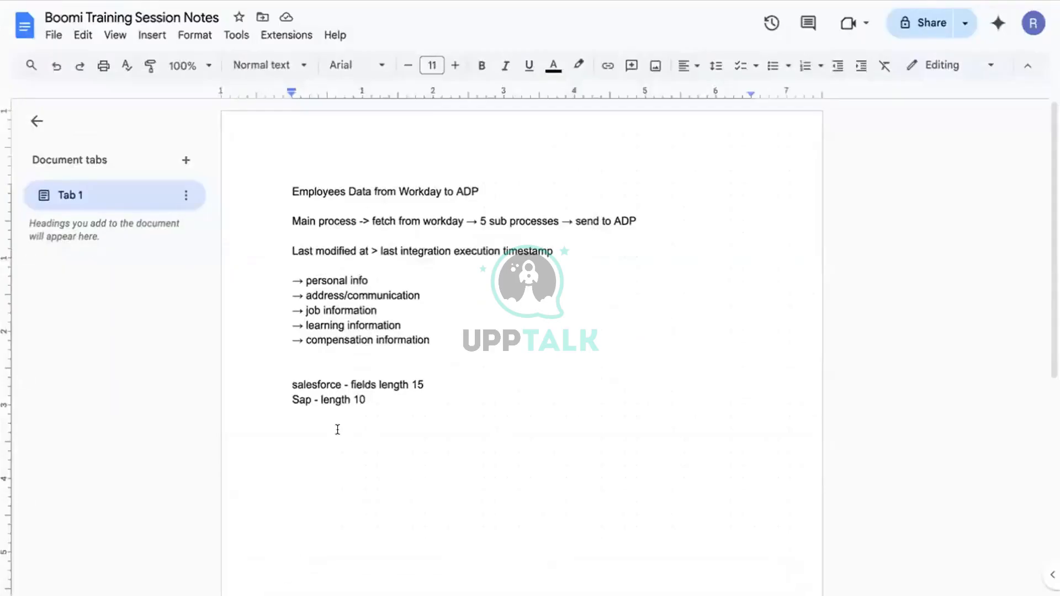
{"action": "left_click", "coordinate": [337, 429]}
{"action": "key", "text": "Return"}
{"action": "key", "text": "Return"}
{"action": "type", "text": "Orders"}
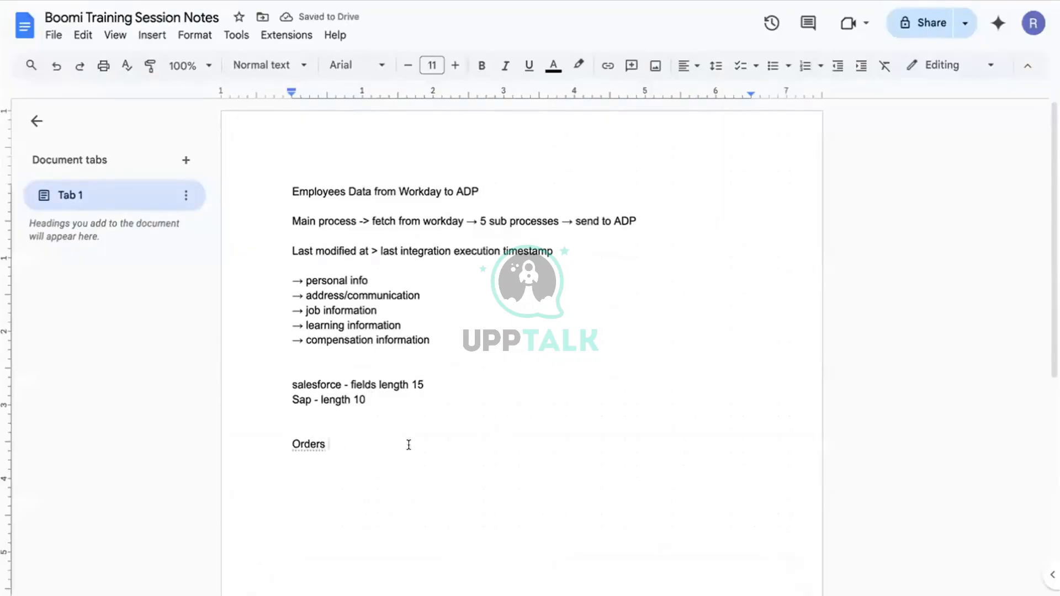
{"action": "key", "text": "Left"}
{"action": "key", "text": "Left"}
{"action": "key", "text": "Left"}
{"action": "key", "text": "Left"}
{"action": "key", "text": "Left"}
{"action": "key", "text": "Left"}
{"action": "key", "text": "Left"}
{"action": "type", "text": "ec"}
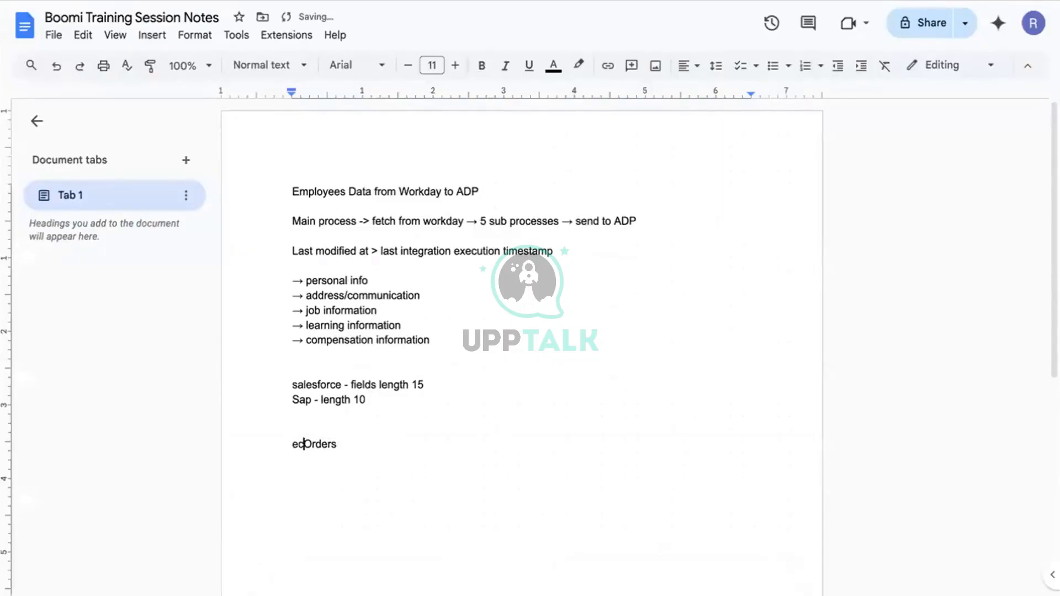
{"action": "key", "text": "BackSpace"}
{"action": "key", "text": "BackSpace"}
{"action": "type", "text": "Amazon -"}
{"action": "type", "text": "- >"}
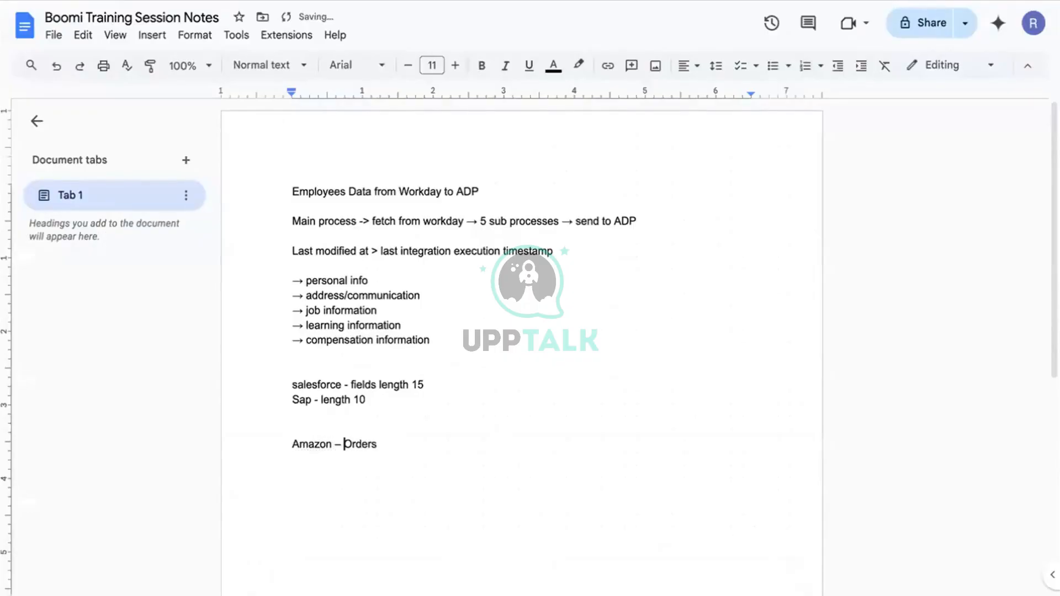
{"action": "key", "text": "Right"}
{"action": "key", "text": "Right"}
{"action": "key", "text": "Right"}
{"action": "key", "text": "Right"}
{"action": "key", "text": "Right"}
{"action": "key", "text": "Right"}
{"action": "type", "text": "-> da"}
{"action": "type", "text": "tabase"}
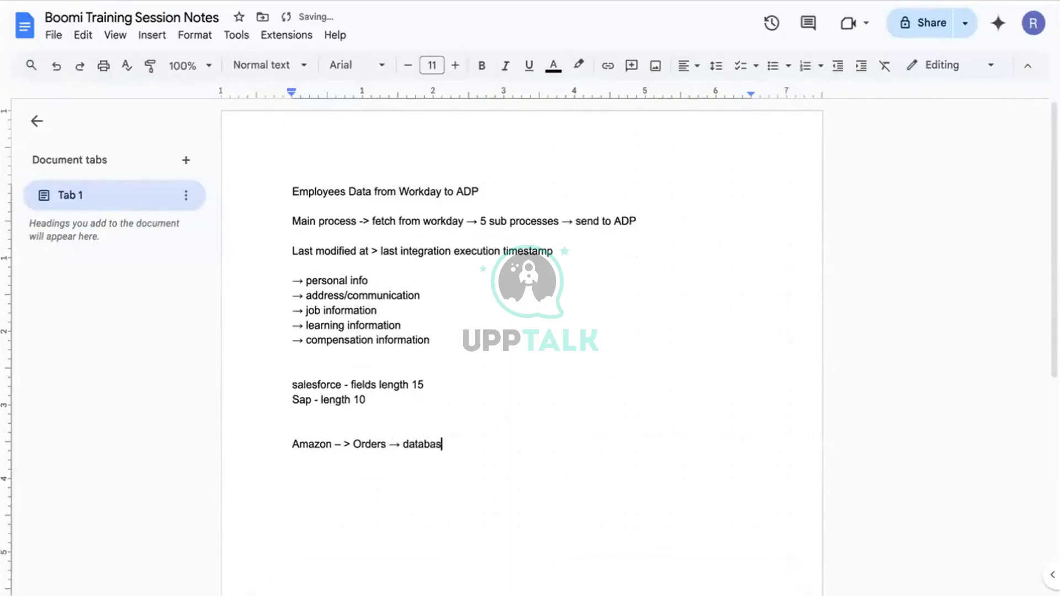
{"action": "left_click", "coordinate": [362, 444]}
Add a 'currency rates conversion -->' line beneath the Amazon line, fixing typos.
{"action": "key", "text": "Return"}
{"action": "type", "text": "currency rates "}
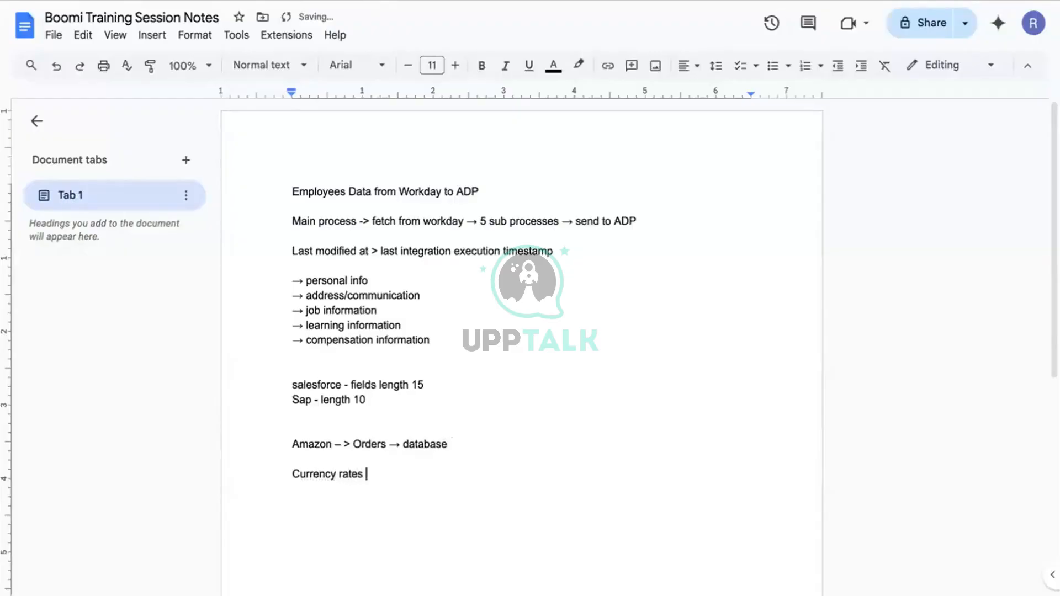
{"action": "type", "text": "--> st"}
{"action": "key", "text": "BackSpace"}
{"action": "key", "text": "BackSpace"}
{"action": "left_click", "coordinate": [387, 444]}
{"action": "left_click", "coordinate": [361, 473]}
{"action": "type", "text": "conversion and"}
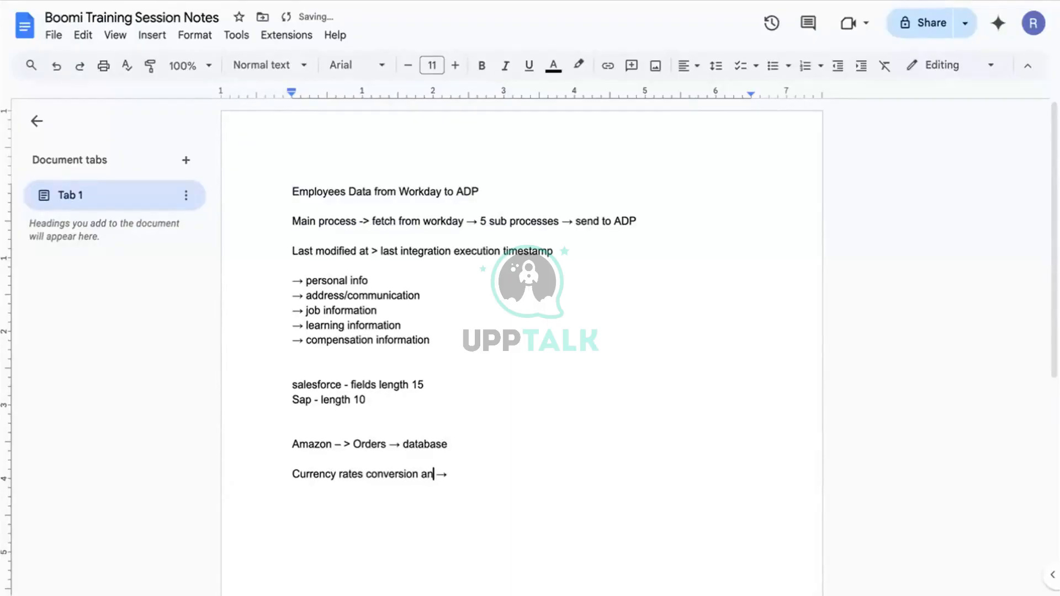
{"action": "key", "text": "BackSpace"}
{"action": "key", "text": "BackSpace"}
{"action": "key", "text": "BackSpace"}
{"action": "key", "text": "Right"}
Insert '$' after Orders on the Amazon line.
{"action": "left_click", "coordinate": [386, 445]}
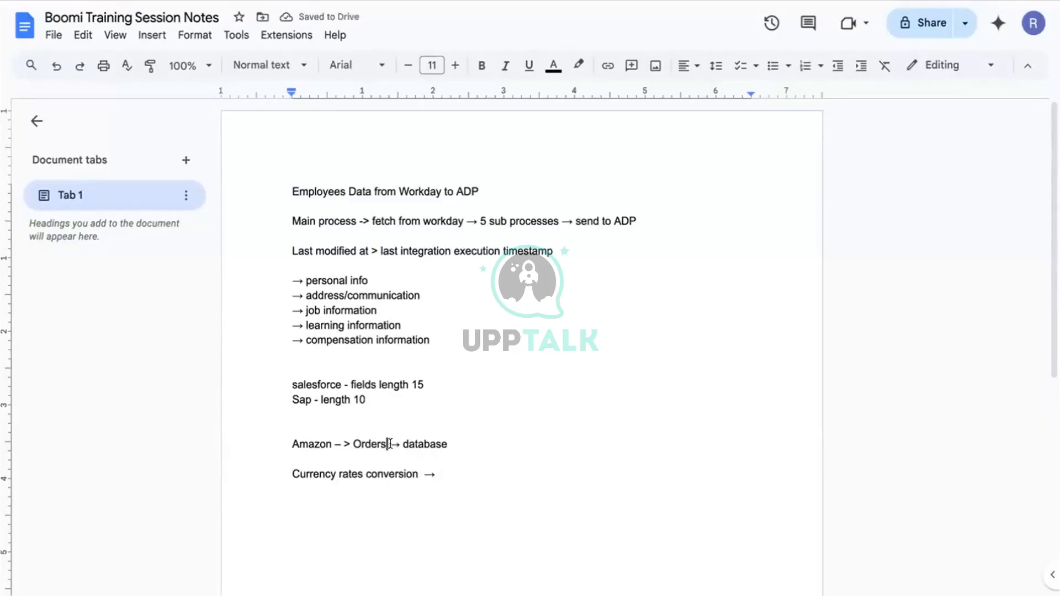
{"action": "type", "text": "$"}
{"action": "left_click", "coordinate": [336, 457]}
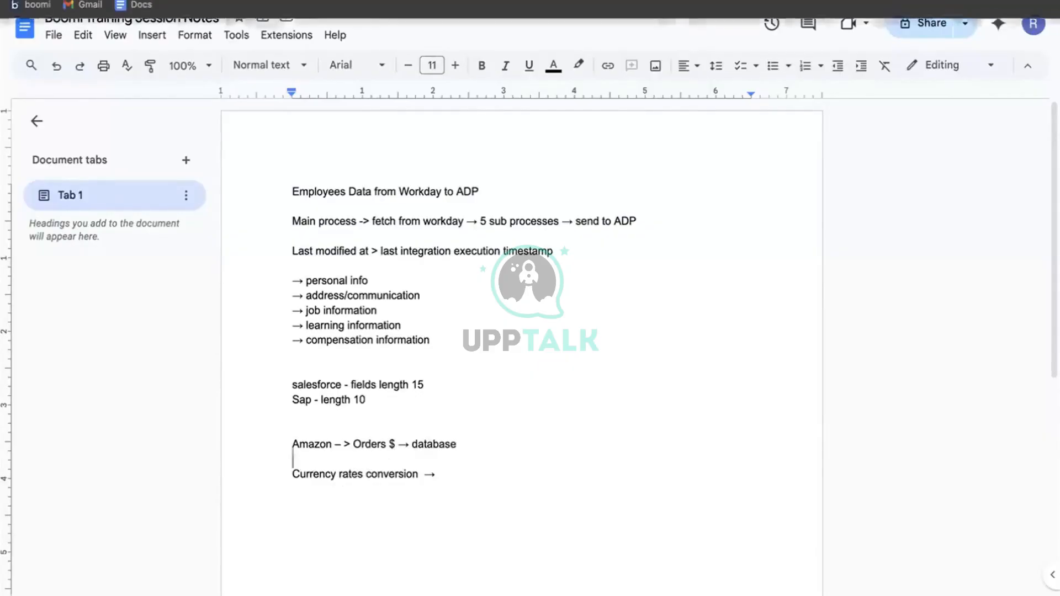
{"action": "left_click", "coordinate": [276, 1]}
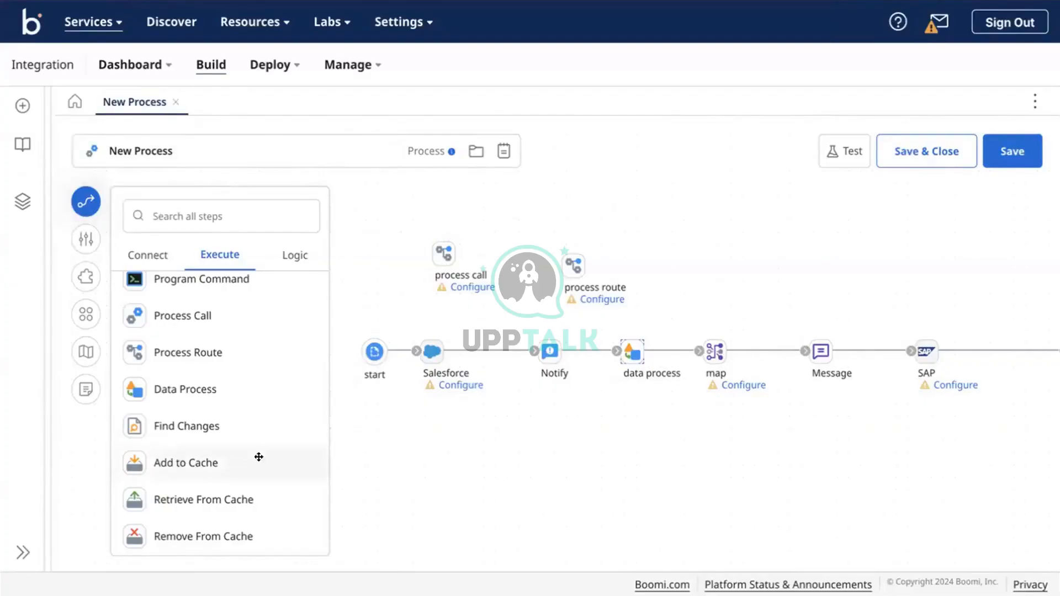
Drop an Add to Cache step on the canvas, discard the new document cache, and accept the step.
{"action": "left_click_drag", "start_coordinate": [186, 466], "coordinate": [406, 436]}
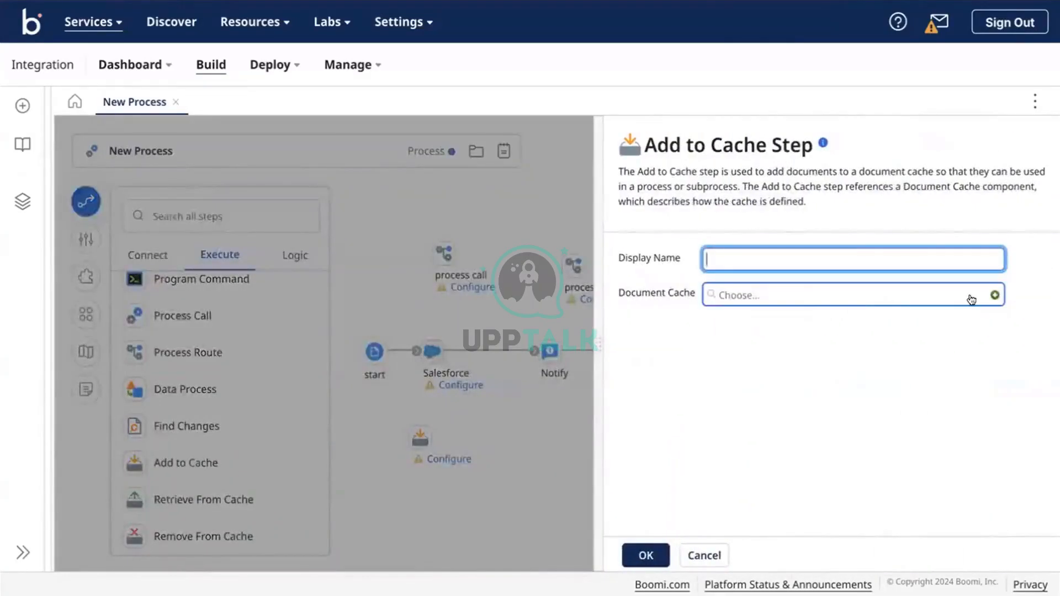
{"action": "left_click", "coordinate": [995, 295]}
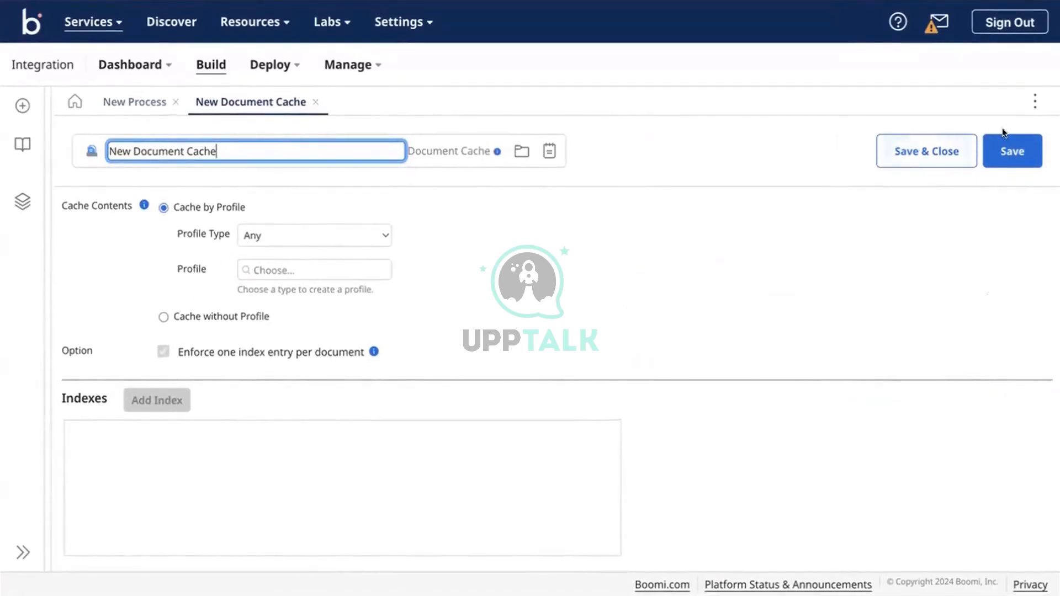
{"action": "left_click", "coordinate": [315, 102]}
{"action": "left_click", "coordinate": [650, 353]}
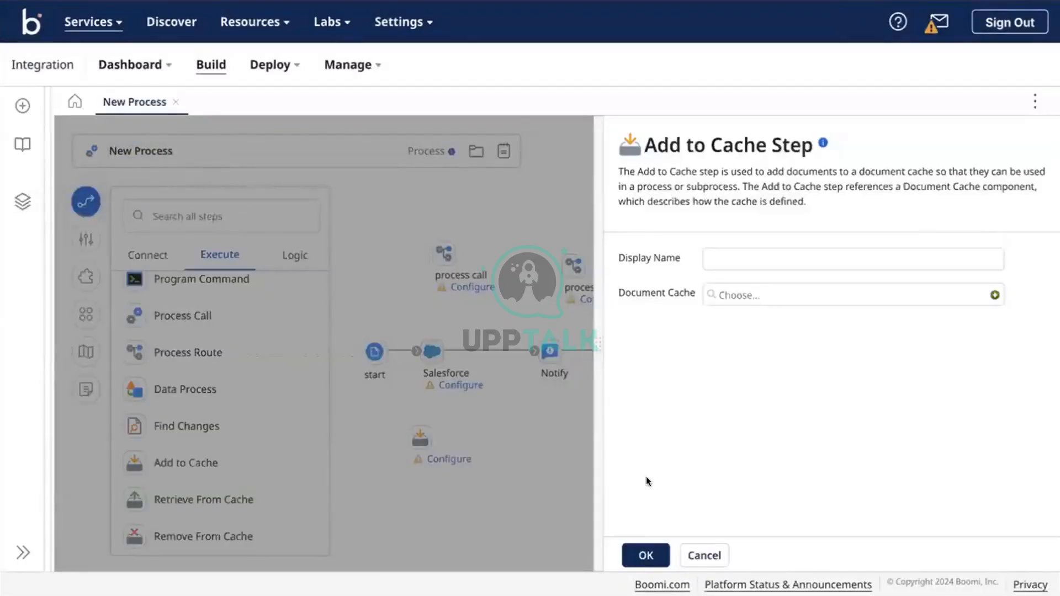
{"action": "left_click", "coordinate": [646, 555]}
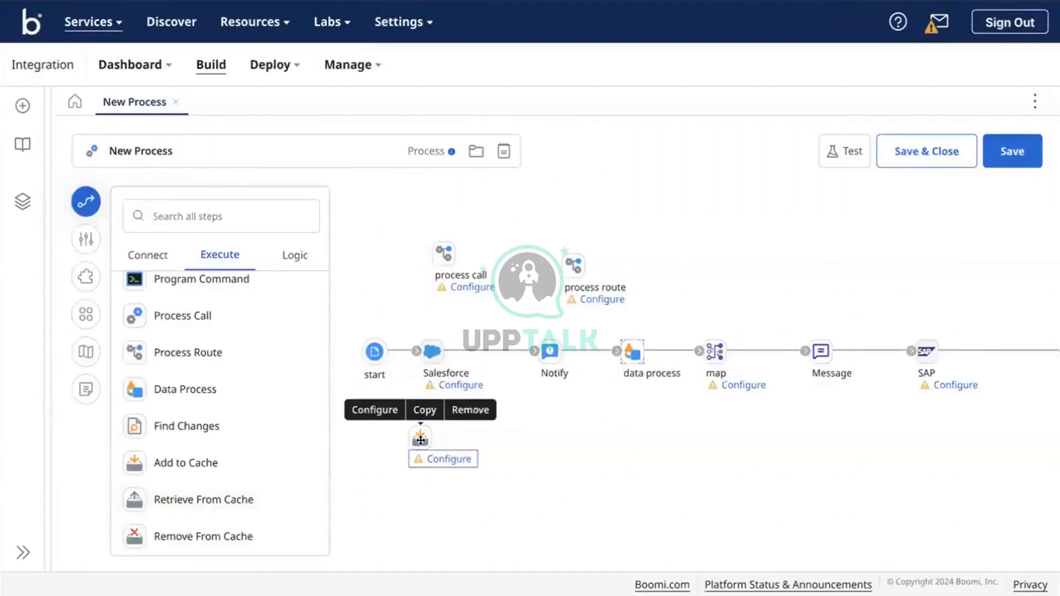
Move the cache step to the upper right, then add Retrieve From Cache and Remove From Cache steps.
{"action": "left_click_drag", "start_coordinate": [422, 438], "coordinate": [728, 271]}
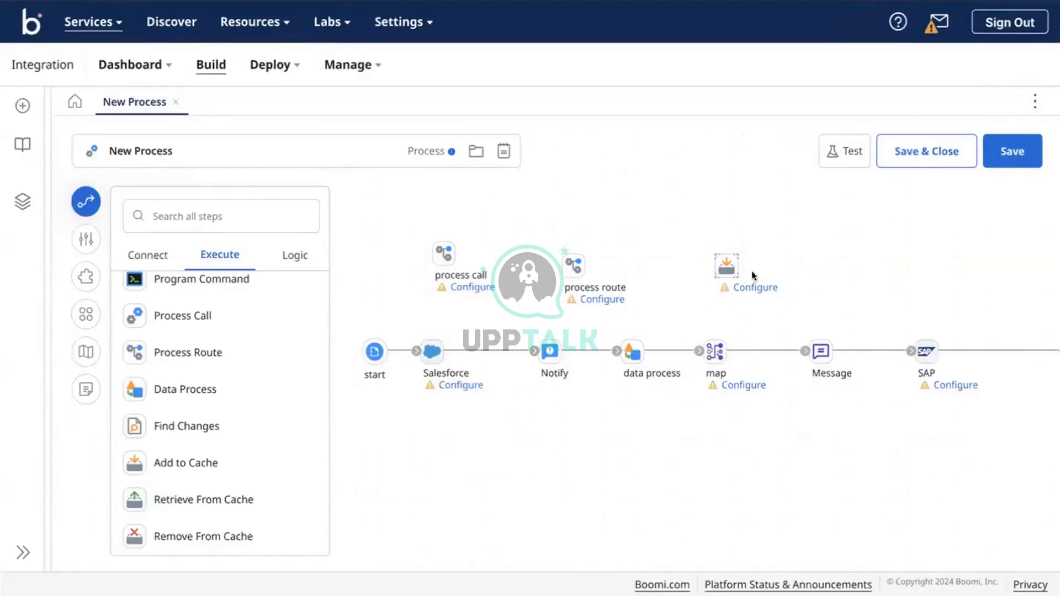
{"action": "left_click_drag", "start_coordinate": [208, 498], "coordinate": [699, 413]}
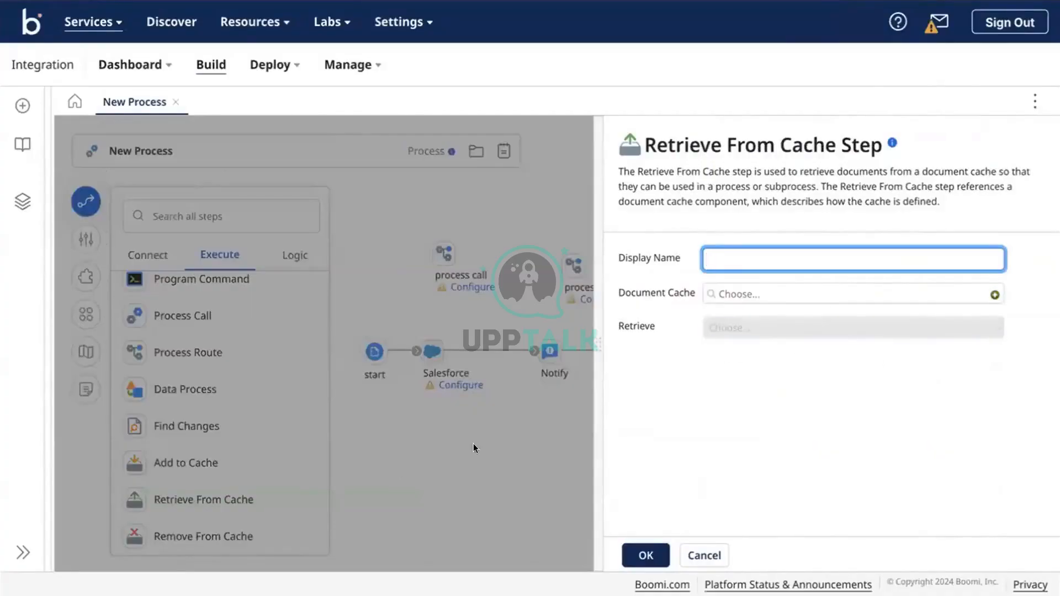
{"action": "left_click", "coordinate": [647, 557]}
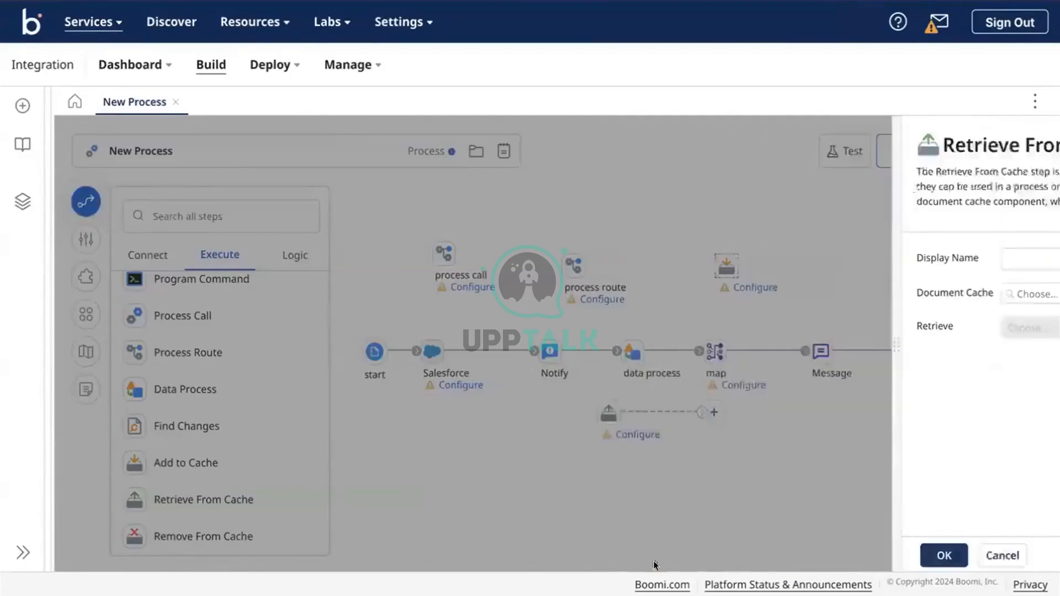
{"action": "left_click_drag", "start_coordinate": [257, 529], "coordinate": [594, 480]}
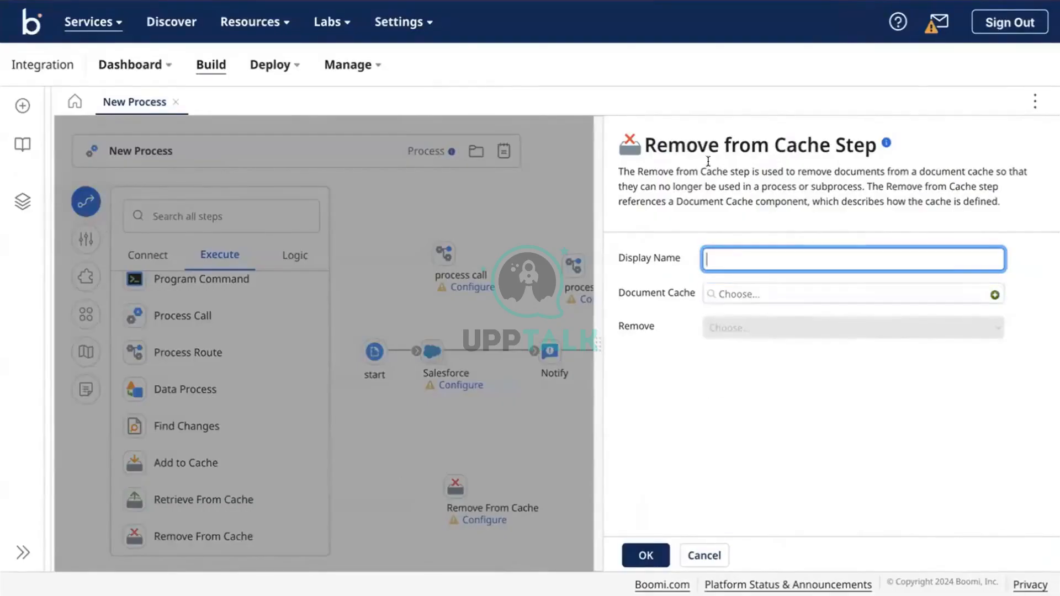
{"action": "left_click", "coordinate": [635, 554]}
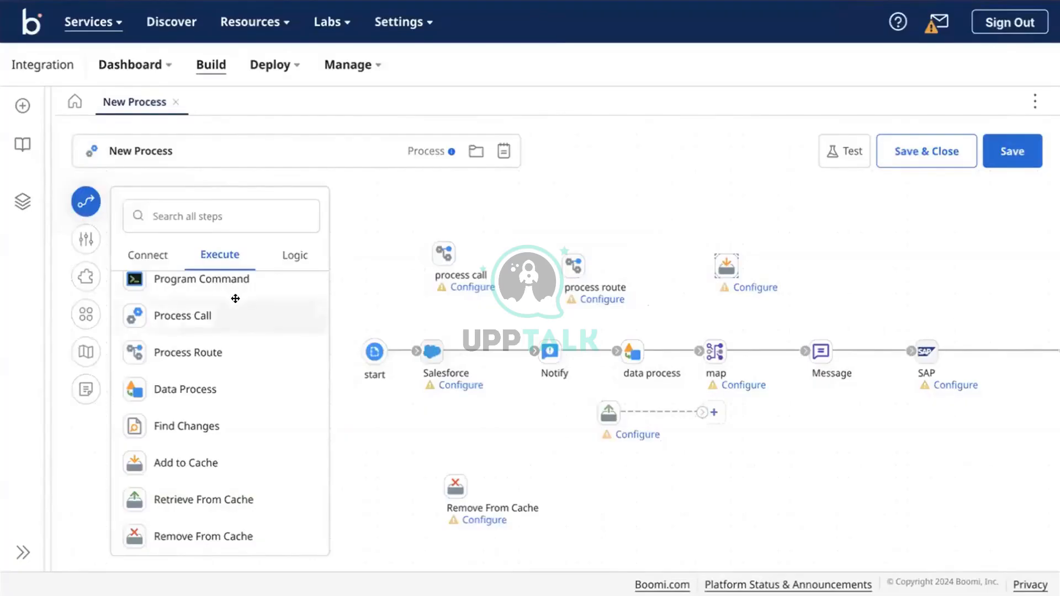
Reposition the retrieve and cache steps and remove the Remove From Cache step.
{"action": "scroll", "coordinate": [234, 298], "scroll_direction": "up", "scroll_amount": 3}
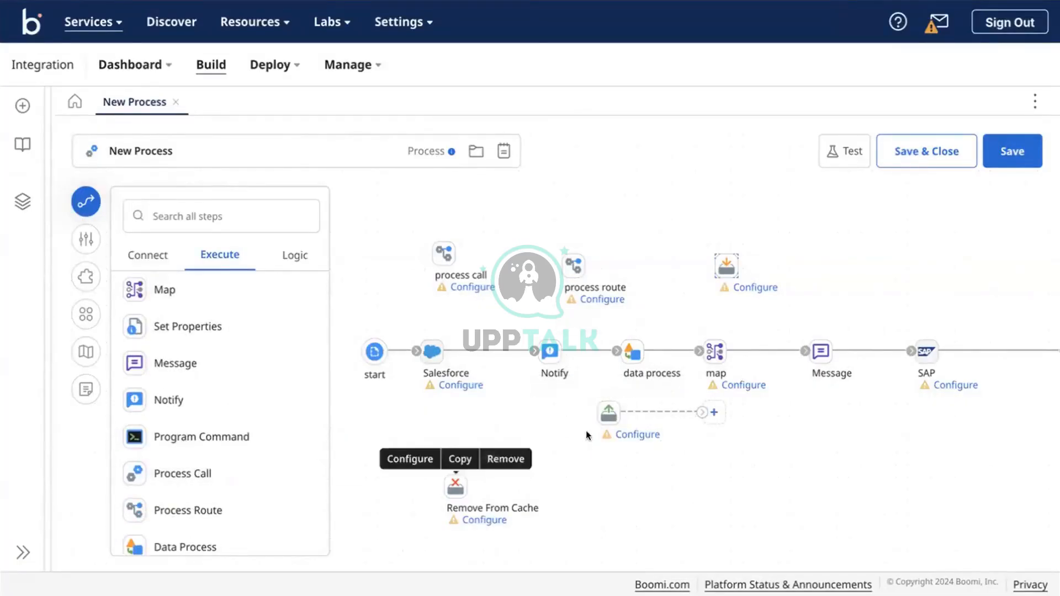
{"action": "left_click_drag", "start_coordinate": [605, 425], "coordinate": [571, 511]}
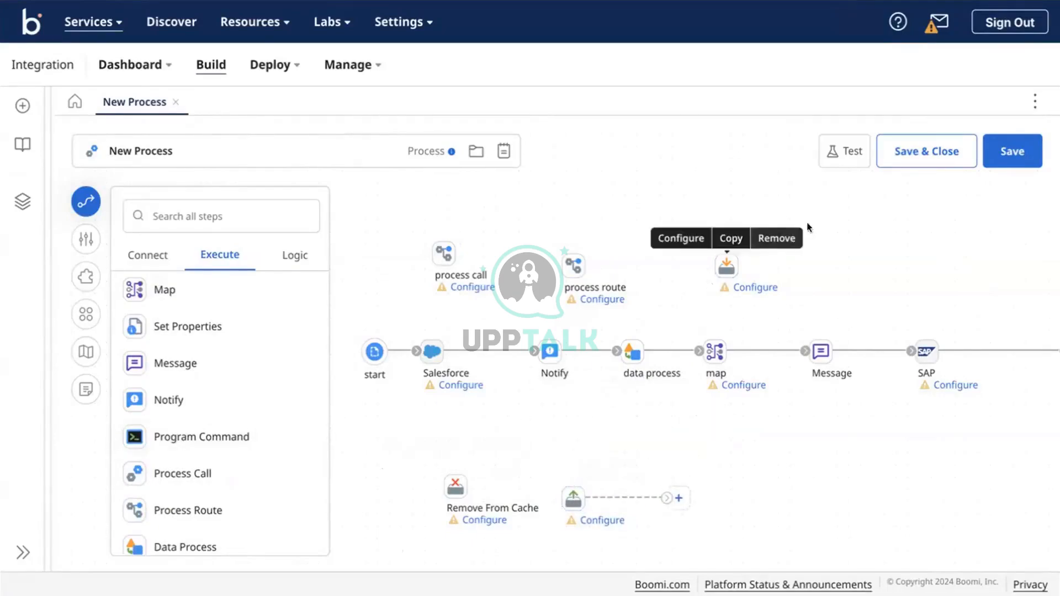
{"action": "left_click_drag", "start_coordinate": [739, 298], "coordinate": [751, 253]}
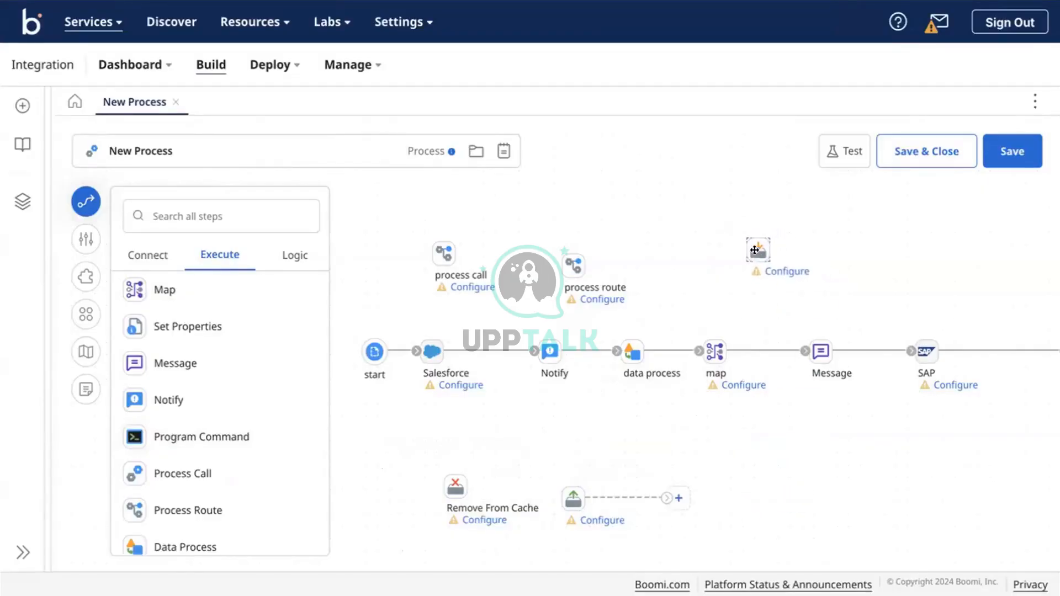
{"action": "mouse_move", "coordinate": [455, 485]}
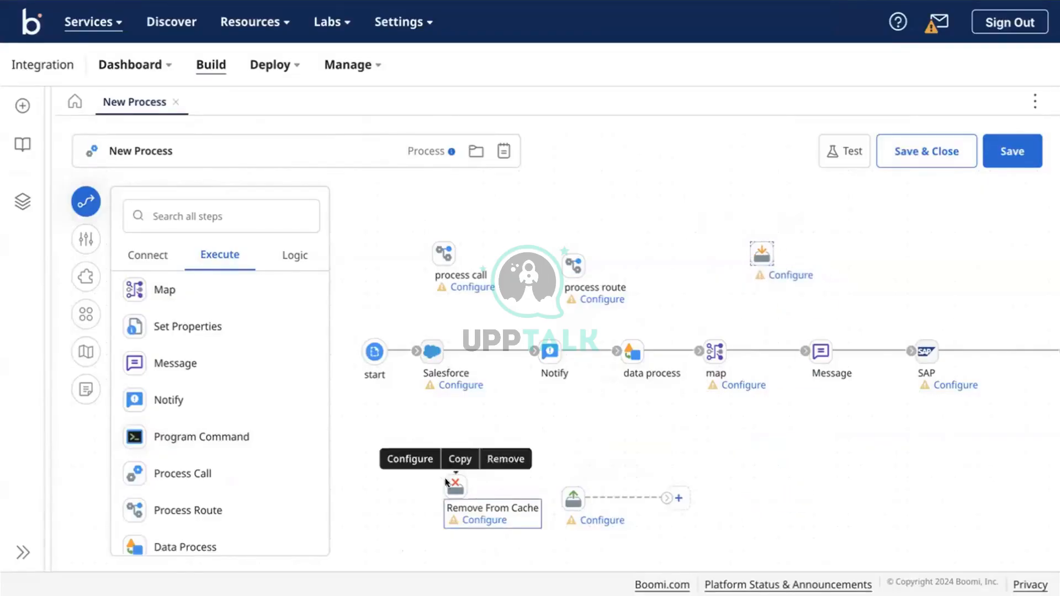
{"action": "left_click", "coordinate": [504, 460]}
Confirm deleting Remove From Cache and name the cache step 'add to cache'.
{"action": "left_click", "coordinate": [635, 338]}
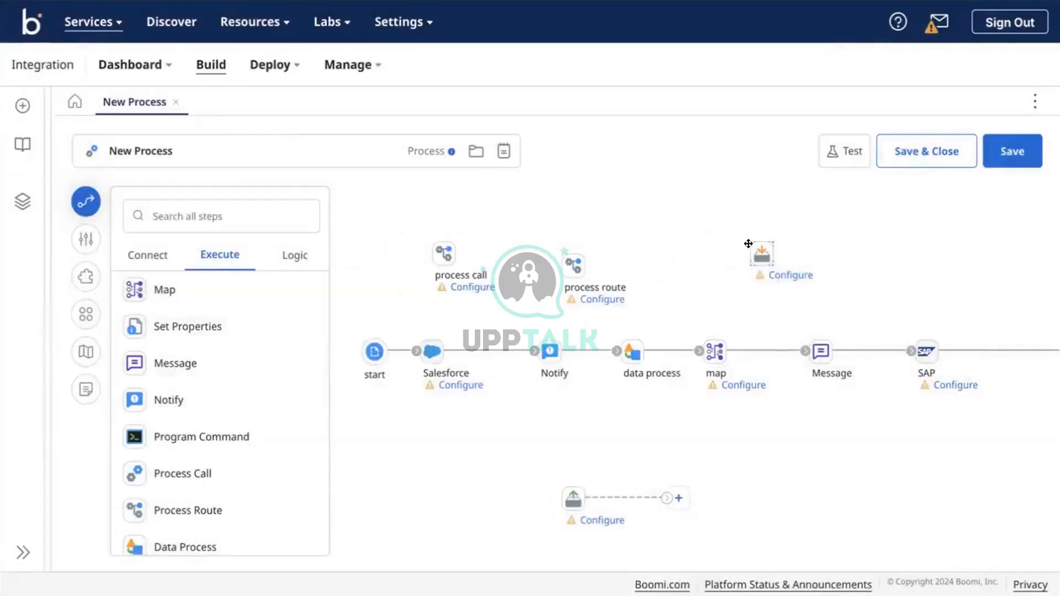
{"action": "left_click", "coordinate": [789, 275]}
{"action": "type", "text": "ad"}
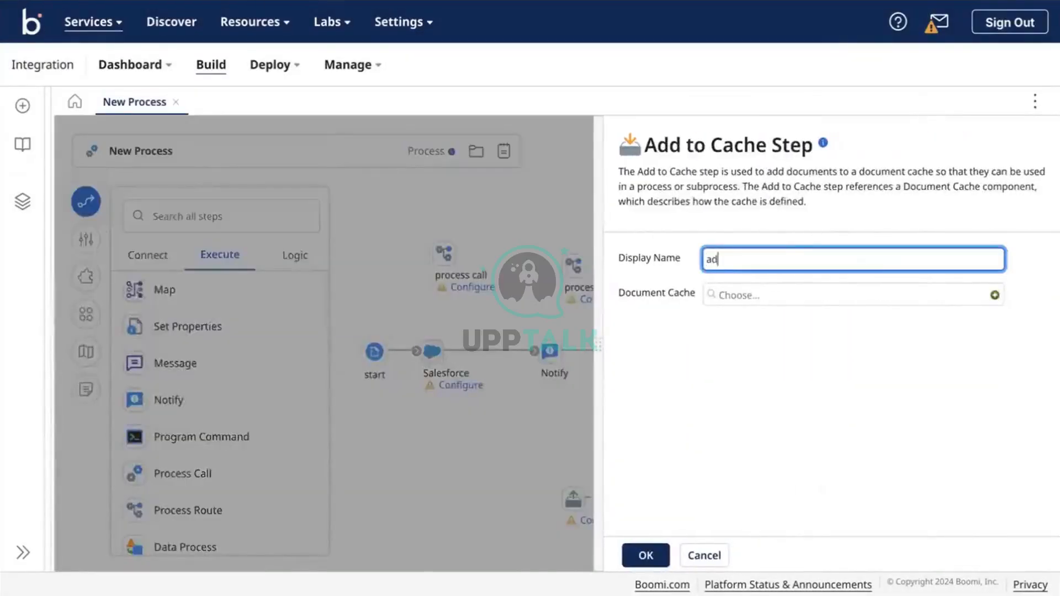
{"action": "type", "text": "d to cache"}
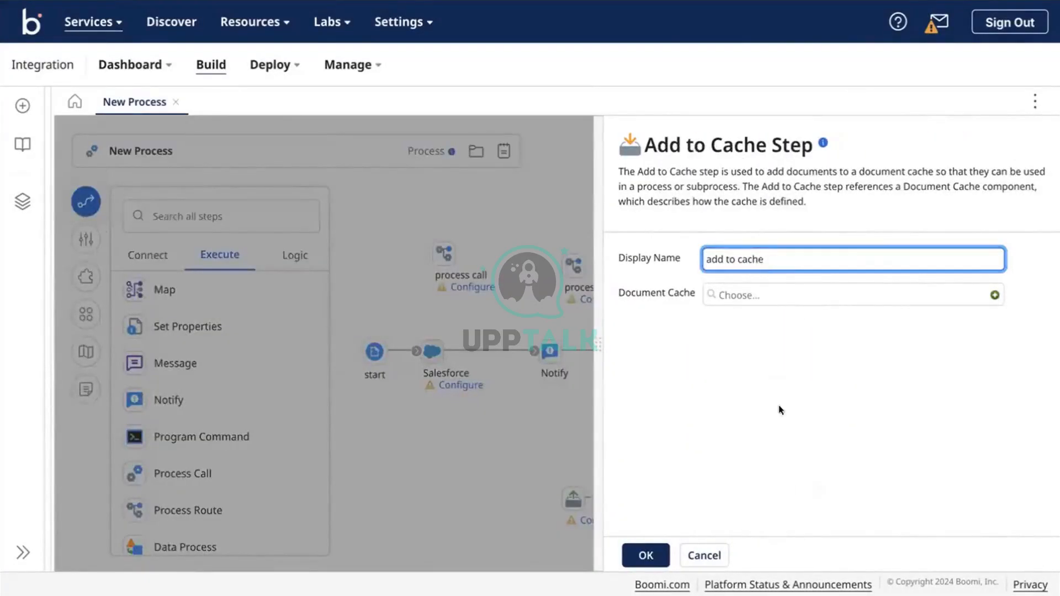
{"action": "left_click", "coordinate": [645, 556]}
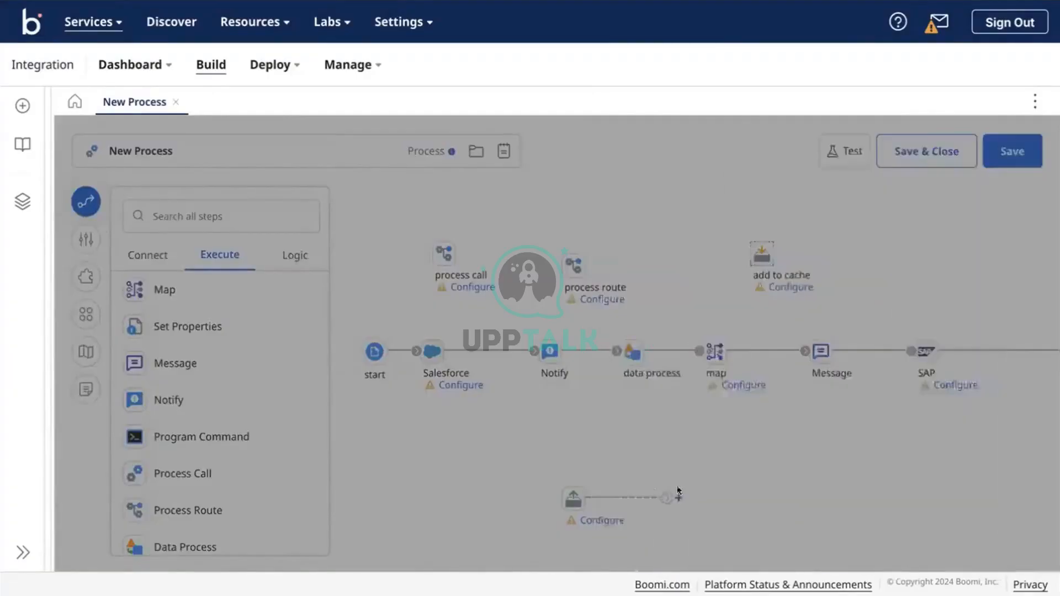
Name the Retrieve From Cache step 'retrieve from cache'.
{"action": "left_click", "coordinate": [576, 498]}
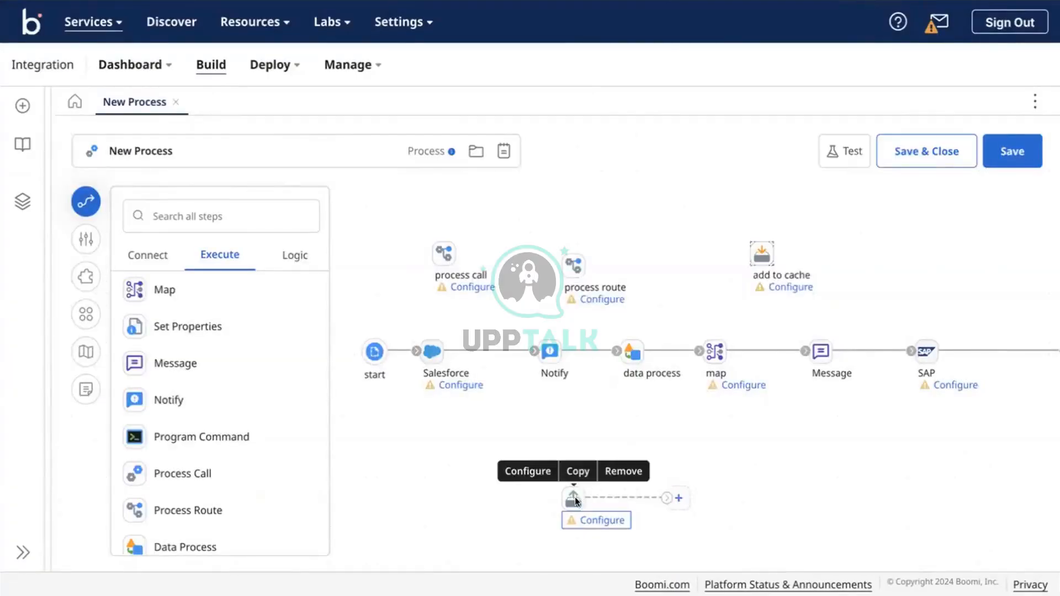
{"action": "type", "text": "ret"}
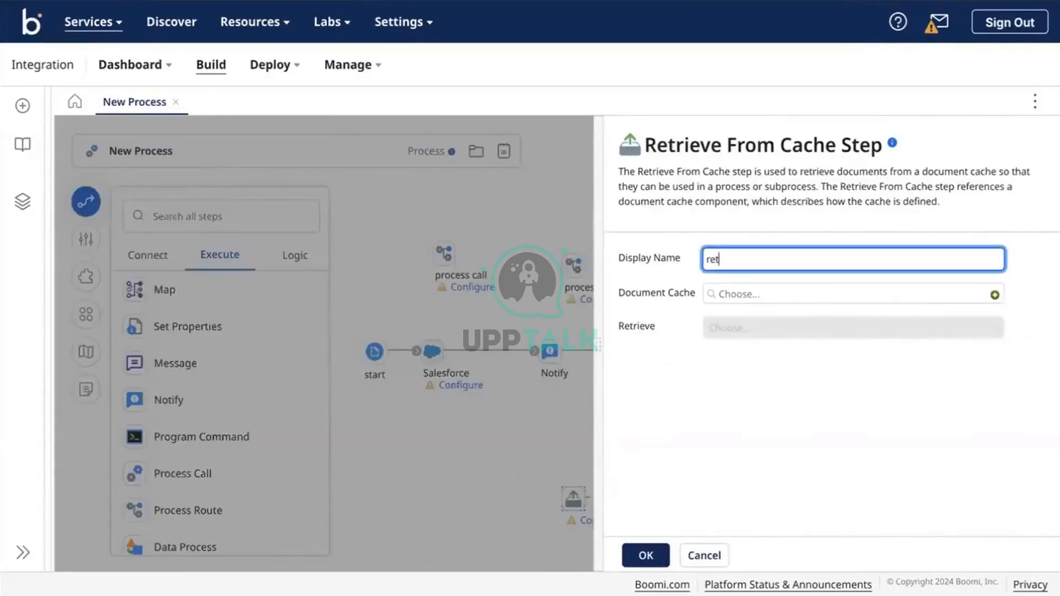
{"action": "type", "text": "rieve from cache"}
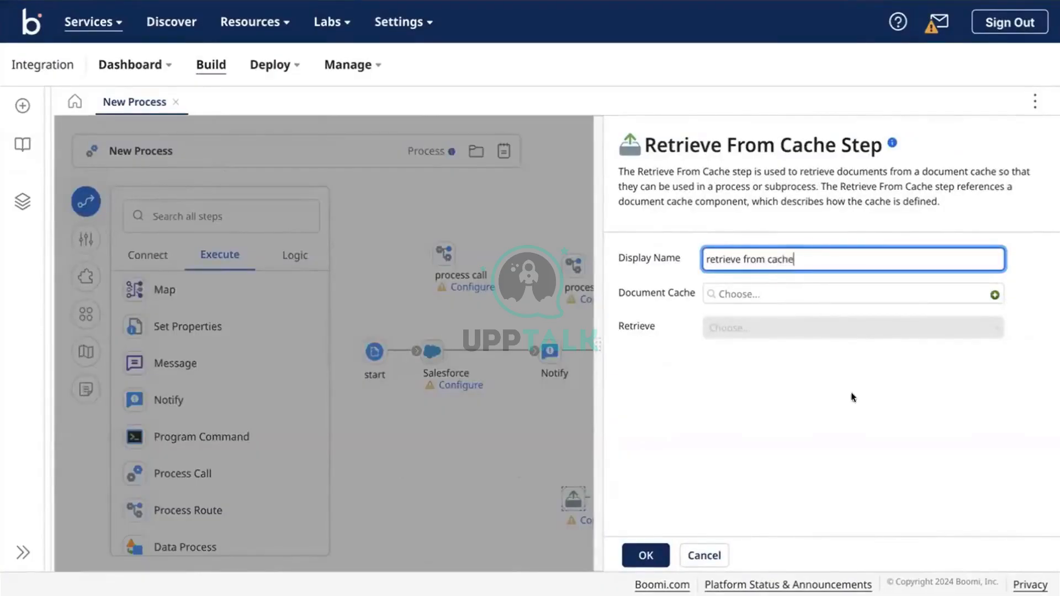
{"action": "left_click", "coordinate": [645, 554]}
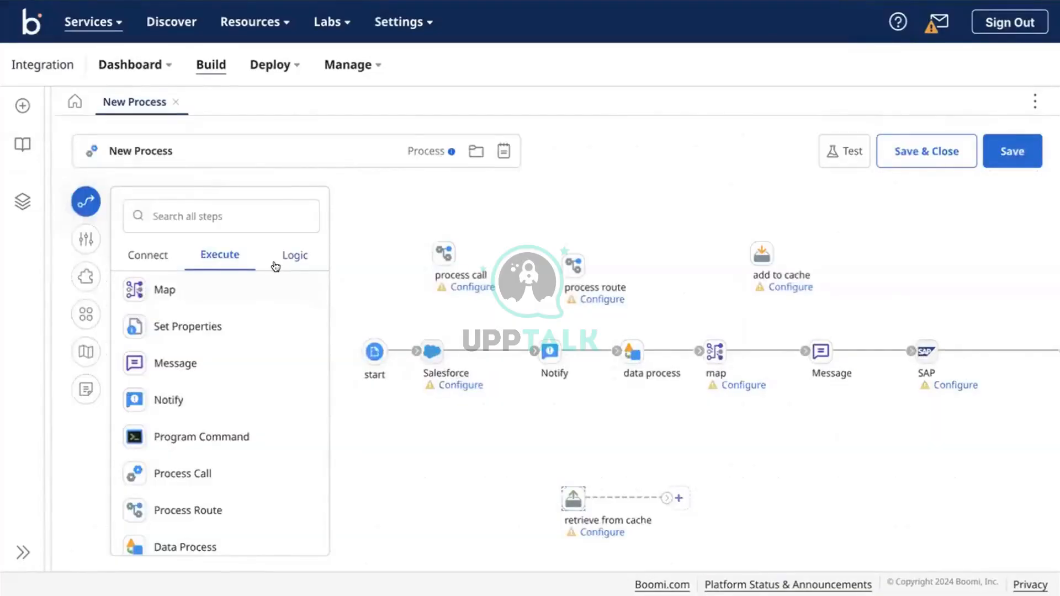
{"action": "scroll", "coordinate": [260, 346], "scroll_direction": "down", "scroll_amount": 2}
{"action": "scroll", "coordinate": [260, 347], "scroll_direction": "down", "scroll_amount": 1}
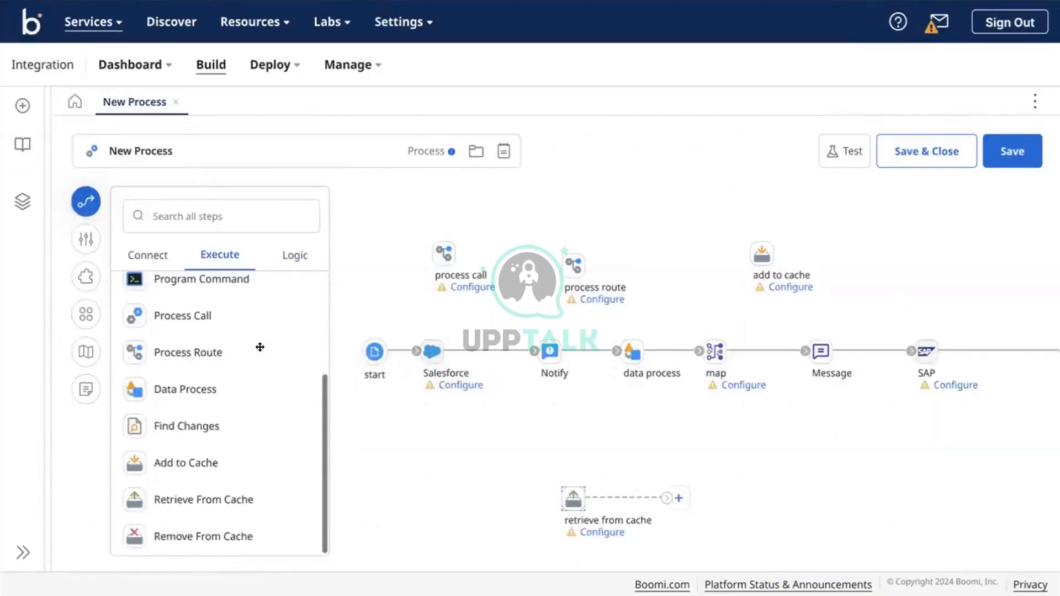
{"action": "scroll", "coordinate": [258, 346], "scroll_direction": "up", "scroll_amount": 3}
{"action": "left_click", "coordinate": [292, 255]}
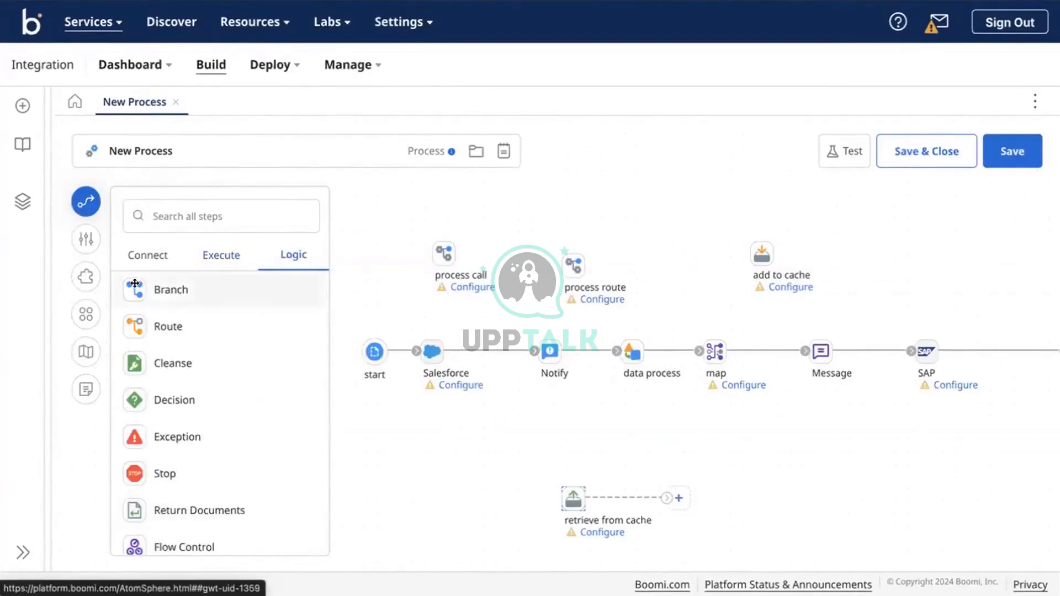
Add a Branch step with 3 branches to the canvas.
{"action": "scroll", "coordinate": [161, 337], "scroll_direction": "down", "scroll_amount": 2}
{"action": "scroll", "coordinate": [182, 320], "scroll_direction": "up", "scroll_amount": 2}
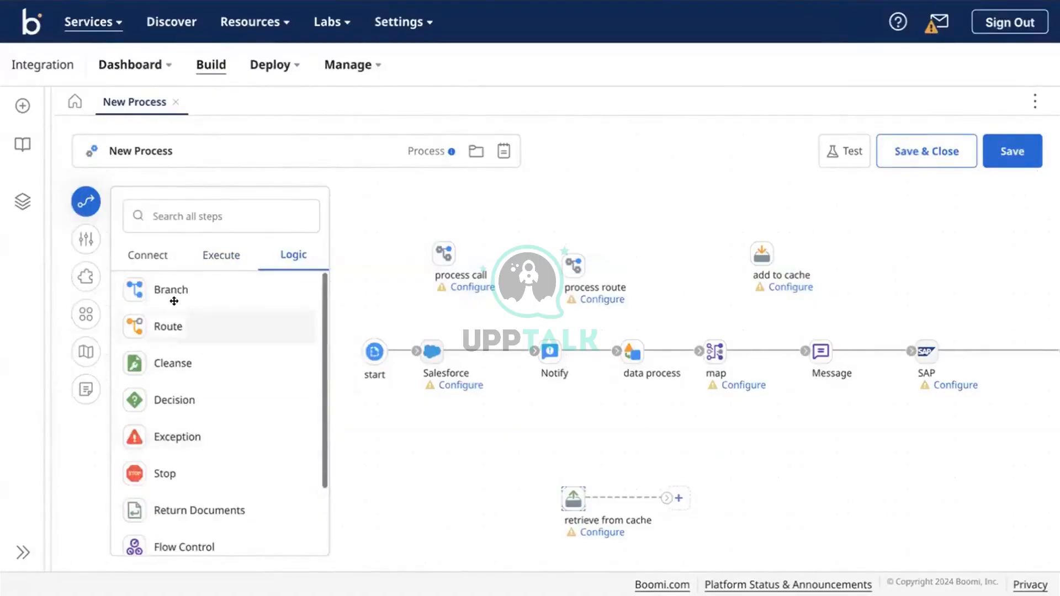
{"action": "left_click_drag", "start_coordinate": [172, 298], "coordinate": [674, 238]}
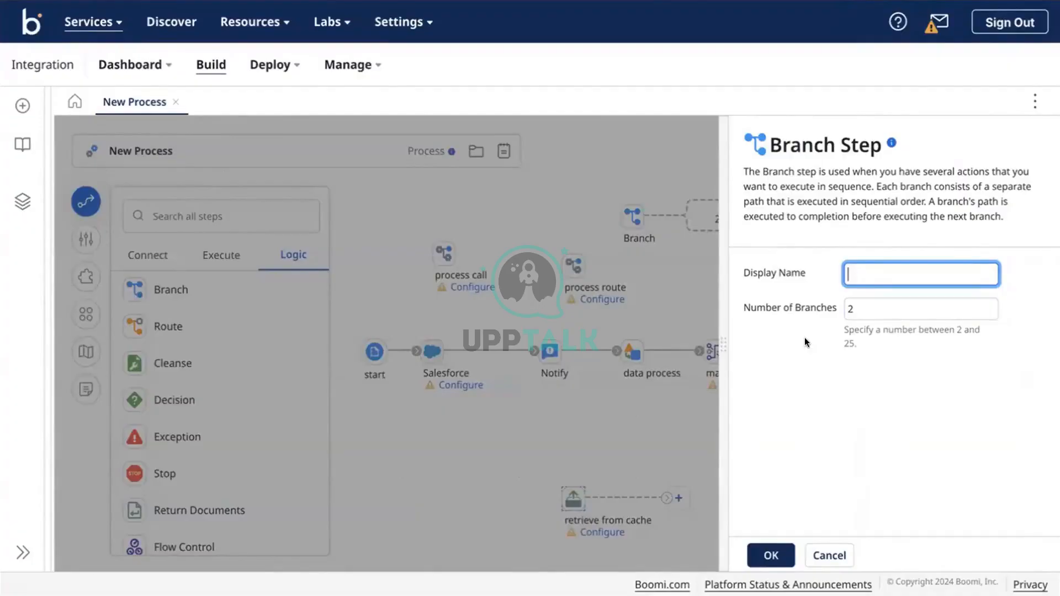
{"action": "left_click", "coordinate": [850, 309]}
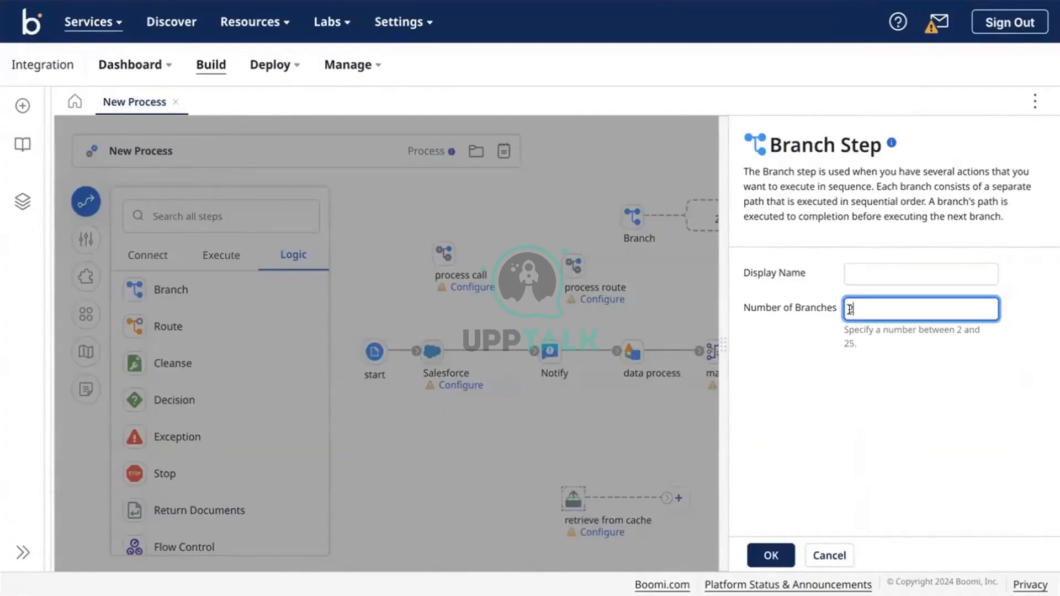
{"action": "type", "text": "3"}
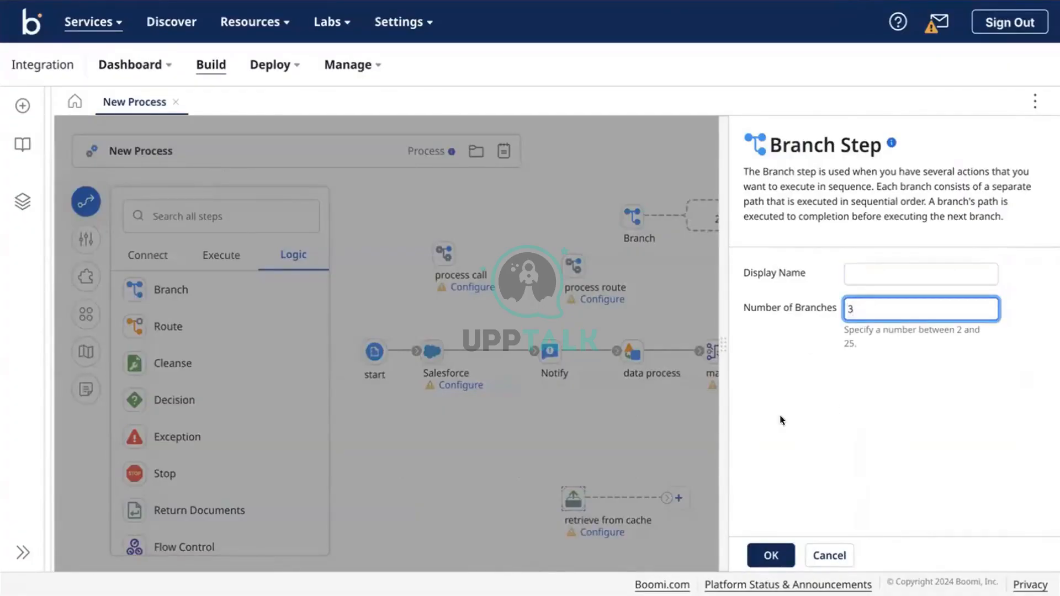
{"action": "left_click", "coordinate": [770, 555]}
Detach add to cache from branch 3, reposition Branch, and disconnect data process from map.
{"action": "left_click", "coordinate": [762, 254]}
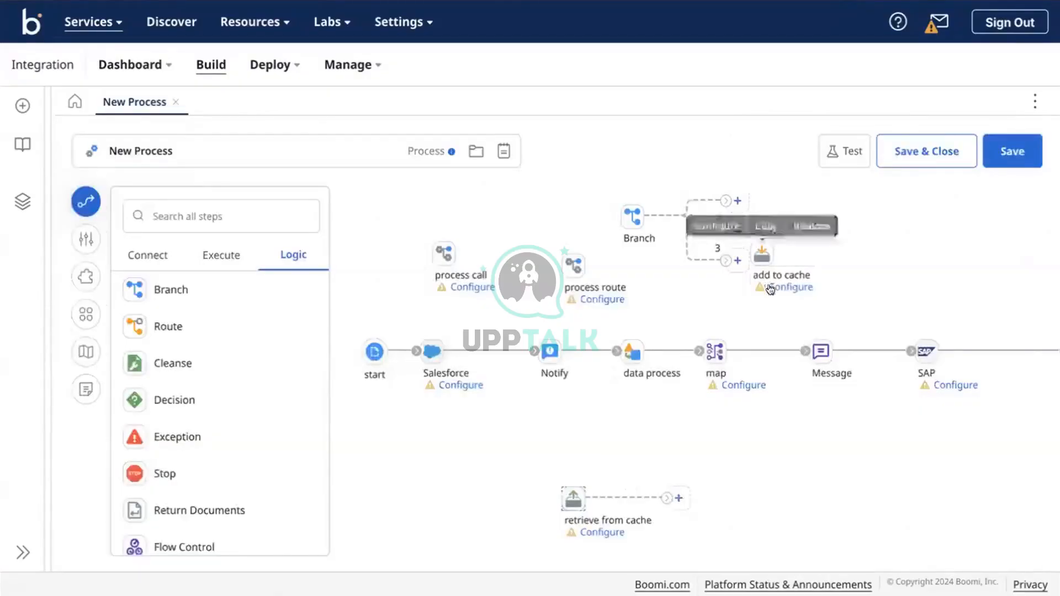
{"action": "left_click_drag", "start_coordinate": [793, 300], "coordinate": [876, 495]}
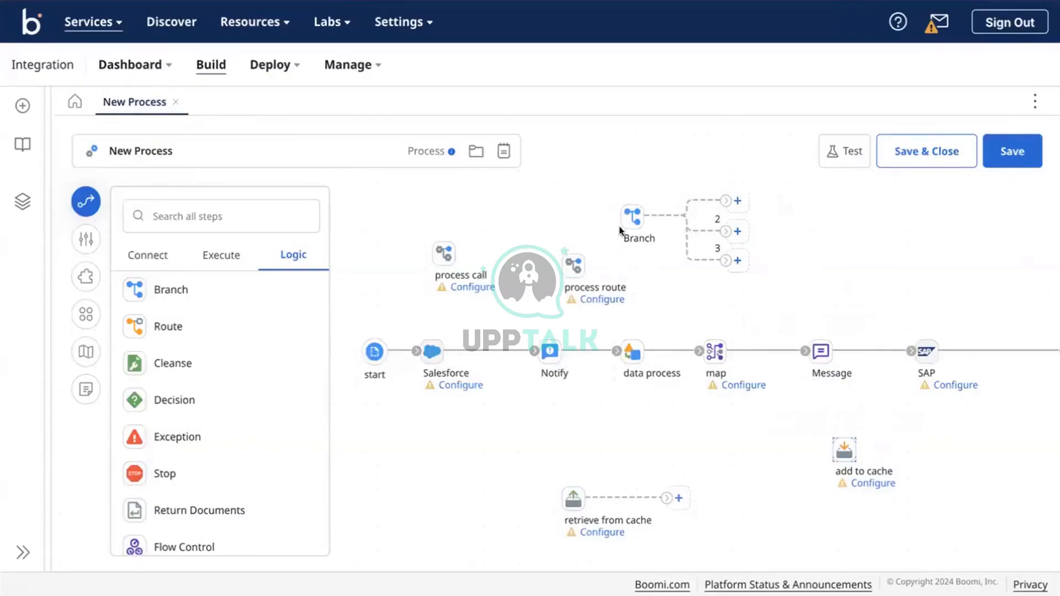
{"action": "mouse_move", "coordinate": [626, 222]}
{"action": "left_click_drag", "start_coordinate": [633, 216], "coordinate": [656, 240]}
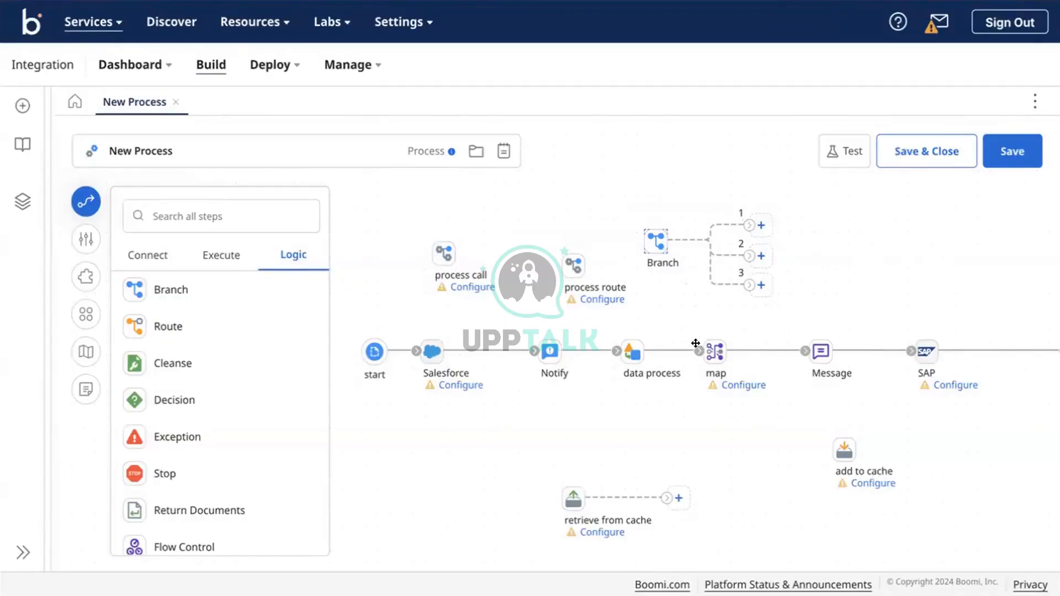
{"action": "left_click_drag", "start_coordinate": [696, 344], "coordinate": [675, 345]}
Arrange the cache steps under data process and rename it 'split documents'.
{"action": "left_click_drag", "start_coordinate": [826, 446], "coordinate": [496, 409]}
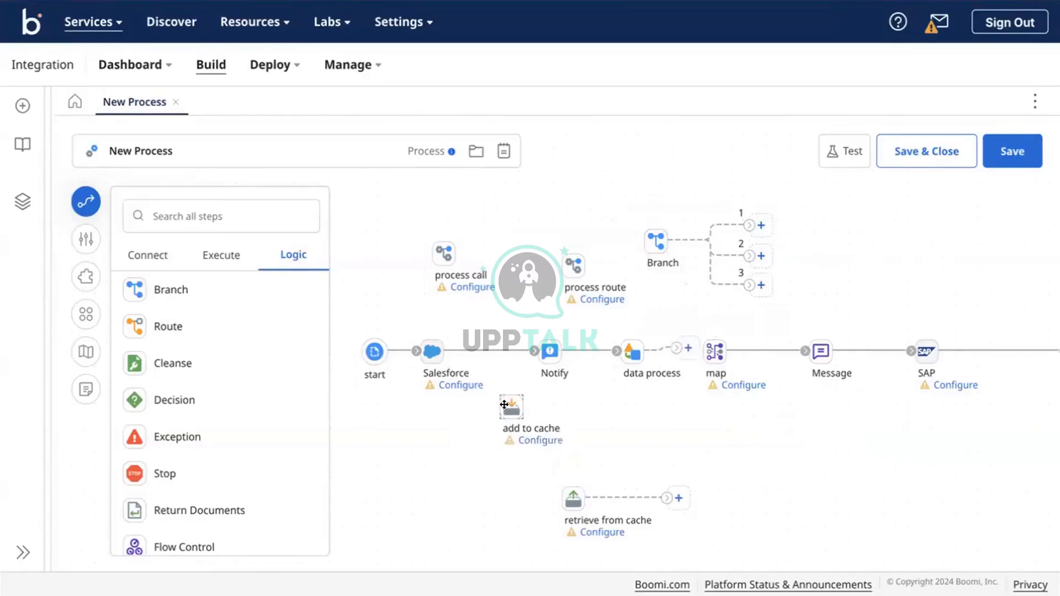
{"action": "left_click_drag", "start_coordinate": [564, 496], "coordinate": [412, 476]}
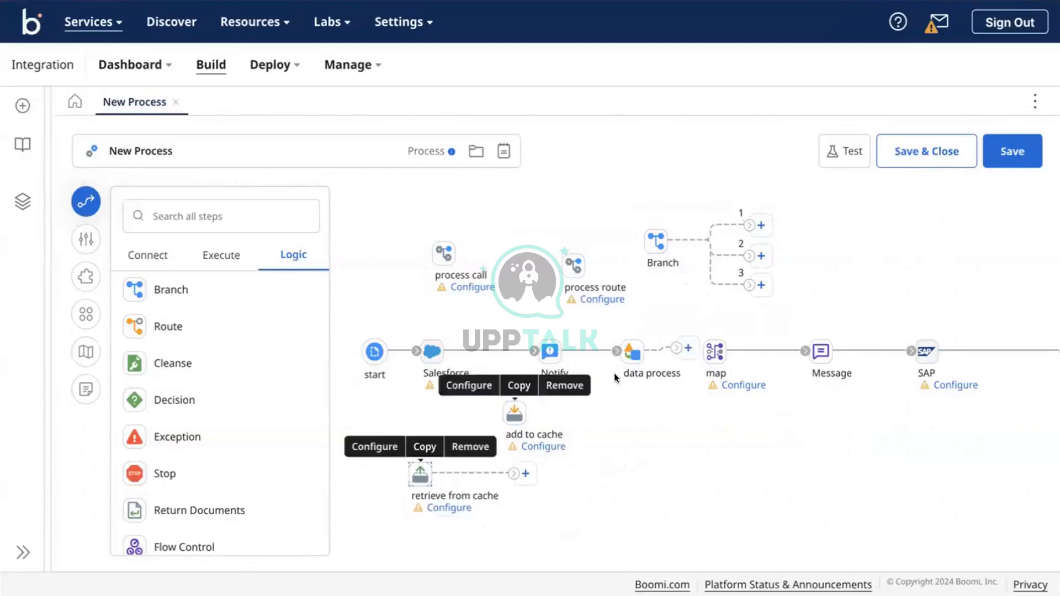
{"action": "left_click", "coordinate": [633, 351]}
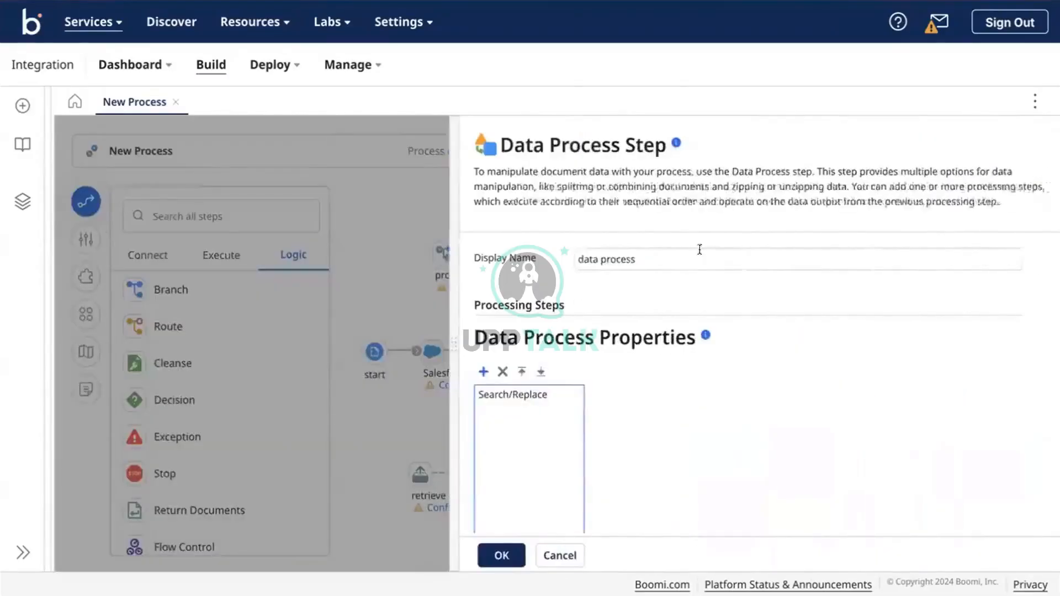
{"action": "left_click", "coordinate": [700, 253]}
{"action": "triple_click", "coordinate": [618, 261]}
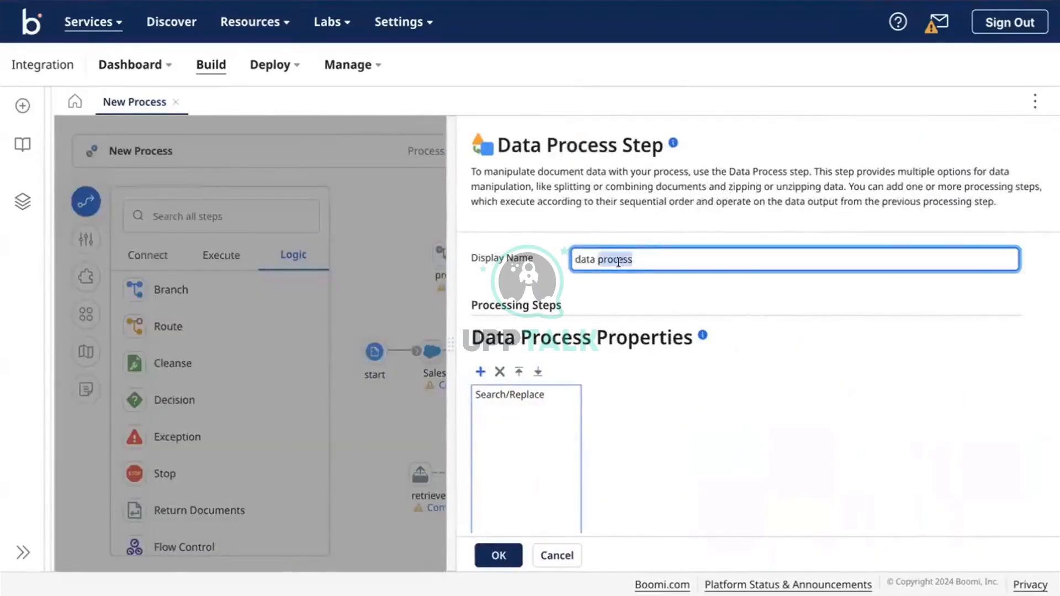
{"action": "type", "text": "split documents"}
{"action": "left_click", "coordinate": [500, 554]}
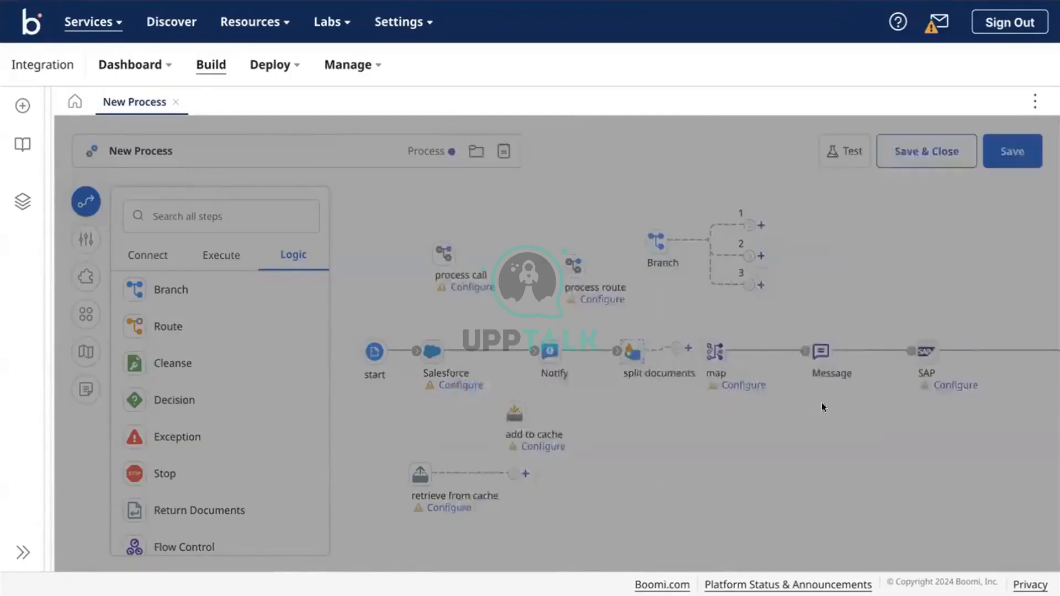
Shift map, Message, SAP and End further right and lower on the canvas.
{"action": "scroll", "coordinate": [794, 548], "scroll_direction": "right", "scroll_amount": 3}
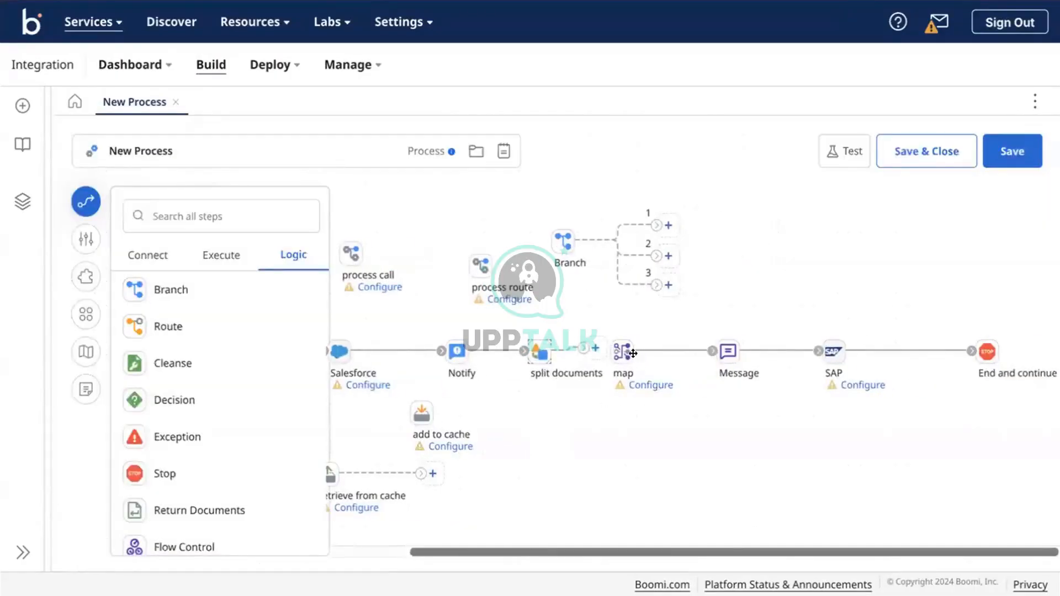
{"action": "left_click_drag", "start_coordinate": [630, 350], "coordinate": [667, 350]}
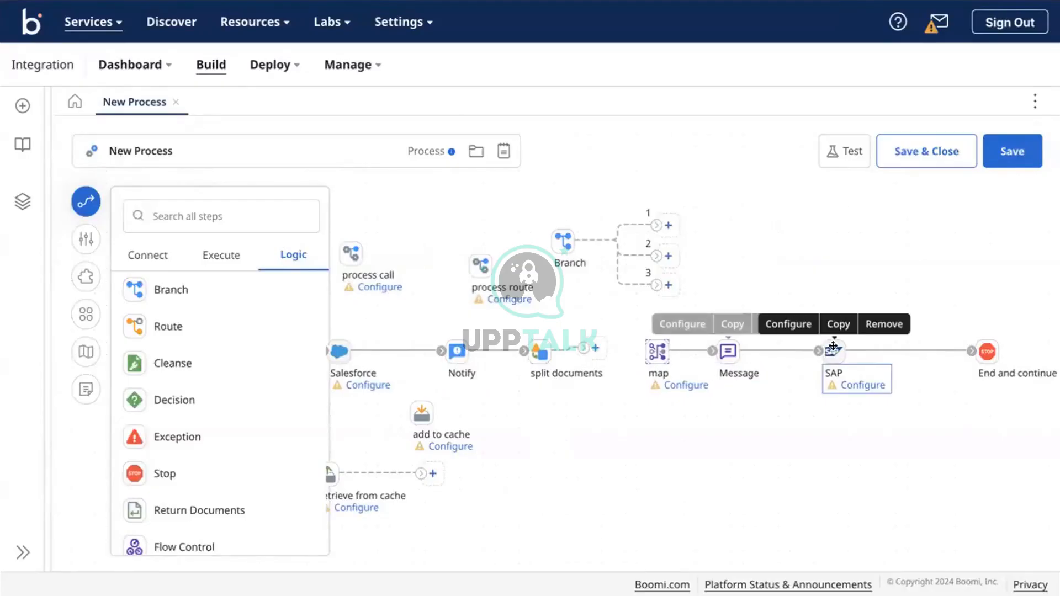
{"action": "left_click_drag", "start_coordinate": [833, 346], "coordinate": [917, 352]}
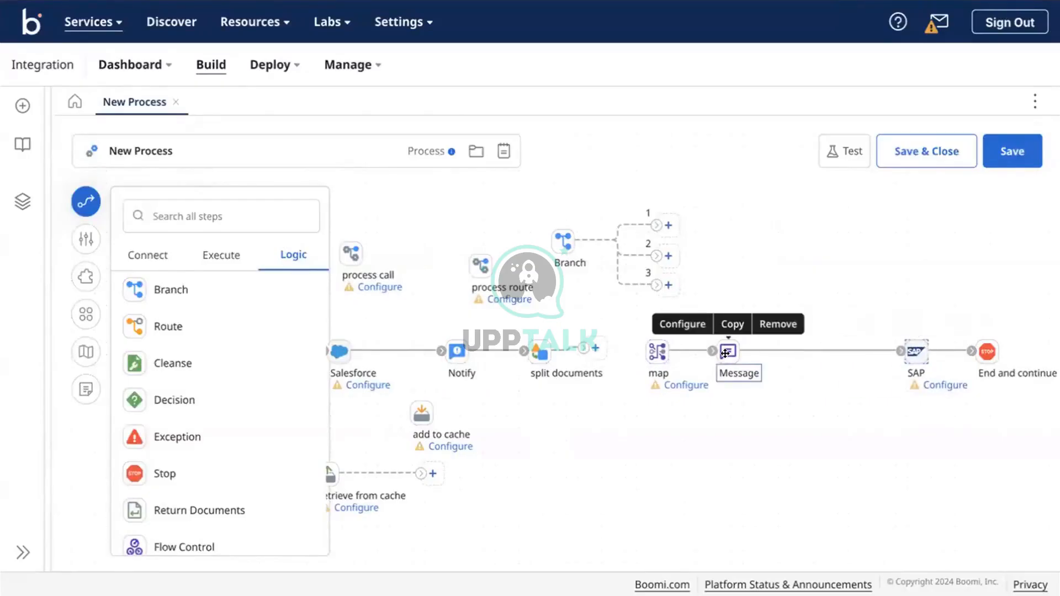
{"action": "left_click_drag", "start_coordinate": [724, 352], "coordinate": [831, 353]}
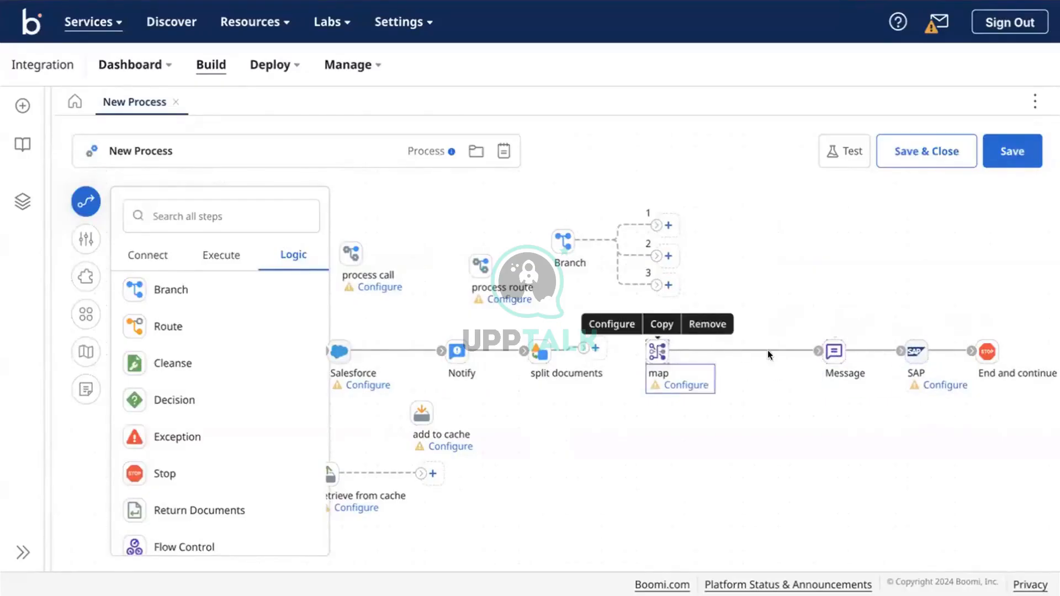
{"action": "left_click_drag", "start_coordinate": [657, 350], "coordinate": [752, 351]}
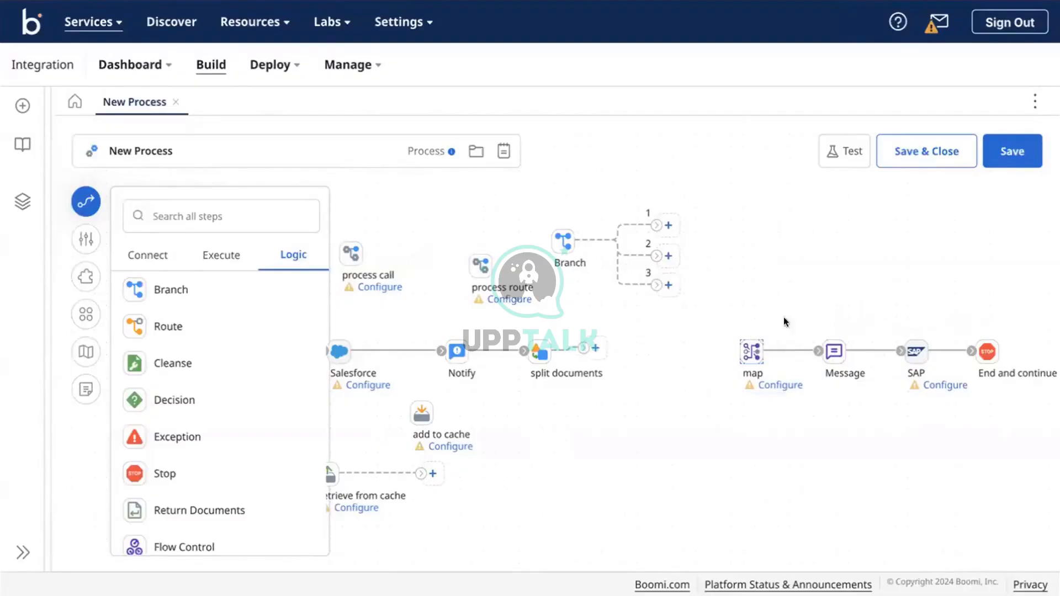
{"action": "left_click_drag", "start_coordinate": [699, 320], "coordinate": [1022, 365]}
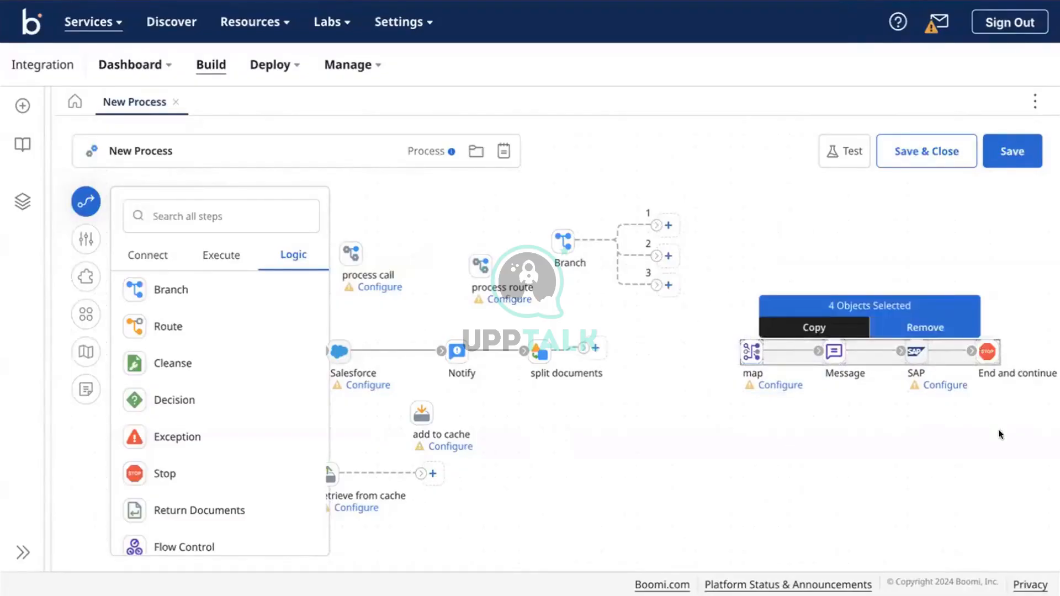
{"action": "left_click_drag", "start_coordinate": [1000, 433], "coordinate": [935, 434]}
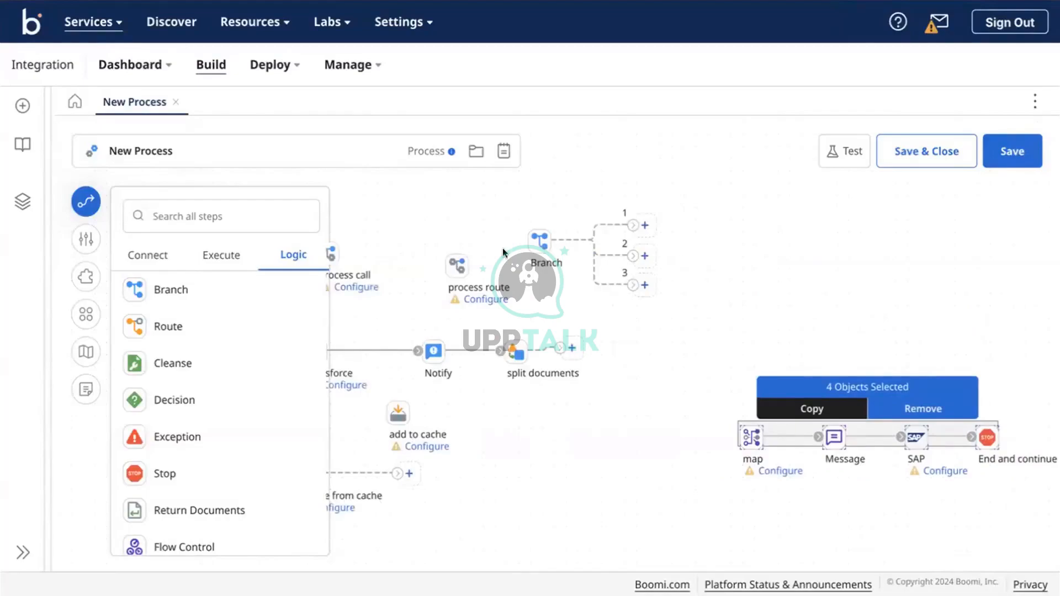
Place Branch right after split documents and connect branch 2 to map.
{"action": "left_click_drag", "start_coordinate": [541, 243], "coordinate": [596, 350]}
{"action": "left_click_drag", "start_coordinate": [700, 395], "coordinate": [707, 564]}
{"action": "left_click_drag", "start_coordinate": [691, 367], "coordinate": [736, 437]}
{"action": "left_click_drag", "start_coordinate": [692, 335], "coordinate": [732, 356]}
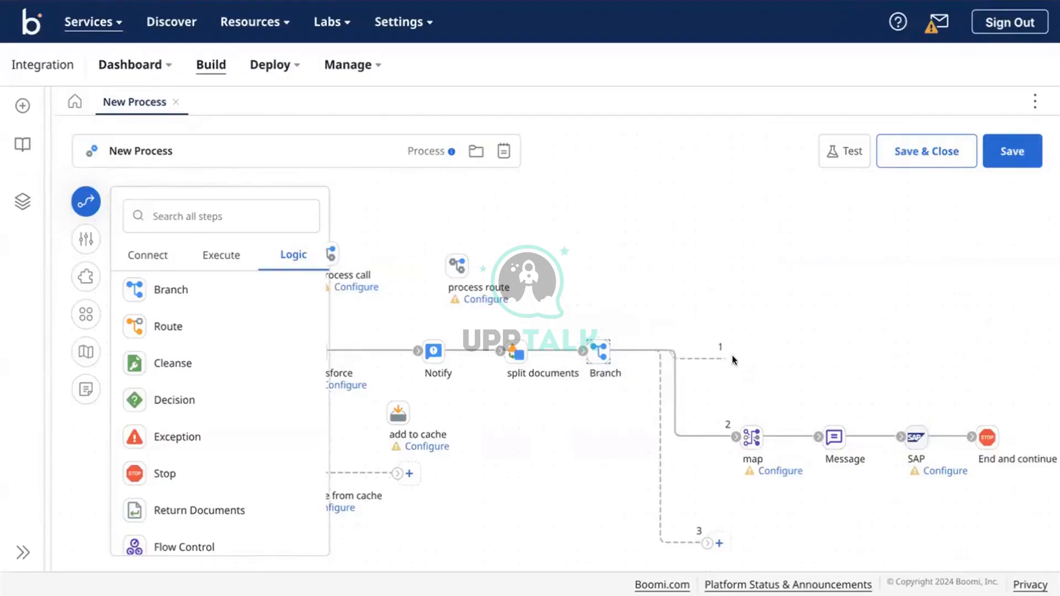
{"action": "left_click", "coordinate": [398, 413]}
Attach add to cache to branch 1 and insert a NetSuite connector on branch 2 before map.
{"action": "left_click_drag", "start_coordinate": [398, 413], "coordinate": [787, 353]}
{"action": "left_click_drag", "start_coordinate": [725, 435], "coordinate": [931, 433]}
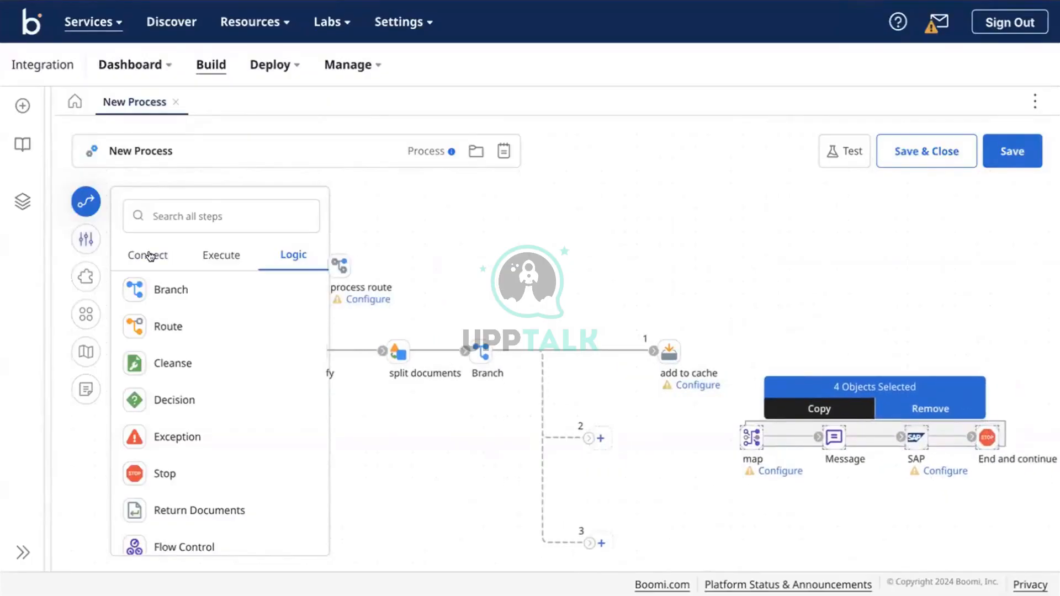
{"action": "left_click", "coordinate": [147, 254]}
{"action": "scroll", "coordinate": [222, 337], "scroll_direction": "down", "scroll_amount": 1}
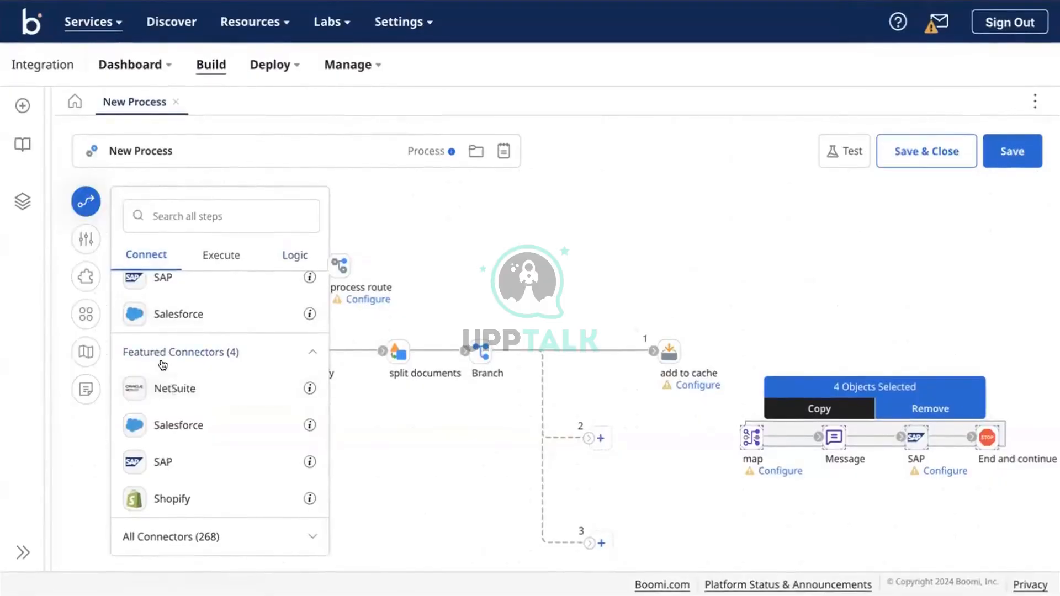
{"action": "left_click_drag", "start_coordinate": [153, 378], "coordinate": [653, 440]}
{"action": "left_click", "coordinate": [652, 556]}
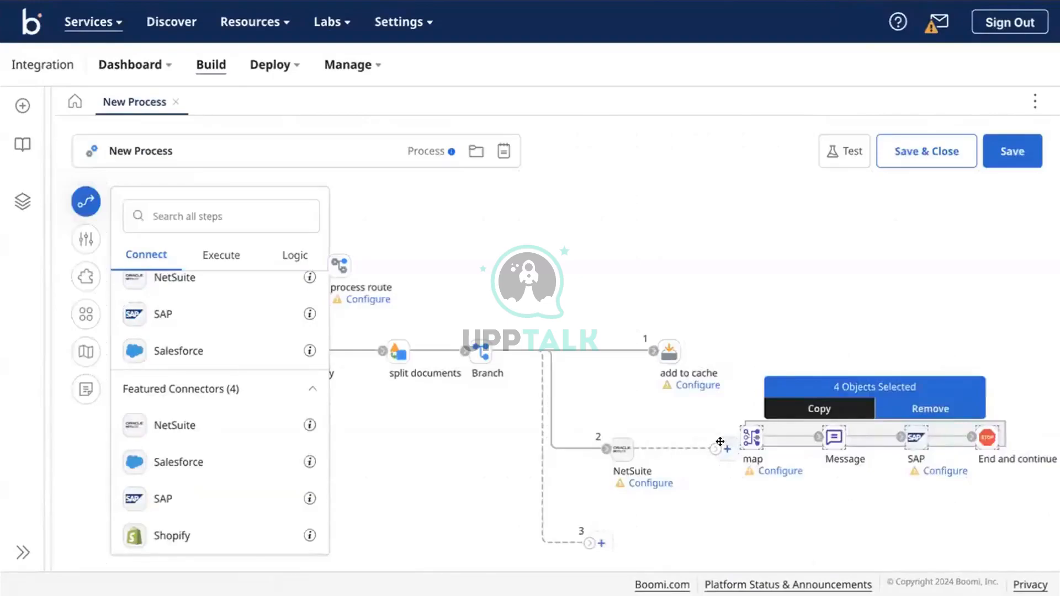
{"action": "left_click_drag", "start_coordinate": [710, 452], "coordinate": [612, 447]}
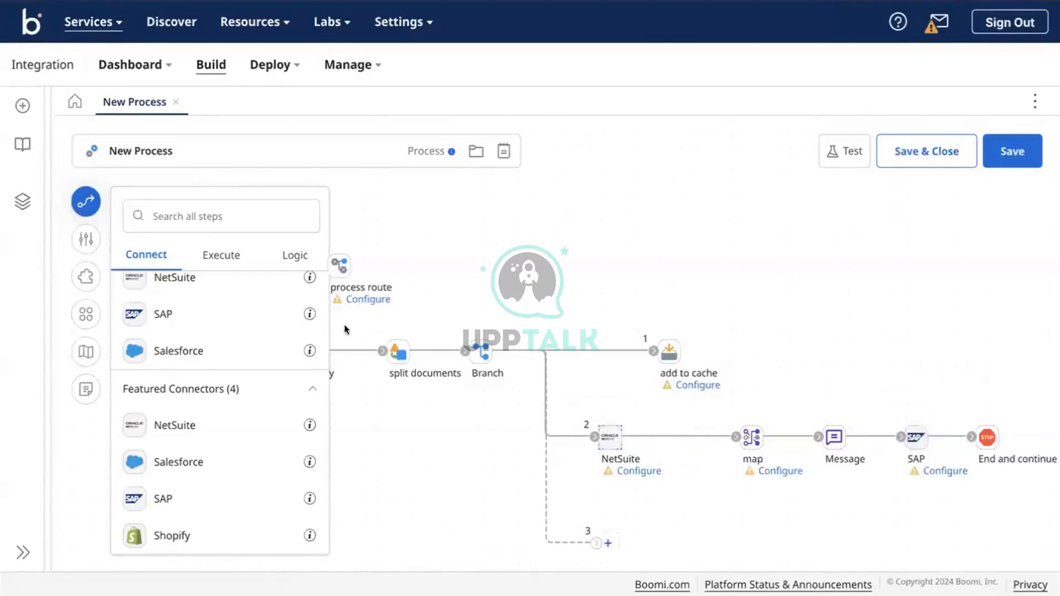
Close the step palette to view the whole process.
{"action": "left_click", "coordinate": [124, 206]}
{"action": "left_click", "coordinate": [88, 202]}
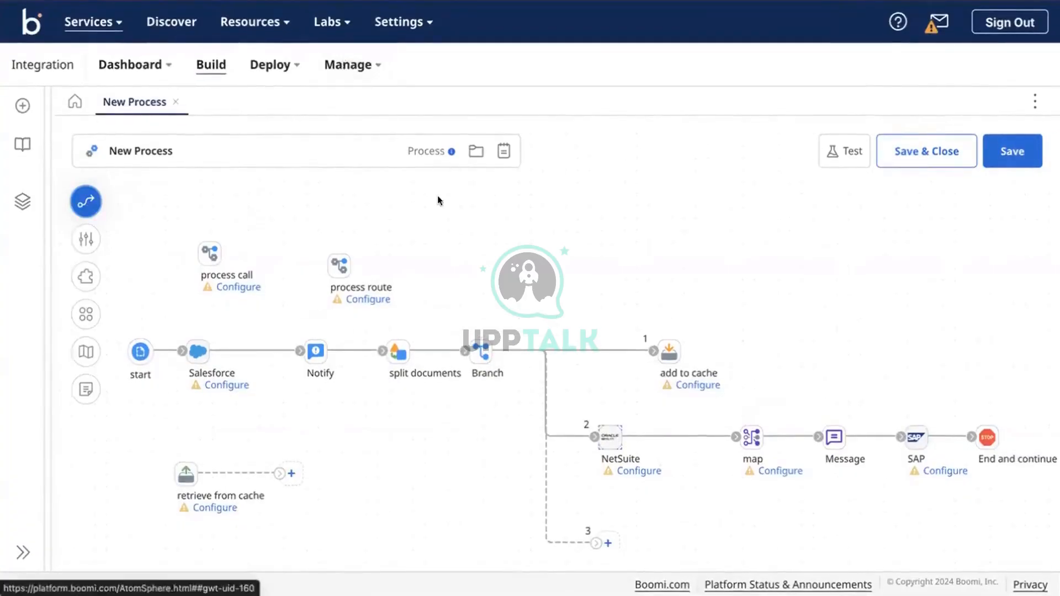
{"action": "mouse_move", "coordinate": [404, 358]}
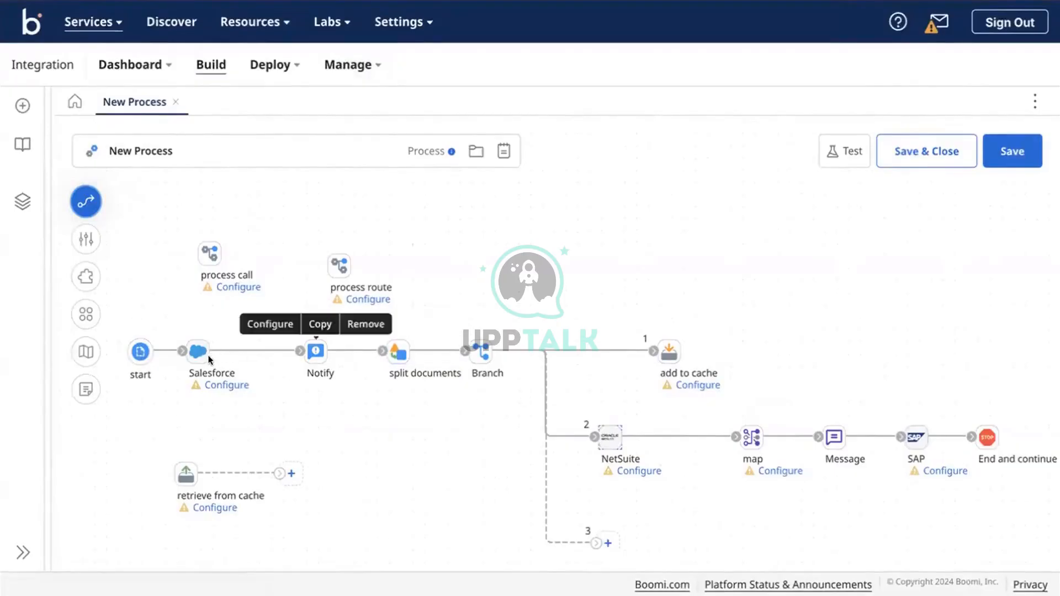
{"action": "mouse_move", "coordinate": [196, 356]}
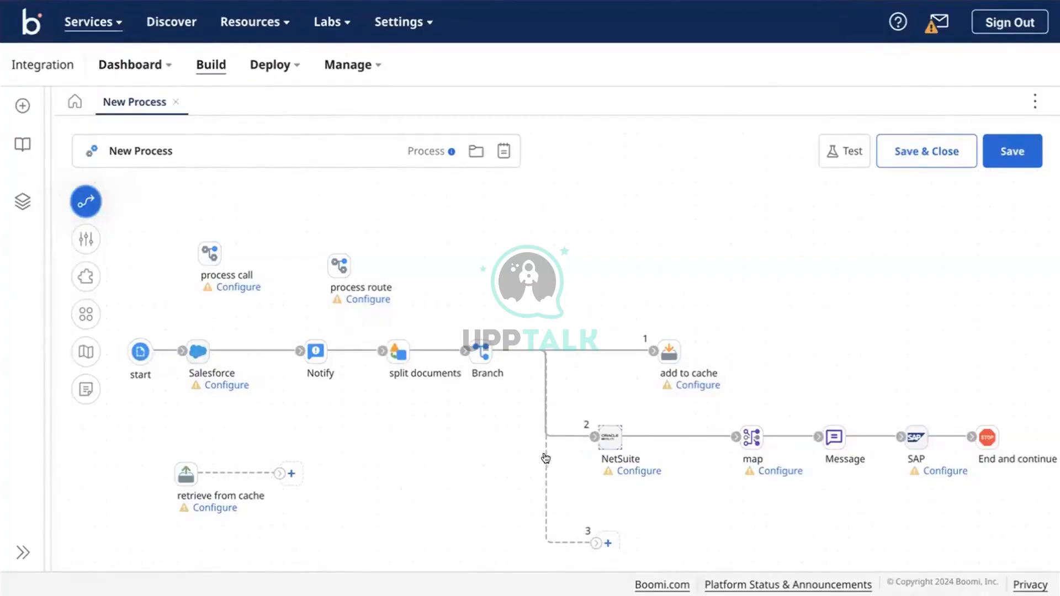
{"action": "mouse_move", "coordinate": [623, 453]}
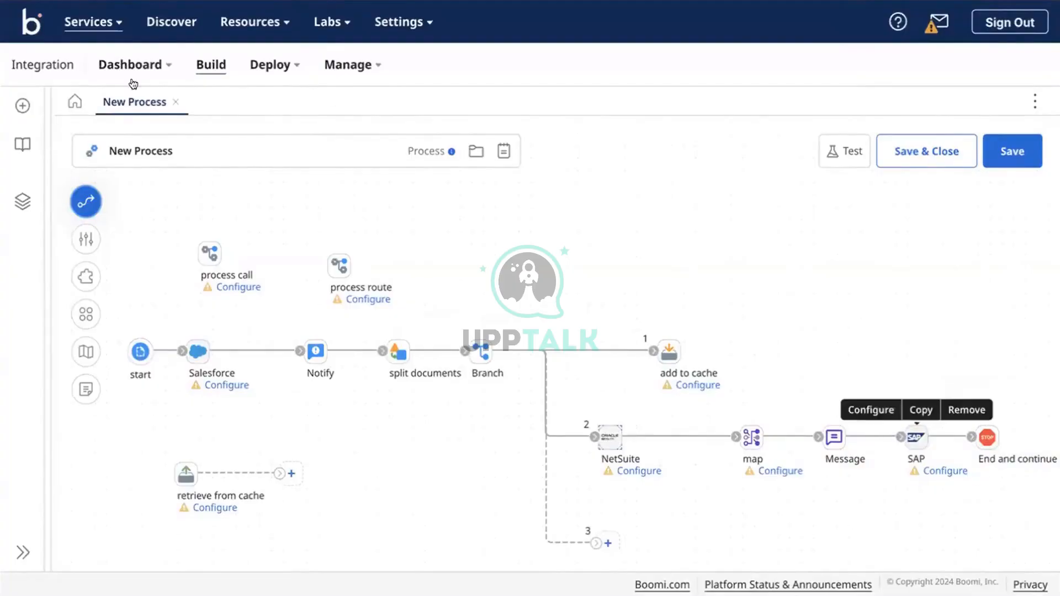
Search the step palette for 'mail' and drop a Mail connector onto branch 3.
{"action": "left_click", "coordinate": [98, 207]}
{"action": "left_click", "coordinate": [190, 214]}
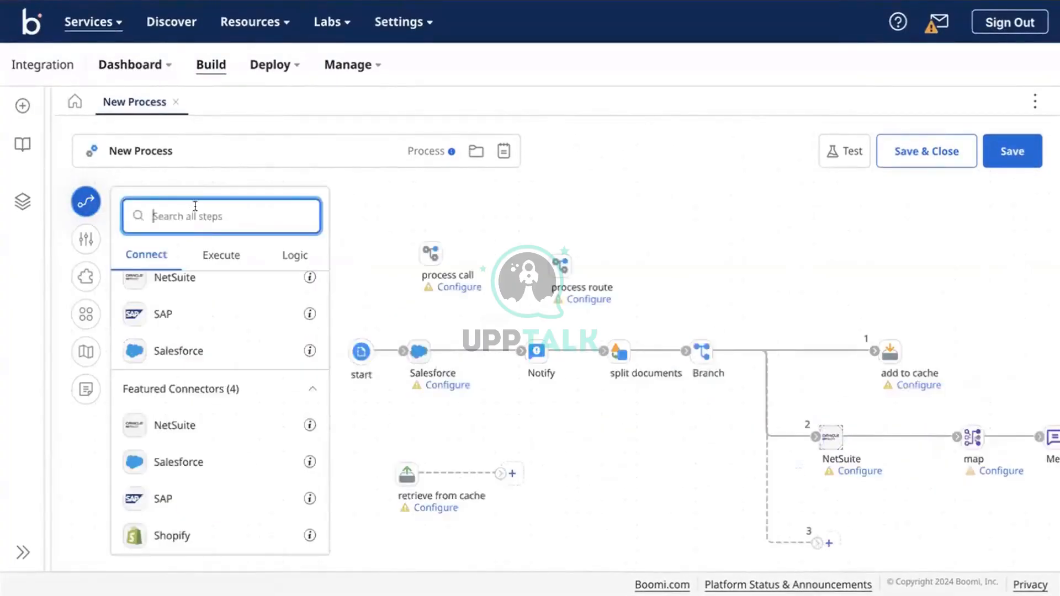
{"action": "type", "text": "mail"}
{"action": "left_click_drag", "start_coordinate": [184, 279], "coordinate": [931, 520]}
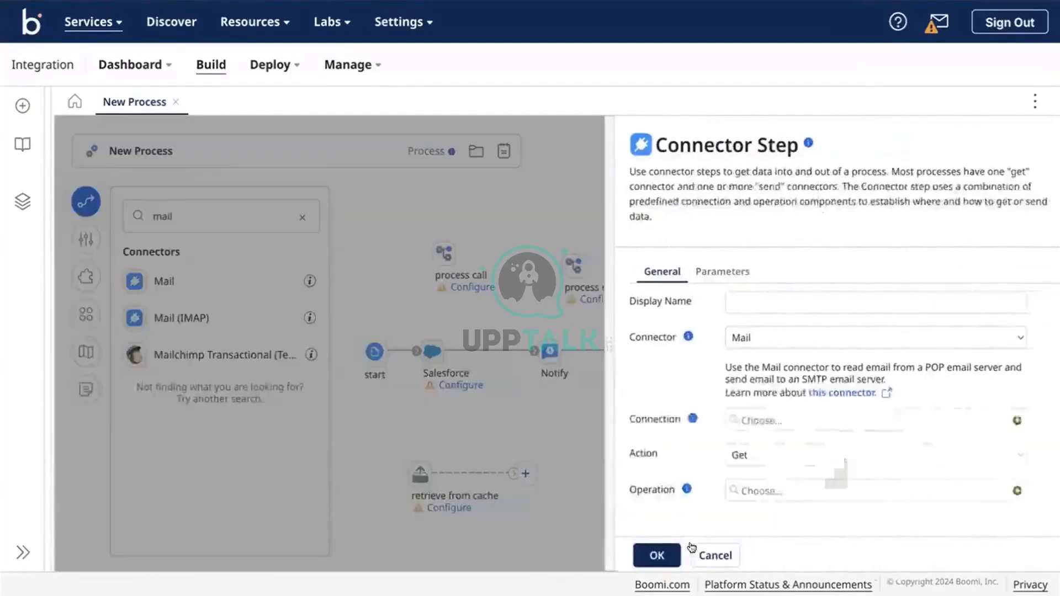
{"action": "left_click", "coordinate": [645, 553]}
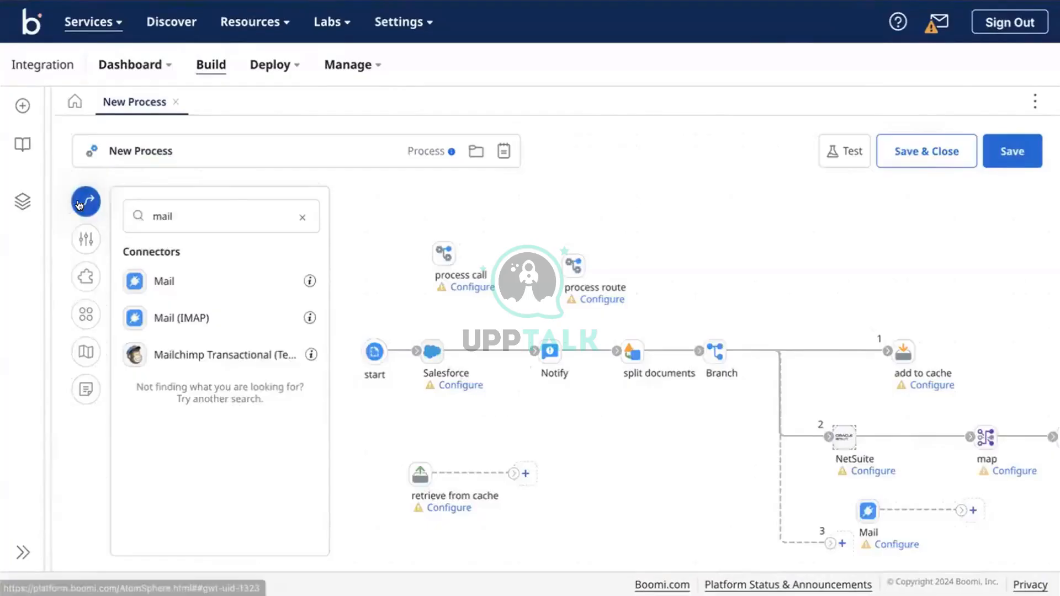
{"action": "left_click", "coordinate": [72, 203]}
{"action": "mouse_move", "coordinate": [647, 506]}
{"action": "mouse_move", "coordinate": [647, 507]}
{"action": "left_mouse_down"}
{"action": "mouse_move", "coordinate": [673, 507]}
{"action": "mouse_move", "coordinate": [649, 505]}
{"action": "mouse_move", "coordinate": [649, 490]}
{"action": "mouse_move", "coordinate": [630, 510]}
{"action": "mouse_move", "coordinate": [640, 509]}
{"action": "left_mouse_up"}
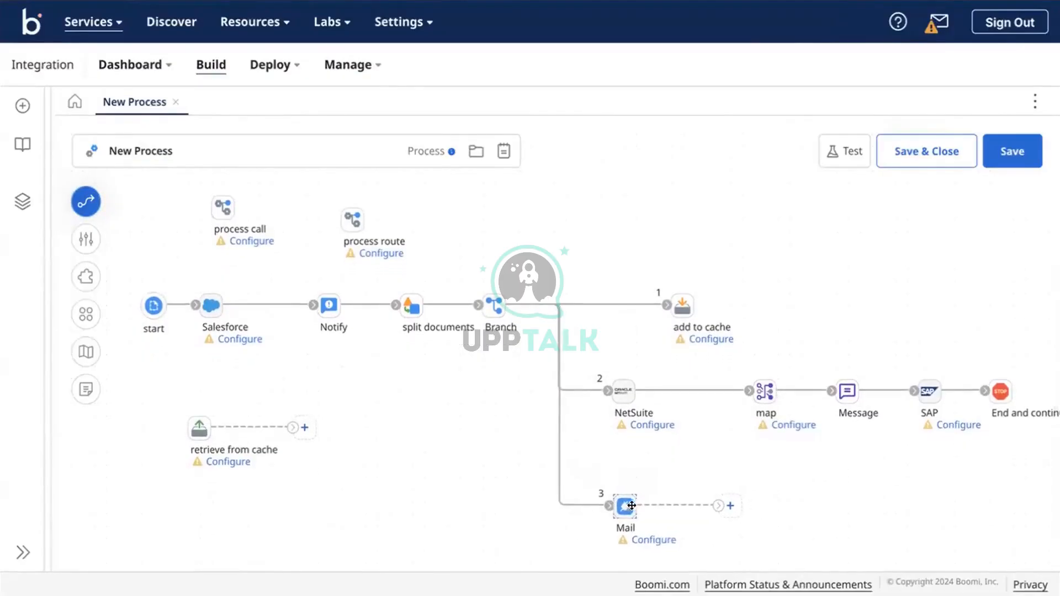
Paste a copy of the End and continue step and link branch 3's Mail step to it.
{"action": "mouse_move", "coordinate": [1001, 405]}
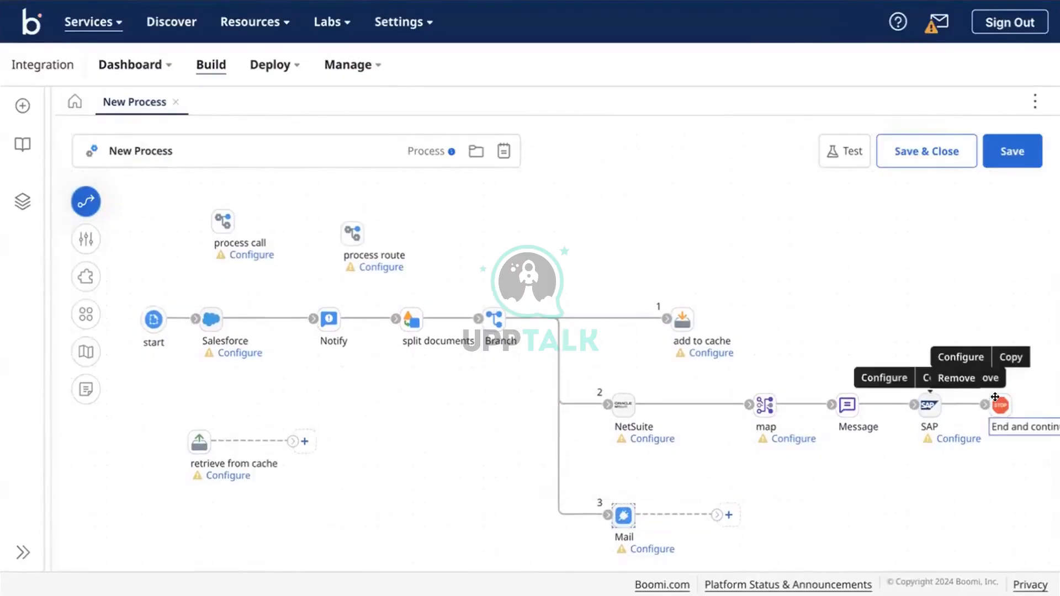
{"action": "left_click", "coordinate": [1006, 358]}
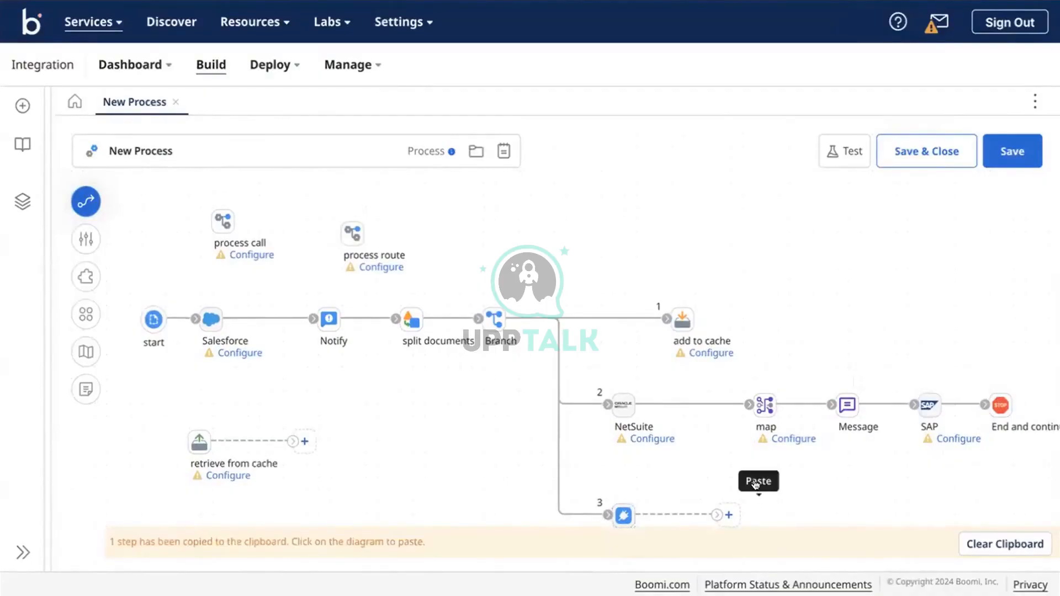
{"action": "left_click", "coordinate": [756, 485]}
{"action": "left_click_drag", "start_coordinate": [713, 514], "coordinate": [755, 508]}
{"action": "mouse_move", "coordinate": [739, 507]}
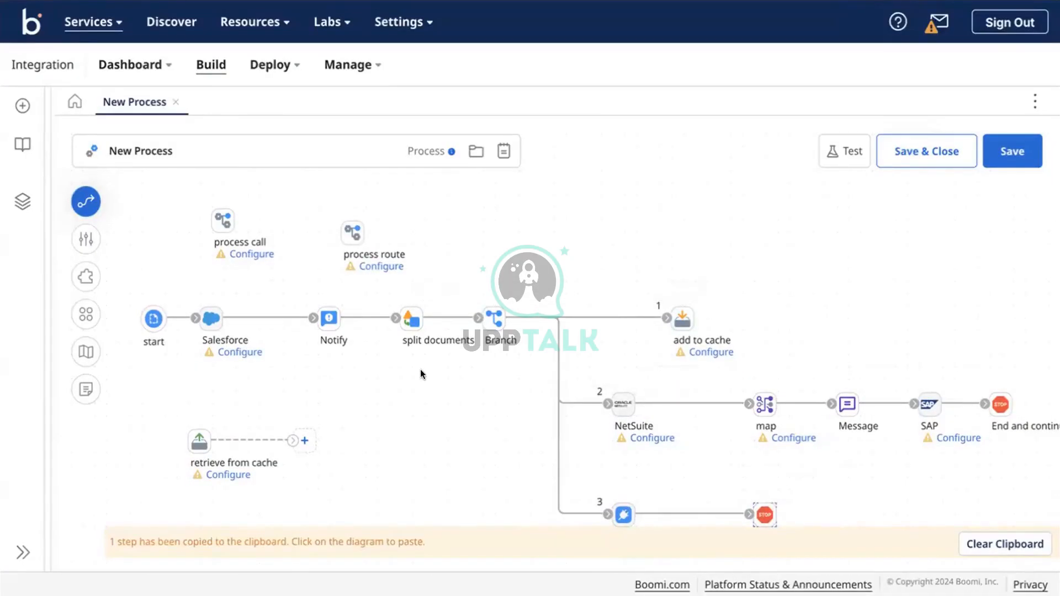
{"action": "scroll", "coordinate": [421, 374], "scroll_direction": "down", "scroll_amount": 1}
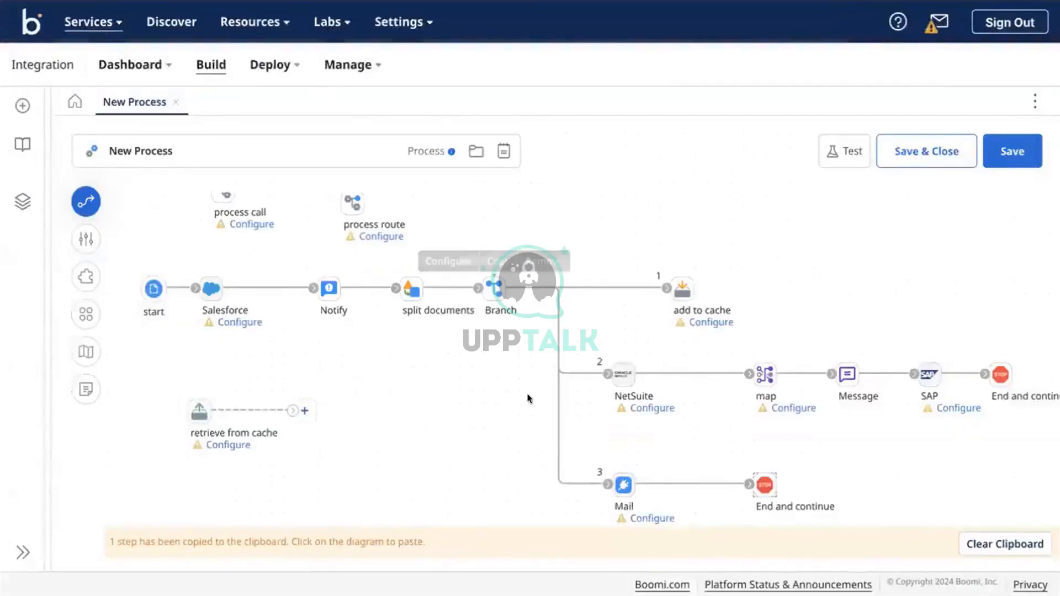
{"action": "scroll", "coordinate": [334, 387], "scroll_direction": "up", "scroll_amount": 1}
{"action": "scroll", "coordinate": [333, 382], "scroll_direction": "down", "scroll_amount": 1}
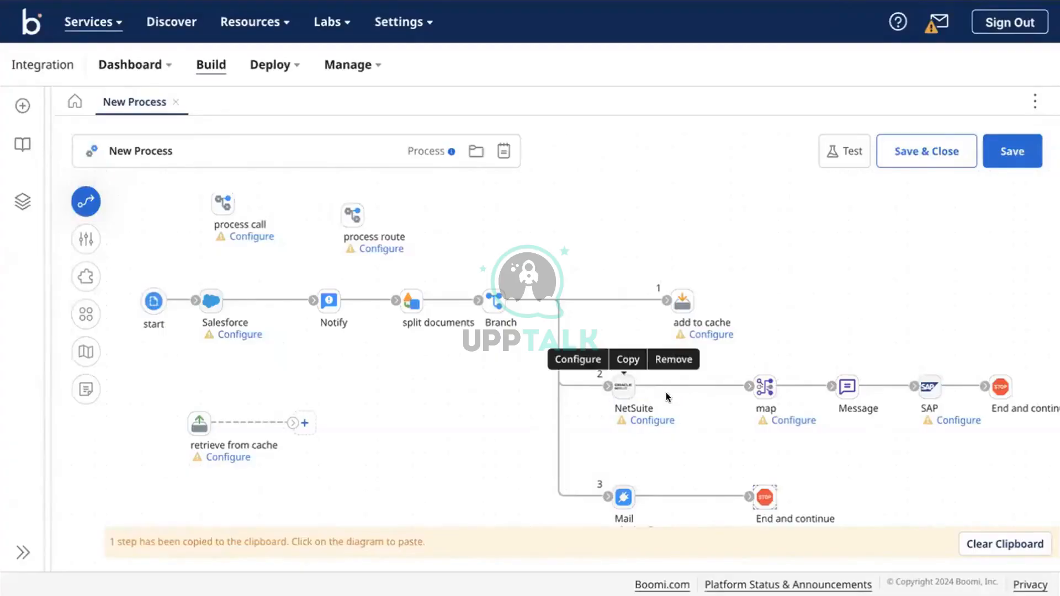
{"action": "scroll", "coordinate": [671, 435], "scroll_direction": "right", "scroll_amount": 1}
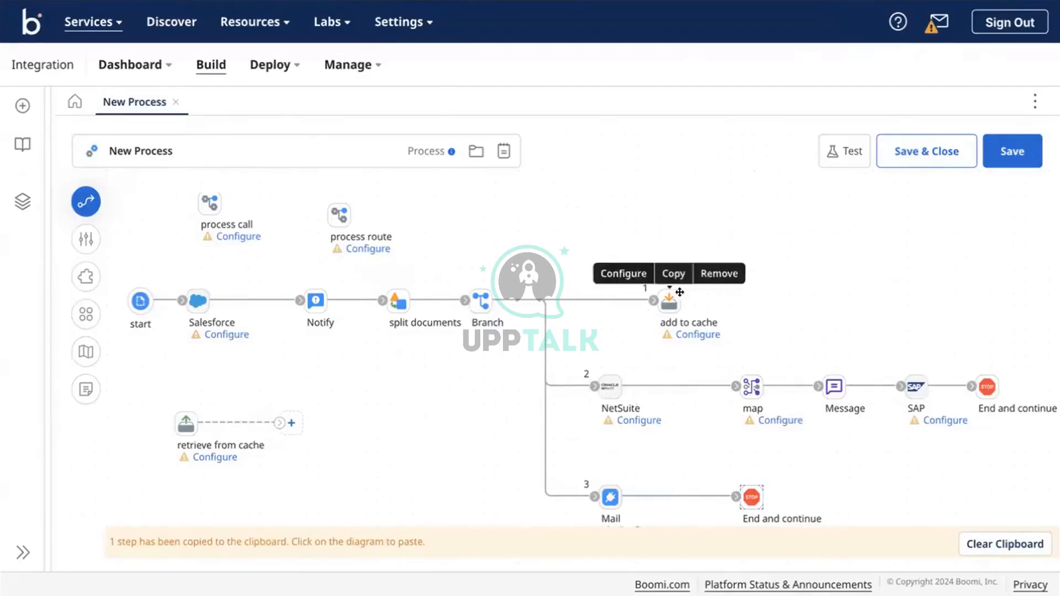
{"action": "left_click", "coordinate": [665, 300]}
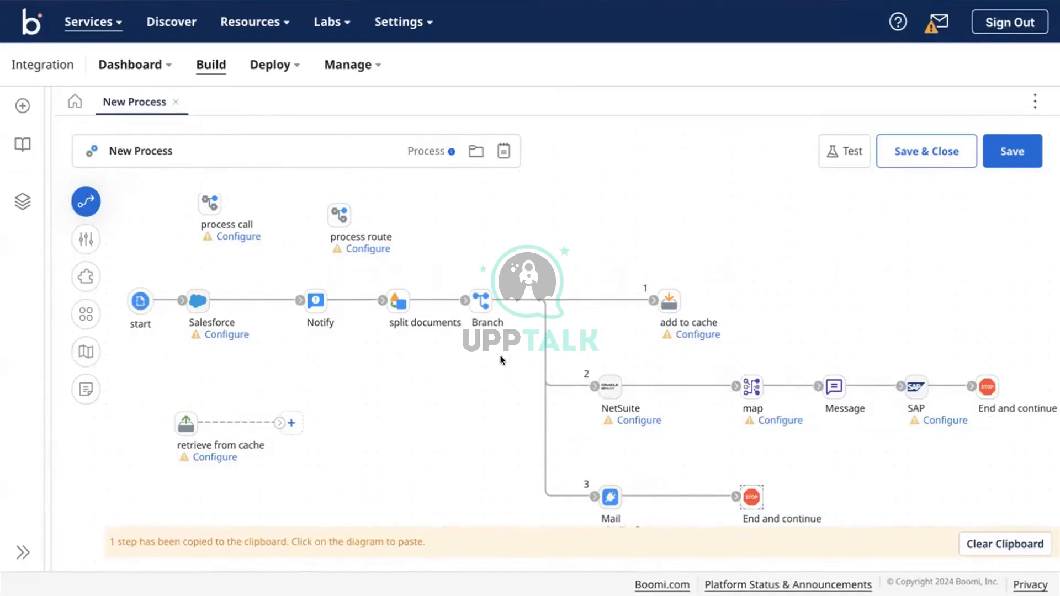
Delete the split documents step and connect Notify straight to the Branch step.
{"action": "left_click", "coordinate": [397, 298]}
{"action": "mouse_move", "coordinate": [397, 298]}
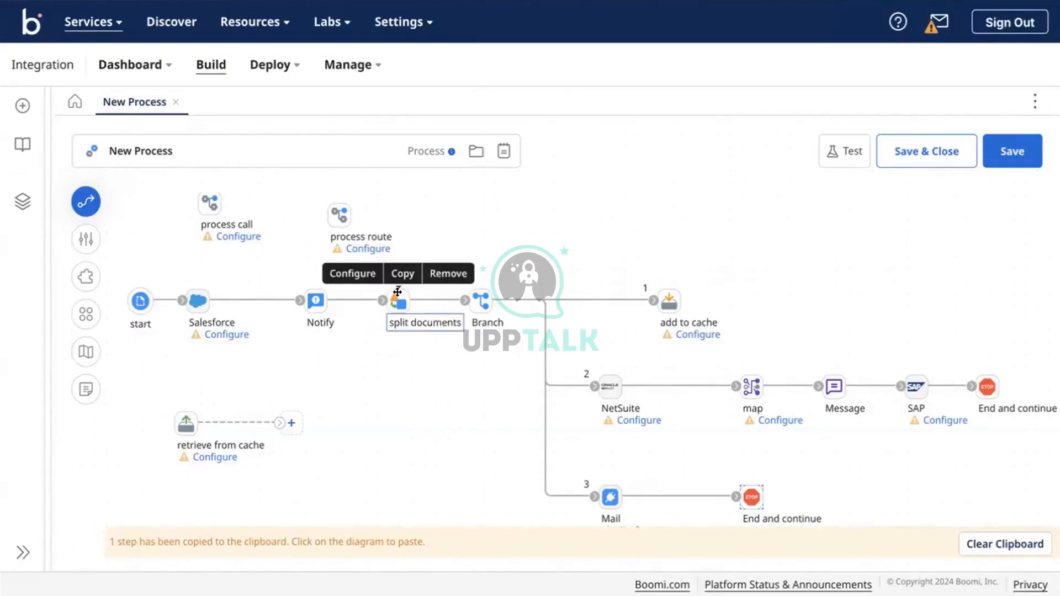
{"action": "left_click", "coordinate": [434, 275]}
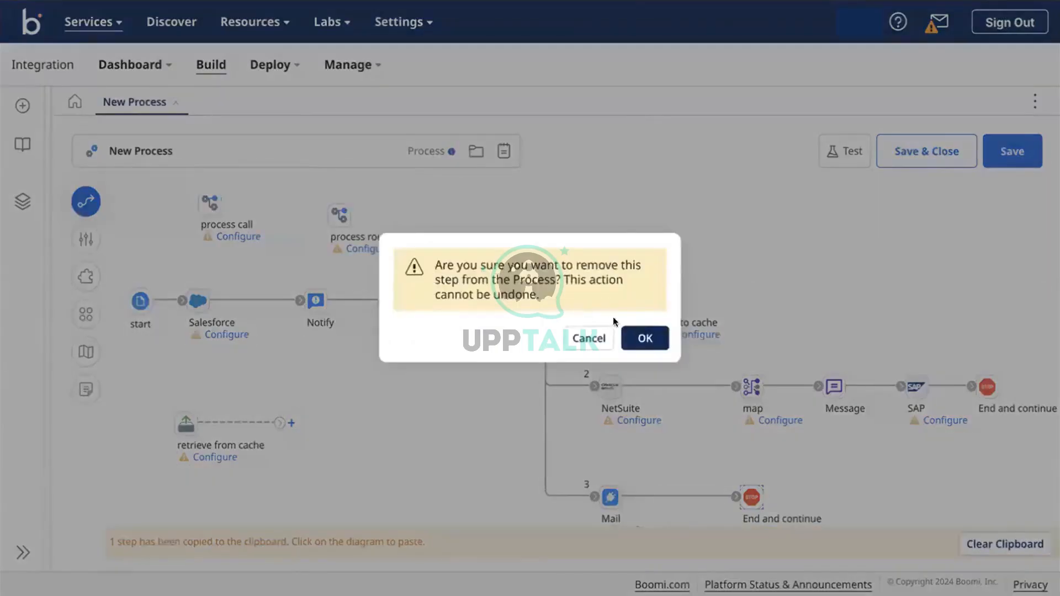
{"action": "left_click", "coordinate": [641, 334]}
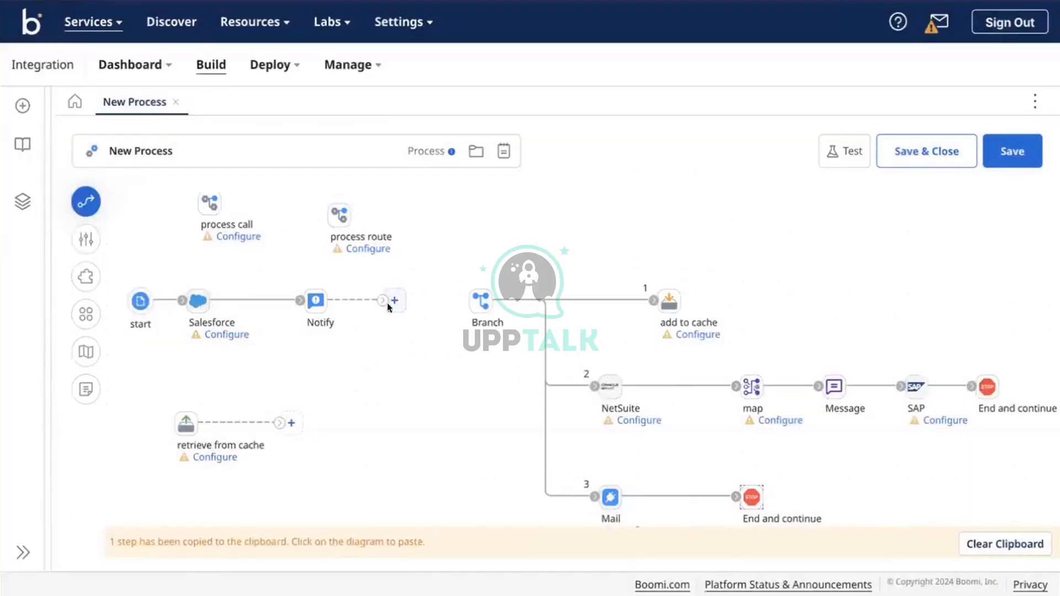
{"action": "left_click_drag", "start_coordinate": [376, 299], "coordinate": [476, 302]}
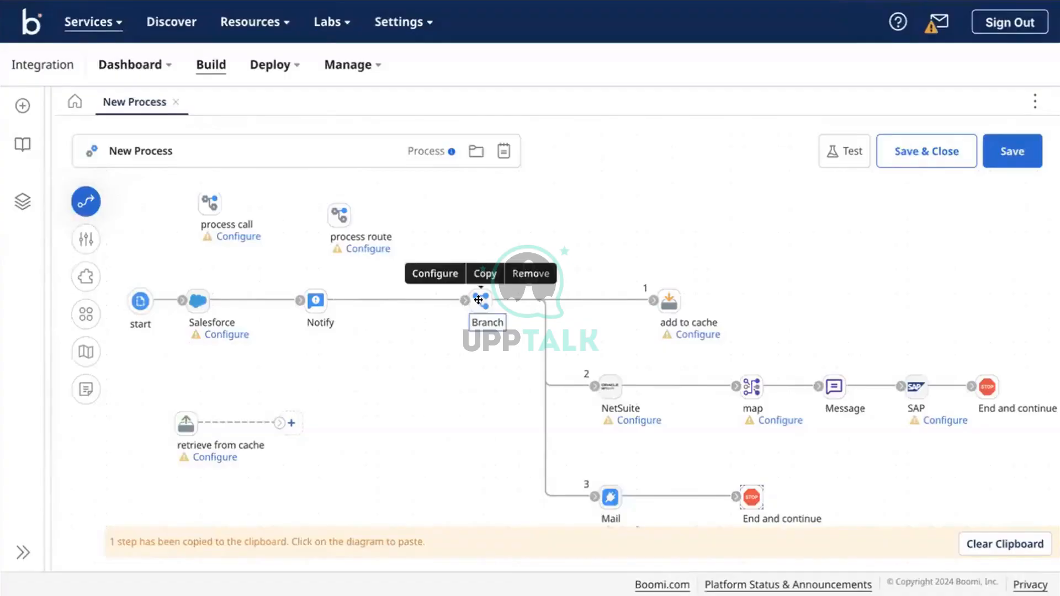
Shift the Notify and Salesforce steps rightward along the connector.
{"action": "mouse_move", "coordinate": [312, 300]}
{"action": "left_mouse_down"}
{"action": "mouse_move", "coordinate": [402, 306]}
{"action": "mouse_move", "coordinate": [309, 296]}
{"action": "left_mouse_up"}
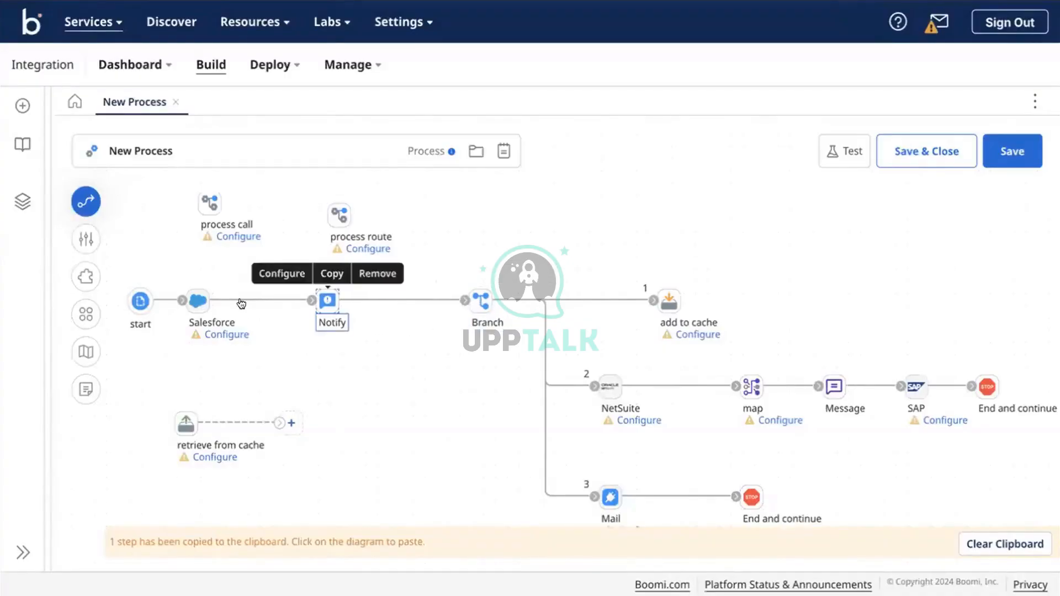
{"action": "left_click_drag", "start_coordinate": [200, 298], "coordinate": [221, 301]}
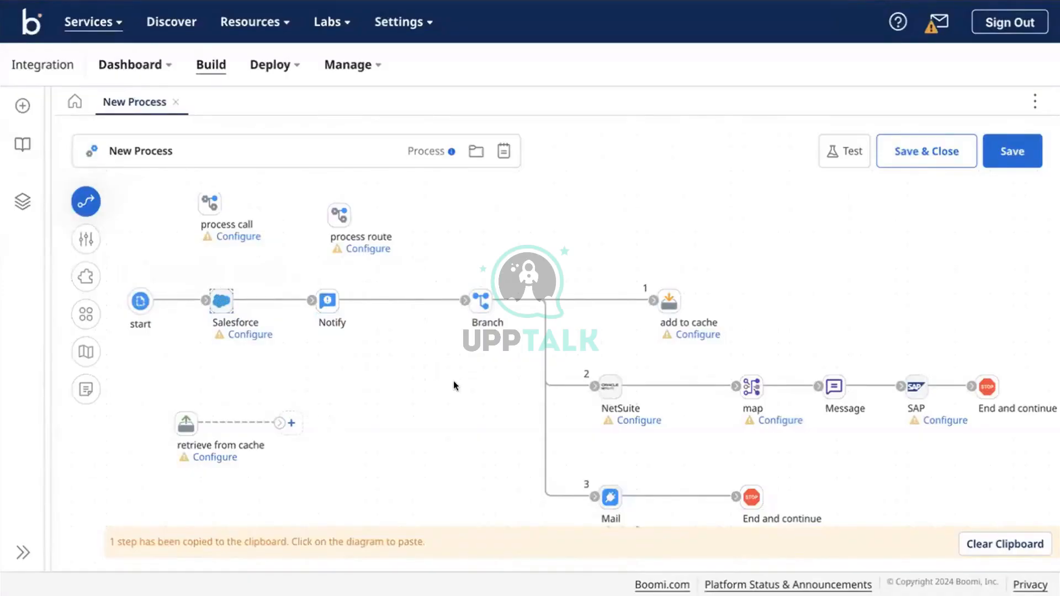
{"action": "scroll", "coordinate": [454, 385], "scroll_direction": "down", "scroll_amount": 1}
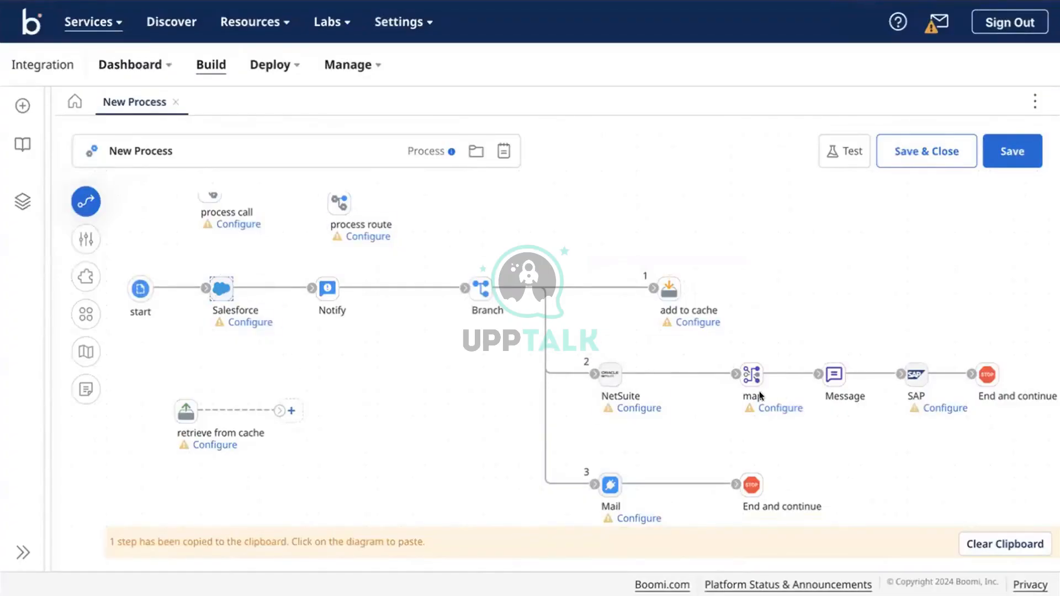
Insert a pasted copy of the map step between Notify and Branch, then open Branch's settings.
{"action": "mouse_move", "coordinate": [748, 376]}
{"action": "left_click_drag", "start_coordinate": [466, 288], "coordinate": [368, 284]}
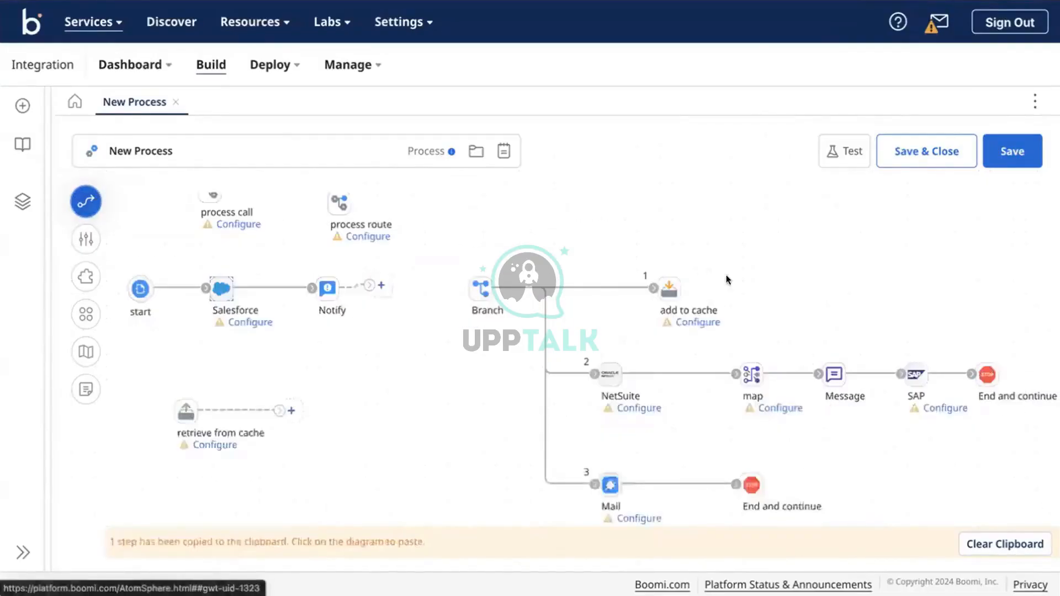
{"action": "left_click", "coordinate": [409, 292]}
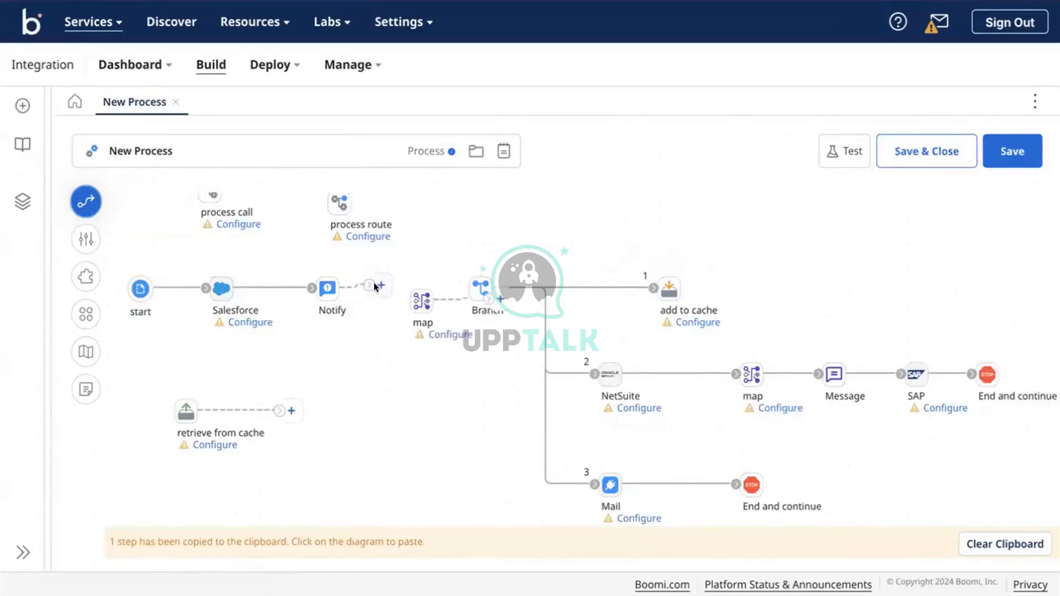
{"action": "left_click_drag", "start_coordinate": [374, 286], "coordinate": [478, 295]}
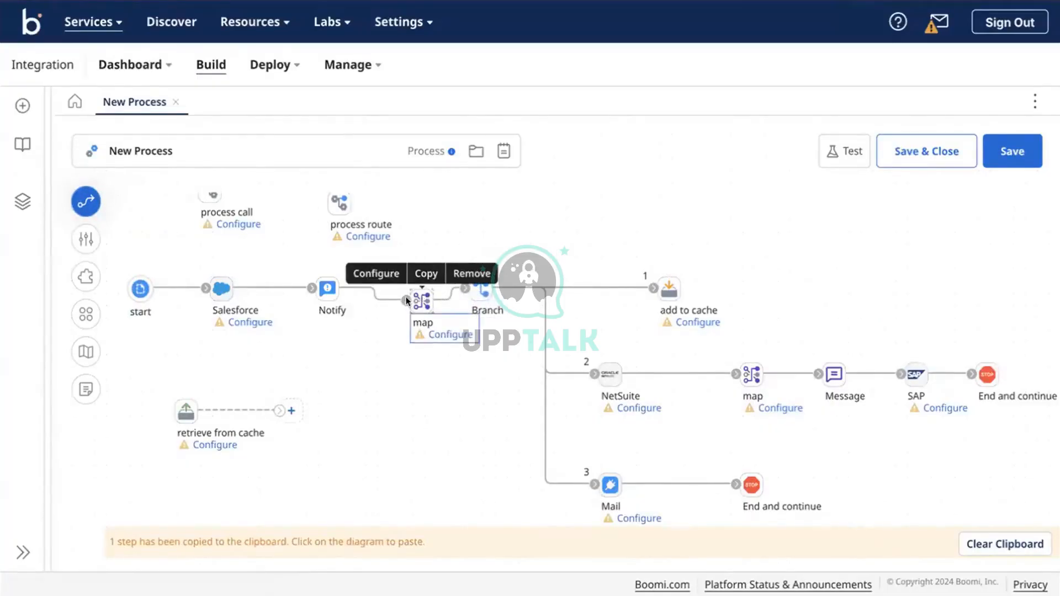
{"action": "left_click_drag", "start_coordinate": [407, 301], "coordinate": [372, 289]}
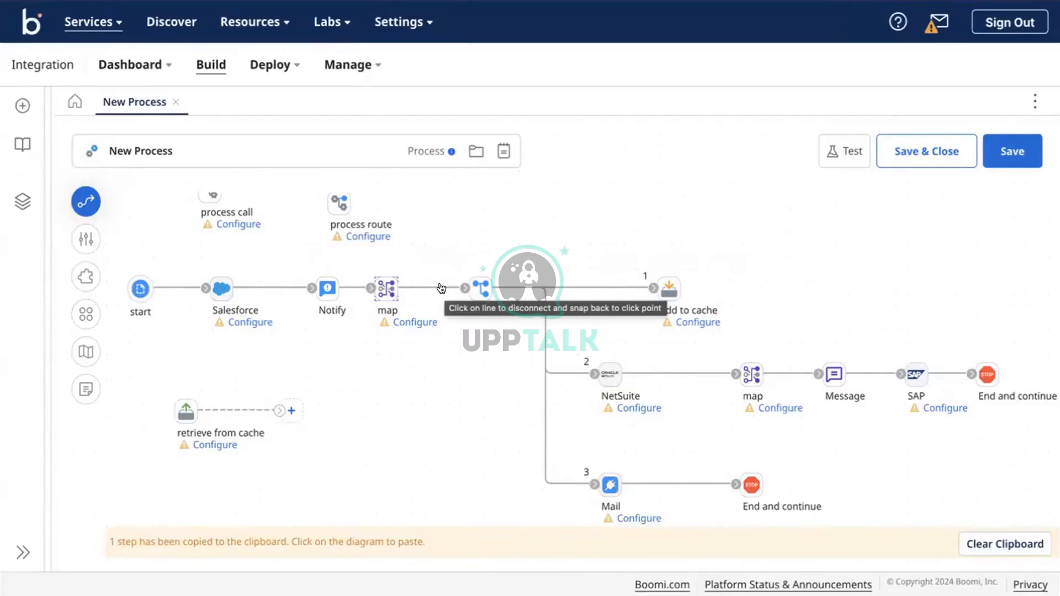
{"action": "left_click", "coordinate": [481, 287]}
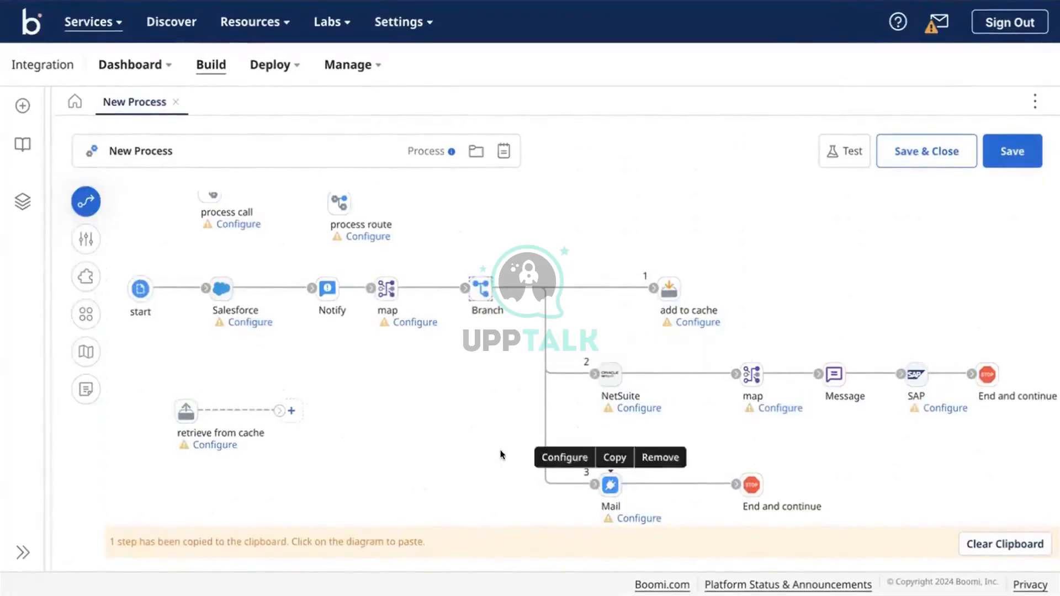
Clear the copied map step from the clipboard and select the add to cache step.
{"action": "left_click", "coordinate": [1005, 544]}
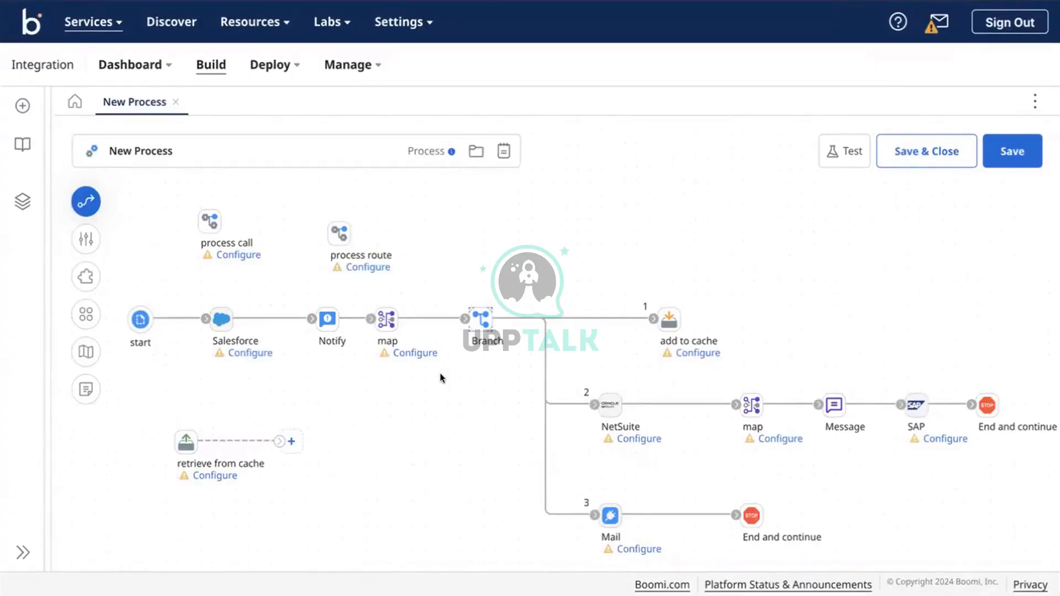
{"action": "left_click", "coordinate": [671, 316]}
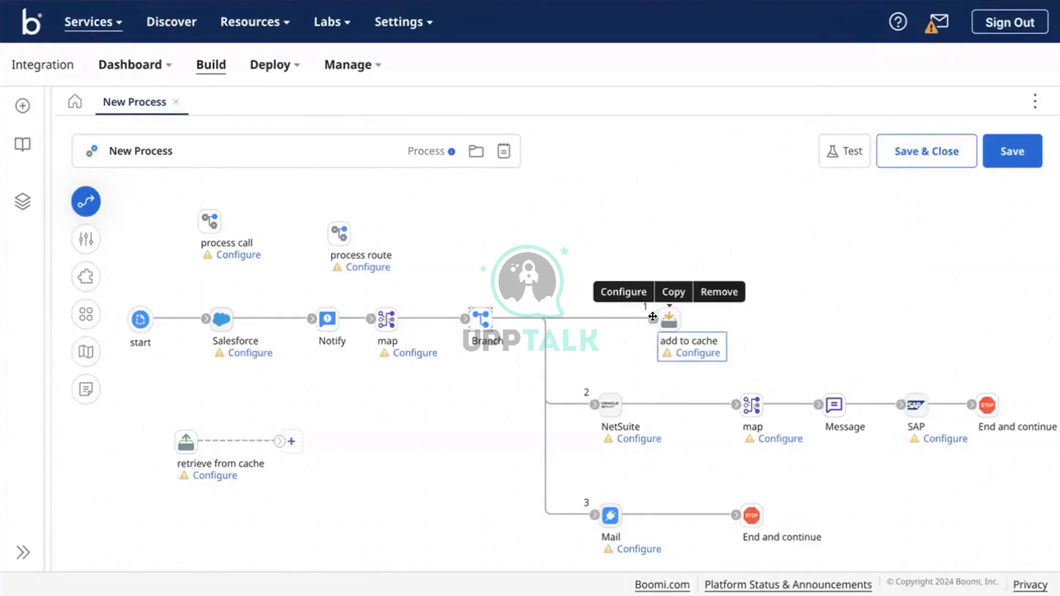
Detach add to cache from branch 1 and change the Branch's Number of Branches from 3 to 2.
{"action": "left_click_drag", "start_coordinate": [654, 318], "coordinate": [128, 481]}
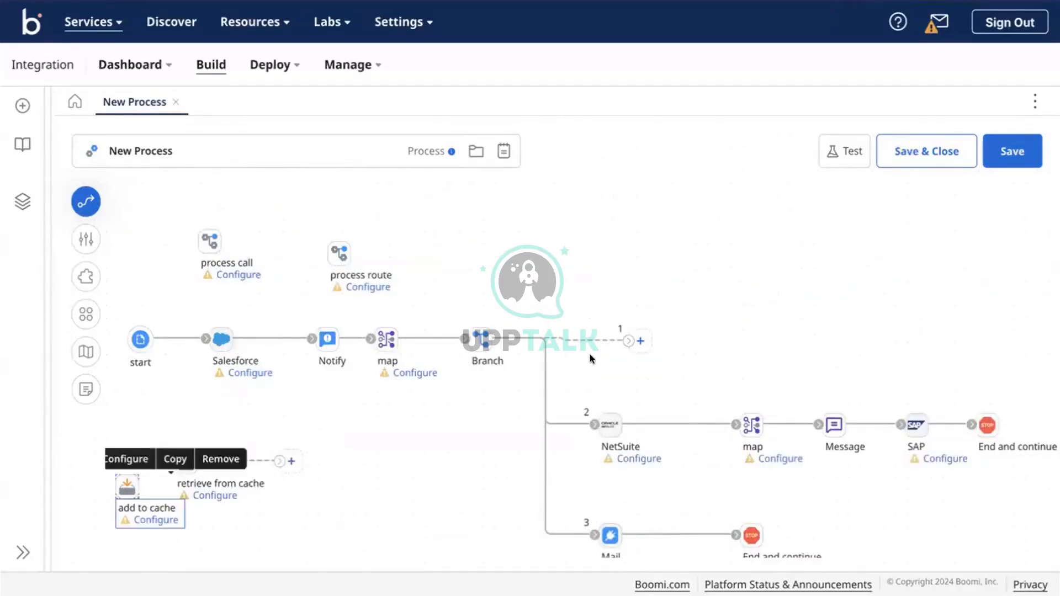
{"action": "left_click", "coordinate": [483, 336]}
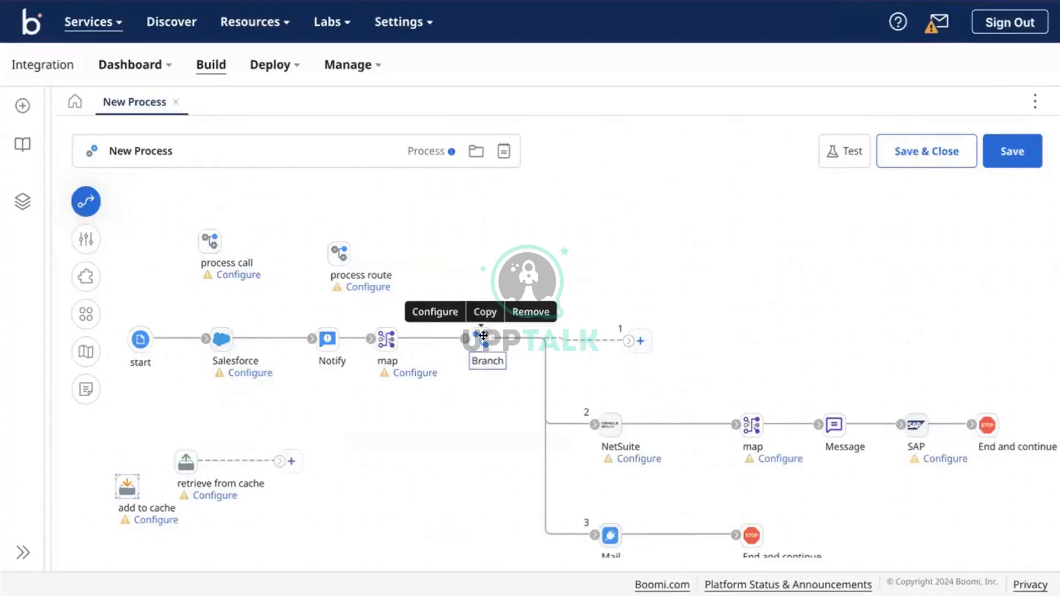
{"action": "double_click", "coordinate": [483, 335]}
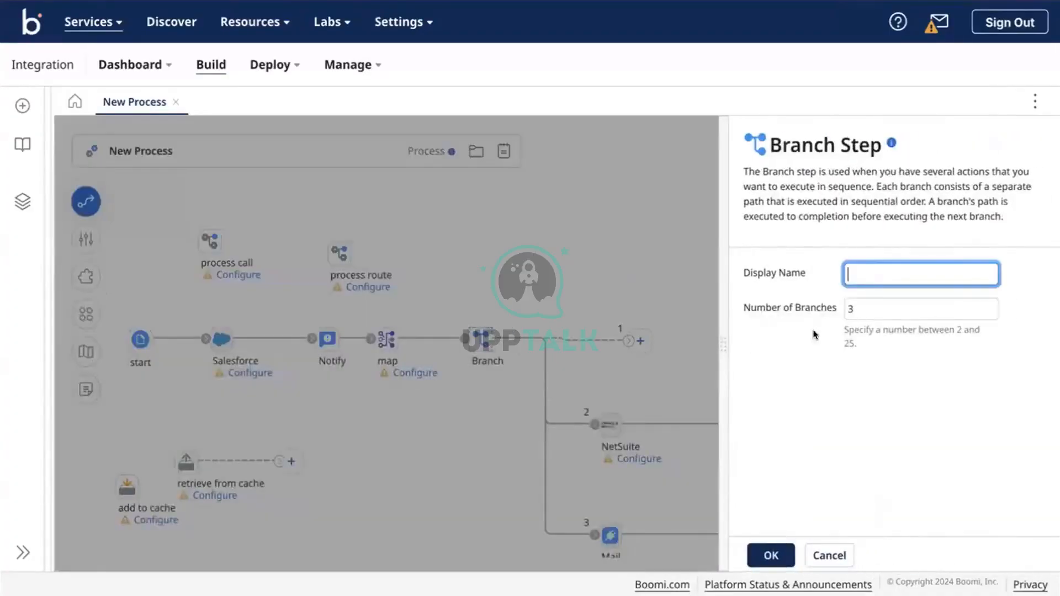
{"action": "left_click", "coordinate": [875, 316]}
{"action": "key", "text": "BackSpace"}
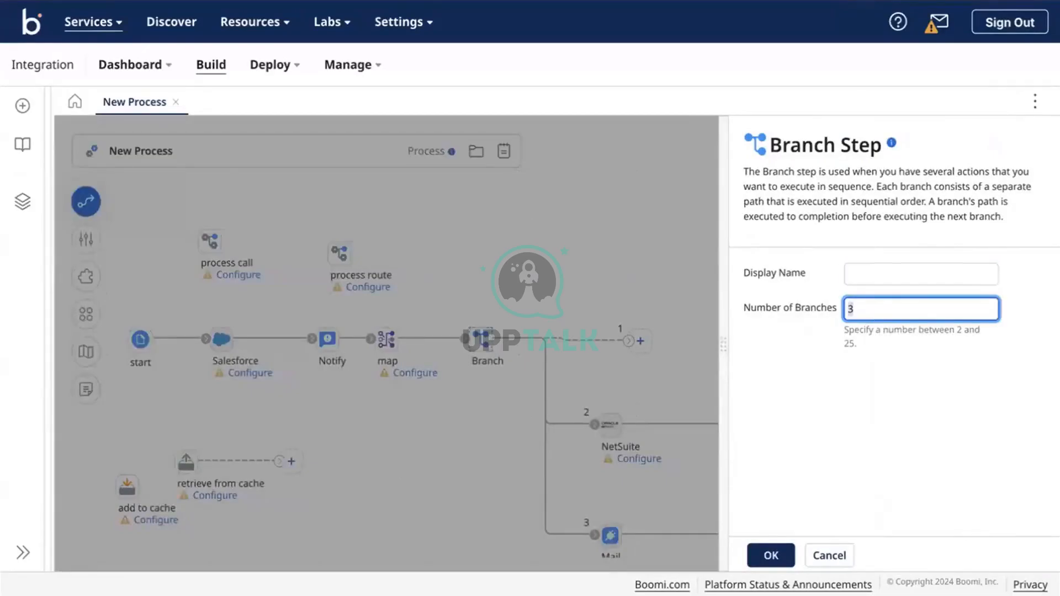
{"action": "type", "text": "2"}
{"action": "left_click", "coordinate": [765, 552]}
Move branch 2's connector off NetSuite and attach it to the Mail step.
{"action": "mouse_move", "coordinate": [602, 411]}
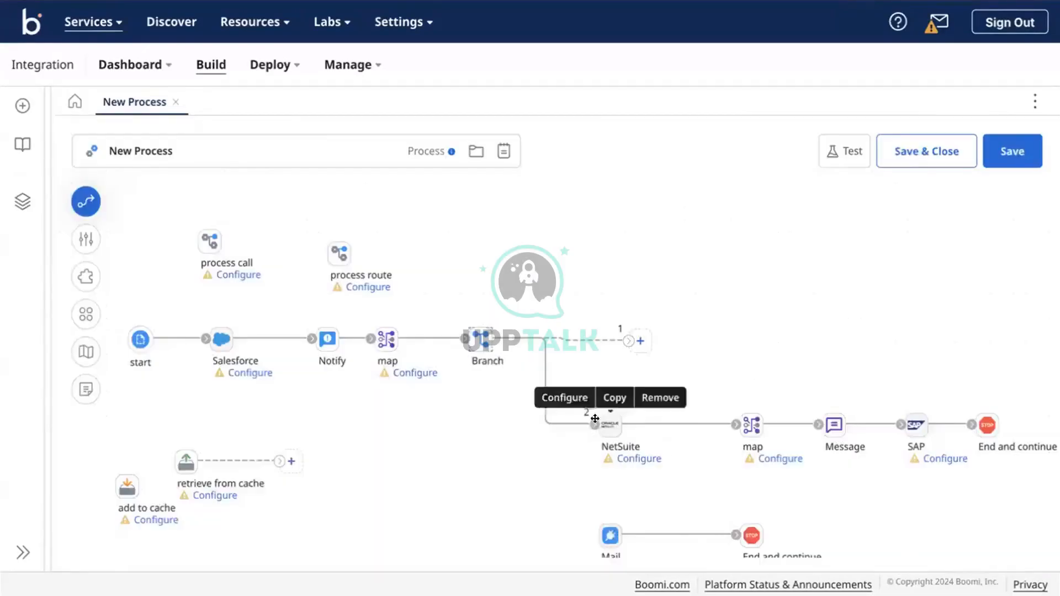
{"action": "left_click_drag", "start_coordinate": [589, 422], "coordinate": [607, 537]}
{"action": "left_click_drag", "start_coordinate": [629, 340], "coordinate": [605, 423]}
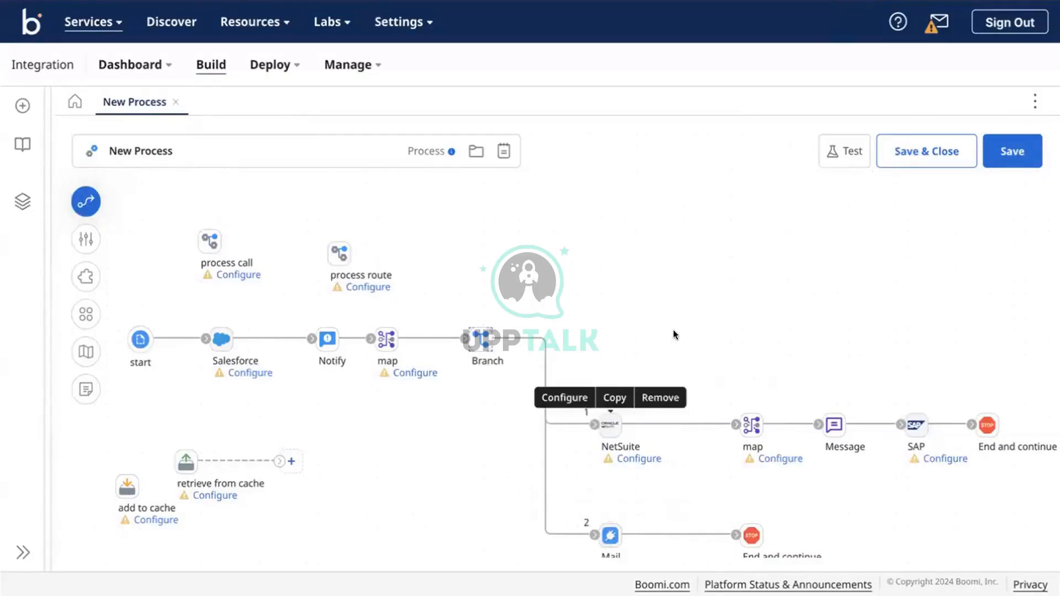
Raise retrieve from cache and the five branch-1 steps, then switch to the training notes document.
{"action": "scroll", "coordinate": [432, 364], "scroll_direction": "down", "scroll_amount": 1}
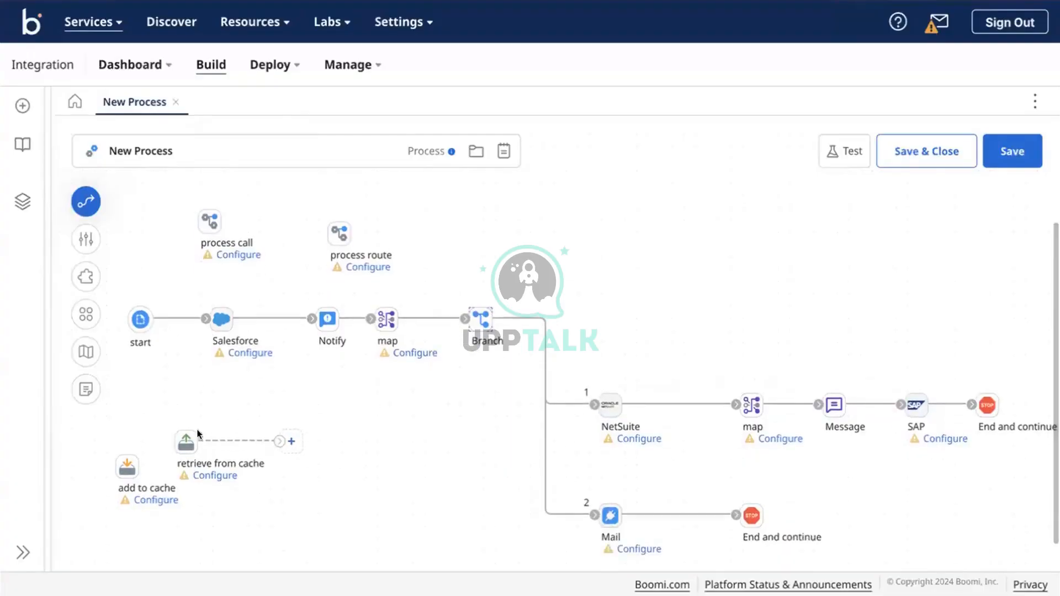
{"action": "left_click_drag", "start_coordinate": [182, 431], "coordinate": [182, 408]}
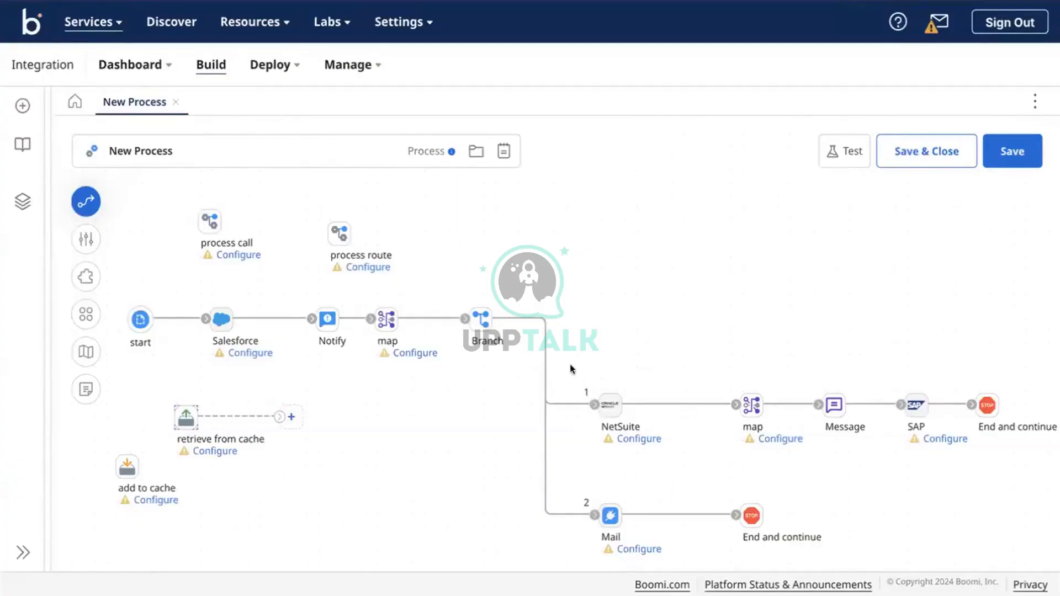
{"action": "left_click_drag", "start_coordinate": [570, 363], "coordinate": [1015, 445]}
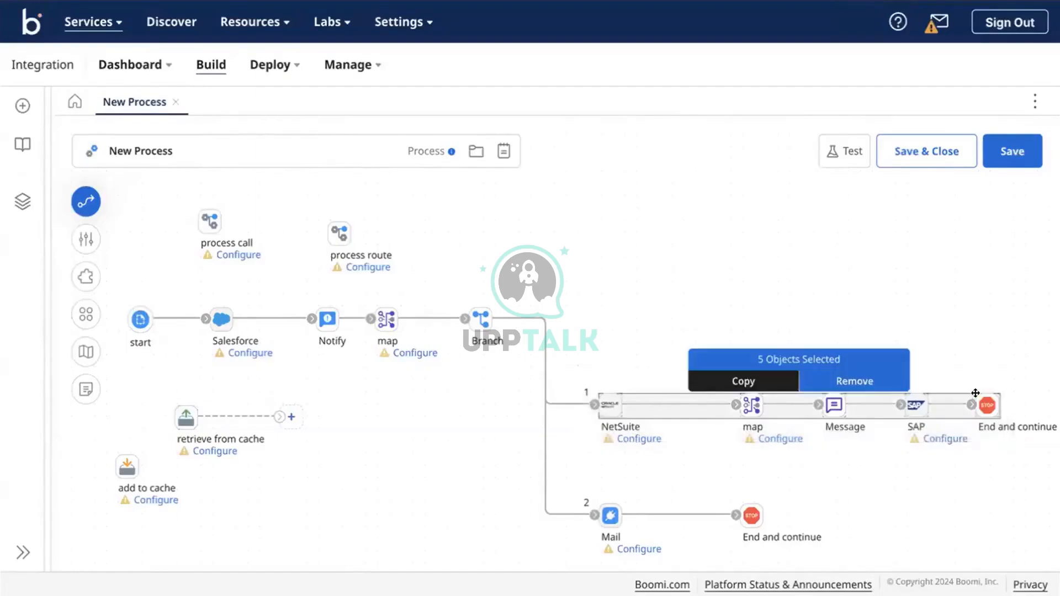
{"action": "left_click_drag", "start_coordinate": [974, 380], "coordinate": [982, 325]}
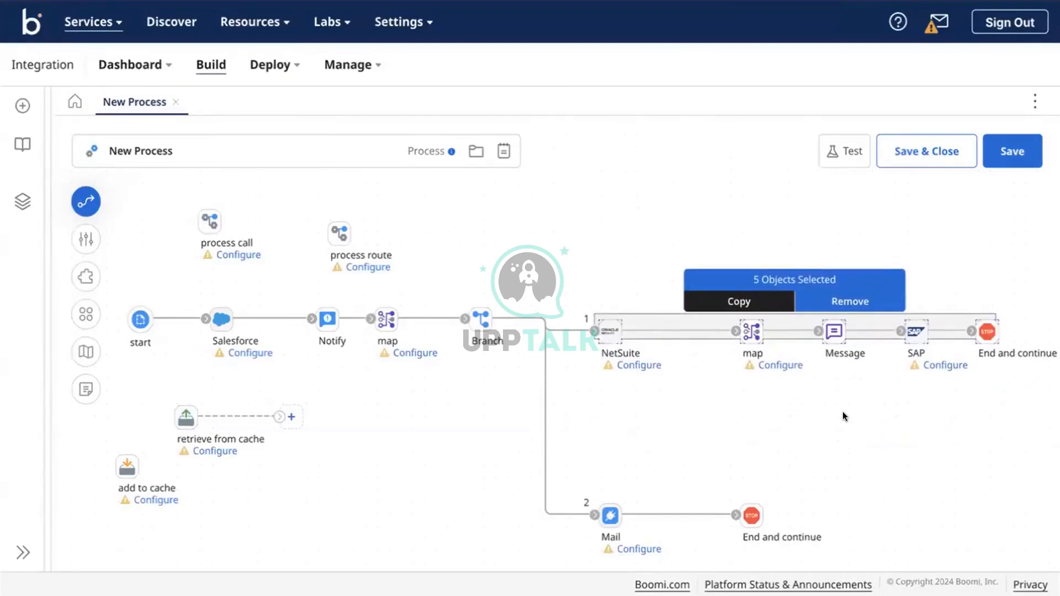
{"action": "left_click", "coordinate": [845, 417]}
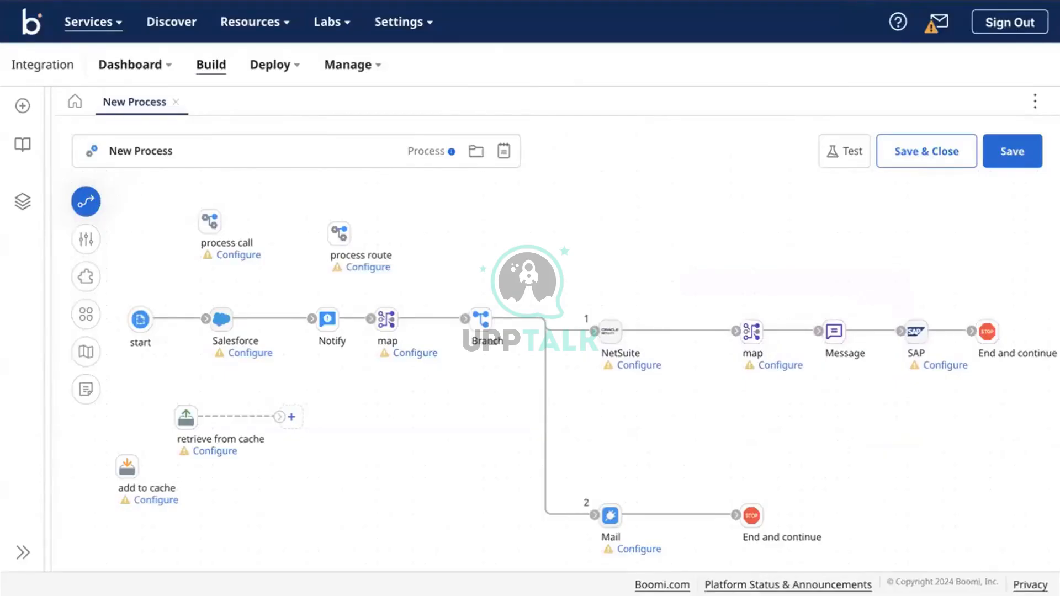
{"action": "key", "text": "ctrl+Tab"}
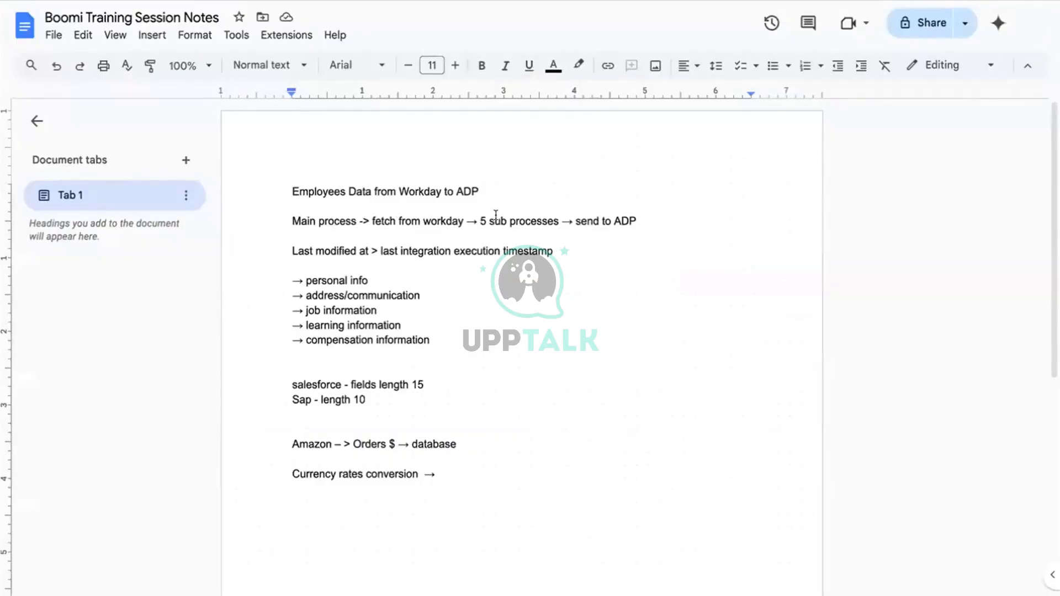
Paste a copy of the Main process note block below the Currency rates line.
{"action": "left_click_drag", "start_coordinate": [432, 340], "coordinate": [287, 221]}
{"action": "key", "text": "ctrl+c"}
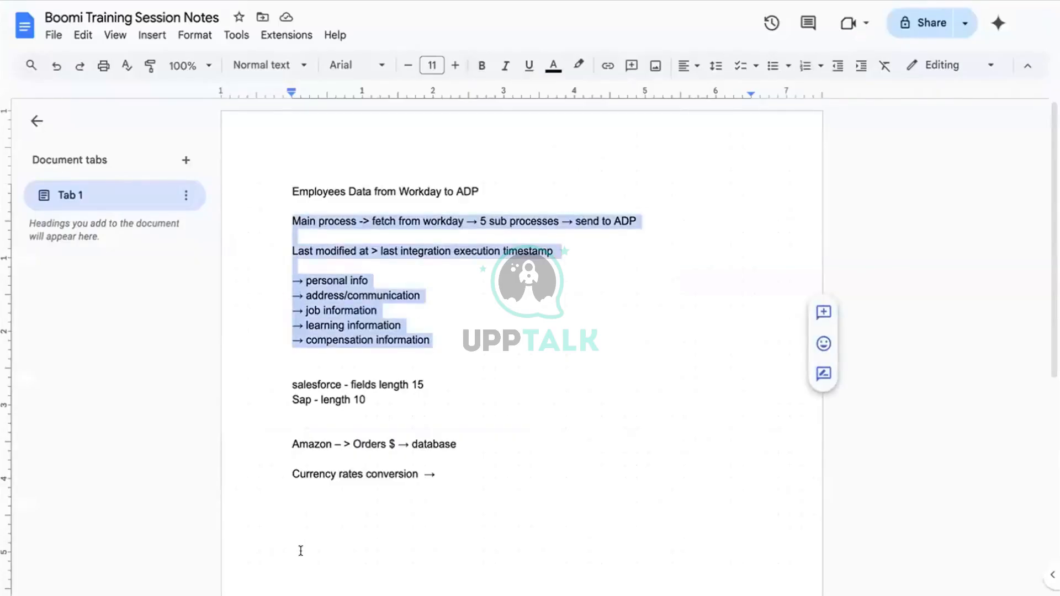
{"action": "left_click", "coordinate": [312, 500]}
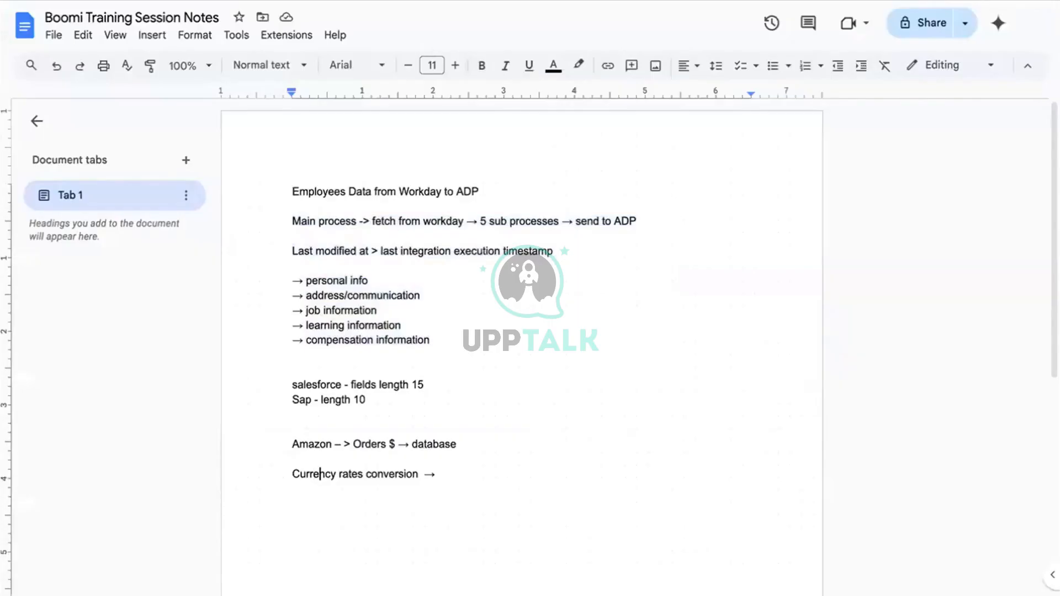
{"action": "key", "text": "Right"}
{"action": "key", "text": "Right"}
{"action": "key", "text": "Right"}
{"action": "key", "text": "Right"}
{"action": "key", "text": "Right"}
{"action": "key", "text": "Right"}
{"action": "key", "text": "Right"}
{"action": "key", "text": "Right"}
{"action": "key", "text": "Right"}
{"action": "key", "text": "Right"}
{"action": "key", "text": "Right"}
{"action": "key", "text": "Right"}
{"action": "key", "text": "Right"}
{"action": "key", "text": "Right"}
{"action": "key", "text": "Right"}
{"action": "key", "text": "Right"}
{"action": "key", "text": "Right"}
{"action": "key", "text": "Right"}
{"action": "key", "text": "Right"}
{"action": "key", "text": "Right"}
{"action": "key", "text": "Return"}
{"action": "key", "text": "Return"}
{"action": "key", "text": "Return"}
{"action": "key", "text": "ctrl+v"}
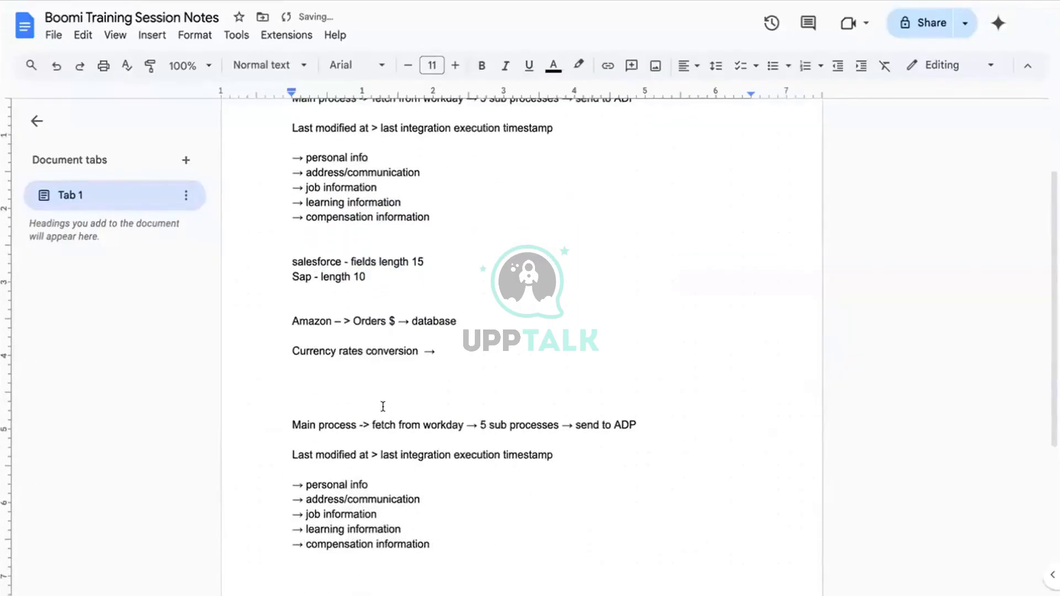
Replace 'sub processes' with 'branches' in the pasted Main process line.
{"action": "double_click", "coordinate": [457, 423]}
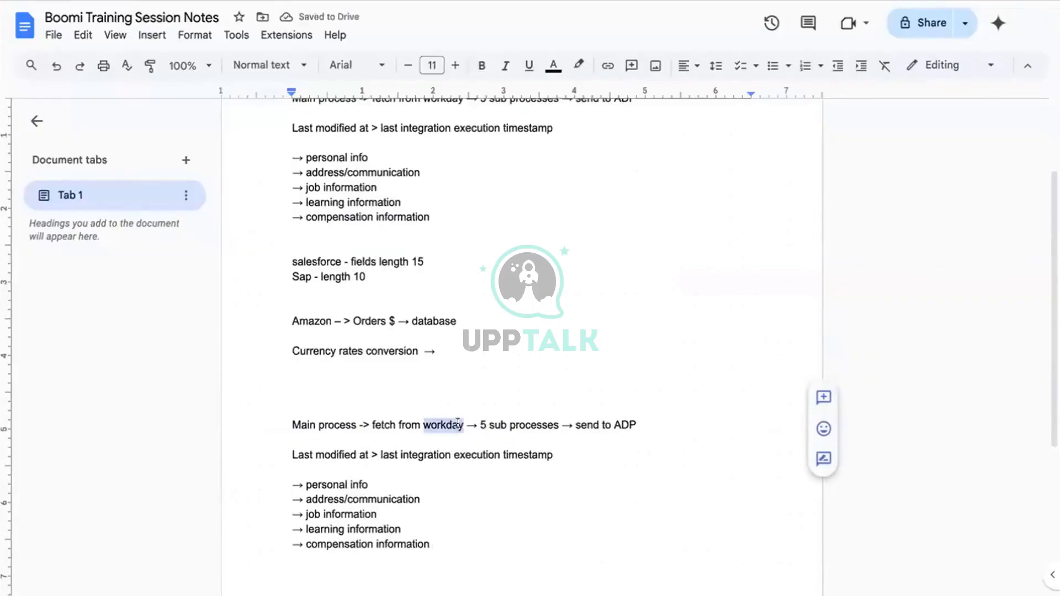
{"action": "left_click", "coordinate": [567, 423]}
{"action": "key", "text": "Left"}
{"action": "key", "text": "Left"}
{"action": "key", "text": "BackSpace"}
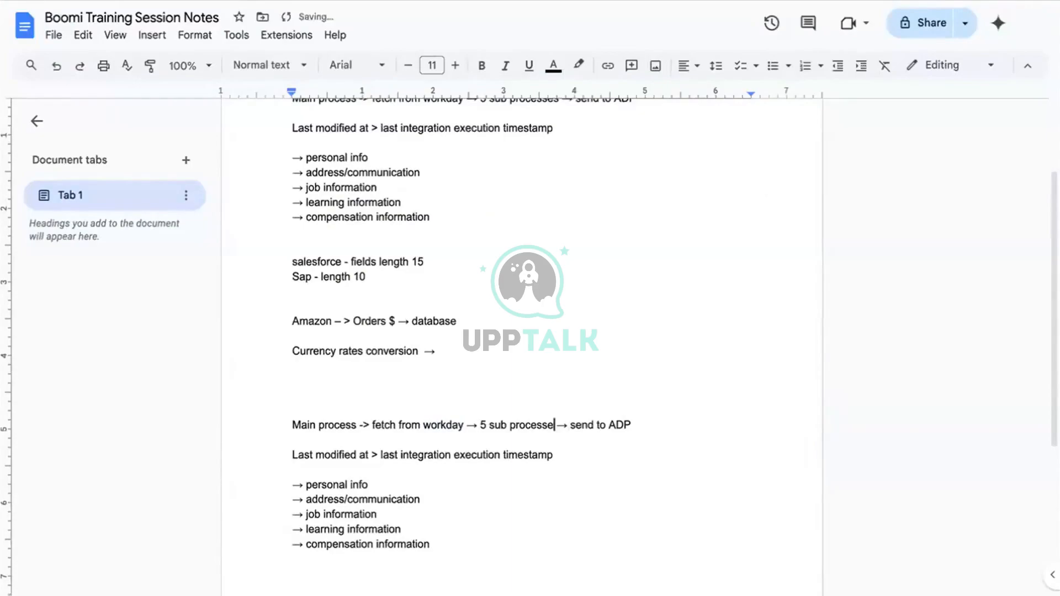
{"action": "key", "text": "BackSpace"}
{"action": "key", "text": "BackSpace"}
{"action": "key", "text": "BackSpace"}
{"action": "key", "text": "BackSpace"}
{"action": "key", "text": "BackSpace"}
{"action": "key", "text": "BackSpace"}
{"action": "key", "text": "BackSpace"}
{"action": "key", "text": "BackSpace"}
{"action": "key", "text": "BackSpace"}
{"action": "key", "text": "BackSpace"}
{"action": "key", "text": "BackSpace"}
{"action": "key", "text": "BackSpace"}
{"action": "type", "text": "branches"}
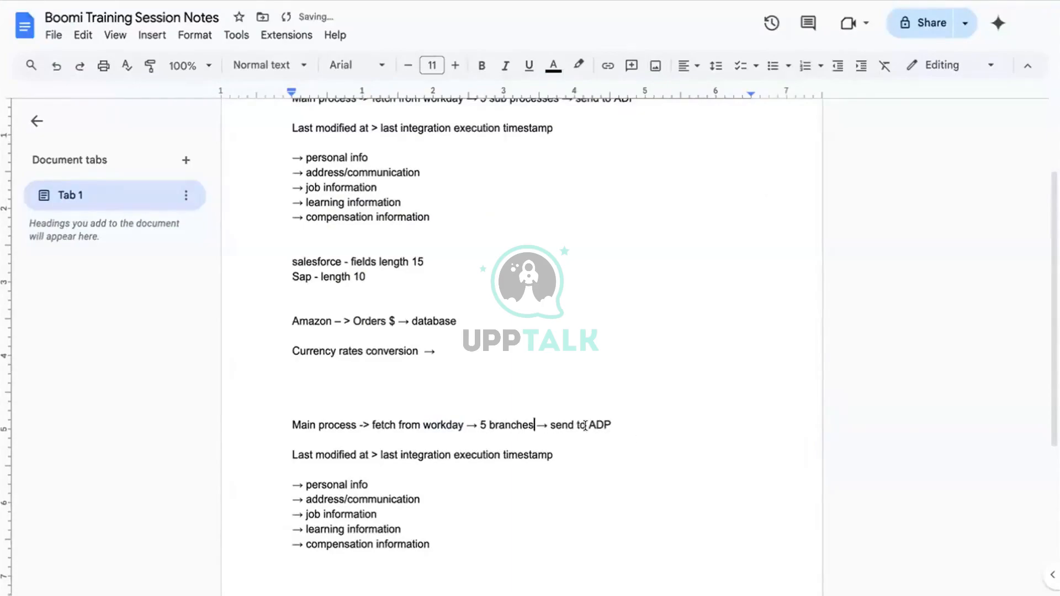
Delete the Last modified at line and replace ADP with Ultipro.
{"action": "left_click_drag", "start_coordinate": [564, 456], "coordinate": [299, 440]}
{"action": "key", "text": "BackSpace"}
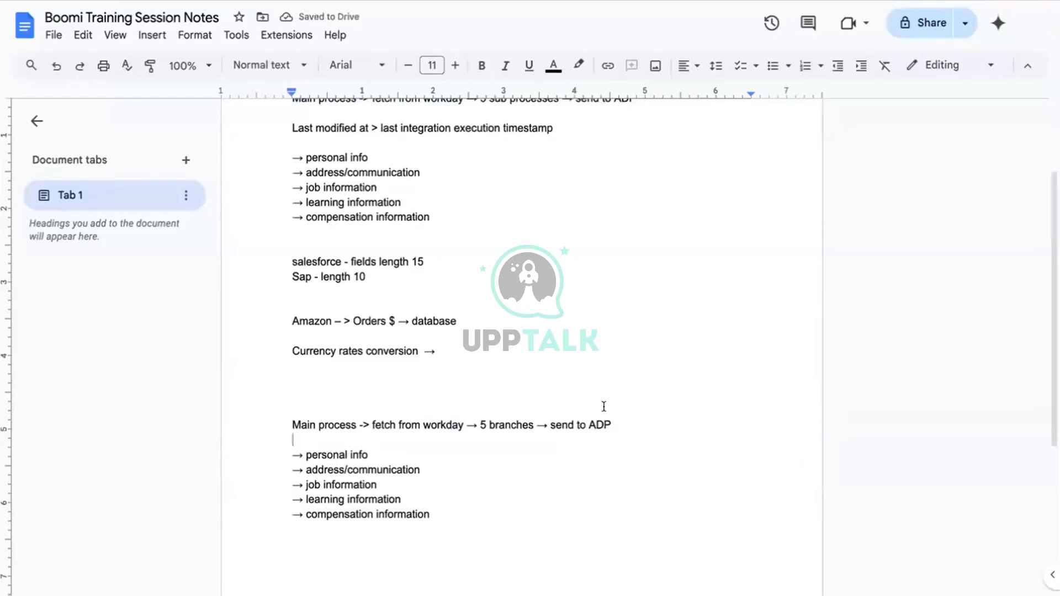
{"action": "left_click", "coordinate": [597, 424]}
{"action": "double_click", "coordinate": [596, 424]}
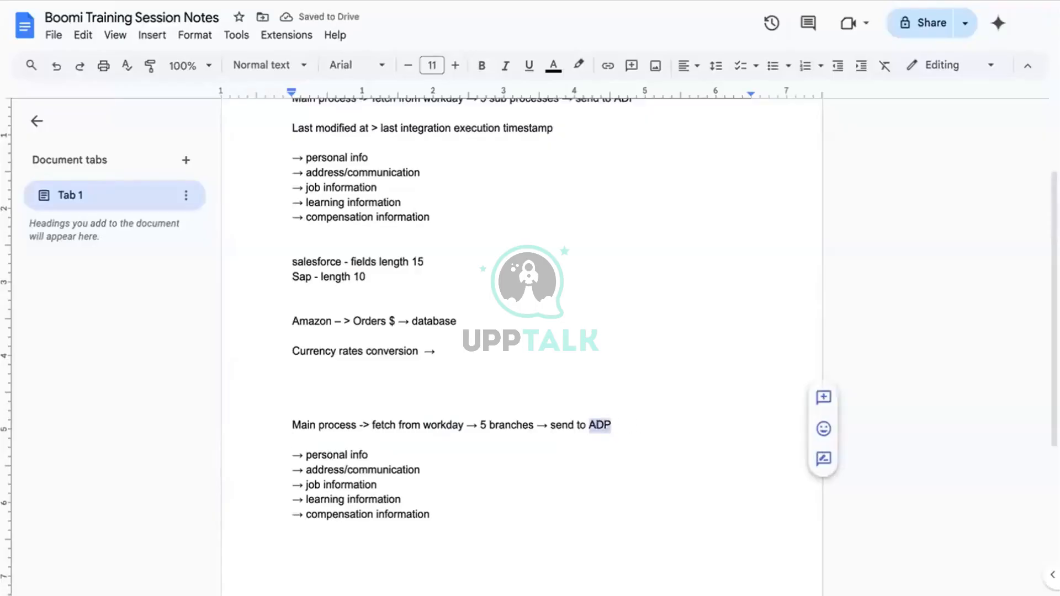
{"action": "type", "text": "Ultipro"}
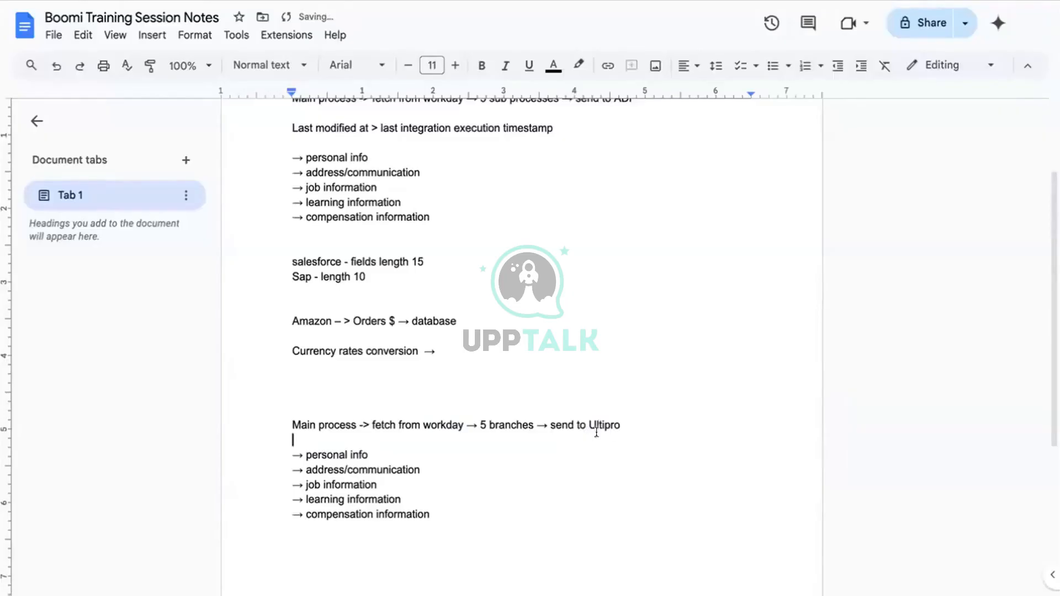
{"action": "key", "text": "Down"}
{"action": "left_click", "coordinate": [329, 454]}
Inspect the personal info and address/communication entries of the Ultipro list.
{"action": "double_click", "coordinate": [329, 455]}
{"action": "double_click", "coordinate": [360, 454]}
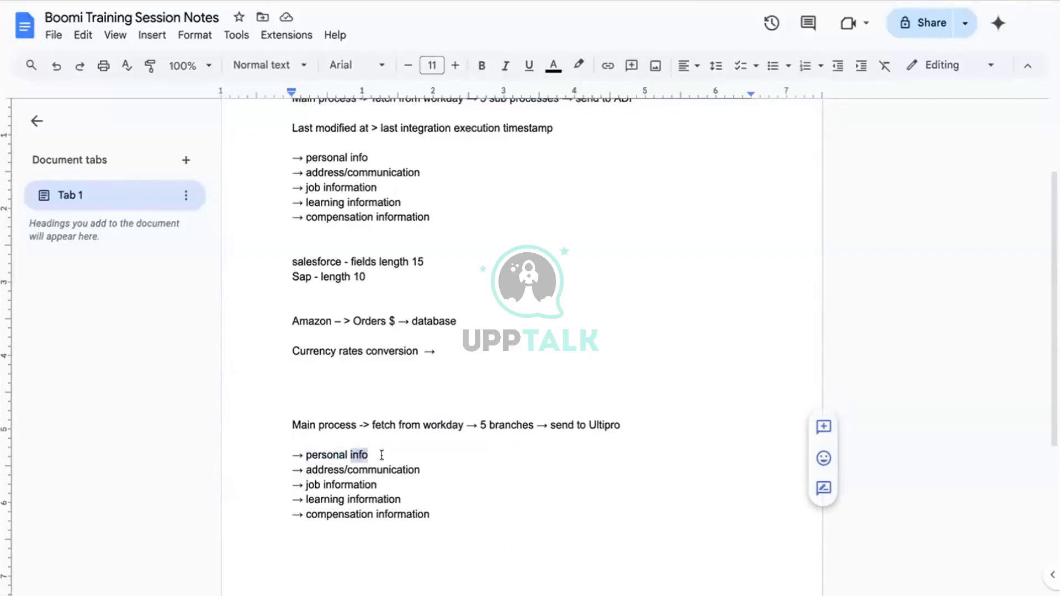
{"action": "left_click", "coordinate": [339, 455]}
{"action": "double_click", "coordinate": [324, 455]}
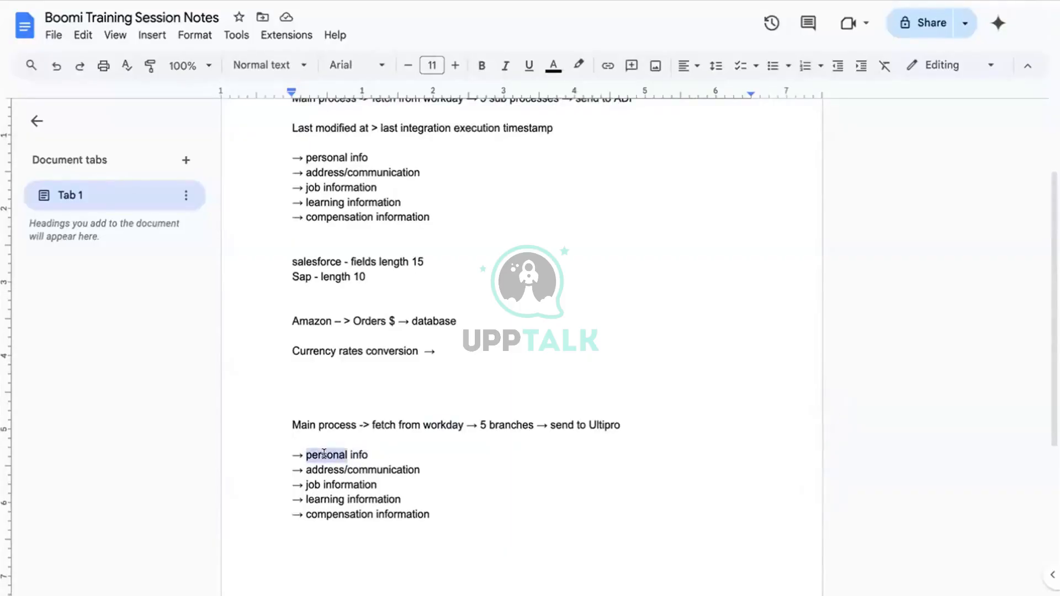
{"action": "double_click", "coordinate": [355, 470]}
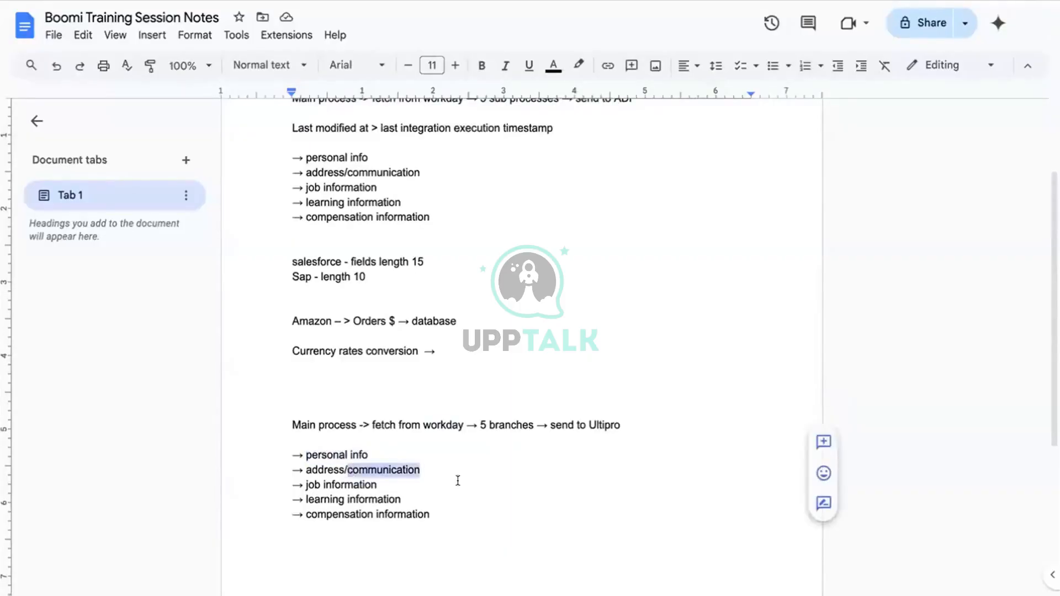
{"action": "left_click", "coordinate": [383, 471]}
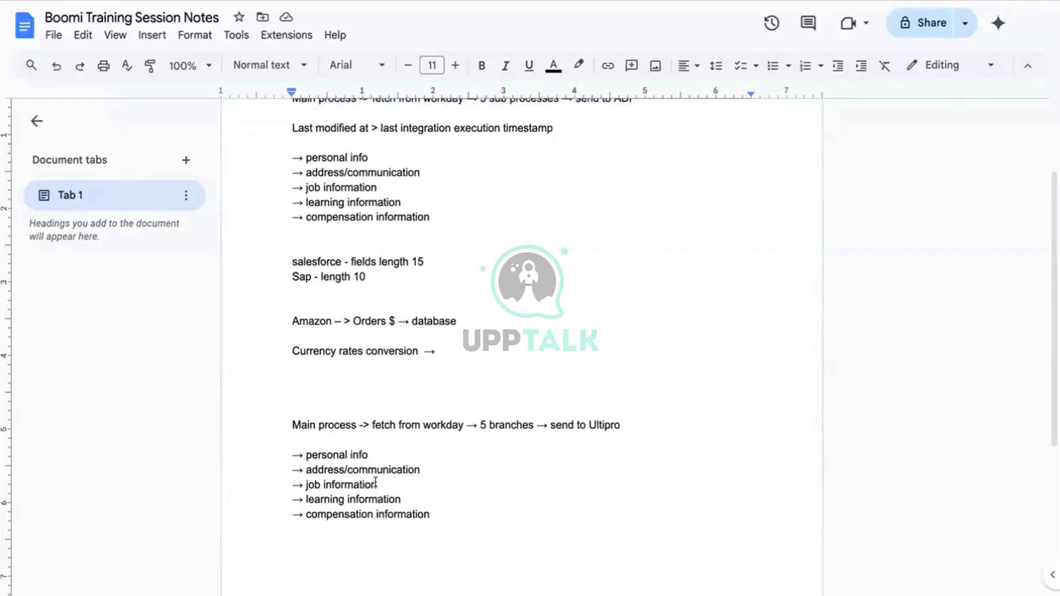
Move the job information line directly below personal info and remove the leftover blank line.
{"action": "left_click_drag", "start_coordinate": [379, 484], "coordinate": [290, 484]}
{"action": "key", "text": "ctrl+c"}
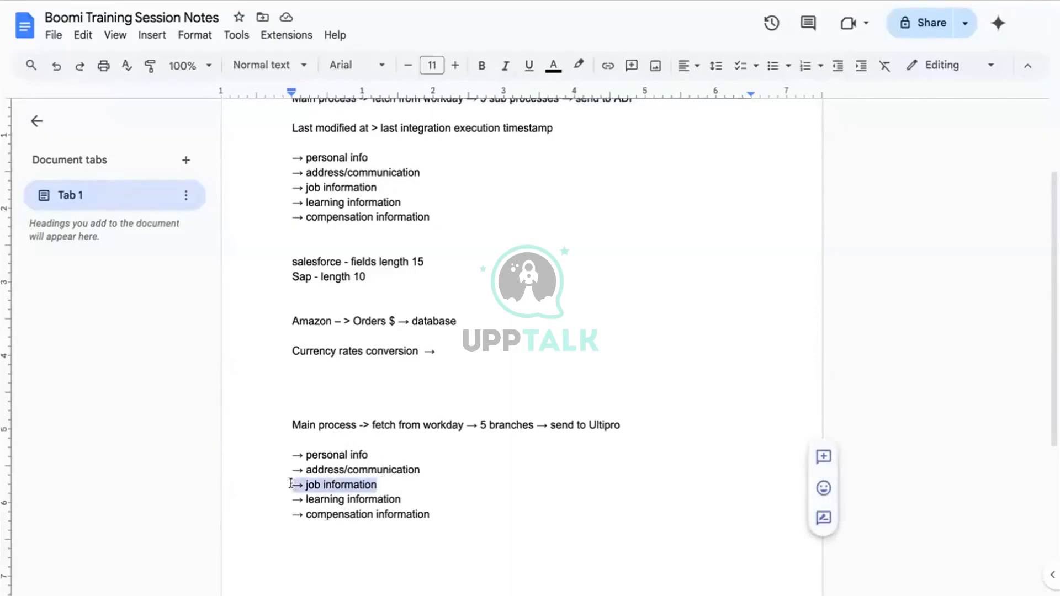
{"action": "key", "text": "BackSpace"}
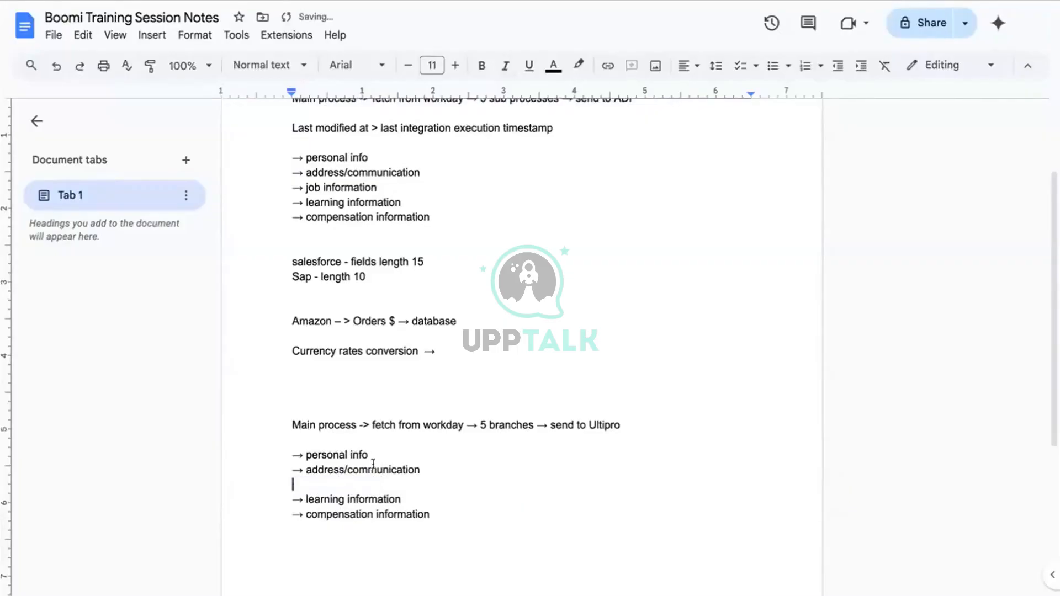
{"action": "left_click", "coordinate": [381, 454]}
{"action": "key", "text": "Return"}
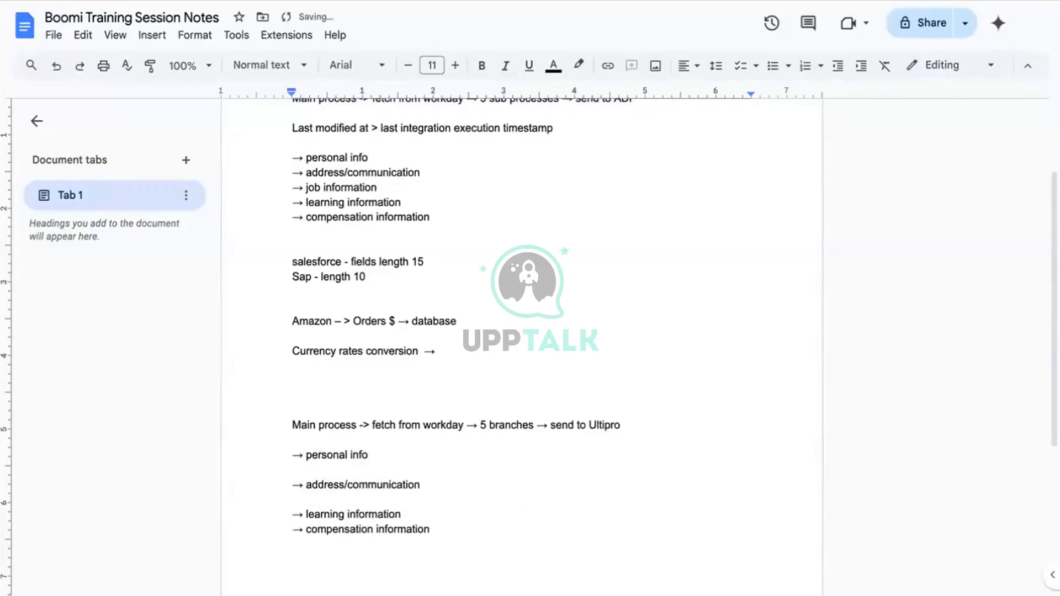
{"action": "key", "text": "ctrl+v"}
{"action": "left_click", "coordinate": [354, 493]}
{"action": "key", "text": "BackSpace"}
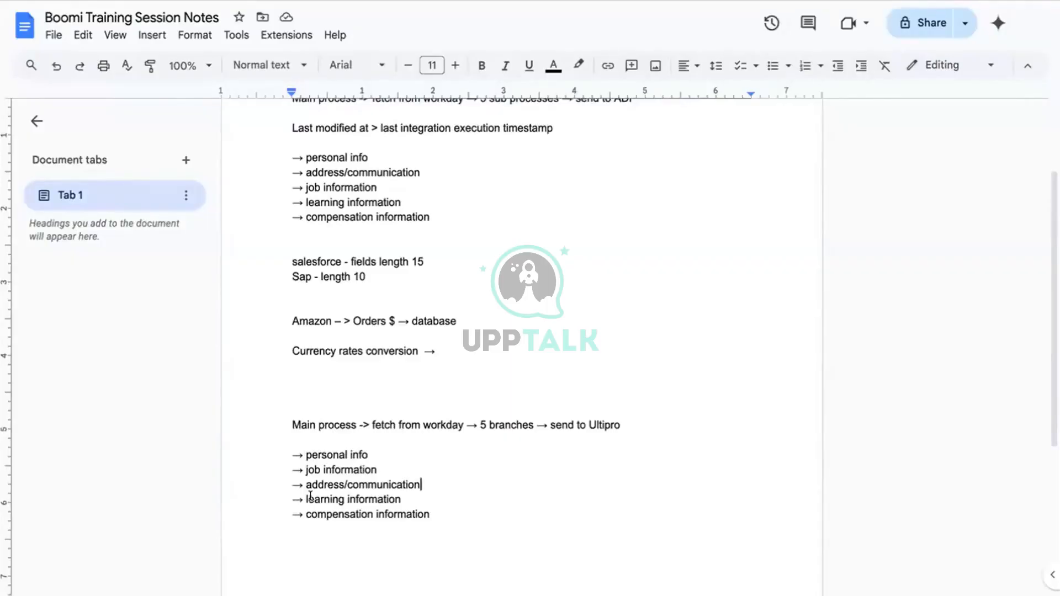
{"action": "scroll", "coordinate": [453, 475], "scroll_direction": "down", "scroll_amount": 1}
{"action": "left_click", "coordinate": [440, 470]}
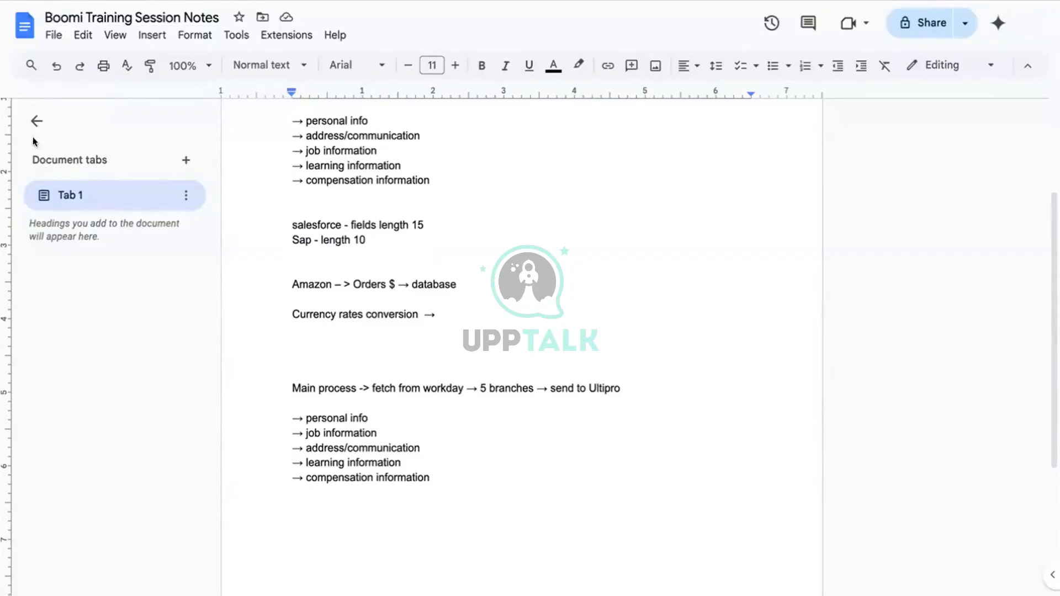
Collapse the Document tabs sidebar and review the 5 branches list entries.
{"action": "left_click", "coordinate": [37, 120]}
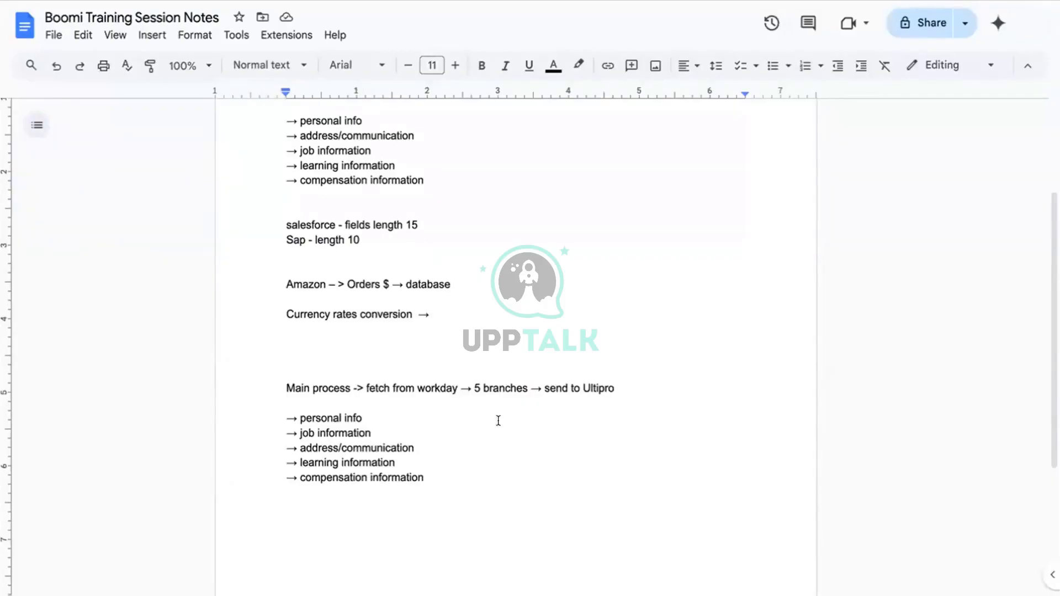
{"action": "left_click", "coordinate": [530, 389]}
{"action": "left_click", "coordinate": [419, 448]}
{"action": "left_click", "coordinate": [436, 470]}
{"action": "left_click", "coordinate": [425, 440]}
{"action": "left_click", "coordinate": [388, 428]}
{"action": "left_click", "coordinate": [367, 417]}
Recheck the Ultipro list entries, from job information through compensation information.
{"action": "scroll", "coordinate": [431, 423], "scroll_direction": "up", "scroll_amount": 1}
{"action": "scroll", "coordinate": [414, 440], "scroll_direction": "up", "scroll_amount": 1}
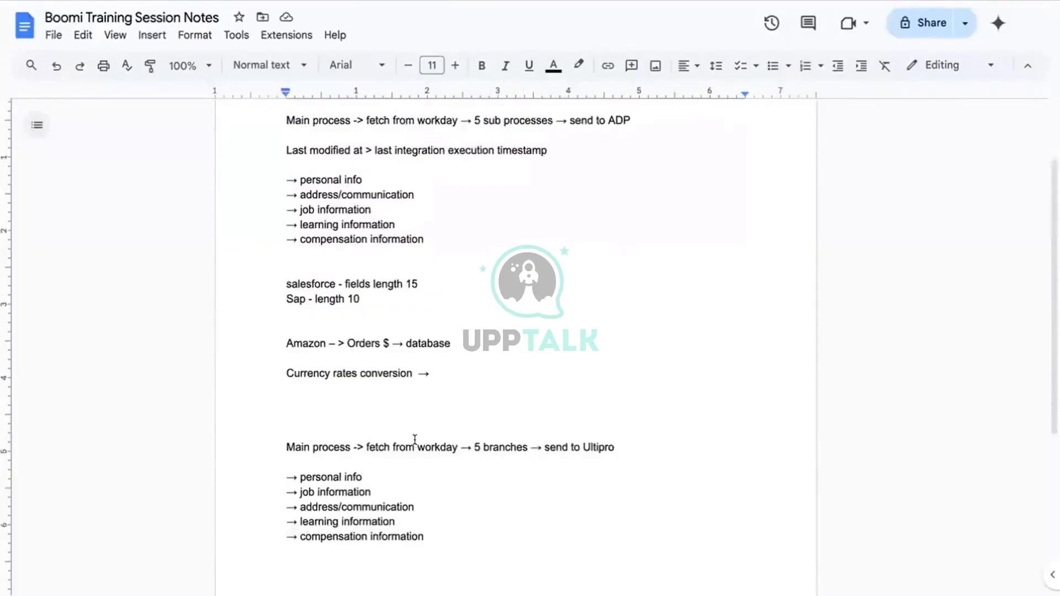
{"action": "scroll", "coordinate": [414, 440], "scroll_direction": "down", "scroll_amount": 1}
{"action": "left_click", "coordinate": [443, 488]}
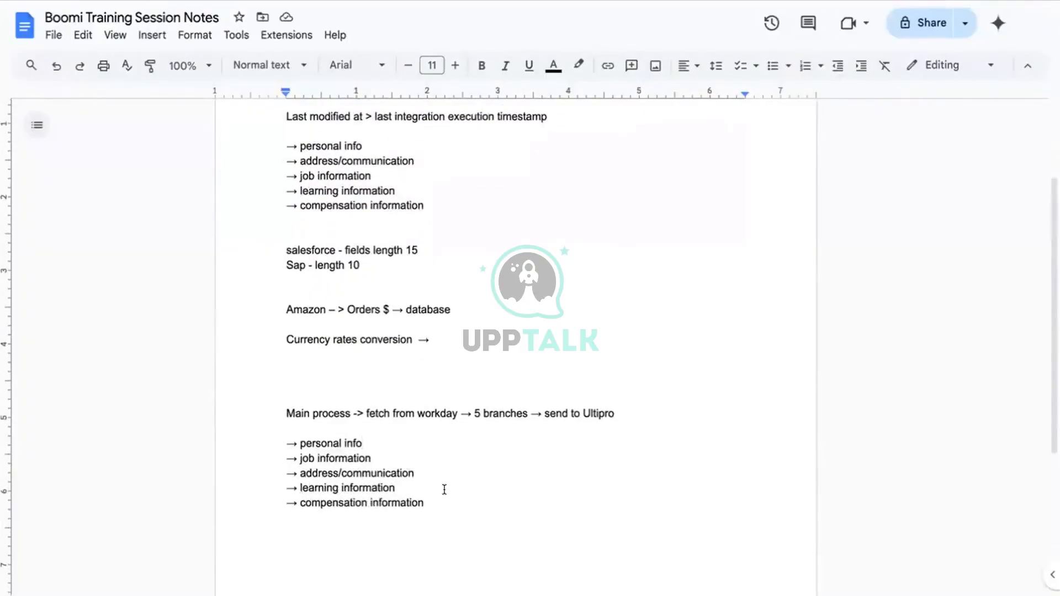
{"action": "left_click", "coordinate": [440, 497]}
{"action": "left_click", "coordinate": [421, 473]}
{"action": "left_click", "coordinate": [393, 457]}
{"action": "scroll", "coordinate": [549, 476], "scroll_direction": "up", "scroll_amount": 3}
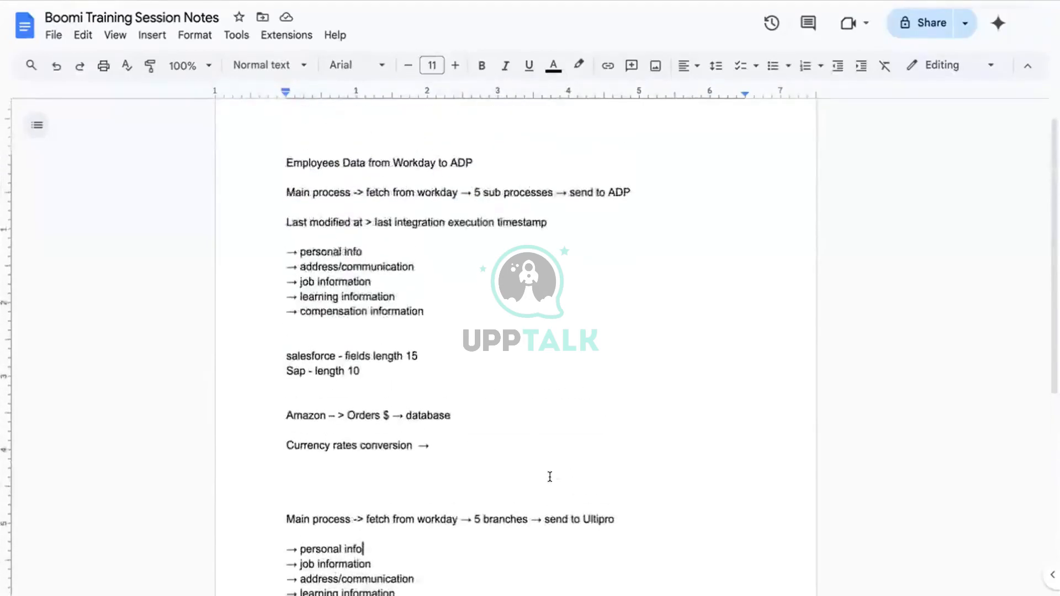
{"action": "scroll", "coordinate": [514, 466], "scroll_direction": "down", "scroll_amount": 2}
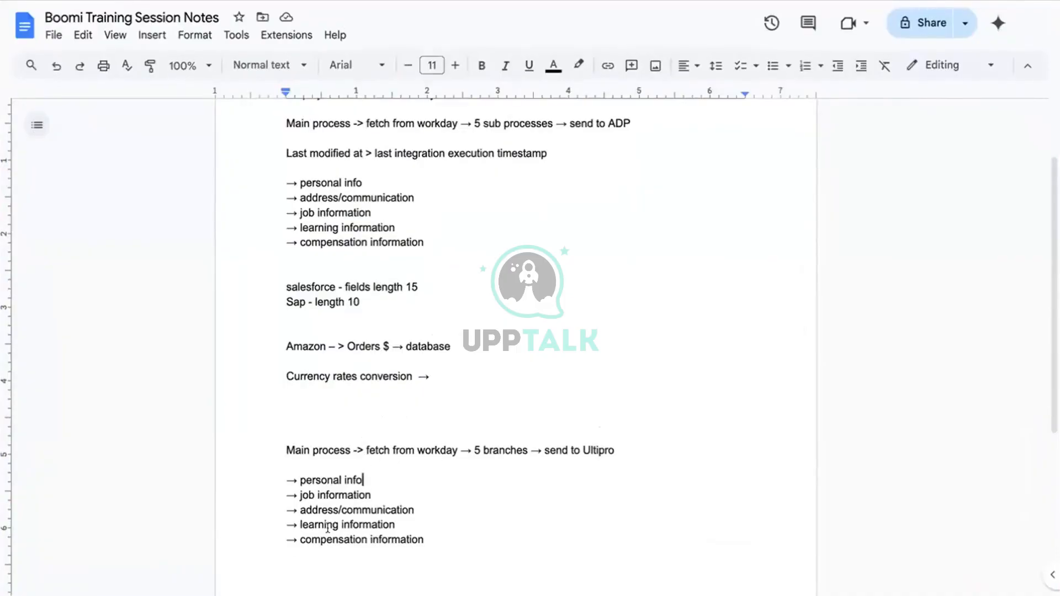
{"action": "scroll", "coordinate": [382, 490], "scroll_direction": "down", "scroll_amount": 1}
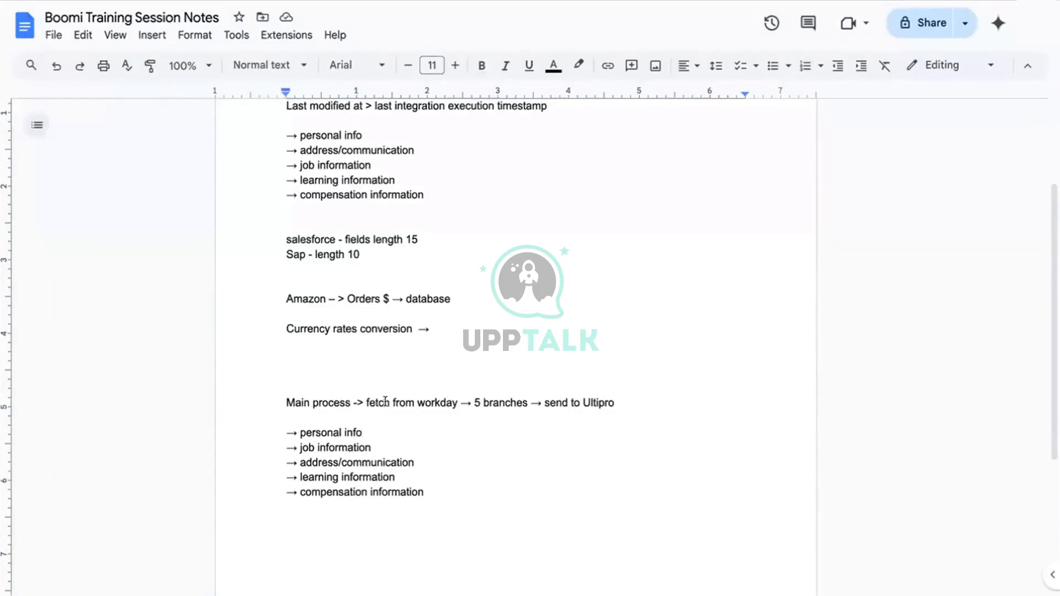
{"action": "left_click", "coordinate": [490, 457]}
Append '-> cost center, department' after 'job information' in the Ultipro notes.
{"action": "left_click", "coordinate": [396, 445]}
{"action": "type", "text": "-"}
{"action": "type", "text": "> cost cen"}
{"action": "type", "text": "ter"}
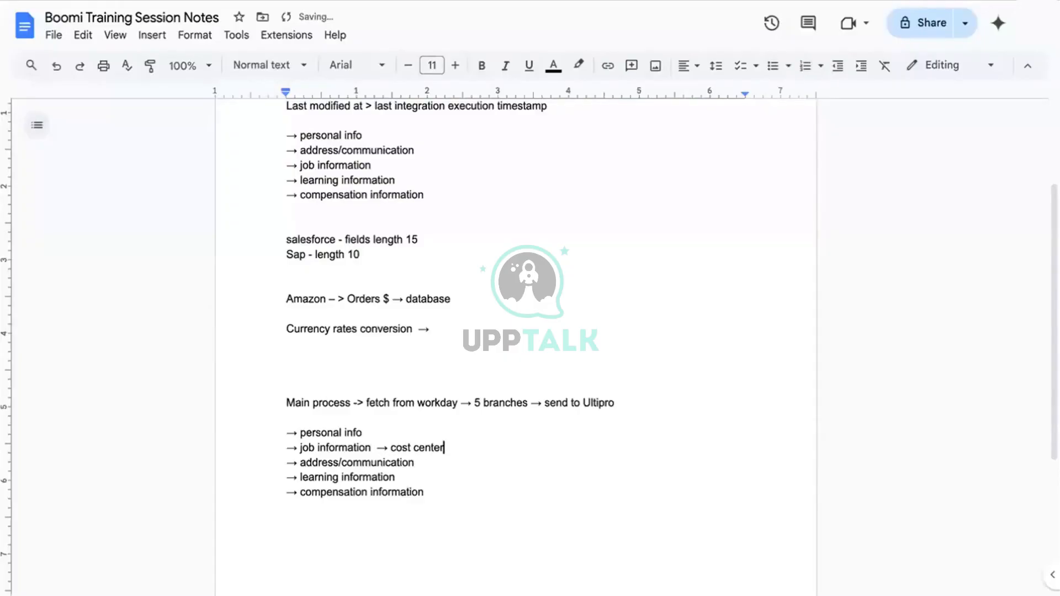
{"action": "type", "text": ", department"}
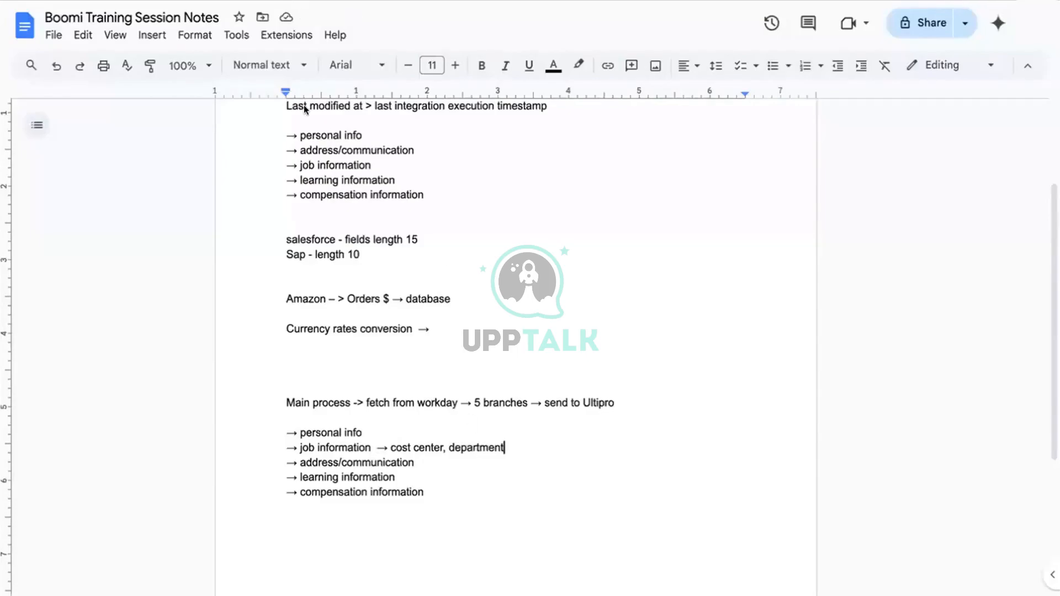
{"action": "key", "text": "ctrl+Tab"}
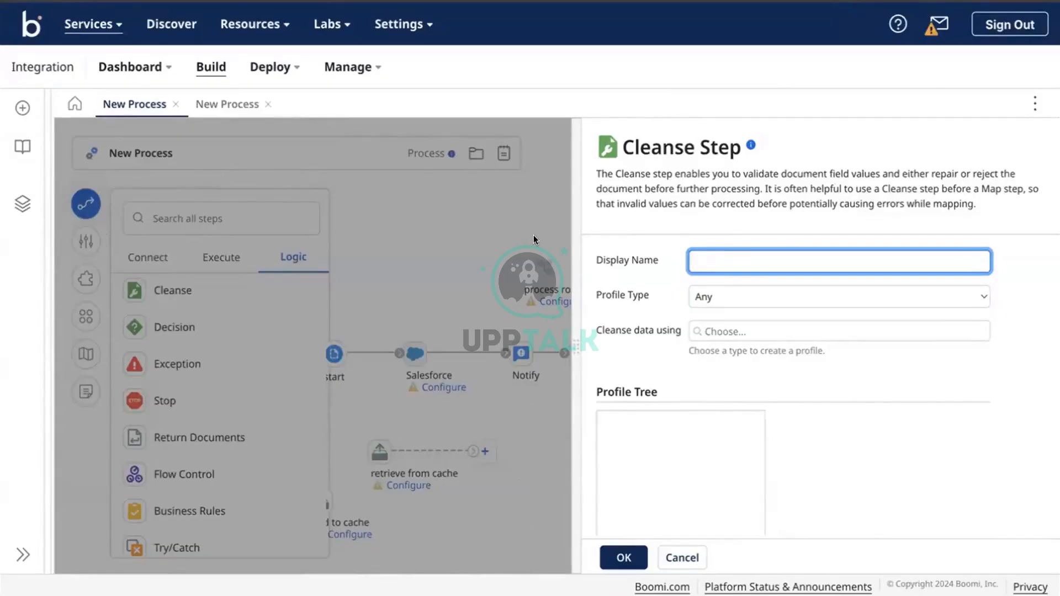
Close the Cleanse settings and delete the Cleanse step, confirming the removal.
{"action": "left_click", "coordinate": [669, 546]}
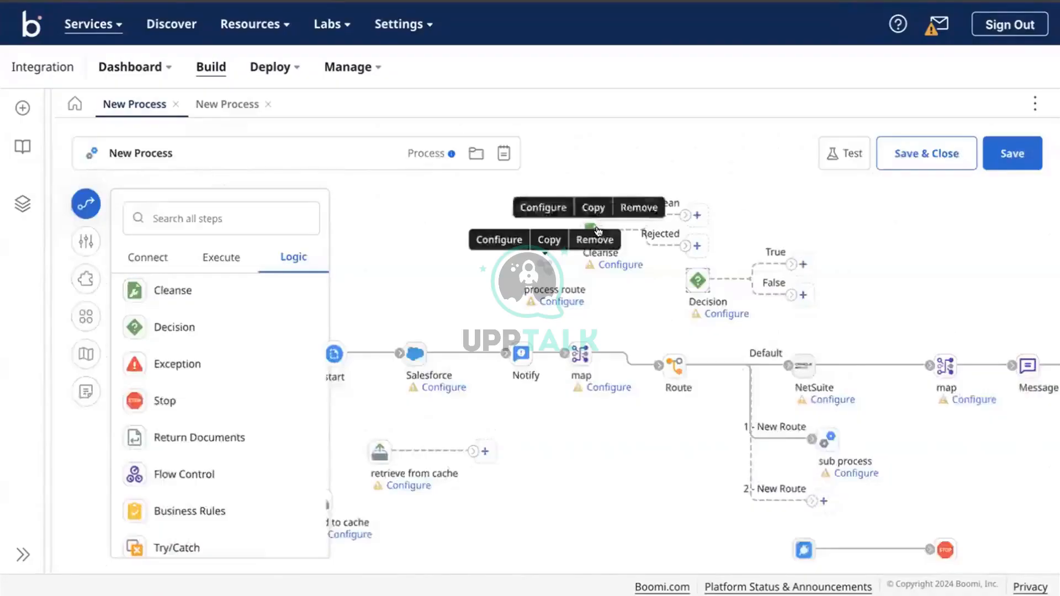
{"action": "left_click", "coordinate": [637, 211]}
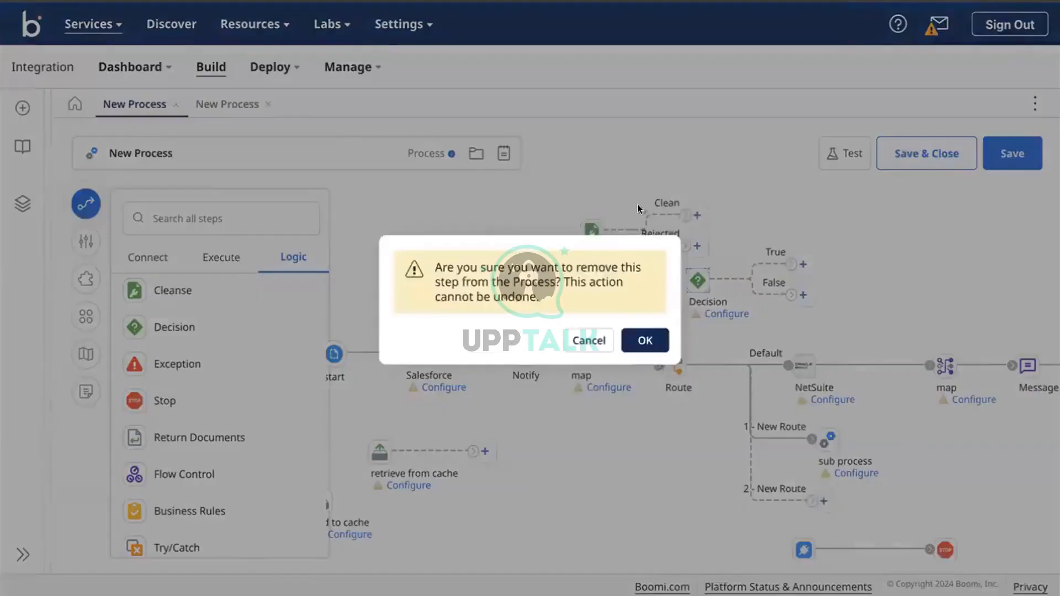
{"action": "left_click", "coordinate": [640, 334]}
{"action": "scroll", "coordinate": [213, 407], "scroll_direction": "down", "scroll_amount": 1}
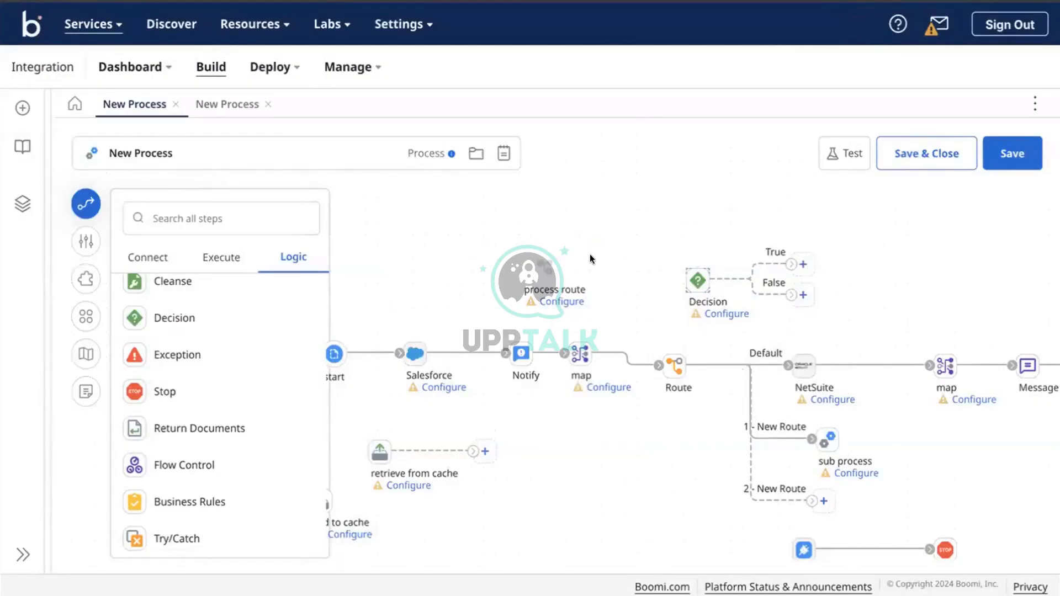
{"action": "scroll", "coordinate": [589, 254], "scroll_direction": "down", "scroll_amount": 1}
{"action": "left_click", "coordinate": [668, 340]}
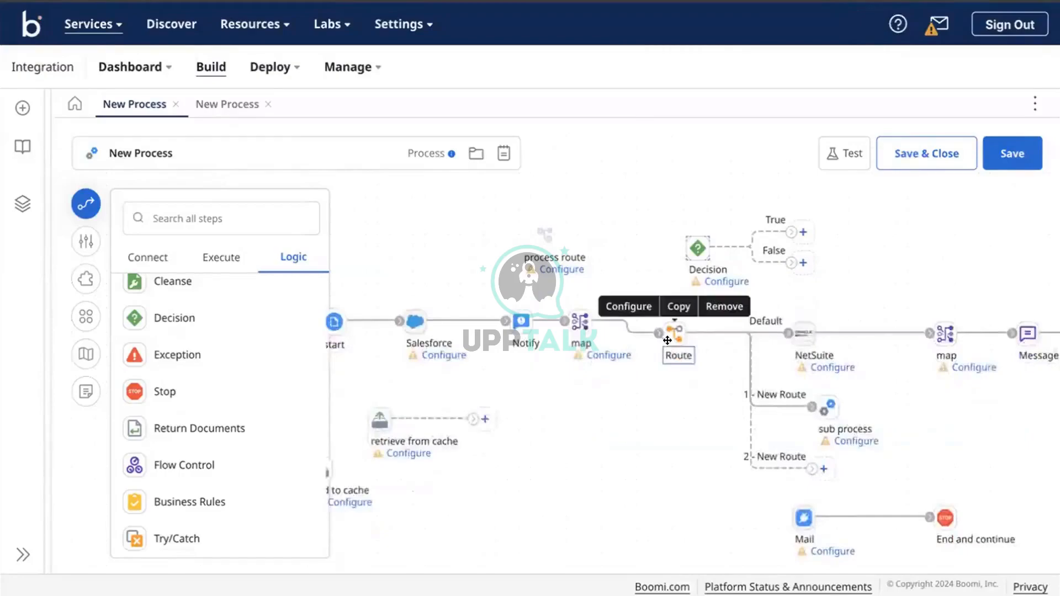
{"action": "scroll", "coordinate": [667, 340], "scroll_direction": "right", "scroll_amount": 8}
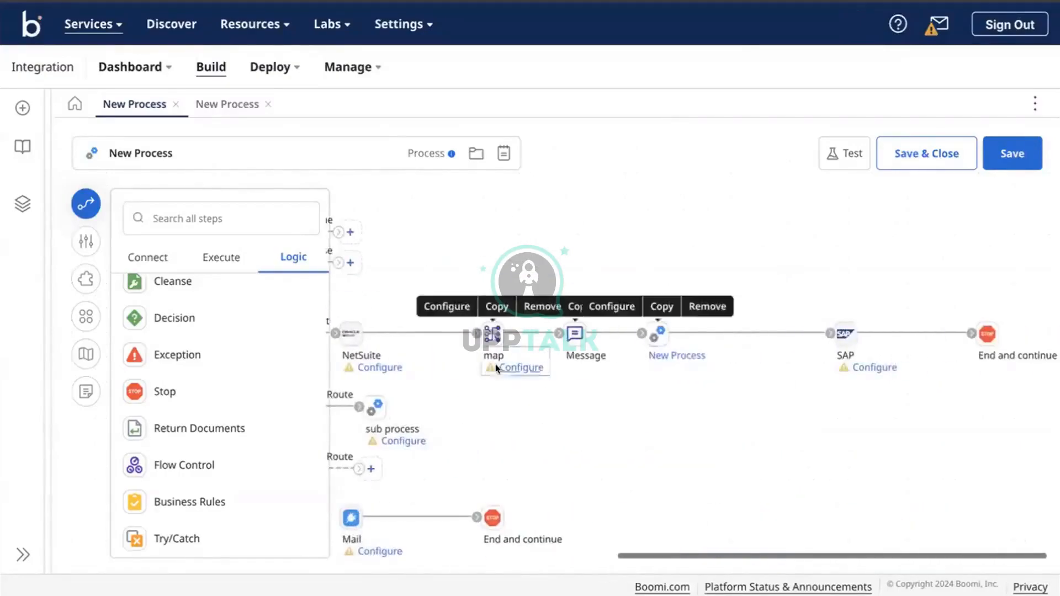
{"action": "scroll", "coordinate": [495, 363], "scroll_direction": "left", "scroll_amount": 3}
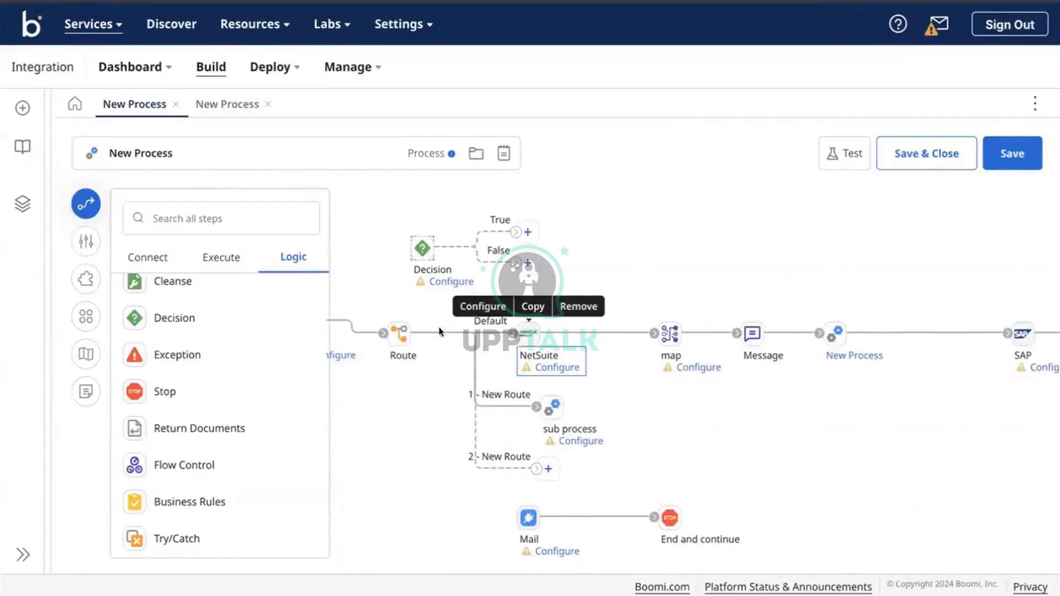
{"action": "left_click", "coordinate": [407, 325]}
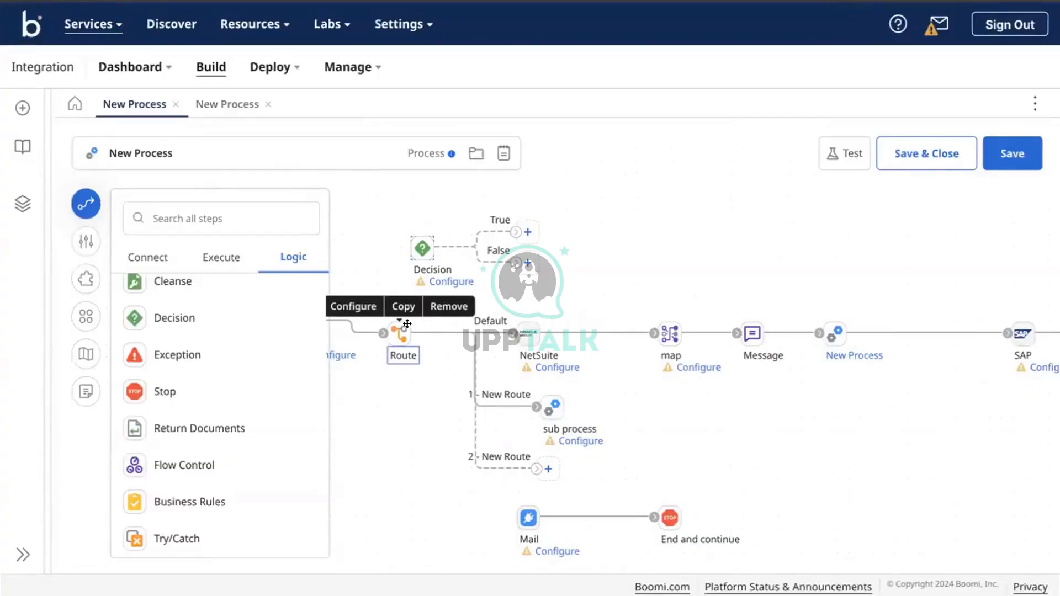
{"action": "left_click", "coordinate": [426, 373]}
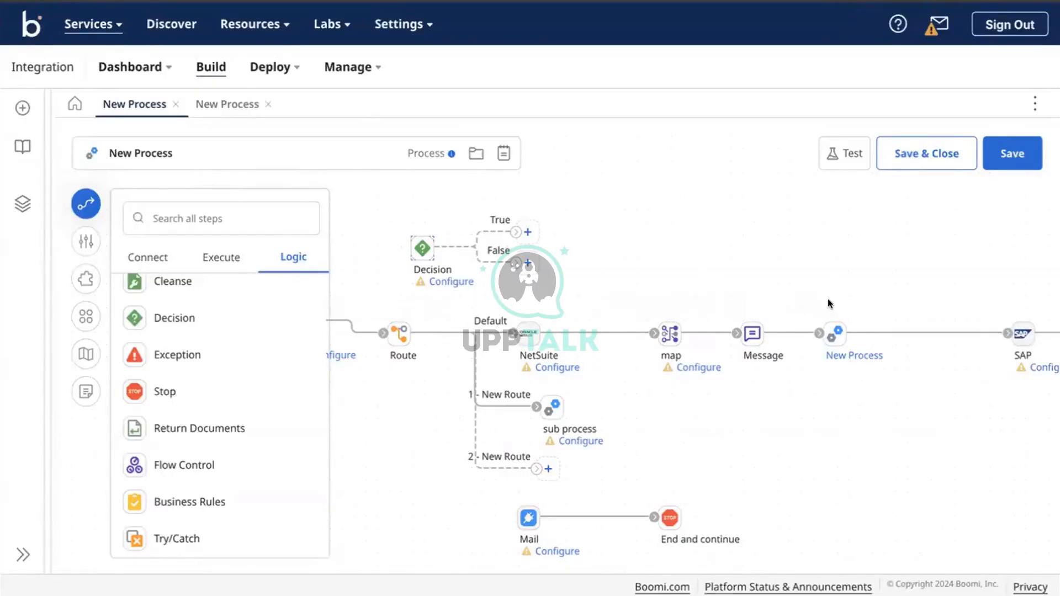
{"action": "right_click", "coordinate": [717, 481]}
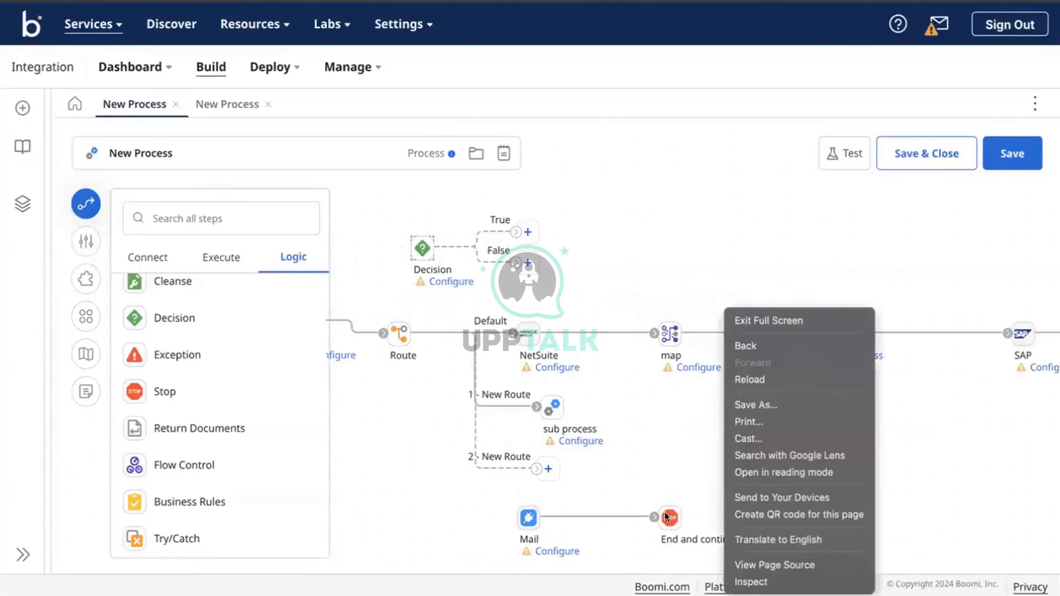
{"action": "left_click", "coordinate": [665, 473]}
{"action": "mouse_move", "coordinate": [668, 501]}
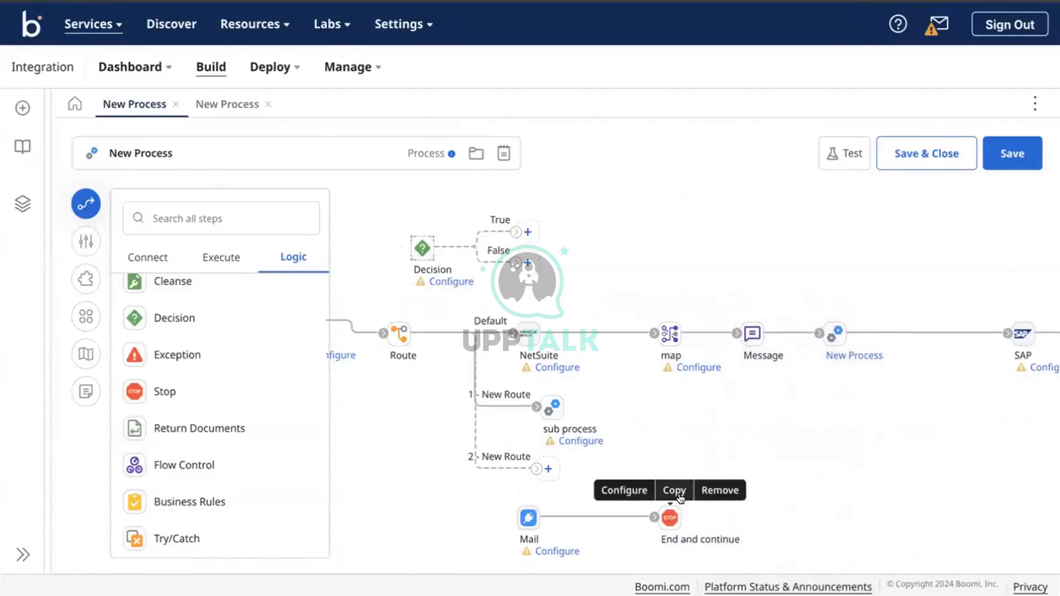
Detach Mail's and the Decision's old links from the End and continue step.
{"action": "left_click", "coordinate": [674, 491]}
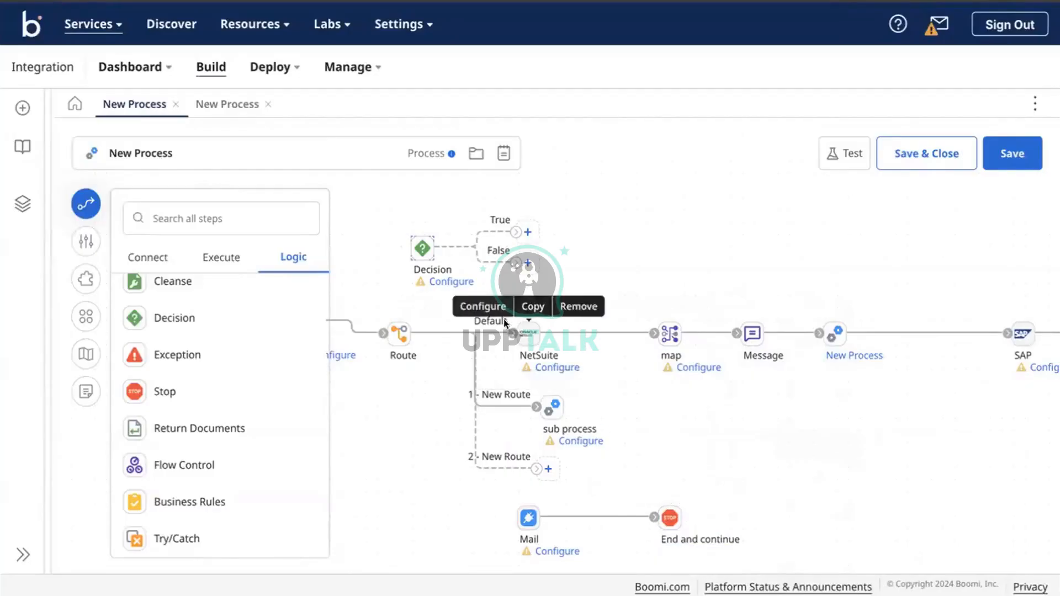
{"action": "left_click_drag", "start_coordinate": [519, 333], "coordinate": [589, 264]}
{"action": "left_click_drag", "start_coordinate": [600, 289], "coordinate": [615, 516]}
{"action": "left_click_drag", "start_coordinate": [527, 264], "coordinate": [443, 219]}
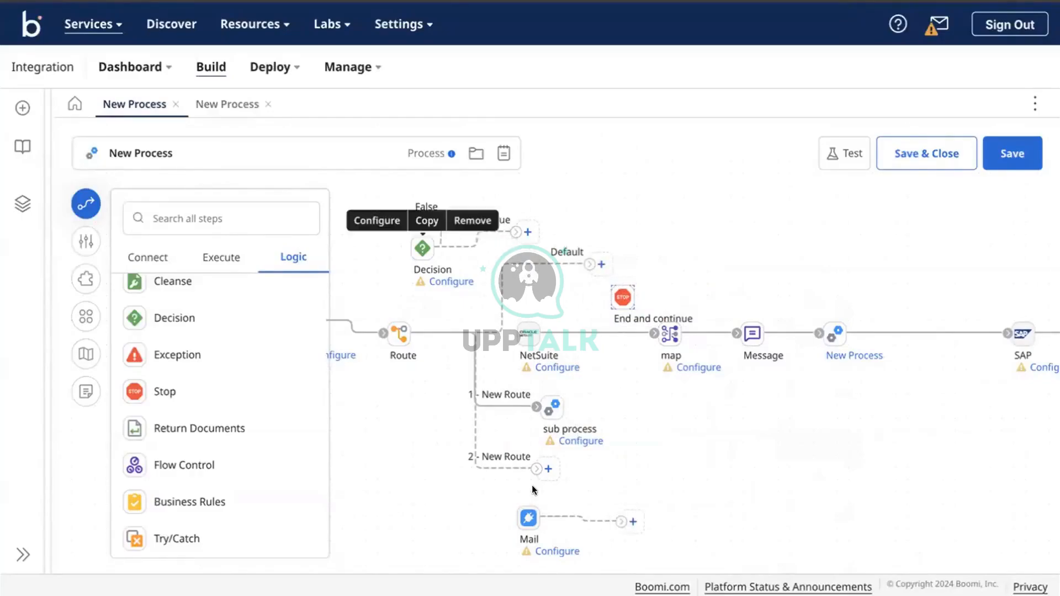
Link the Default route to Mail, attach End and continue after it, and arrange both.
{"action": "left_click_drag", "start_coordinate": [529, 518], "coordinate": [652, 268]}
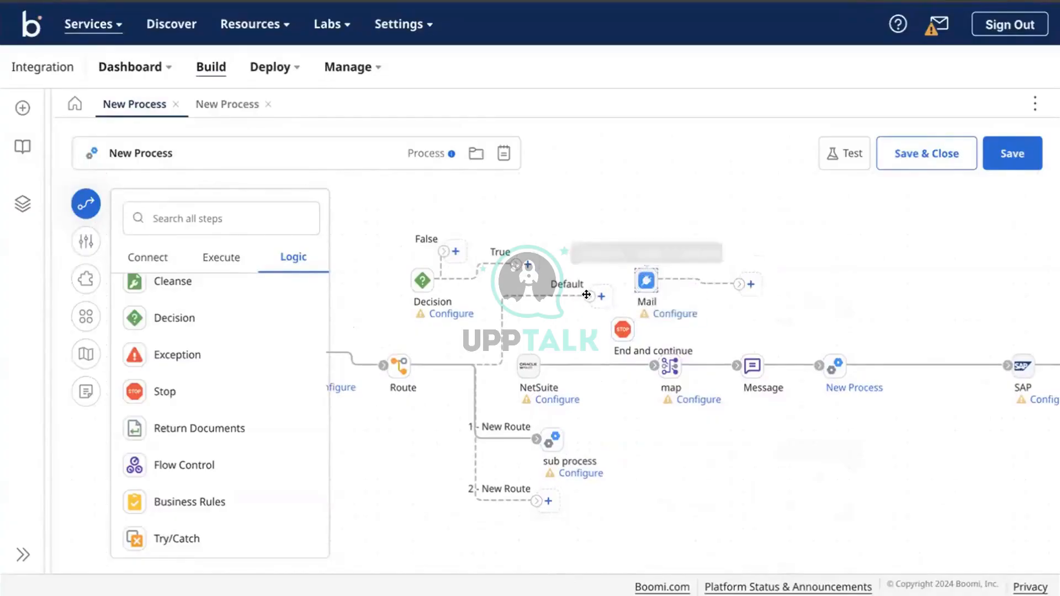
{"action": "left_click_drag", "start_coordinate": [588, 295], "coordinate": [643, 278]}
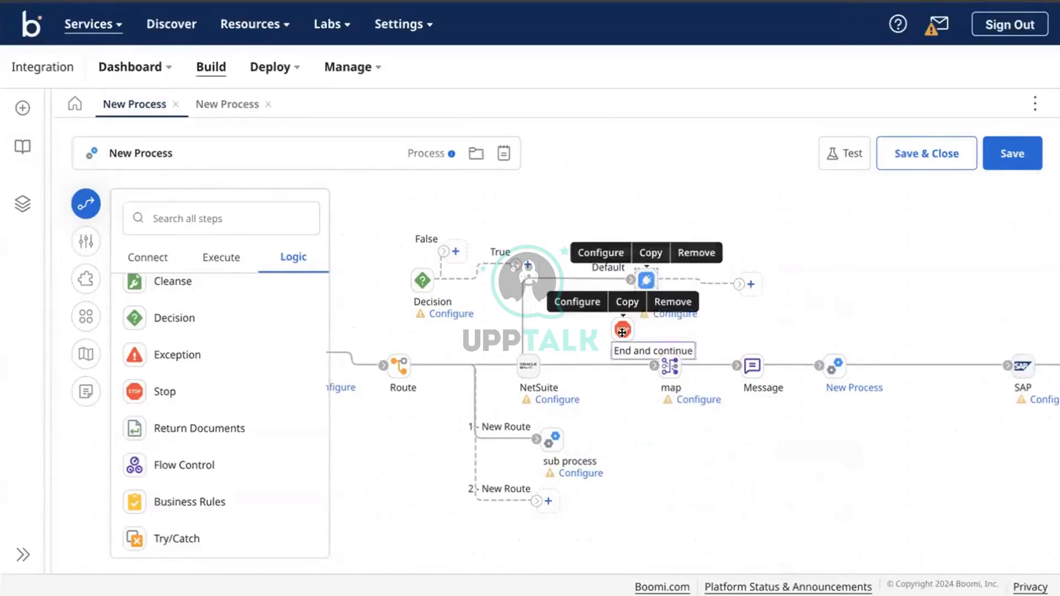
{"action": "left_click_drag", "start_coordinate": [622, 330], "coordinate": [760, 283]}
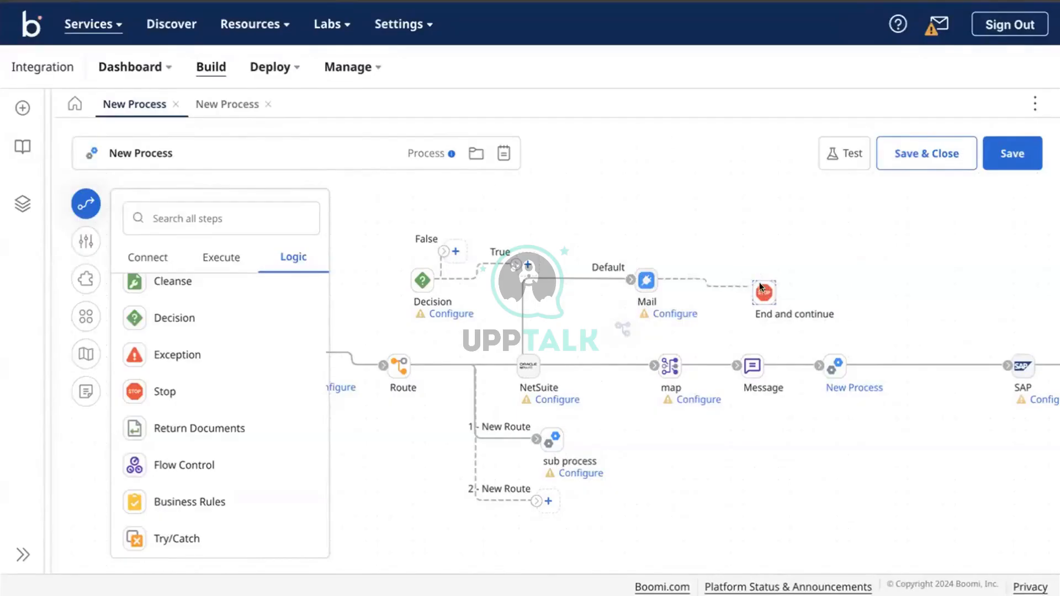
{"action": "left_click_drag", "start_coordinate": [634, 276], "coordinate": [550, 296]}
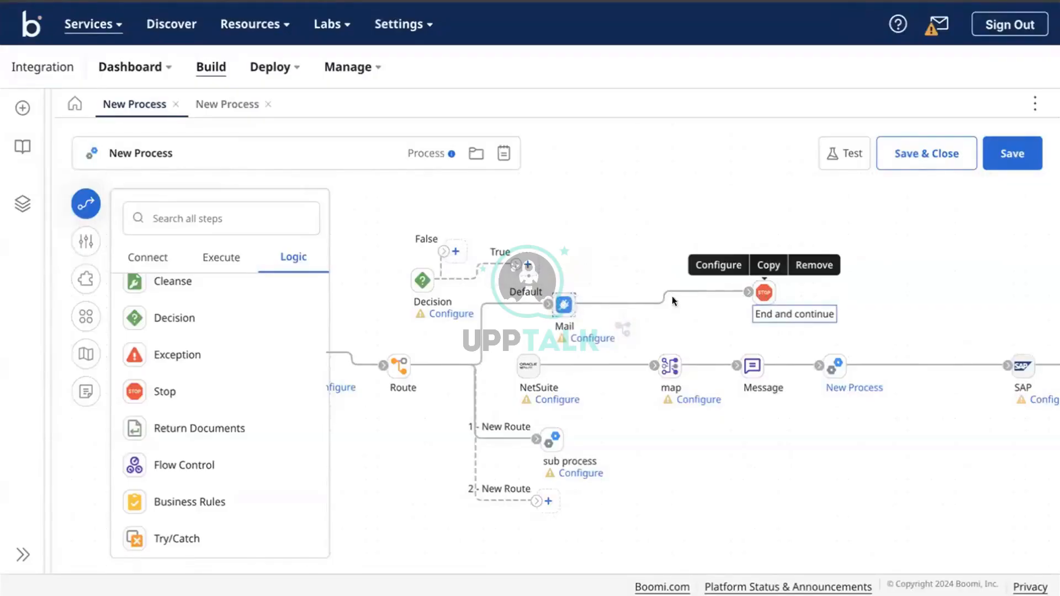
{"action": "left_click_drag", "start_coordinate": [764, 292], "coordinate": [681, 315]}
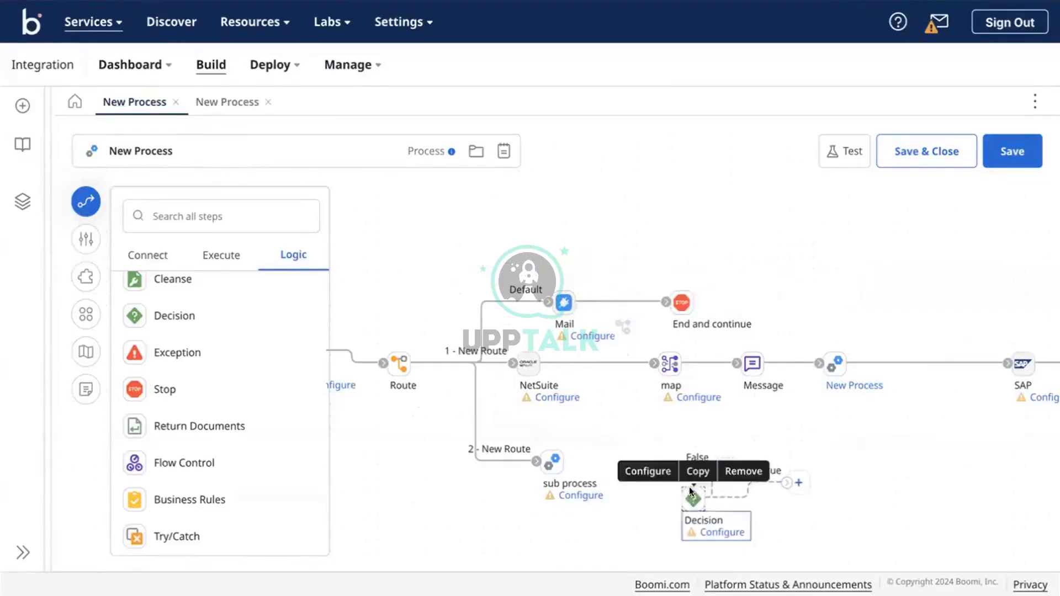
{"action": "left_click", "coordinate": [694, 498]}
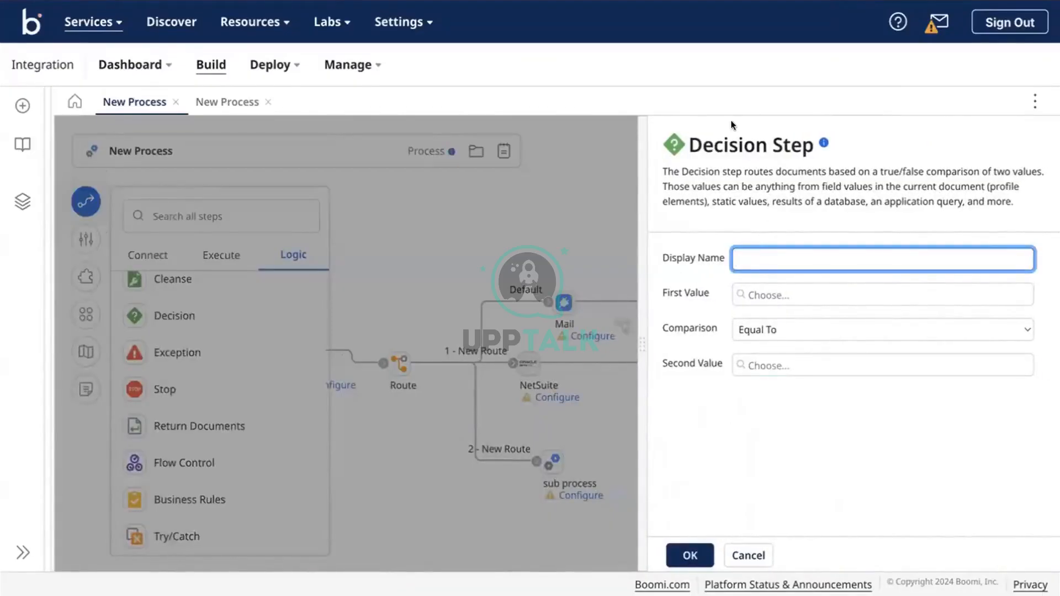
Move the Decision's False branch below it and close its settings without choosing a second value.
{"action": "left_click", "coordinate": [498, 270]}
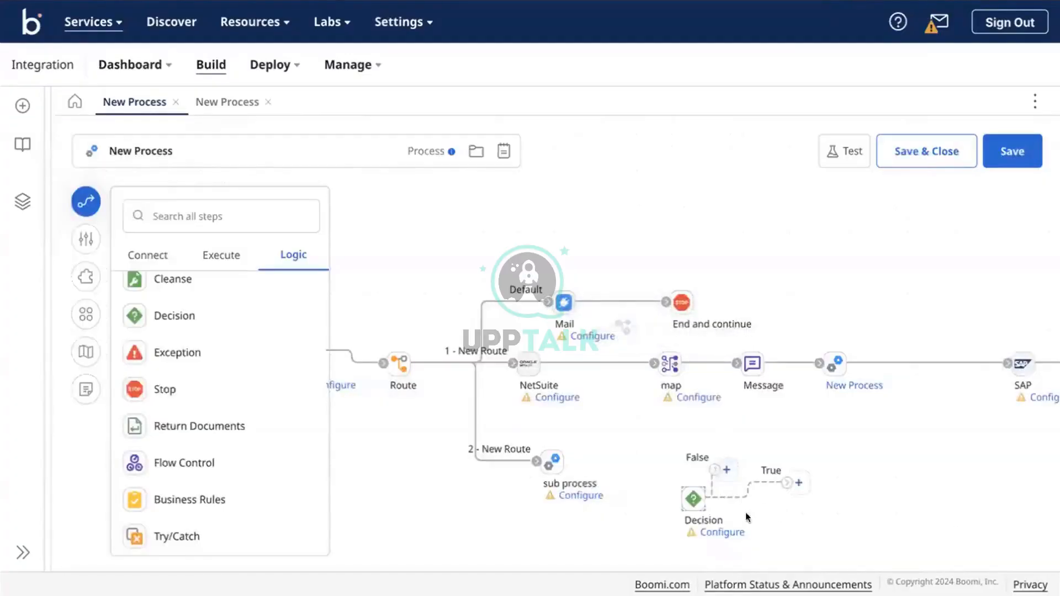
{"action": "left_click_drag", "start_coordinate": [717, 469], "coordinate": [788, 563]}
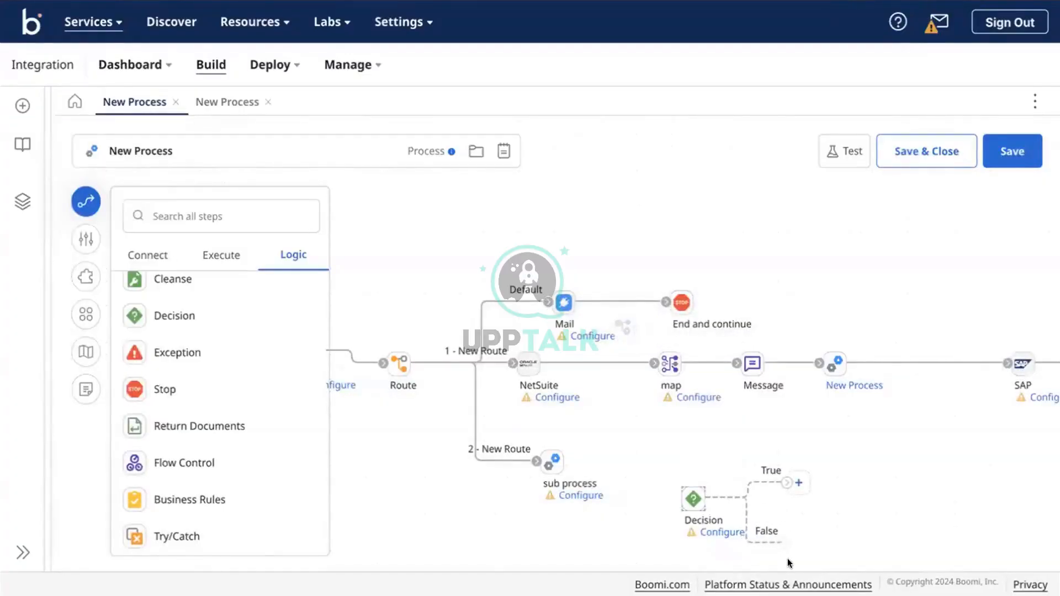
{"action": "double_click", "coordinate": [693, 500]}
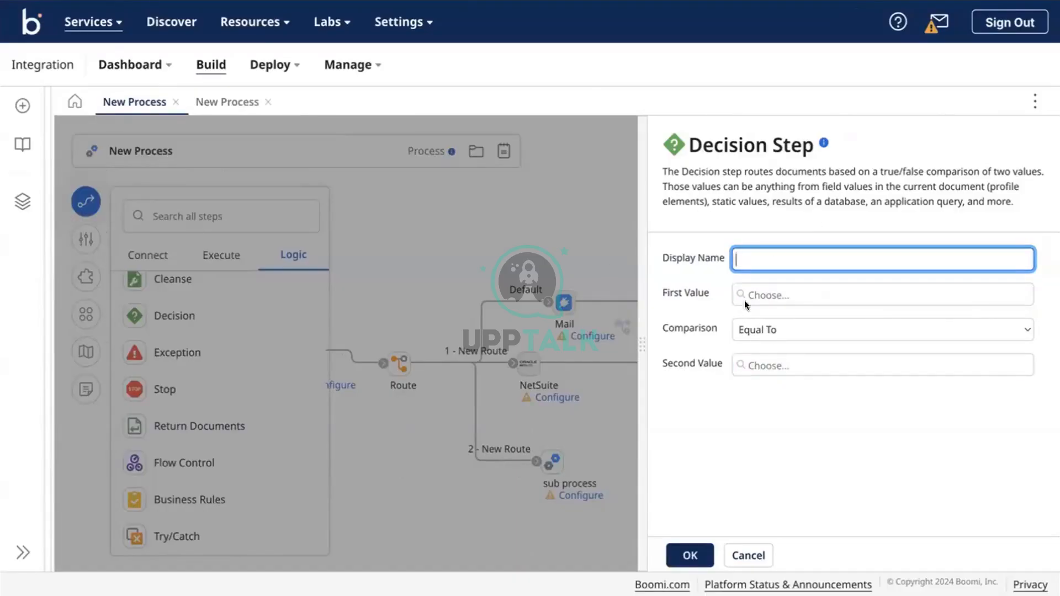
{"action": "left_click", "coordinate": [758, 359]}
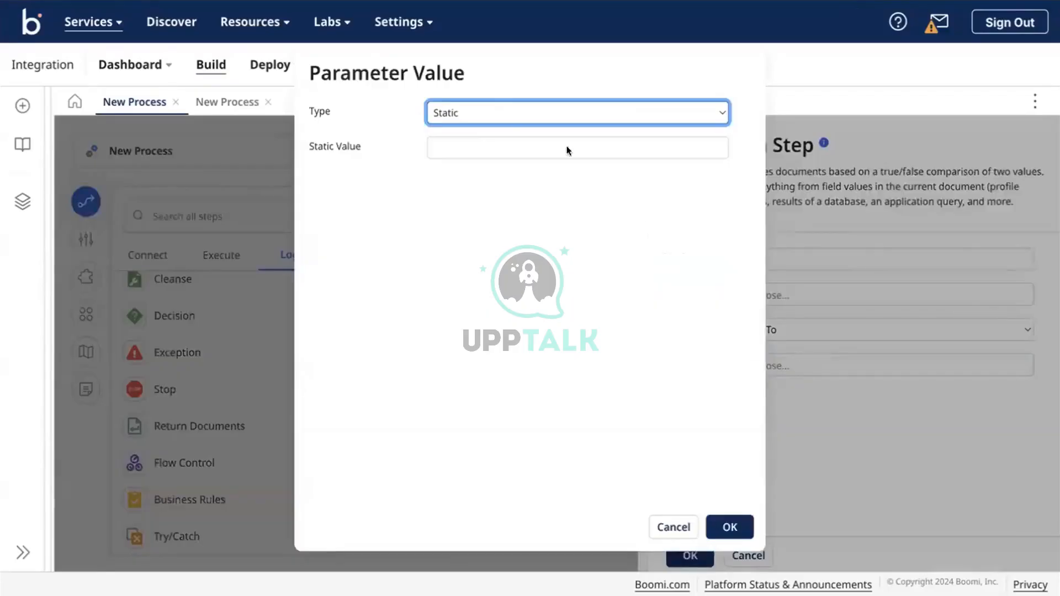
{"action": "left_click", "coordinate": [502, 105]}
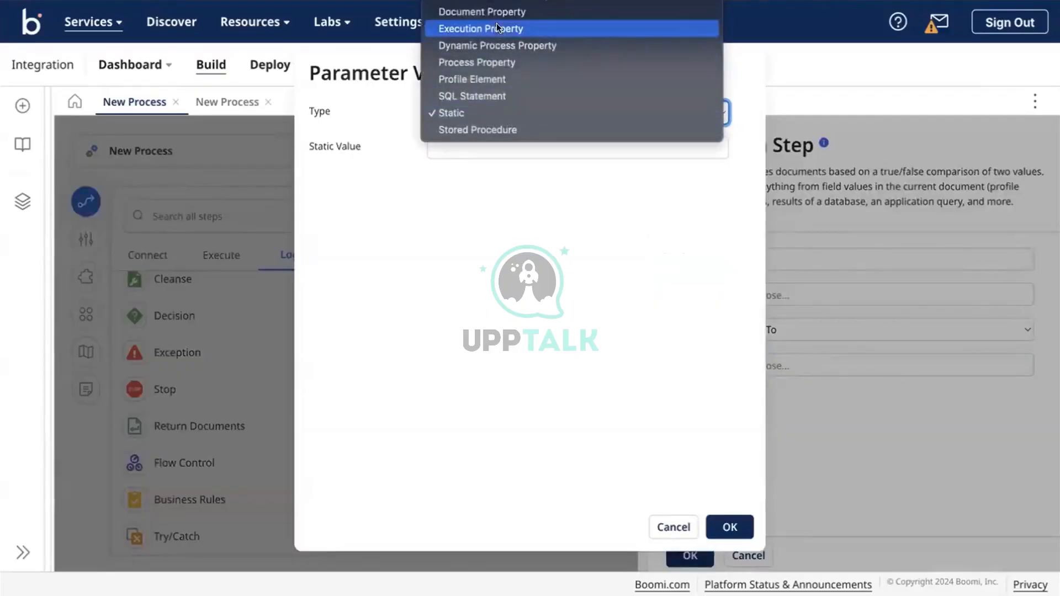
{"action": "left_click", "coordinate": [668, 522]}
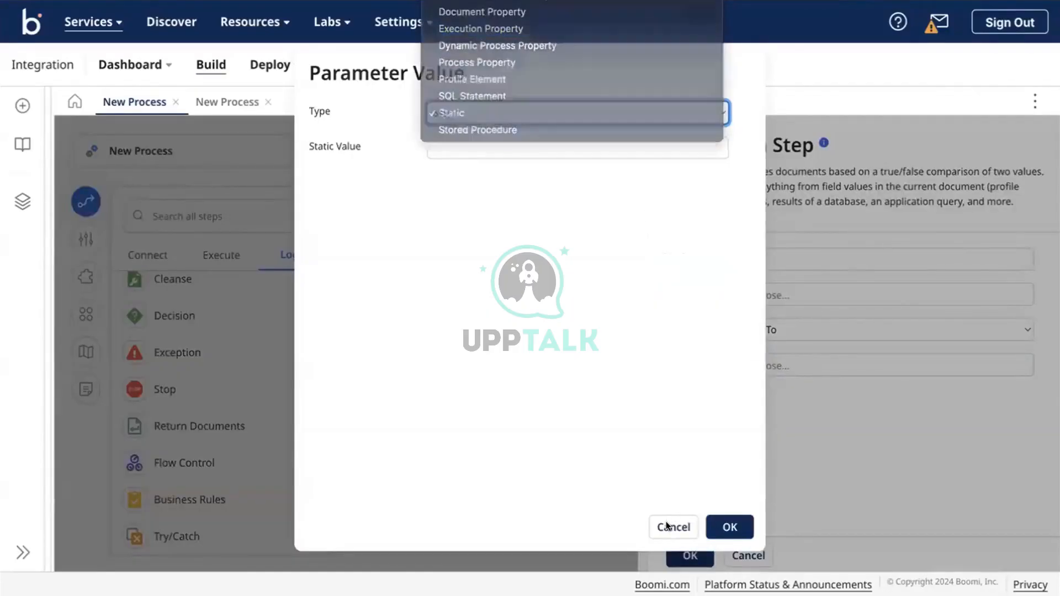
{"action": "left_click", "coordinate": [667, 521]}
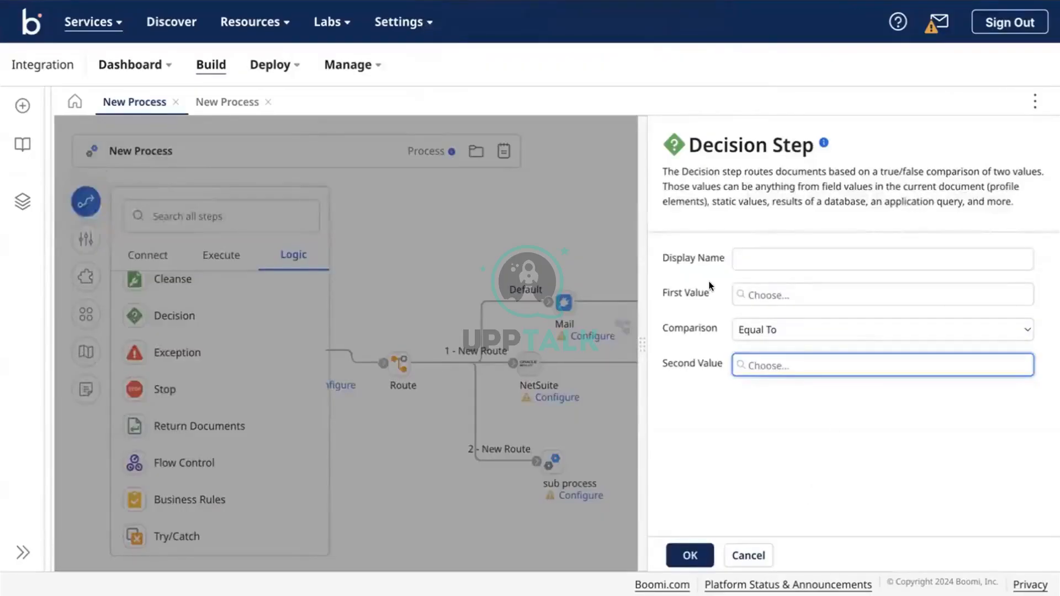
{"action": "left_click", "coordinate": [614, 502]}
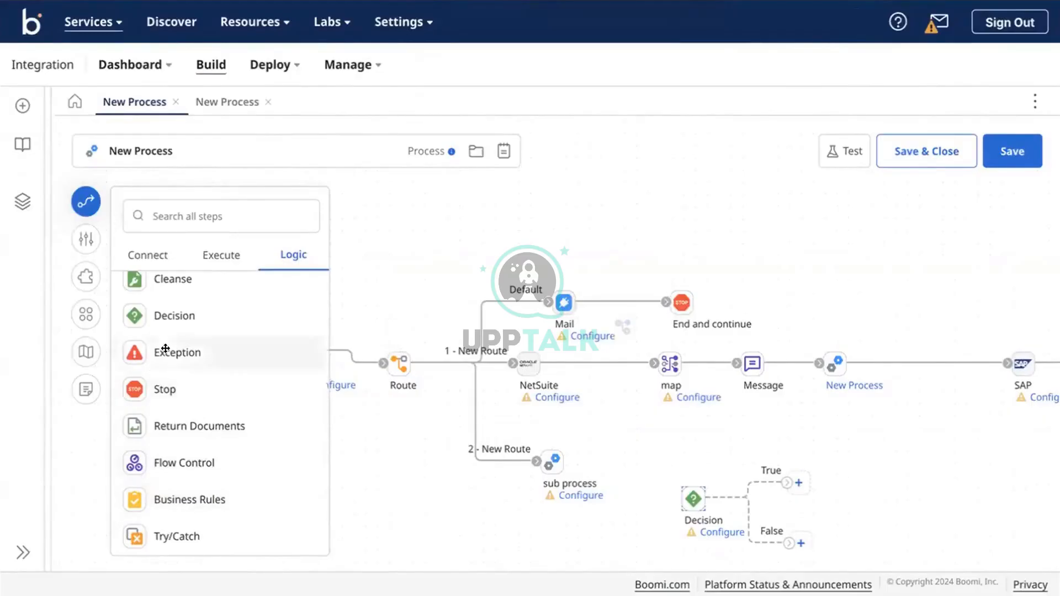
Drop an Exception step from the Logic palette onto the canvas and review its blank settings.
{"action": "left_click_drag", "start_coordinate": [166, 352], "coordinate": [488, 237]}
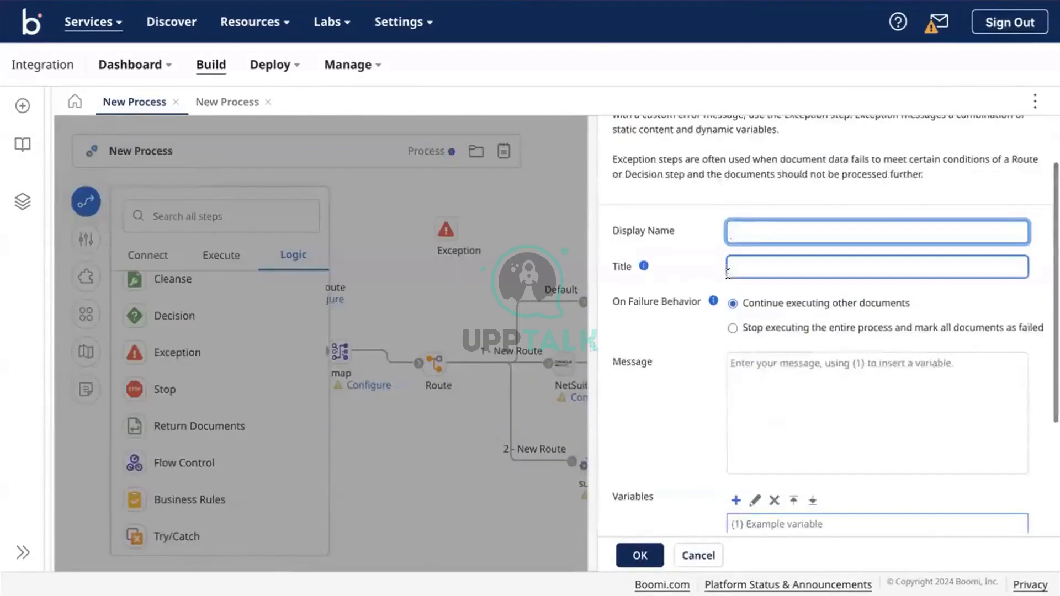
{"action": "scroll", "coordinate": [702, 237], "scroll_direction": "up", "scroll_amount": 2}
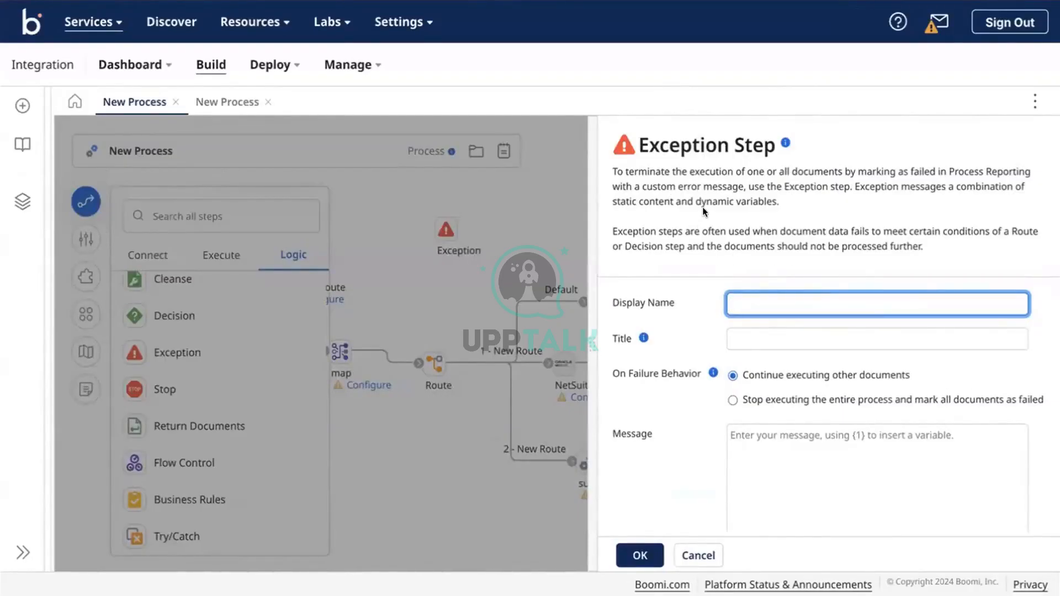
{"action": "scroll", "coordinate": [681, 205], "scroll_direction": "down", "scroll_amount": 1}
{"action": "scroll", "coordinate": [679, 204], "scroll_direction": "up", "scroll_amount": 1}
{"action": "scroll", "coordinate": [771, 254], "scroll_direction": "down", "scroll_amount": 1}
{"action": "scroll", "coordinate": [773, 249], "scroll_direction": "down", "scroll_amount": 1}
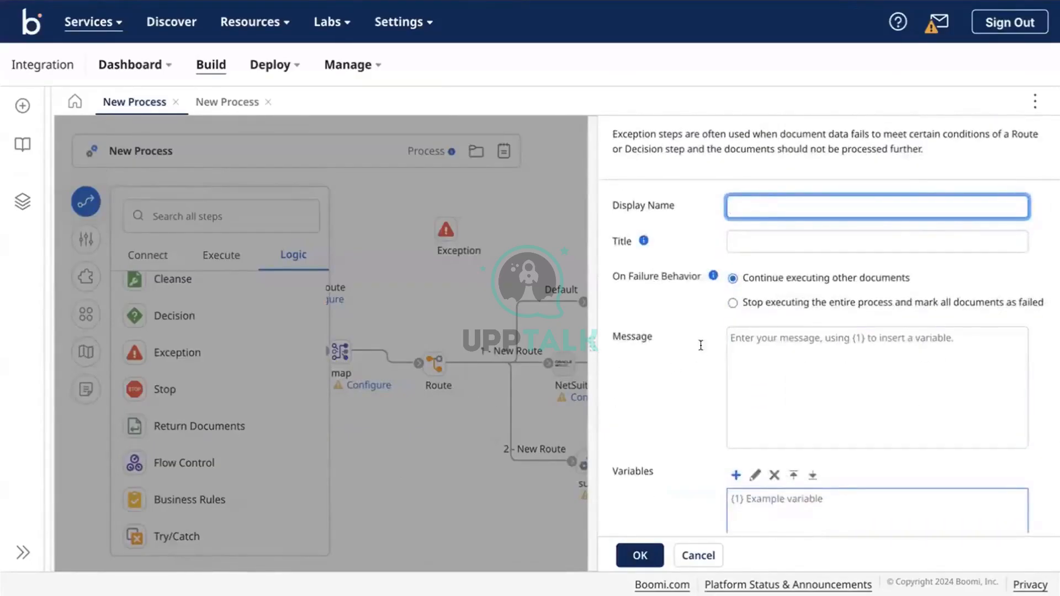
{"action": "scroll", "coordinate": [805, 297], "scroll_direction": "up", "scroll_amount": 2}
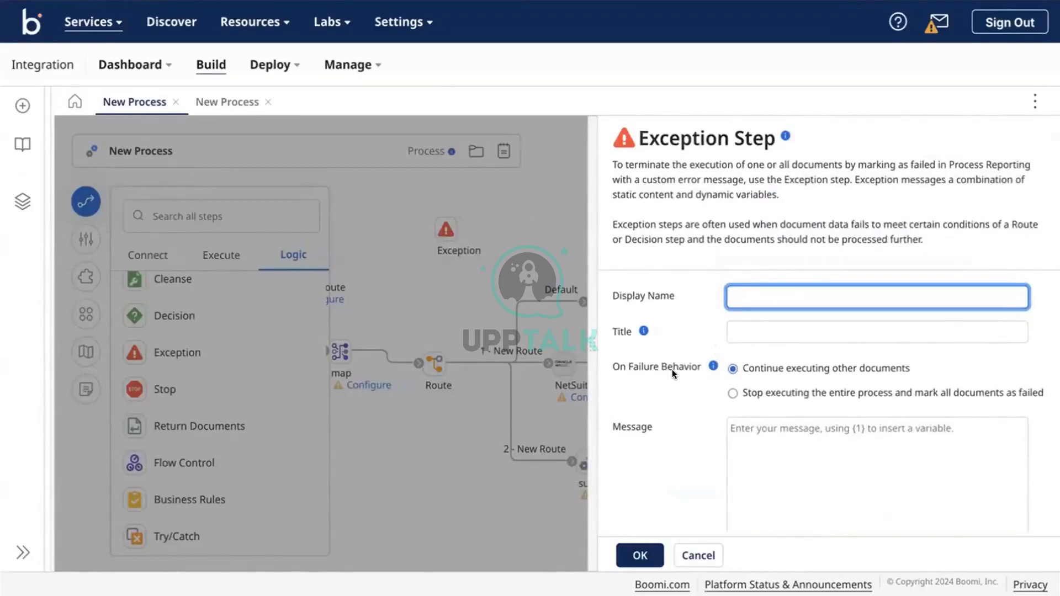
{"action": "scroll", "coordinate": [671, 374], "scroll_direction": "down", "scroll_amount": 2}
{"action": "scroll", "coordinate": [672, 374], "scroll_direction": "up", "scroll_amount": 2}
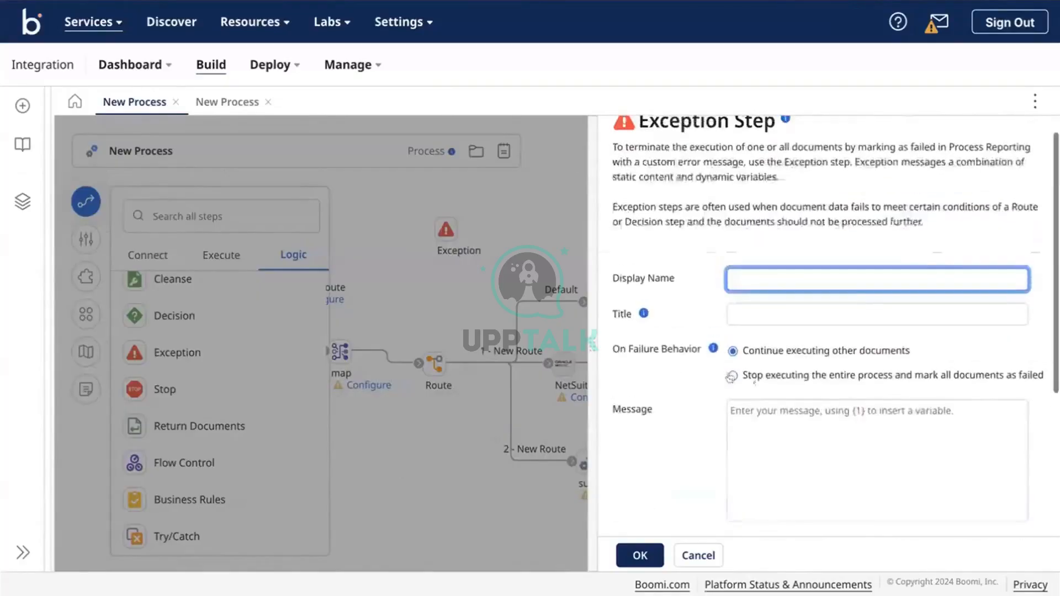
{"action": "scroll", "coordinate": [666, 362], "scroll_direction": "up", "scroll_amount": 1}
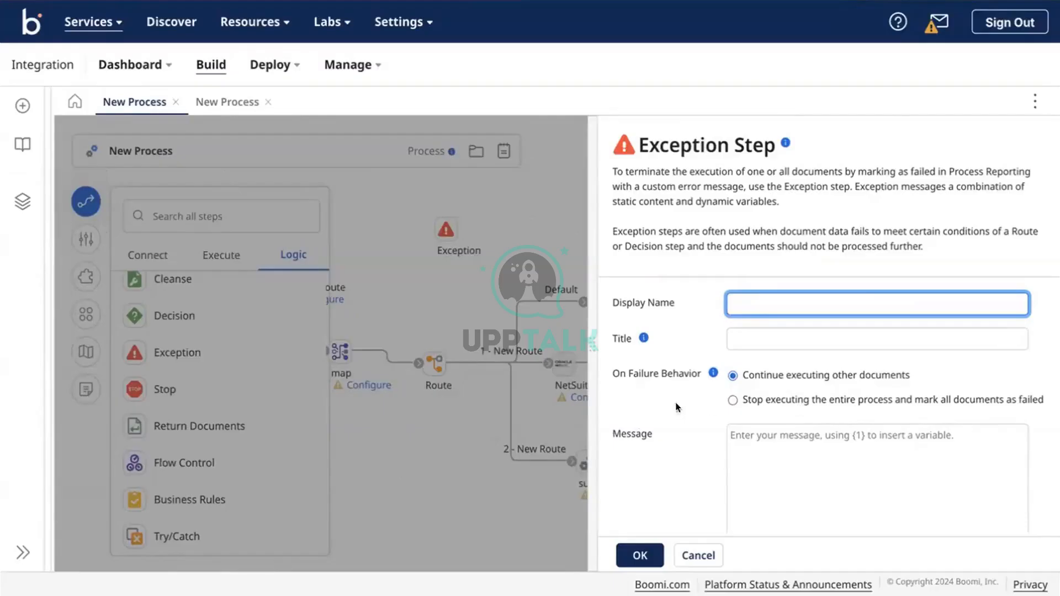
{"action": "scroll", "coordinate": [631, 377], "scroll_direction": "down", "scroll_amount": 2}
{"action": "scroll", "coordinate": [630, 377], "scroll_direction": "up", "scroll_amount": 2}
{"action": "scroll", "coordinate": [722, 406], "scroll_direction": "down", "scroll_amount": 3}
{"action": "scroll", "coordinate": [721, 406], "scroll_direction": "up", "scroll_amount": 3}
{"action": "scroll", "coordinate": [722, 406], "scroll_direction": "down", "scroll_amount": 3}
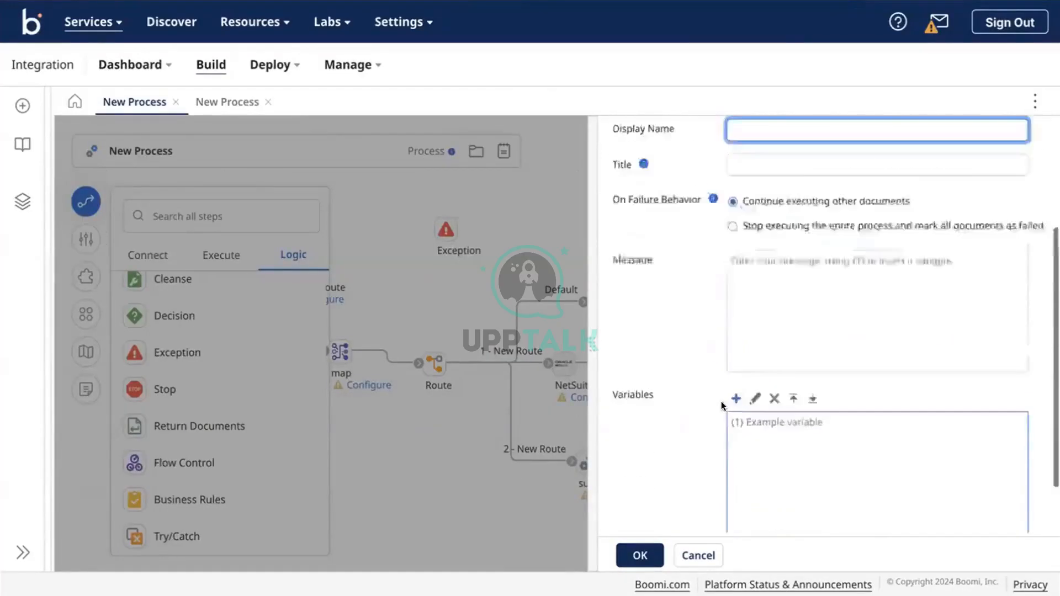
{"action": "scroll", "coordinate": [721, 402], "scroll_direction": "up", "scroll_amount": 3}
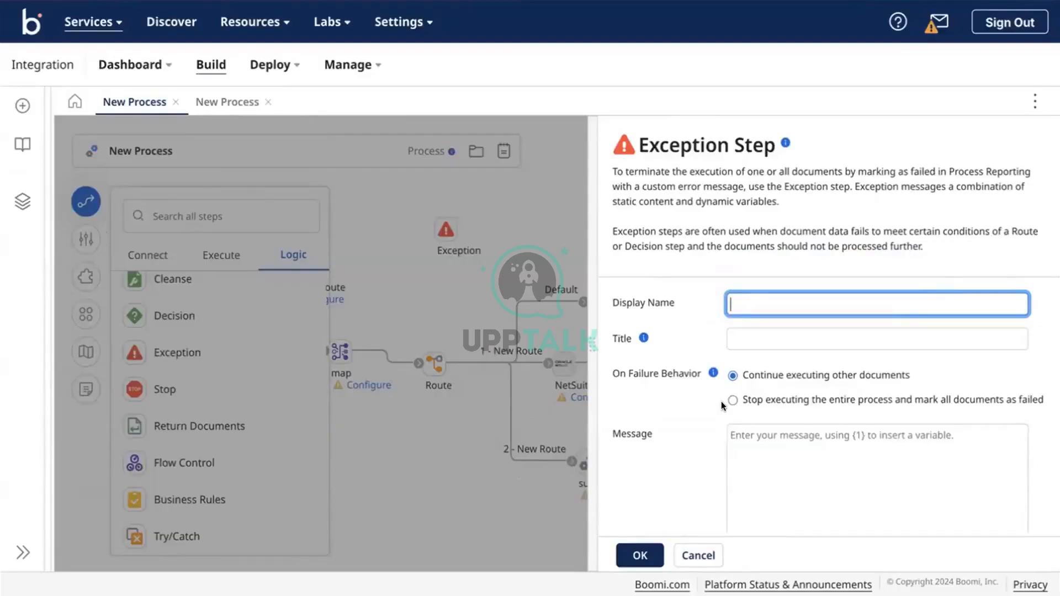
Select 'Stop executing the entire process and mark all documents as failed', then close the panel.
{"action": "scroll", "coordinate": [721, 402], "scroll_direction": "down", "scroll_amount": 1}
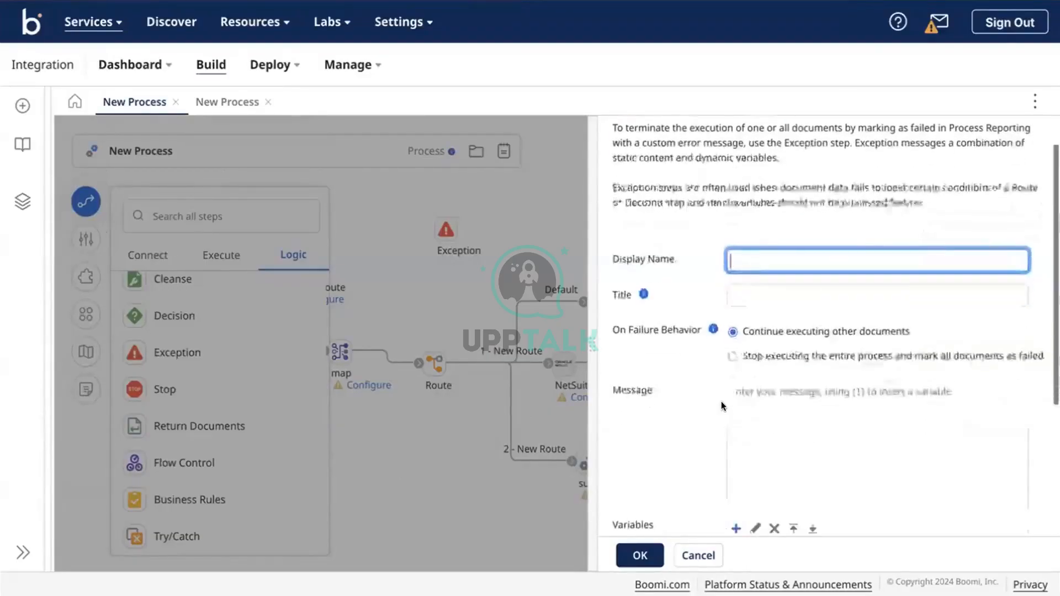
{"action": "left_click", "coordinate": [734, 357]}
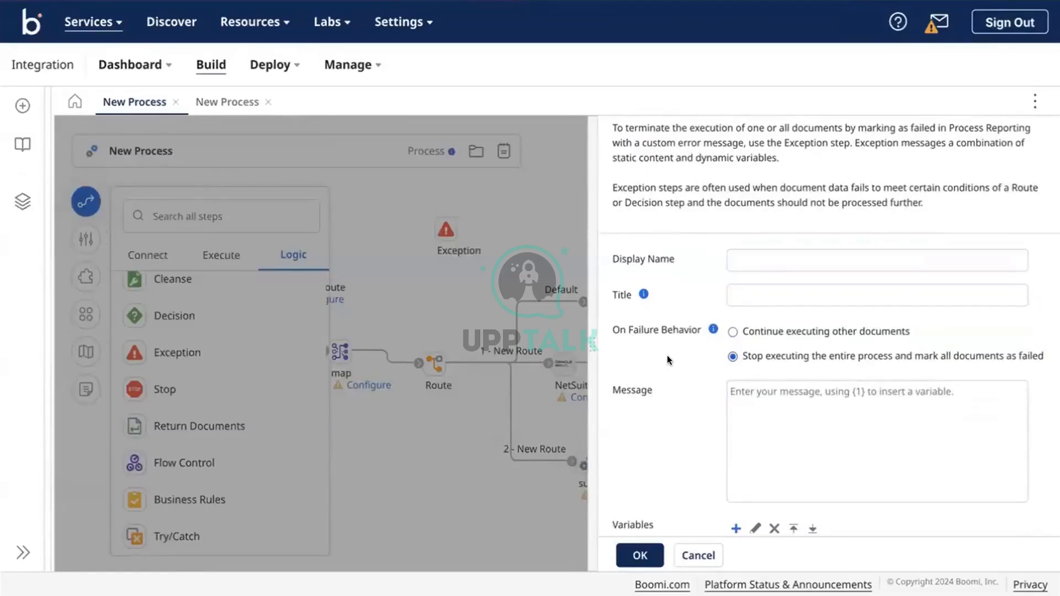
{"action": "scroll", "coordinate": [651, 341], "scroll_direction": "up", "scroll_amount": 1}
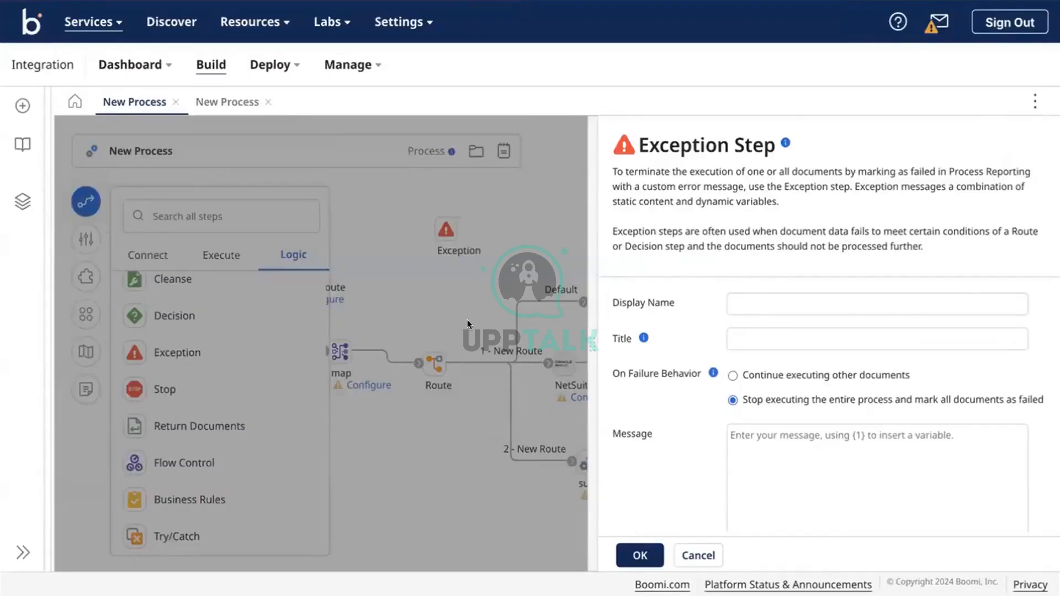
{"action": "left_click", "coordinate": [434, 306]}
Discard the earlier Exception changes and drop a fresh Exception step onto the canvas.
{"action": "left_click", "coordinate": [635, 337]}
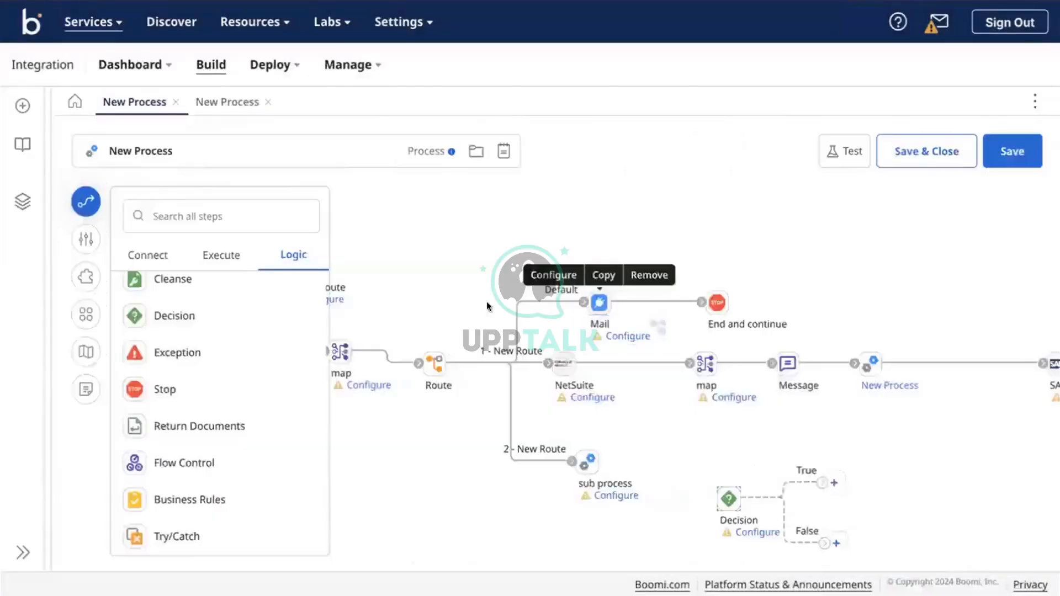
{"action": "left_click_drag", "start_coordinate": [186, 355], "coordinate": [471, 209]}
{"action": "scroll", "coordinate": [791, 390], "scroll_direction": "down", "scroll_amount": 4}
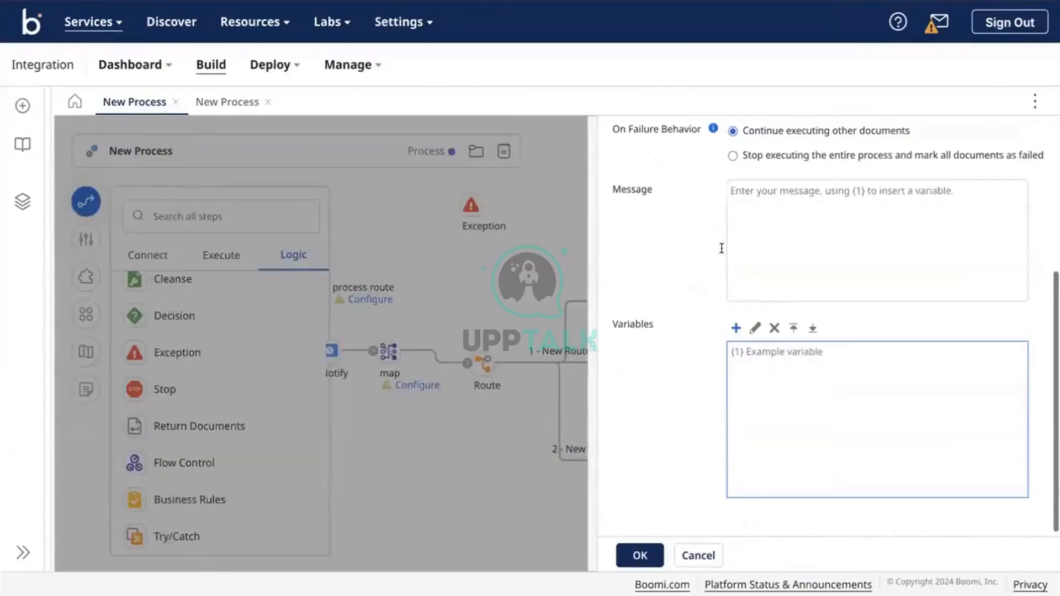
{"action": "scroll", "coordinate": [618, 300], "scroll_direction": "up", "scroll_amount": 5}
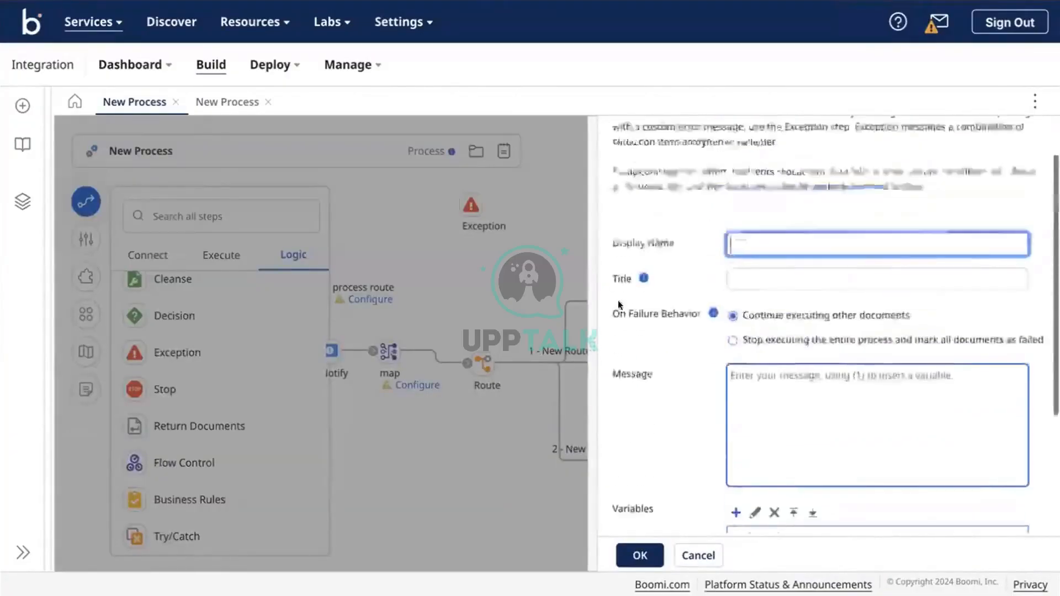
{"action": "left_click", "coordinate": [535, 349]}
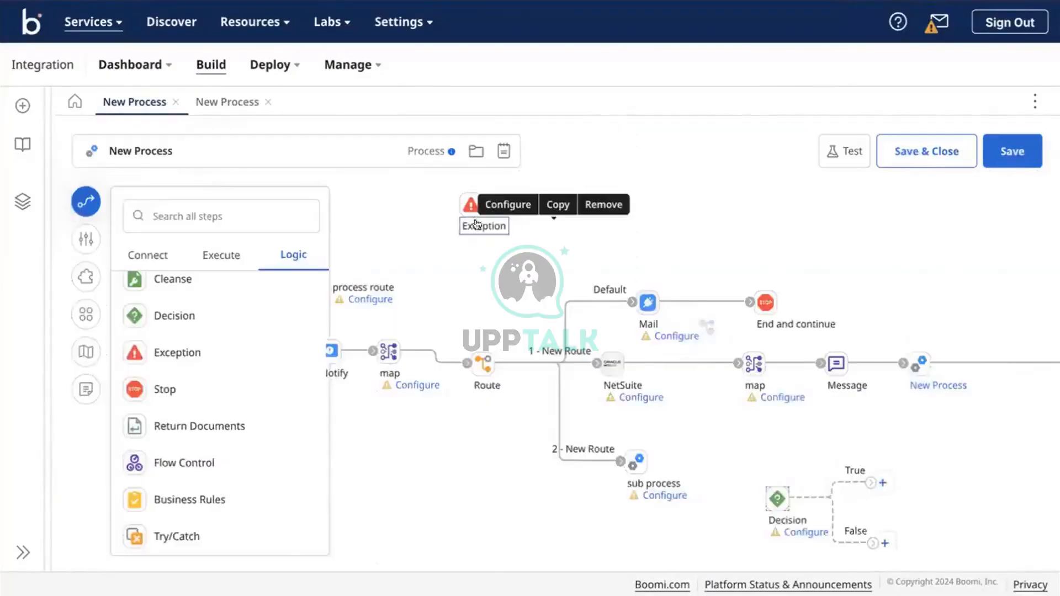
Replace SAP's old Stop step with the Exception step, then add a new Stop step.
{"action": "left_click_drag", "start_coordinate": [471, 205], "coordinate": [968, 382]}
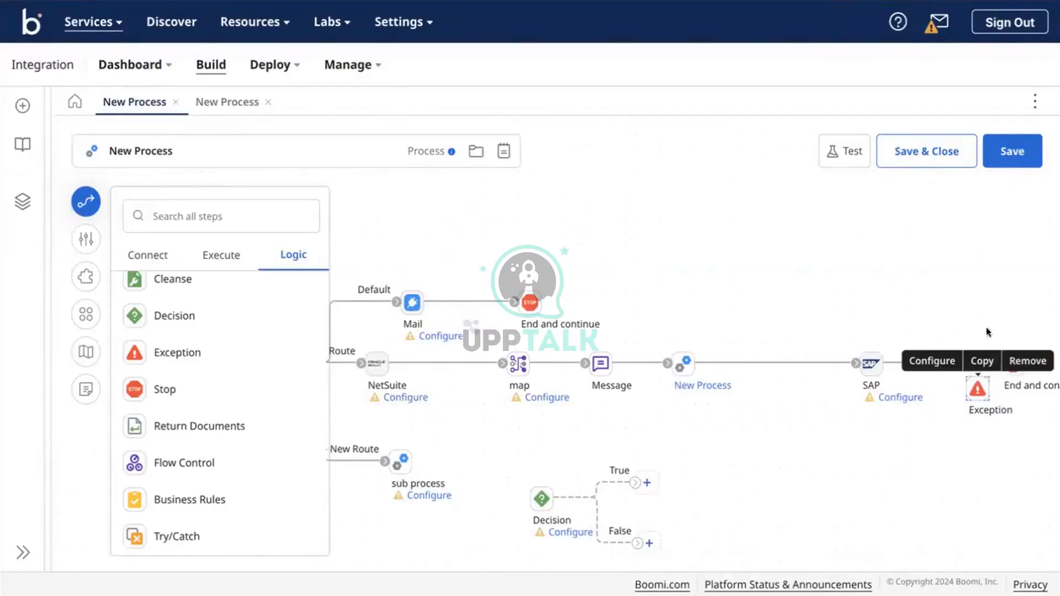
{"action": "mouse_move", "coordinate": [976, 386]}
{"action": "left_click", "coordinate": [971, 335]}
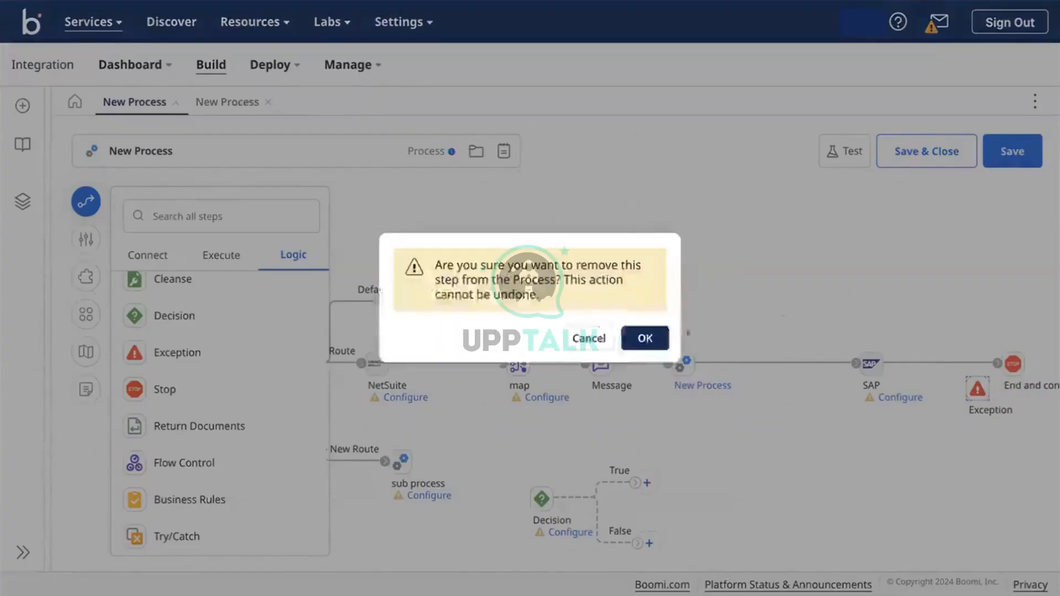
{"action": "left_click", "coordinate": [642, 341]}
{"action": "mouse_move", "coordinate": [1036, 362]}
{"action": "left_mouse_down"}
{"action": "mouse_move", "coordinate": [1021, 382]}
{"action": "mouse_move", "coordinate": [1020, 354]}
{"action": "left_mouse_up"}
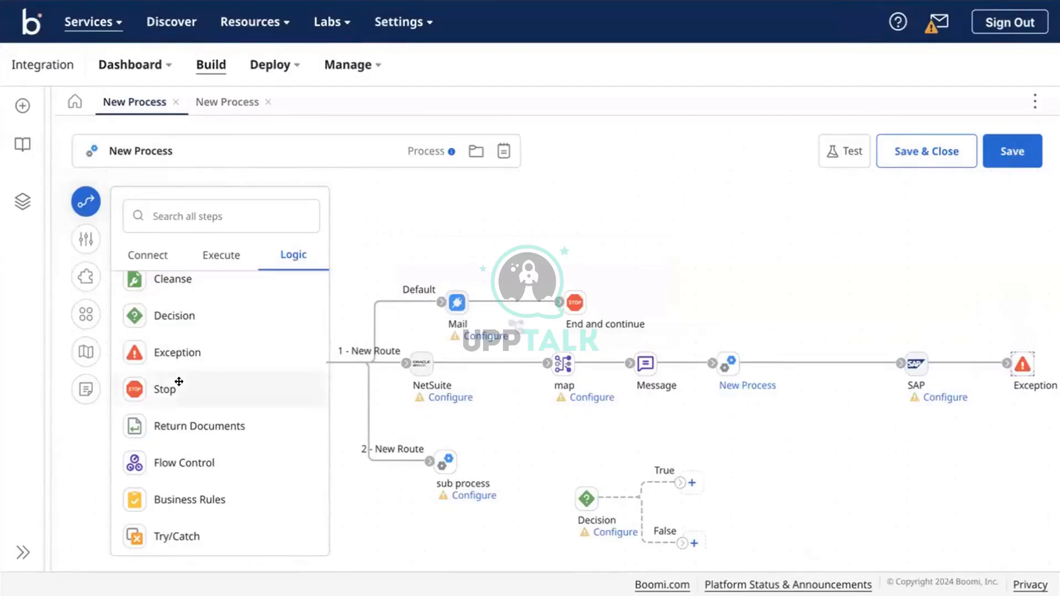
{"action": "left_click_drag", "start_coordinate": [178, 382], "coordinate": [725, 213]}
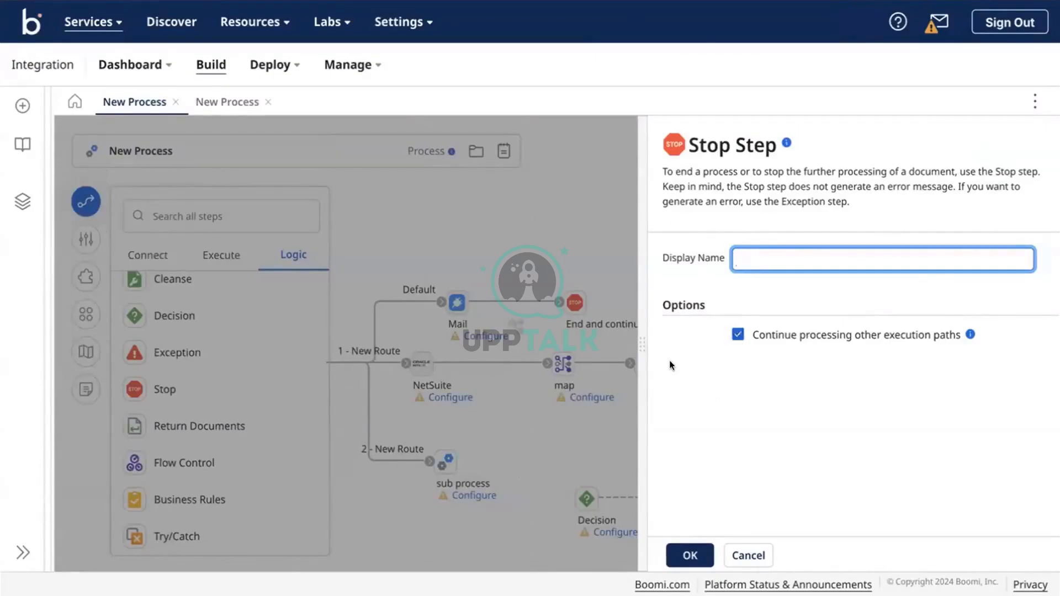
Leave 'Continue processing other execution paths' checked on the End and continue stop step and confirm.
{"action": "left_click", "coordinate": [736, 335]}
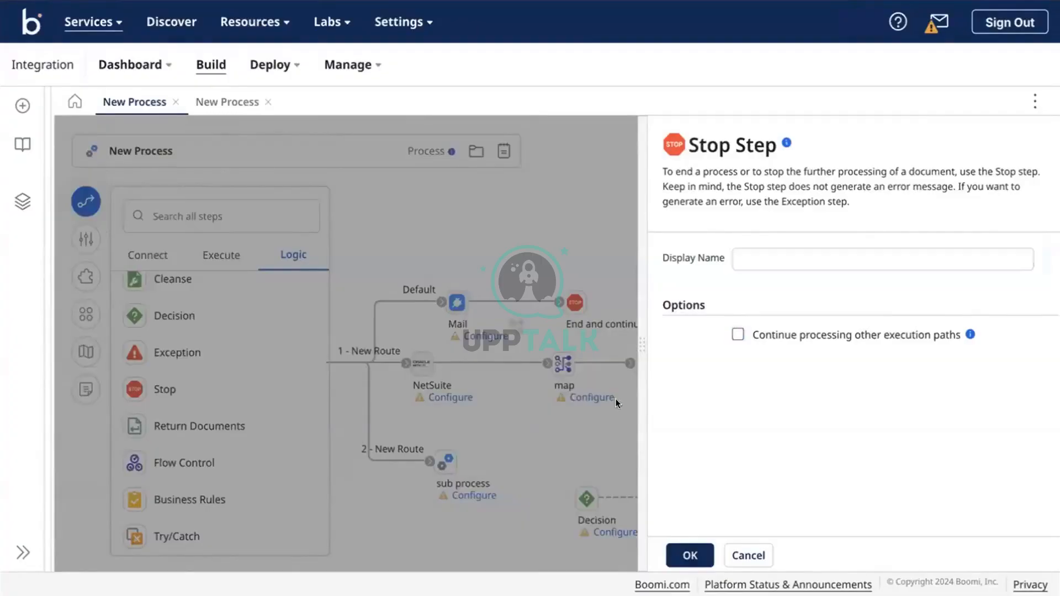
{"action": "left_click", "coordinate": [738, 335]}
{"action": "left_click", "coordinate": [680, 554]}
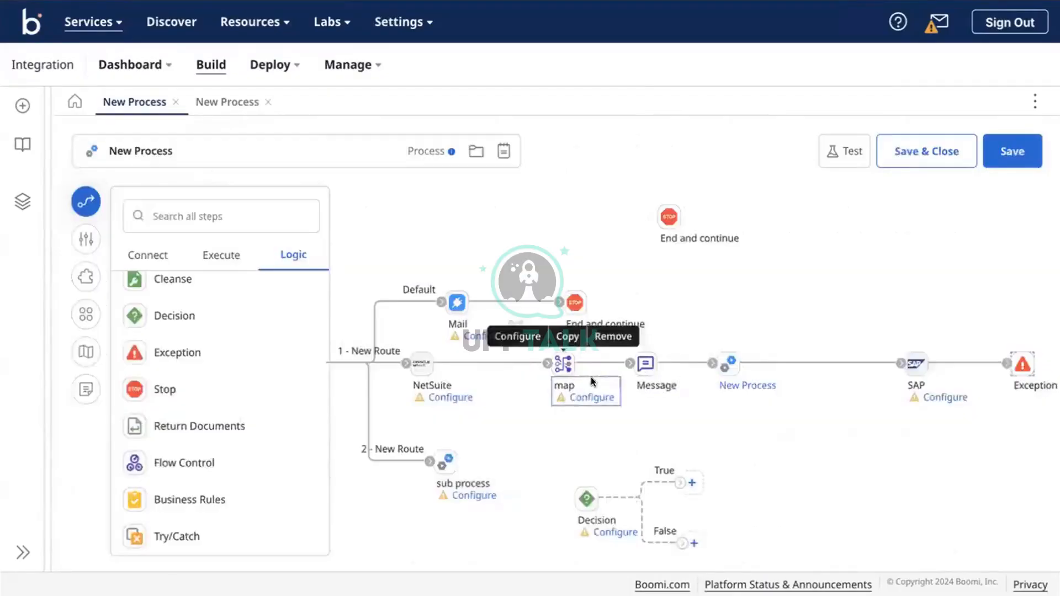
Delete the Route step and add a Branch step with 3 branches after map.
{"action": "scroll", "coordinate": [490, 380], "scroll_direction": "left", "scroll_amount": 3}
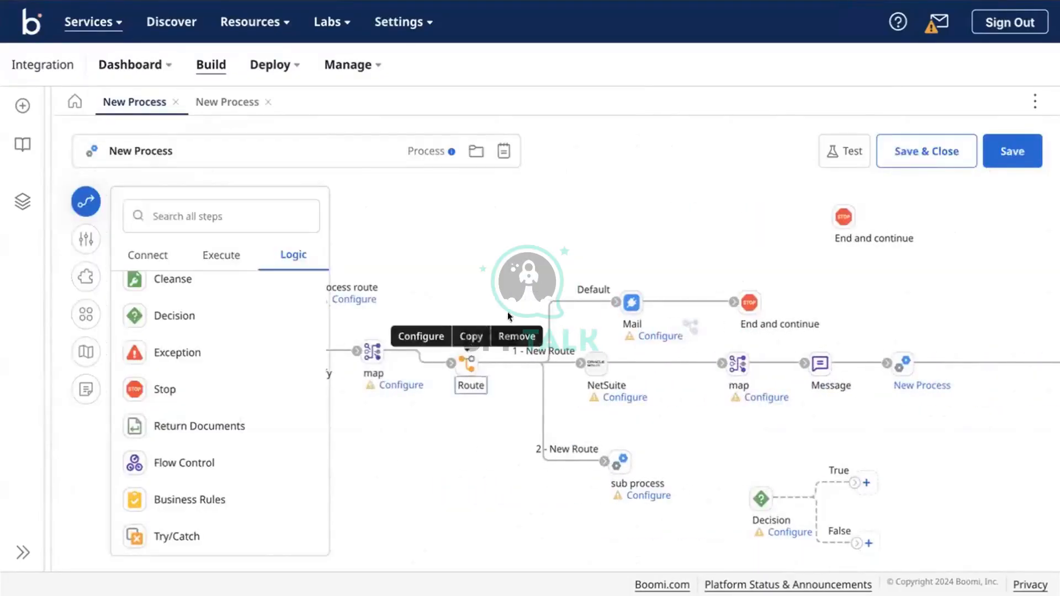
{"action": "mouse_move", "coordinate": [467, 357]}
{"action": "left_click", "coordinate": [505, 336]}
{"action": "left_click", "coordinate": [643, 339]}
{"action": "scroll", "coordinate": [163, 342], "scroll_direction": "up", "scroll_amount": 2}
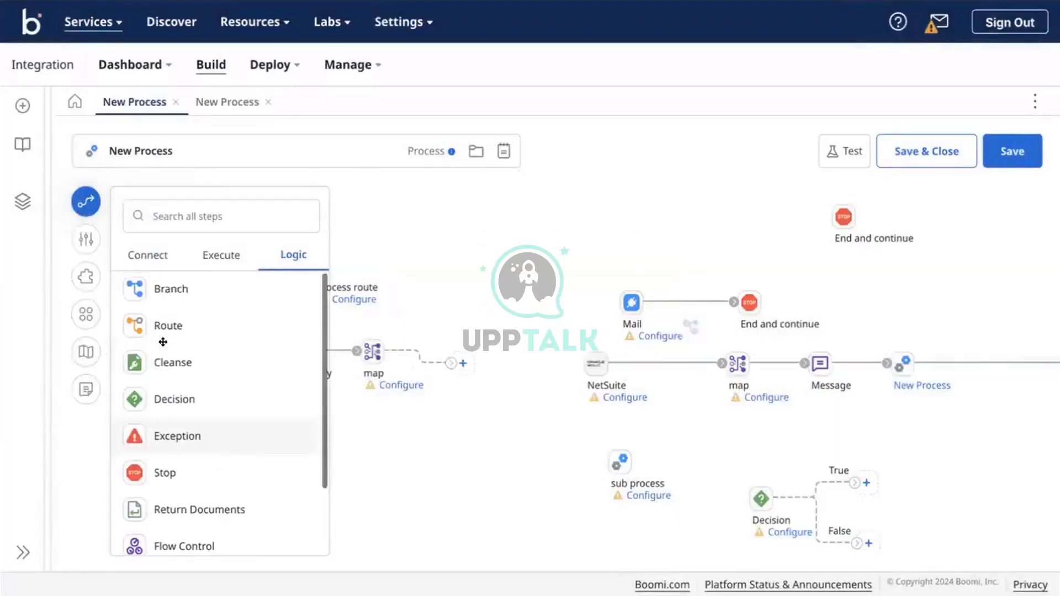
{"action": "left_click_drag", "start_coordinate": [173, 285], "coordinate": [608, 381]}
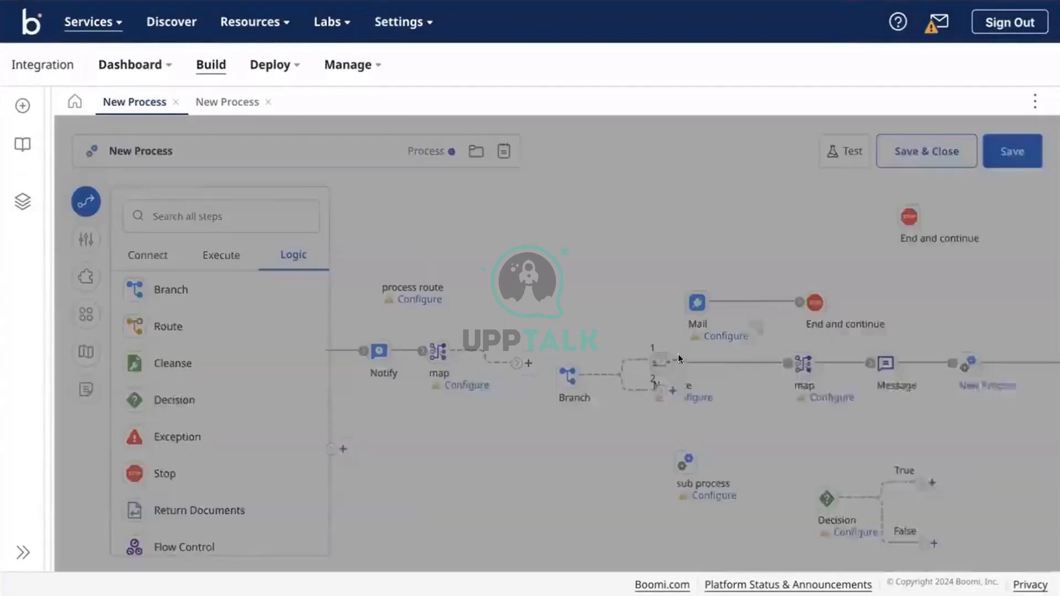
{"action": "left_click", "coordinate": [861, 308]}
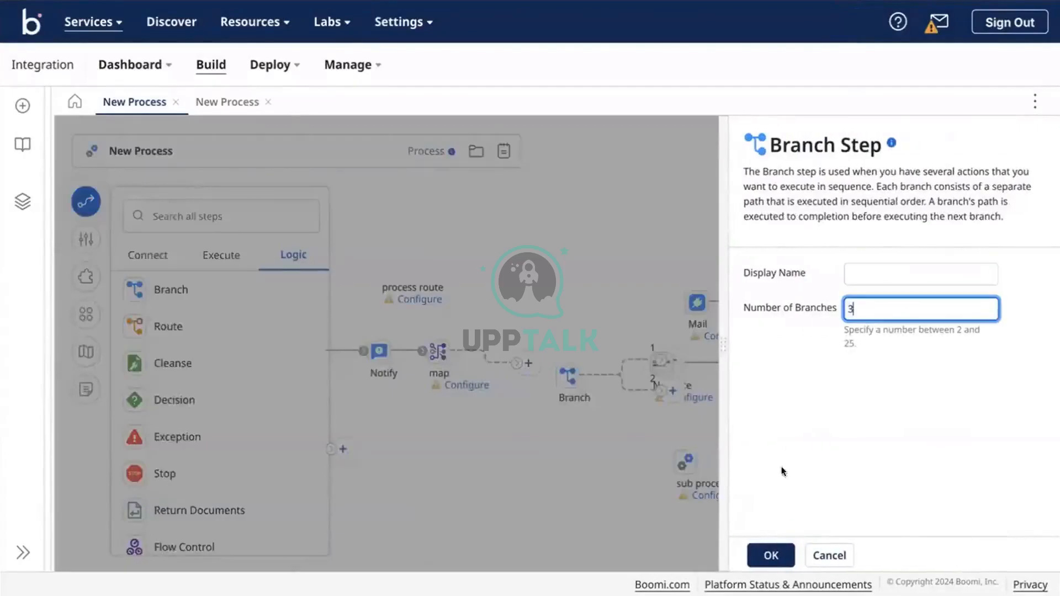
{"action": "type", "text": "3"}
{"action": "left_click", "coordinate": [765, 556]}
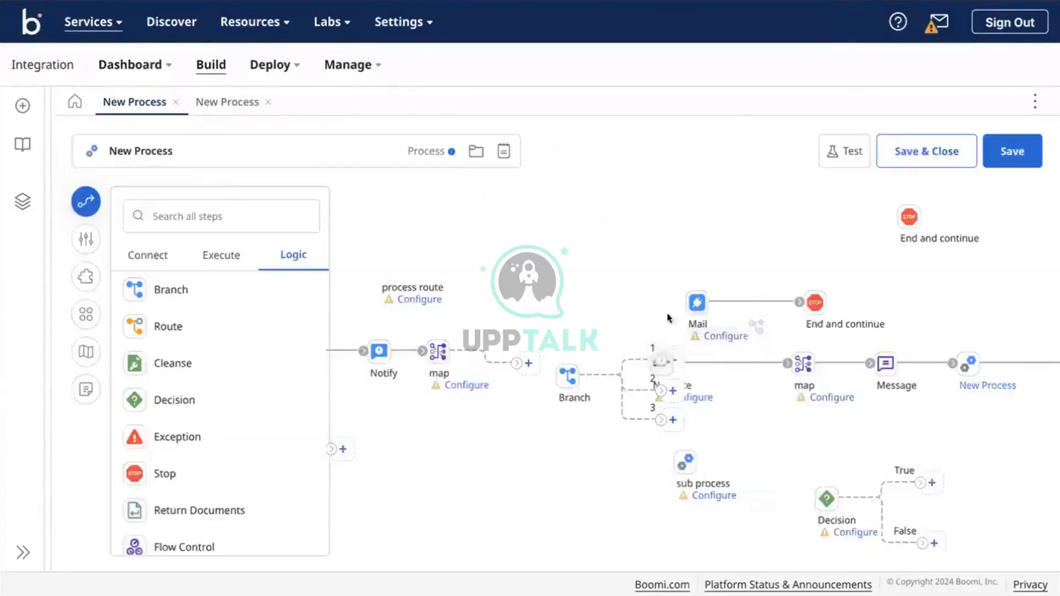
Wire the branches to Mail, NetSuite and sub process, and connect map into Branch.
{"action": "left_click_drag", "start_coordinate": [661, 360], "coordinate": [694, 306]}
{"action": "left_click_drag", "start_coordinate": [661, 390], "coordinate": [658, 369]}
{"action": "left_click_drag", "start_coordinate": [661, 420], "coordinate": [680, 458]}
{"action": "mouse_move", "coordinate": [527, 363]}
{"action": "left_mouse_down"}
{"action": "mouse_move", "coordinate": [561, 369]}
{"action": "mouse_move", "coordinate": [529, 355]}
{"action": "left_mouse_up"}
{"action": "left_click_drag", "start_coordinate": [436, 350], "coordinate": [437, 362]}
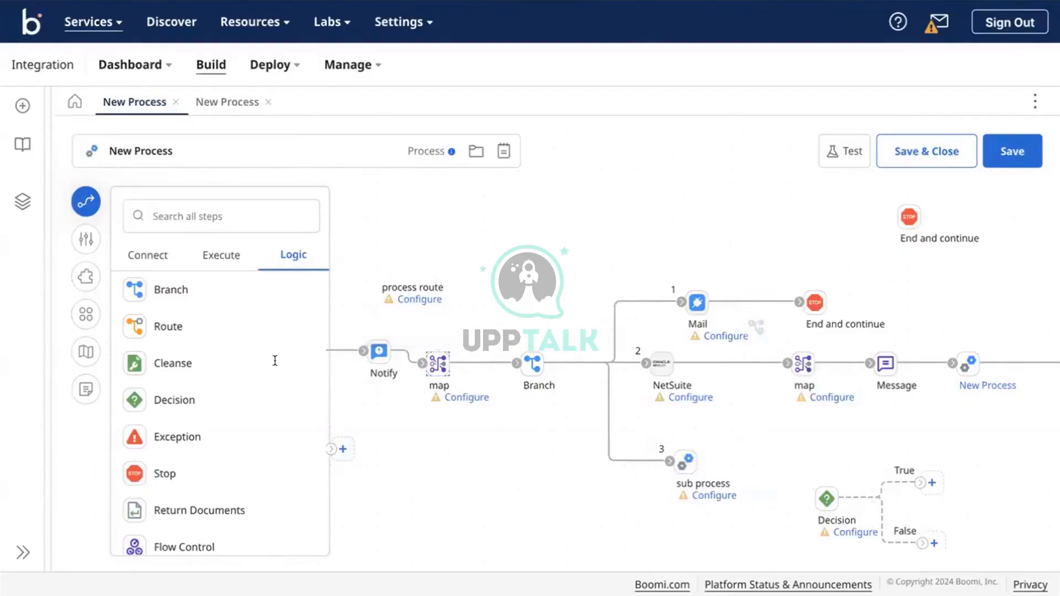
Hide the step palette and align Notify, Mail, sub process, End and continue, SAP and Exception.
{"action": "left_click", "coordinate": [91, 200]}
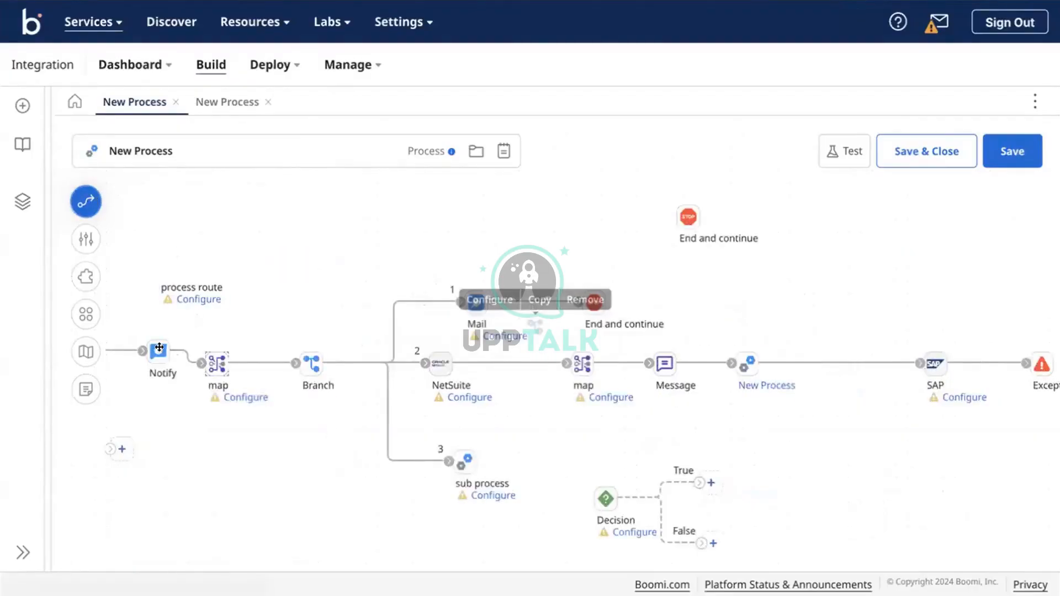
{"action": "mouse_move", "coordinate": [157, 351]}
{"action": "left_mouse_down"}
{"action": "mouse_move", "coordinate": [157, 369]}
{"action": "mouse_move", "coordinate": [148, 364]}
{"action": "left_mouse_up"}
{"action": "mouse_move", "coordinate": [474, 298]}
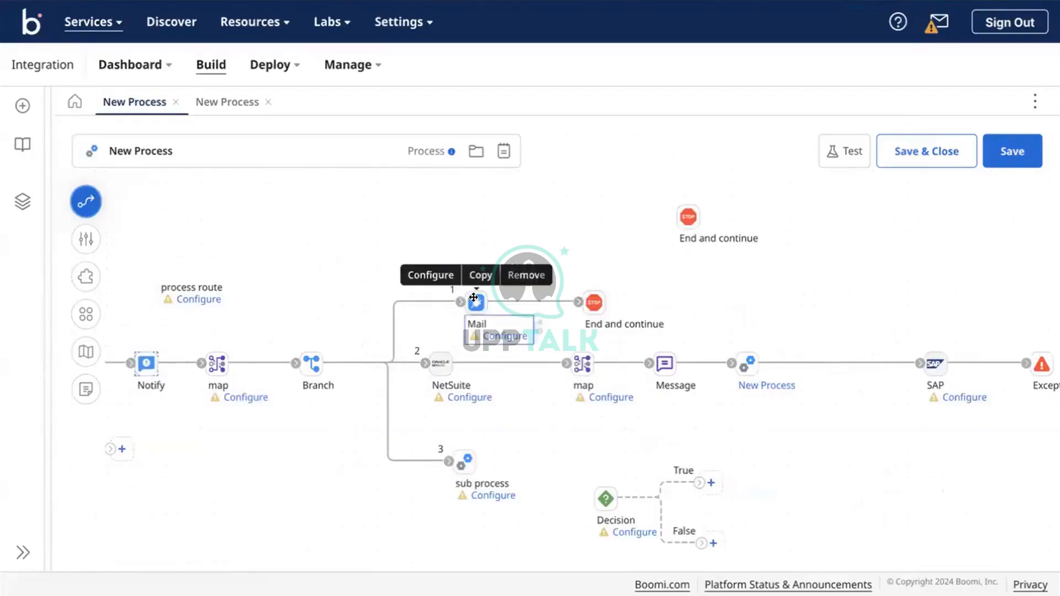
{"action": "left_click_drag", "start_coordinate": [474, 297], "coordinate": [450, 285]}
{"action": "left_click_drag", "start_coordinate": [472, 476], "coordinate": [461, 476]}
{"action": "left_click_drag", "start_coordinate": [623, 316], "coordinate": [612, 303]}
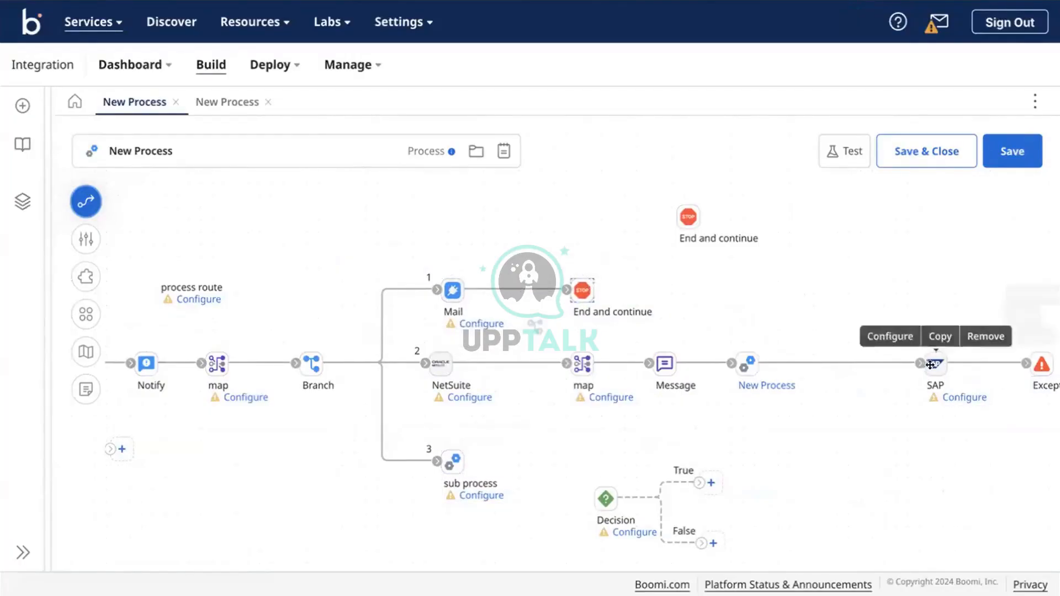
{"action": "left_click_drag", "start_coordinate": [865, 374], "coordinate": [853, 366]}
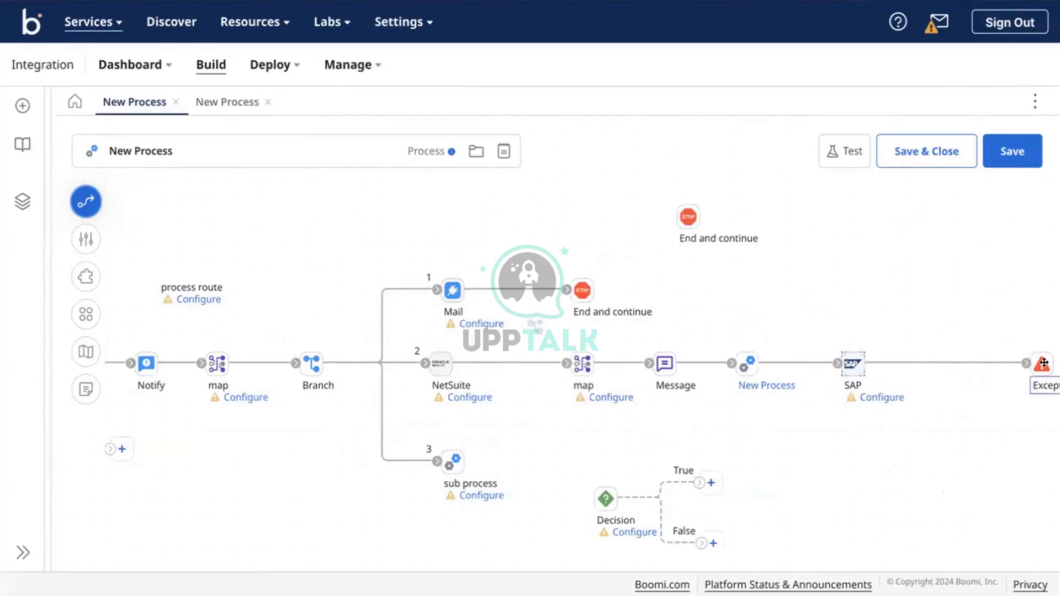
{"action": "left_click_drag", "start_coordinate": [972, 365], "coordinate": [960, 365]}
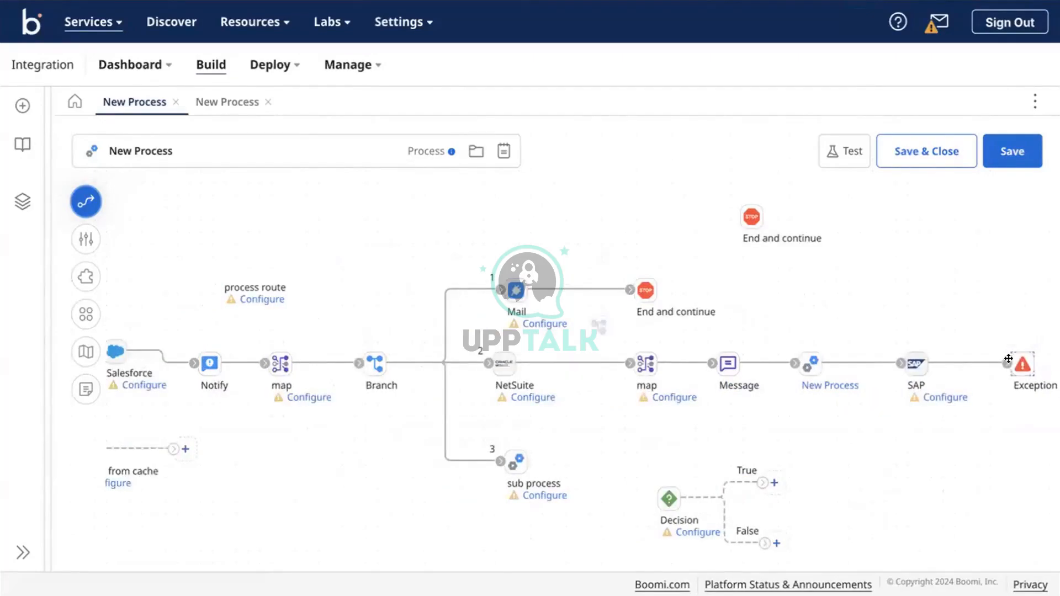
Delete the Exception step and attach End and continue to the end of the SAP line.
{"action": "mouse_move", "coordinate": [1020, 357]}
{"action": "left_click", "coordinate": [1014, 336]}
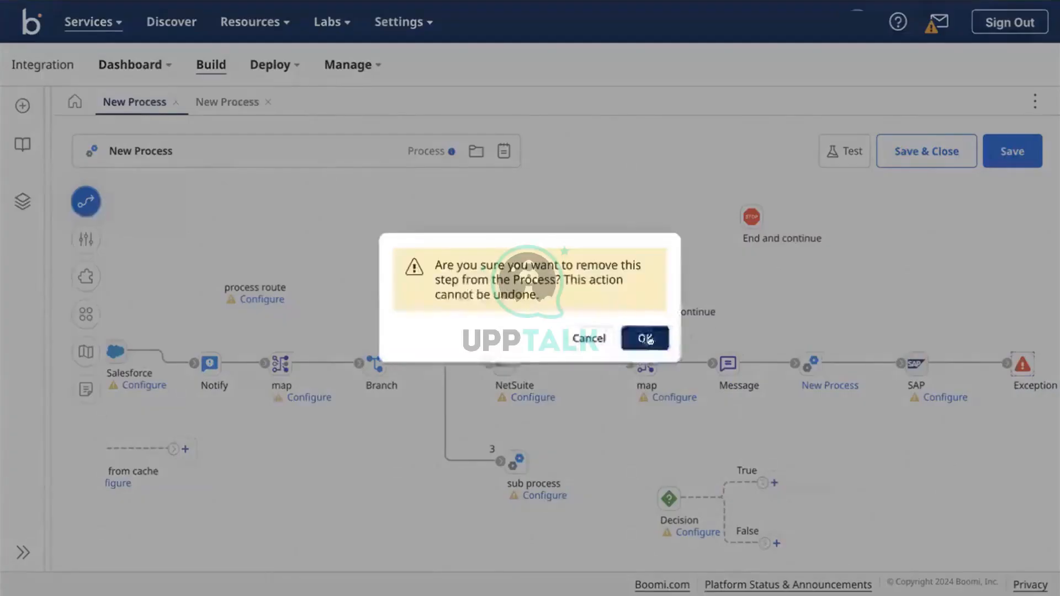
{"action": "left_click", "coordinate": [645, 338]}
{"action": "mouse_move", "coordinate": [796, 213]}
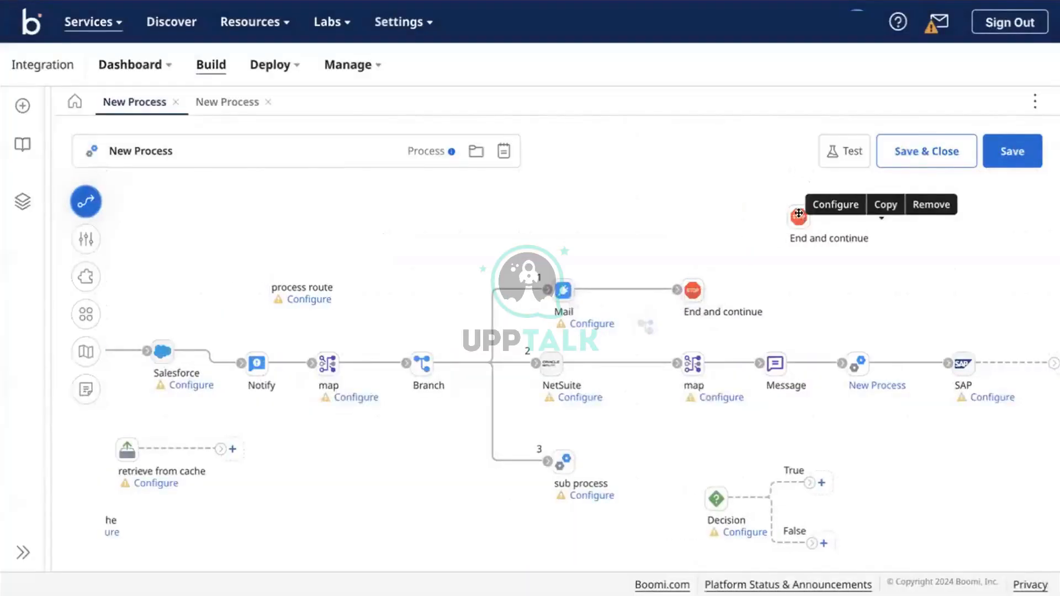
{"action": "left_click_drag", "start_coordinate": [993, 324], "coordinate": [988, 361]}
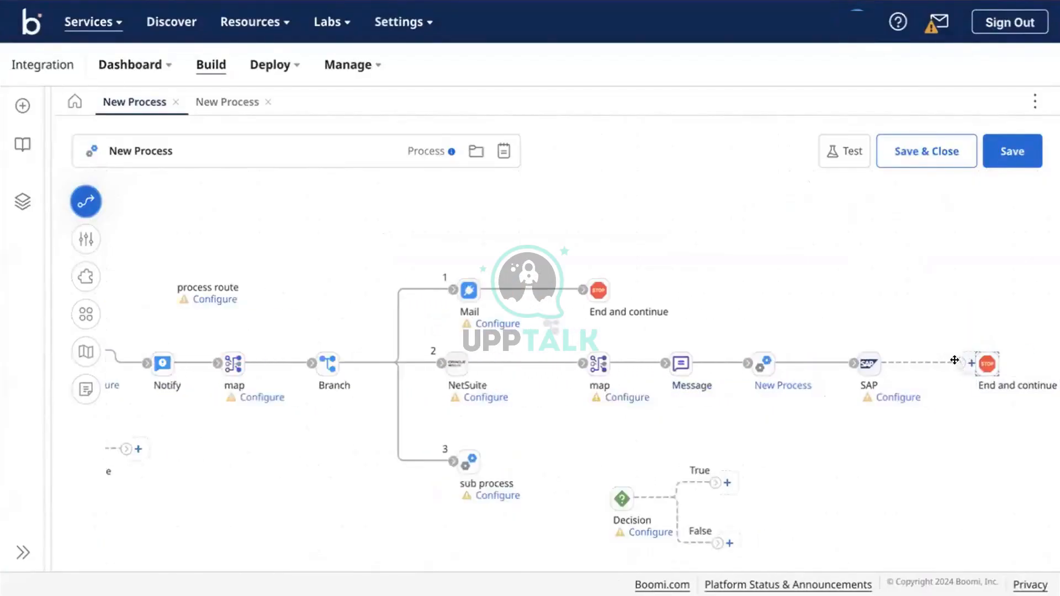
{"action": "mouse_move", "coordinate": [982, 362]}
{"action": "left_click", "coordinate": [948, 314]}
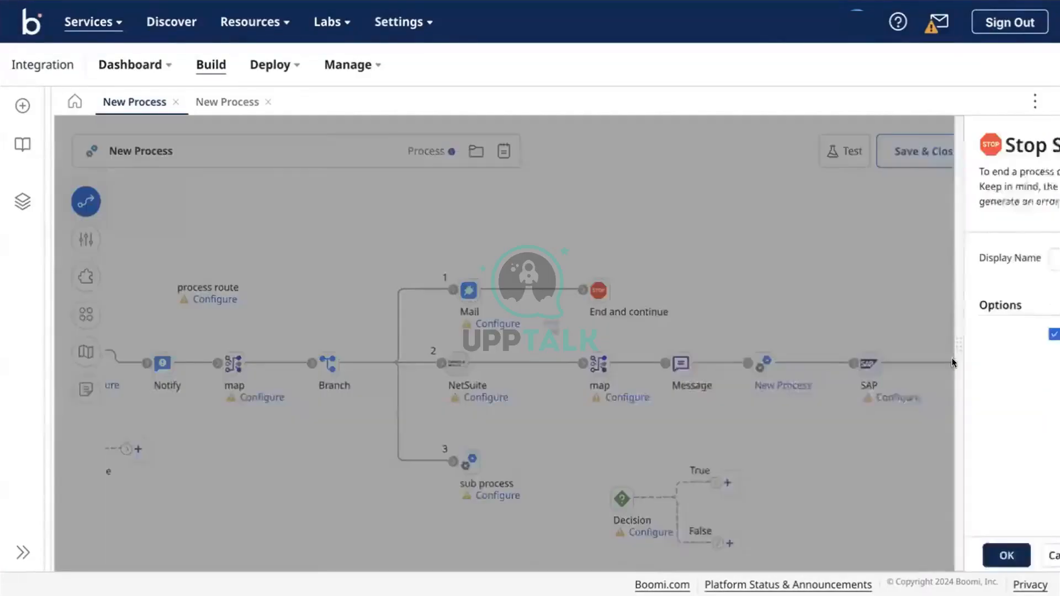
Stop the SAP-line stop step from continuing other paths, and delete the Decision step.
{"action": "left_click", "coordinate": [844, 335]}
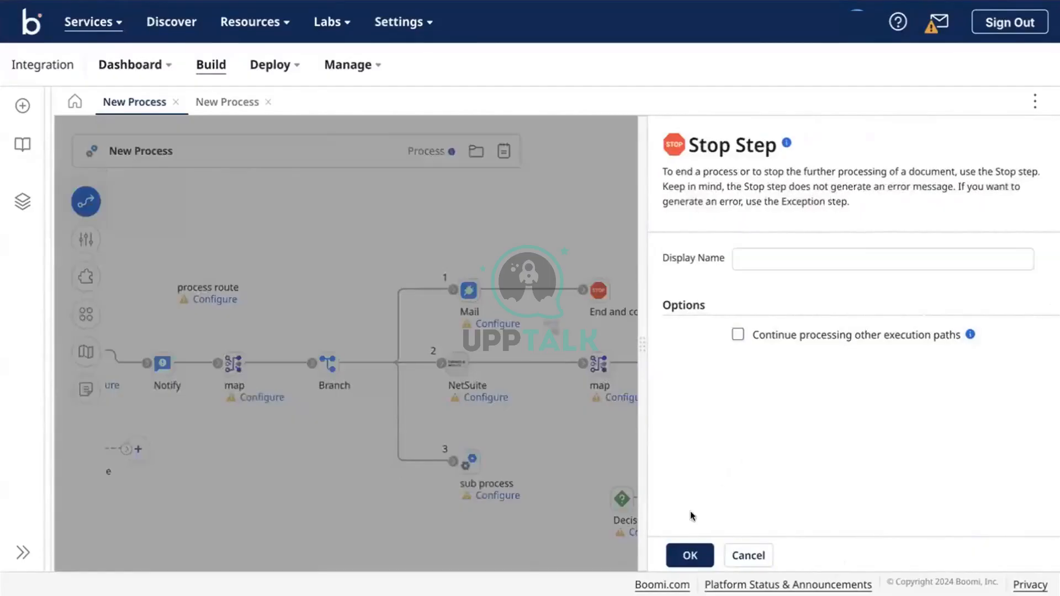
{"action": "left_click", "coordinate": [681, 556]}
{"action": "left_click_drag", "start_coordinate": [626, 497], "coordinate": [167, 508]}
{"action": "mouse_move", "coordinate": [167, 508]}
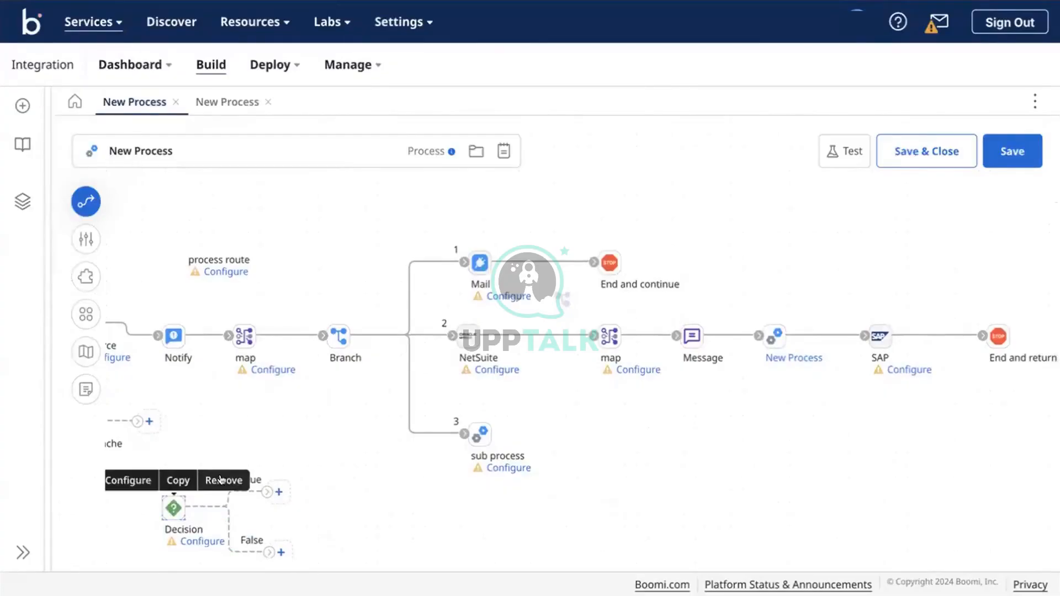
{"action": "left_click", "coordinate": [222, 478]}
{"action": "left_click", "coordinate": [624, 342]}
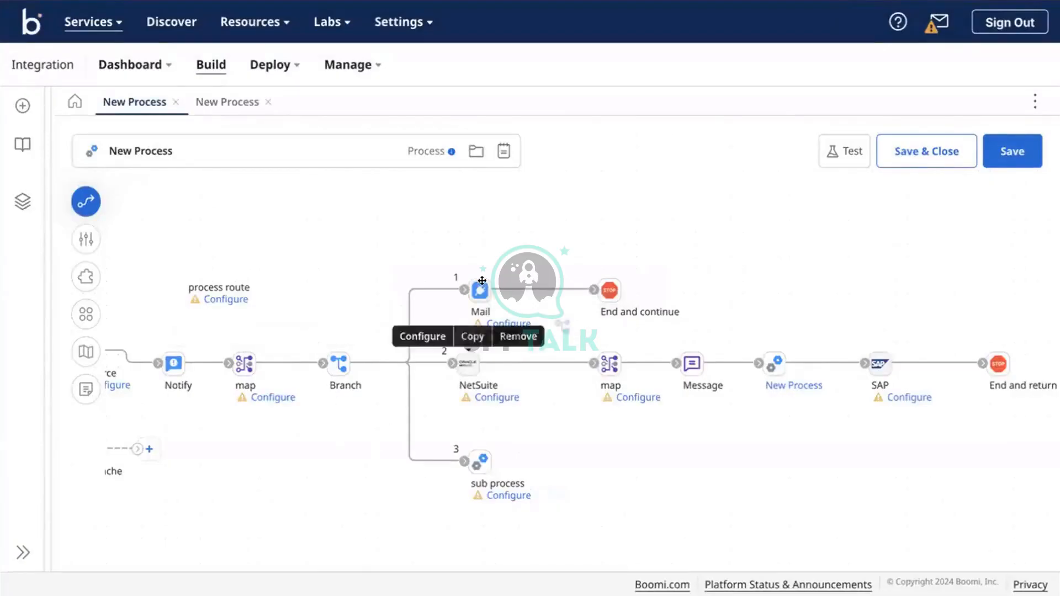
Review the End and continue settings and confirm the End and return stop step settings.
{"action": "mouse_move", "coordinate": [495, 340]}
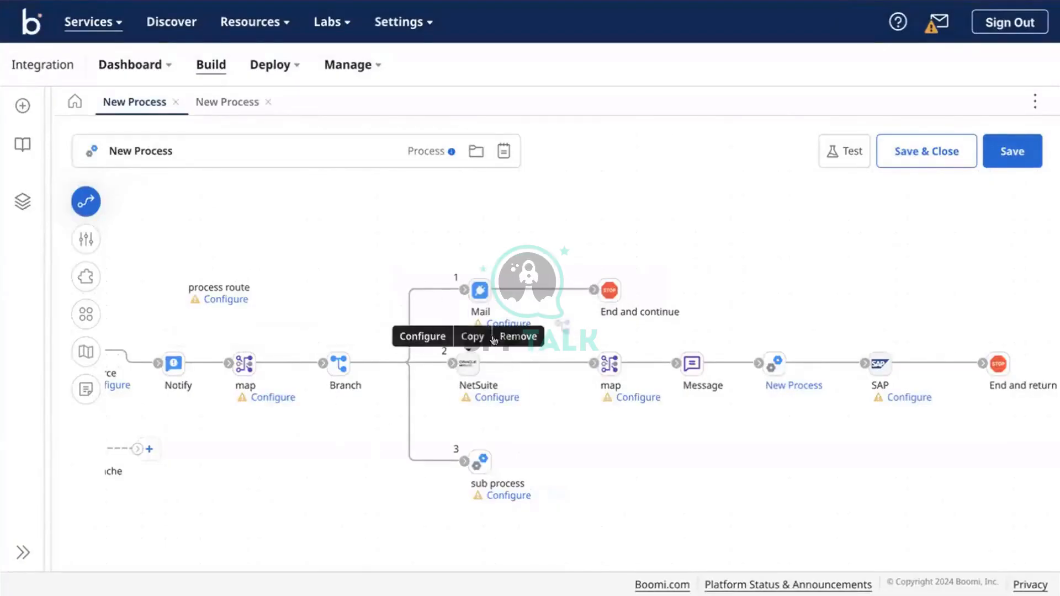
{"action": "left_click", "coordinate": [610, 291]}
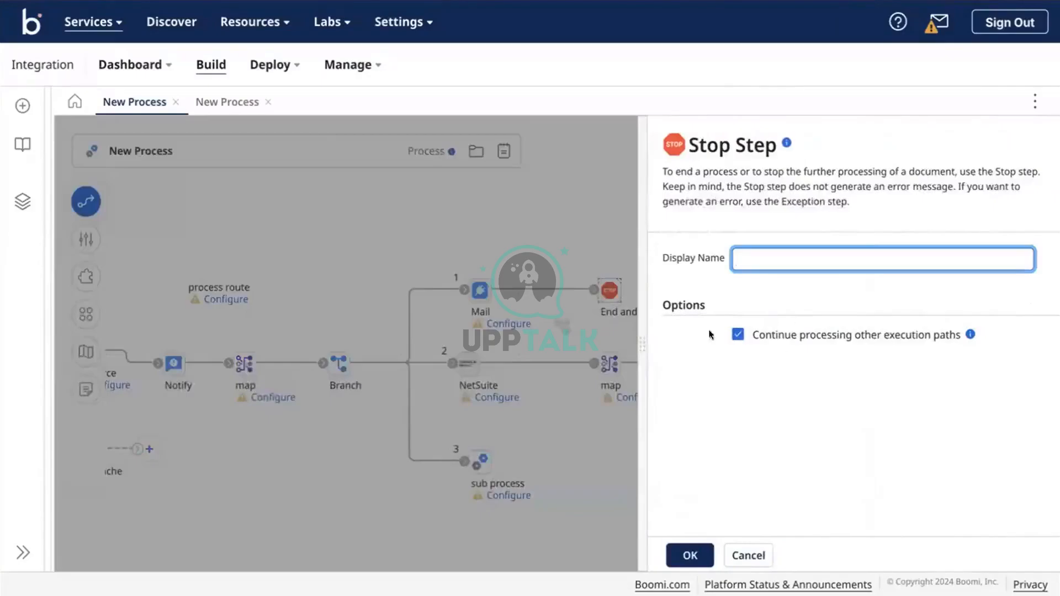
{"action": "left_click", "coordinate": [526, 308]}
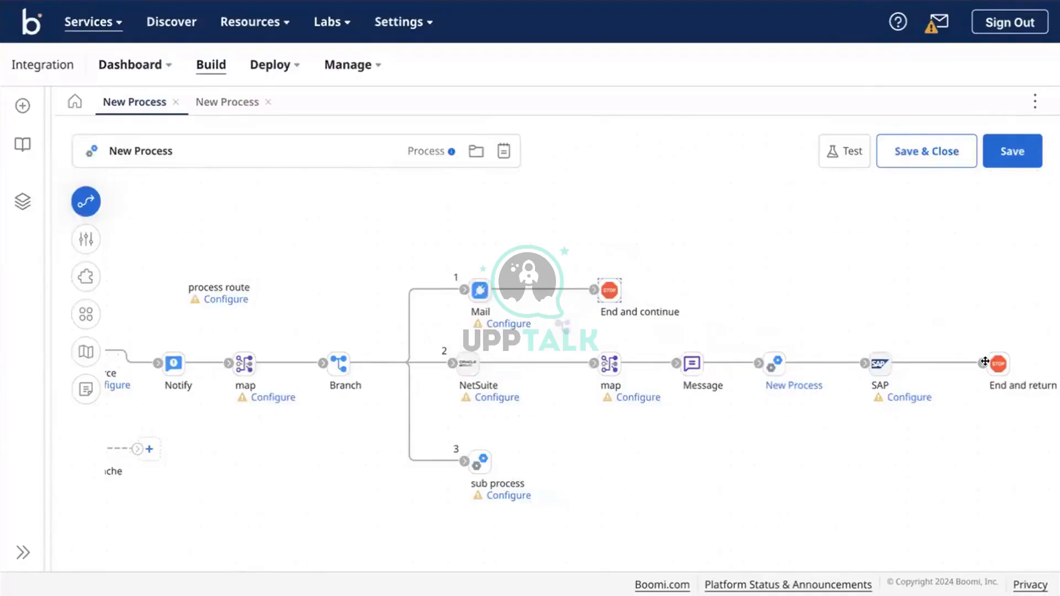
{"action": "mouse_move", "coordinate": [994, 361]}
{"action": "mouse_move", "coordinate": [458, 457]}
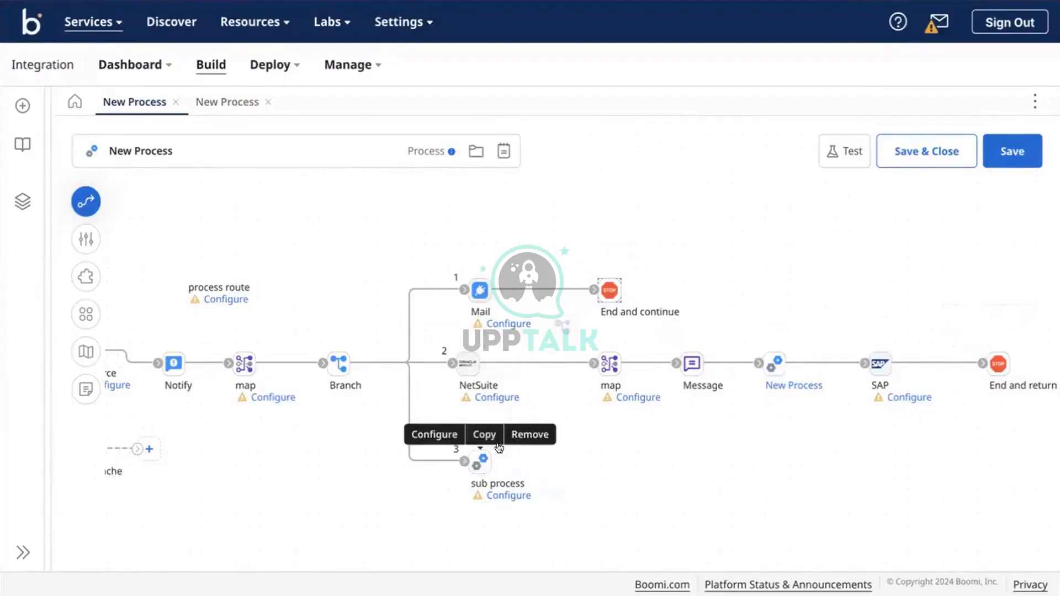
{"action": "left_click", "coordinate": [997, 367]}
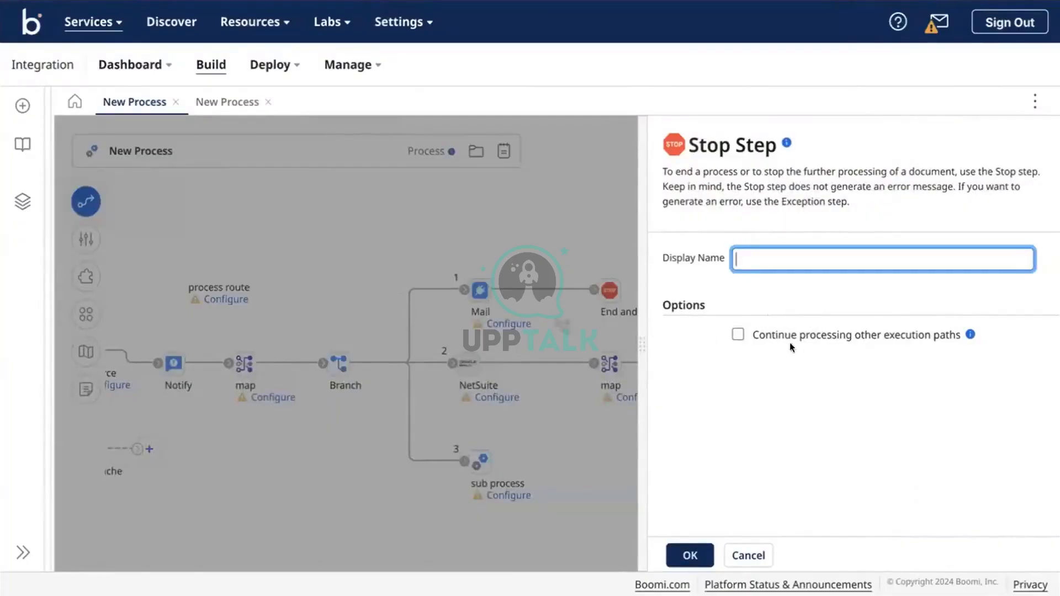
{"action": "left_click", "coordinate": [673, 557]}
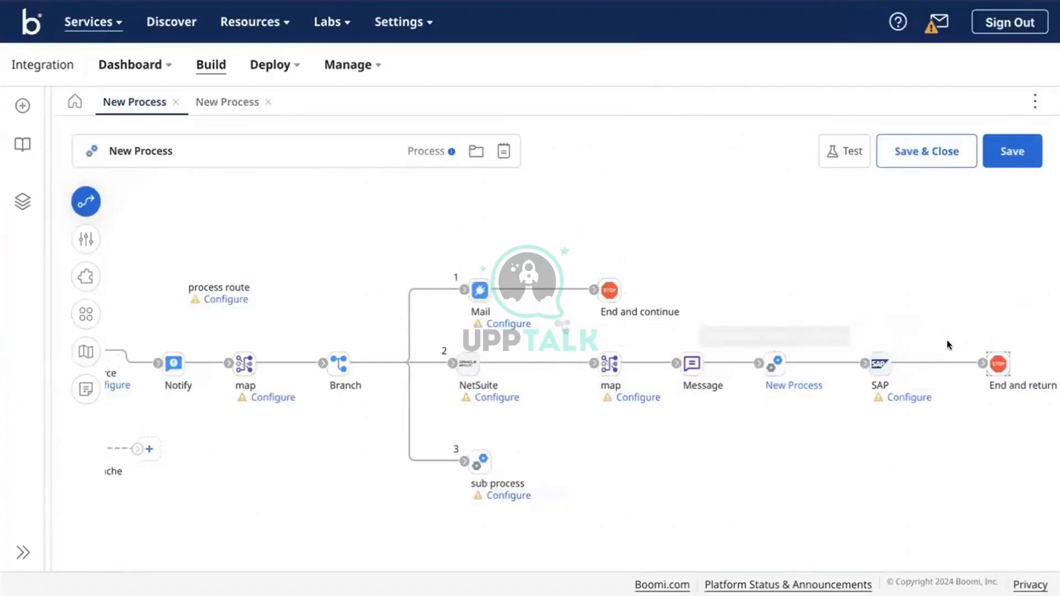
Recheck the End and continue settings, then bring up the step palette and scroll the Logic list.
{"action": "mouse_move", "coordinate": [999, 354]}
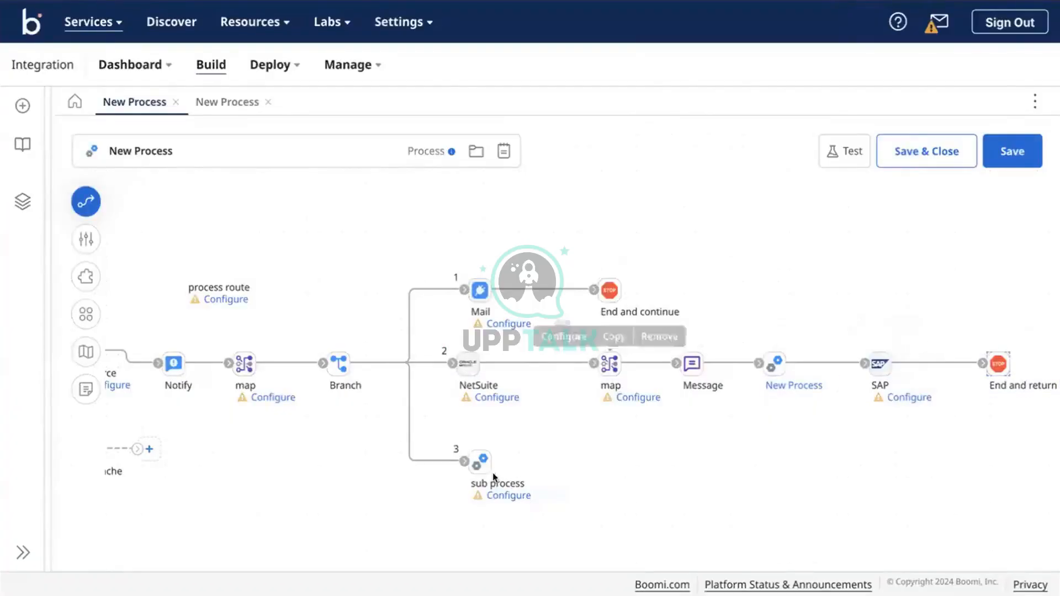
{"action": "mouse_move", "coordinate": [490, 465]}
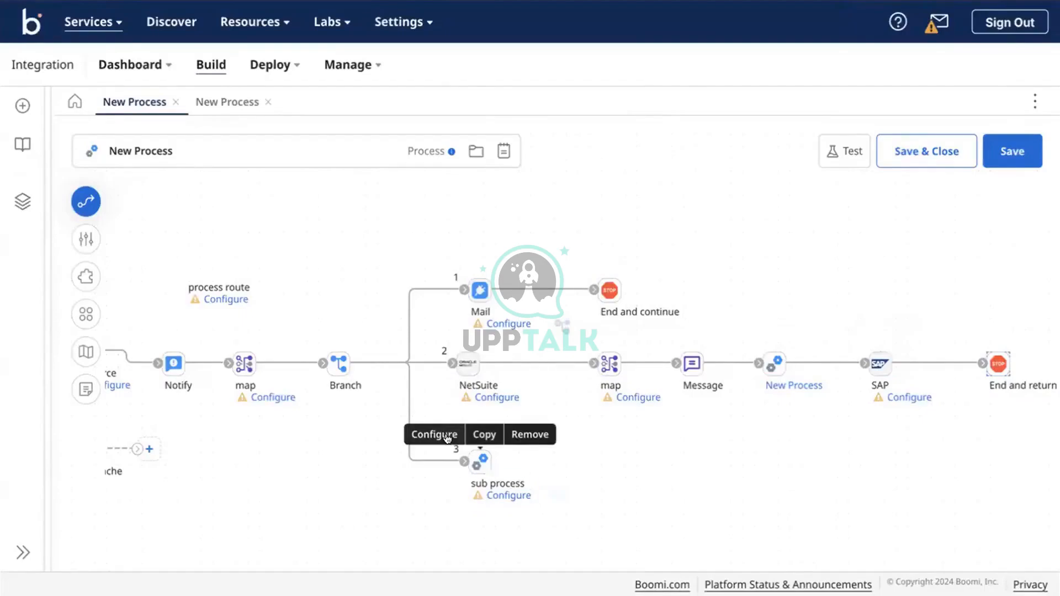
{"action": "left_click", "coordinate": [447, 435]}
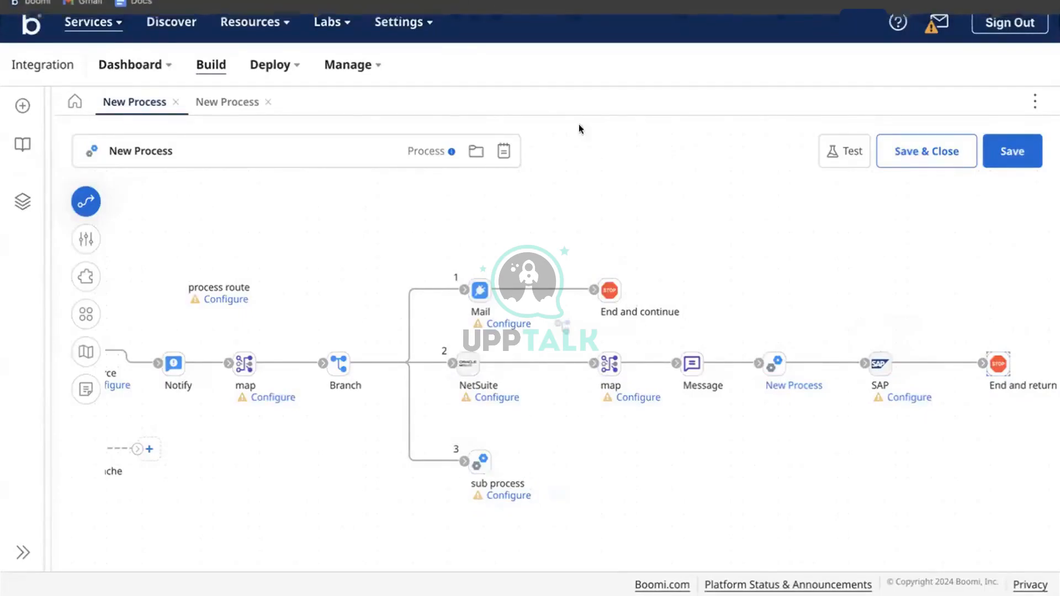
{"action": "left_click", "coordinate": [610, 290]}
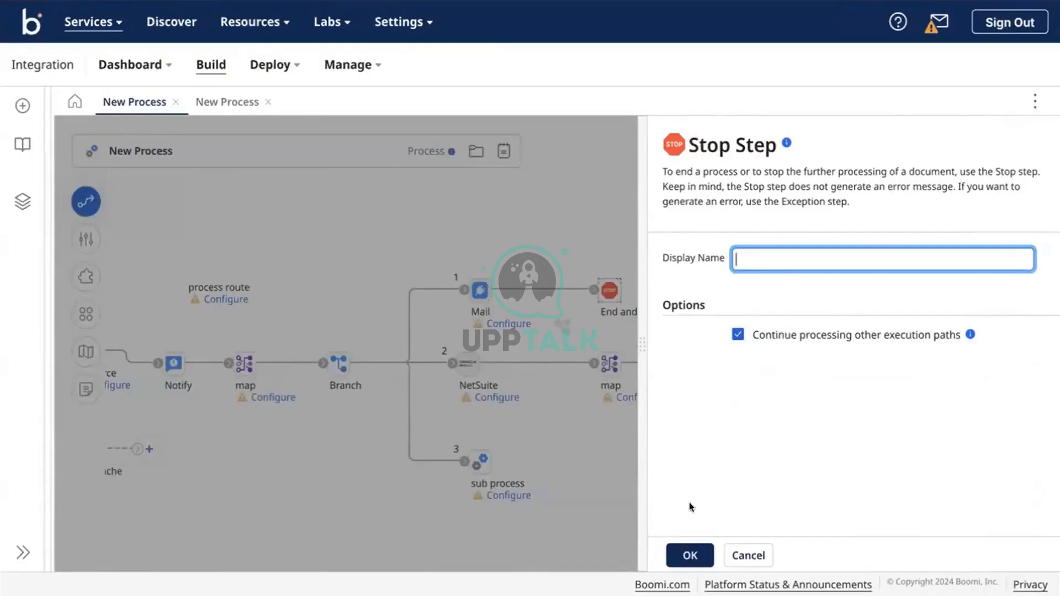
{"action": "left_click", "coordinate": [690, 555]}
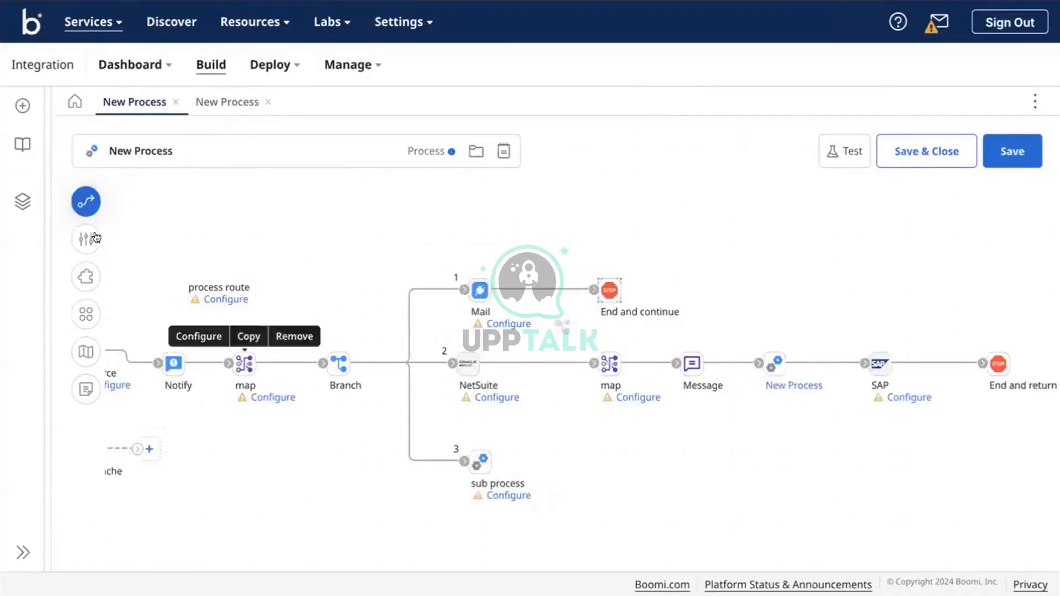
{"action": "left_click", "coordinate": [85, 201]}
{"action": "scroll", "coordinate": [196, 453], "scroll_direction": "down", "scroll_amount": 2}
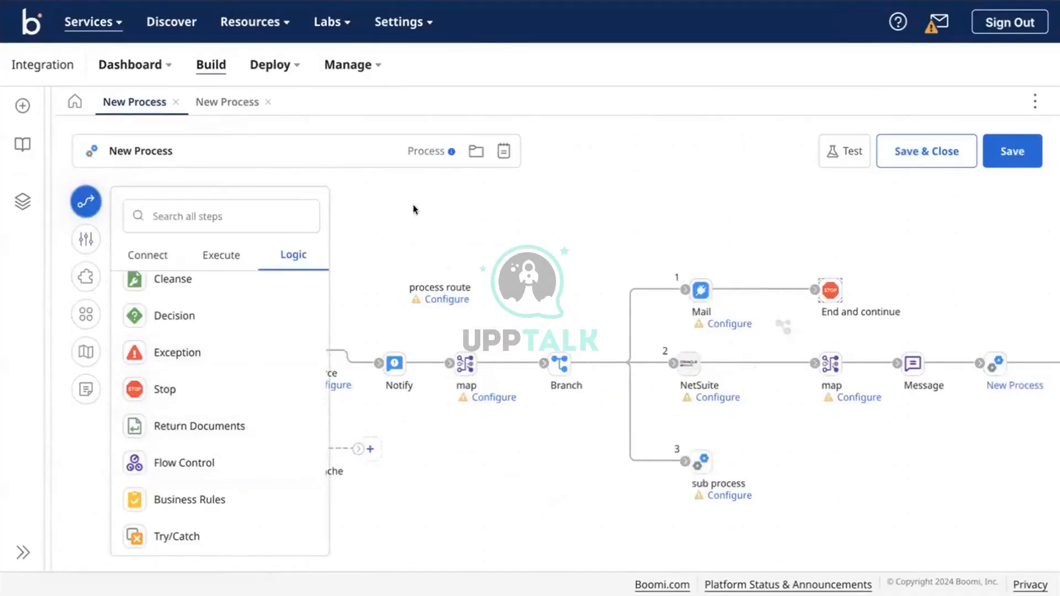
Add a Return Documents step, delete it again, and switch to the second New Process tab.
{"action": "left_click_drag", "start_coordinate": [241, 413], "coordinate": [239, 379]}
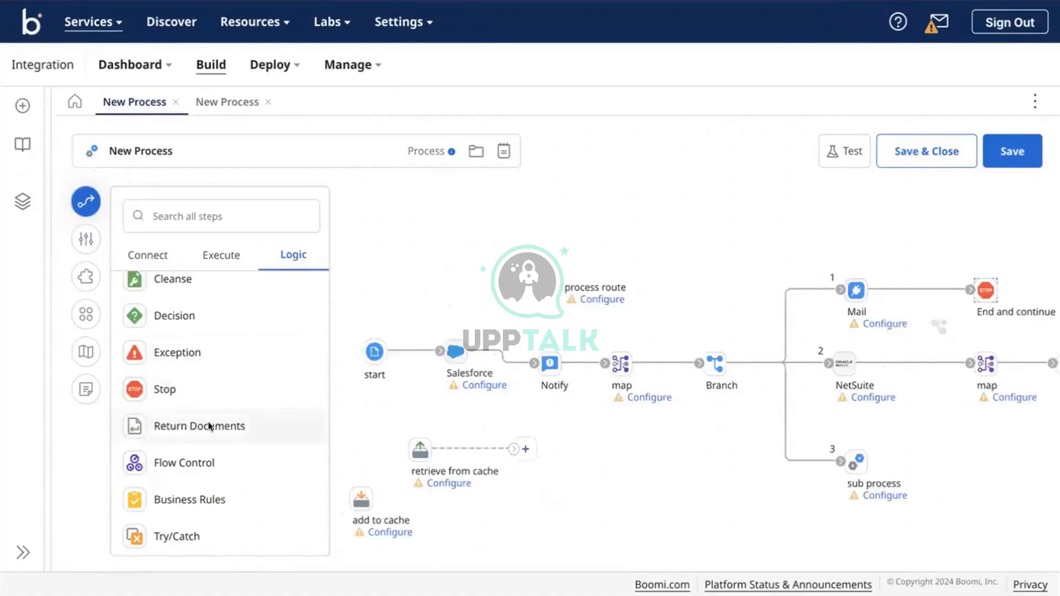
{"action": "left_click_drag", "start_coordinate": [209, 426], "coordinate": [516, 247]}
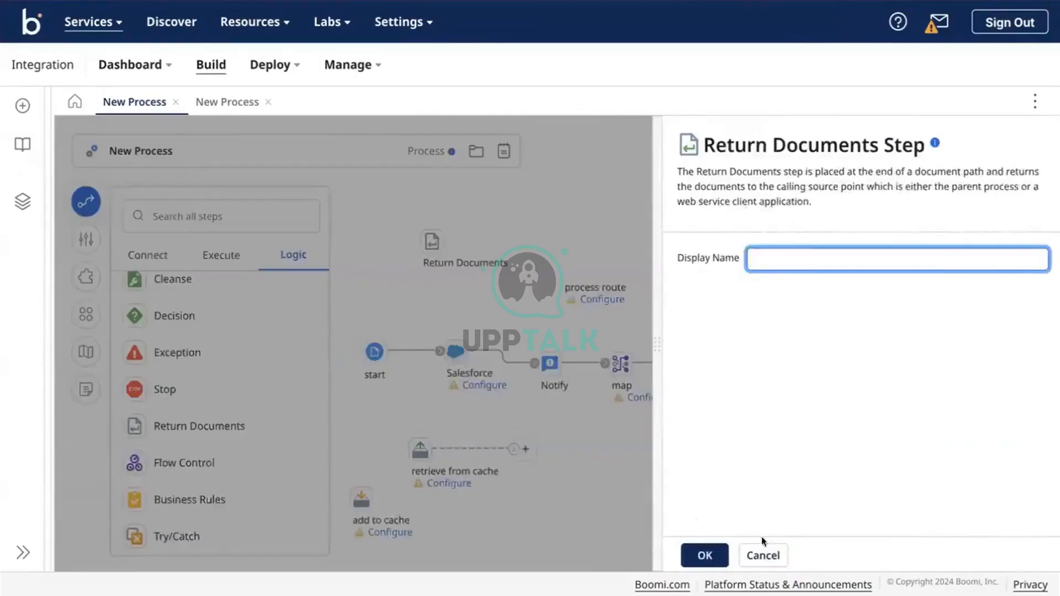
{"action": "left_click", "coordinate": [770, 547]}
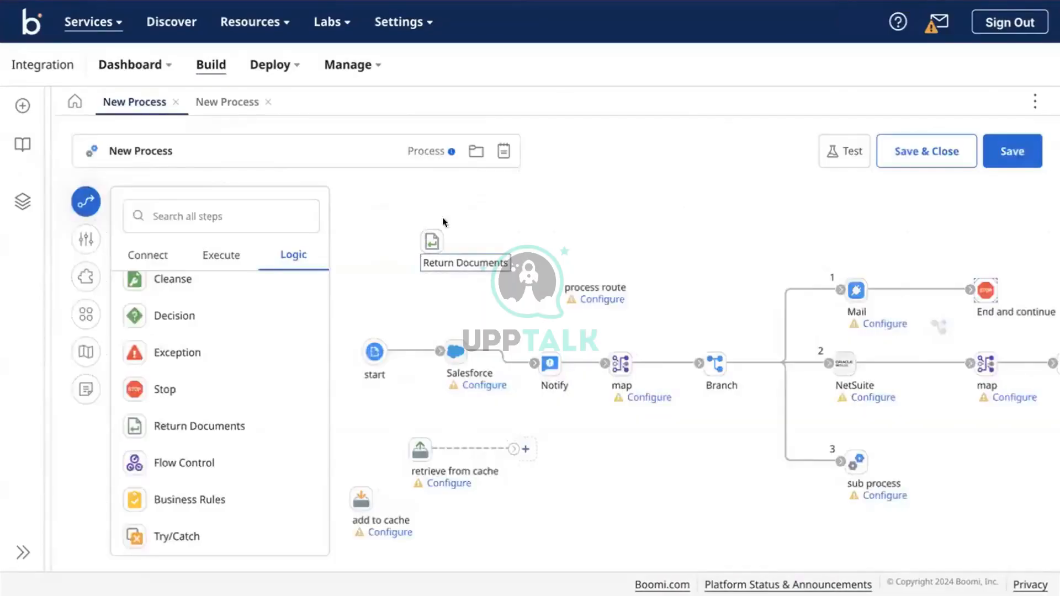
{"action": "mouse_move", "coordinate": [436, 243]}
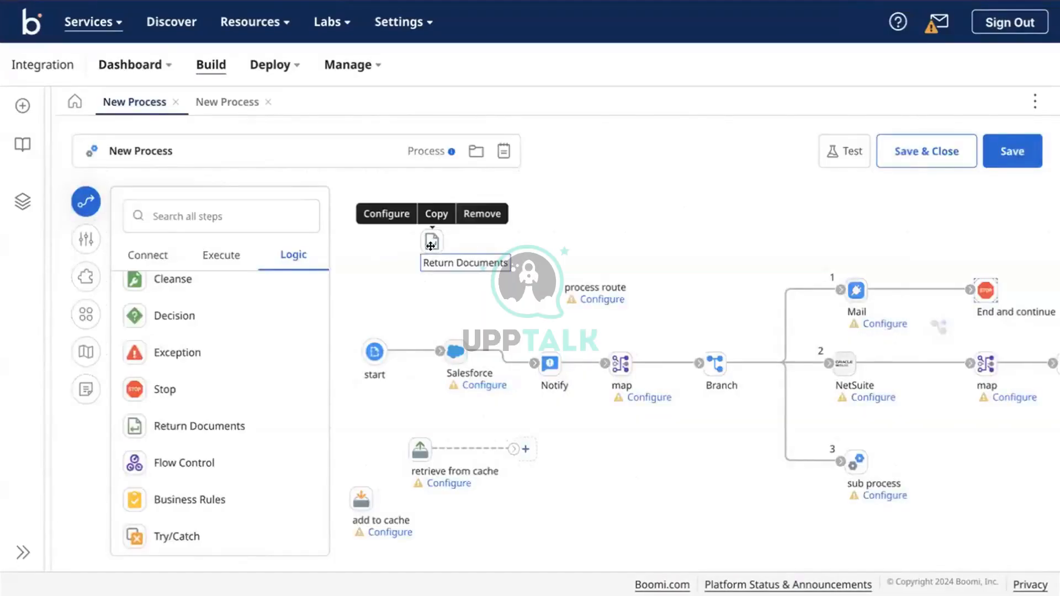
{"action": "left_click", "coordinate": [484, 213]}
{"action": "left_click", "coordinate": [645, 339]}
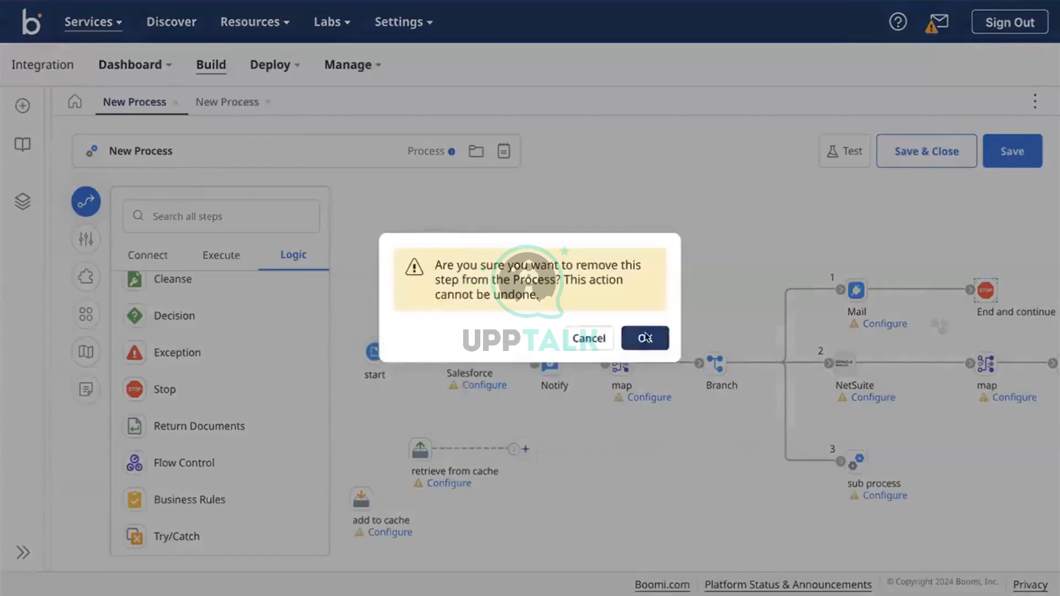
{"action": "left_click", "coordinate": [226, 102]}
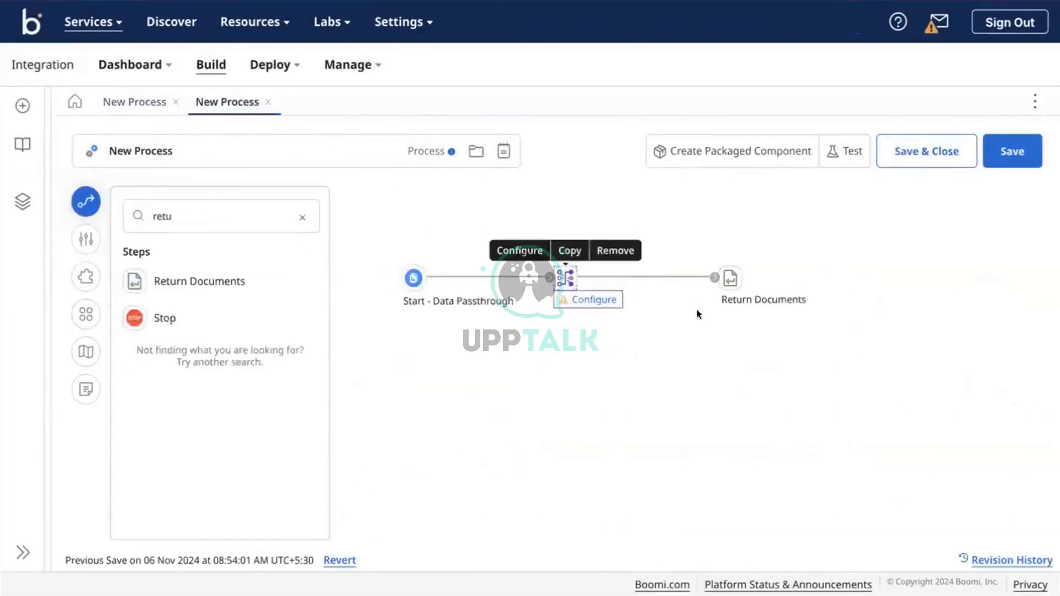
Inspect the second process's Return Documents settings and close them unchanged.
{"action": "mouse_move", "coordinate": [760, 284]}
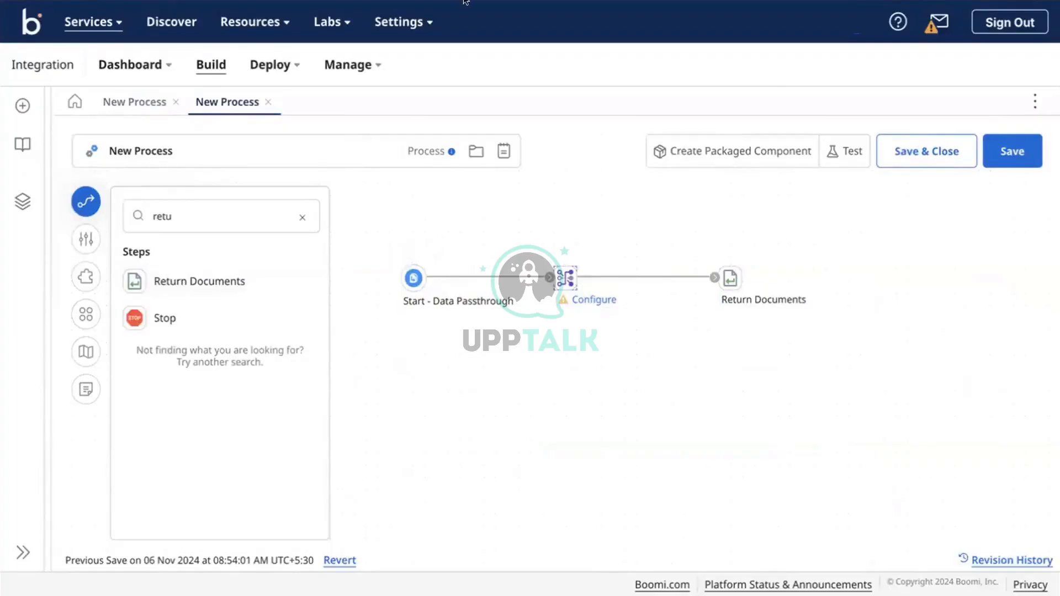
{"action": "left_click", "coordinate": [732, 277]}
{"action": "double_click", "coordinate": [732, 276]}
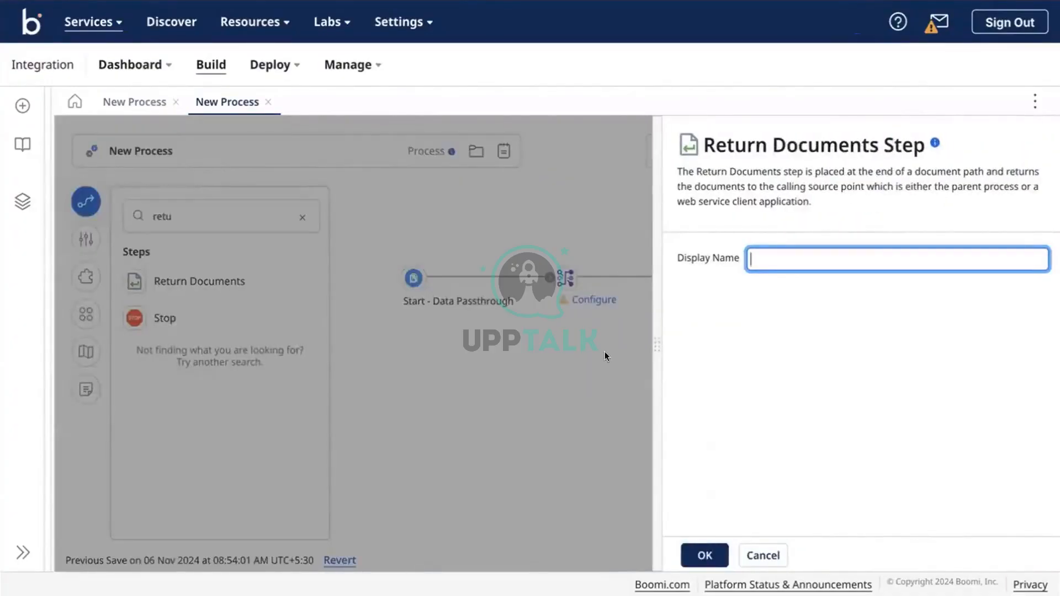
{"action": "left_click", "coordinate": [467, 443]}
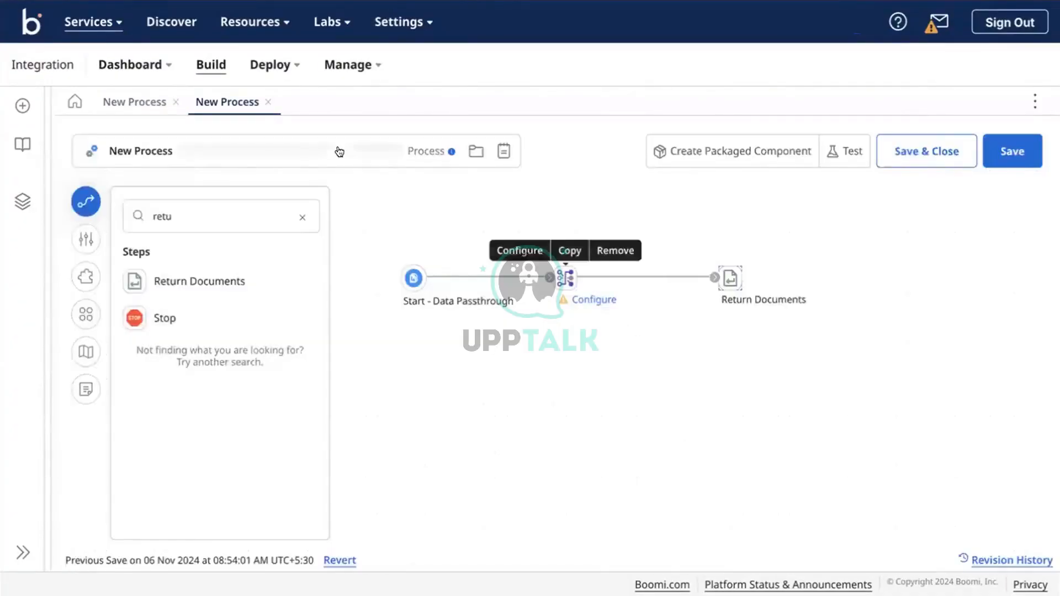
{"action": "left_click", "coordinate": [717, 277]}
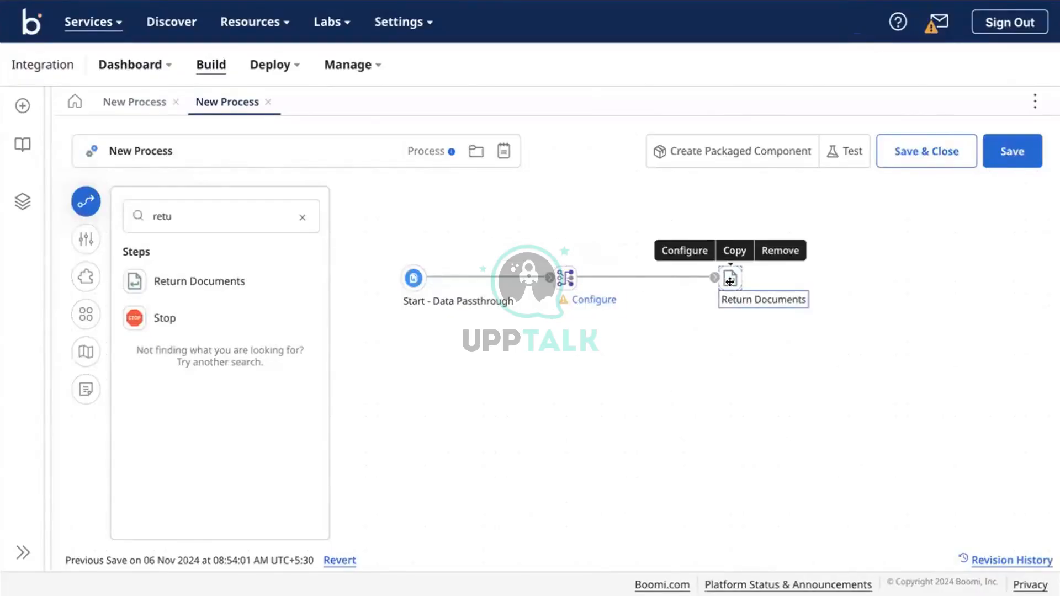
{"action": "left_click", "coordinate": [670, 276]}
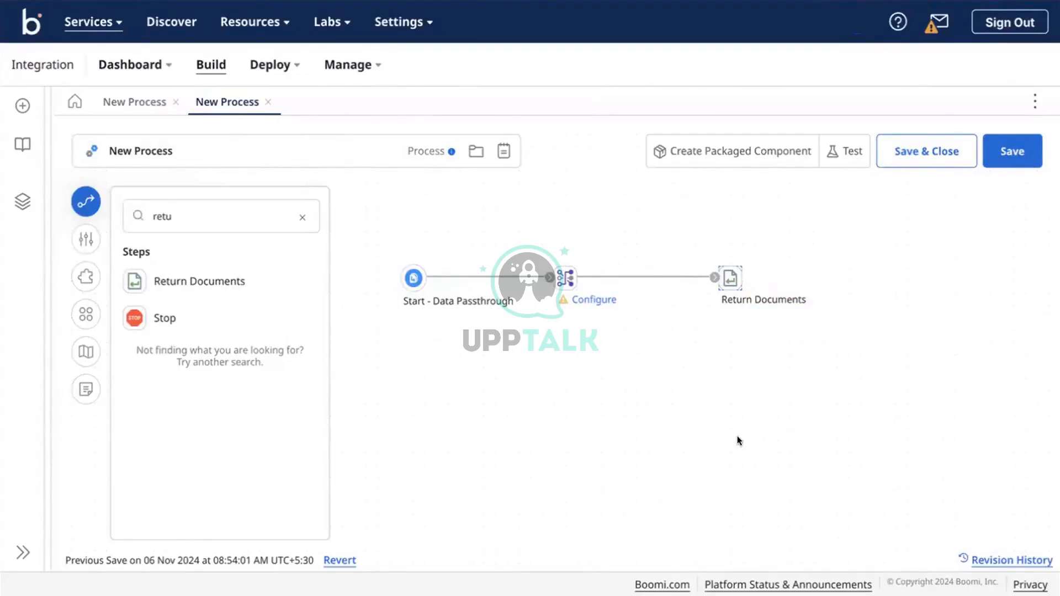
Return to the first New Process tab and scroll across its canvas.
{"action": "mouse_move", "coordinate": [743, 300]}
{"action": "left_click", "coordinate": [138, 104]}
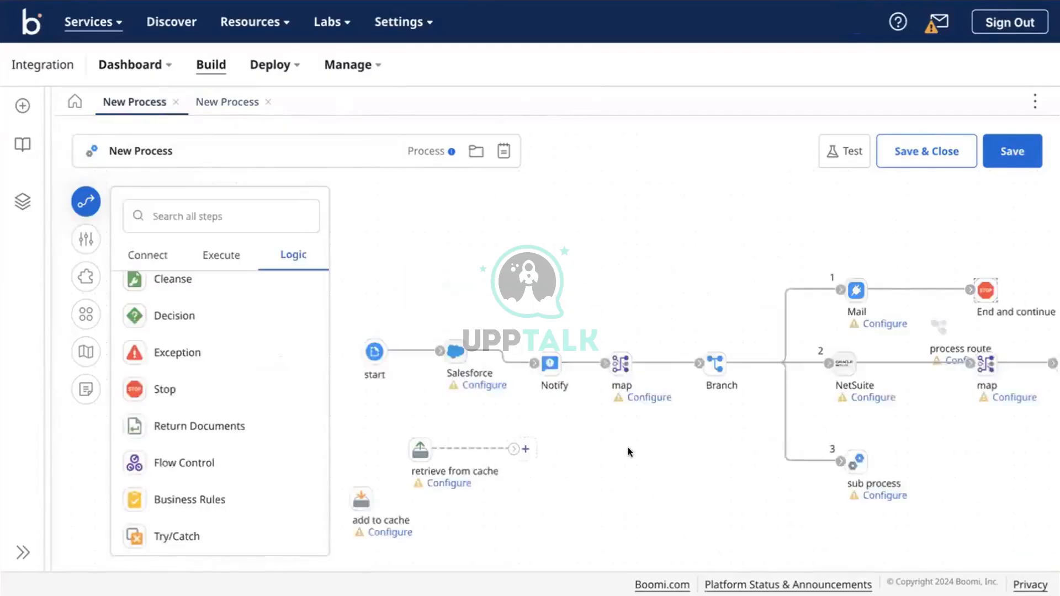
{"action": "scroll", "coordinate": [627, 448], "scroll_direction": "right", "scroll_amount": 4}
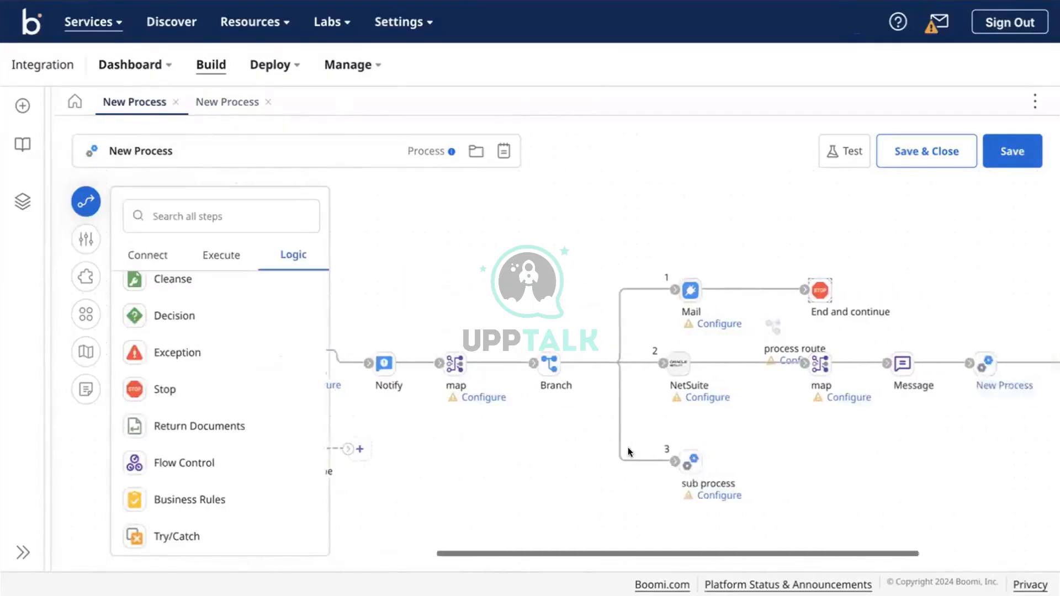
{"action": "scroll", "coordinate": [628, 447], "scroll_direction": "left", "scroll_amount": 4}
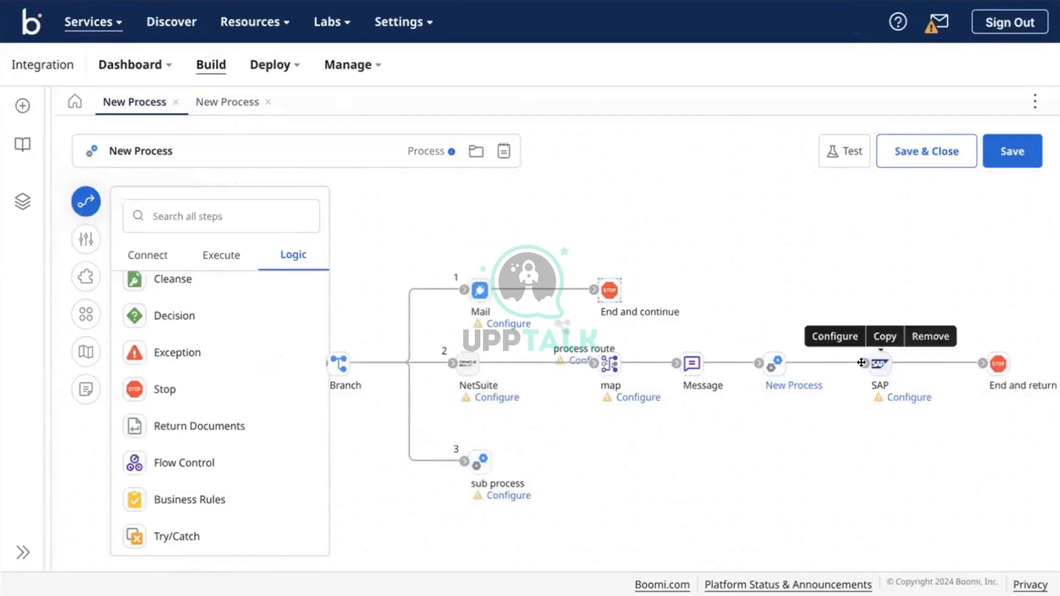
{"action": "left_click_drag", "start_coordinate": [865, 363], "coordinate": [800, 278]}
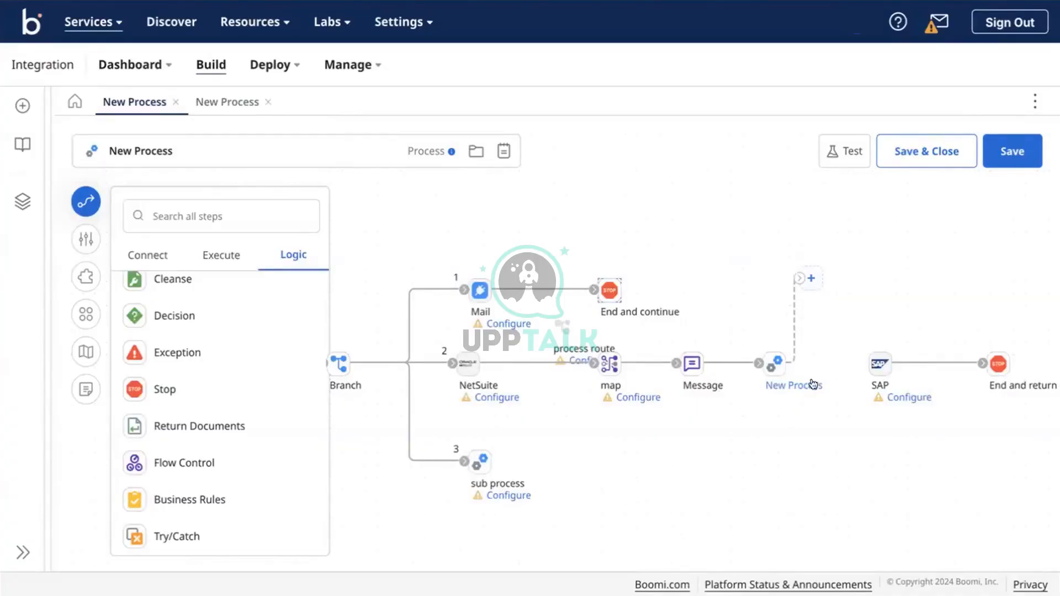
{"action": "left_click_drag", "start_coordinate": [799, 275], "coordinate": [872, 359]}
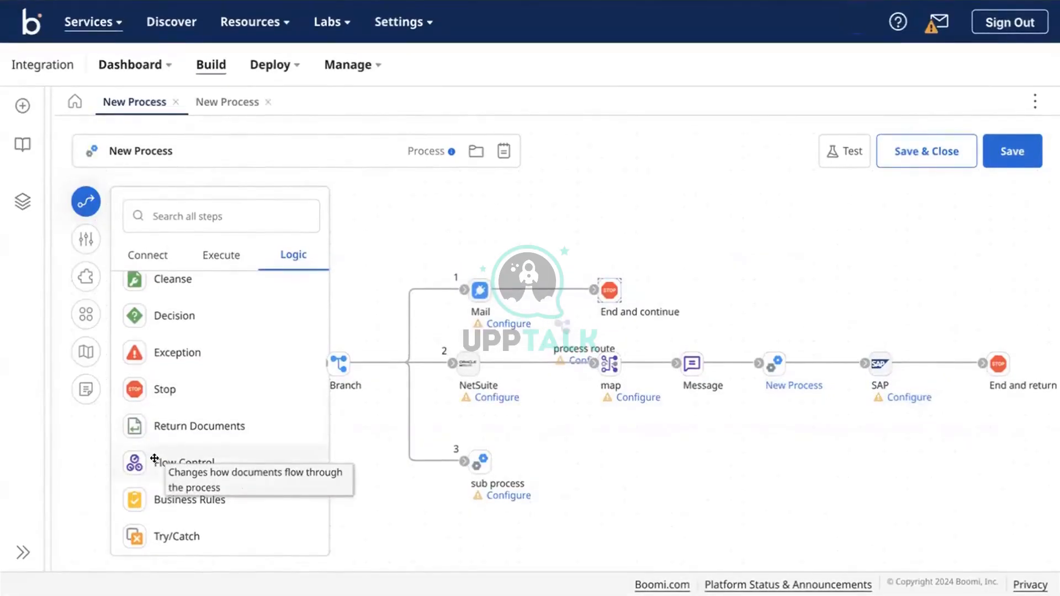
{"action": "left_click_drag", "start_coordinate": [154, 458], "coordinate": [585, 245]}
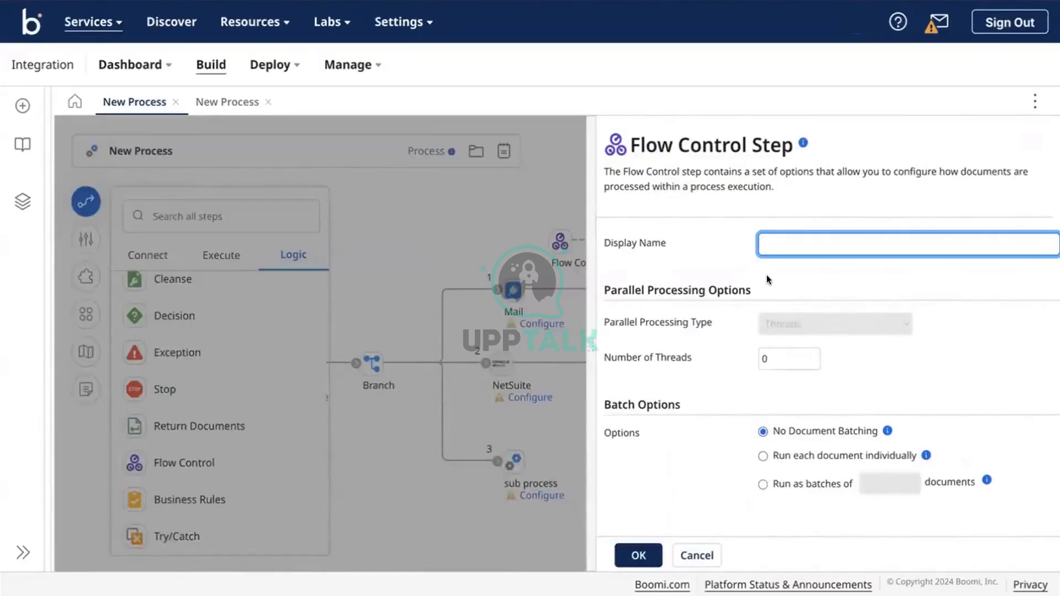
{"action": "left_click", "coordinate": [485, 241]}
{"action": "mouse_move", "coordinate": [561, 239]}
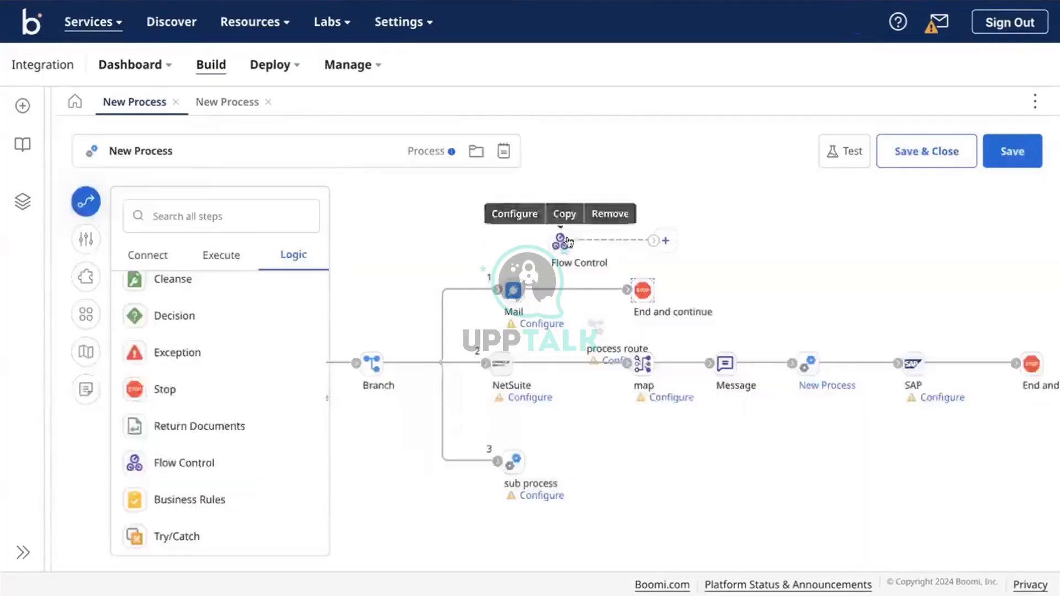
{"action": "left_click", "coordinate": [603, 212]}
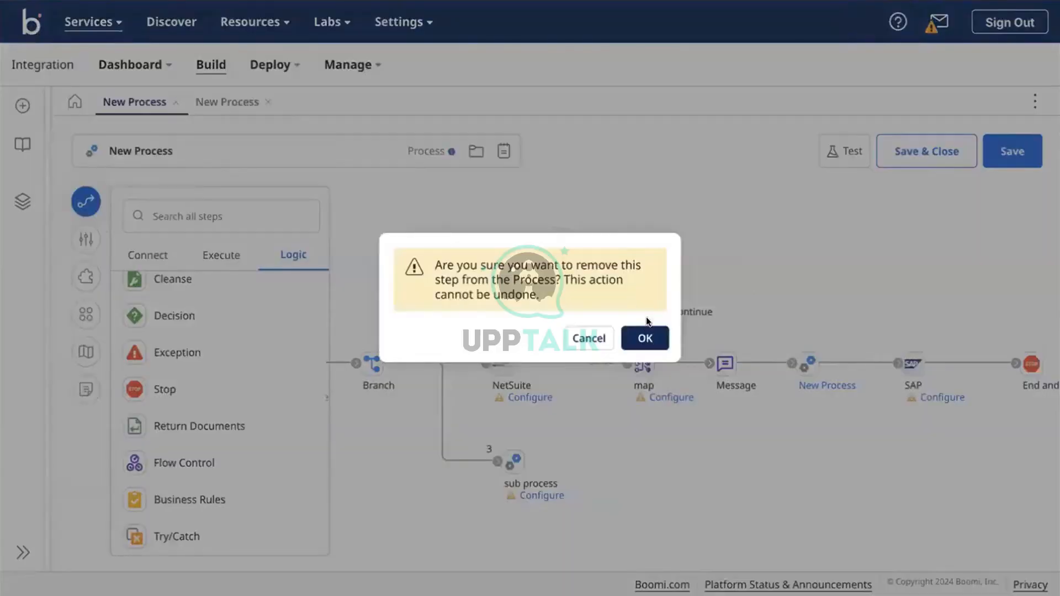
{"action": "left_click", "coordinate": [647, 334]}
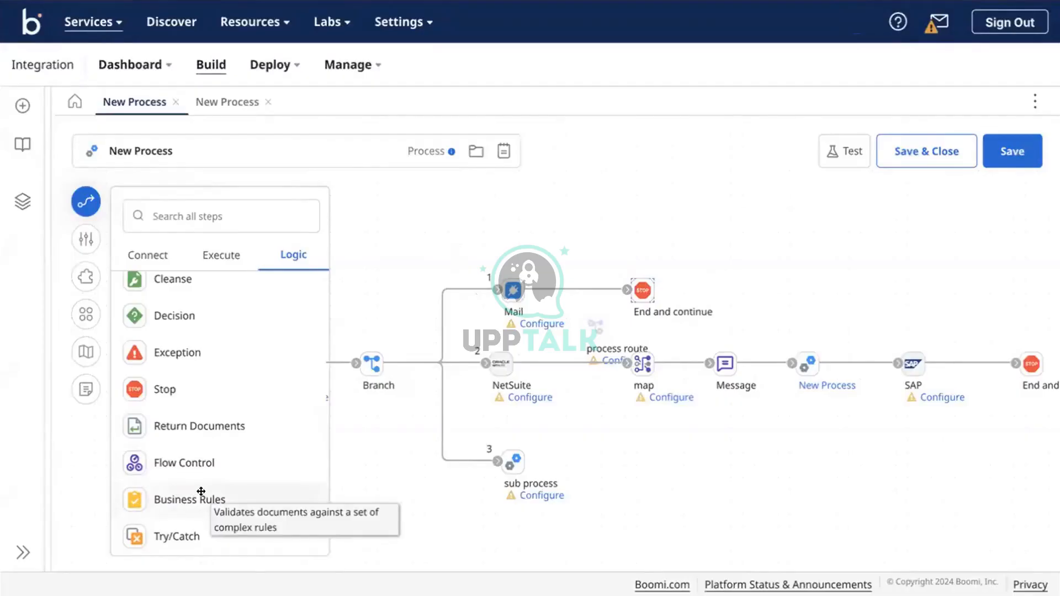
Add a Business Rules step using profile type Any and the Boomi HR - Employee Info Profile.
{"action": "left_click_drag", "start_coordinate": [201, 492], "coordinate": [479, 469]}
{"action": "left_click", "coordinate": [448, 314]}
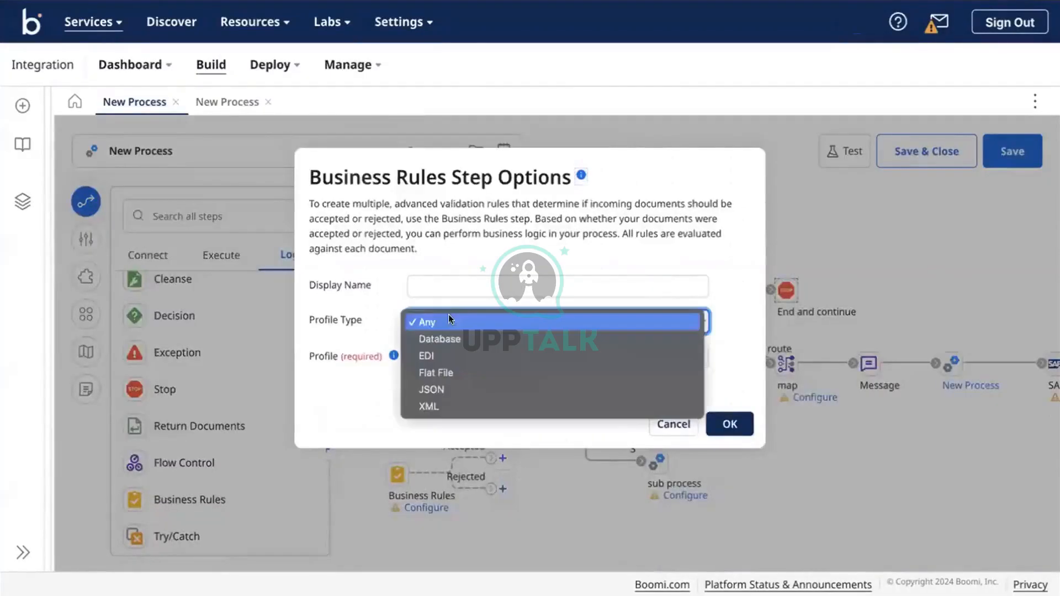
{"action": "left_click", "coordinate": [449, 320]}
{"action": "left_click", "coordinate": [437, 354]}
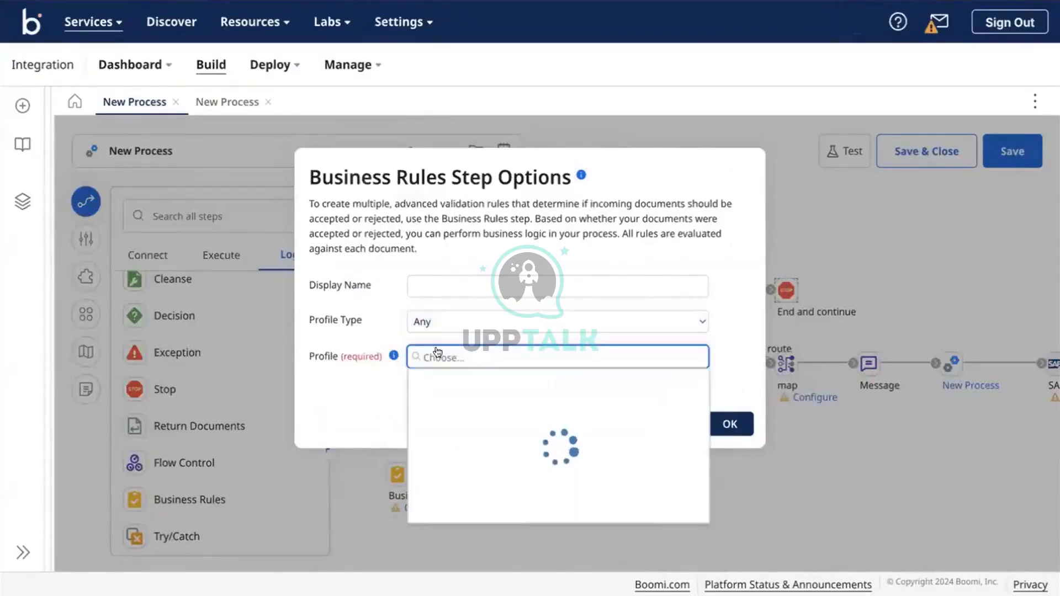
{"action": "left_click", "coordinate": [551, 416]}
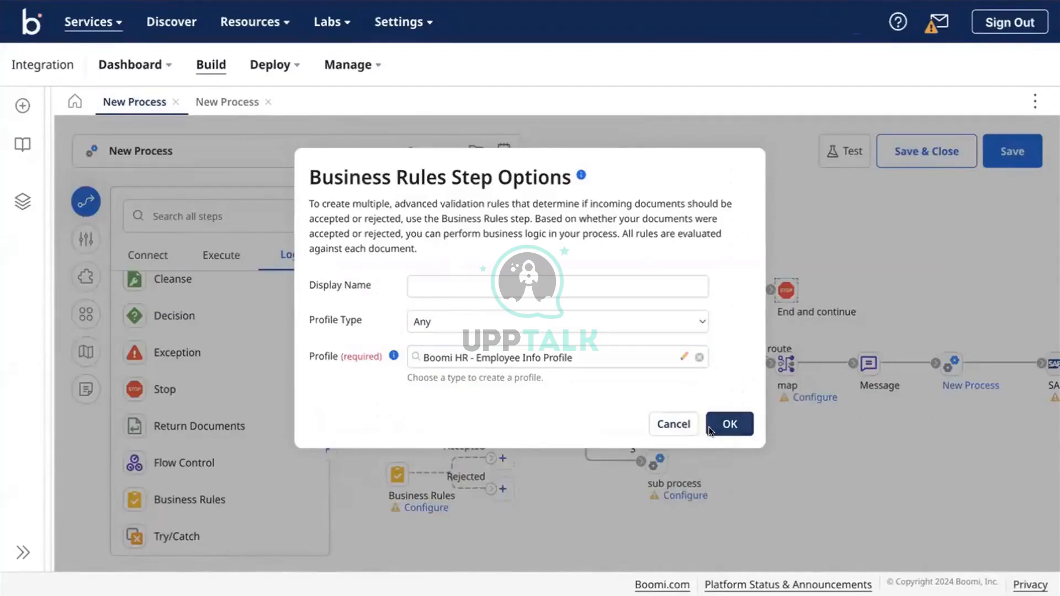
{"action": "left_click", "coordinate": [729, 424]}
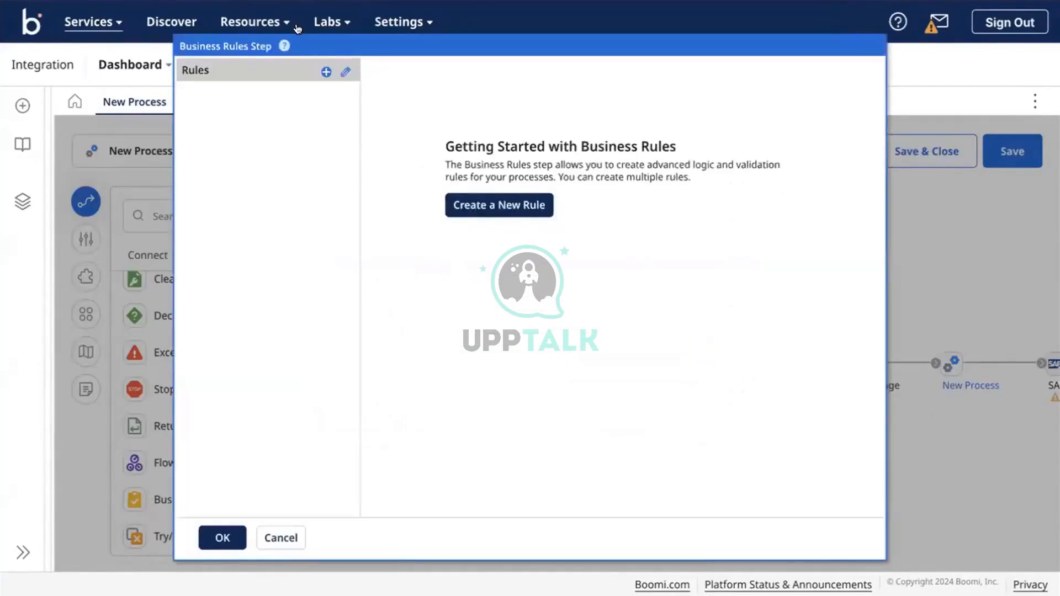
Create a new business rule and choose the Object's department field as a rule input.
{"action": "left_click", "coordinate": [325, 72]}
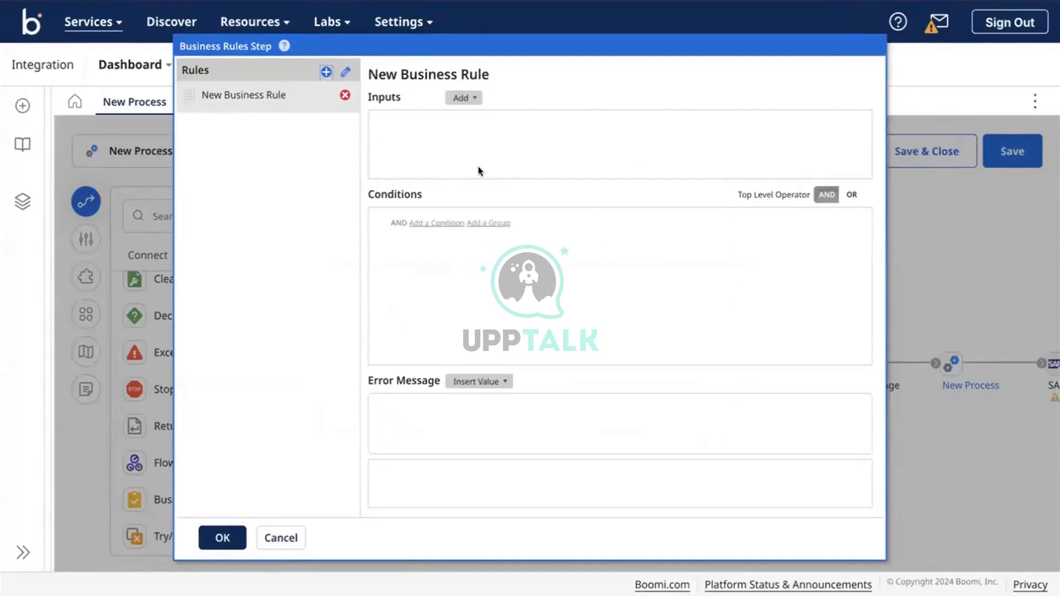
{"action": "left_click", "coordinate": [457, 94]}
{"action": "left_click", "coordinate": [519, 130]}
{"action": "left_click", "coordinate": [426, 301]}
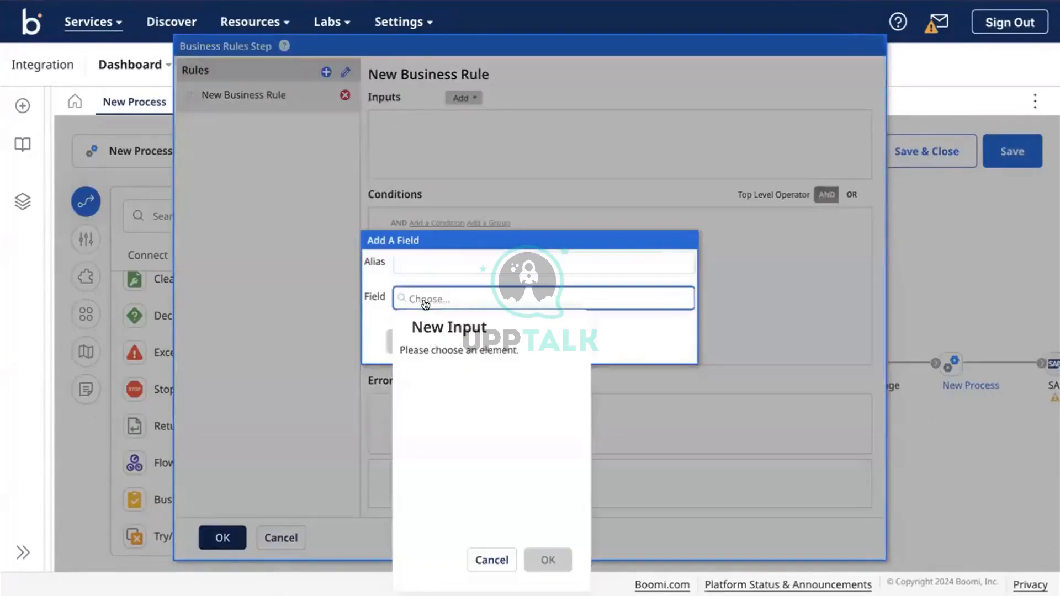
{"action": "left_click", "coordinate": [419, 384]}
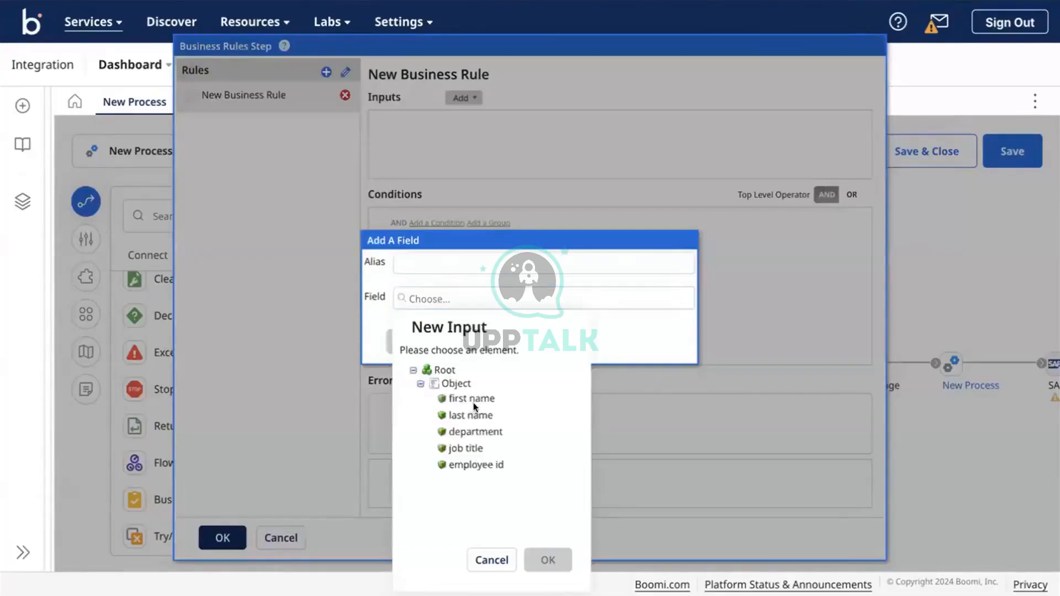
{"action": "left_click", "coordinate": [473, 411]}
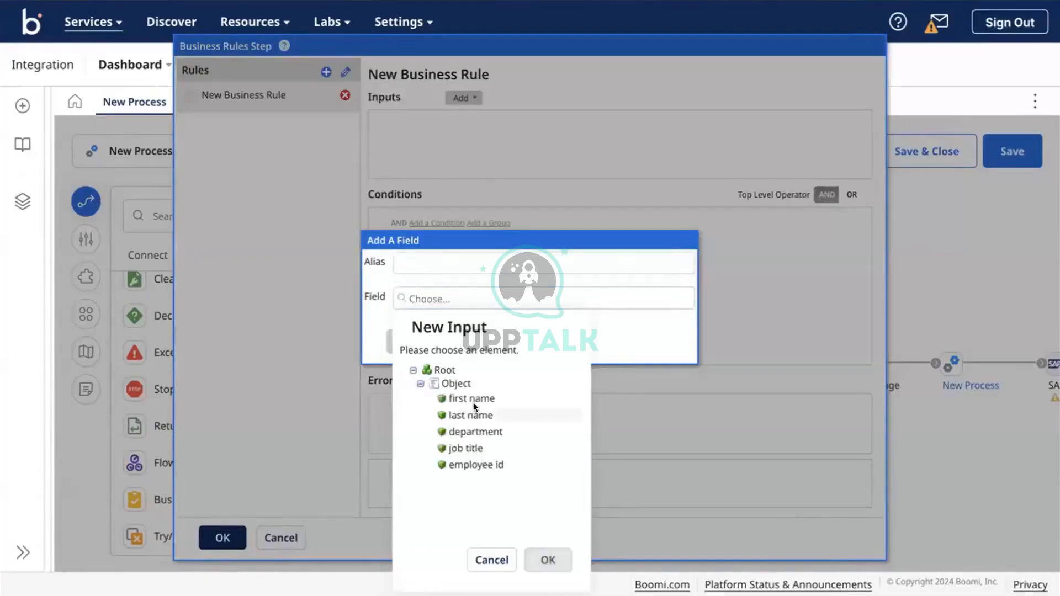
{"action": "left_click", "coordinate": [463, 431]}
{"action": "left_click", "coordinate": [548, 560]}
Trim the input's alias down to 'department' and add the input.
{"action": "left_click", "coordinate": [457, 258]}
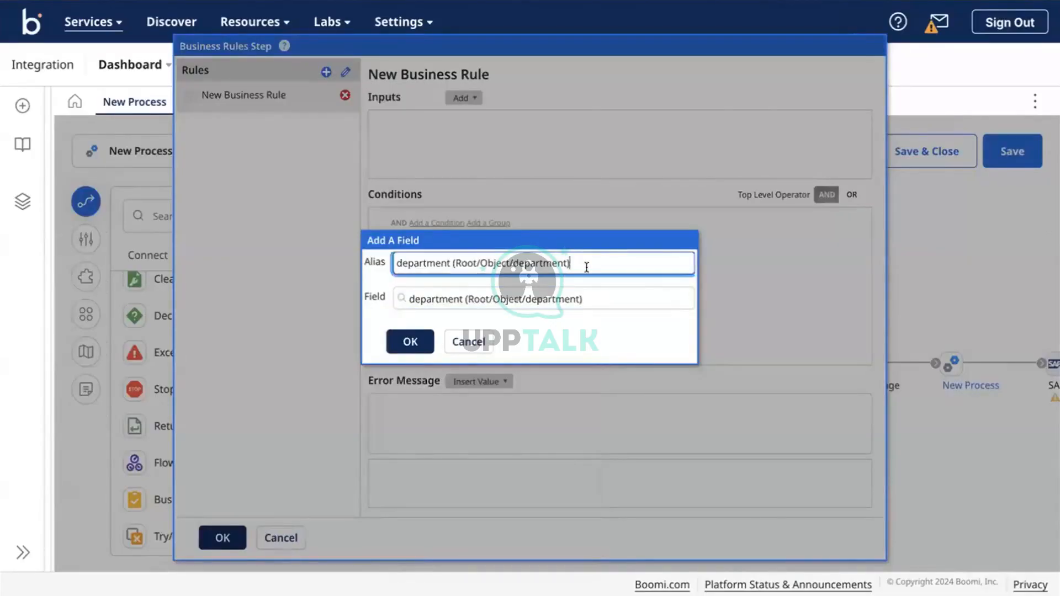
{"action": "key", "text": "Left"}
{"action": "key", "text": "Left"}
{"action": "key", "text": "Left"}
{"action": "key", "text": "Left"}
{"action": "key", "text": "Left"}
{"action": "key", "text": "Left"}
{"action": "key", "text": "Left"}
{"action": "key", "text": "Left"}
{"action": "key", "text": "Left"}
{"action": "key", "text": "Left"}
{"action": "key", "text": "Left"}
{"action": "key", "text": "Left"}
{"action": "key", "text": "Left"}
{"action": "key", "text": "Left"}
{"action": "key", "text": "Left"}
{"action": "key", "text": "Left"}
{"action": "key", "text": "Left"}
{"action": "key", "text": "Left"}
{"action": "key", "text": "Left"}
{"action": "key", "text": "Left"}
{"action": "key", "text": "Left"}
{"action": "key", "text": "Left"}
{"action": "key", "text": "Left"}
{"action": "key", "text": "Left"}
{"action": "key", "text": "Left"}
{"action": "key", "text": "Left"}
{"action": "key", "text": "Left"}
{"action": "key", "text": "Right"}
{"action": "key", "text": "Right"}
{"action": "key", "text": "shift+End"}
{"action": "key", "text": "BackSpace"}
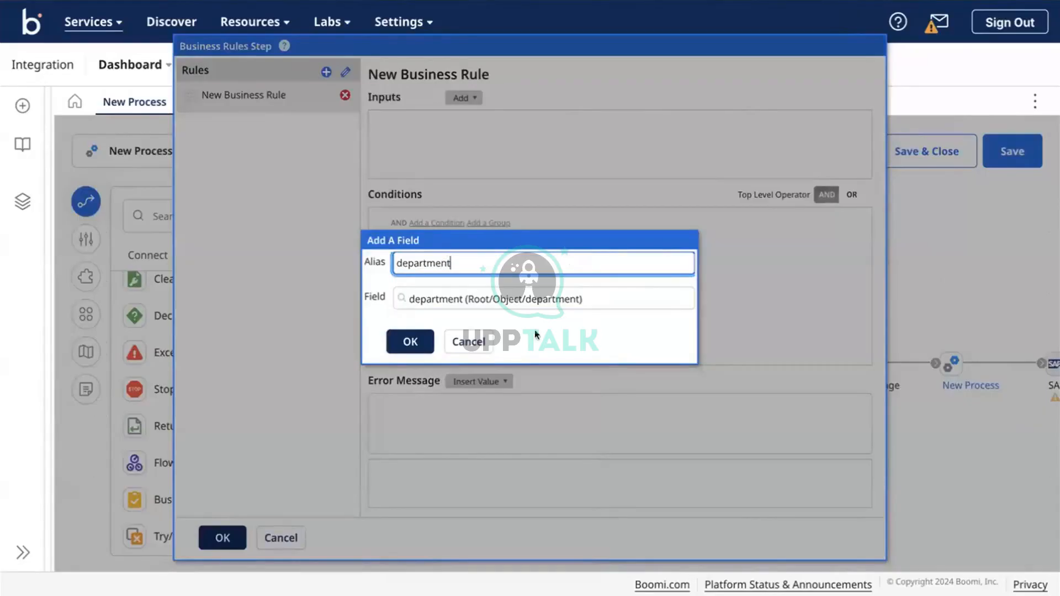
{"action": "left_click", "coordinate": [410, 341]}
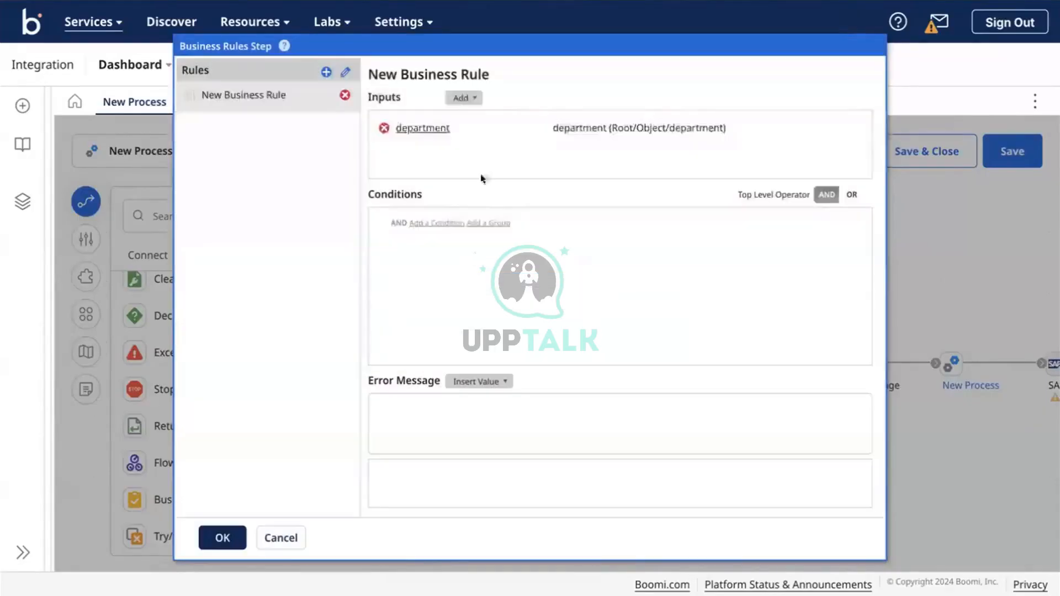
Add and save the condition department equals the static value 'HR'.
{"action": "left_click", "coordinate": [424, 222]}
{"action": "left_click", "coordinate": [514, 224]}
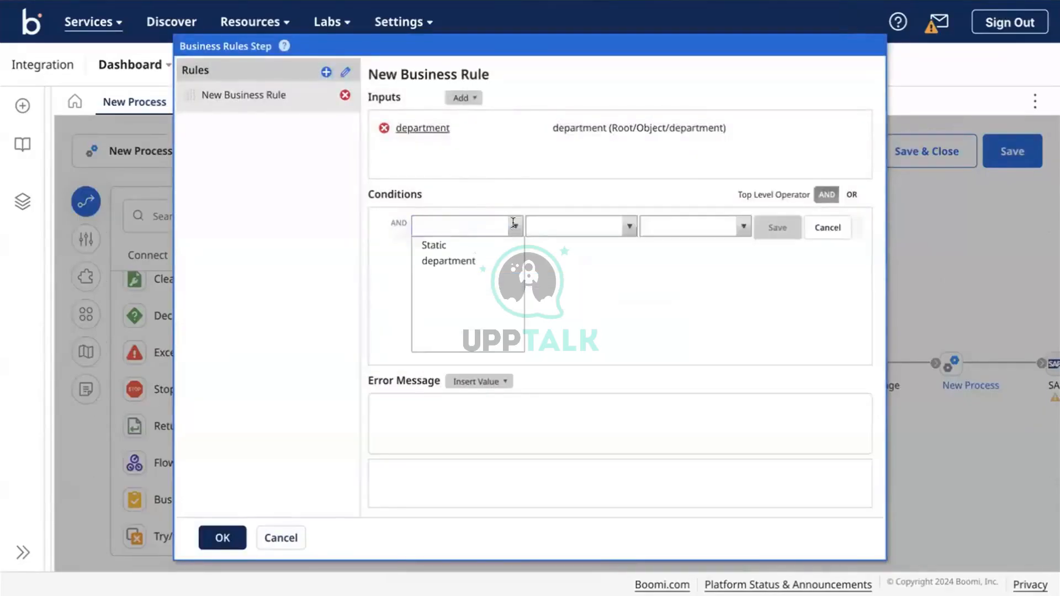
{"action": "left_click", "coordinate": [465, 258]}
{"action": "left_click", "coordinate": [629, 226]}
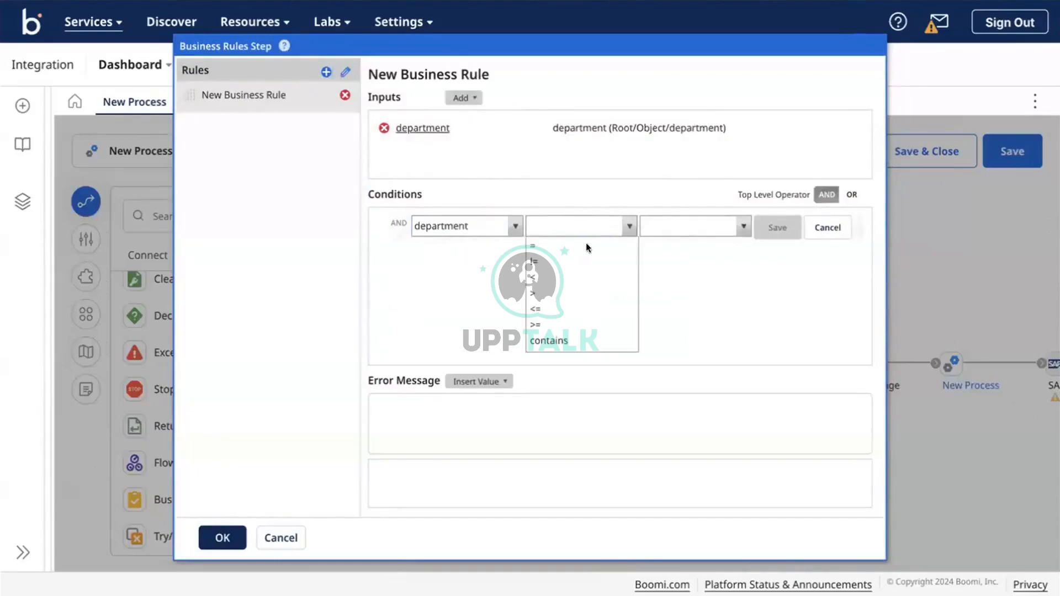
{"action": "left_click", "coordinate": [537, 259]}
{"action": "left_click", "coordinate": [743, 226]}
{"action": "left_click", "coordinate": [689, 248]}
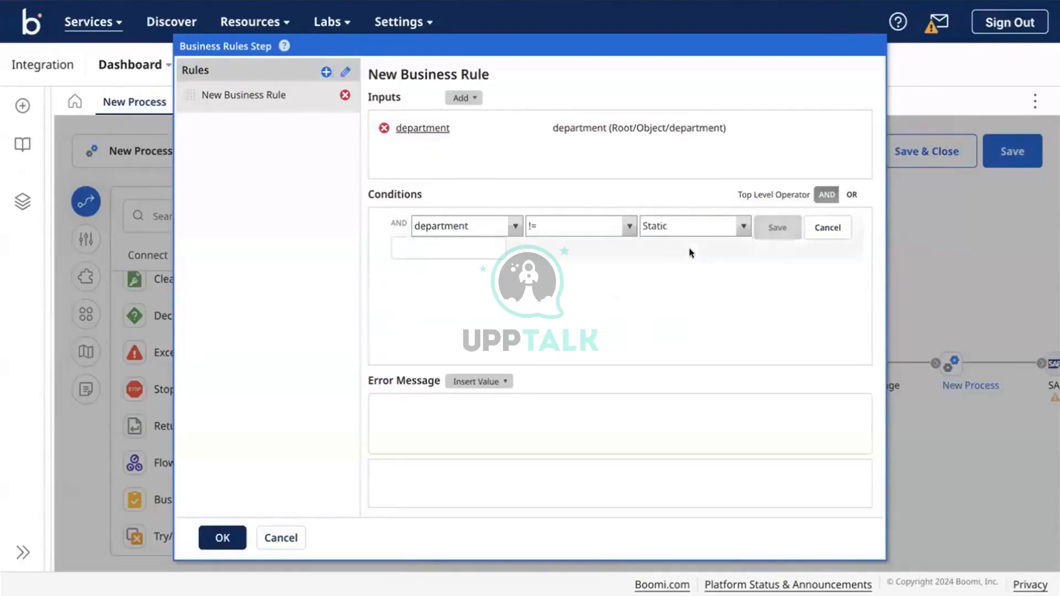
{"action": "left_click", "coordinate": [620, 228]}
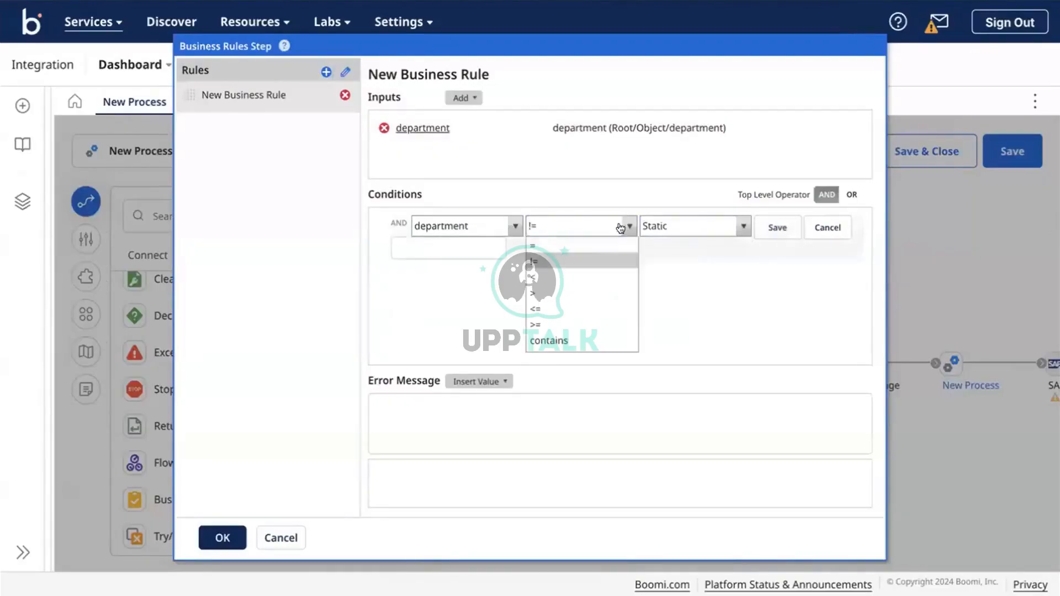
{"action": "left_click", "coordinate": [579, 245]}
{"action": "left_click", "coordinate": [443, 247]}
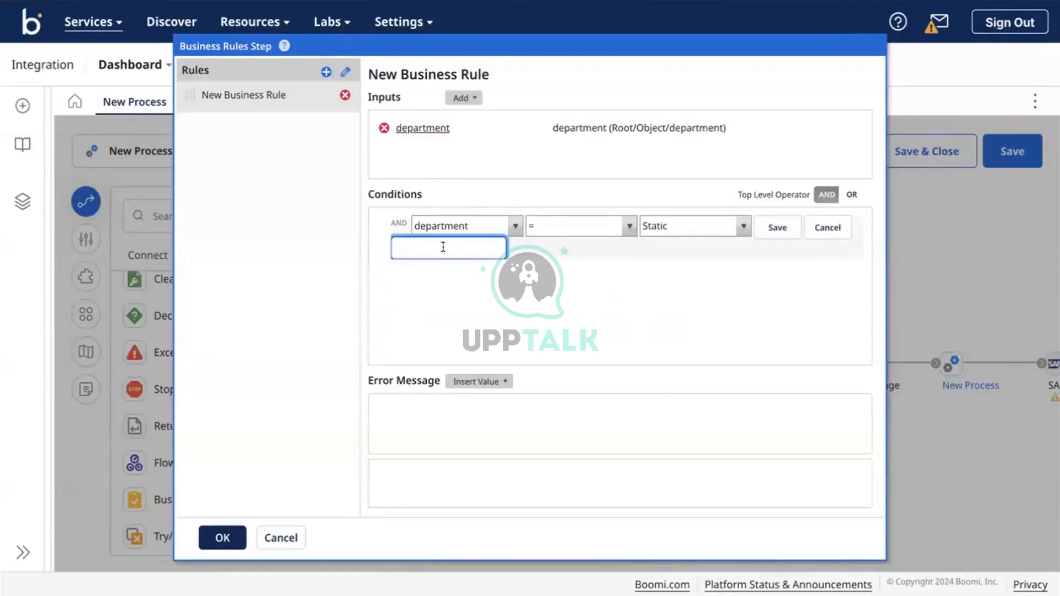
{"action": "type", "text": "HR"}
{"action": "left_click", "coordinate": [776, 226]}
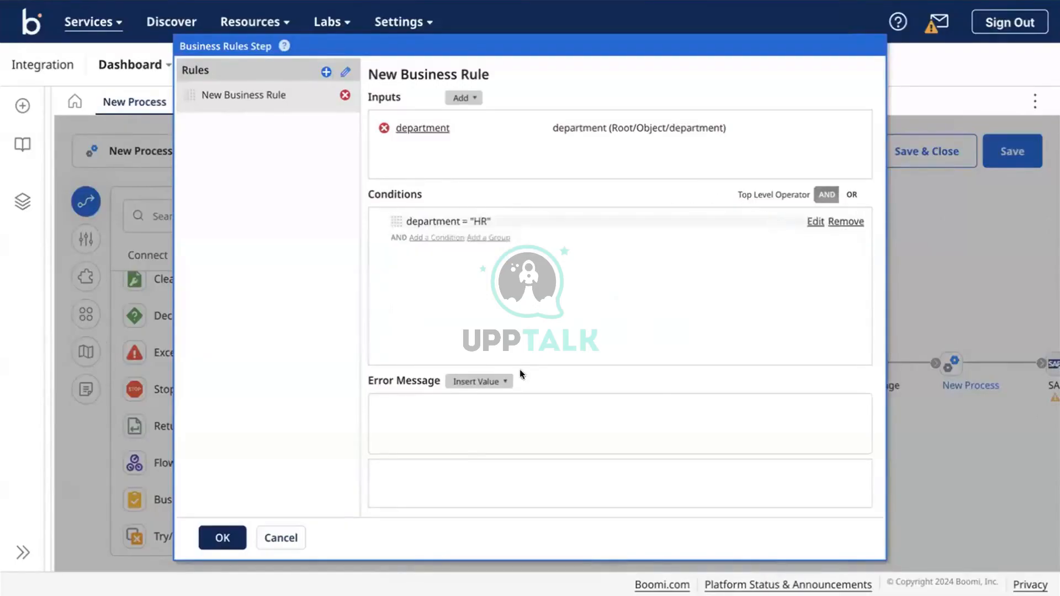
Set the error message to 'department is not {1}' with the department value inserted.
{"action": "left_click", "coordinate": [476, 380]}
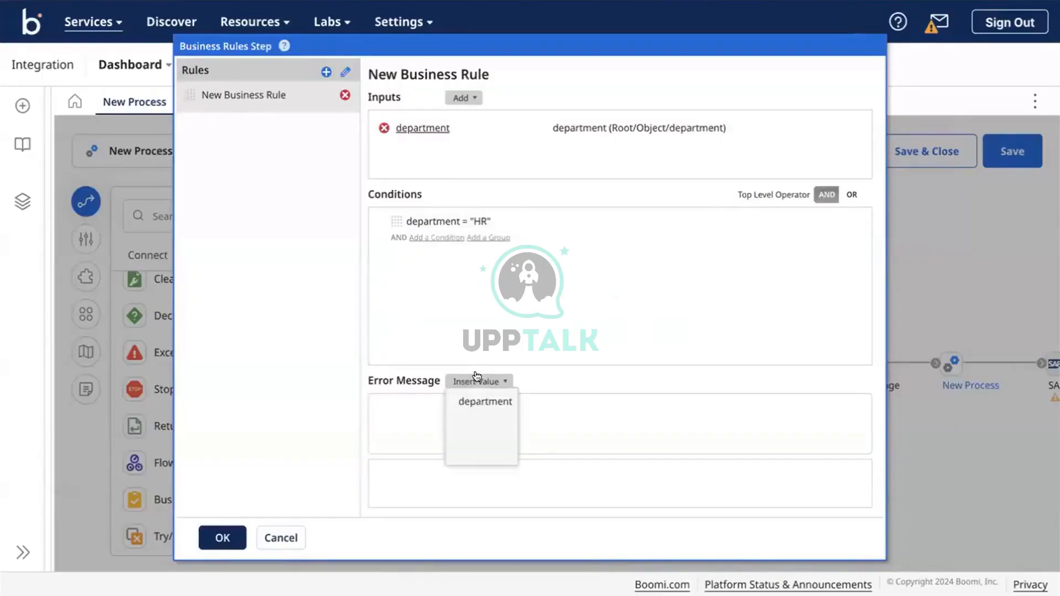
{"action": "left_click", "coordinate": [485, 401]}
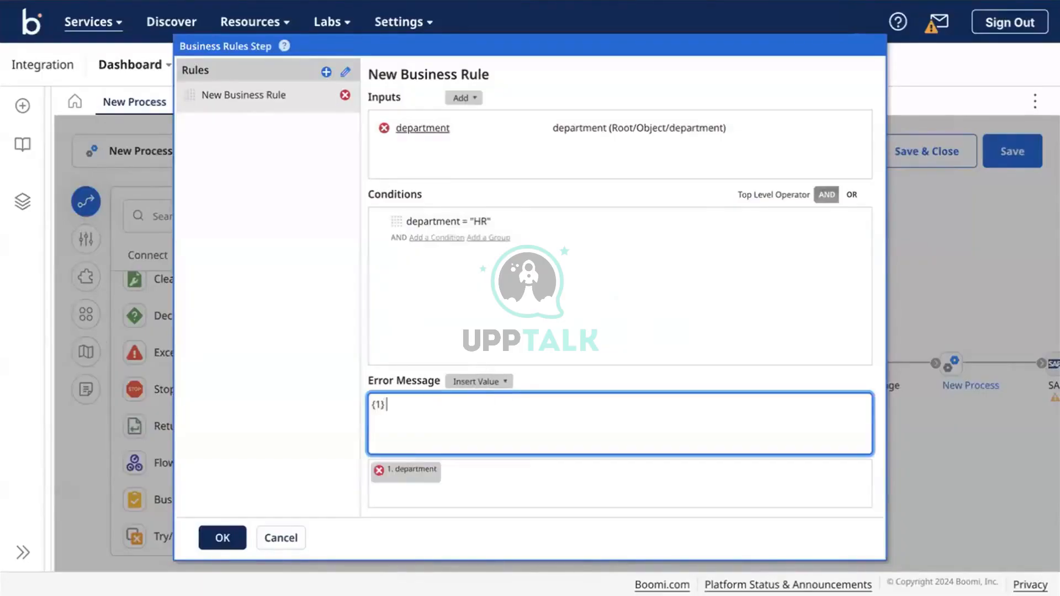
{"action": "key", "text": "Left"}
{"action": "key", "text": "Left"}
{"action": "key", "text": "Left"}
{"action": "key", "text": "Left"}
{"action": "type", "text": "department is not"}
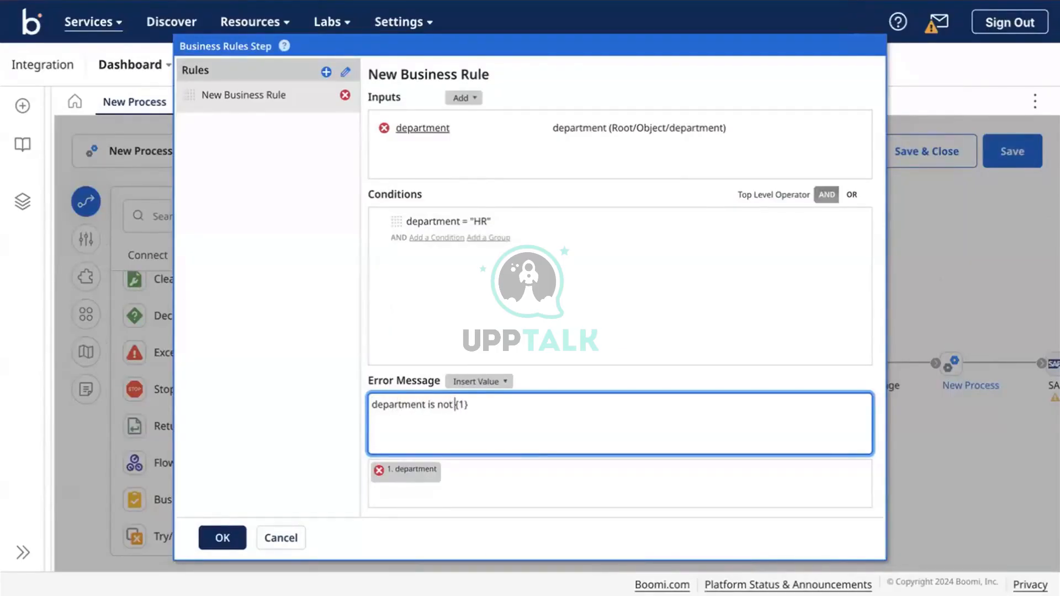
{"action": "left_click", "coordinate": [320, 357]}
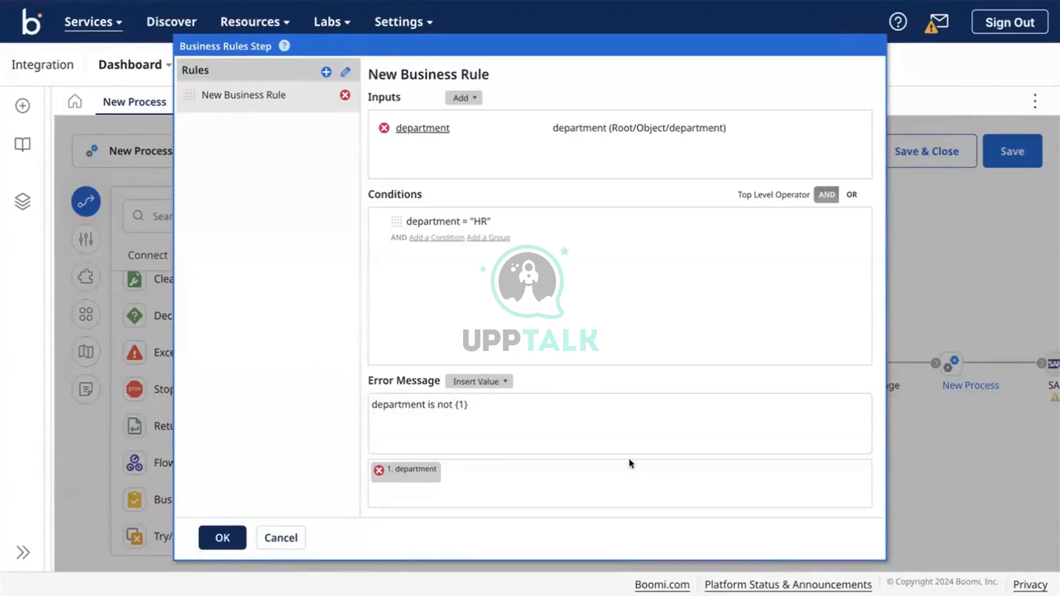
Browse the insertable values and the Properties and Numeric function categories without adding anything.
{"action": "left_click", "coordinate": [465, 382]}
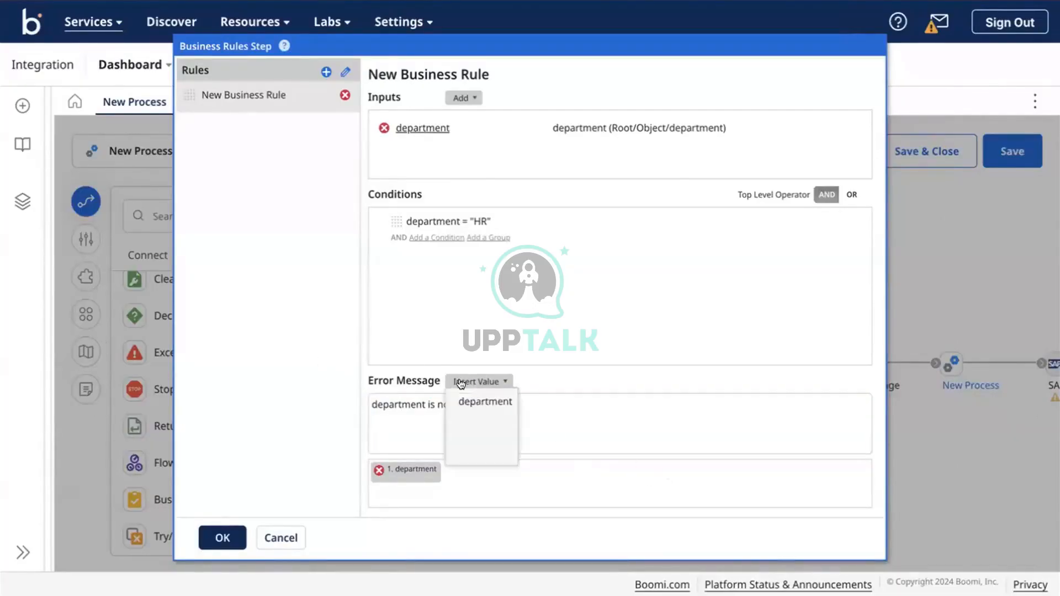
{"action": "left_click", "coordinate": [426, 337]}
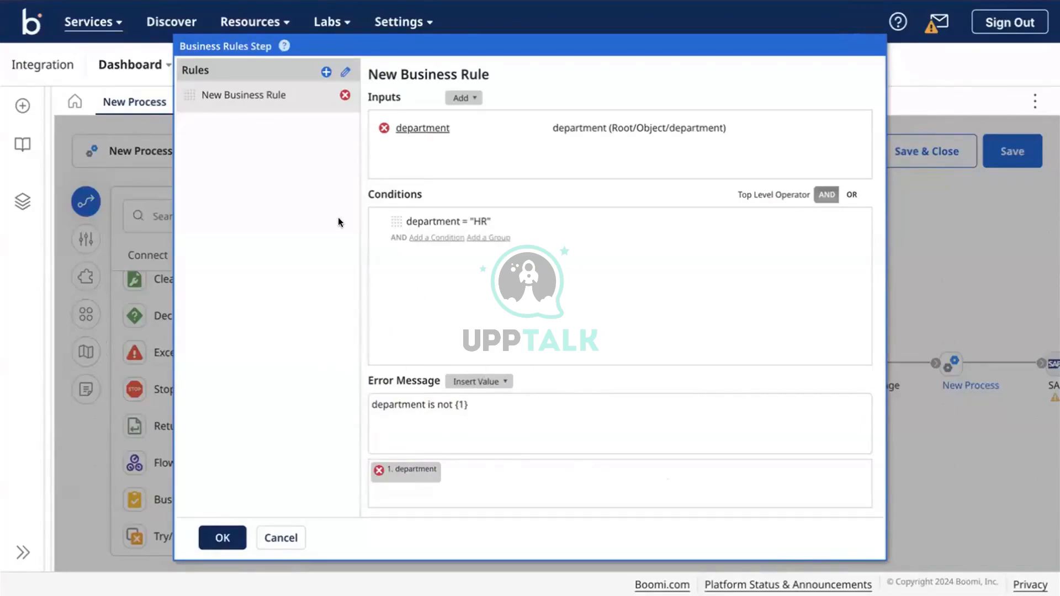
{"action": "left_click", "coordinate": [463, 98]}
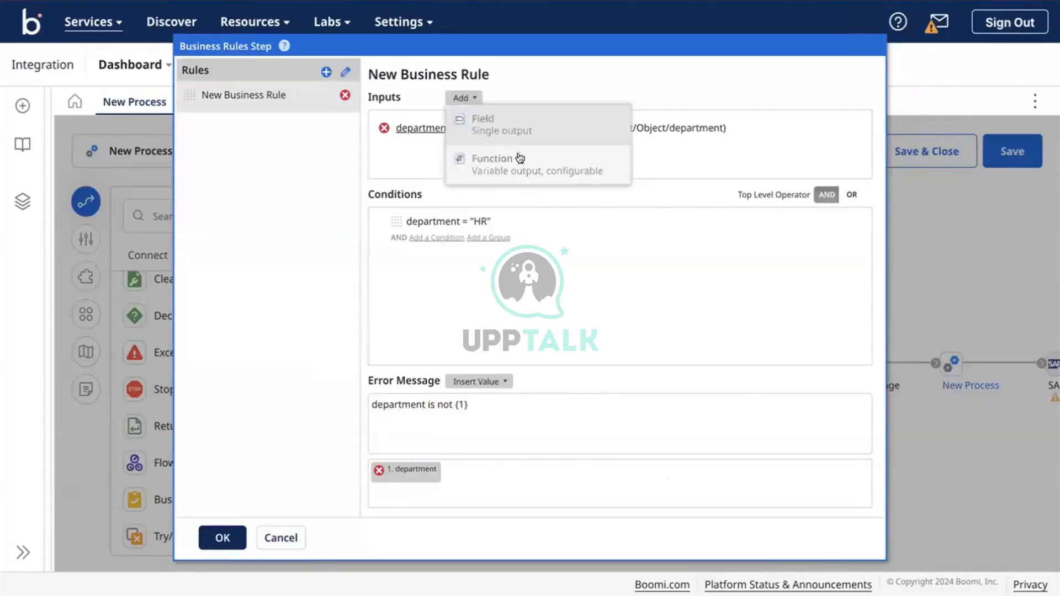
{"action": "left_click", "coordinate": [475, 177]}
{"action": "left_click", "coordinate": [524, 191]}
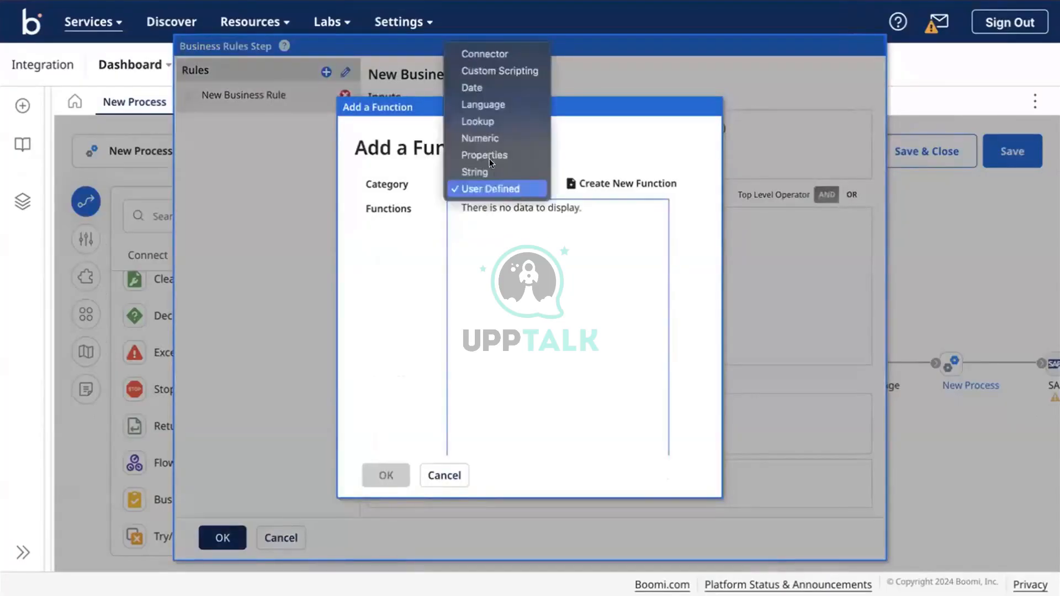
{"action": "left_click", "coordinate": [485, 153]}
{"action": "left_click", "coordinate": [479, 191]}
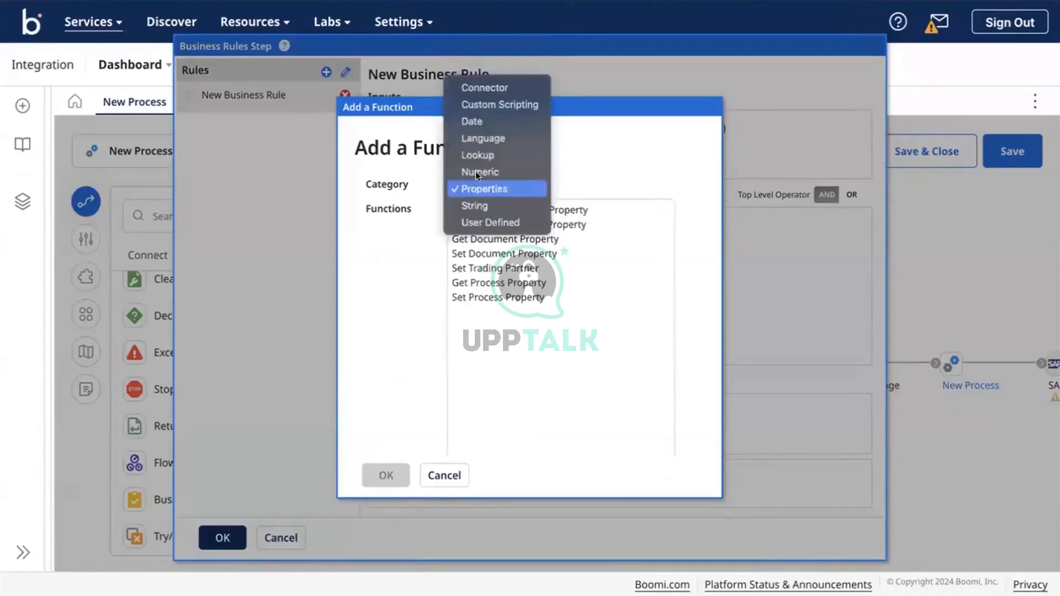
{"action": "left_click", "coordinate": [476, 170]}
{"action": "left_click", "coordinate": [440, 476]}
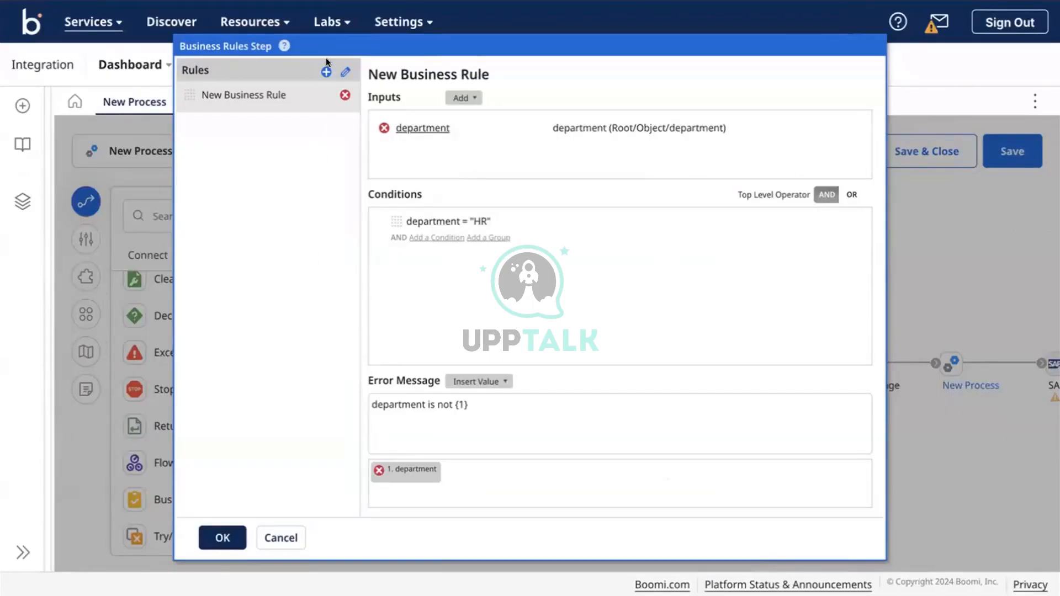
Add a second empty business rule, revisit the first rule, and save the Business Rules settings.
{"action": "left_click", "coordinate": [325, 71]}
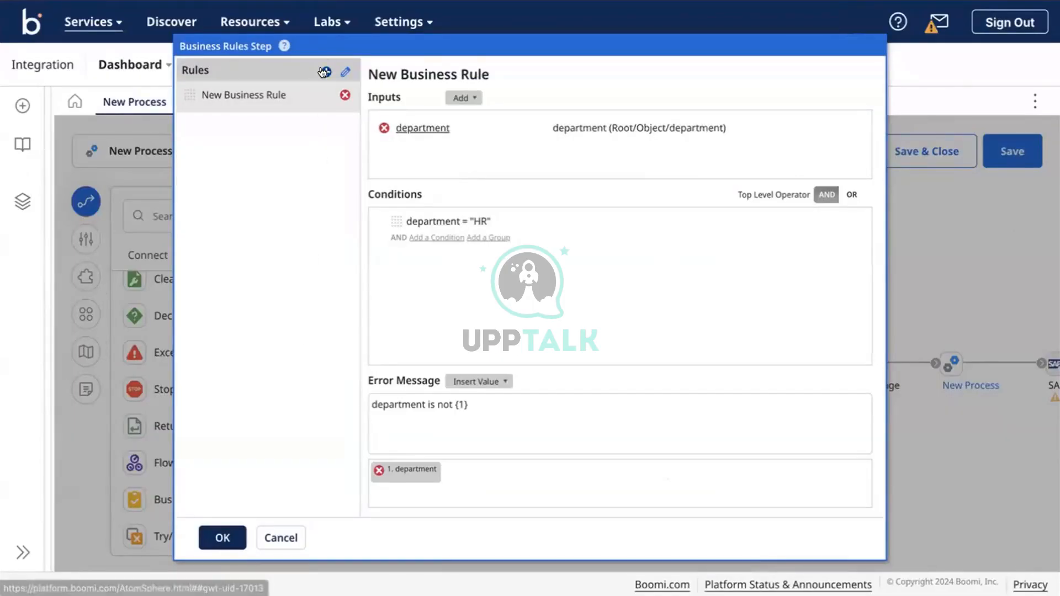
{"action": "left_click", "coordinate": [267, 94]}
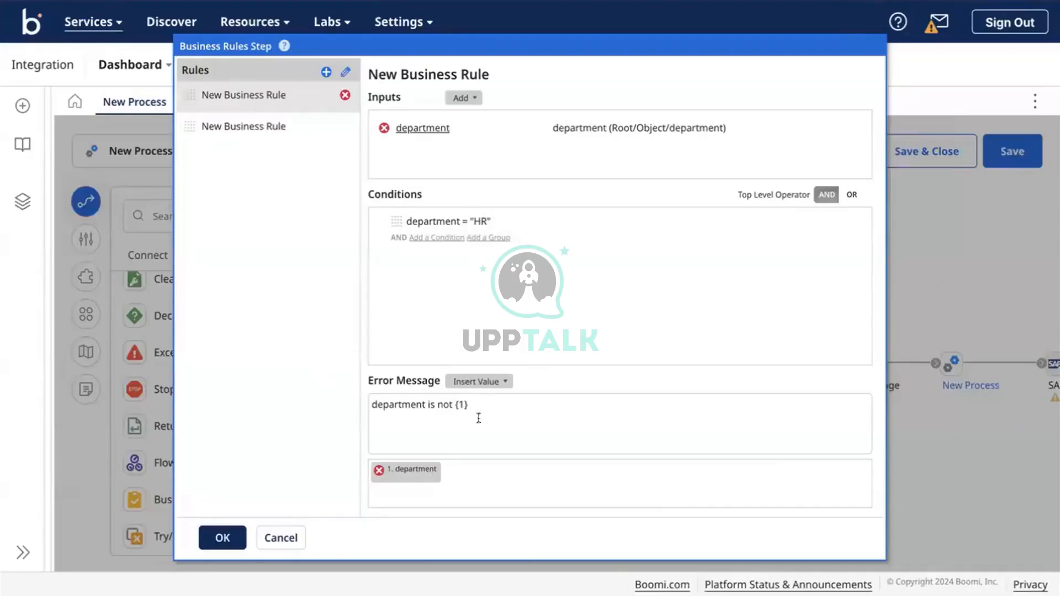
{"action": "left_click", "coordinate": [449, 419]}
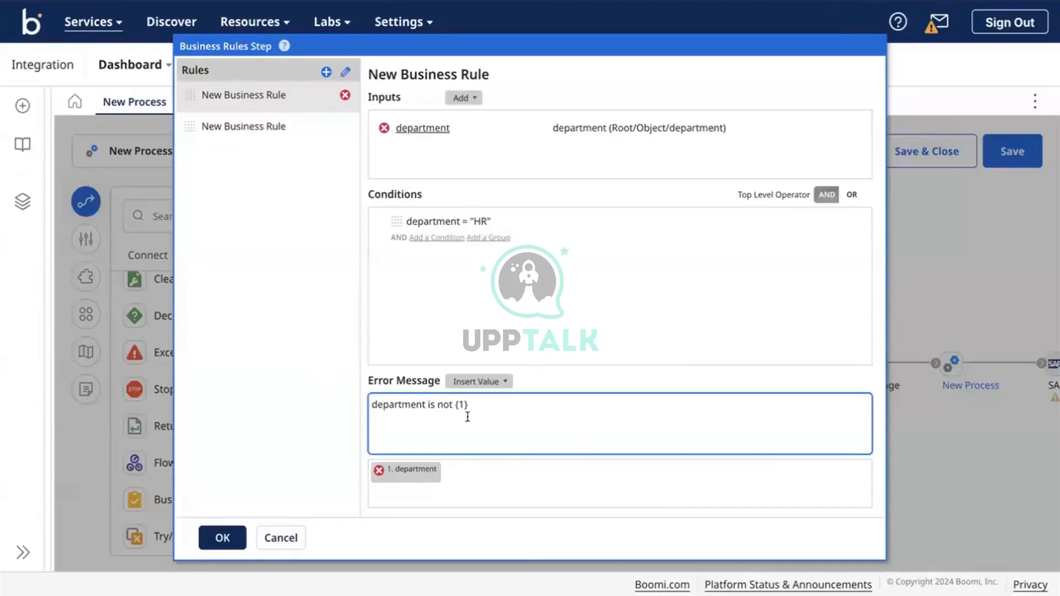
{"action": "left_click", "coordinate": [500, 414]}
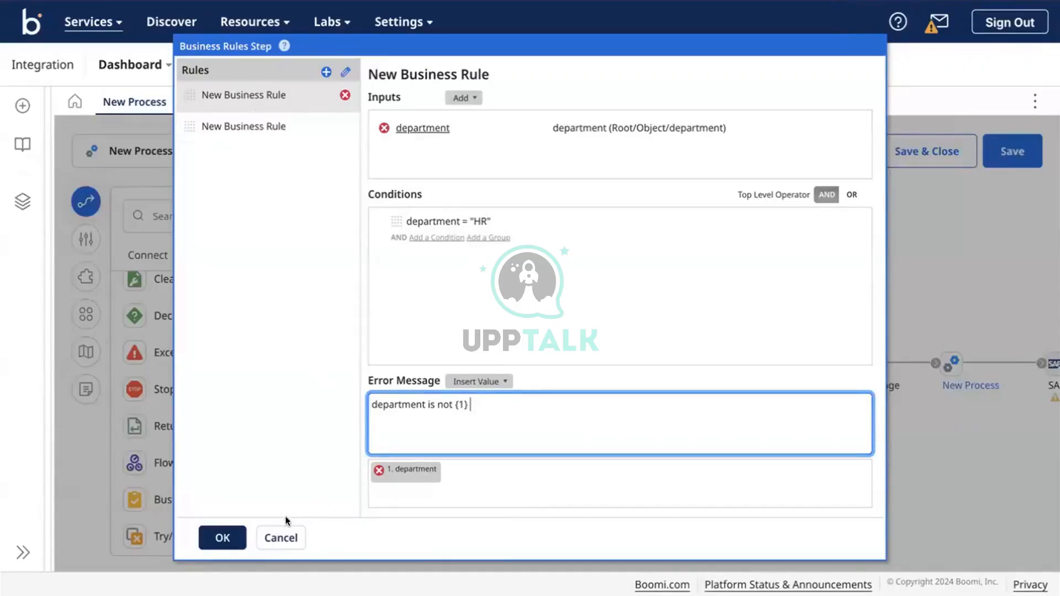
{"action": "left_click", "coordinate": [222, 536]}
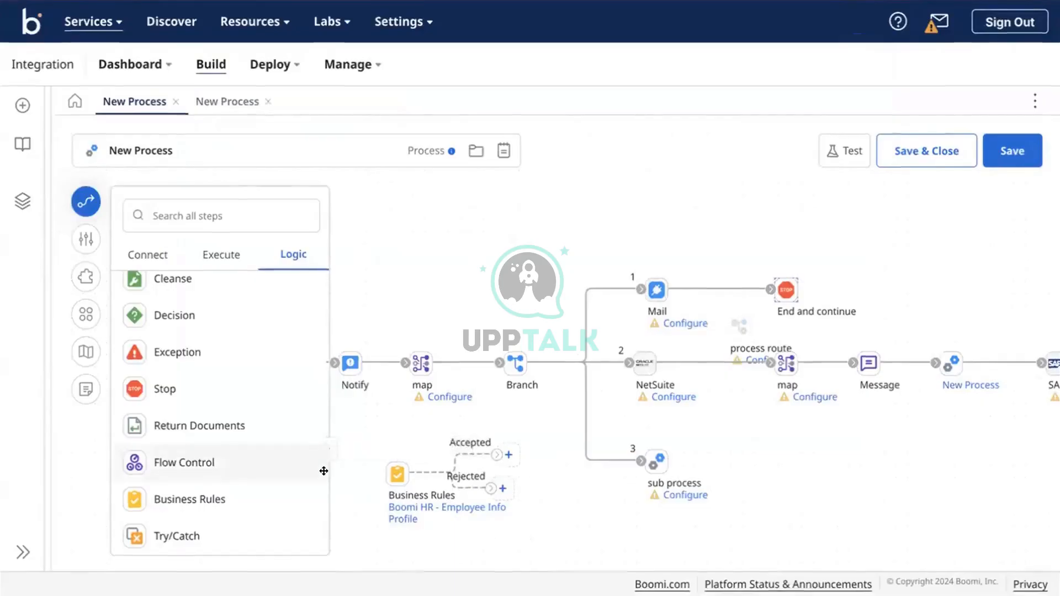
Delete the Business Rules step from the canvas and drop a Try/Catch step in its place.
{"action": "left_click", "coordinate": [408, 478]}
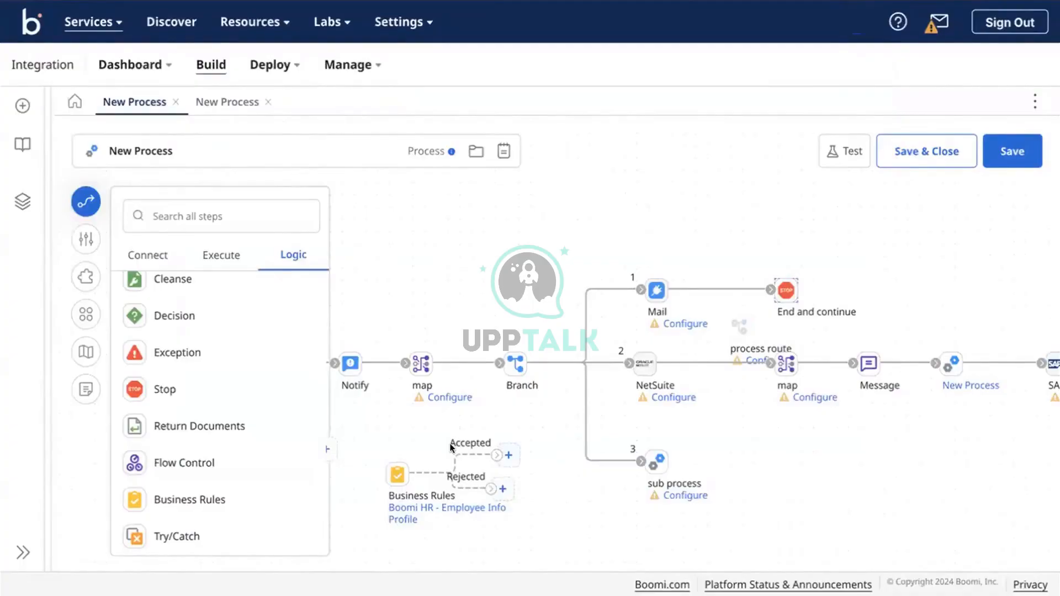
{"action": "mouse_move", "coordinate": [401, 466]}
{"action": "left_click", "coordinate": [448, 445]}
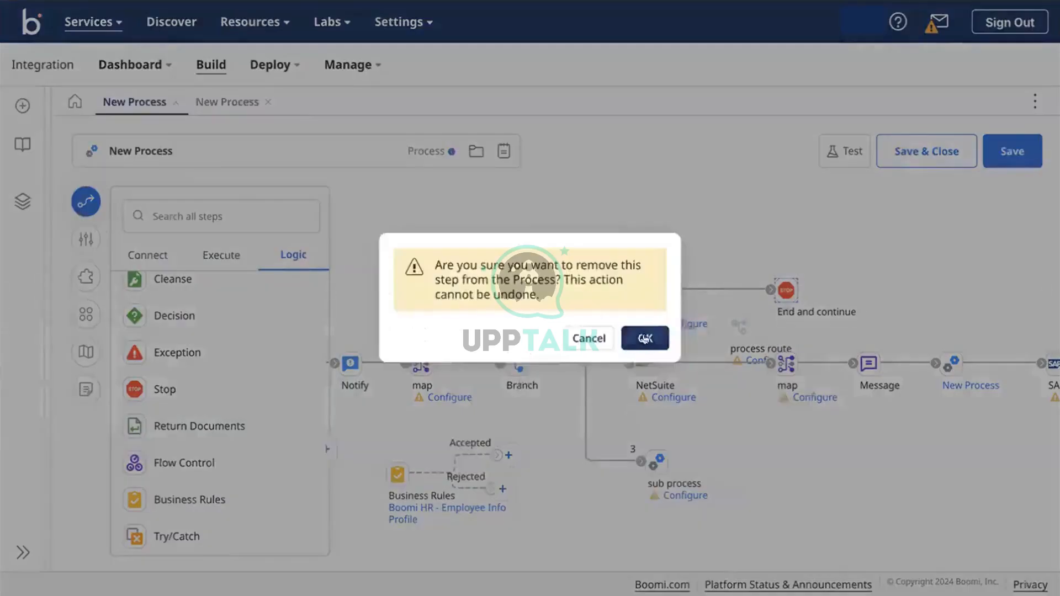
{"action": "left_click", "coordinate": [640, 337]}
{"action": "left_click_drag", "start_coordinate": [202, 534], "coordinate": [603, 469]}
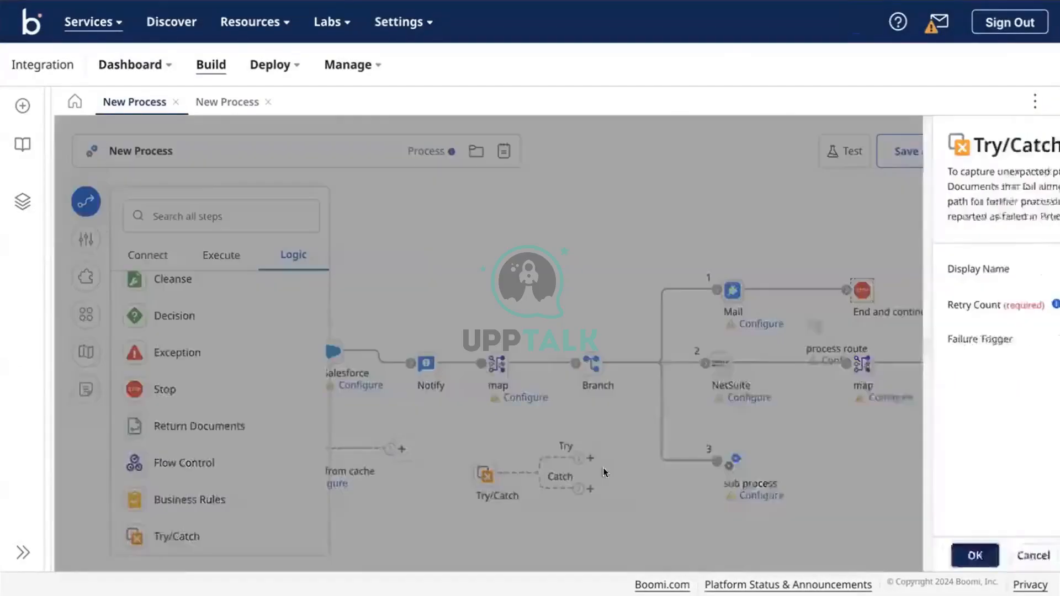
Set the Try/Catch failure trigger to All Errors, save it, and move it above the main flow.
{"action": "left_click", "coordinate": [818, 337]}
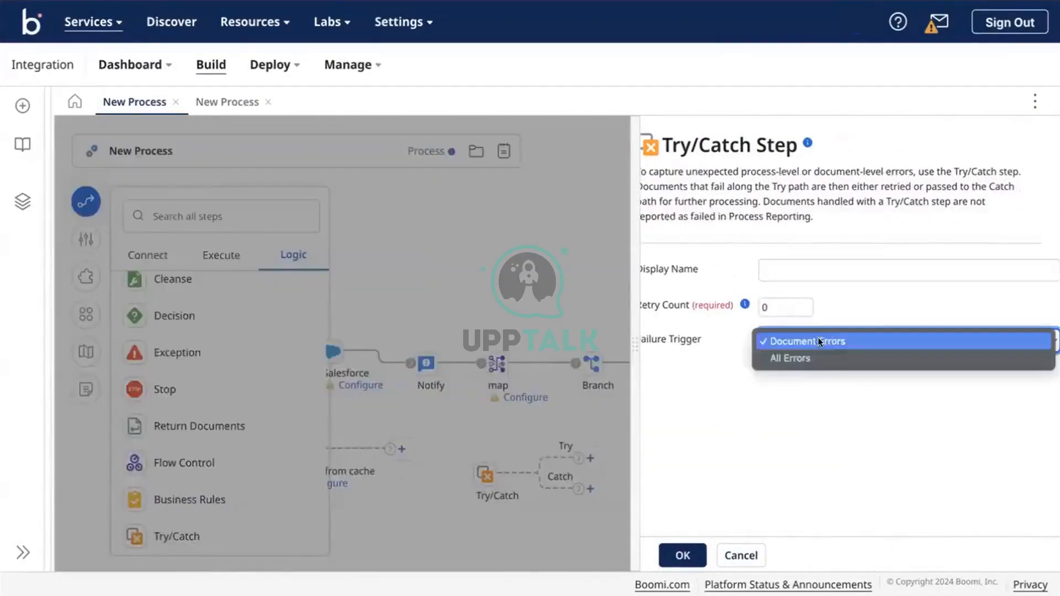
{"action": "left_click", "coordinate": [798, 353]}
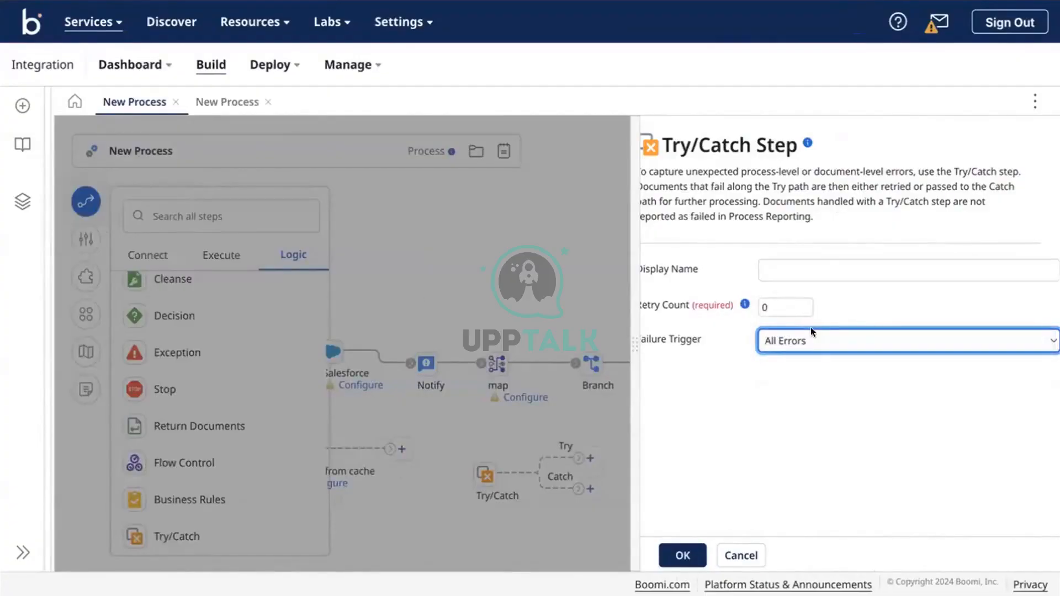
{"action": "left_click", "coordinate": [675, 549]}
{"action": "mouse_move", "coordinate": [476, 470]}
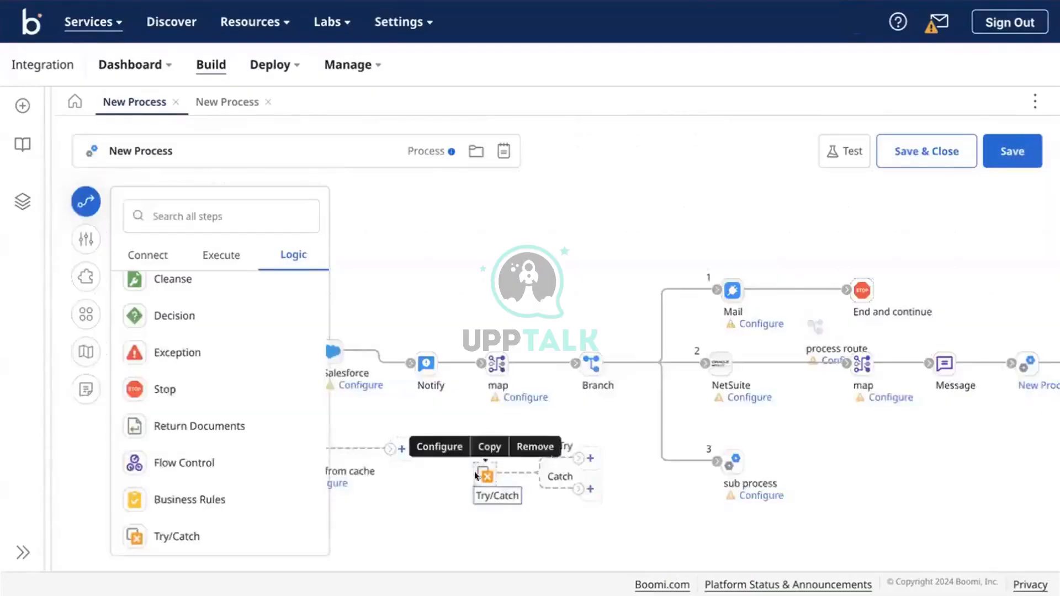
{"action": "left_click_drag", "start_coordinate": [476, 470], "coordinate": [440, 283]}
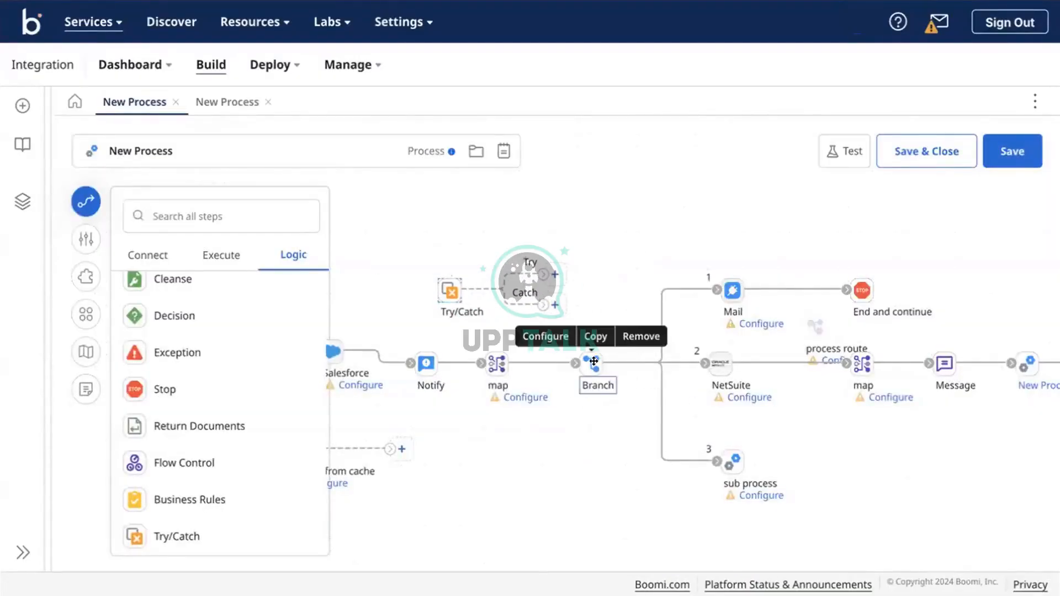
Remove the Branch and sub process steps from the canvas.
{"action": "mouse_move", "coordinate": [584, 361]}
{"action": "left_click", "coordinate": [641, 330]}
{"action": "left_click", "coordinate": [646, 337]}
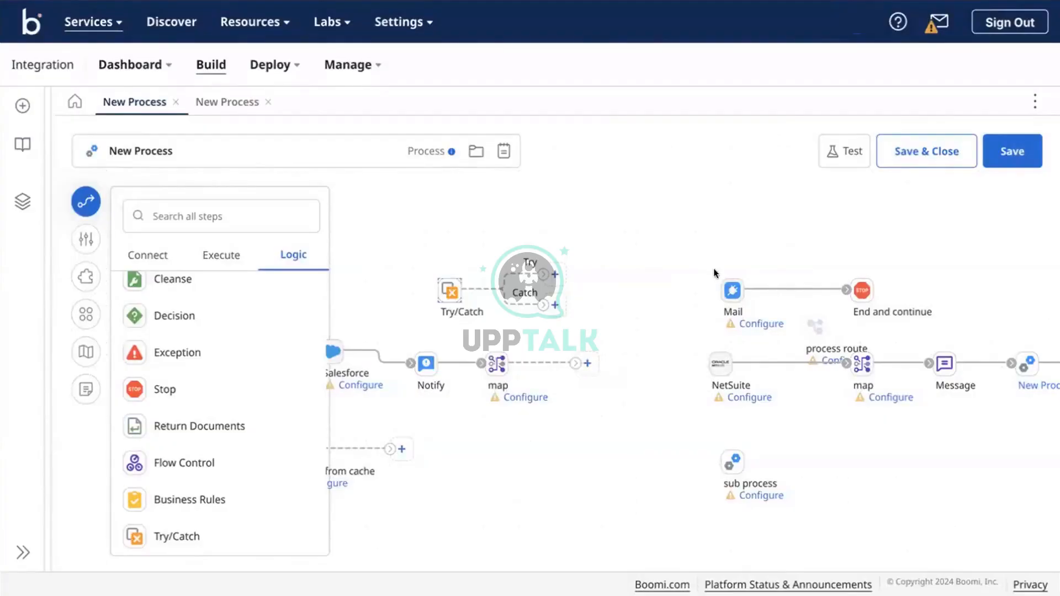
{"action": "mouse_move", "coordinate": [735, 457]}
{"action": "left_click", "coordinate": [776, 436]}
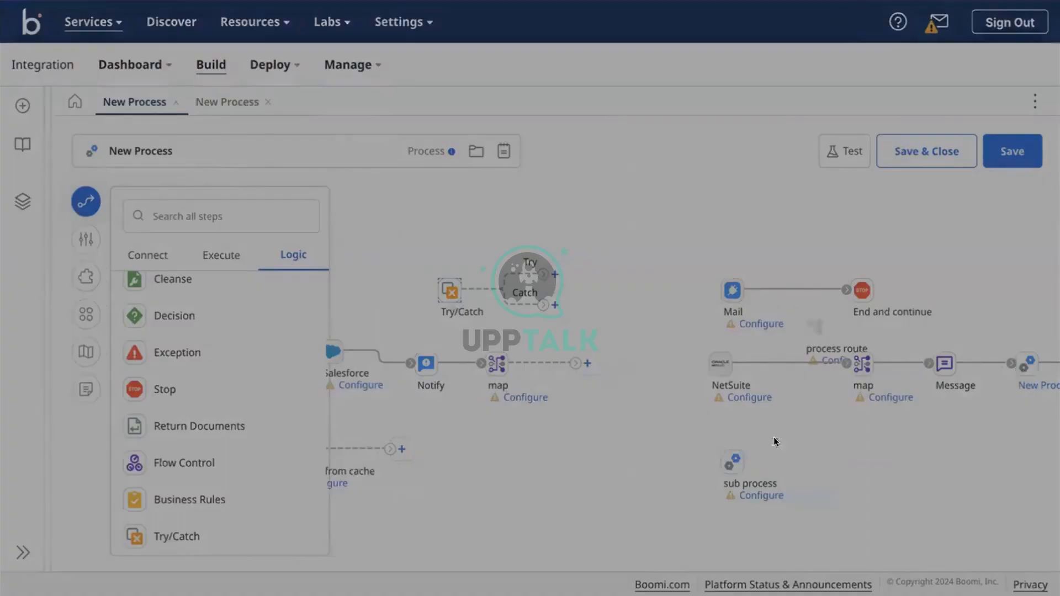
{"action": "left_click", "coordinate": [646, 337]}
Move Mail and End and continue lower, then insert Try/Catch after map with Catch linked to Mail.
{"action": "left_click_drag", "start_coordinate": [700, 247], "coordinate": [925, 300]}
{"action": "left_click_drag", "start_coordinate": [853, 287], "coordinate": [866, 471]}
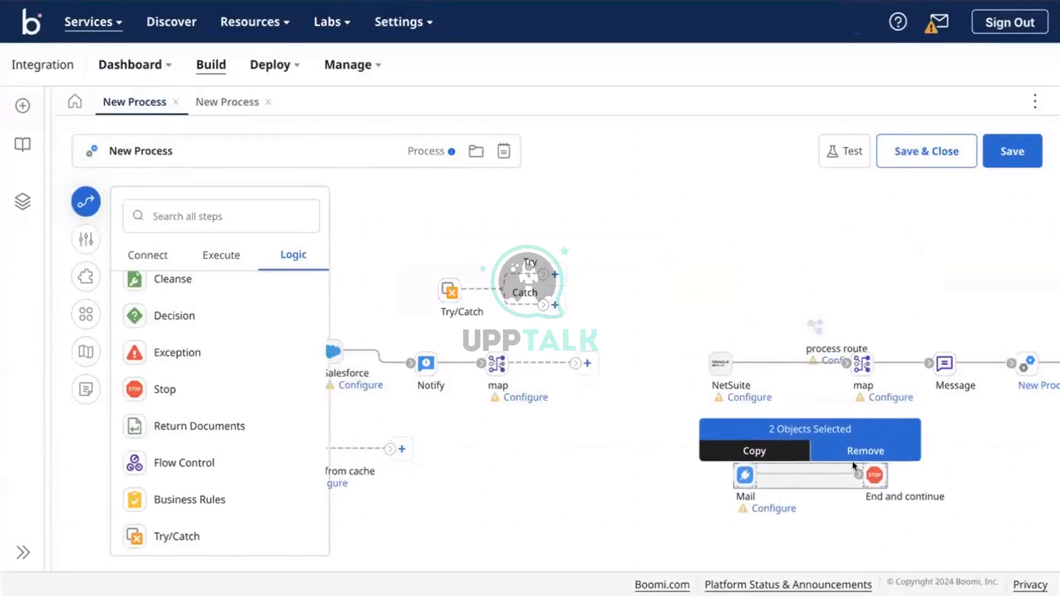
{"action": "left_click_drag", "start_coordinate": [435, 283], "coordinate": [613, 369]}
{"action": "left_click_drag", "start_coordinate": [719, 361], "coordinate": [717, 358]}
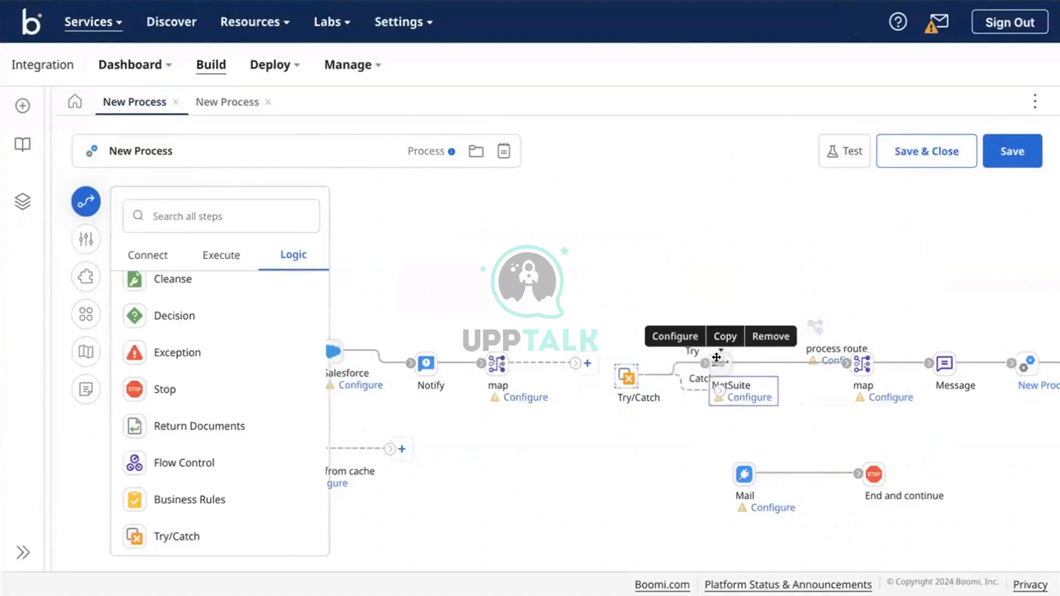
{"action": "left_click_drag", "start_coordinate": [703, 461], "coordinate": [728, 473]}
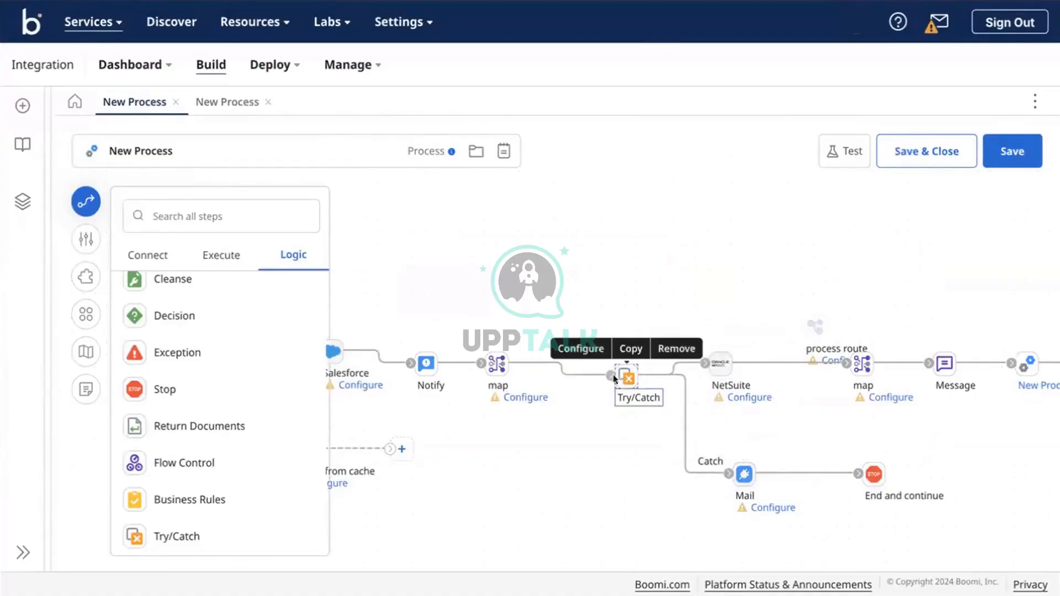
{"action": "left_click_drag", "start_coordinate": [613, 374], "coordinate": [597, 364]}
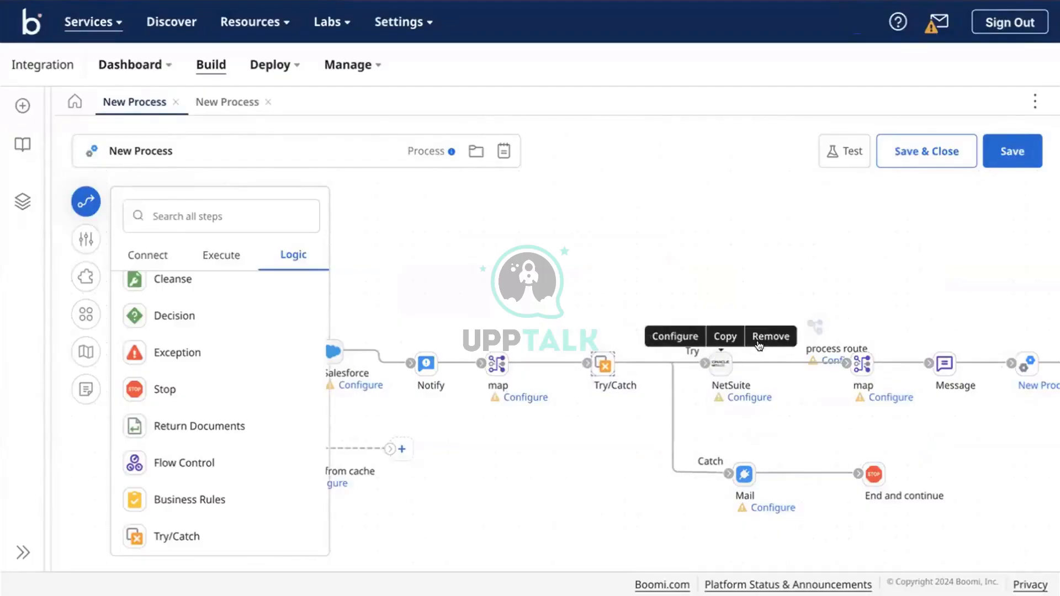
Delete NetSuite and process route, linking the Try branch to the second map.
{"action": "left_click", "coordinate": [759, 340]}
{"action": "left_click", "coordinate": [663, 336]}
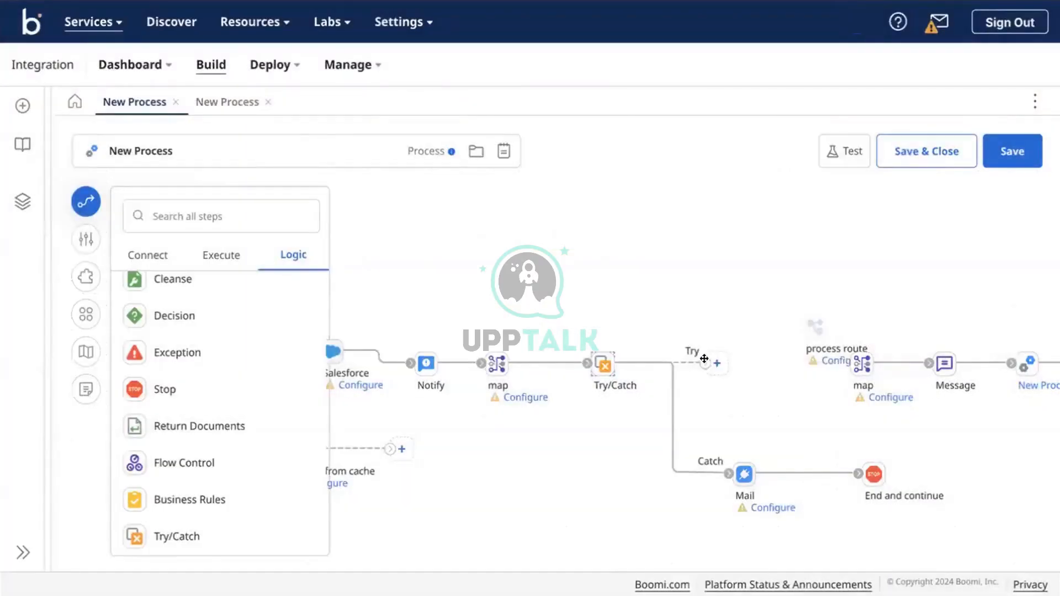
{"action": "left_click_drag", "start_coordinate": [707, 362], "coordinate": [861, 362]}
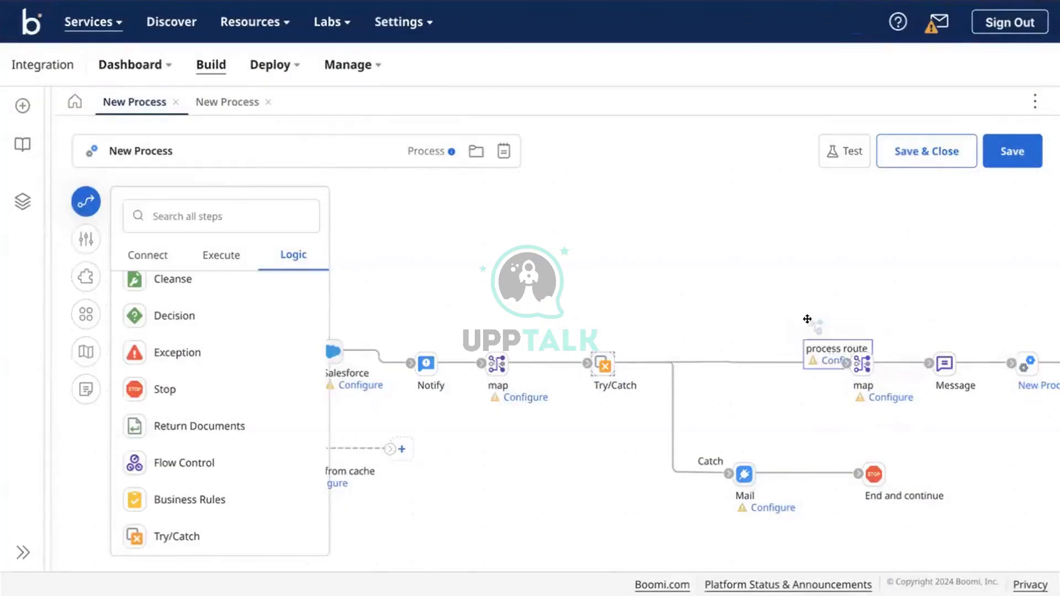
{"action": "mouse_move", "coordinate": [820, 316]}
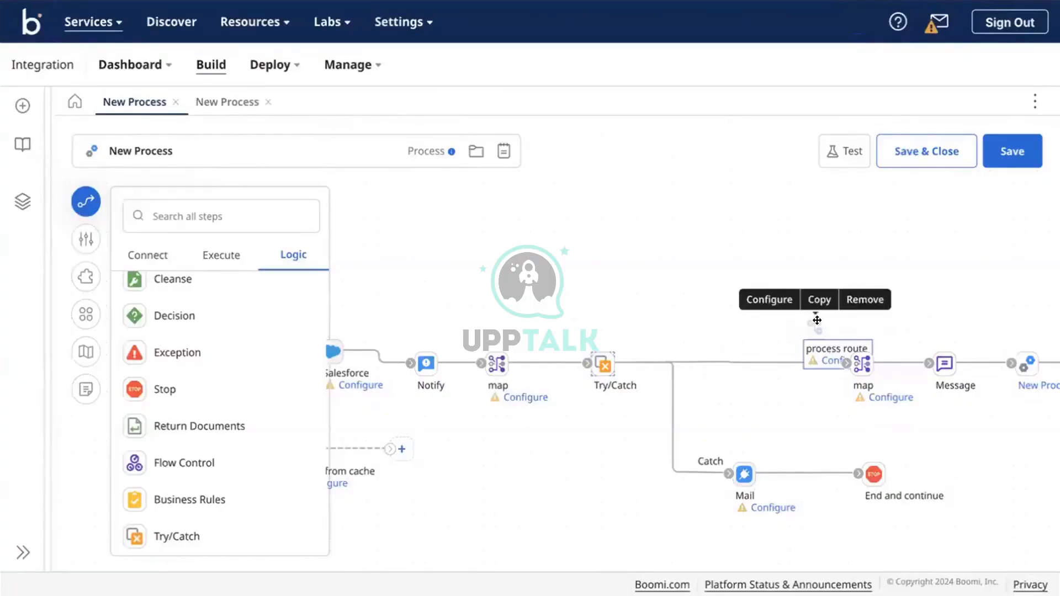
{"action": "left_click", "coordinate": [864, 298]}
{"action": "left_click", "coordinate": [649, 336]}
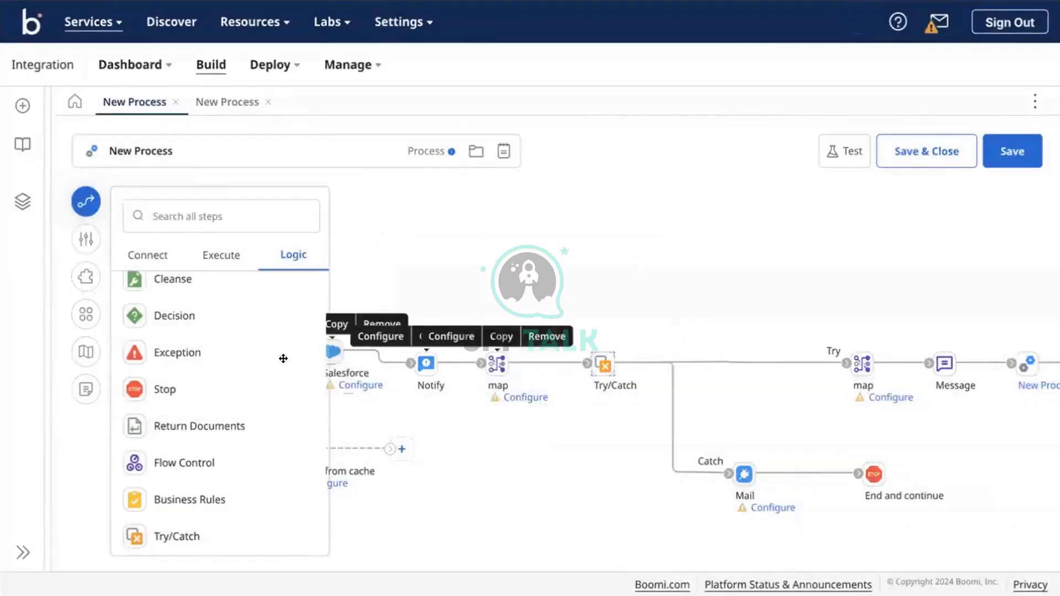
Close the Logic palette and remove the retrieve from cache and add to cache steps.
{"action": "left_click", "coordinate": [74, 199]}
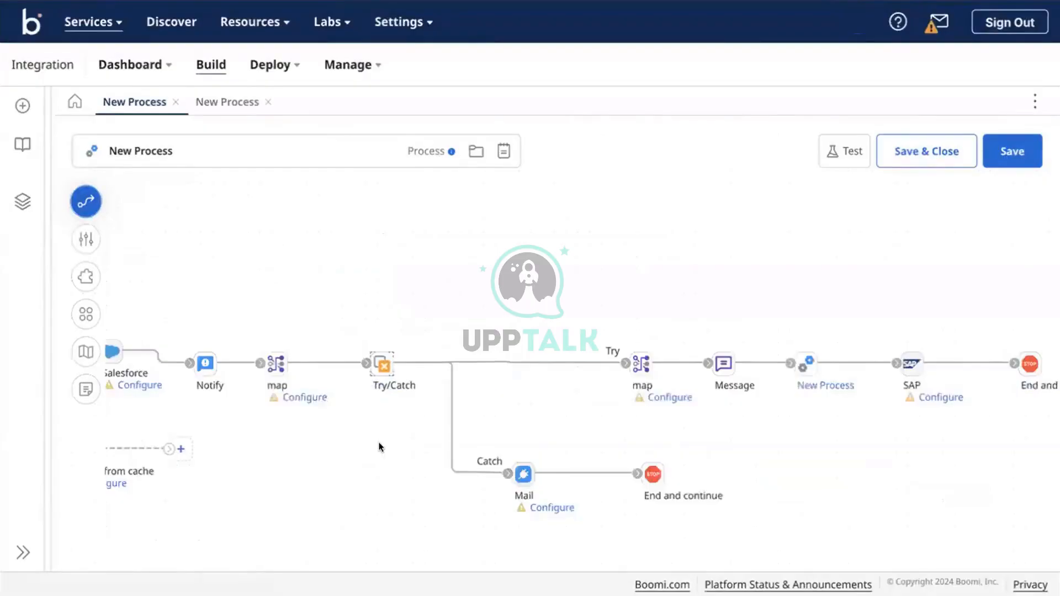
{"action": "mouse_move", "coordinate": [193, 446]}
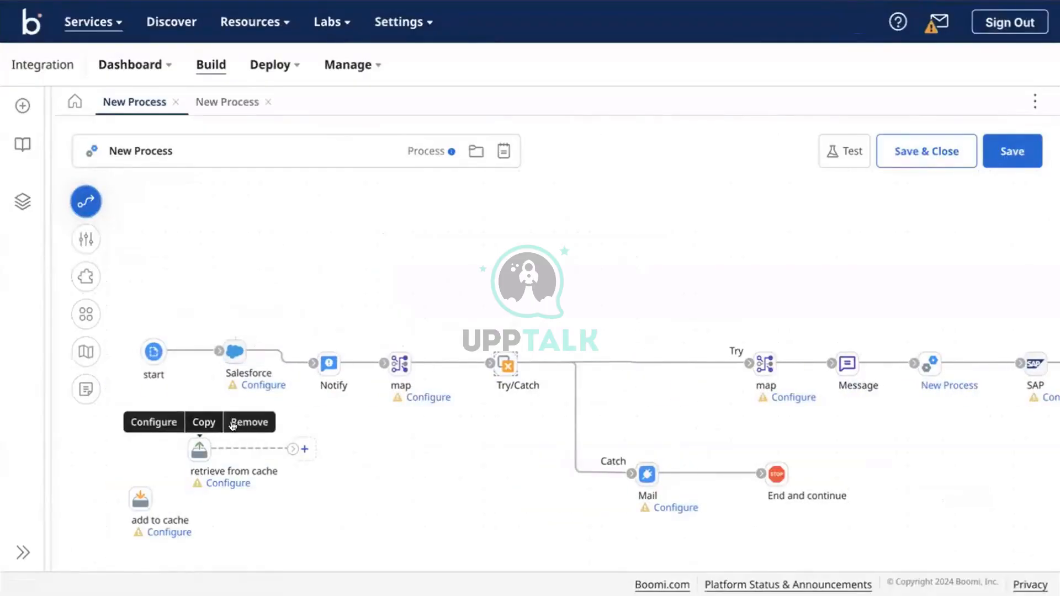
{"action": "left_click", "coordinate": [251, 421]}
{"action": "left_click", "coordinate": [624, 338]}
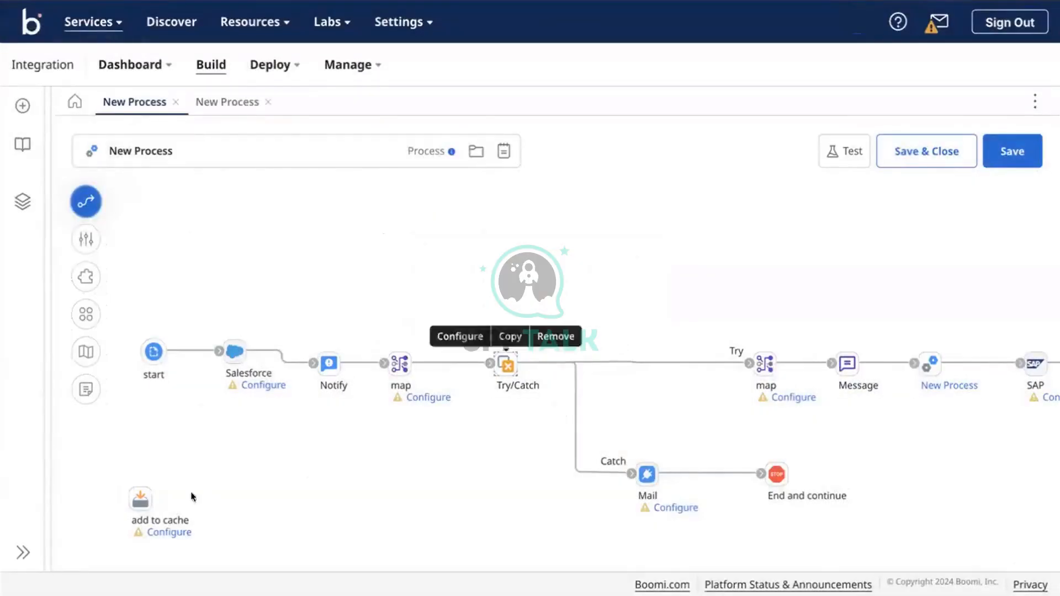
{"action": "mouse_move", "coordinate": [142, 497]}
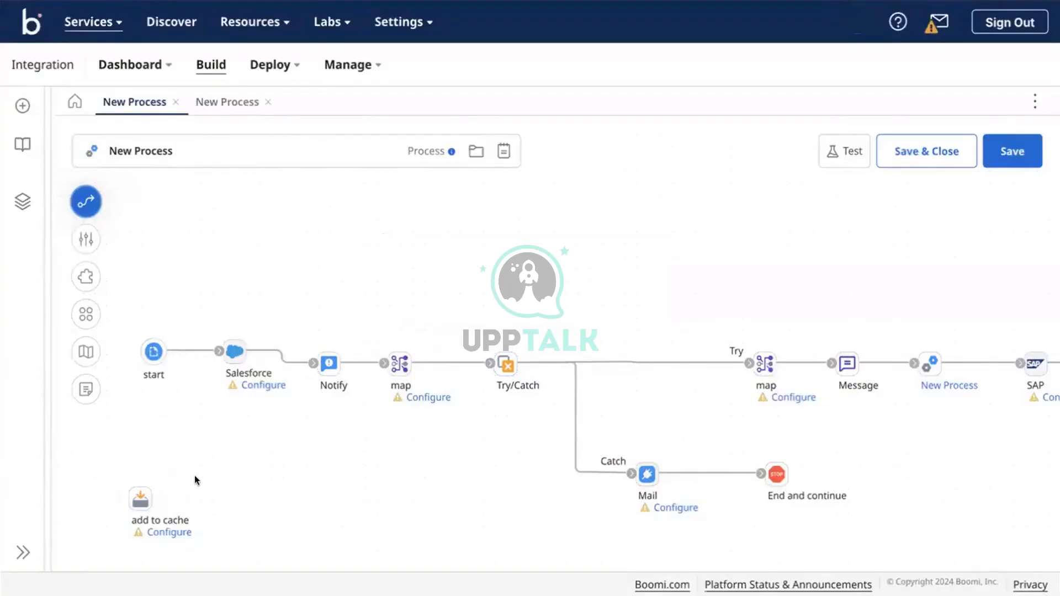
{"action": "left_click", "coordinate": [228, 474]}
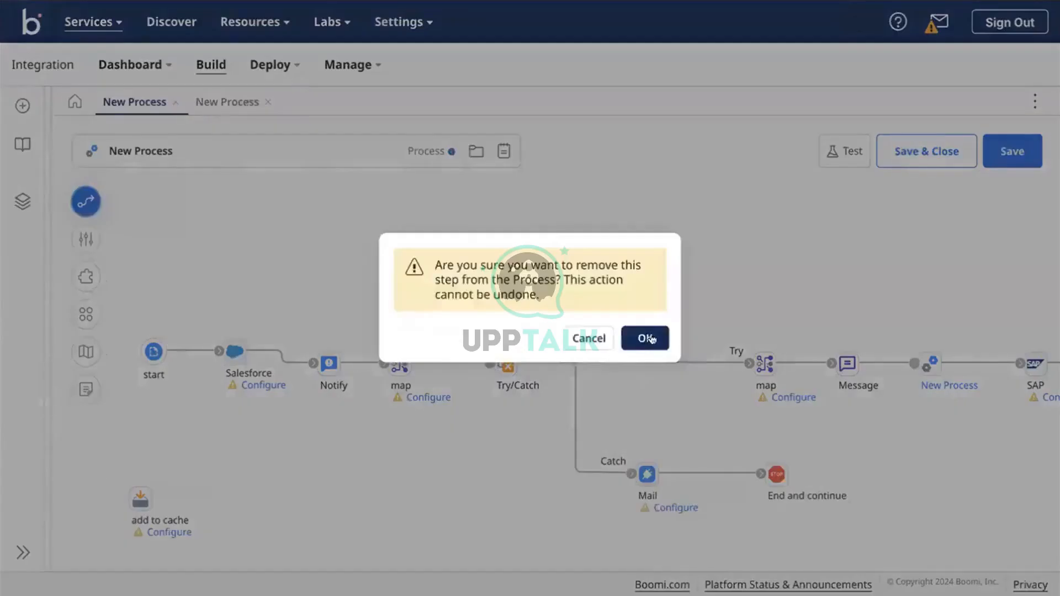
{"action": "left_click", "coordinate": [644, 339]}
Remove the first map step and connect Notify directly to Try/Catch.
{"action": "mouse_move", "coordinate": [140, 340]}
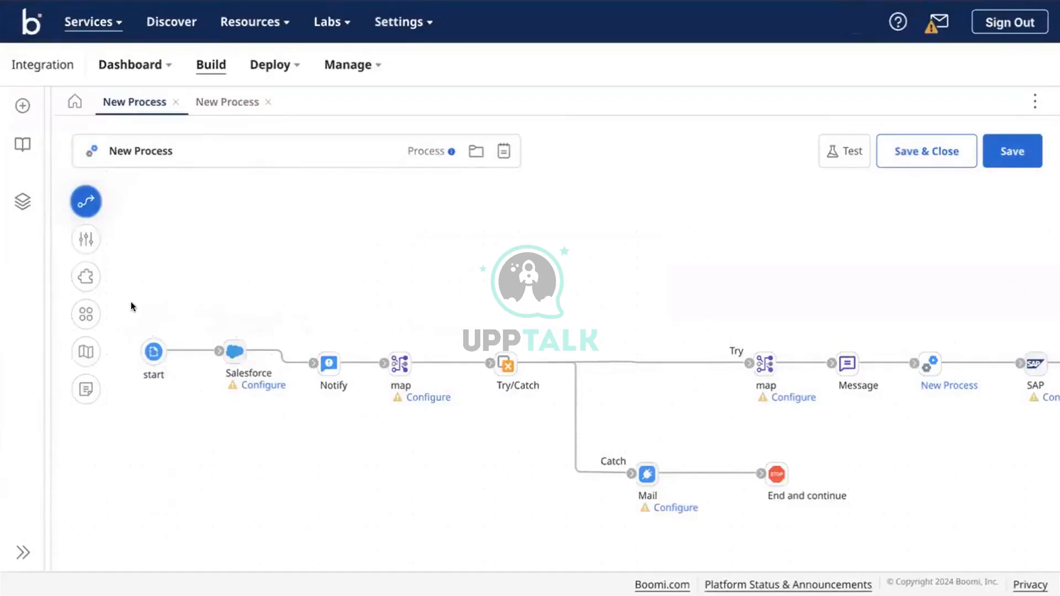
{"action": "left_click_drag", "start_coordinate": [261, 353], "coordinate": [258, 351]}
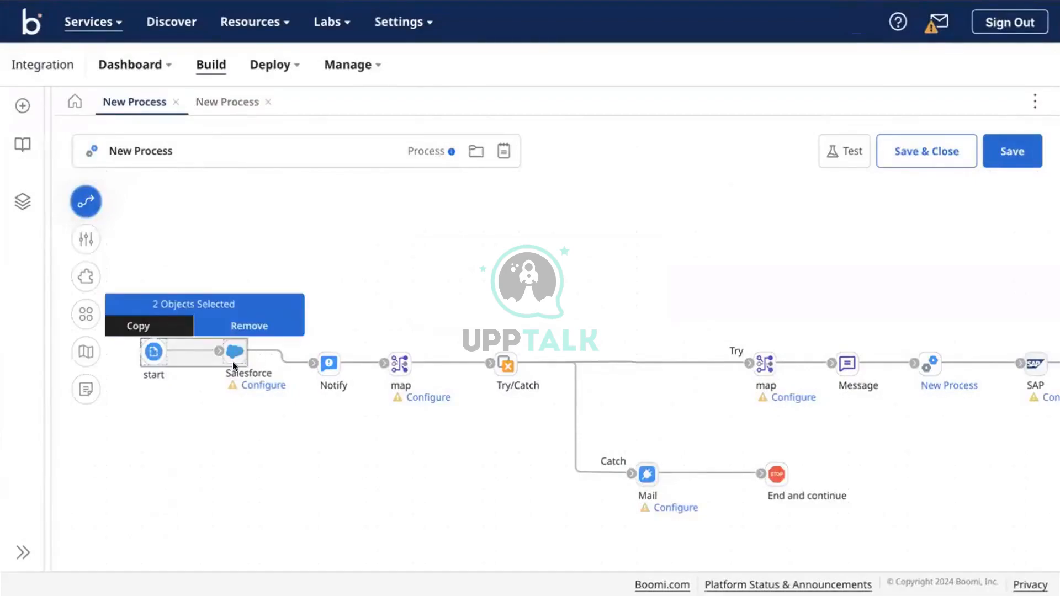
{"action": "left_click", "coordinate": [304, 440]}
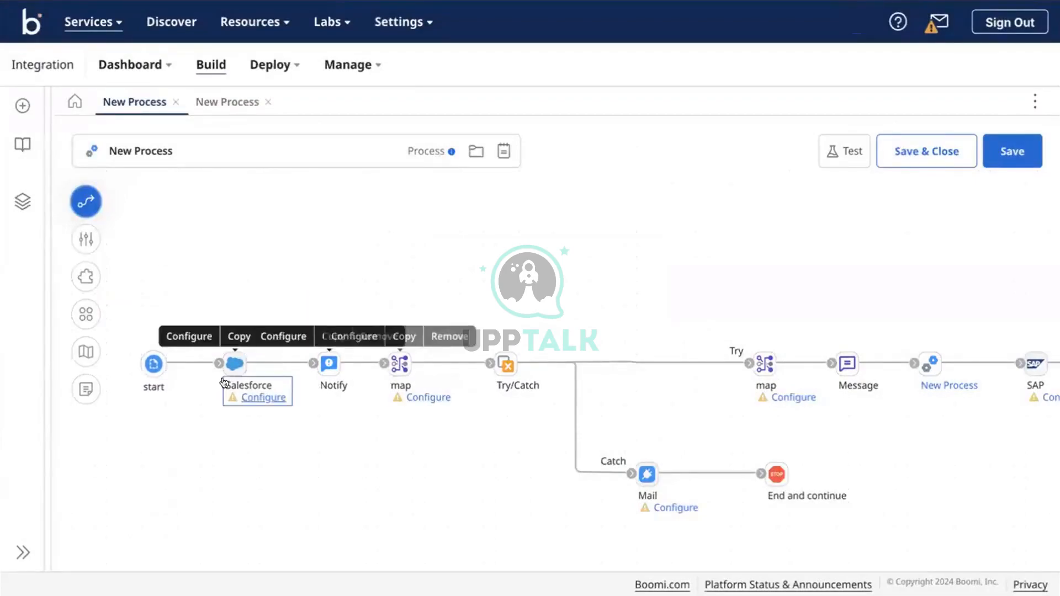
{"action": "mouse_move", "coordinate": [395, 368]}
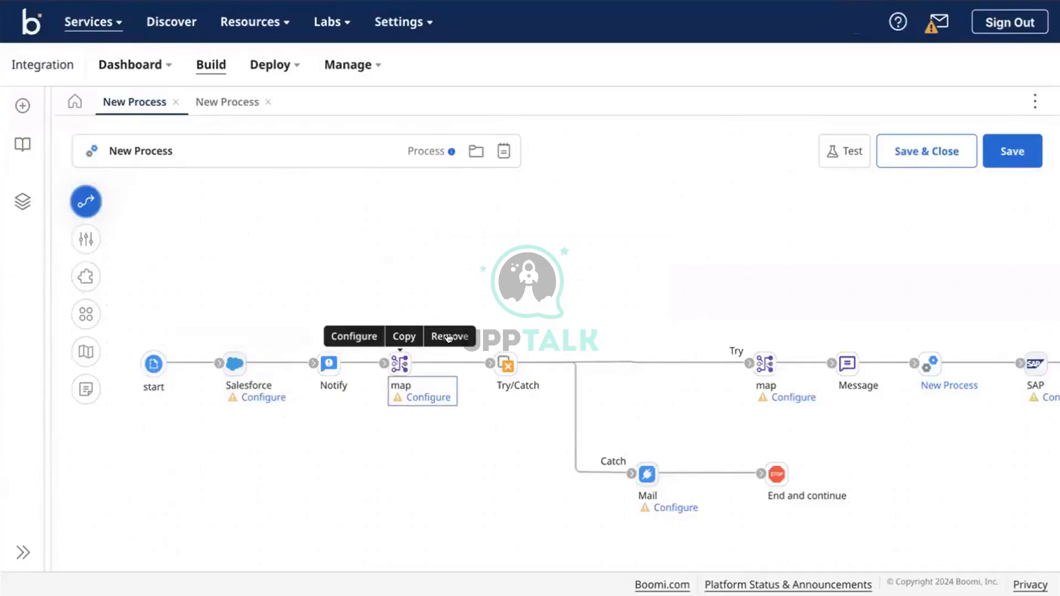
{"action": "left_click", "coordinate": [449, 337]}
{"action": "left_click", "coordinate": [651, 338]}
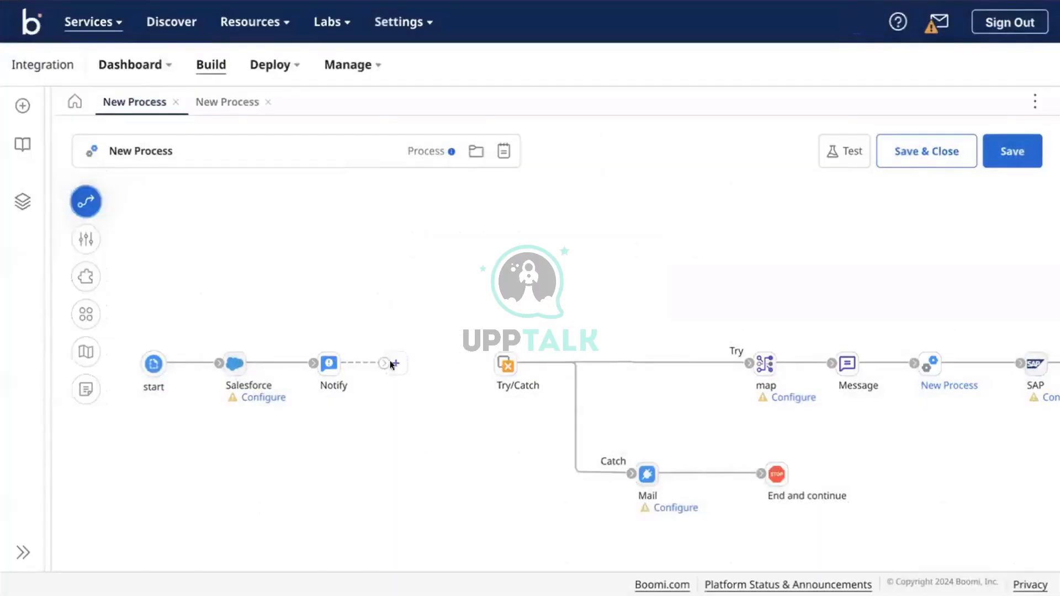
{"action": "left_click_drag", "start_coordinate": [390, 364], "coordinate": [505, 364]}
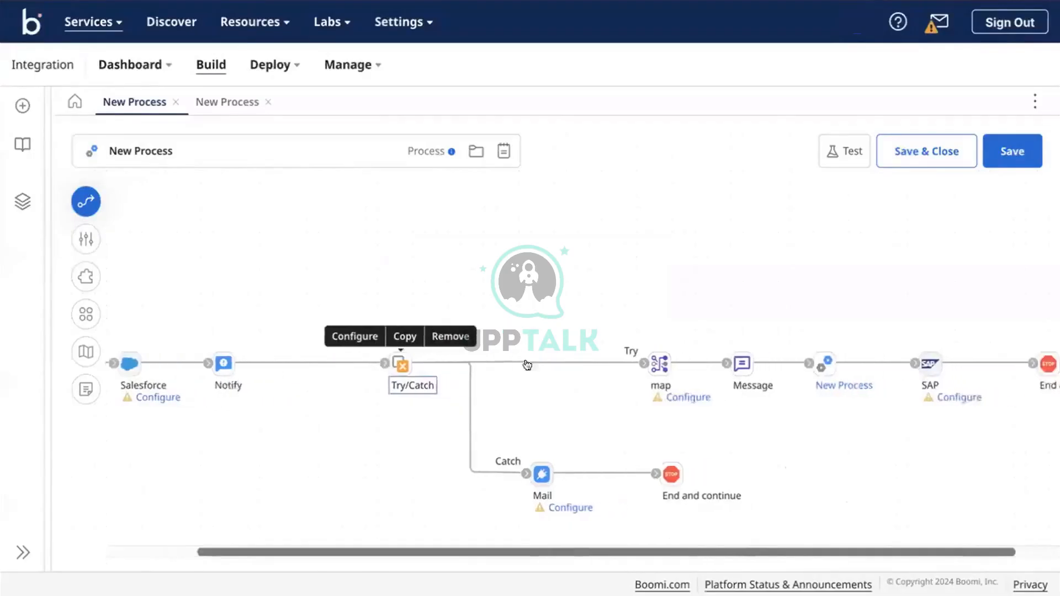
{"action": "scroll", "coordinate": [666, 365], "scroll_direction": "right", "scroll_amount": 3}
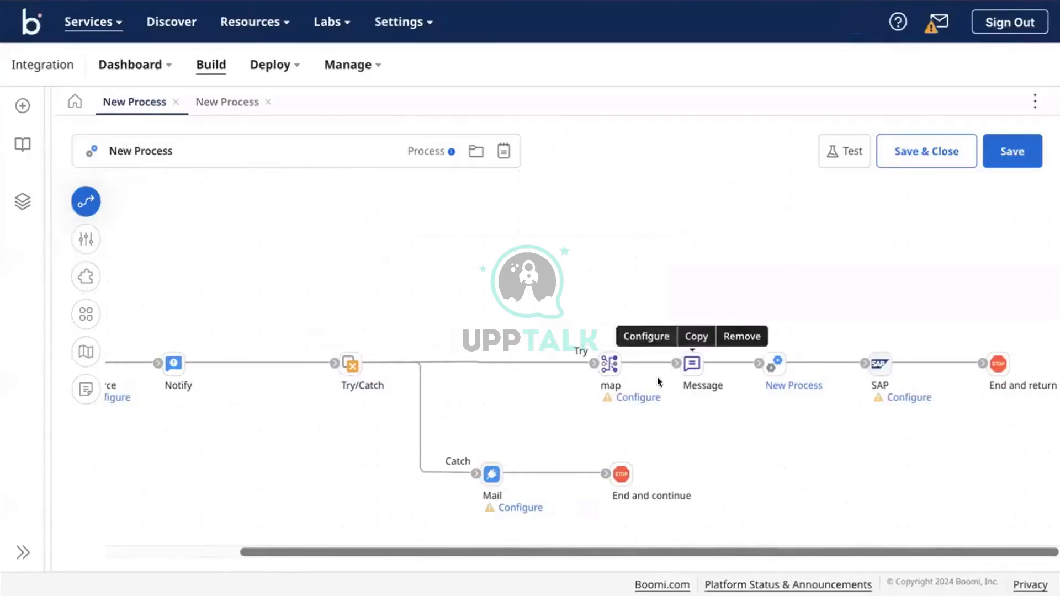
Name the Message step 'combine' and enable combining documents into a single message.
{"action": "left_click", "coordinate": [691, 363]}
{"action": "left_click", "coordinate": [740, 255]}
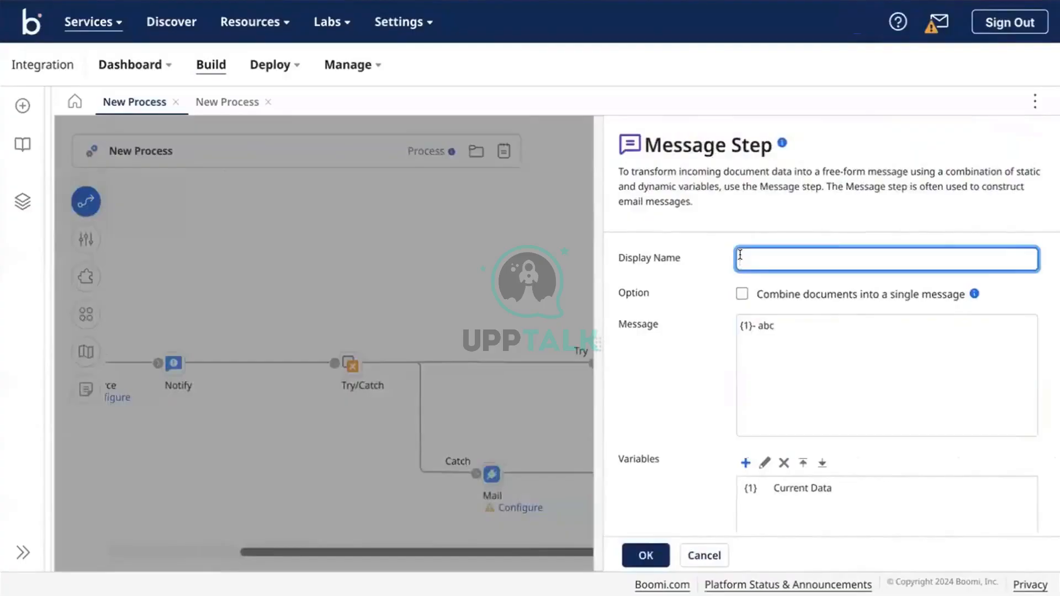
{"action": "left_click", "coordinate": [742, 294]}
{"action": "type", "text": "cobine"}
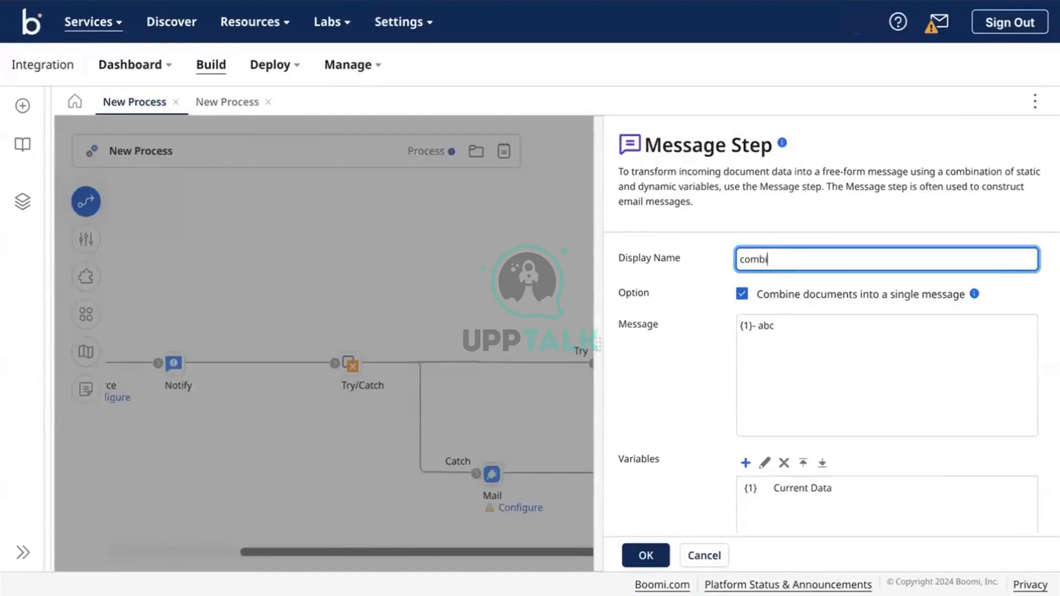
{"action": "type", "text": "ne"}
{"action": "left_click", "coordinate": [645, 557]}
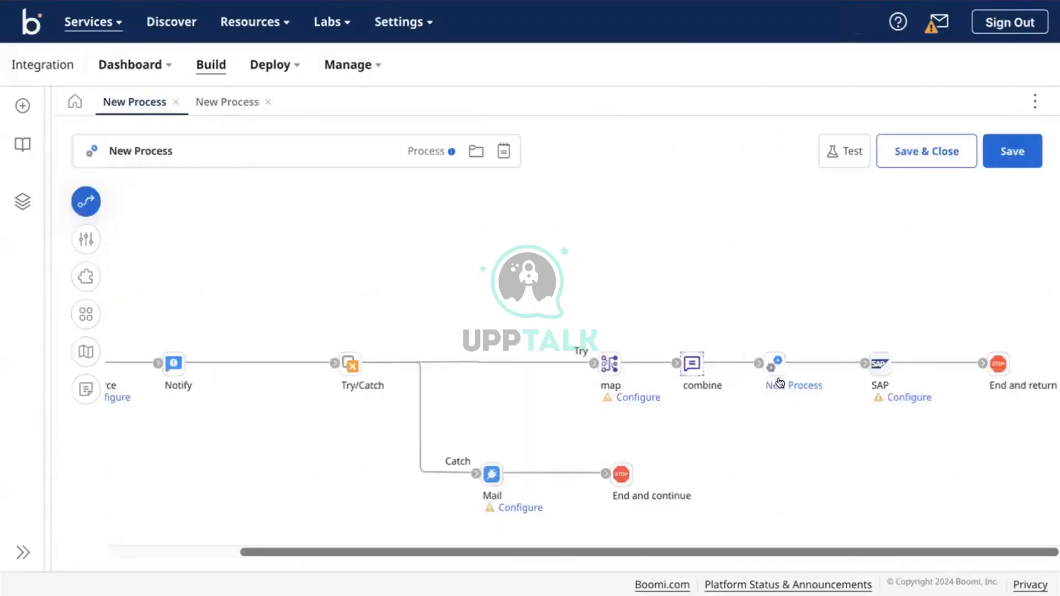
{"action": "mouse_move", "coordinate": [791, 374]}
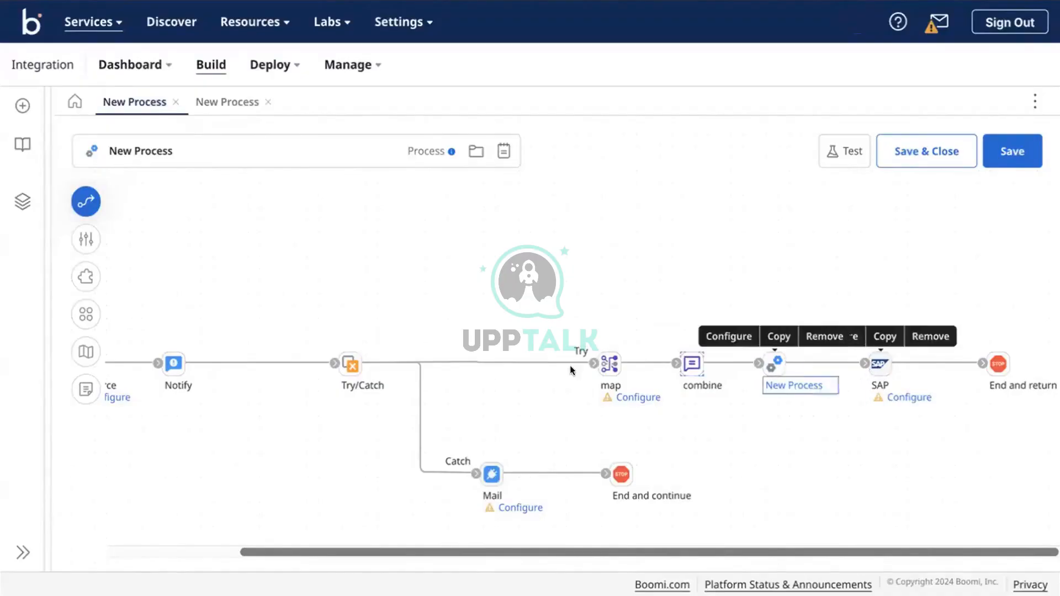
Check the Try/Catch Retry Count help, keeping retry count 0 and All Errors, then close it.
{"action": "left_click", "coordinate": [349, 366]}
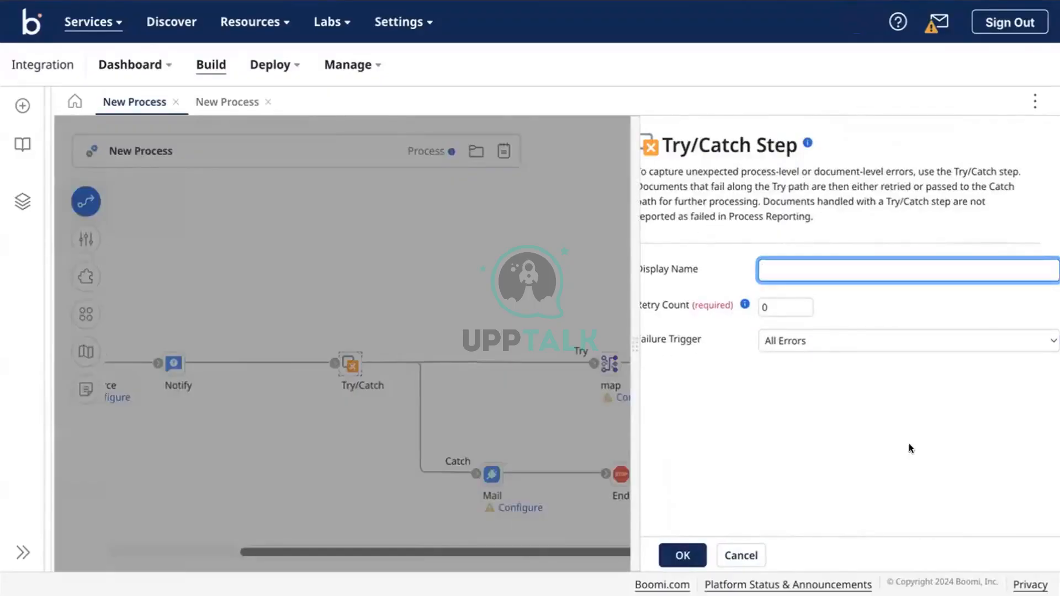
{"action": "left_click", "coordinate": [771, 311]}
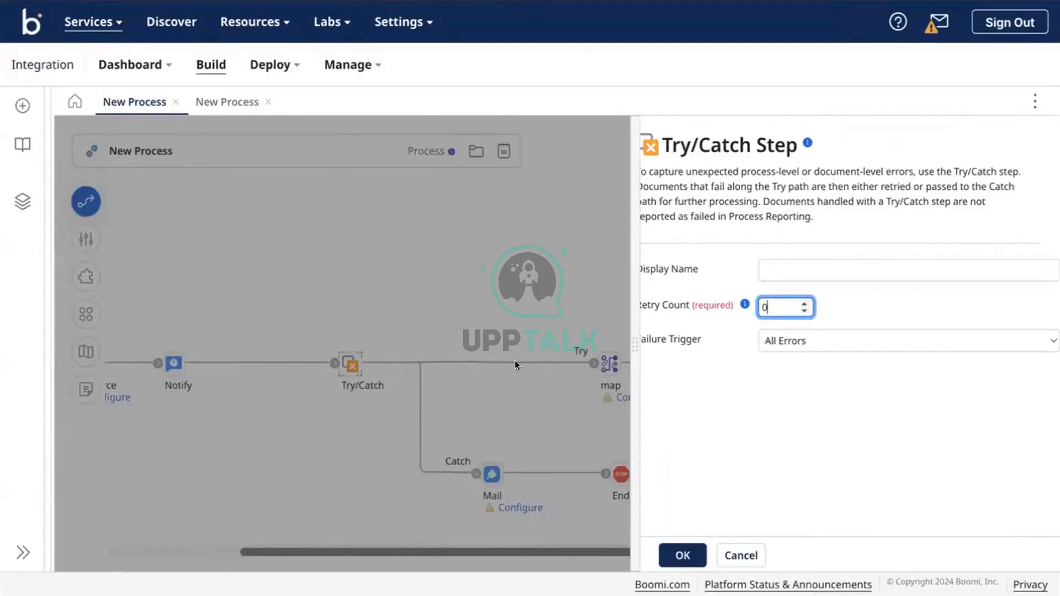
{"action": "left_click", "coordinate": [496, 330]}
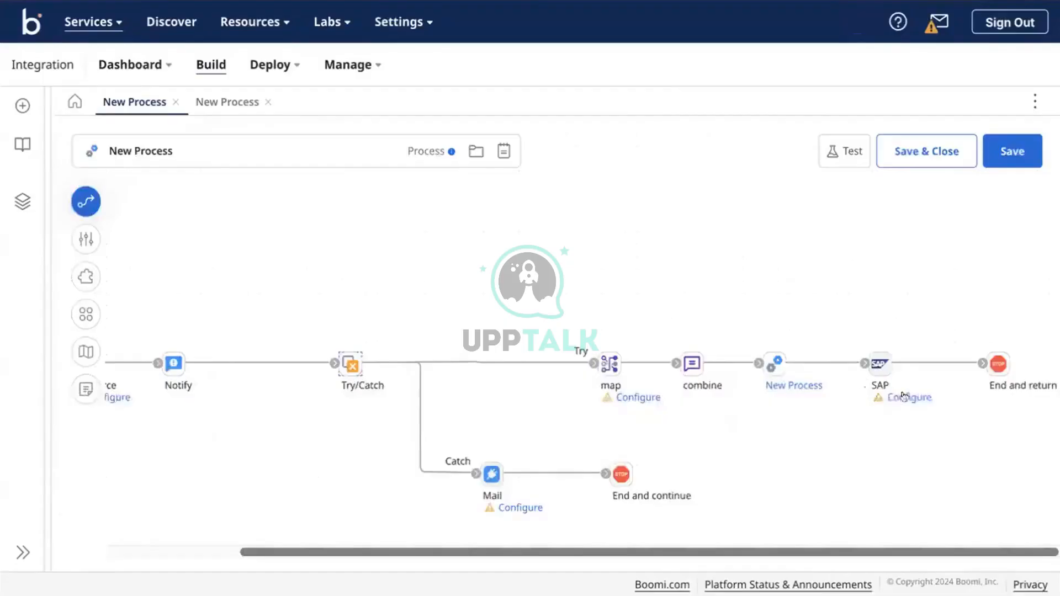
{"action": "mouse_move", "coordinate": [878, 353]}
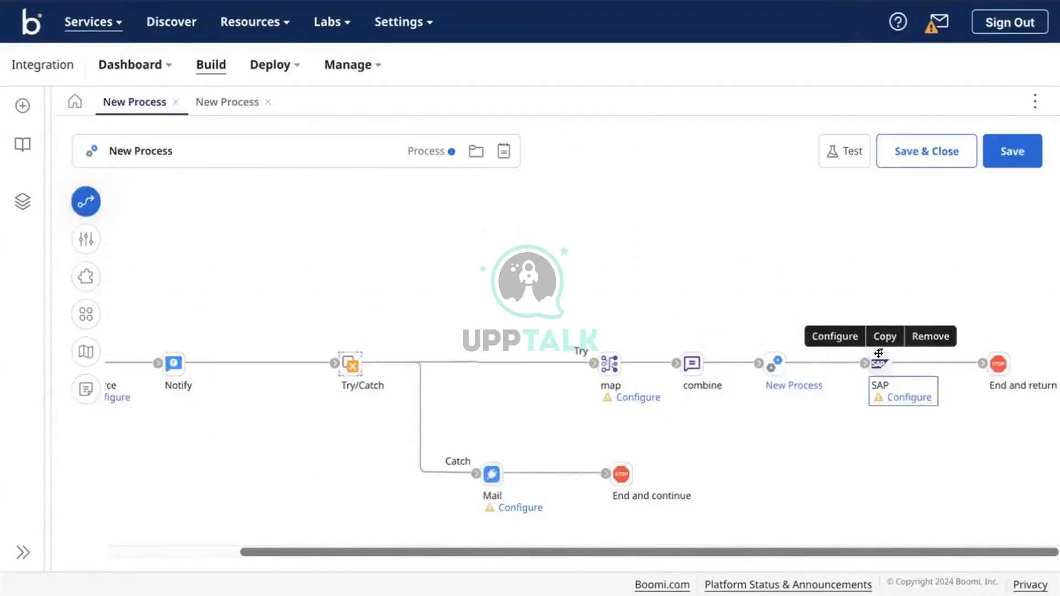
{"action": "mouse_move", "coordinate": [350, 358]}
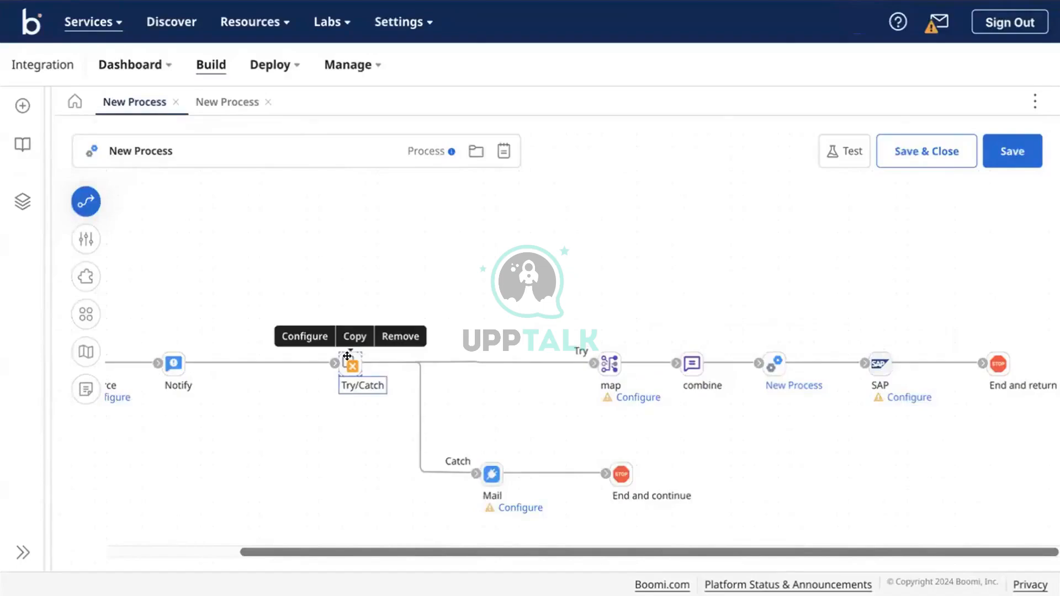
{"action": "left_click", "coordinate": [347, 356]}
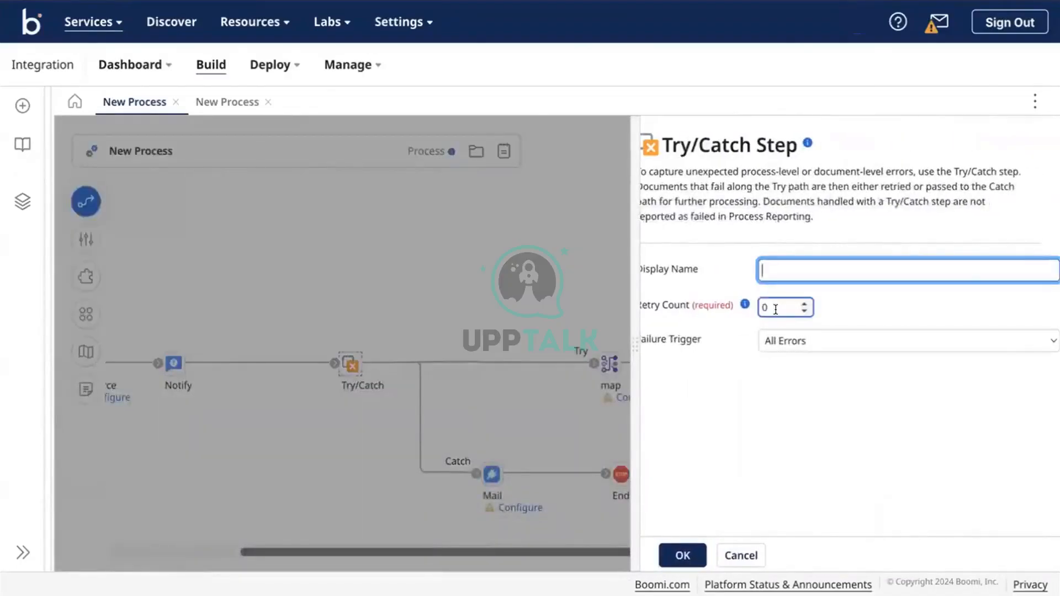
{"action": "left_click", "coordinate": [776, 309]}
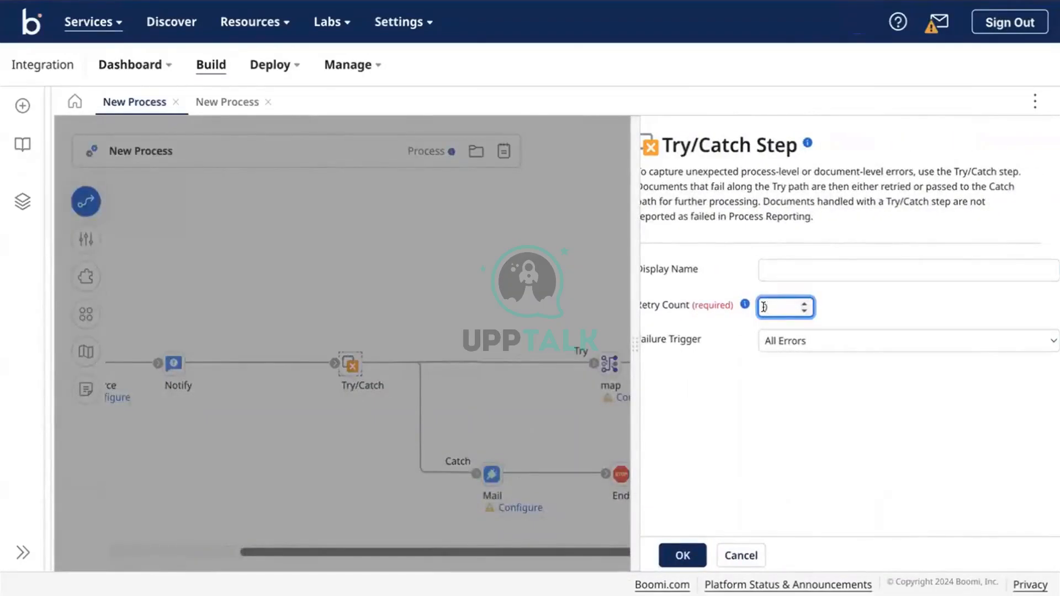
{"action": "left_click", "coordinate": [745, 304]}
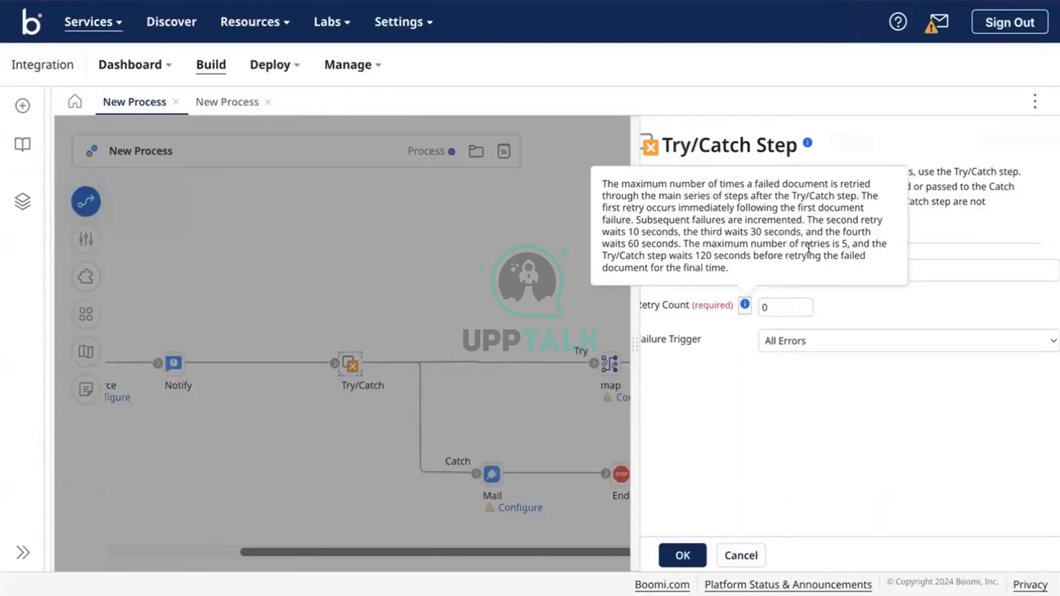
{"action": "left_click", "coordinate": [765, 309]}
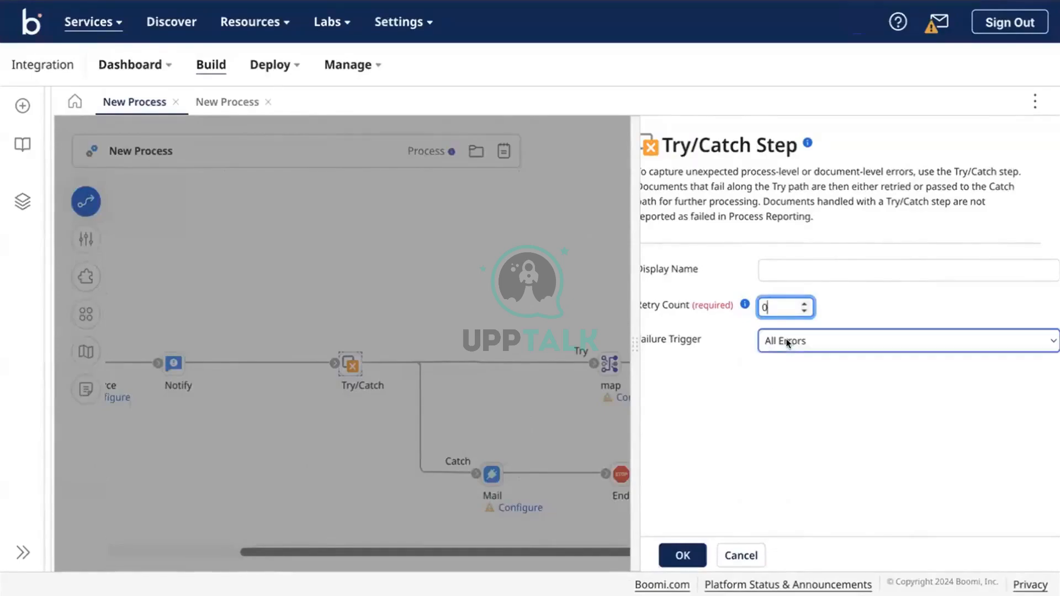
{"action": "left_click", "coordinate": [492, 425]}
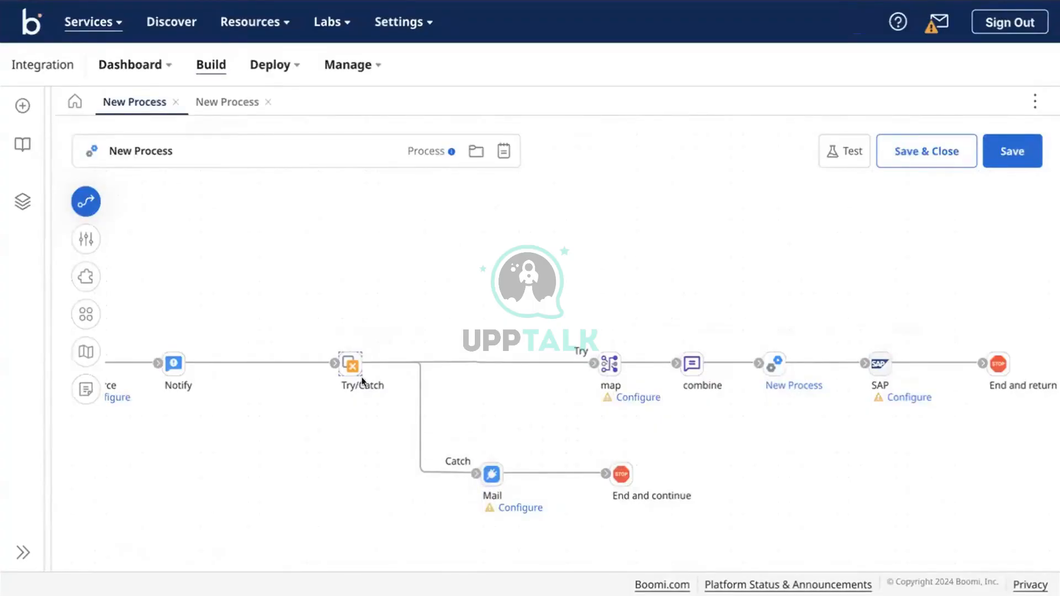
{"action": "mouse_move", "coordinate": [354, 361]}
{"action": "mouse_move", "coordinate": [474, 471]}
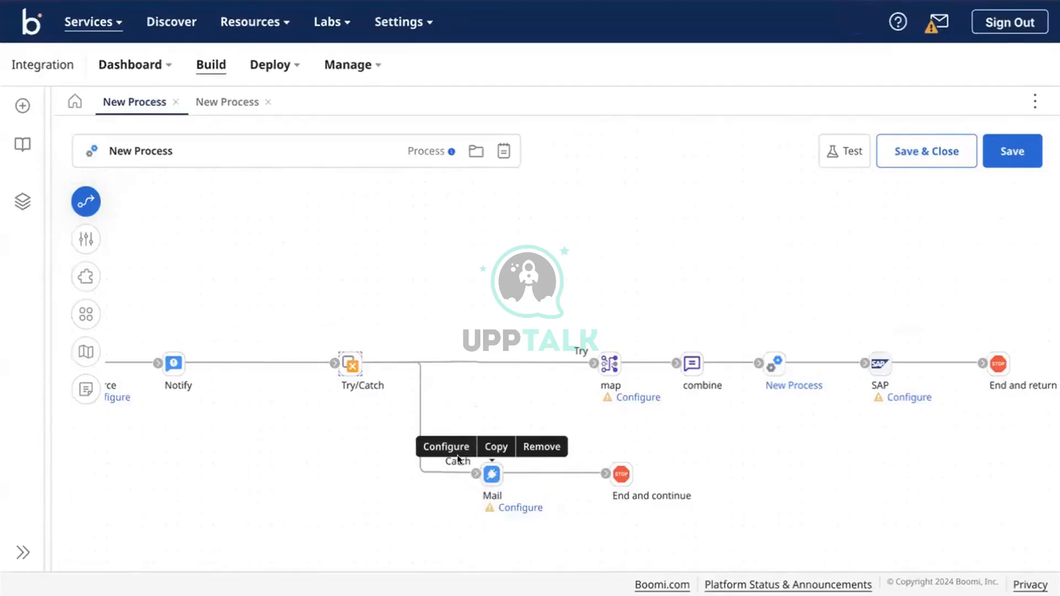
{"action": "left_click", "coordinate": [492, 474]}
{"action": "scroll", "coordinate": [817, 398], "scroll_direction": "down", "scroll_amount": 1}
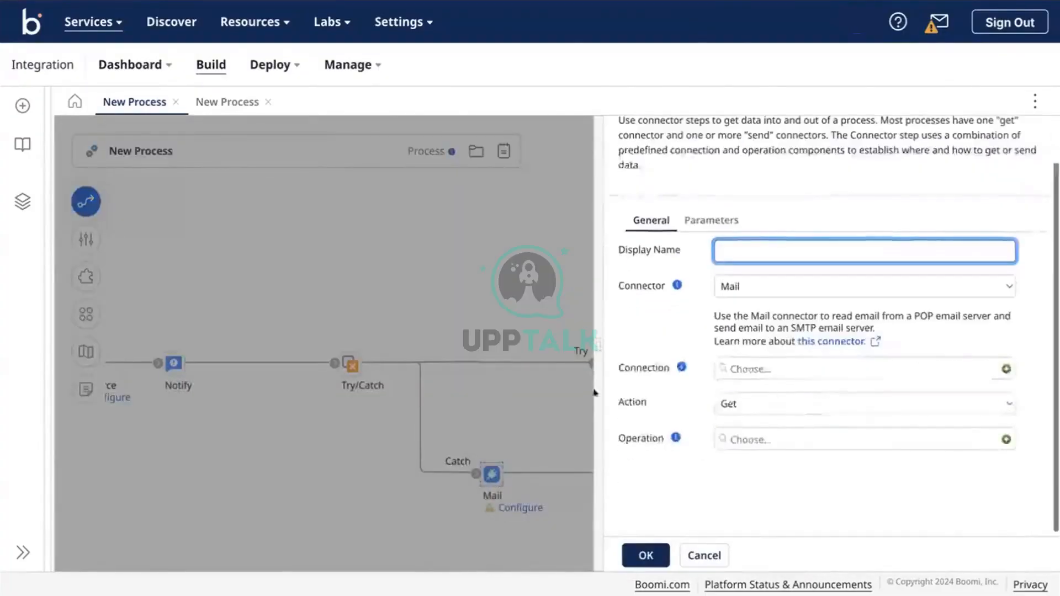
{"action": "left_click", "coordinate": [532, 403]}
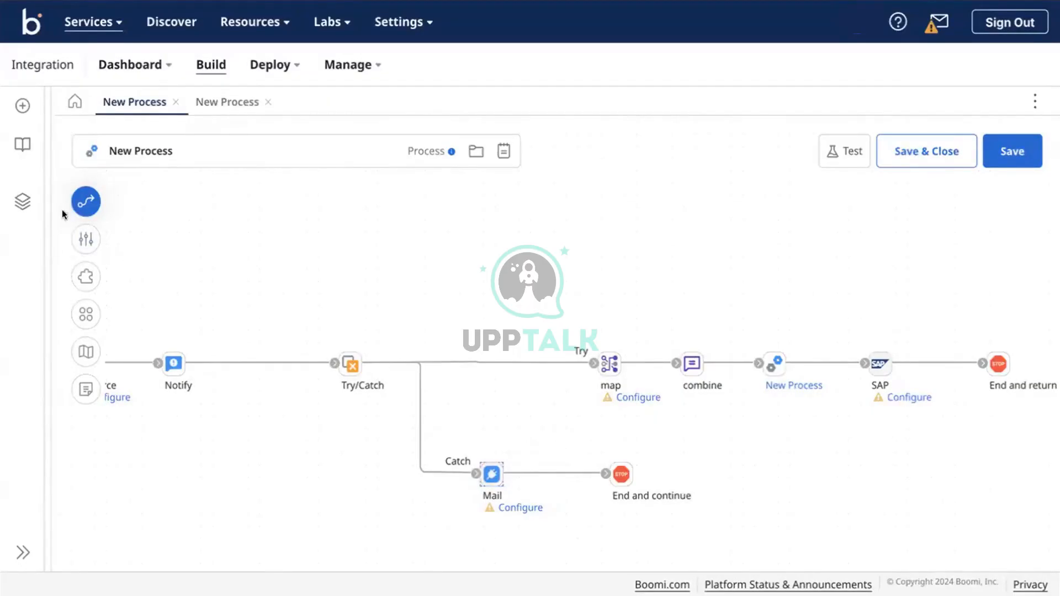
{"action": "left_click", "coordinate": [86, 201]}
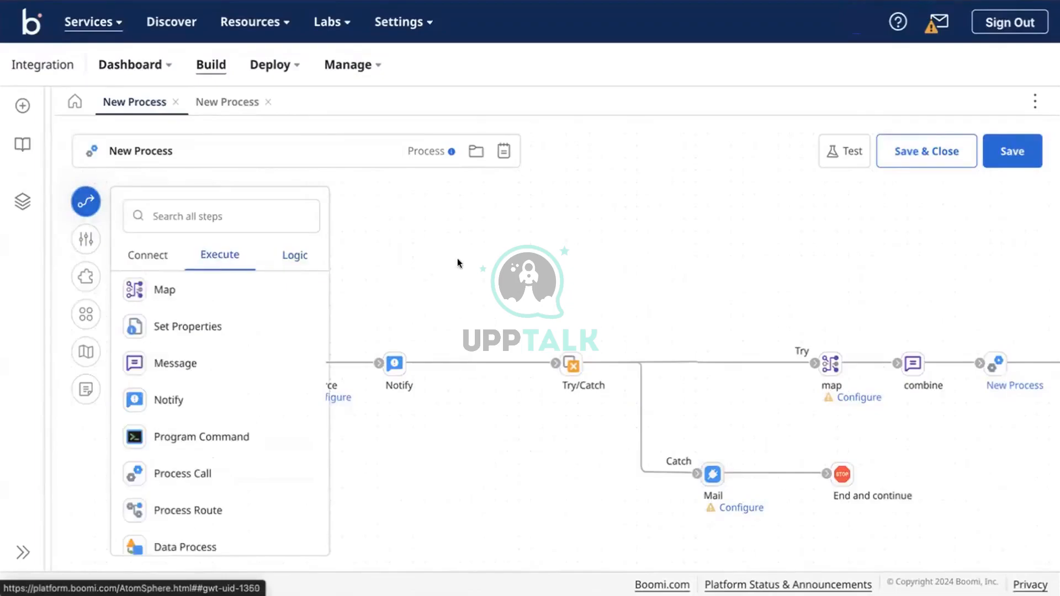
{"action": "left_click", "coordinate": [76, 205]}
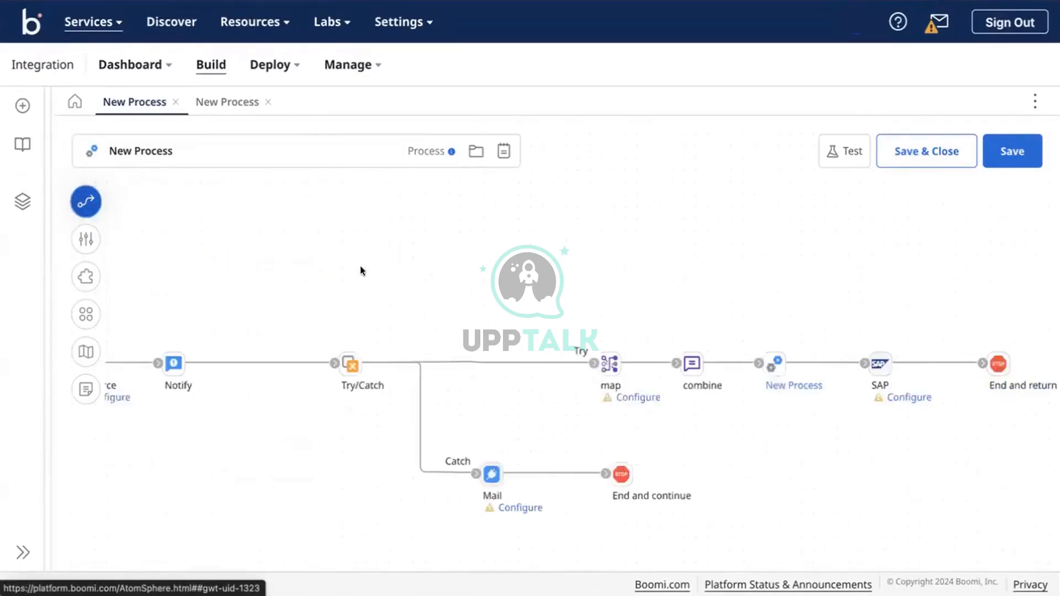
Add a Branch step from the Logic palette with default settings.
{"action": "scroll", "coordinate": [466, 340], "scroll_direction": "left", "scroll_amount": 3}
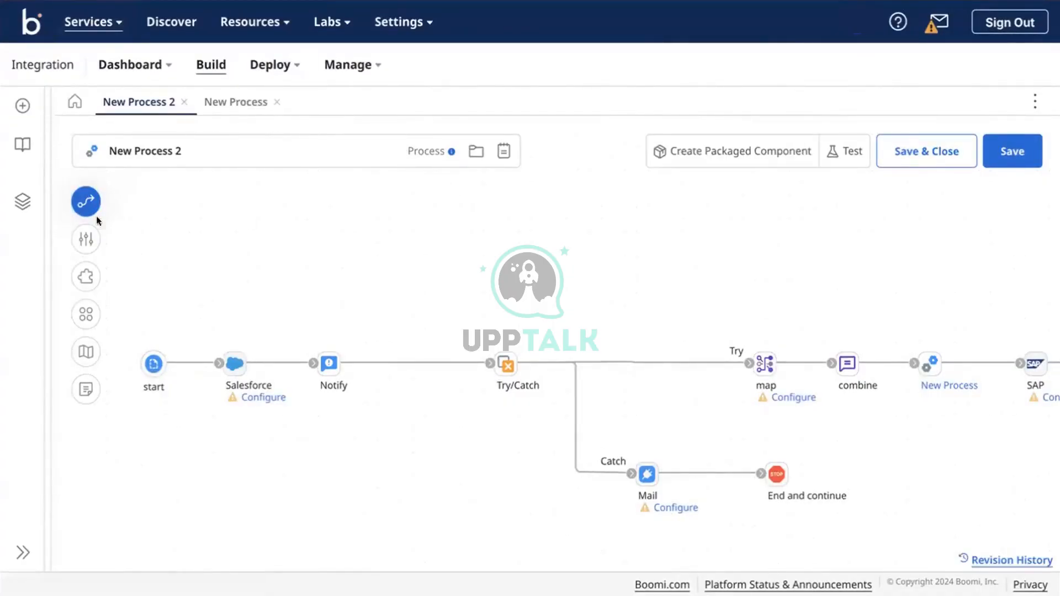
{"action": "left_click", "coordinate": [86, 201]}
{"action": "left_click", "coordinate": [288, 258]}
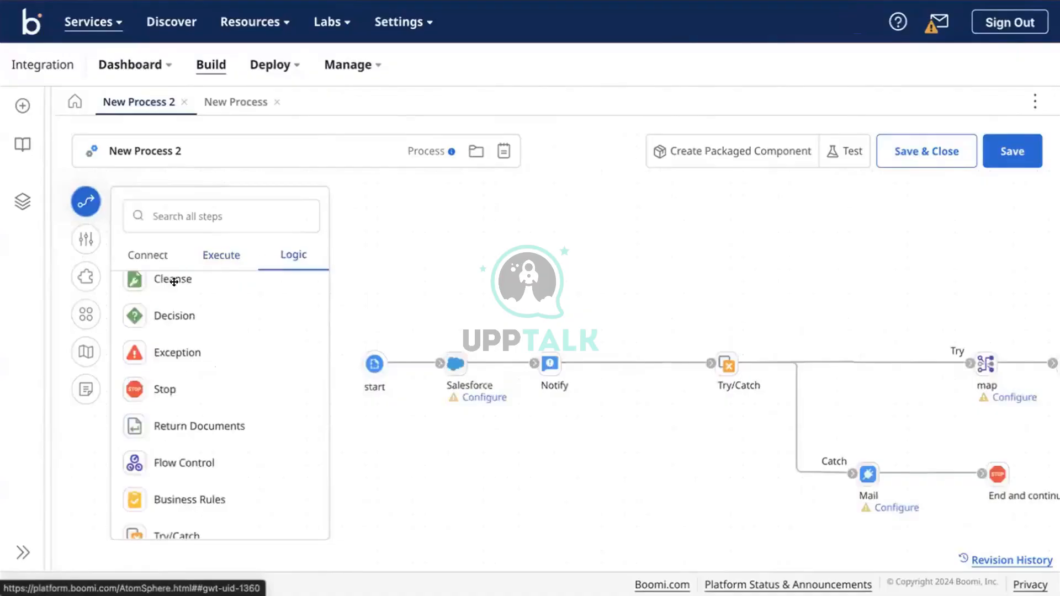
{"action": "scroll", "coordinate": [154, 284], "scroll_direction": "up", "scroll_amount": 2}
{"action": "left_click_drag", "start_coordinate": [396, 258], "coordinate": [574, 287]}
{"action": "left_click", "coordinate": [765, 549]}
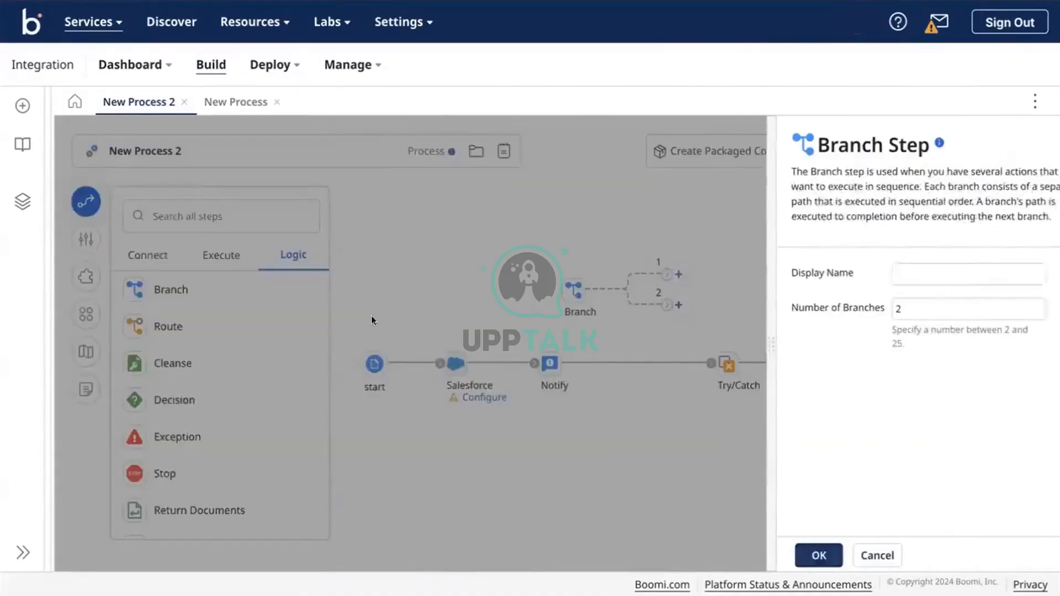
{"action": "left_click", "coordinate": [86, 202]}
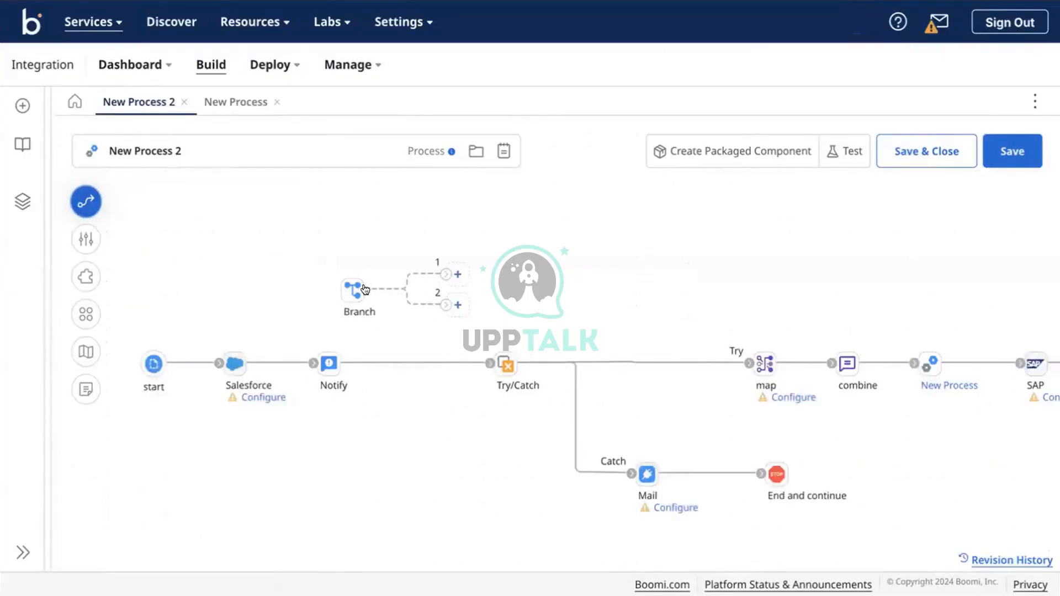
Position the new Branch step above the Try/Catch step.
{"action": "double_click", "coordinate": [350, 283]}
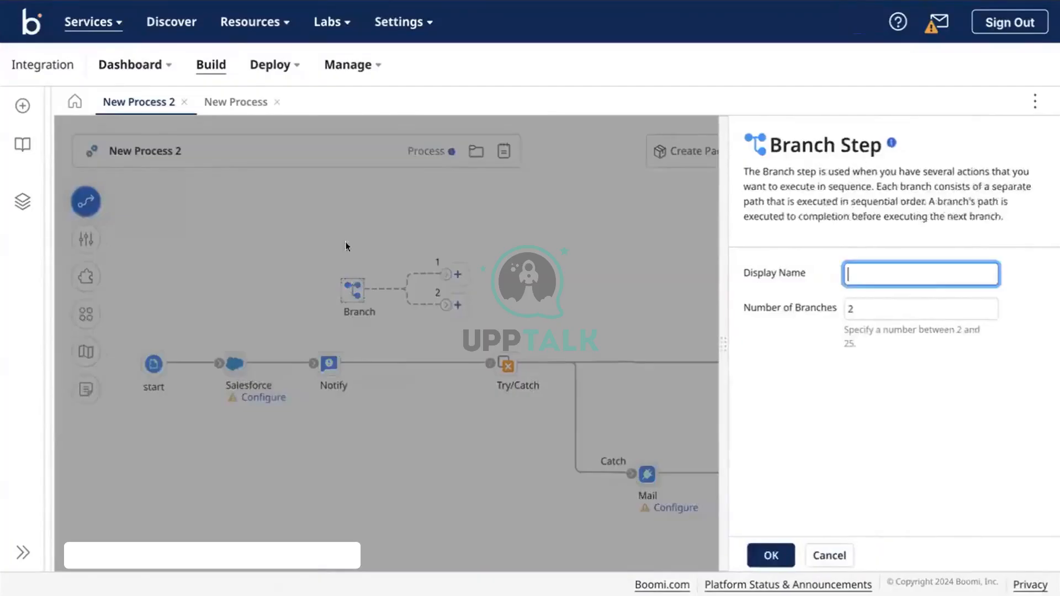
{"action": "left_click", "coordinate": [345, 238]}
{"action": "left_click_drag", "start_coordinate": [352, 289], "coordinate": [516, 246]}
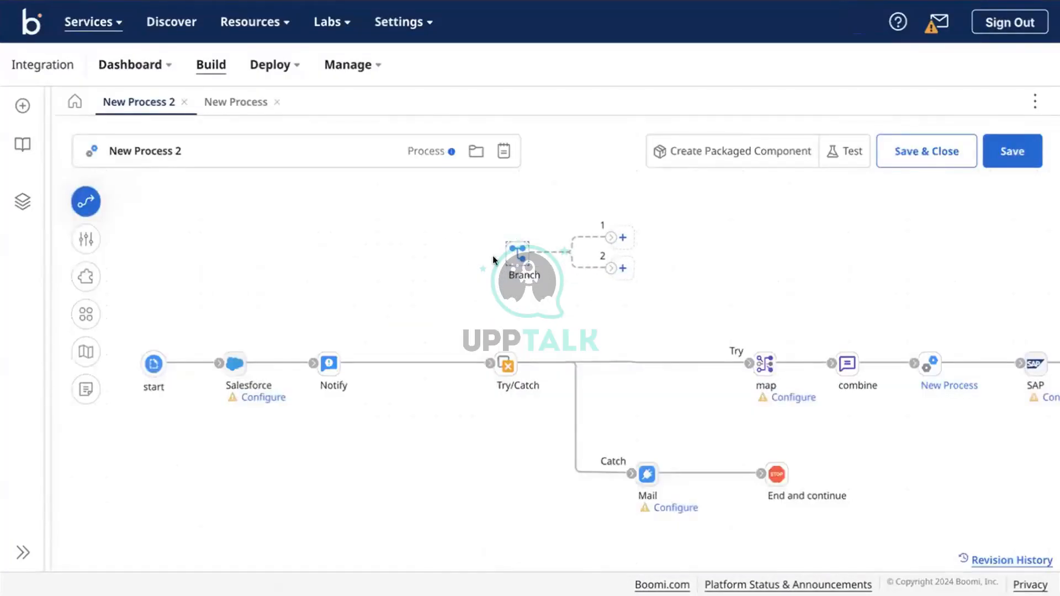
{"action": "scroll", "coordinate": [534, 501], "scroll_direction": "right", "scroll_amount": 5}
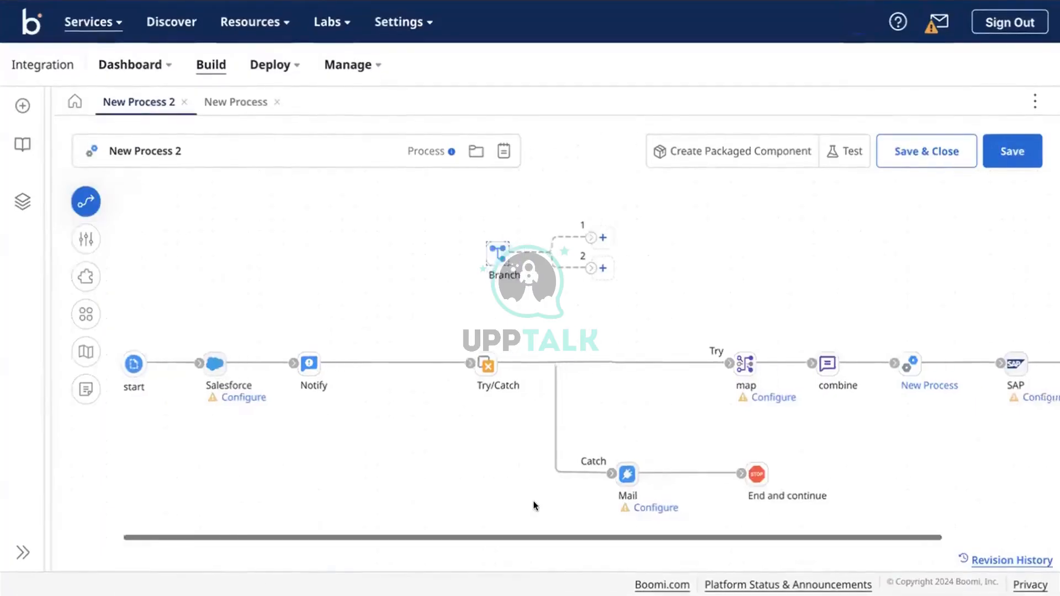
{"action": "scroll", "coordinate": [534, 501], "scroll_direction": "left", "scroll_amount": 5}
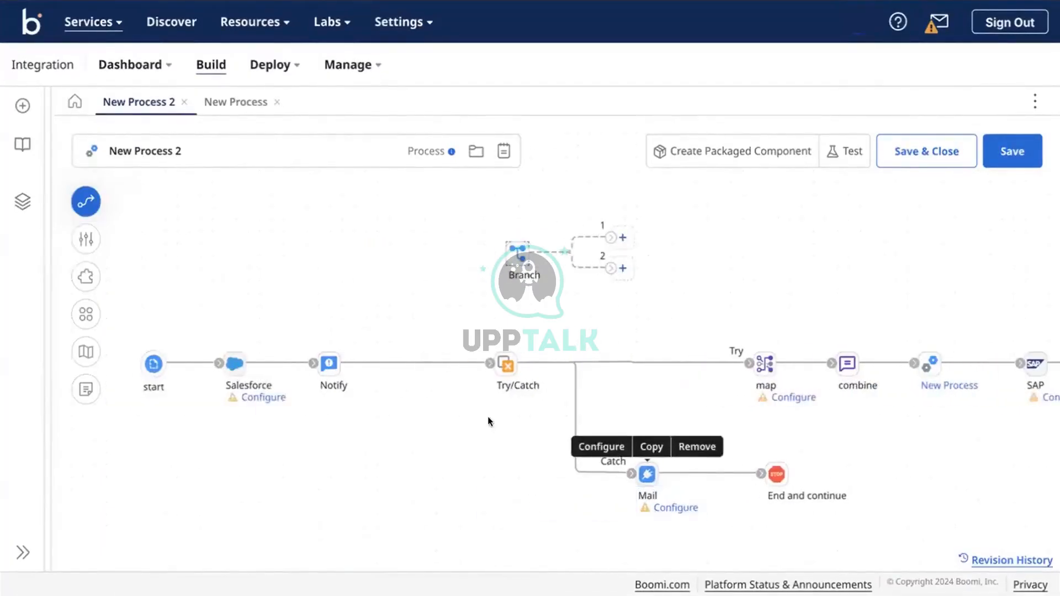
{"action": "scroll", "coordinate": [488, 421], "scroll_direction": "right", "scroll_amount": 5}
{"action": "scroll", "coordinate": [488, 421], "scroll_direction": "left", "scroll_amount": 5}
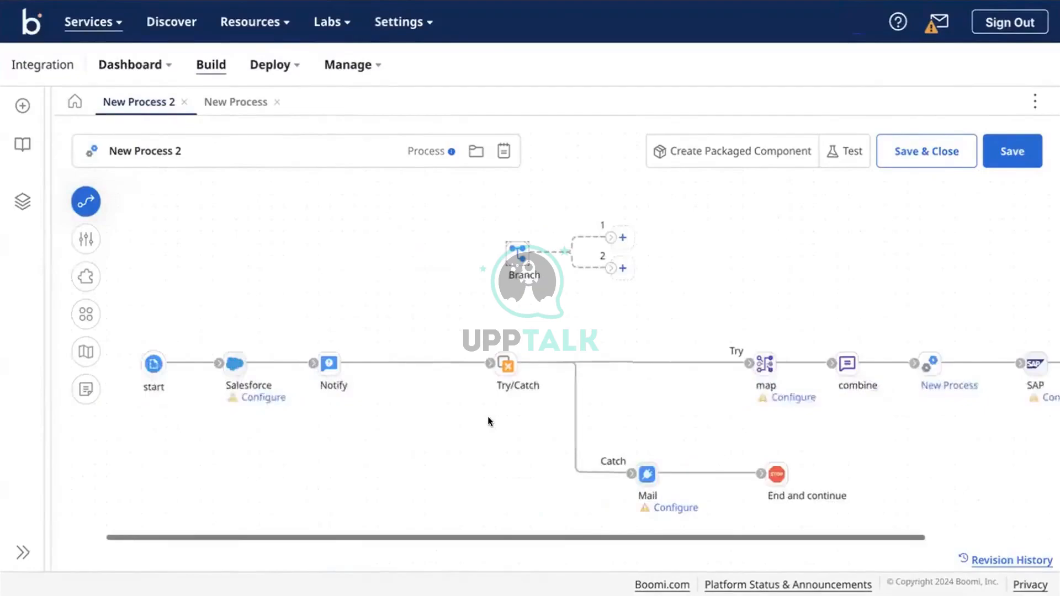
{"action": "scroll", "coordinate": [488, 421], "scroll_direction": "right", "scroll_amount": 5}
{"action": "scroll", "coordinate": [488, 420], "scroll_direction": "left", "scroll_amount": 5}
{"action": "scroll", "coordinate": [488, 421], "scroll_direction": "right", "scroll_amount": 2}
{"action": "scroll", "coordinate": [488, 421], "scroll_direction": "left", "scroll_amount": 3}
{"action": "scroll", "coordinate": [488, 421], "scroll_direction": "right", "scroll_amount": 5}
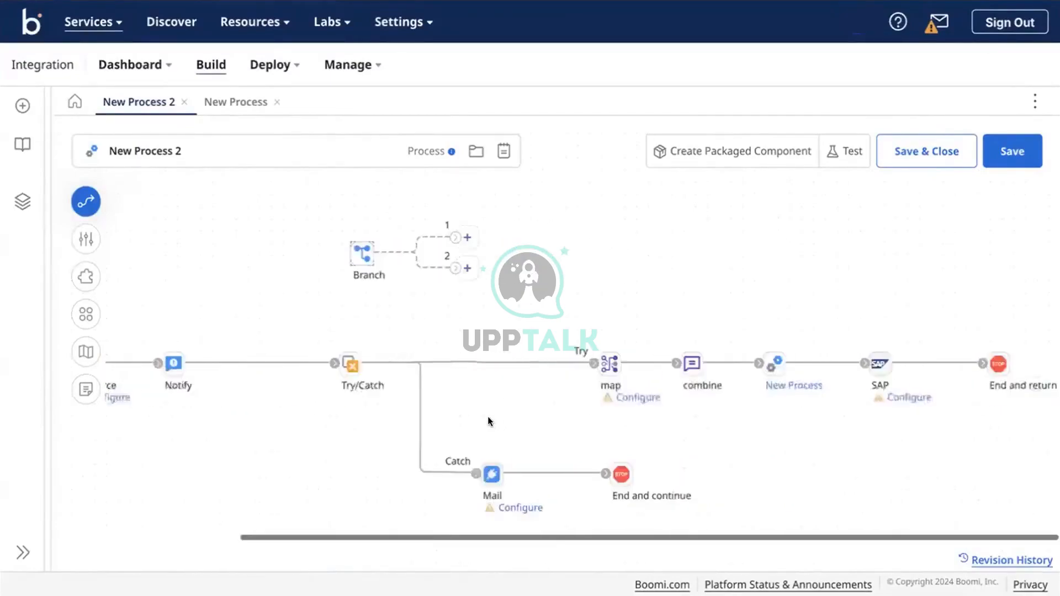
{"action": "scroll", "coordinate": [488, 421], "scroll_direction": "left", "scroll_amount": 5}
{"action": "scroll", "coordinate": [488, 421], "scroll_direction": "right", "scroll_amount": 5}
{"action": "scroll", "coordinate": [488, 421], "scroll_direction": "left", "scroll_amount": 3}
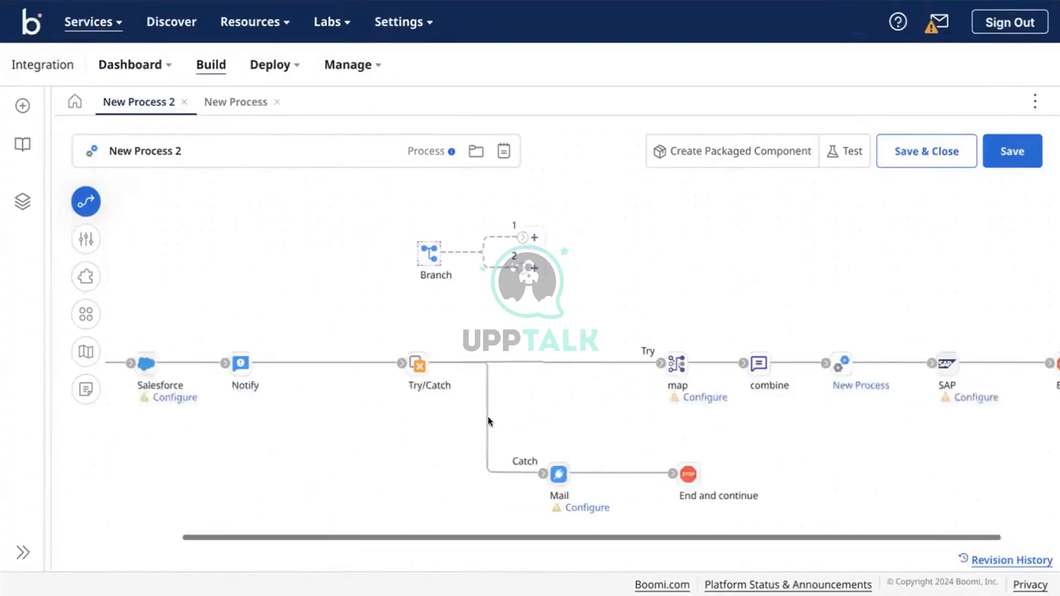
{"action": "scroll", "coordinate": [429, 408], "scroll_direction": "left", "scroll_amount": 3}
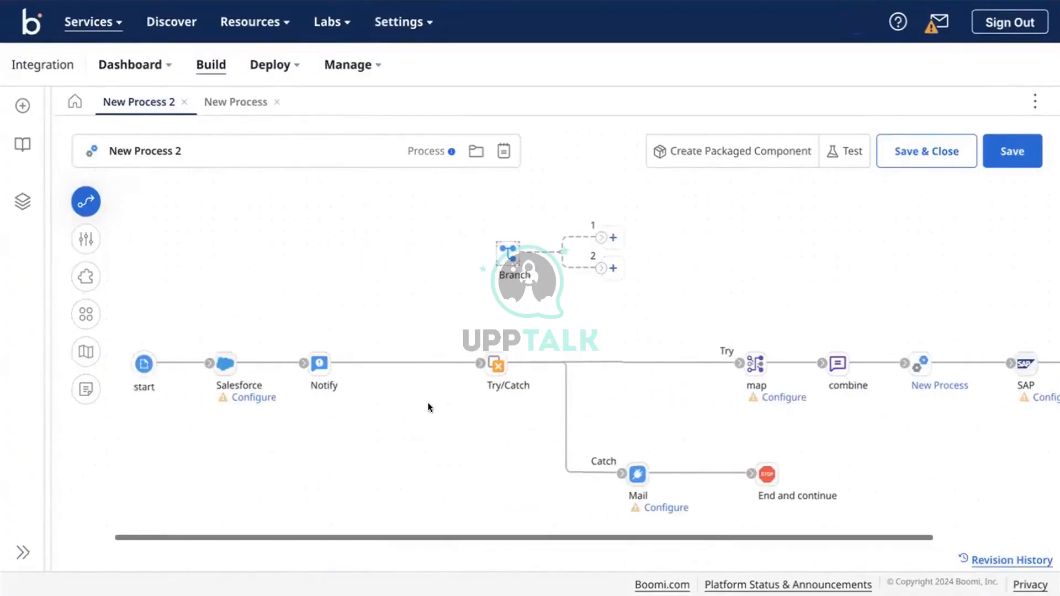
{"action": "scroll", "coordinate": [429, 407], "scroll_direction": "right", "scroll_amount": 5}
{"action": "scroll", "coordinate": [429, 408], "scroll_direction": "left", "scroll_amount": 5}
{"action": "scroll", "coordinate": [430, 408], "scroll_direction": "right", "scroll_amount": 5}
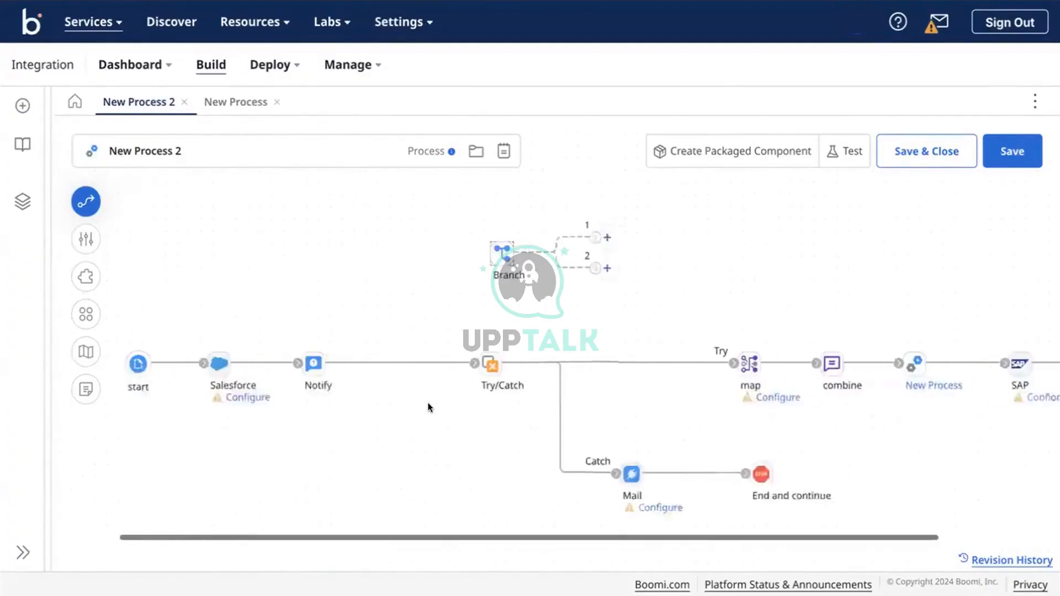
{"action": "scroll", "coordinate": [429, 407], "scroll_direction": "left", "scroll_amount": 5}
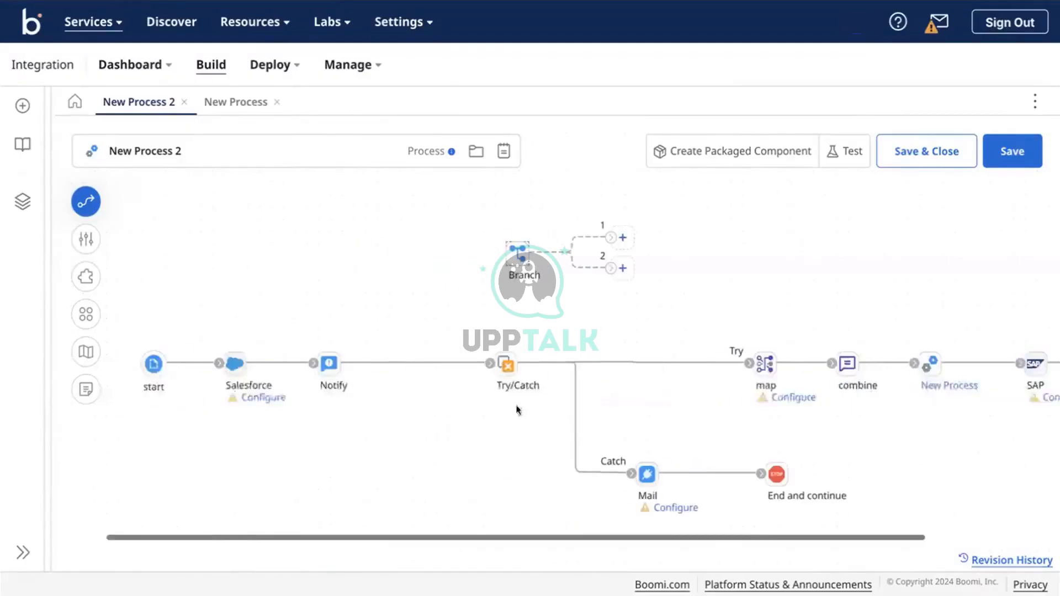
Change the Branch step's Number of Branches from 2 to 3.
{"action": "left_click", "coordinate": [533, 270]}
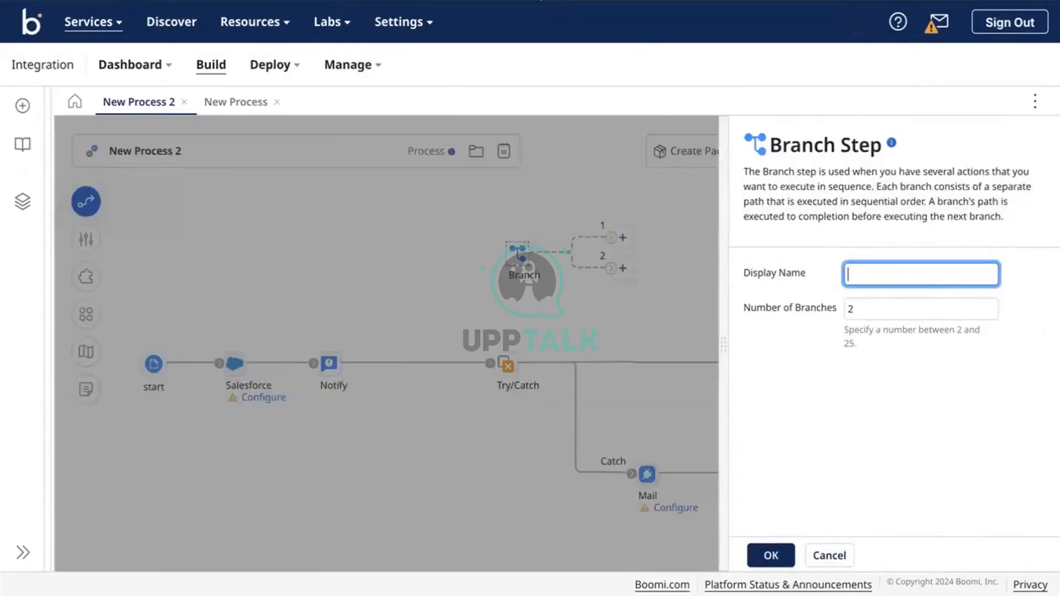
{"action": "left_click", "coordinate": [819, 235]}
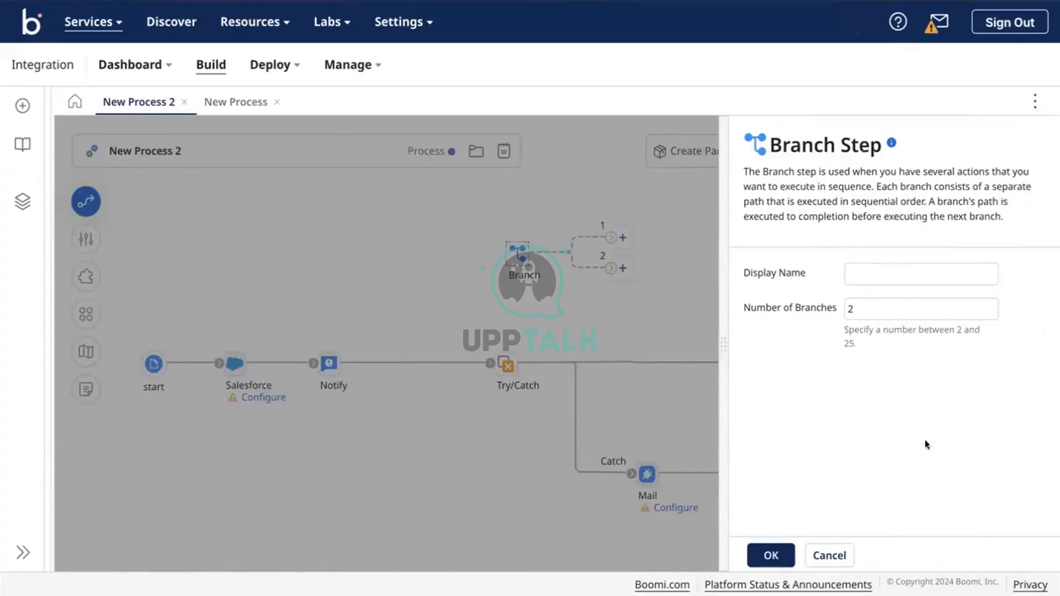
{"action": "left_click", "coordinate": [767, 558]}
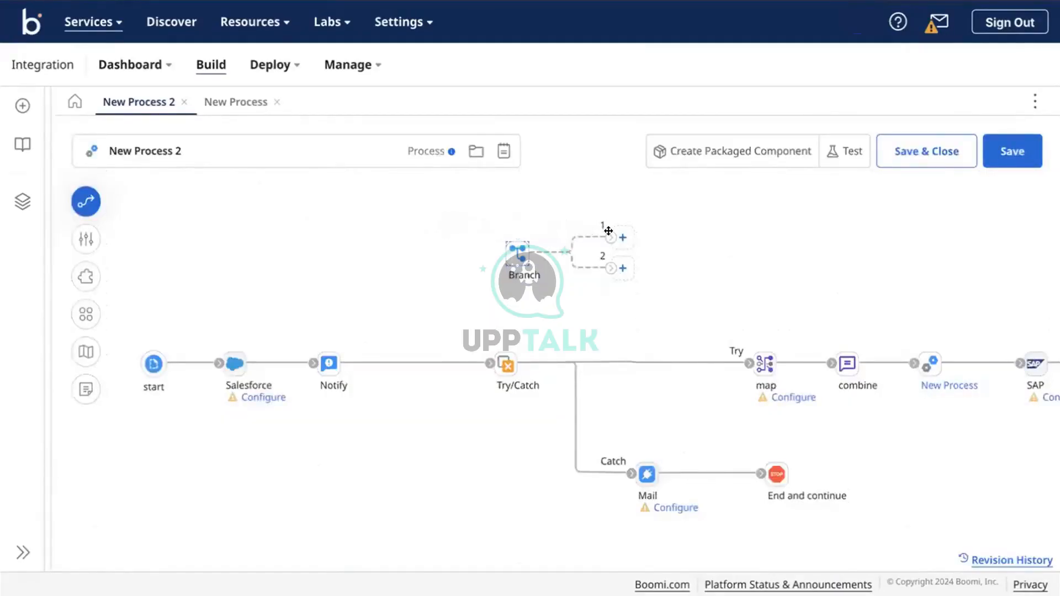
{"action": "left_click", "coordinate": [518, 251]}
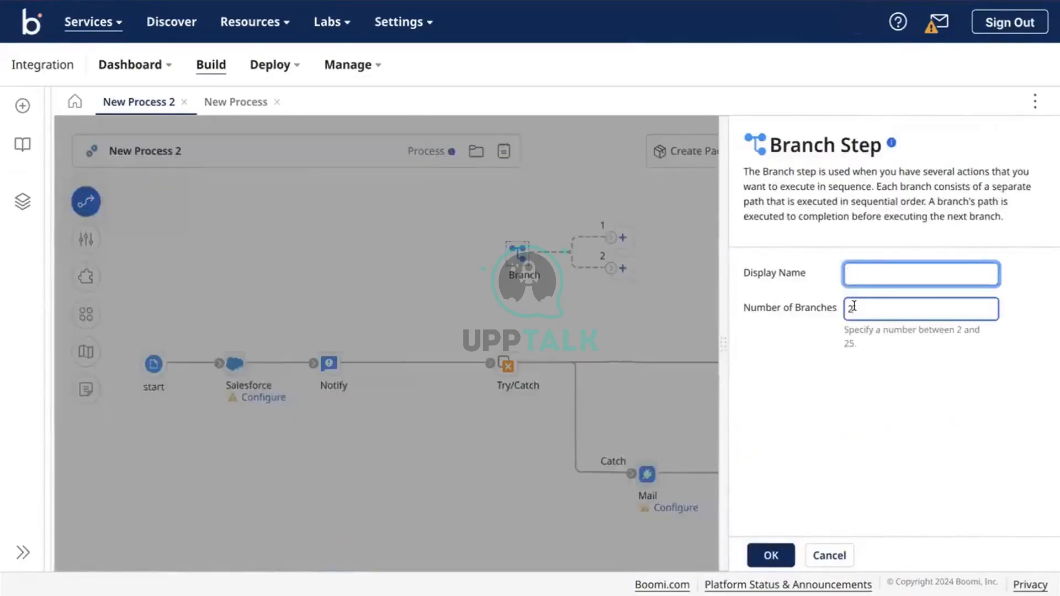
{"action": "left_click", "coordinate": [853, 306]}
{"action": "key", "text": "BackSpace"}
{"action": "type", "text": "3"}
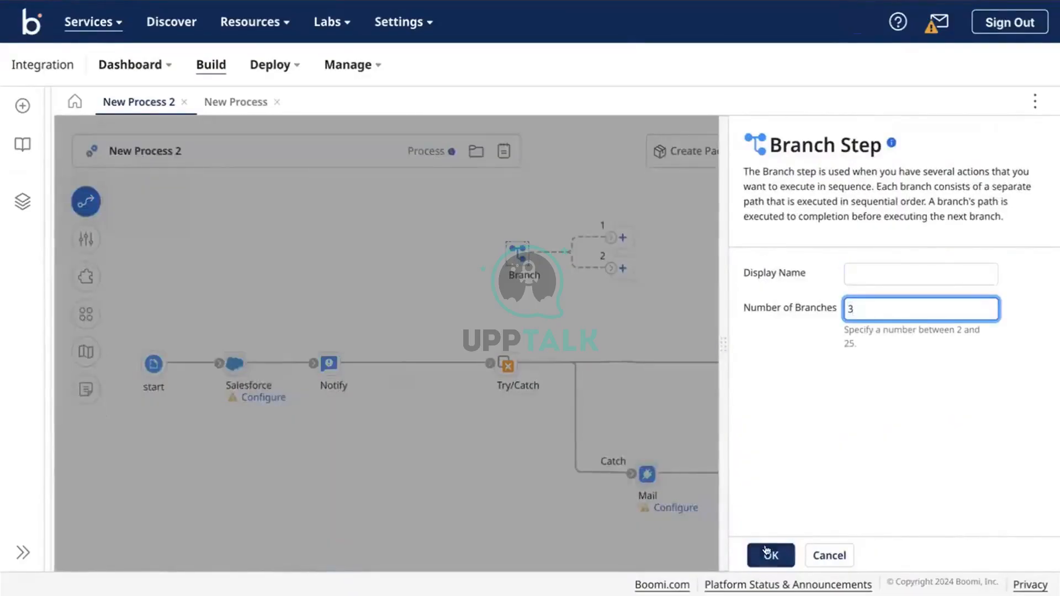
{"action": "left_click", "coordinate": [769, 554]}
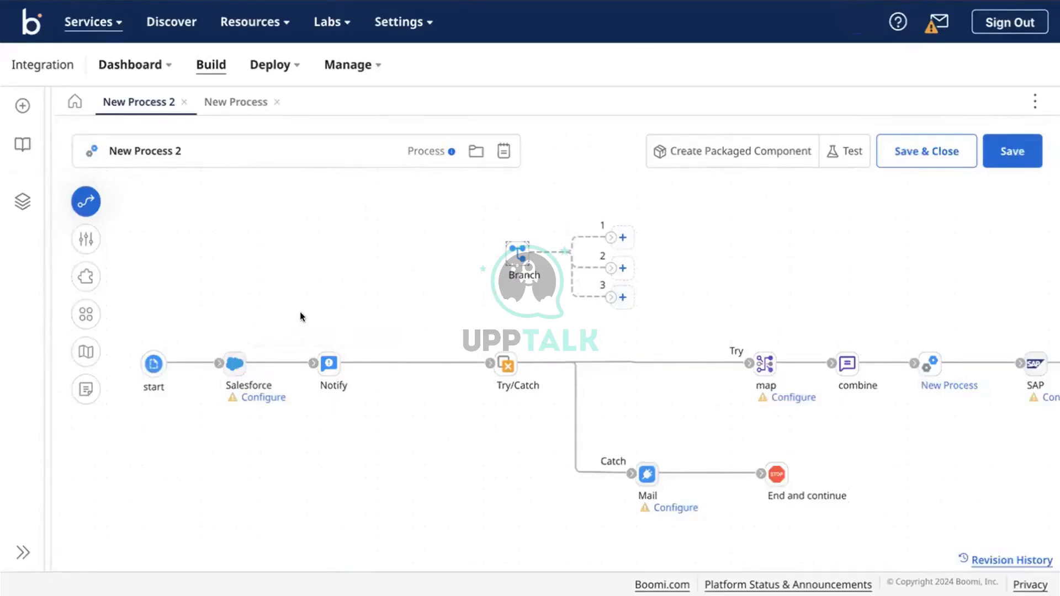
{"action": "mouse_move", "coordinate": [214, 335]}
{"action": "mouse_move", "coordinate": [549, 314]}
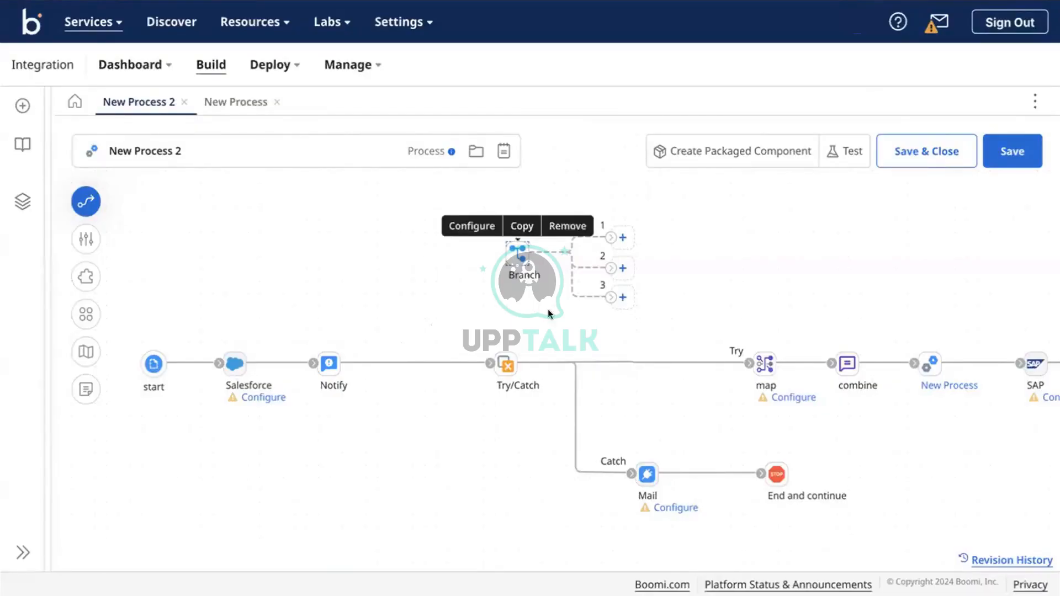
{"action": "scroll", "coordinate": [550, 313], "scroll_direction": "right", "scroll_amount": 5}
{"action": "scroll", "coordinate": [549, 314], "scroll_direction": "left", "scroll_amount": 5}
{"action": "scroll", "coordinate": [549, 313], "scroll_direction": "right", "scroll_amount": 1}
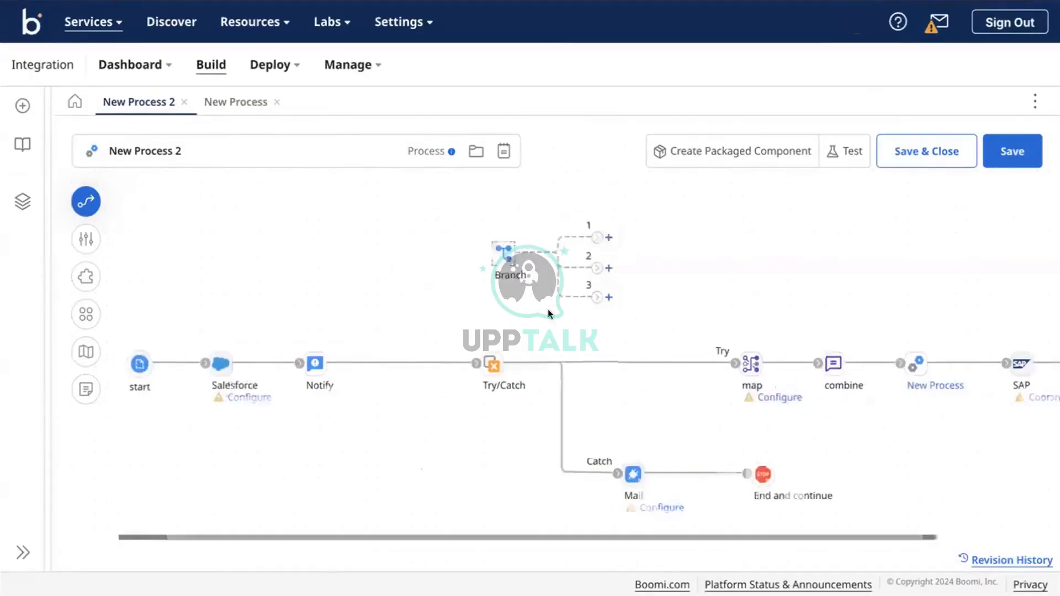
{"action": "scroll", "coordinate": [550, 313], "scroll_direction": "left", "scroll_amount": 1}
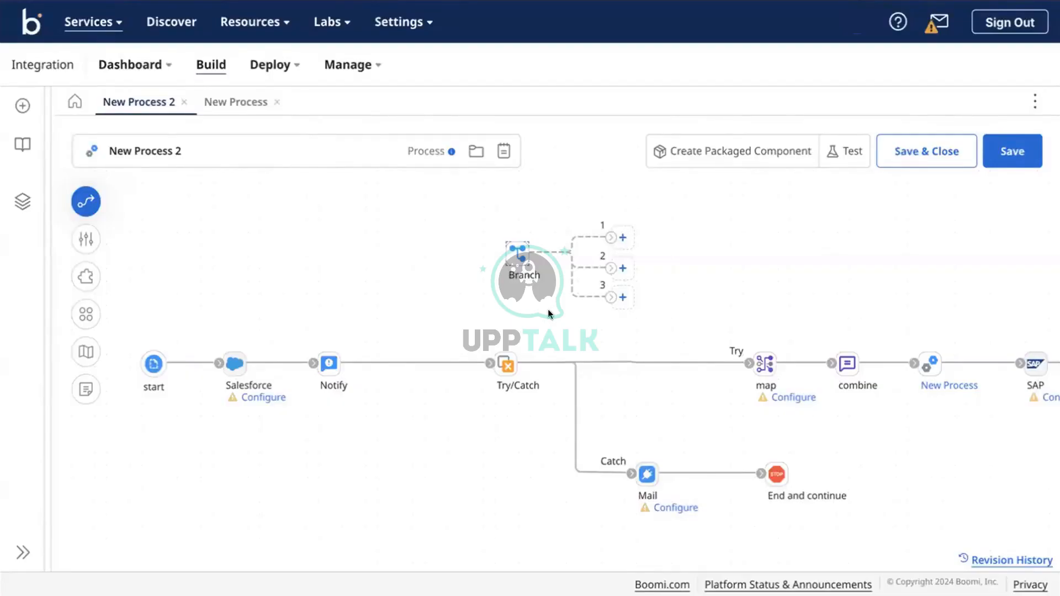
{"action": "left_click", "coordinate": [326, 365]}
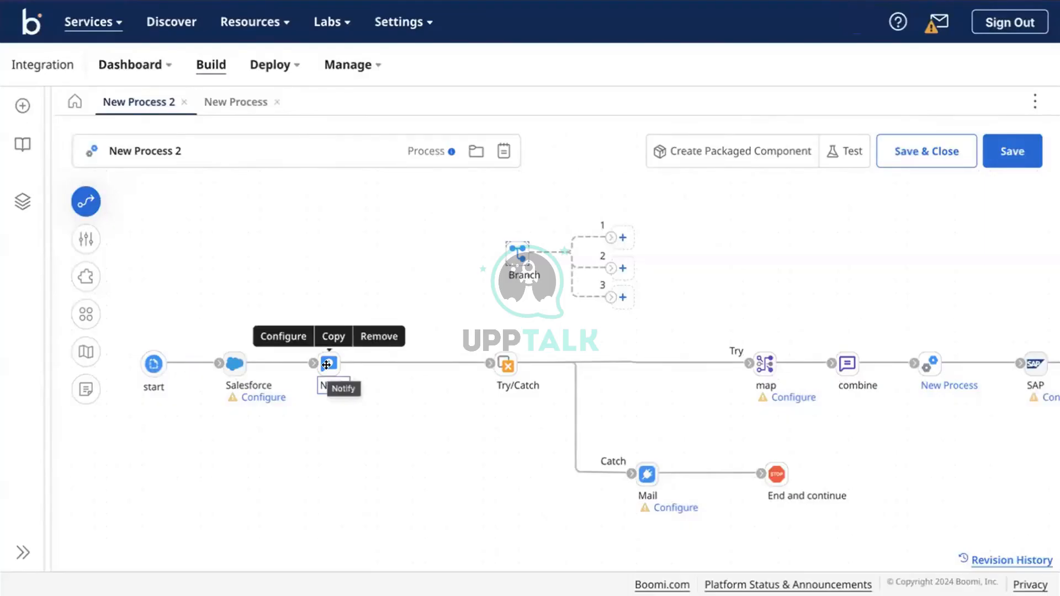
{"action": "double_click", "coordinate": [326, 364]}
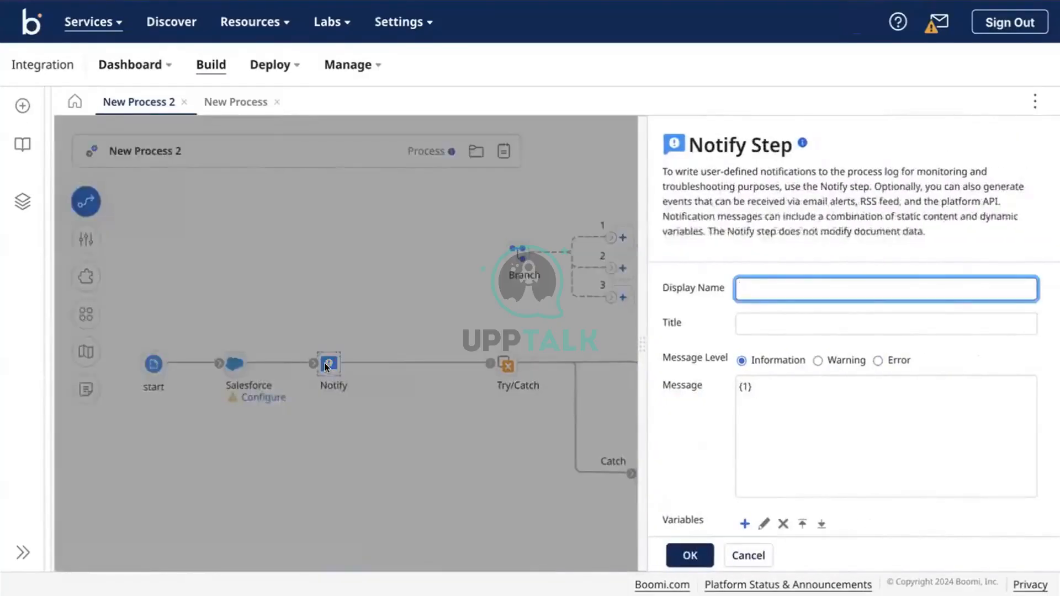
{"action": "left_click", "coordinate": [327, 365]}
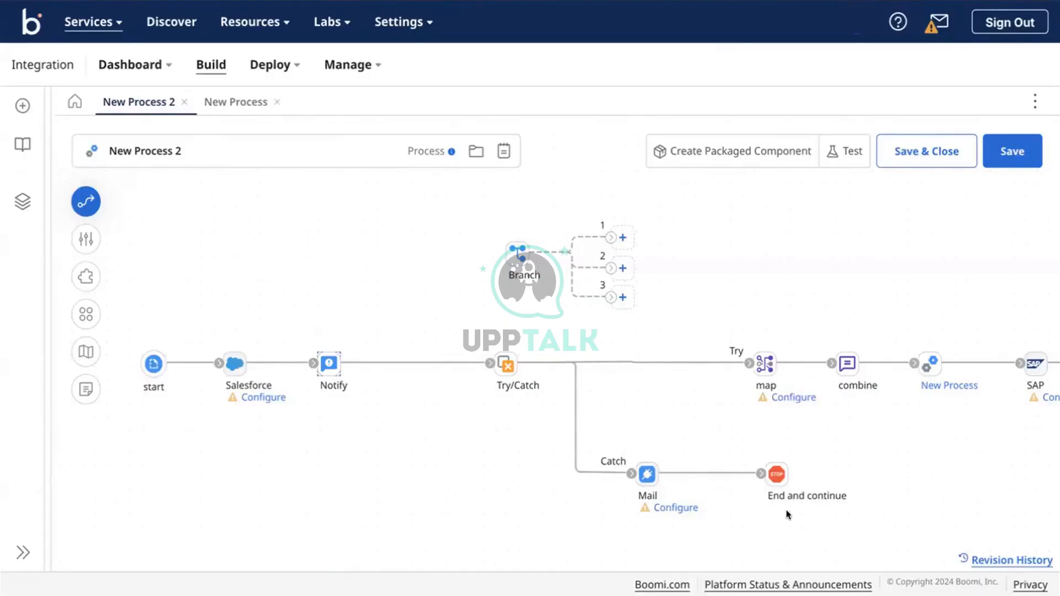
Scroll the canvas and select, then deselect, the Try/Catch step.
{"action": "scroll", "coordinate": [607, 403], "scroll_direction": "right", "scroll_amount": 3}
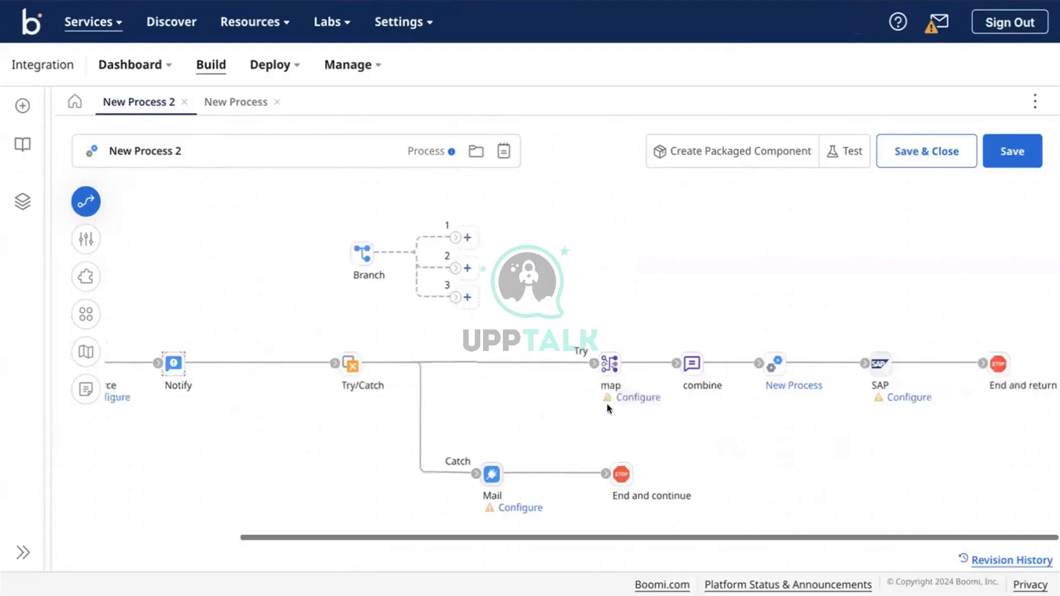
{"action": "scroll", "coordinate": [607, 403], "scroll_direction": "left", "scroll_amount": 3}
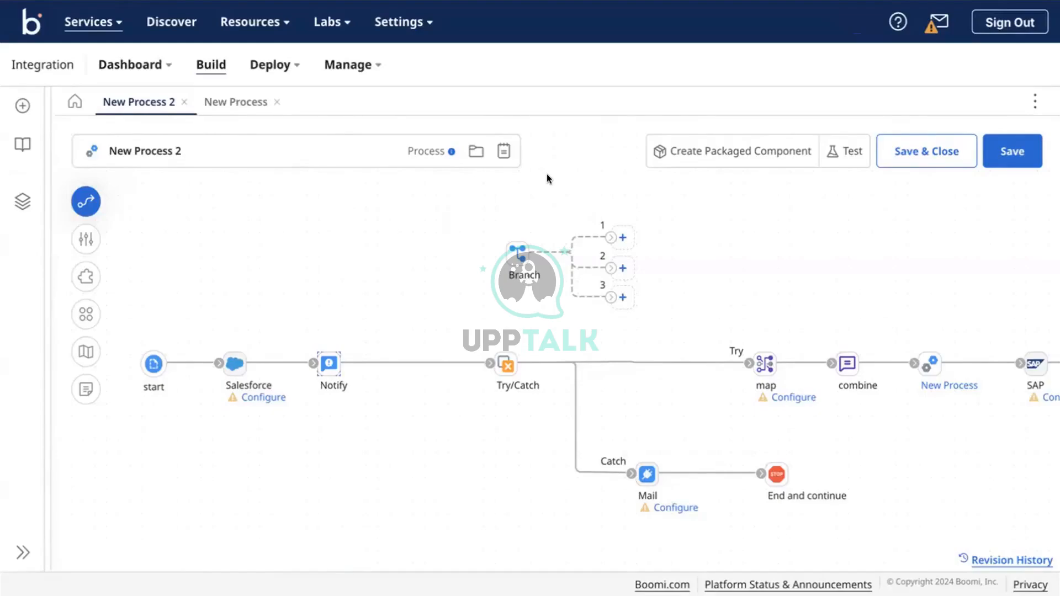
{"action": "left_click", "coordinate": [515, 385]}
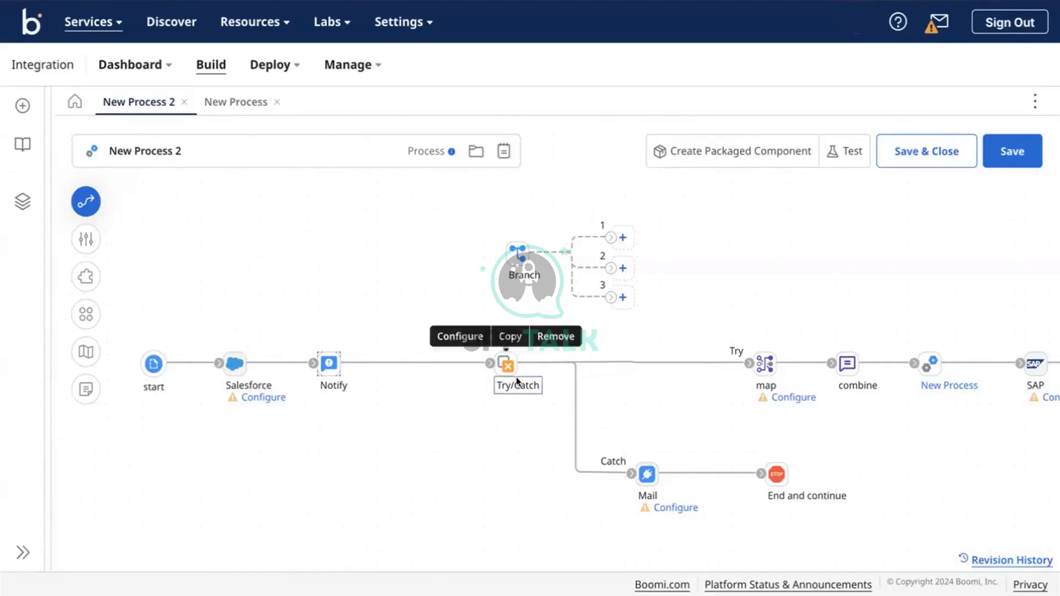
{"action": "scroll", "coordinate": [517, 381], "scroll_direction": "right", "scroll_amount": 5}
{"action": "left_click", "coordinate": [517, 381]}
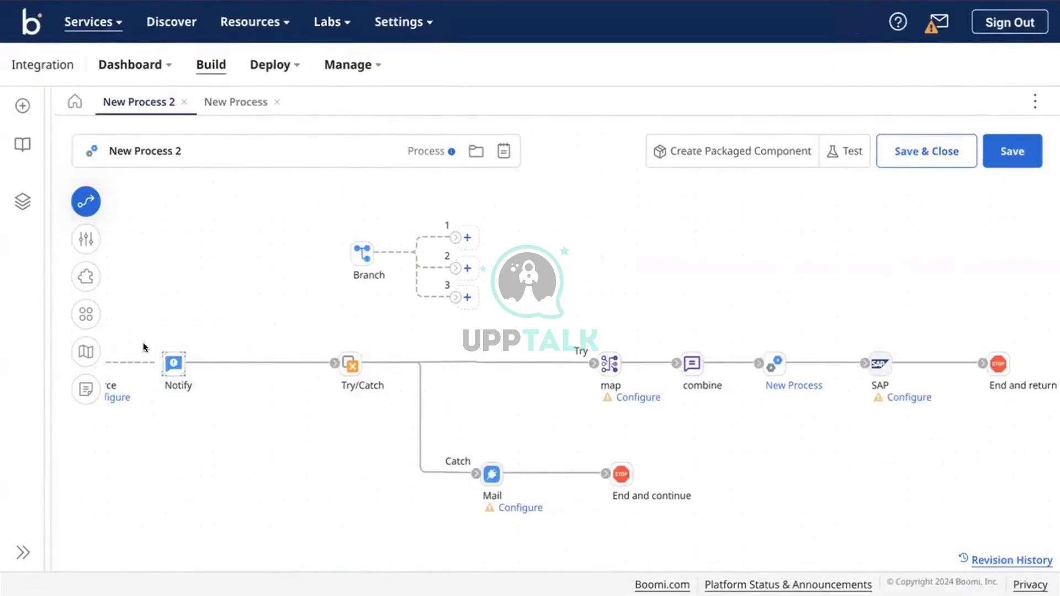
Detach Notify, move it beside Branch, and link Salesforce straight to Try/Catch.
{"action": "left_click_drag", "start_coordinate": [144, 343], "coordinate": [145, 347]}
{"action": "left_click_drag", "start_coordinate": [313, 347], "coordinate": [312, 344]}
{"action": "mouse_move", "coordinate": [173, 364]}
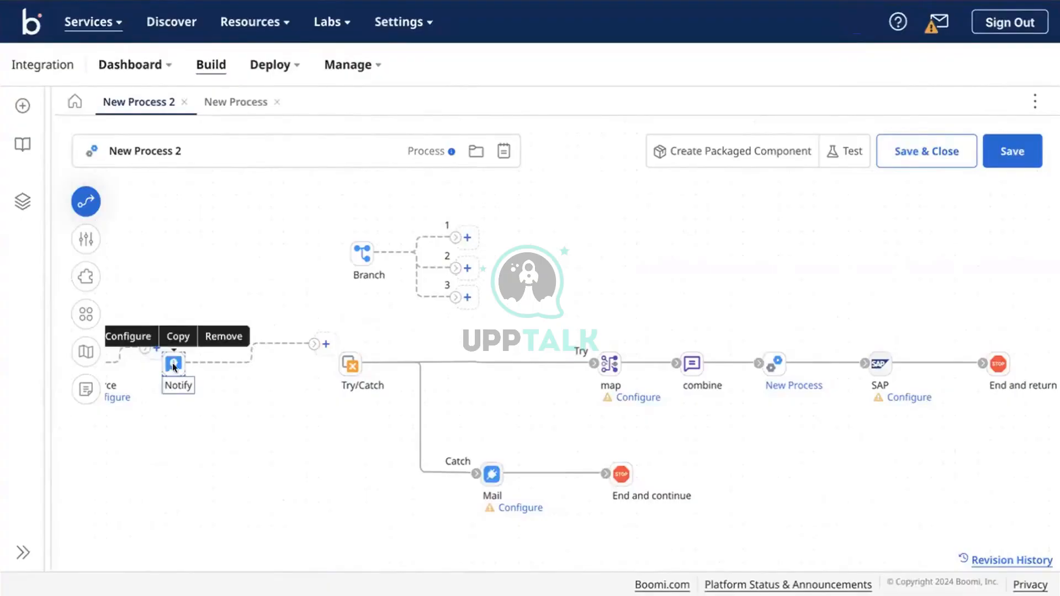
{"action": "left_click_drag", "start_coordinate": [173, 364], "coordinate": [562, 302]}
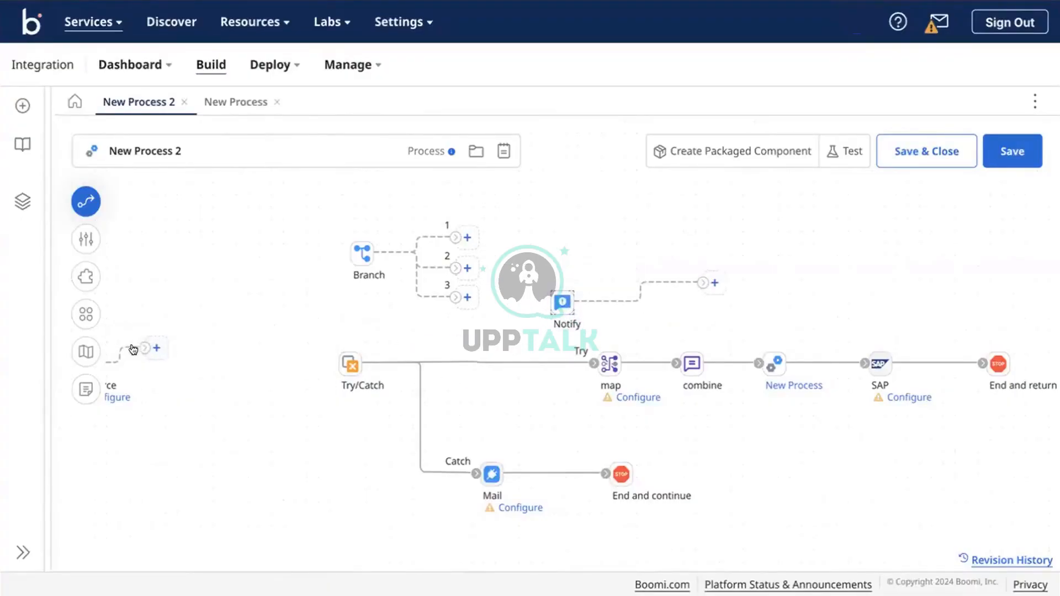
{"action": "left_click_drag", "start_coordinate": [133, 350], "coordinate": [349, 363]}
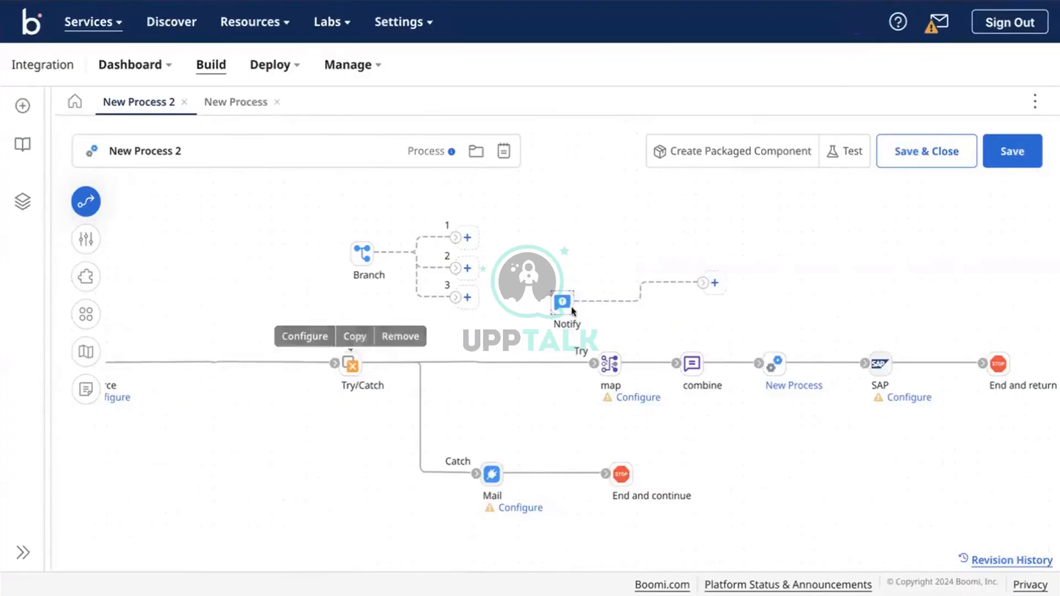
Add an Exception step from the step palette onto the canvas.
{"action": "left_click", "coordinate": [83, 198]}
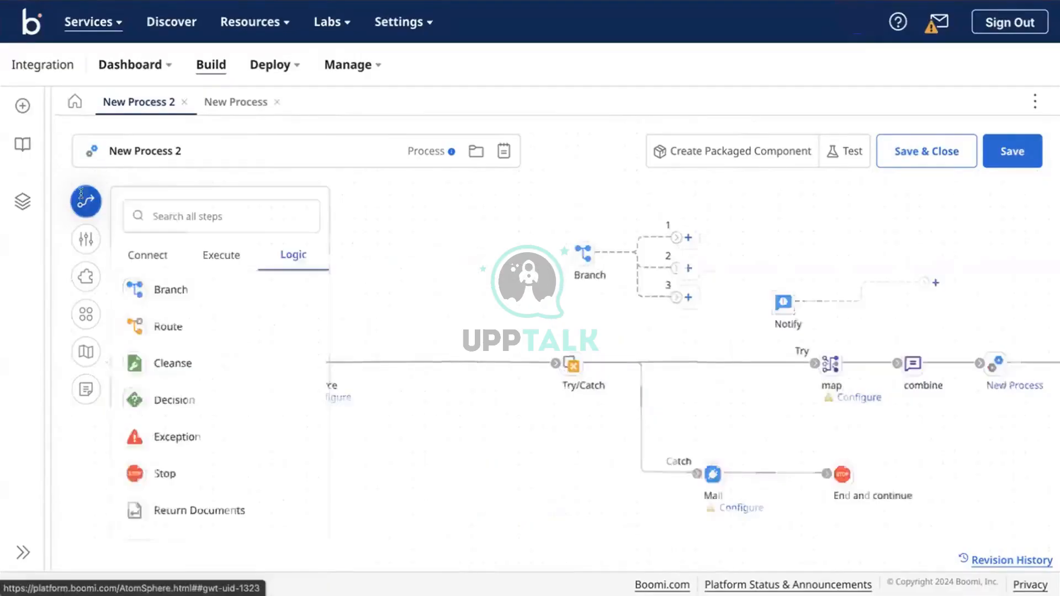
{"action": "left_click_drag", "start_coordinate": [178, 434], "coordinate": [784, 401]}
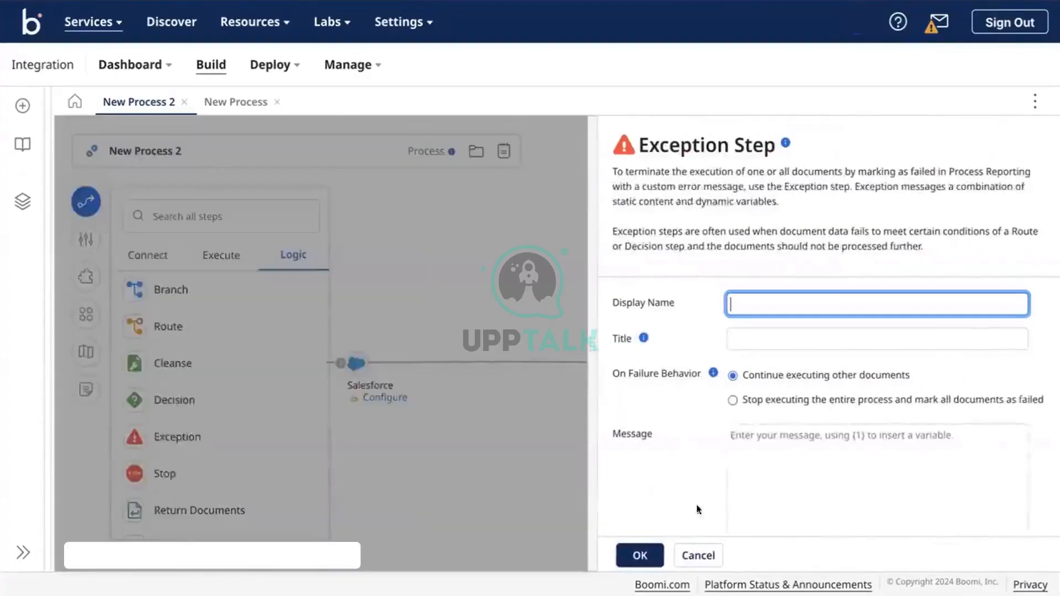
{"action": "left_click", "coordinate": [641, 555]}
{"action": "left_click", "coordinate": [86, 201]}
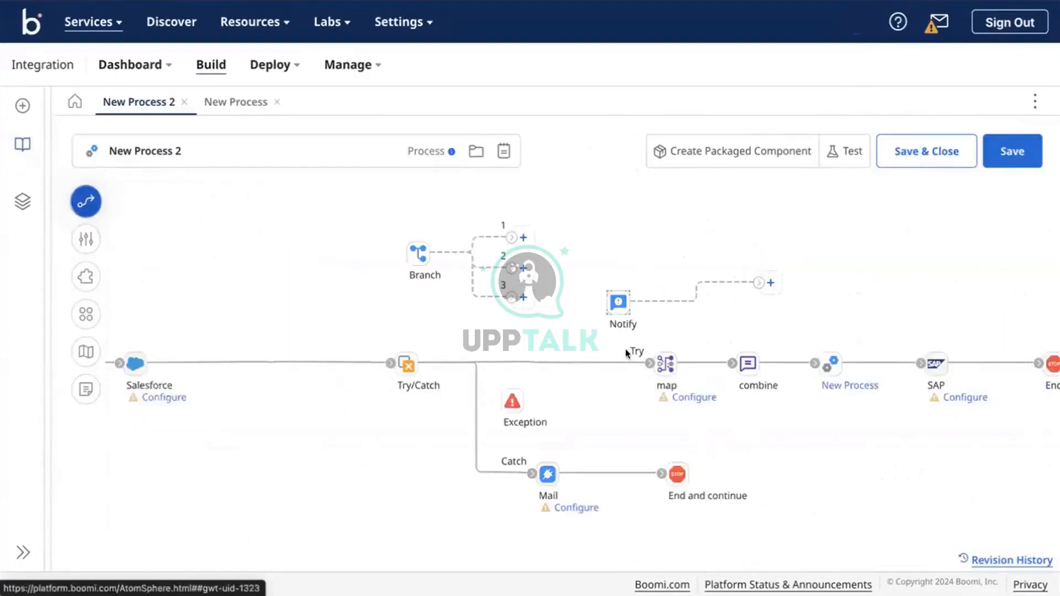
{"action": "mouse_move", "coordinate": [967, 379]}
{"action": "scroll", "coordinate": [967, 380], "scroll_direction": "right", "scroll_amount": 2}
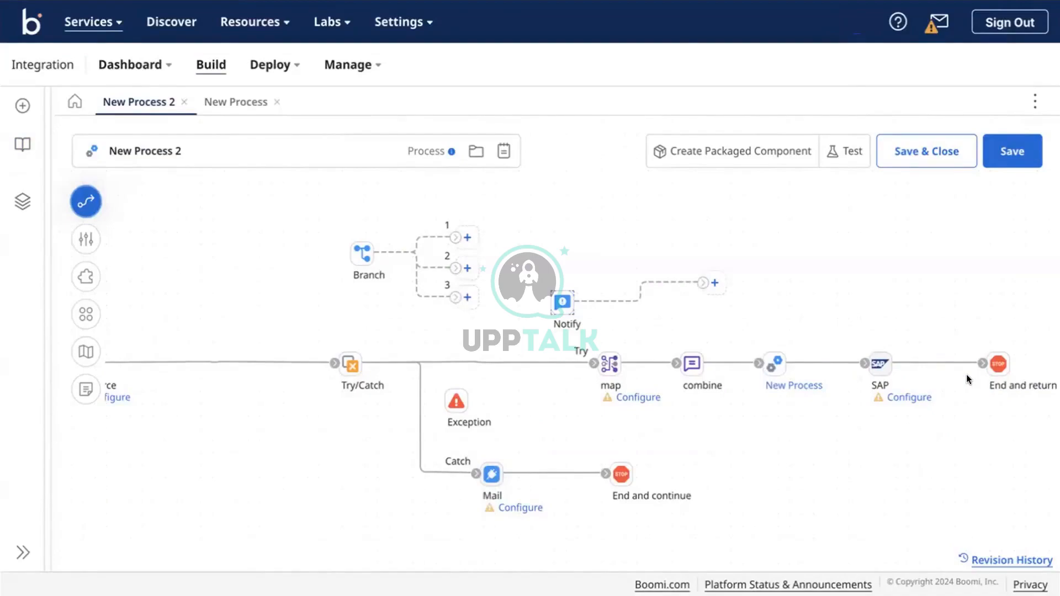
Remove End and return and place the Exception step after SAP on the Try path.
{"action": "left_click", "coordinate": [945, 336]}
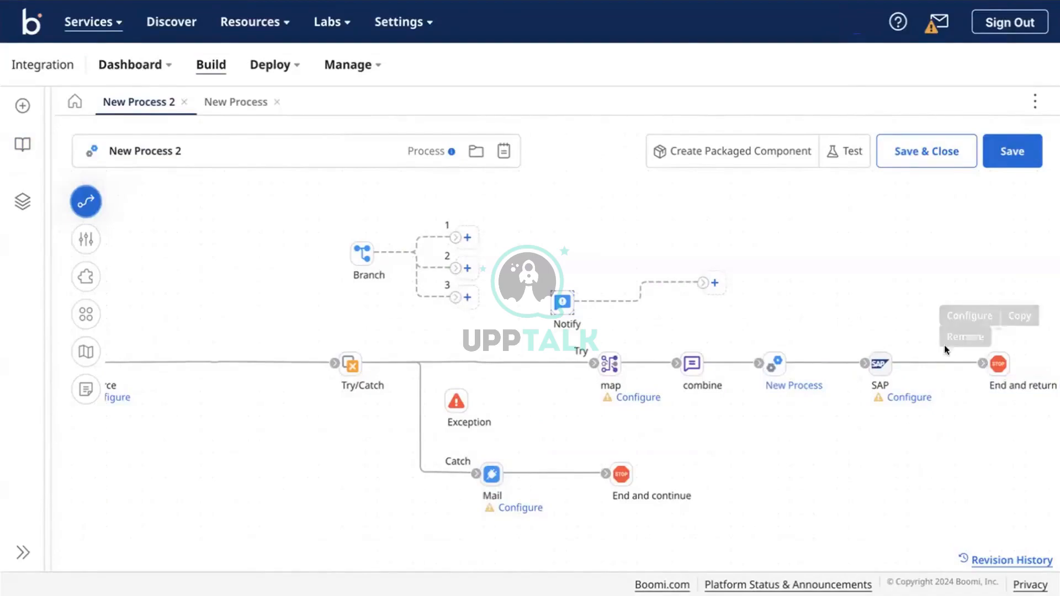
{"action": "mouse_move", "coordinate": [986, 363]}
{"action": "left_click", "coordinate": [967, 336]}
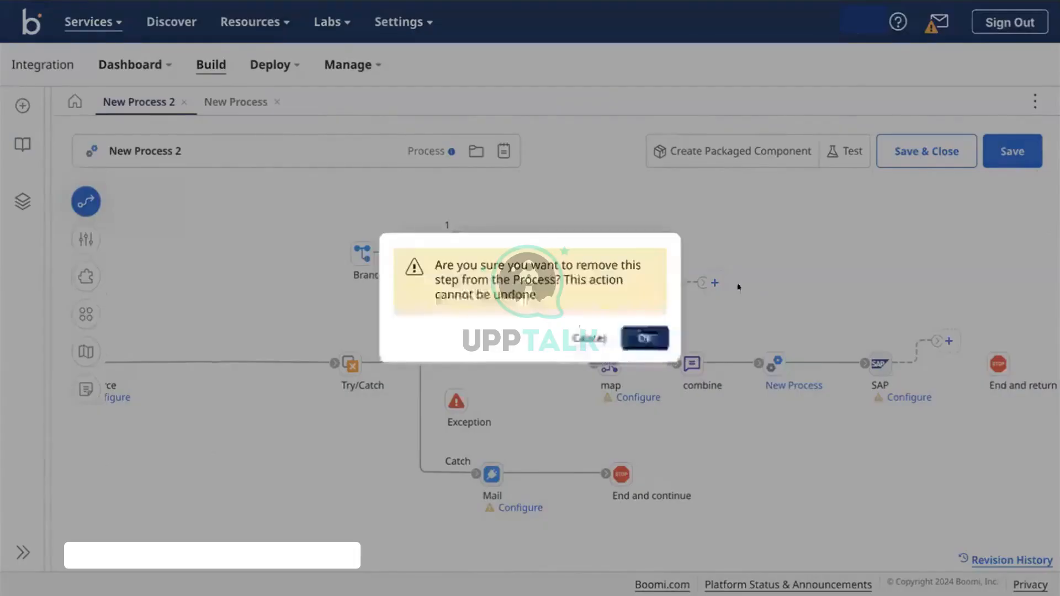
{"action": "left_click", "coordinate": [651, 336]}
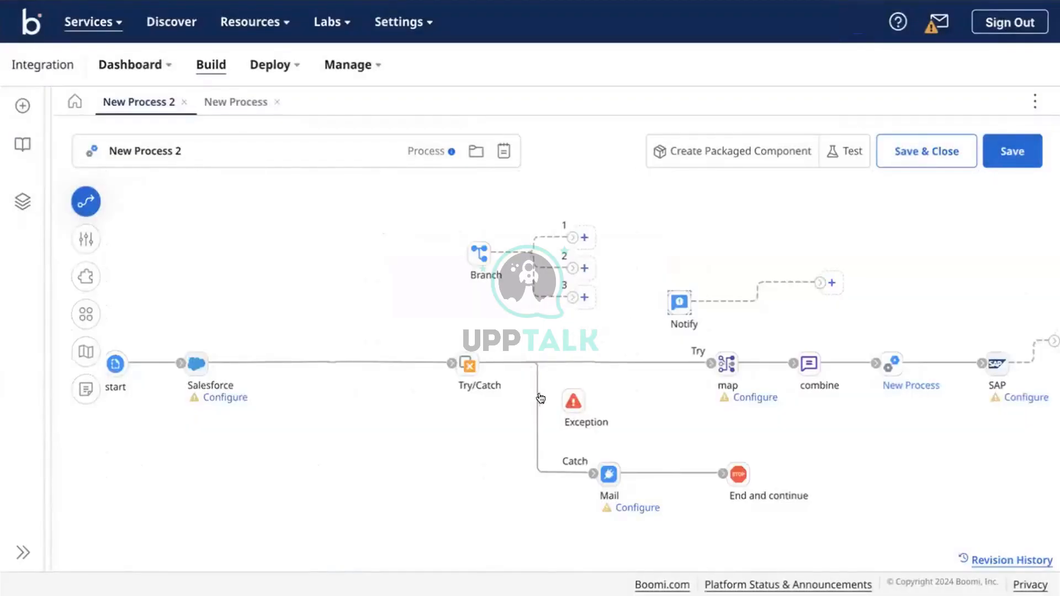
{"action": "mouse_move", "coordinate": [563, 402]}
{"action": "left_click_drag", "start_coordinate": [563, 402], "coordinate": [1021, 352]}
{"action": "mouse_move", "coordinate": [789, 363]}
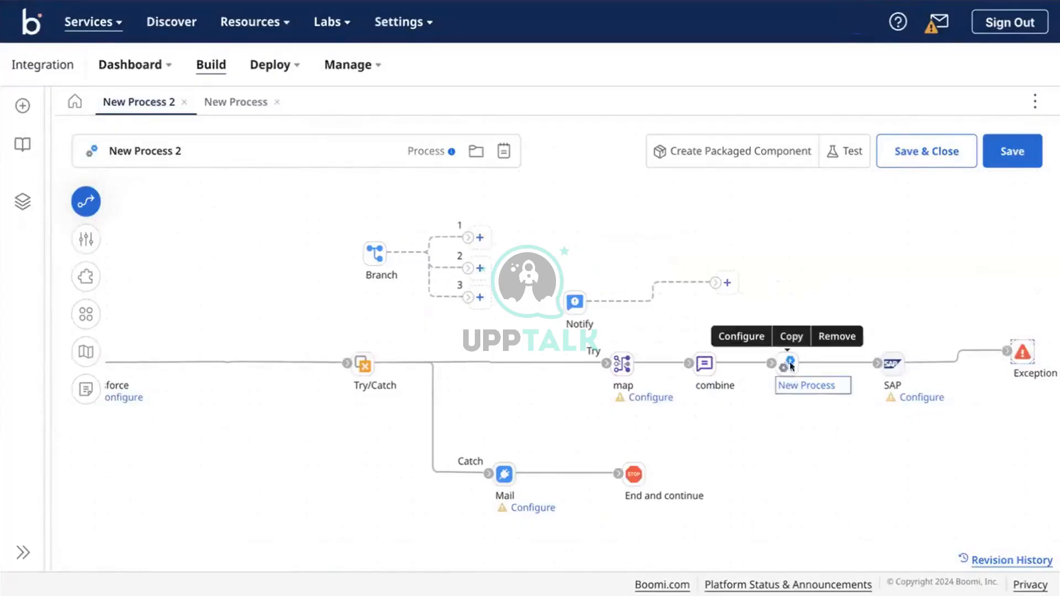
{"action": "left_click", "coordinate": [828, 338]}
{"action": "left_click", "coordinate": [644, 338]}
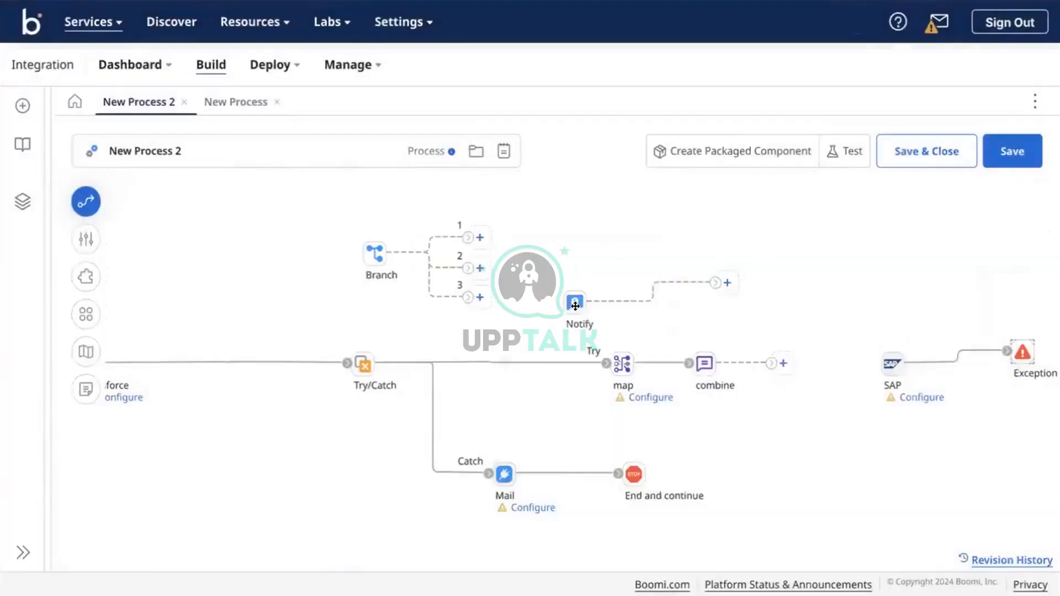
{"action": "left_click_drag", "start_coordinate": [832, 374], "coordinate": [811, 363]}
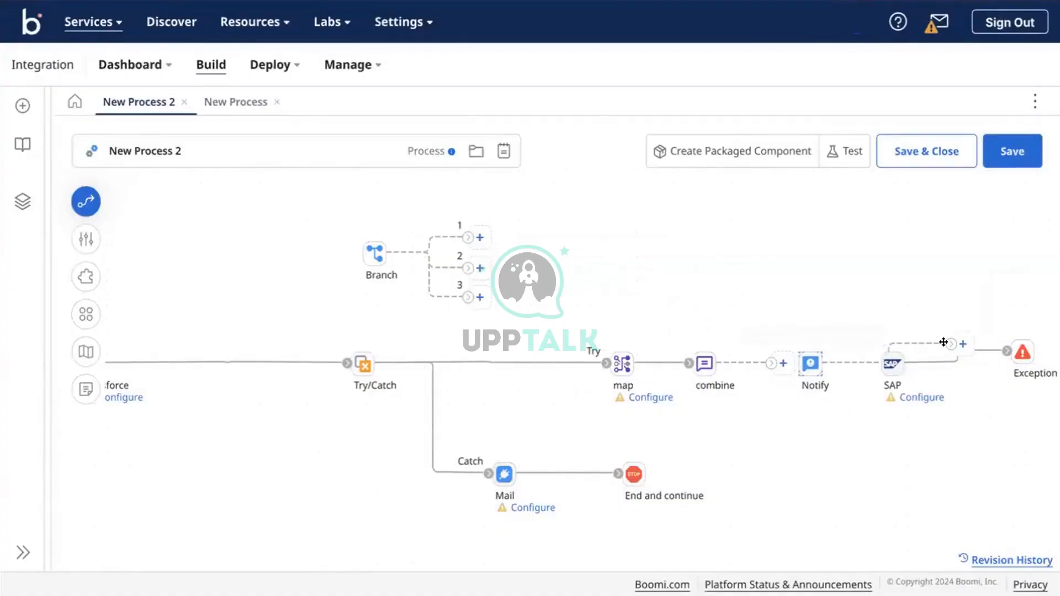
{"action": "left_click_drag", "start_coordinate": [892, 366], "coordinate": [890, 366]}
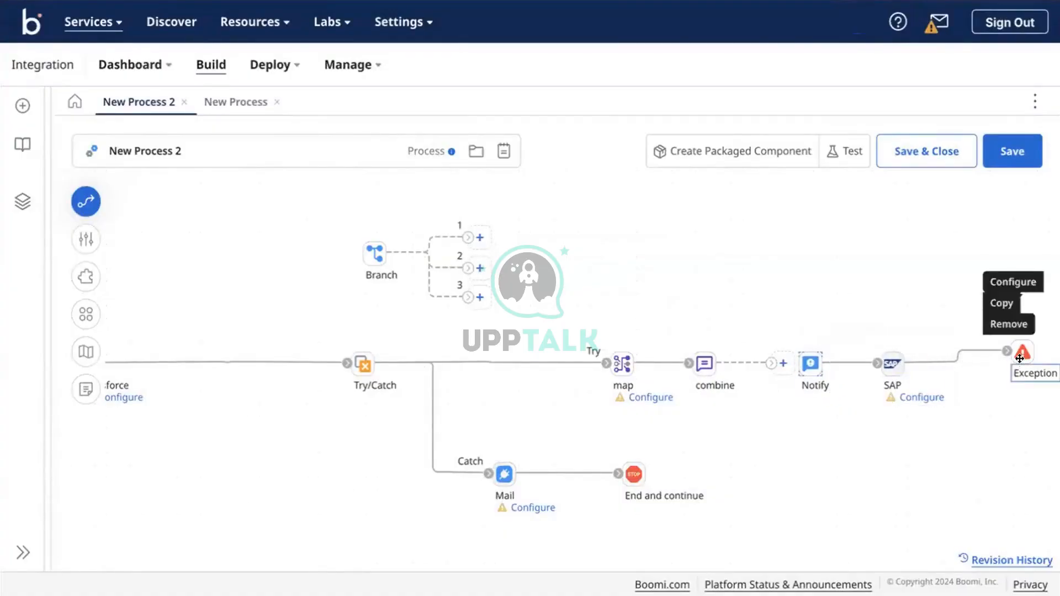
{"action": "left_click_drag", "start_coordinate": [1020, 363], "coordinate": [1021, 370]}
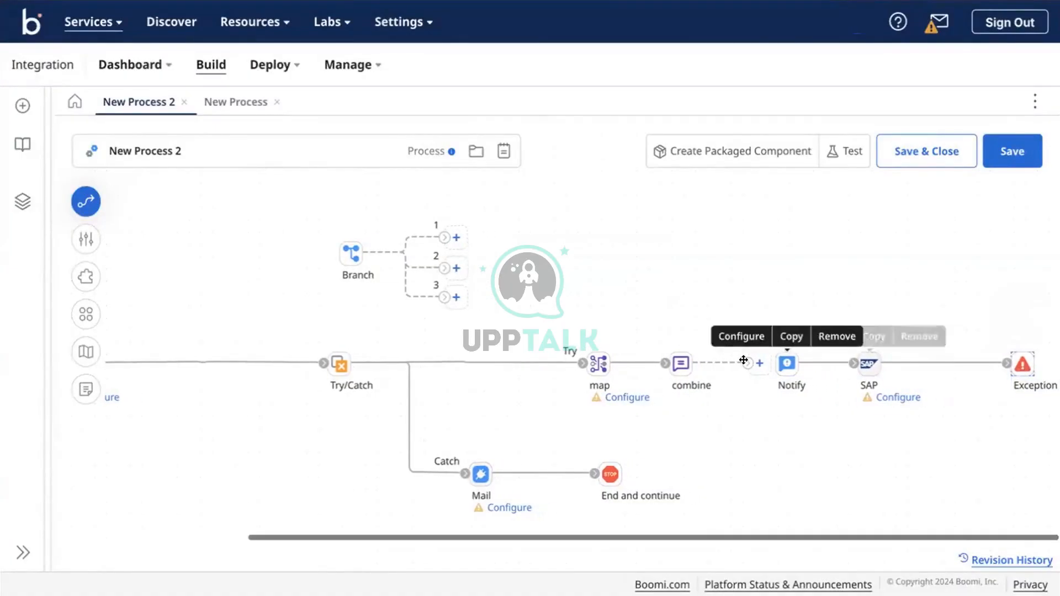
{"action": "left_click_drag", "start_coordinate": [782, 366], "coordinate": [784, 366]}
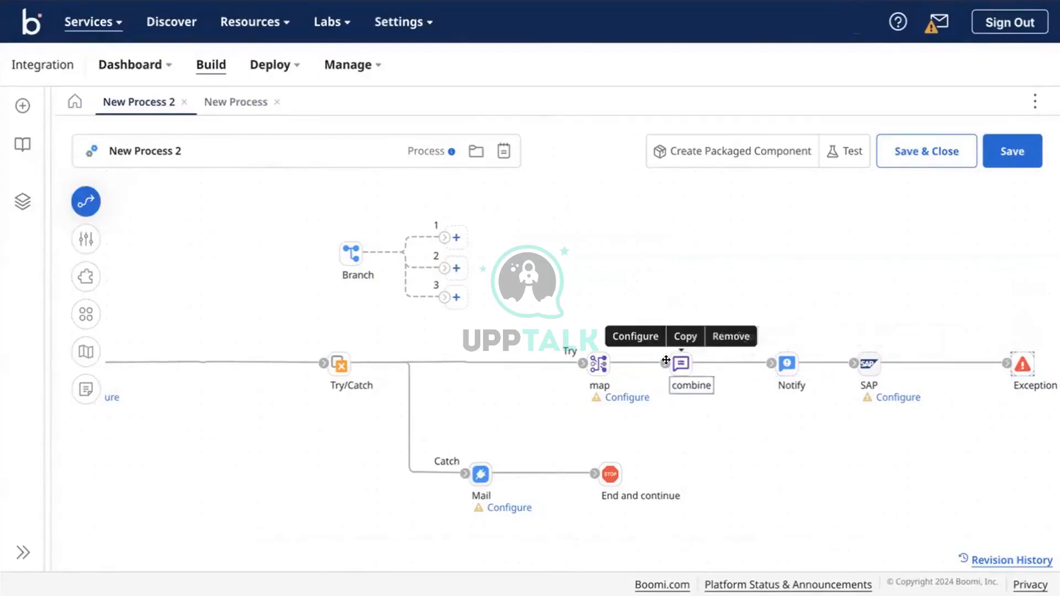
{"action": "left_click_drag", "start_coordinate": [665, 362], "coordinate": [679, 366]}
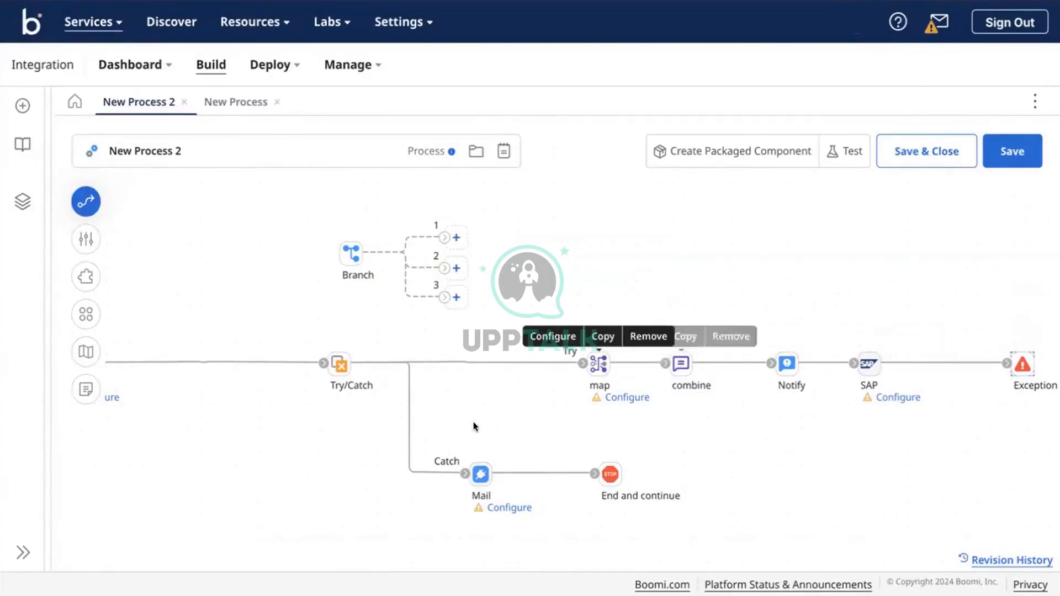
{"action": "scroll", "coordinate": [350, 365], "scroll_direction": "left", "scroll_amount": 5}
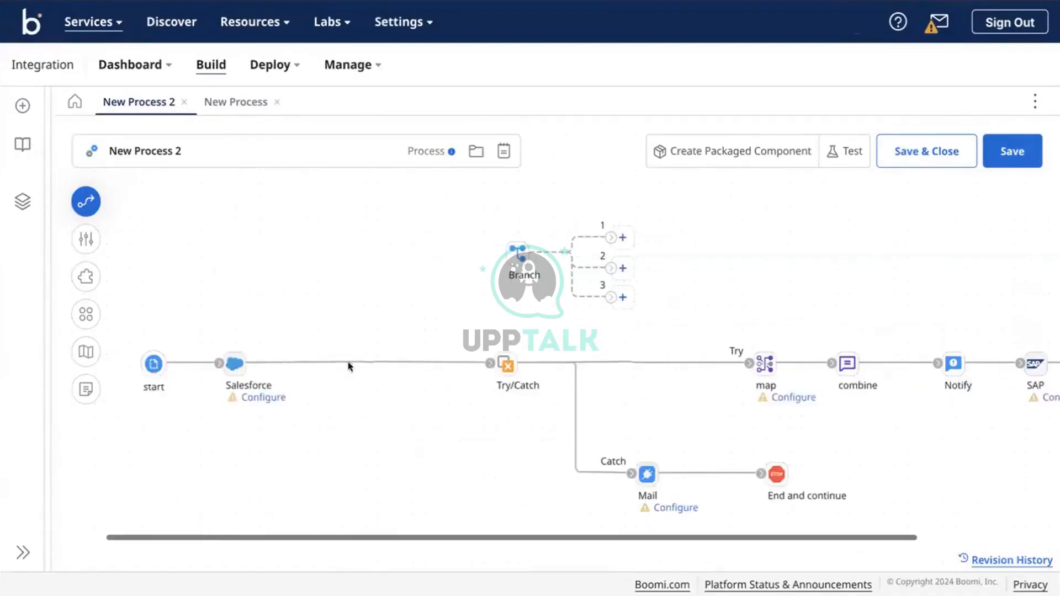
{"action": "scroll", "coordinate": [396, 435], "scroll_direction": "right", "scroll_amount": 5}
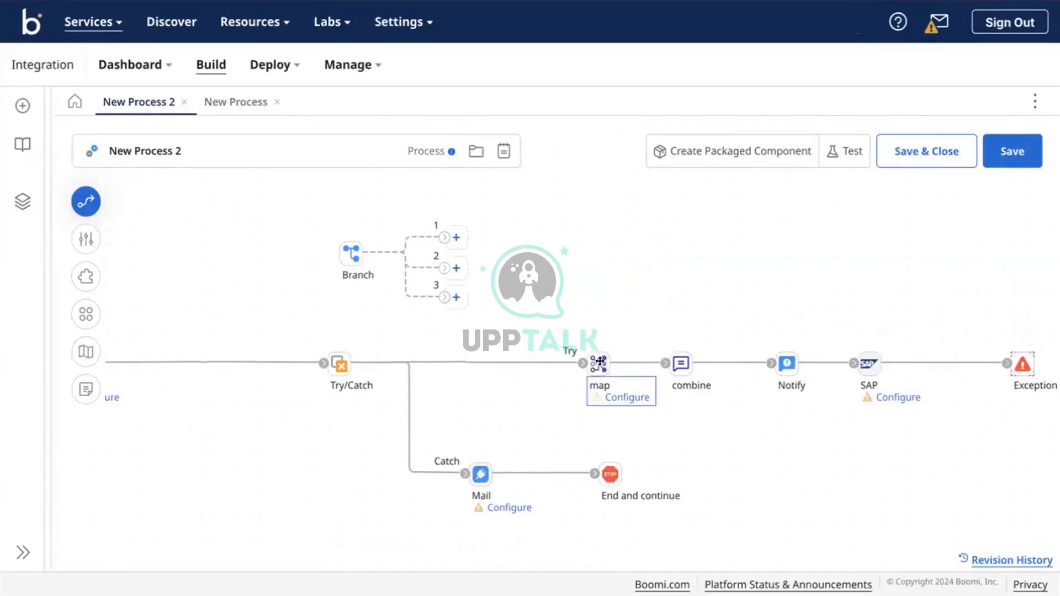
{"action": "mouse_move", "coordinate": [667, 353]}
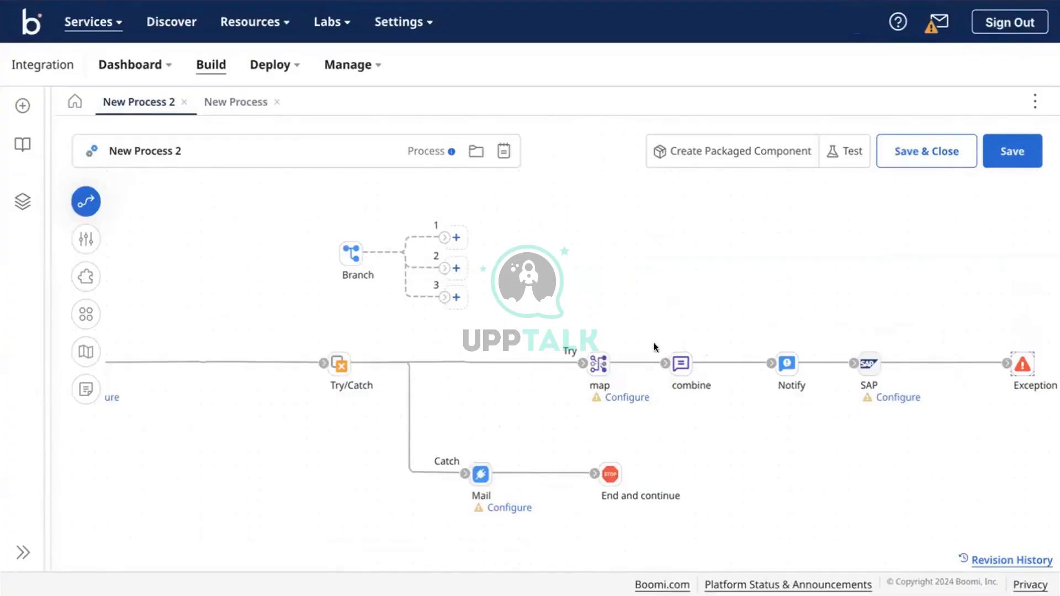
{"action": "double_click", "coordinate": [788, 364]}
{"action": "left_click", "coordinate": [594, 338]}
{"action": "left_click", "coordinate": [716, 338]}
{"action": "left_click", "coordinate": [644, 338]}
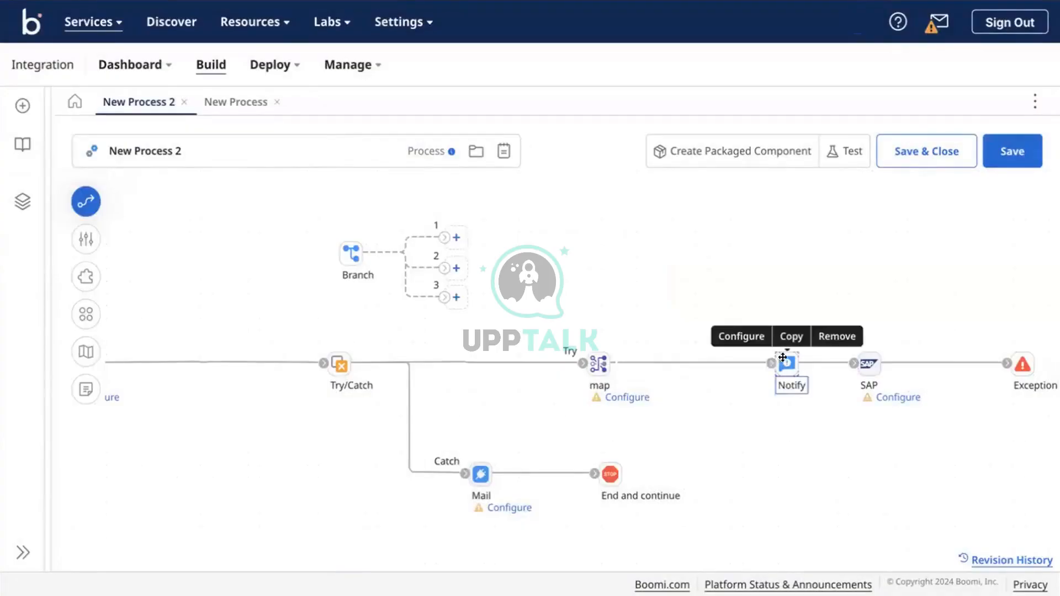
{"action": "mouse_move", "coordinate": [788, 363]}
{"action": "left_click_drag", "start_coordinate": [787, 363], "coordinate": [728, 363]}
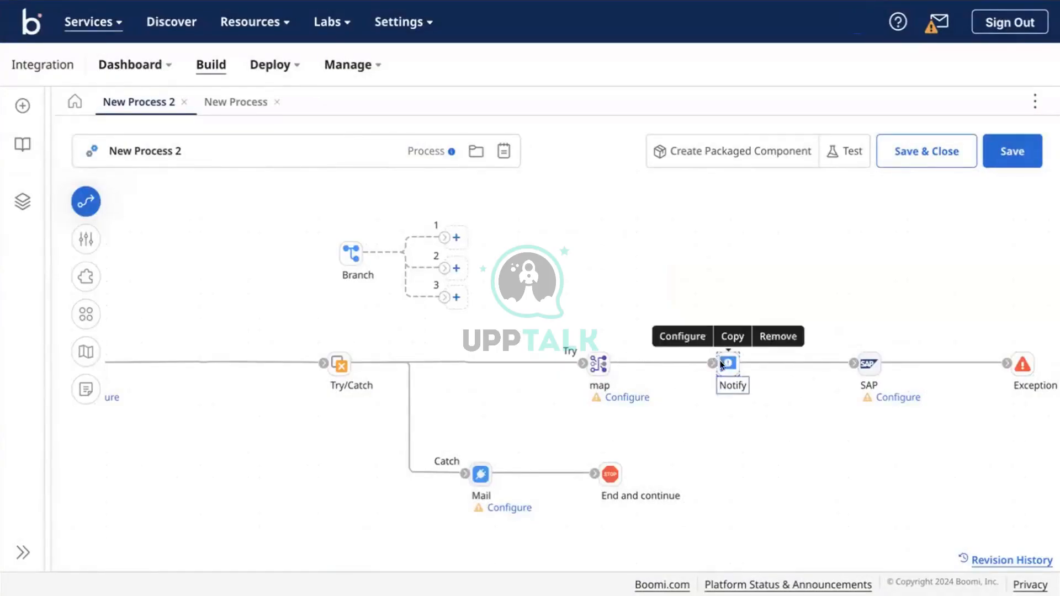
{"action": "left_click", "coordinate": [723, 358]}
{"action": "left_click", "coordinate": [590, 302]}
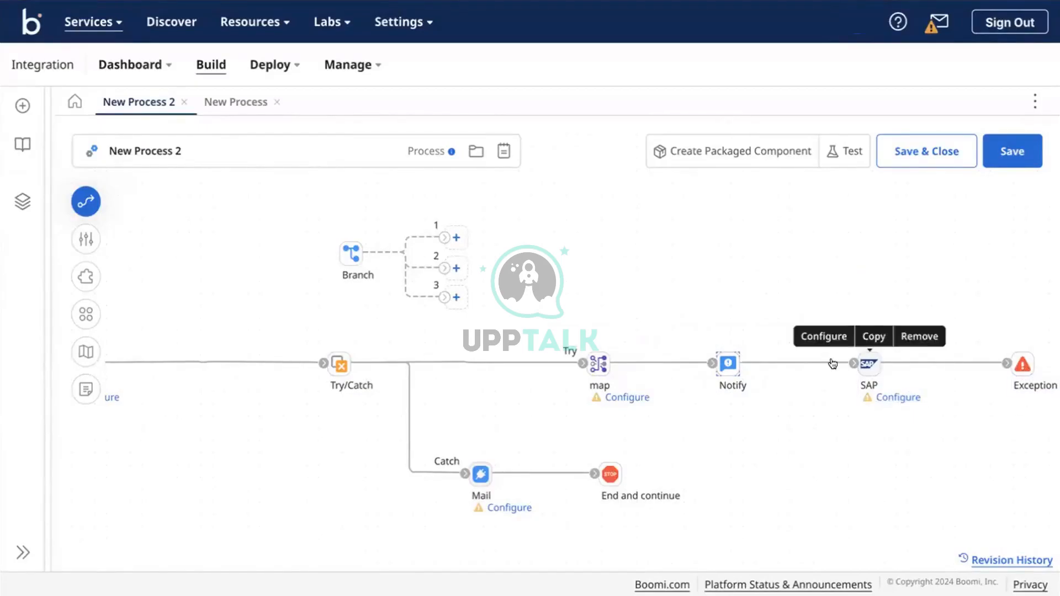
{"action": "left_click", "coordinate": [1013, 293]}
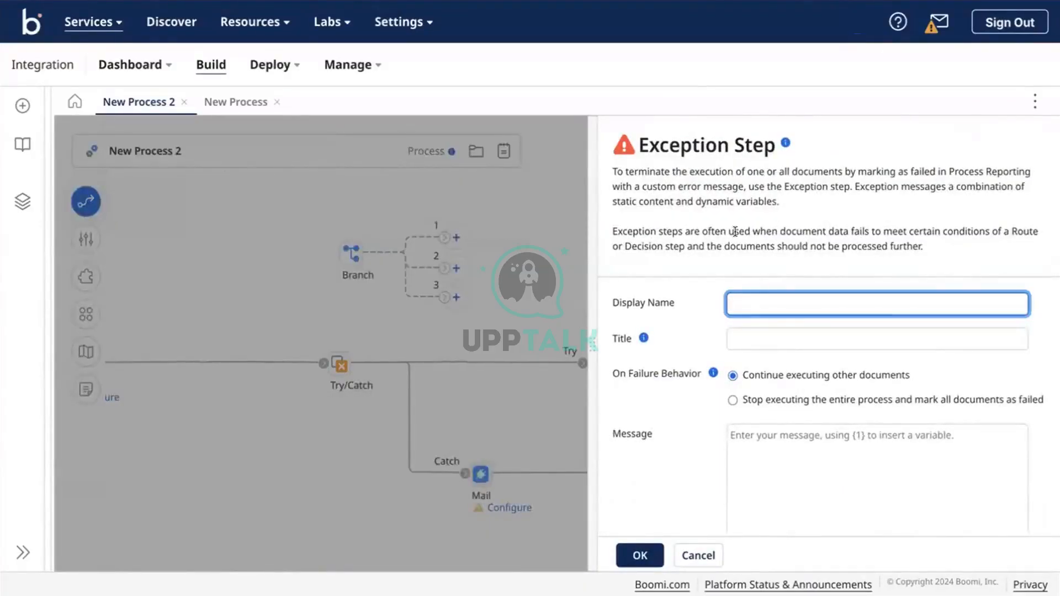
Add a Current Data variable, set the Exception message to {1}, and confirm.
{"action": "scroll", "coordinate": [697, 208], "scroll_direction": "down", "scroll_amount": 3}
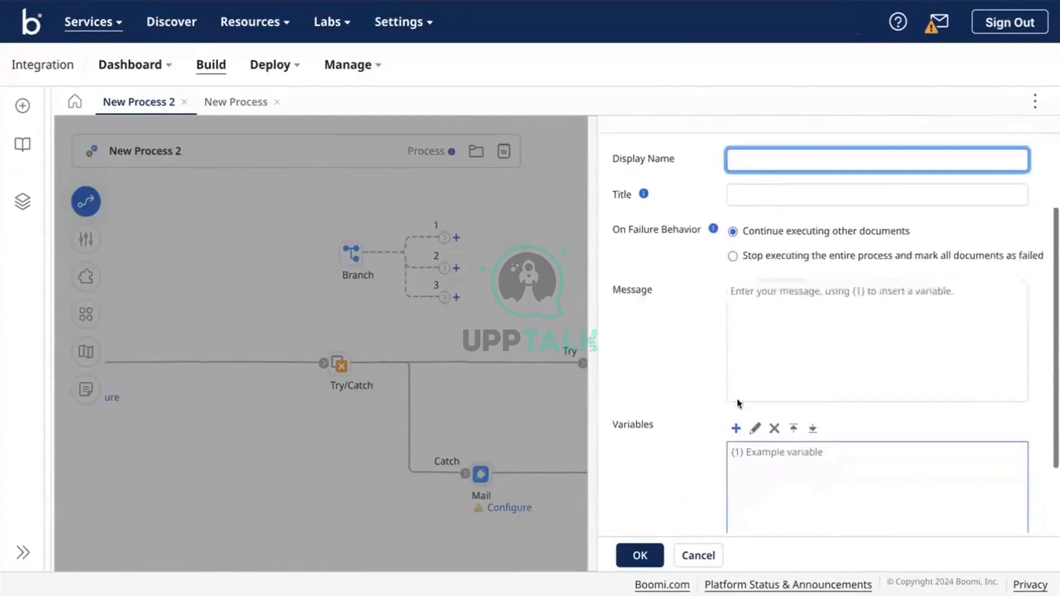
{"action": "left_click", "coordinate": [736, 425]}
{"action": "left_click", "coordinate": [542, 108]}
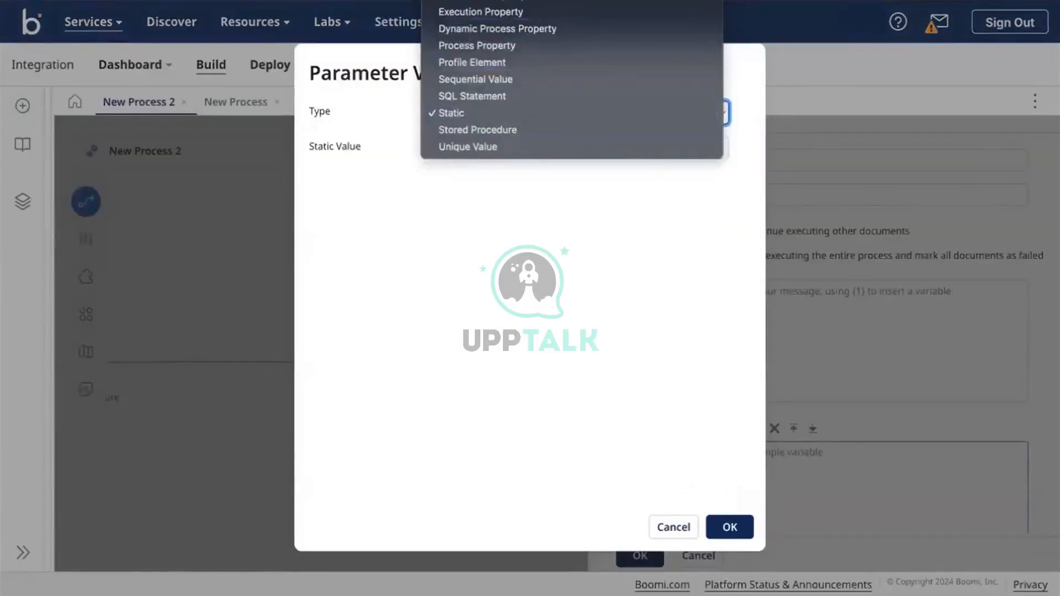
{"action": "left_click", "coordinate": [469, 1]}
{"action": "left_click", "coordinate": [735, 525]}
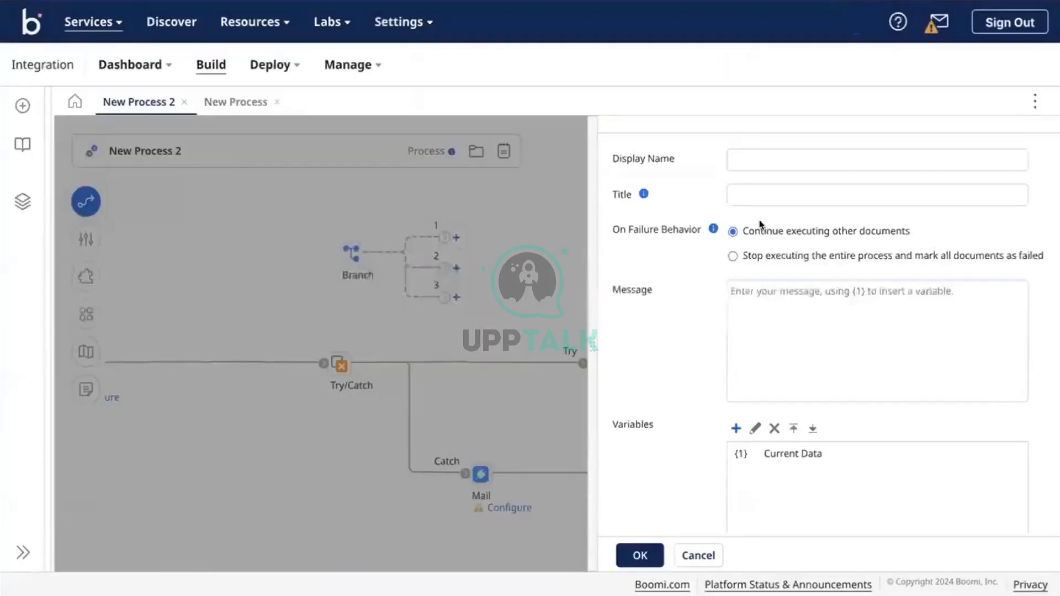
{"action": "left_click", "coordinate": [838, 312]}
{"action": "type", "text": "{1}"}
{"action": "left_click", "coordinate": [640, 556]}
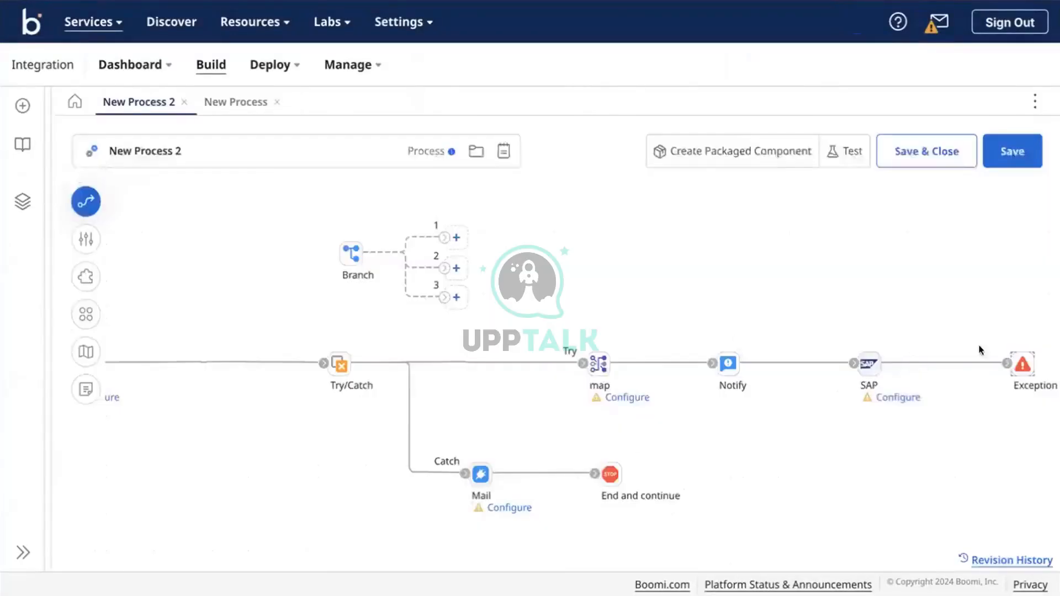
Check the Mail step's settings and detach the Catch path from Mail.
{"action": "mouse_move", "coordinate": [1056, 391]}
{"action": "mouse_move", "coordinate": [1029, 377]}
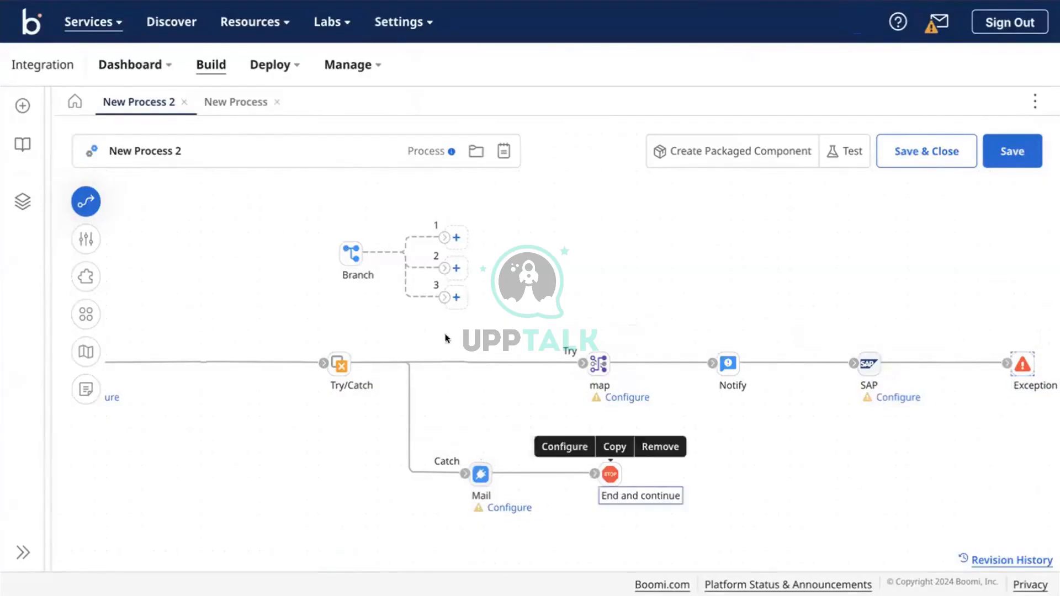
{"action": "mouse_move", "coordinate": [865, 366]}
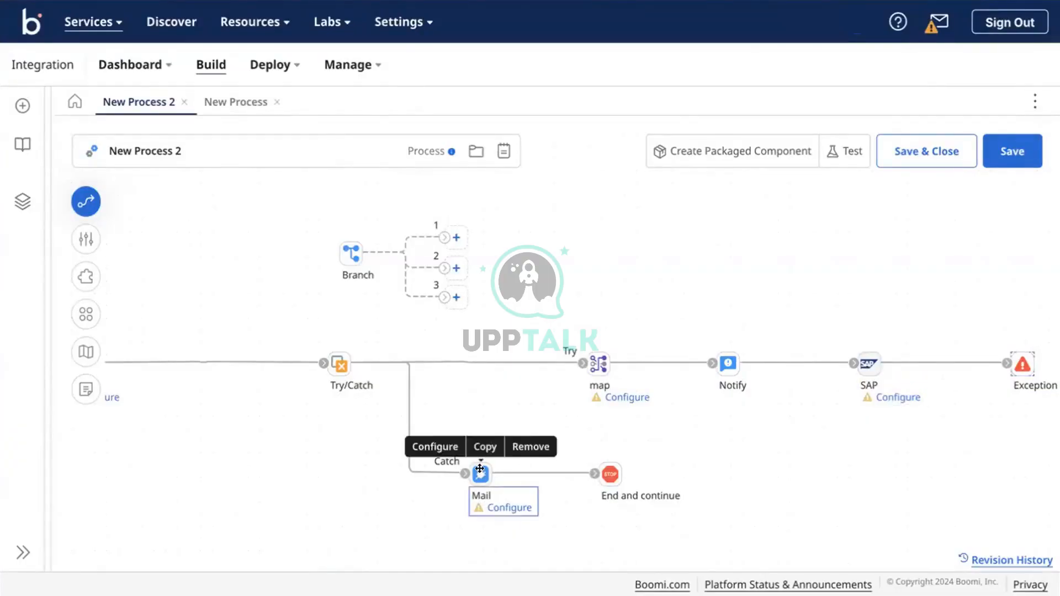
{"action": "left_click", "coordinate": [457, 445]}
{"action": "left_click", "coordinate": [478, 395]}
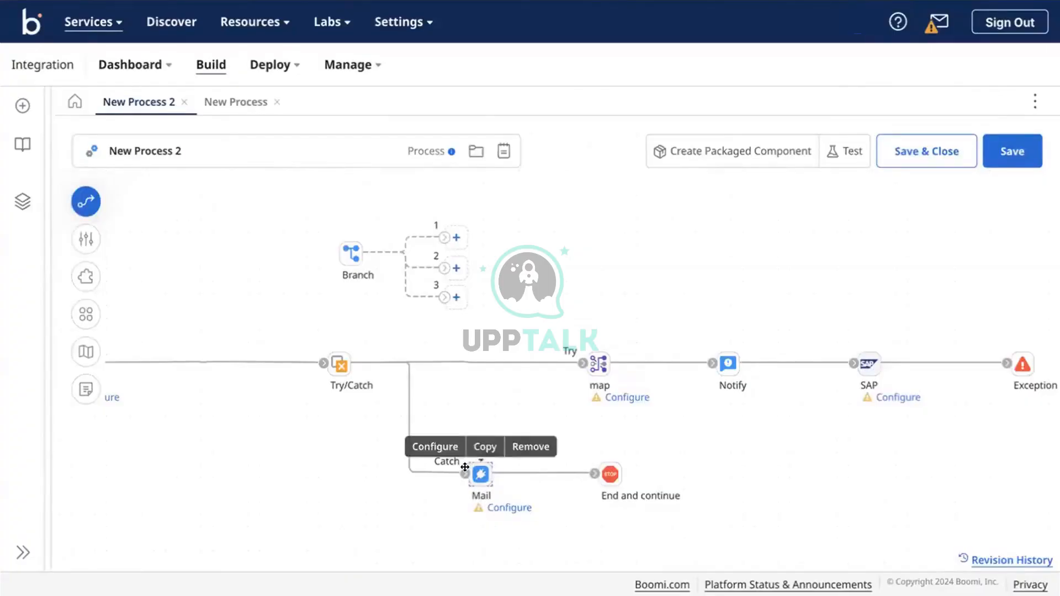
{"action": "left_click_drag", "start_coordinate": [466, 473], "coordinate": [426, 468]}
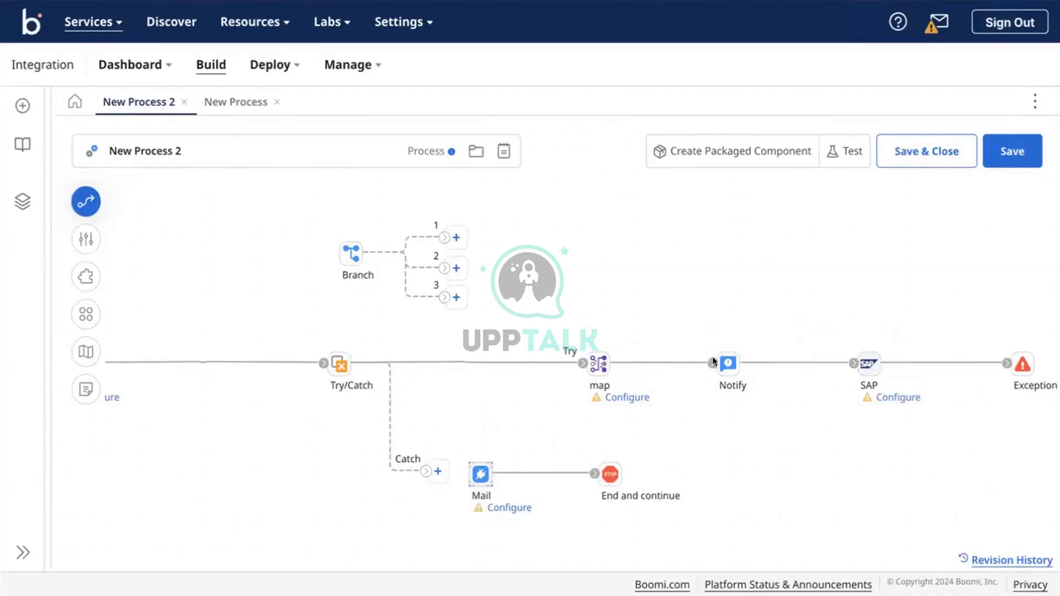
Put Notify on the Catch path, wire map directly to SAP and Catch to Notify.
{"action": "left_click_drag", "start_coordinate": [713, 359], "coordinate": [458, 446]}
{"action": "left_click_drag", "start_coordinate": [433, 470], "coordinate": [434, 471]}
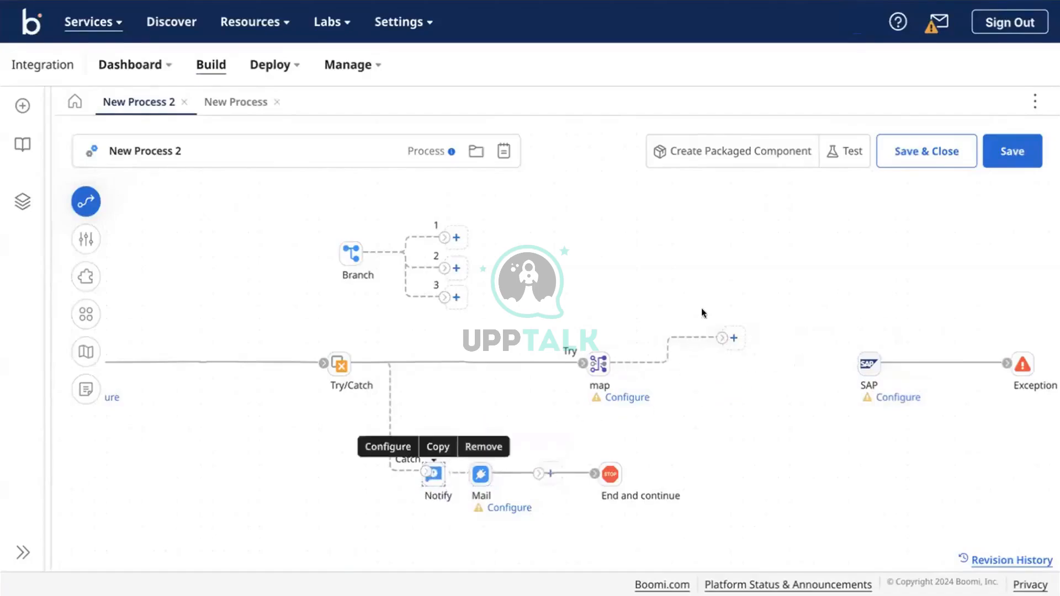
{"action": "left_click_drag", "start_coordinate": [716, 332], "coordinate": [861, 363]}
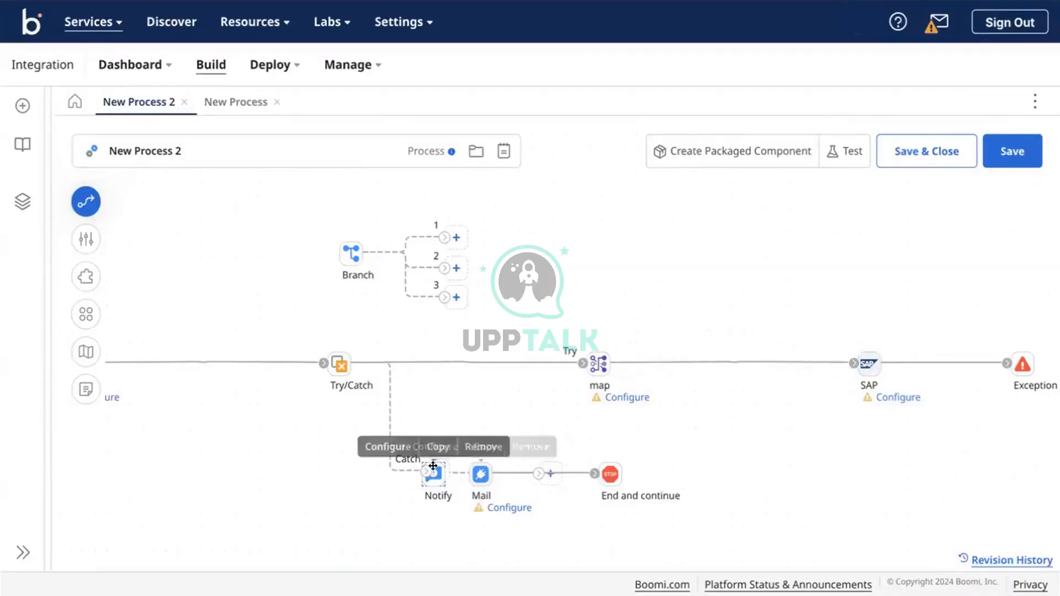
{"action": "left_click_drag", "start_coordinate": [425, 472], "coordinate": [481, 473]}
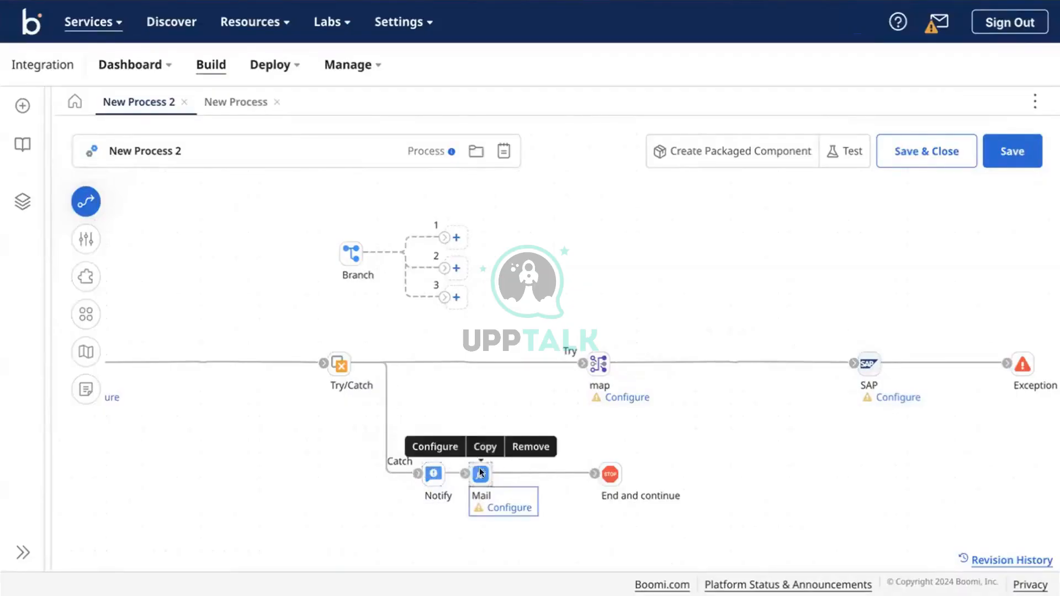
{"action": "double_click", "coordinate": [434, 475]}
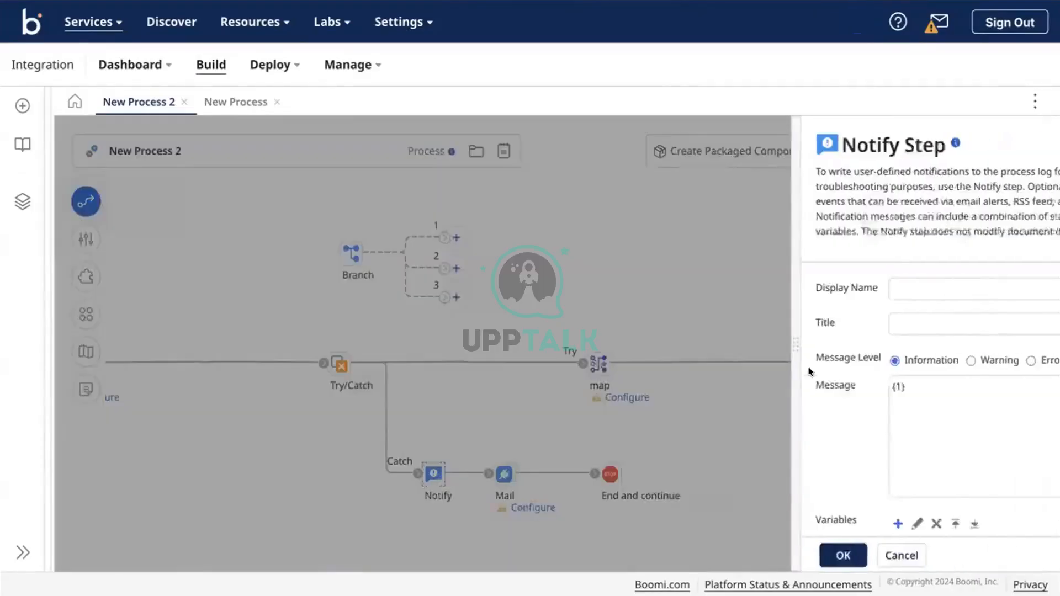
Remove the Date/Time variable and begin the message with 'Employee - ID :'.
{"action": "scroll", "coordinate": [784, 402], "scroll_direction": "down", "scroll_amount": 2}
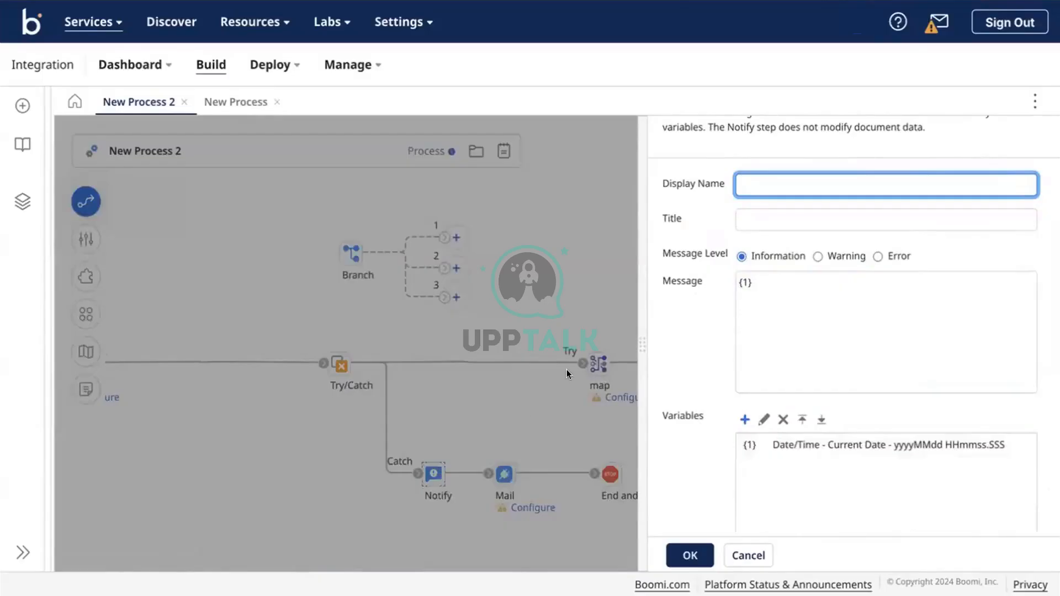
{"action": "left_click", "coordinate": [756, 304]}
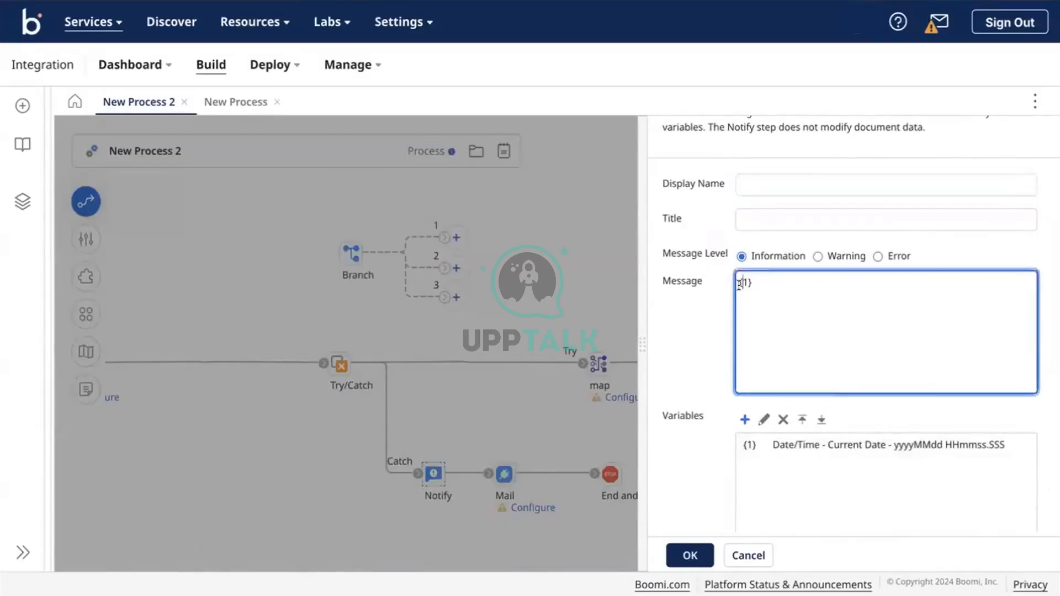
{"action": "left_click", "coordinate": [822, 437]}
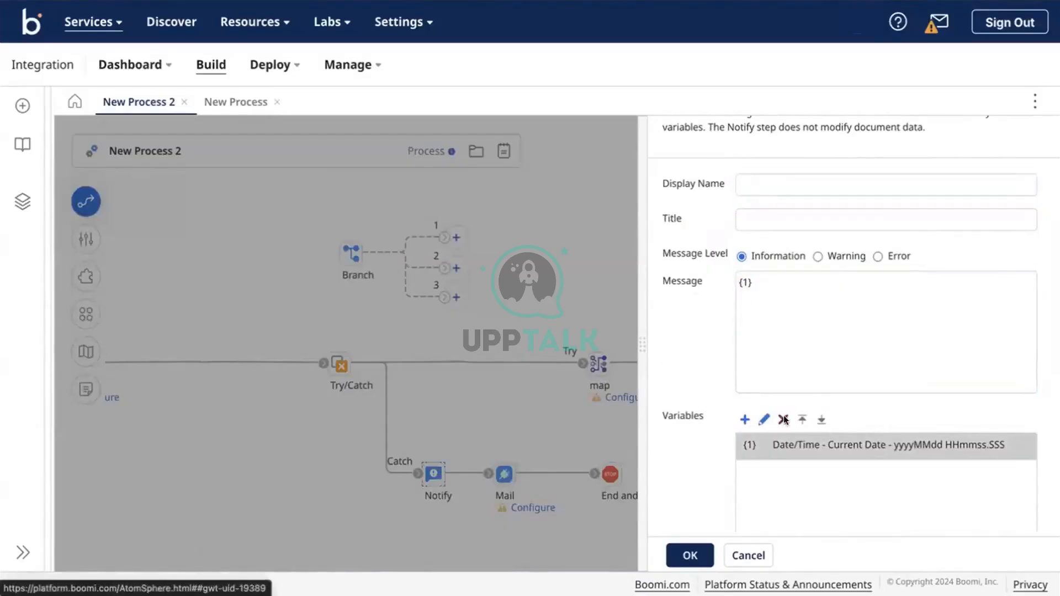
{"action": "left_click", "coordinate": [783, 420]}
{"action": "left_click", "coordinate": [656, 339]}
{"action": "left_click", "coordinate": [769, 276]}
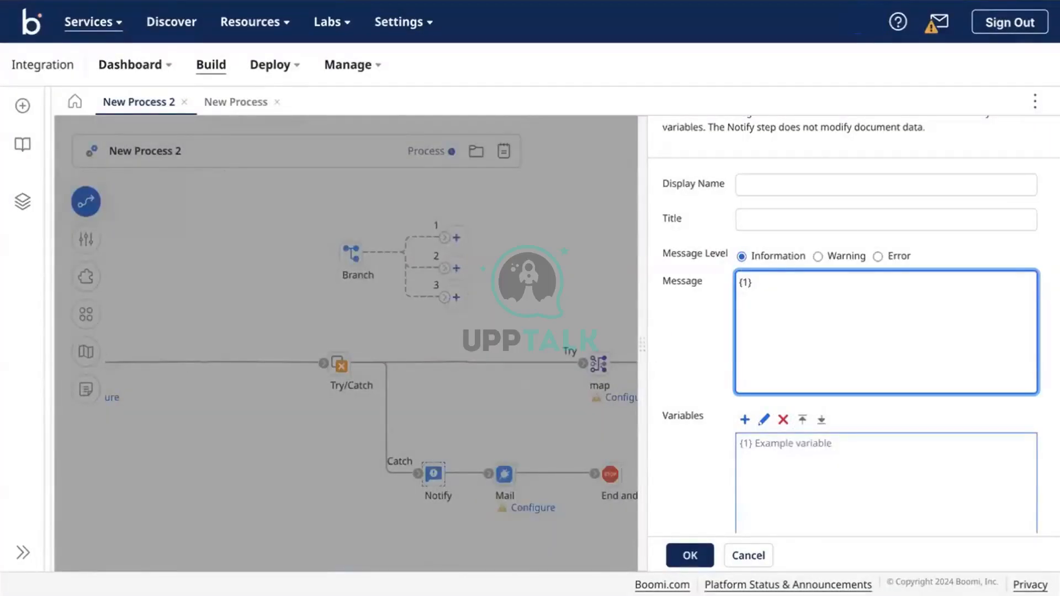
{"action": "type", "text": "Employee - ID :"}
Add variable {1} as the employee id Profile Element from Boomi HR - Employee Info Profile.
{"action": "left_click", "coordinate": [745, 420]}
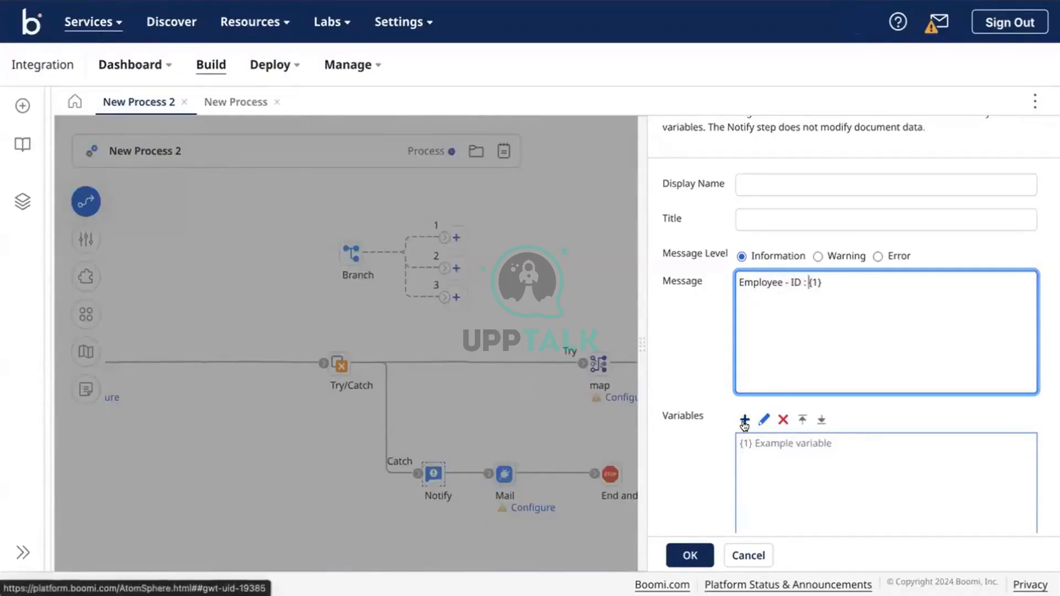
{"action": "left_click", "coordinate": [498, 98]}
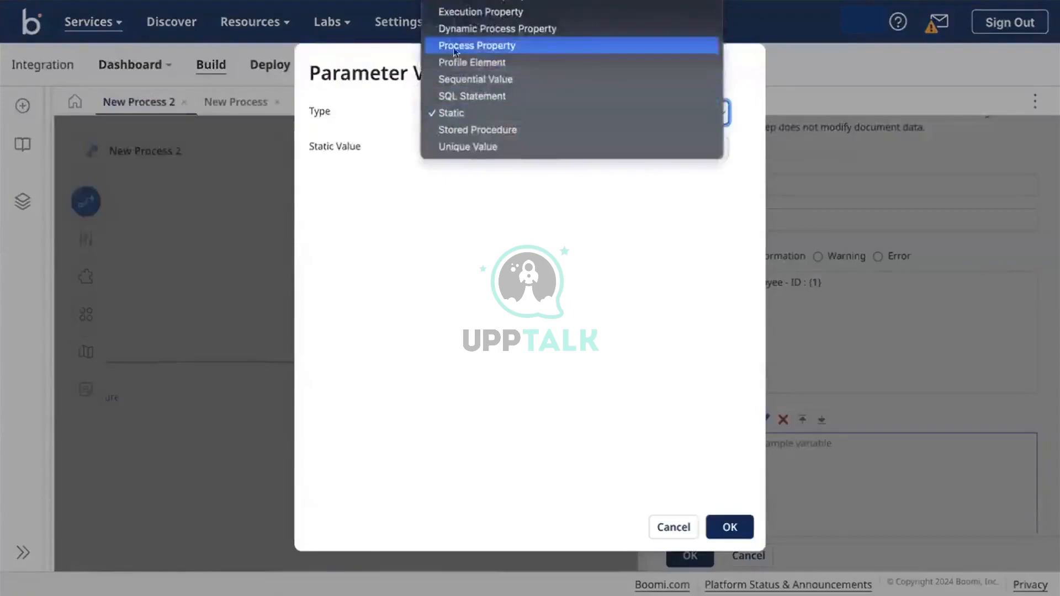
{"action": "left_click", "coordinate": [443, 61]}
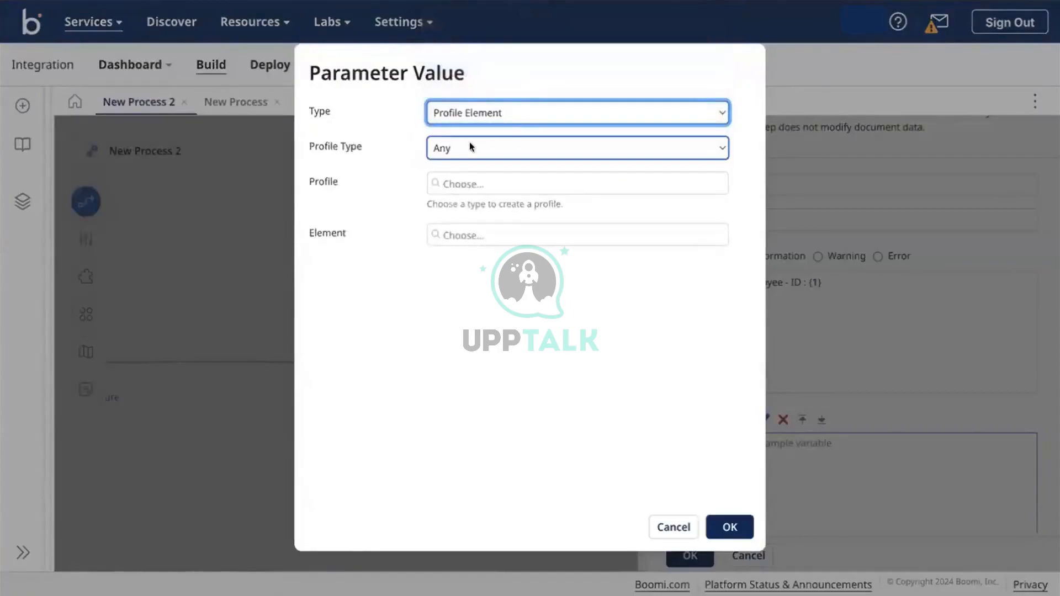
{"action": "left_click", "coordinate": [442, 186]}
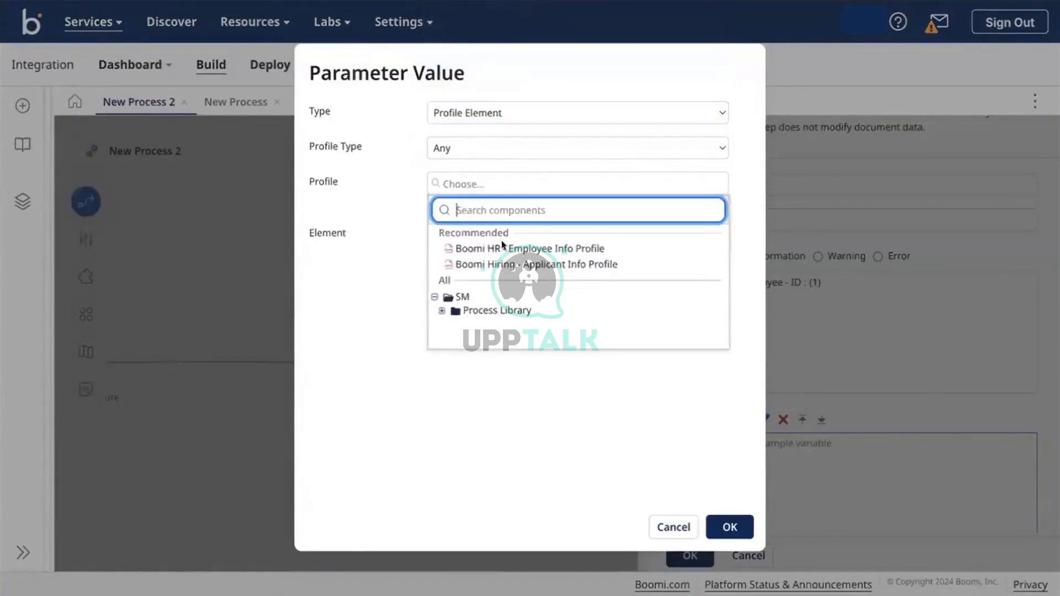
{"action": "left_click", "coordinate": [530, 249]}
{"action": "left_click", "coordinate": [500, 242]}
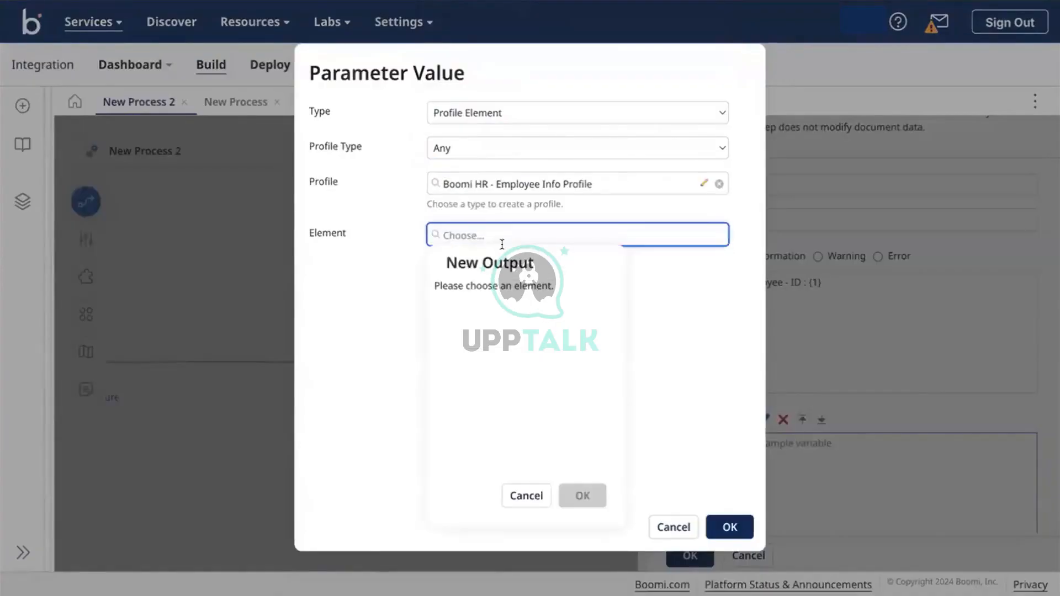
{"action": "left_click", "coordinate": [454, 319]}
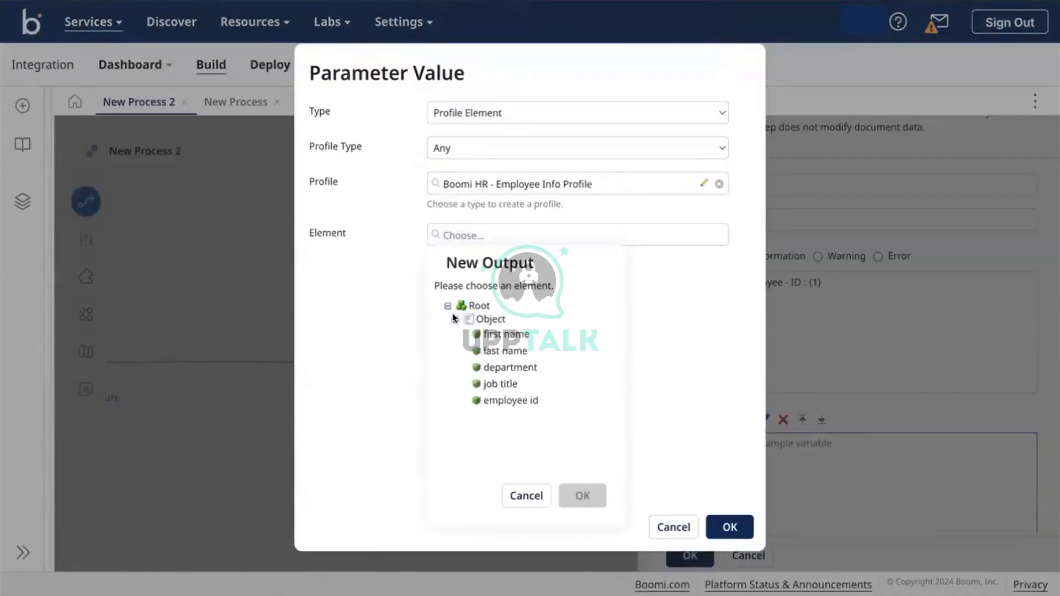
{"action": "left_click", "coordinate": [502, 400]}
{"action": "left_click", "coordinate": [580, 494]}
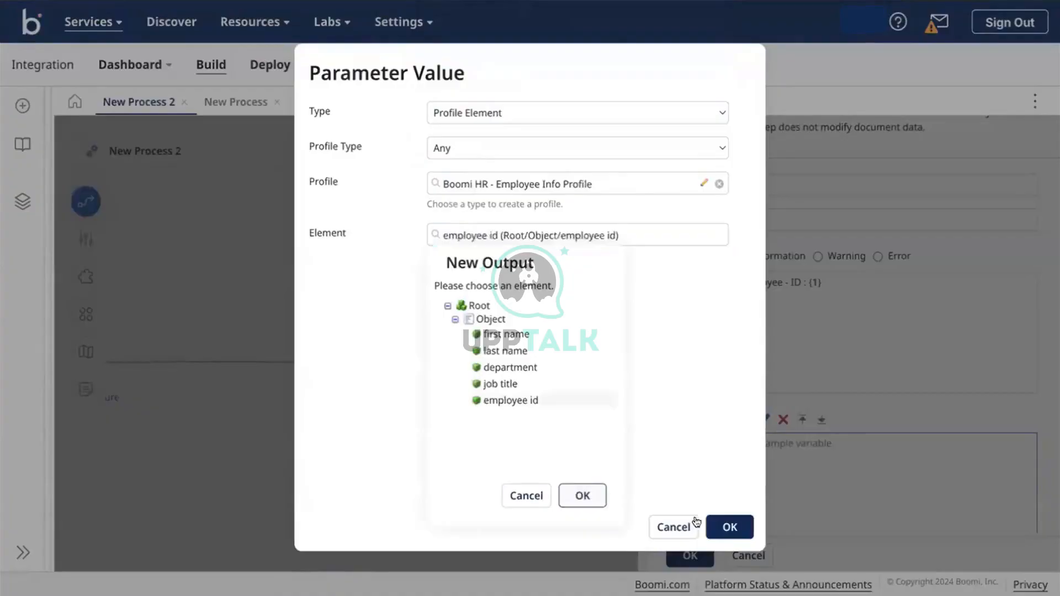
{"action": "left_click", "coordinate": [729, 526]}
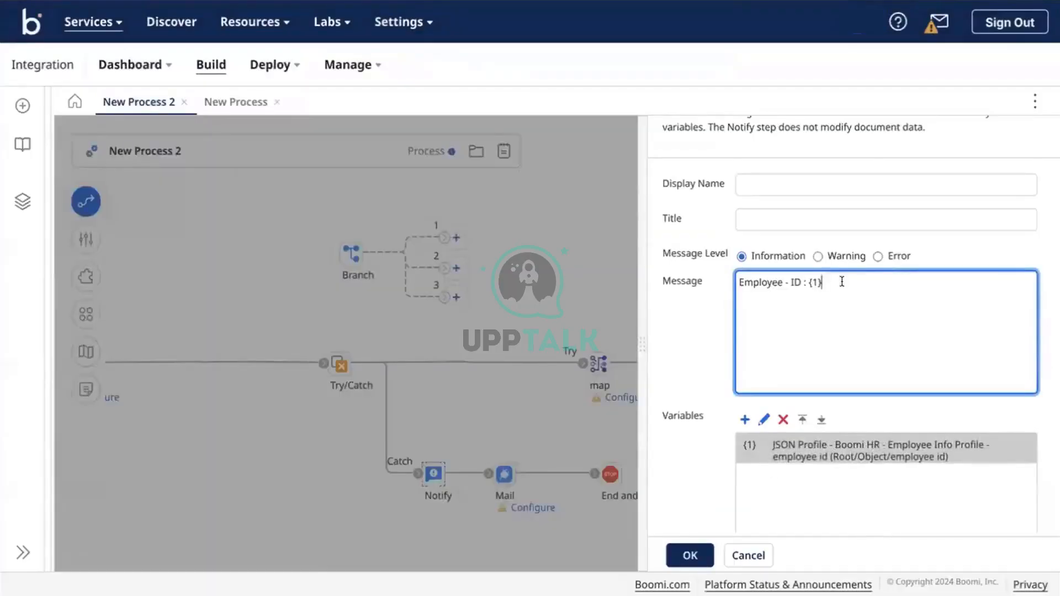
Set level to Error, append 'failed for this reason - {2}' with {2} as Current Data.
{"action": "left_click", "coordinate": [878, 257]}
{"action": "left_click", "coordinate": [886, 296]}
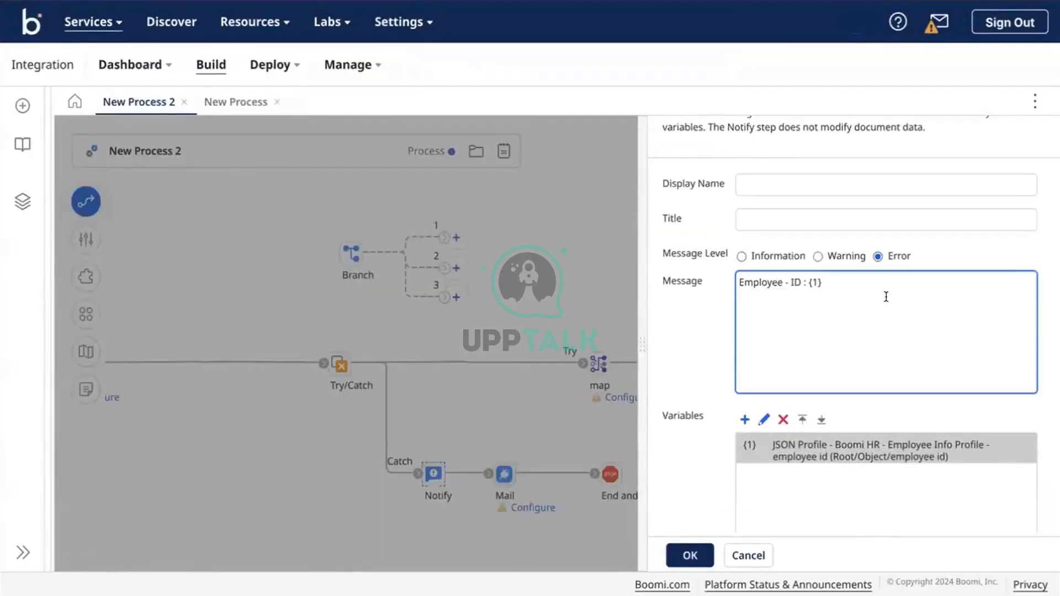
{"action": "type", "text": "failed"}
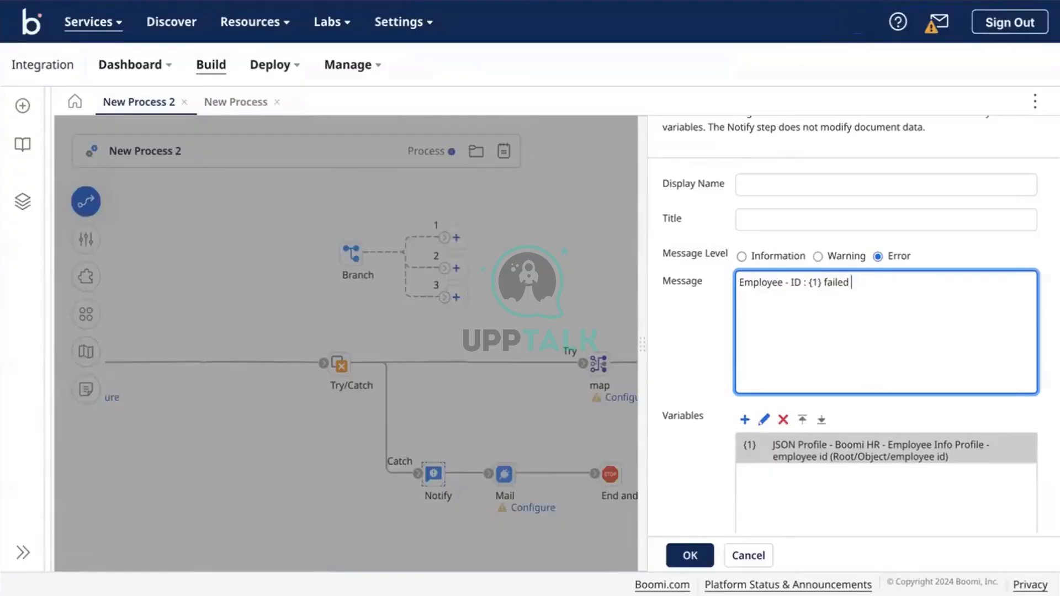
{"action": "type", "text": " for this reason - {2}"}
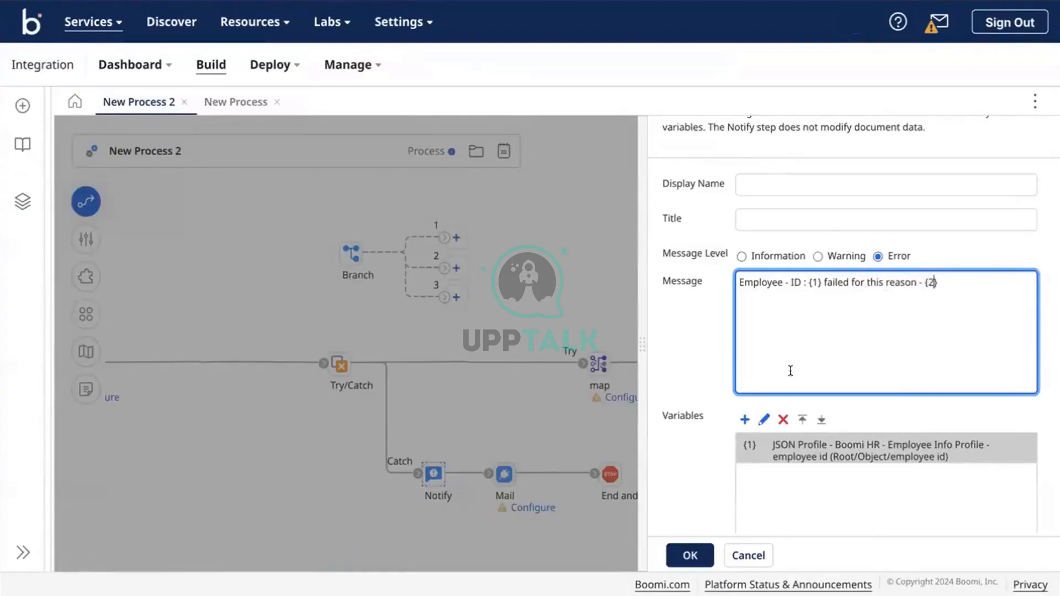
{"action": "left_click", "coordinate": [745, 420]}
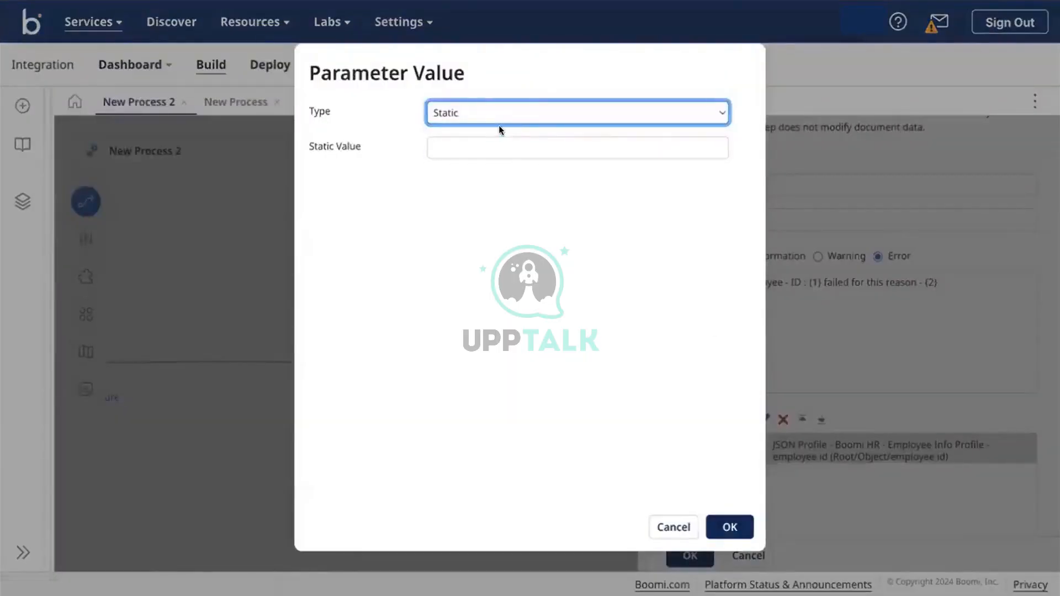
{"action": "left_click", "coordinate": [471, 110]}
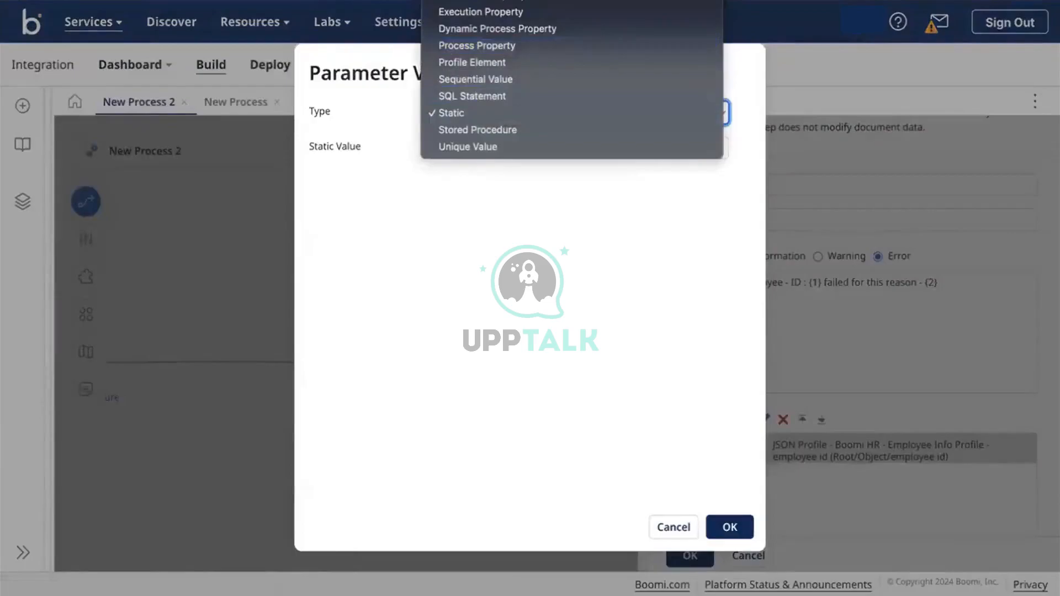
{"action": "left_click", "coordinate": [471, 1]}
{"action": "left_click", "coordinate": [726, 526]}
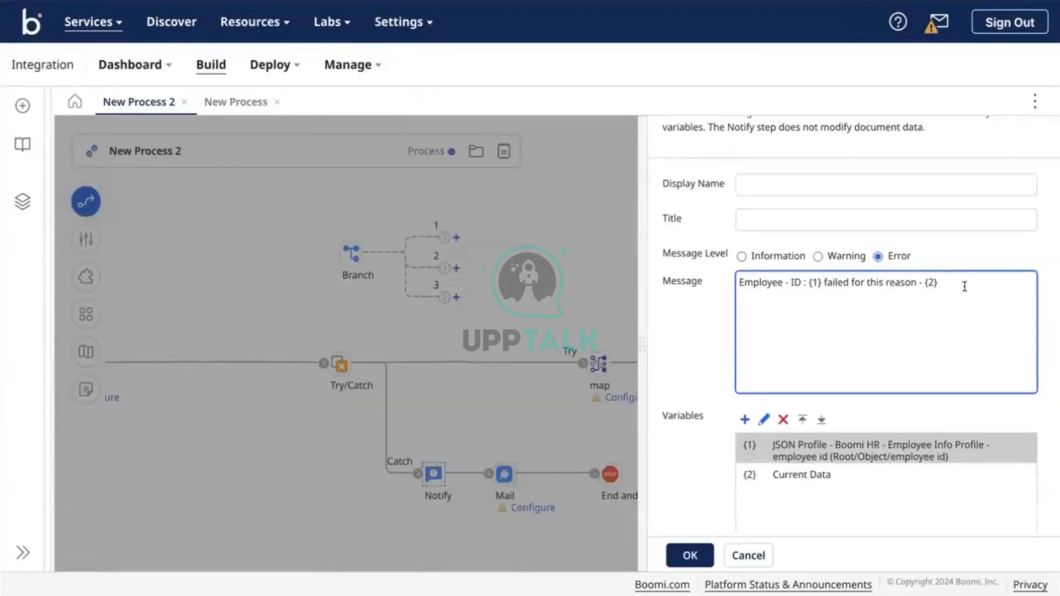
{"action": "left_click", "coordinate": [690, 555]}
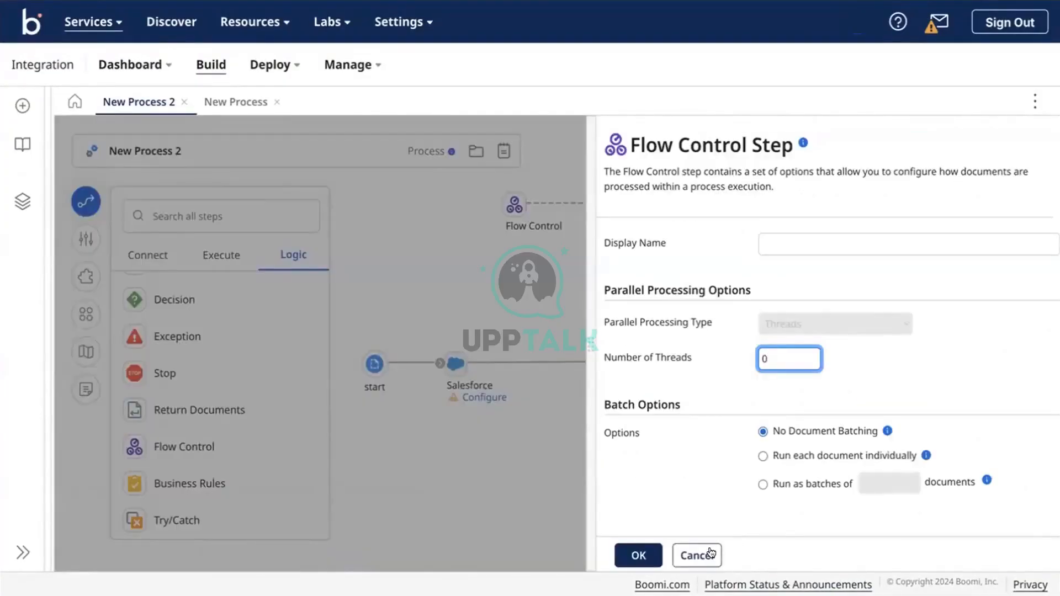
Cancel the new Flow Control step's settings, keeping its defaults.
{"action": "left_click", "coordinate": [698, 555]}
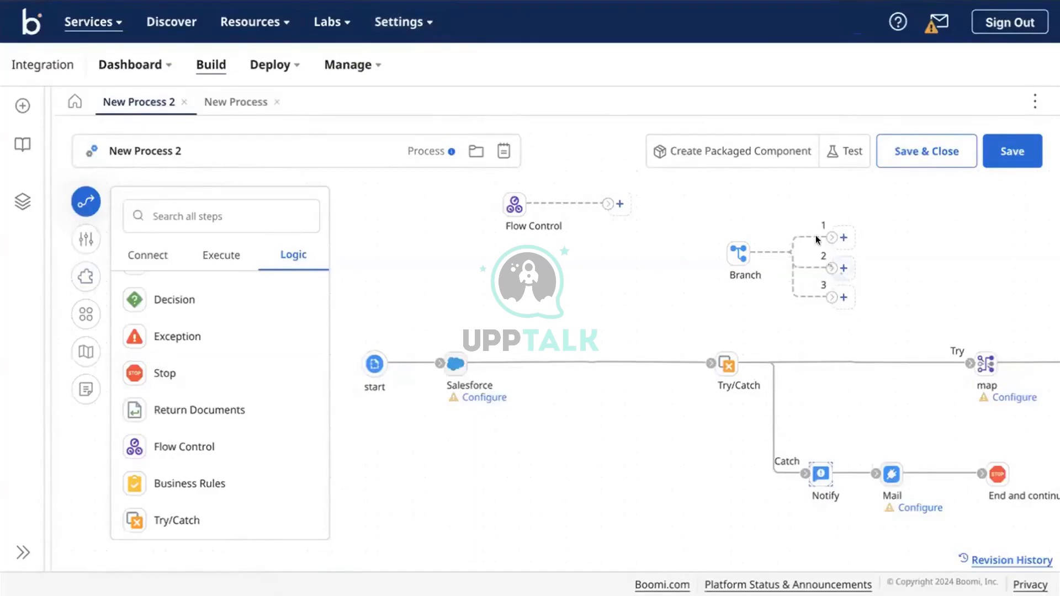
Drag branch paths 1 and 2 apart, set Number of Branches to 4, and reposition branch 4.
{"action": "left_click_drag", "start_coordinate": [821, 238], "coordinate": [846, 222]}
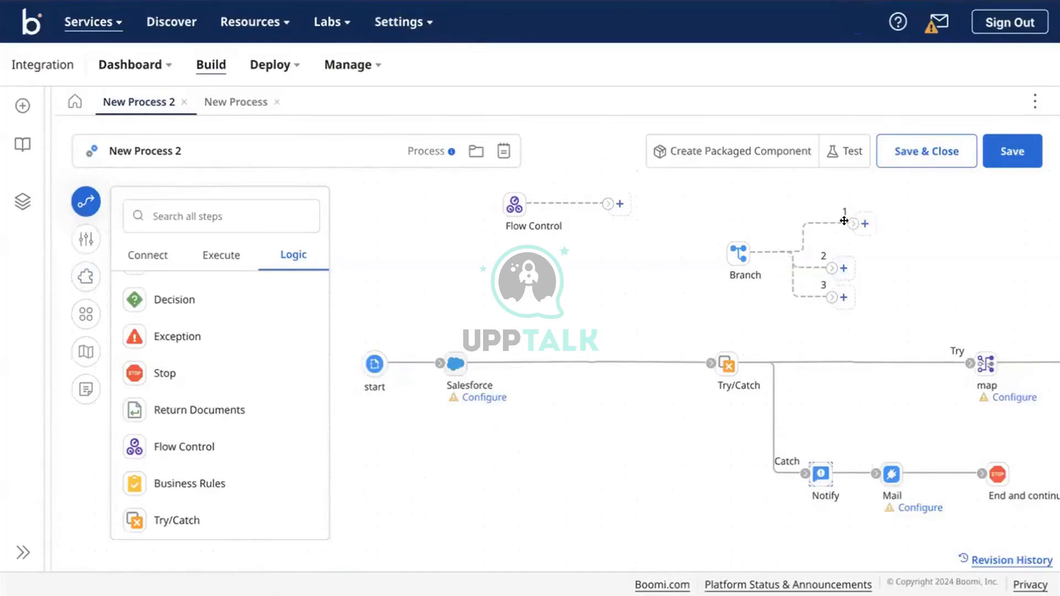
{"action": "left_click_drag", "start_coordinate": [826, 268], "coordinate": [902, 262]}
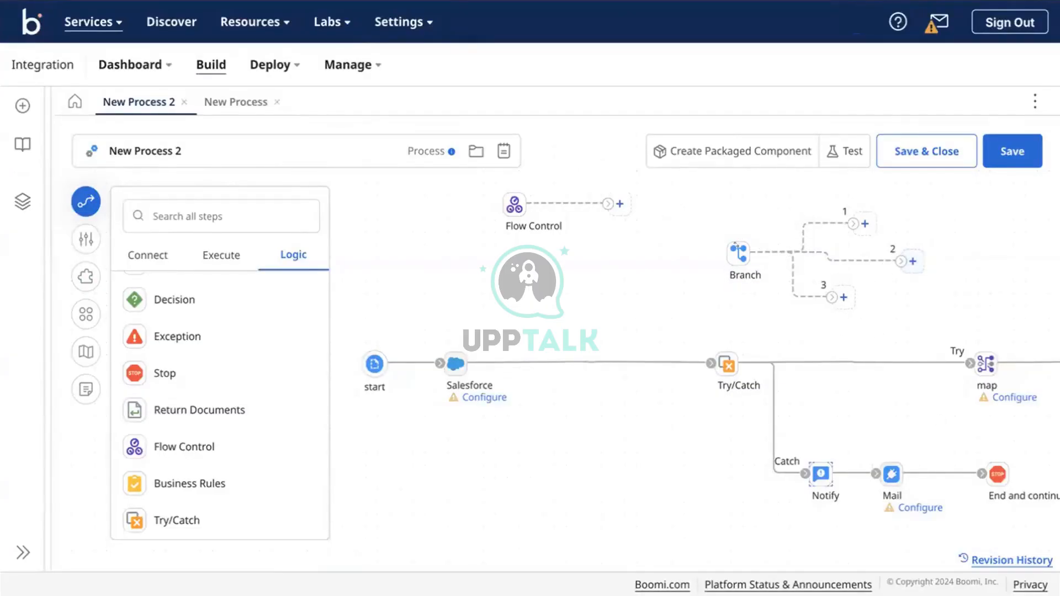
{"action": "left_click", "coordinate": [736, 249]}
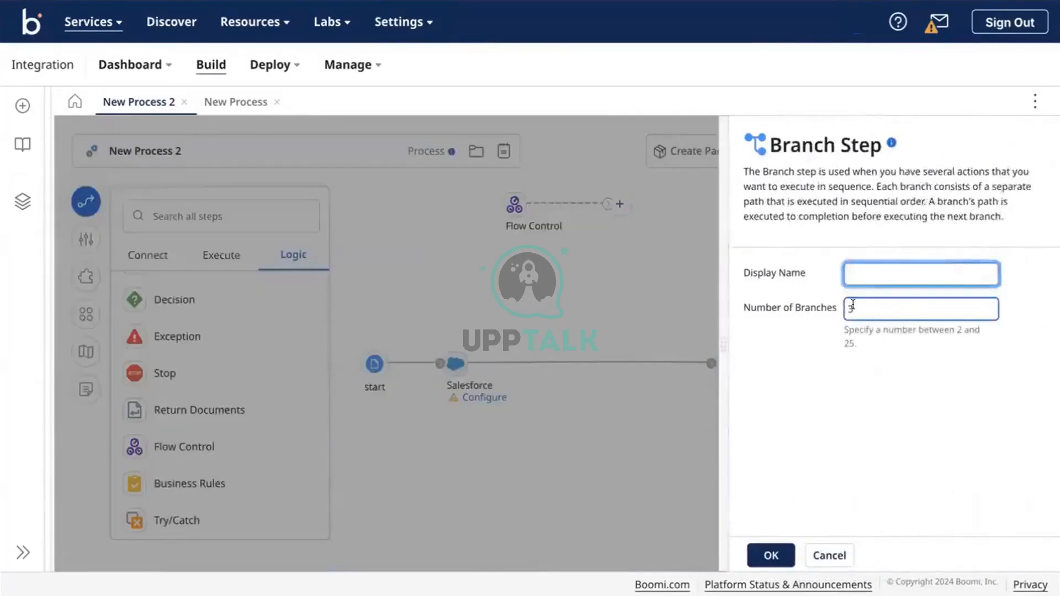
{"action": "left_click", "coordinate": [852, 305]}
{"action": "key", "text": "BackSpace"}
{"action": "type", "text": "4"}
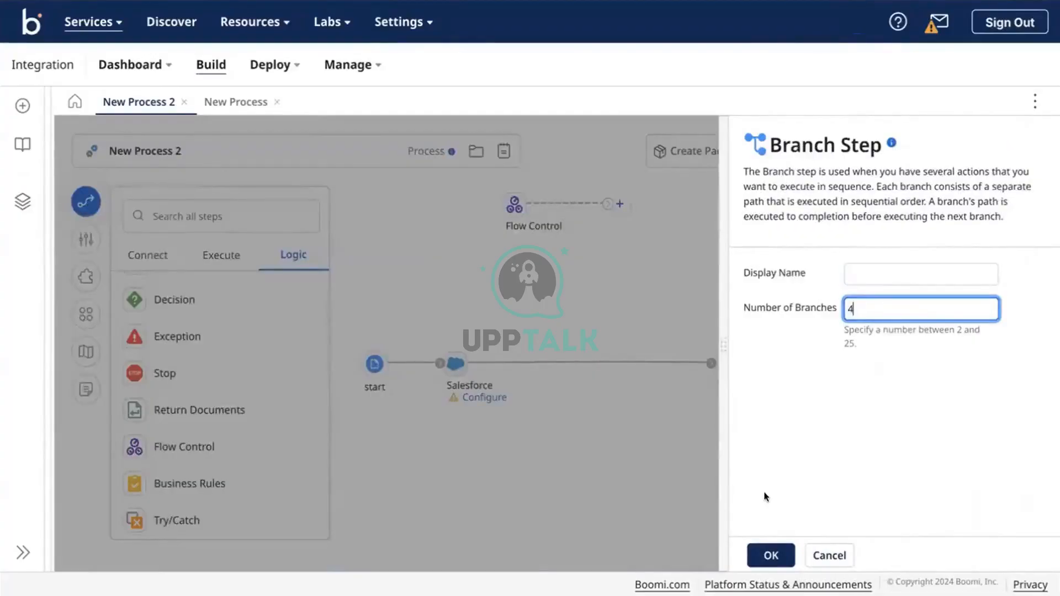
{"action": "left_click", "coordinate": [770, 556]}
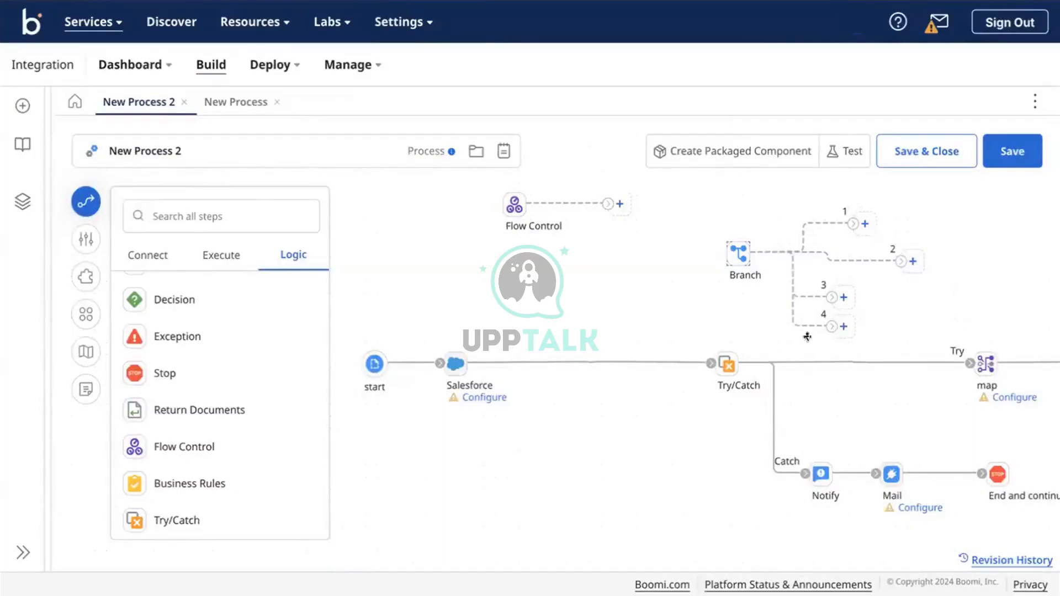
{"action": "left_click_drag", "start_coordinate": [824, 323], "coordinate": [832, 326]}
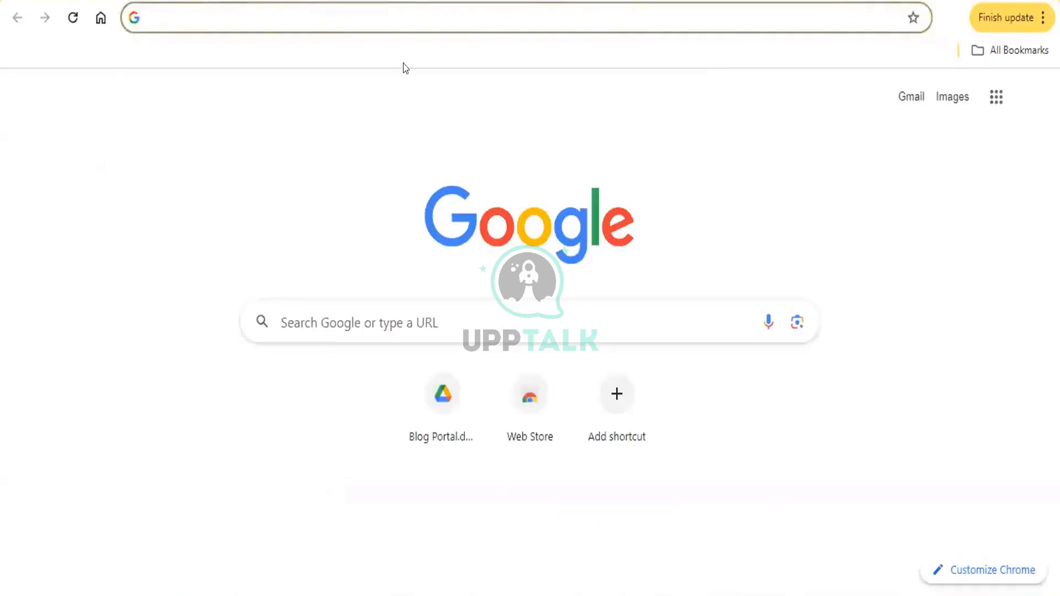
Navigate Chrome to platform.boomi.com.
{"action": "type", "text": "pal"}
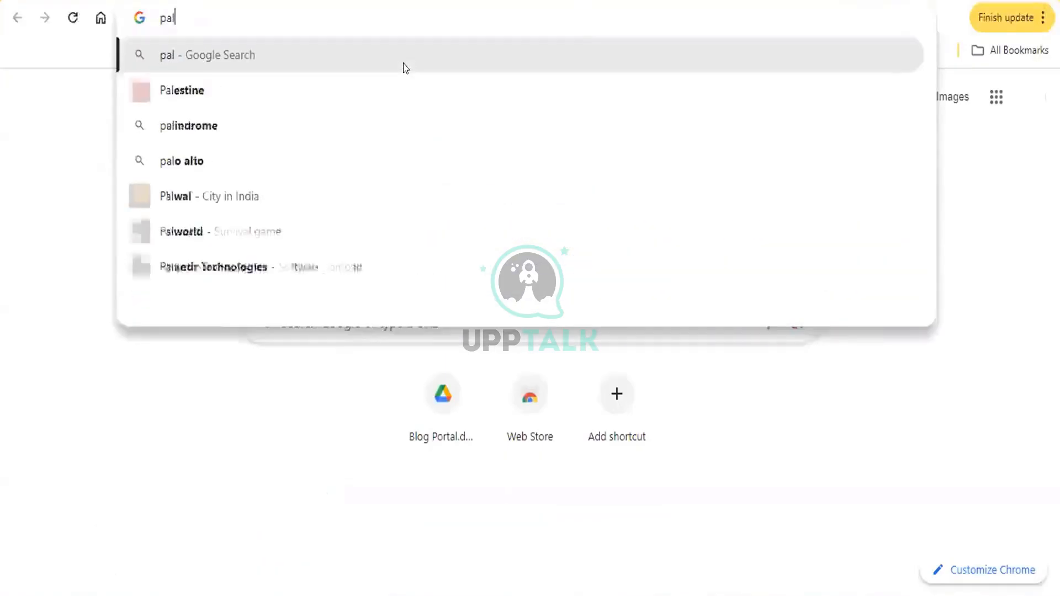
{"action": "key", "text": "BackSpace"}
{"action": "key", "text": "BackSpace"}
{"action": "type", "text": "latform"}
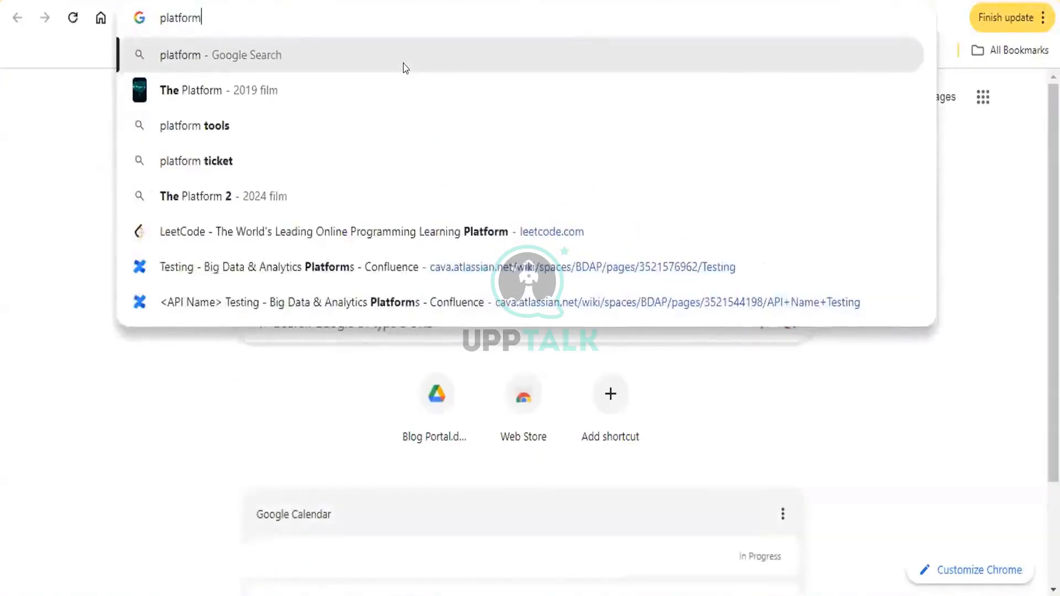
{"action": "type", "text": ".boomi."}
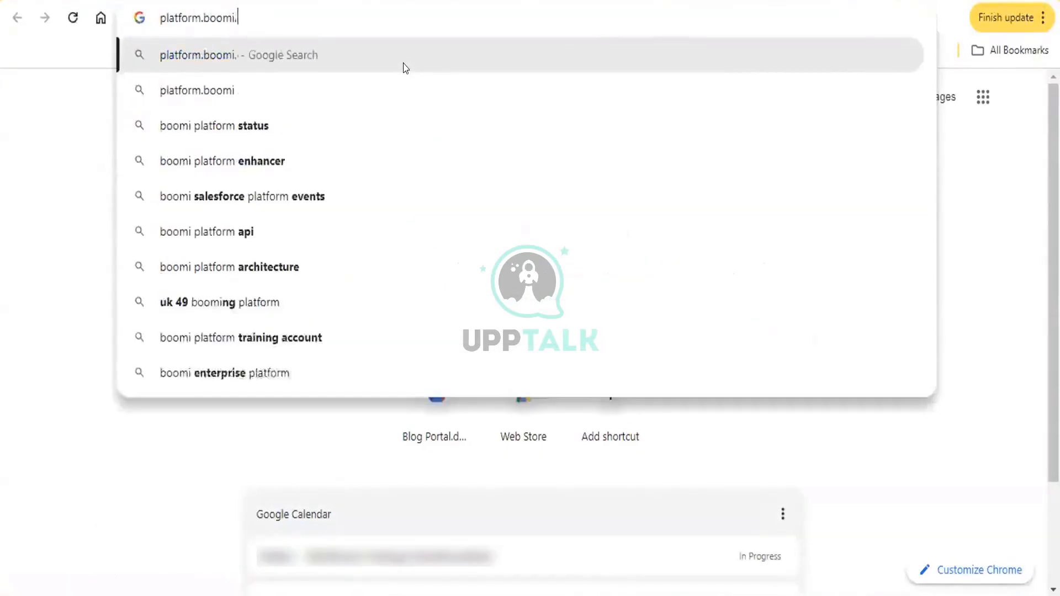
{"action": "type", "text": "com"}
{"action": "key", "text": "Return"}
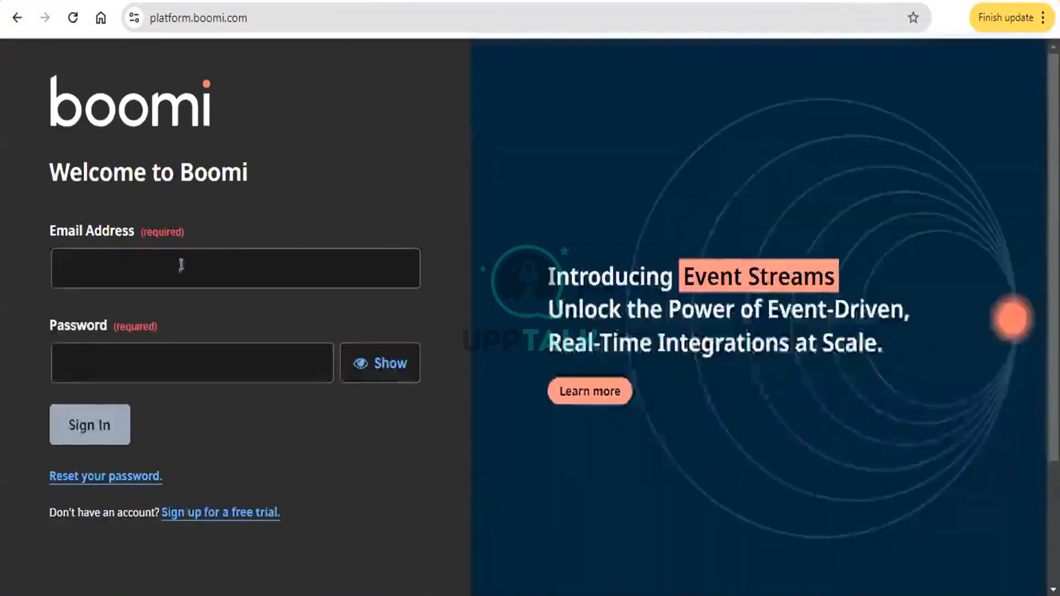
Start entering the sign-in email, then go to the free trial sign-up page.
{"action": "left_click", "coordinate": [174, 258]}
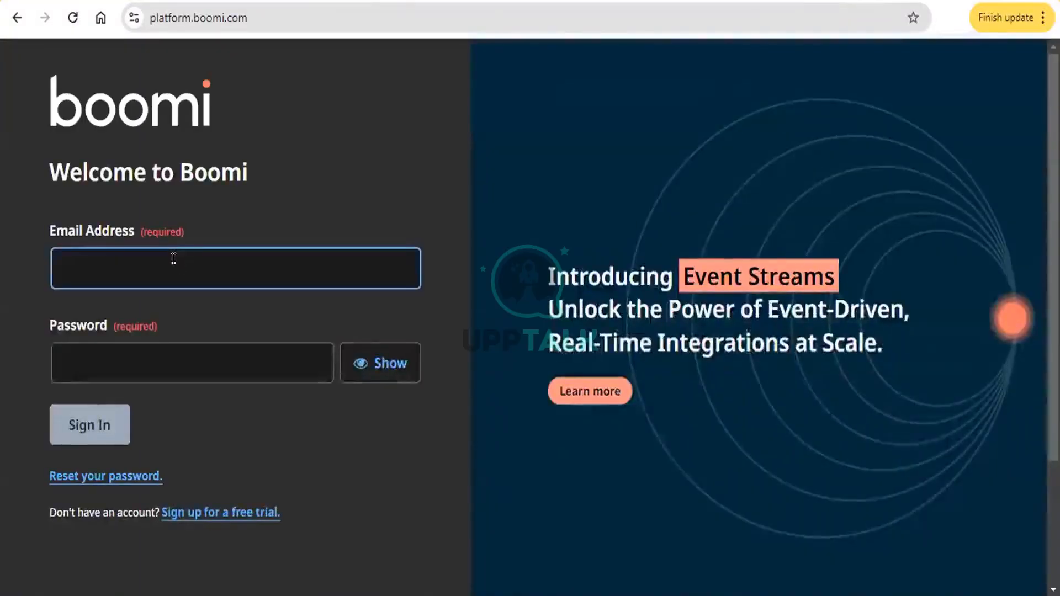
{"action": "left_click", "coordinate": [171, 256]}
{"action": "type", "text": "anas"}
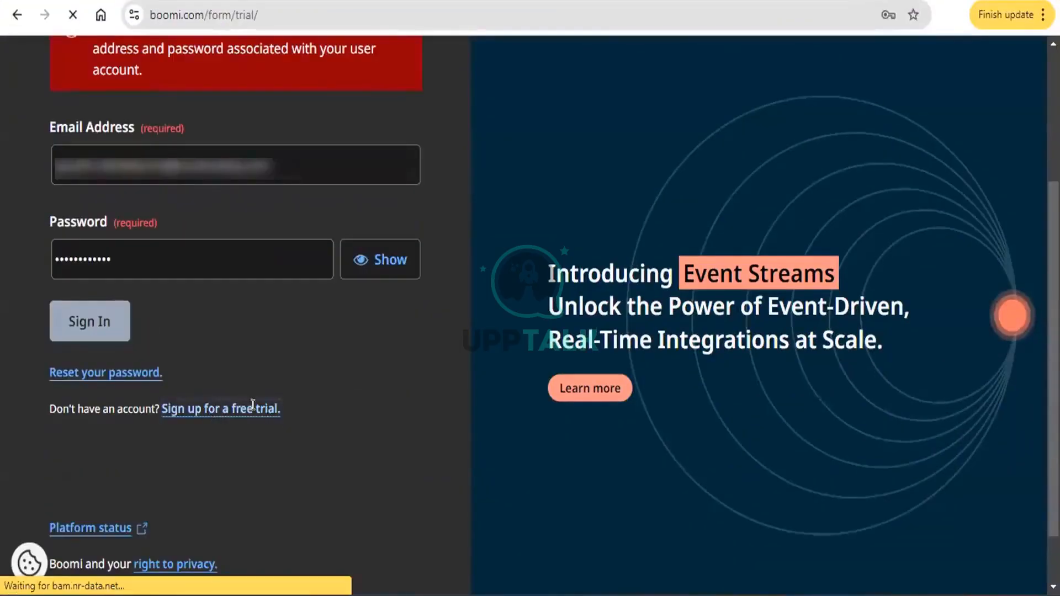
{"action": "left_click", "coordinate": [251, 404]}
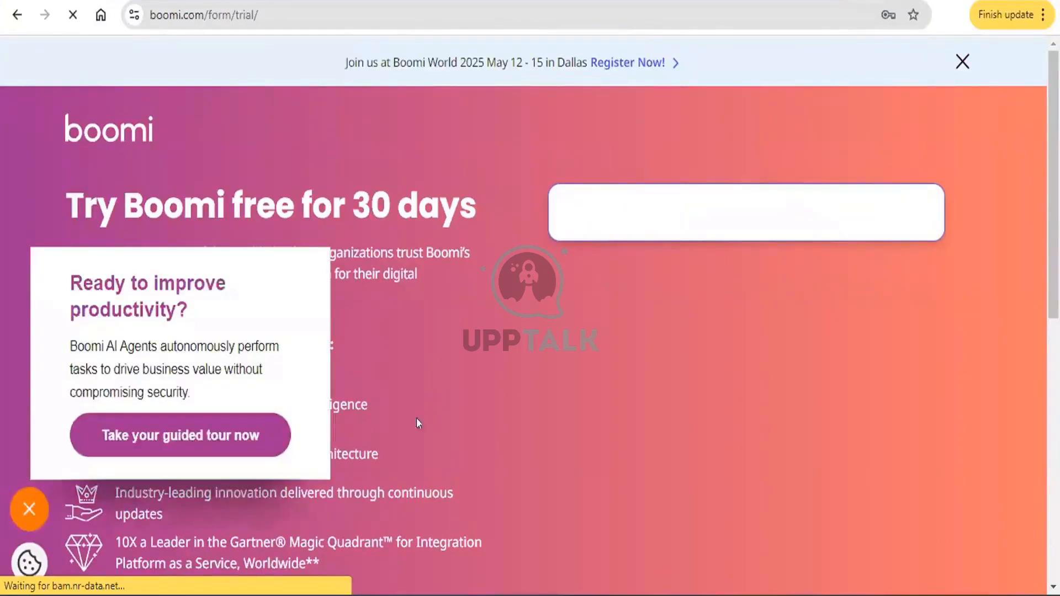
Fill first name, last name and business email from saved details and continue.
{"action": "left_click", "coordinate": [613, 246]}
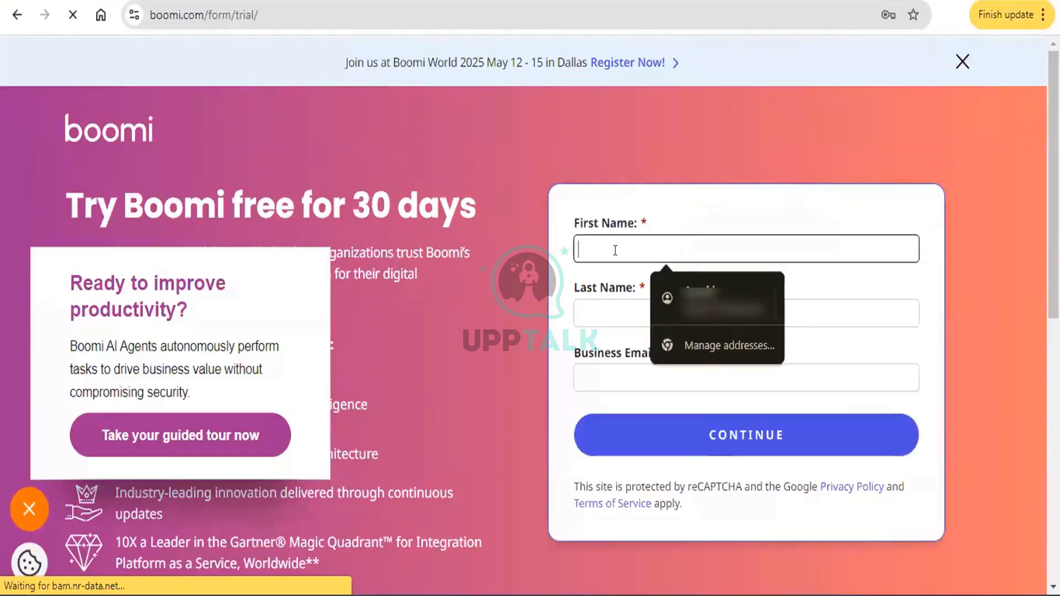
{"action": "left_click", "coordinate": [717, 299]}
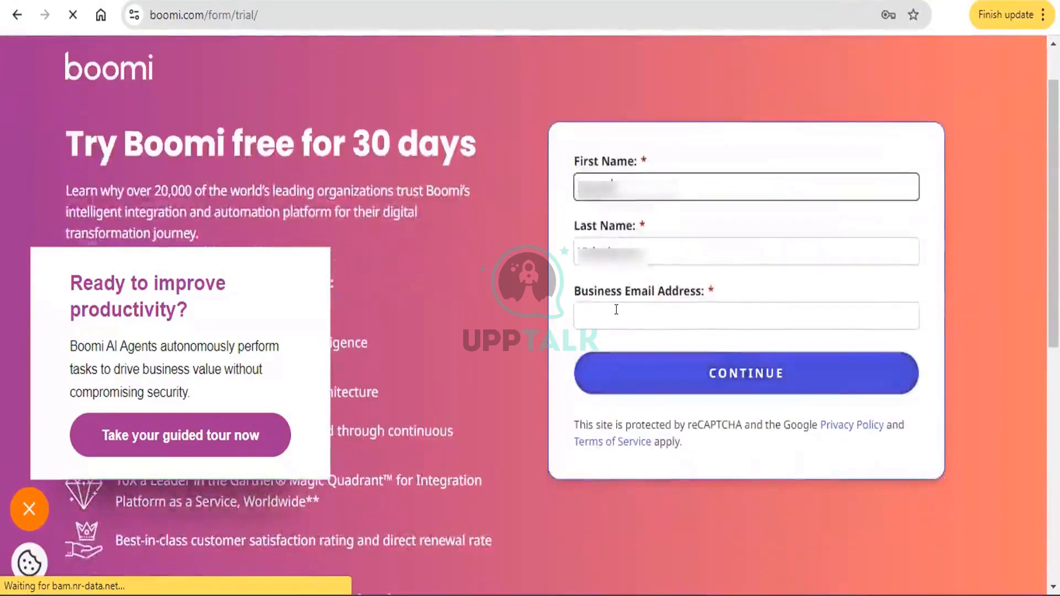
{"action": "left_click", "coordinate": [616, 309]}
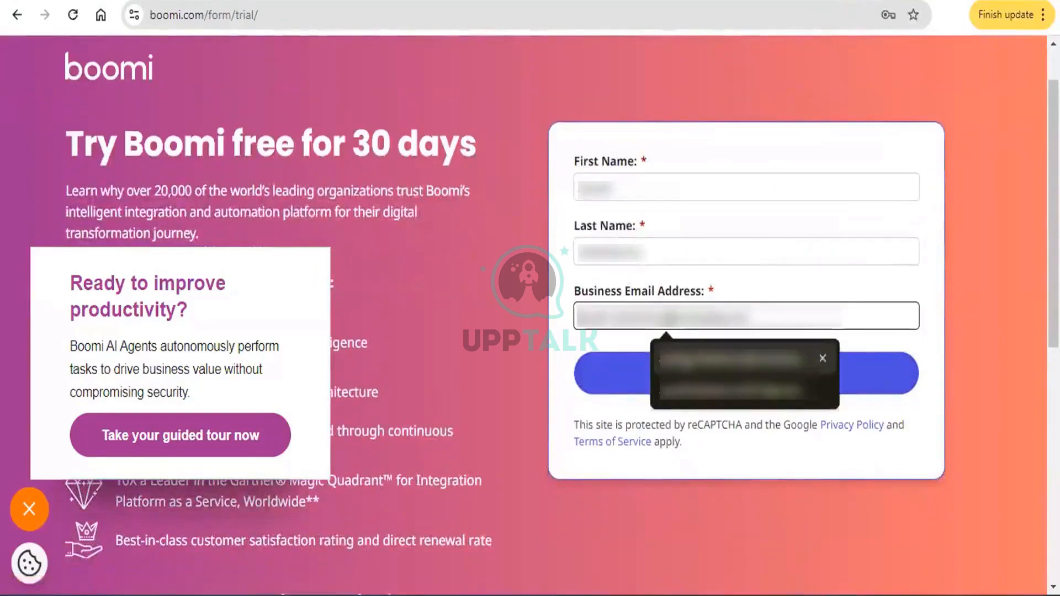
{"action": "left_click", "coordinate": [729, 360]}
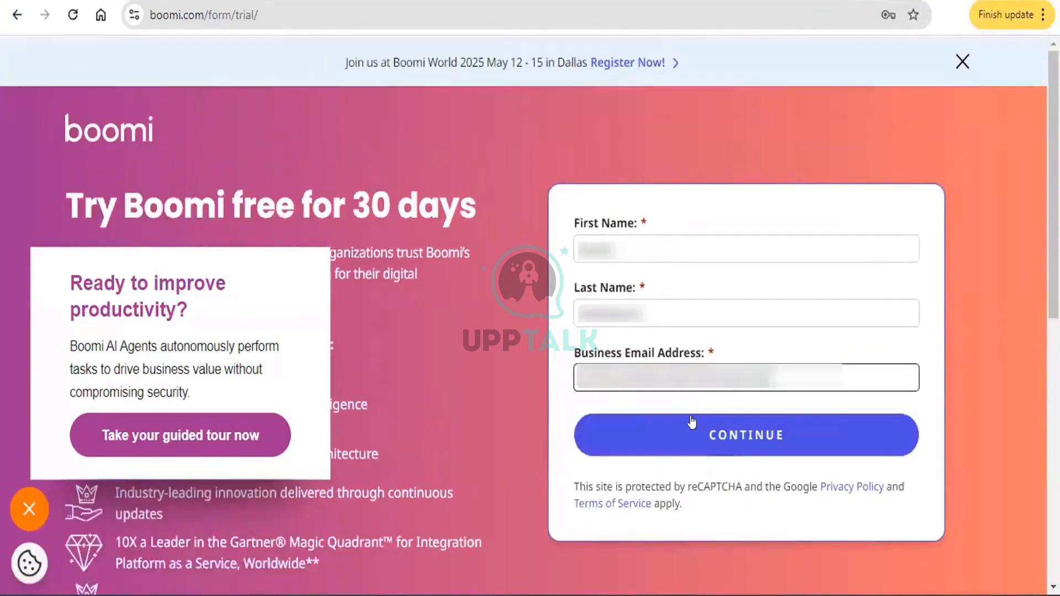
{"action": "left_click", "coordinate": [706, 422]}
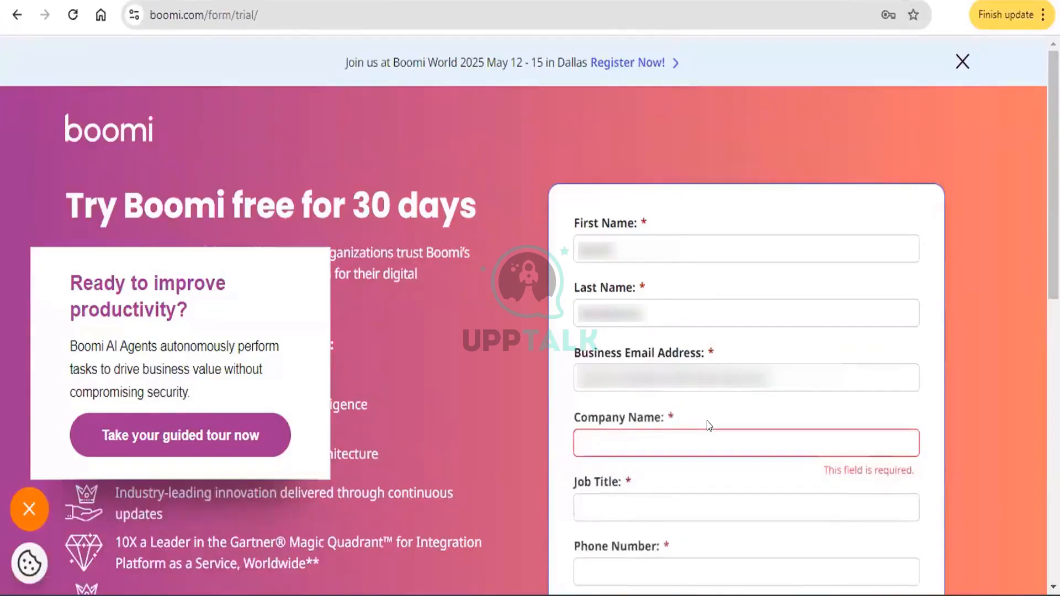
Enter company Nucleusteq and job title Data Engineer, accept the agreement, and submit.
{"action": "scroll", "coordinate": [709, 426], "scroll_direction": "down", "scroll_amount": 1}
{"action": "left_click", "coordinate": [635, 367]}
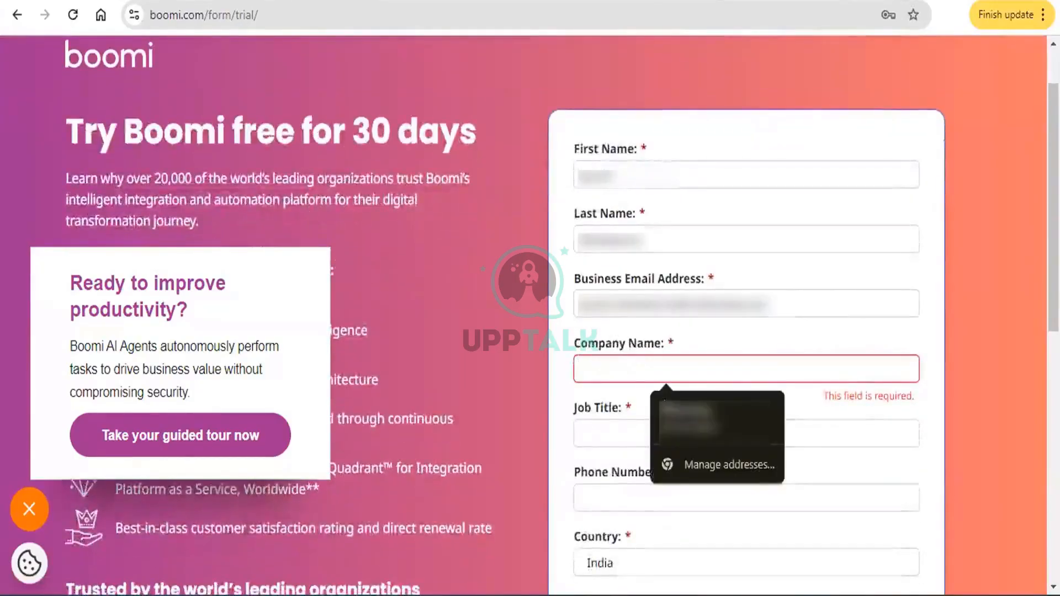
{"action": "left_click", "coordinate": [690, 419]}
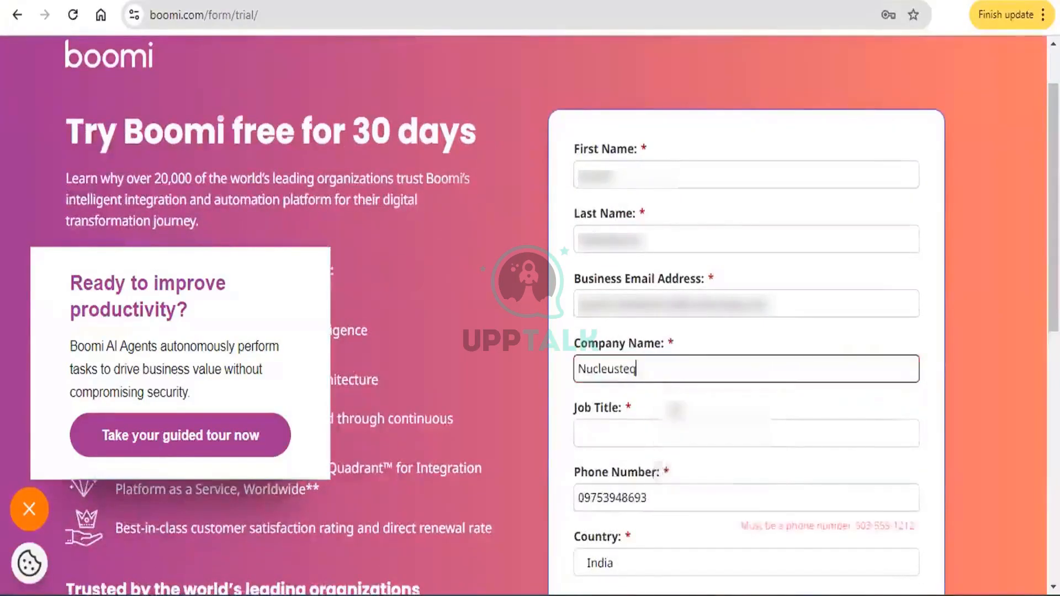
{"action": "scroll", "coordinate": [589, 265], "scroll_direction": "down", "scroll_amount": 2}
{"action": "left_click", "coordinate": [589, 264]}
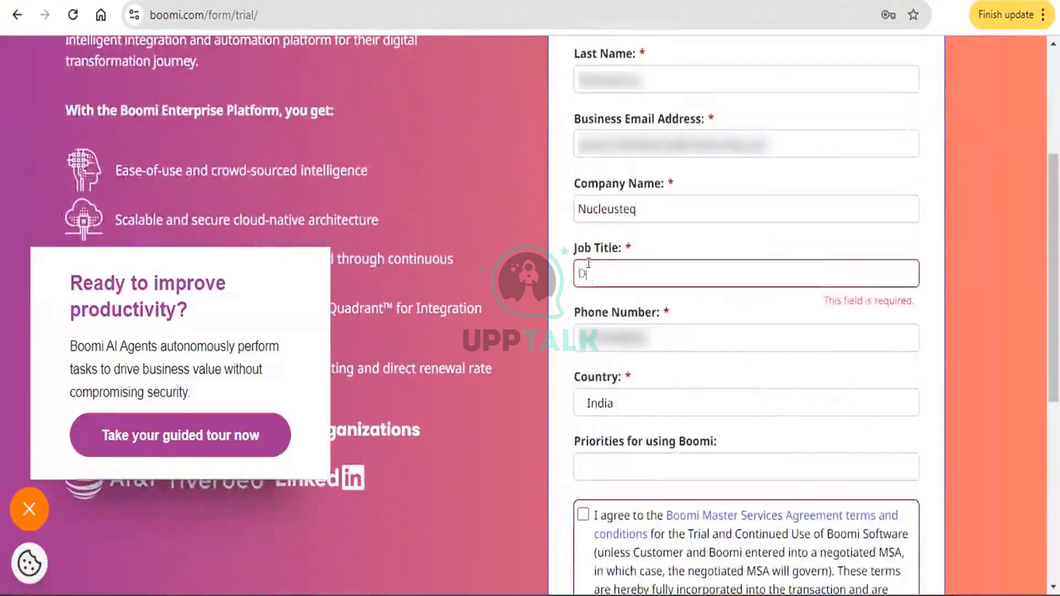
{"action": "type", "text": "Data Engineer"}
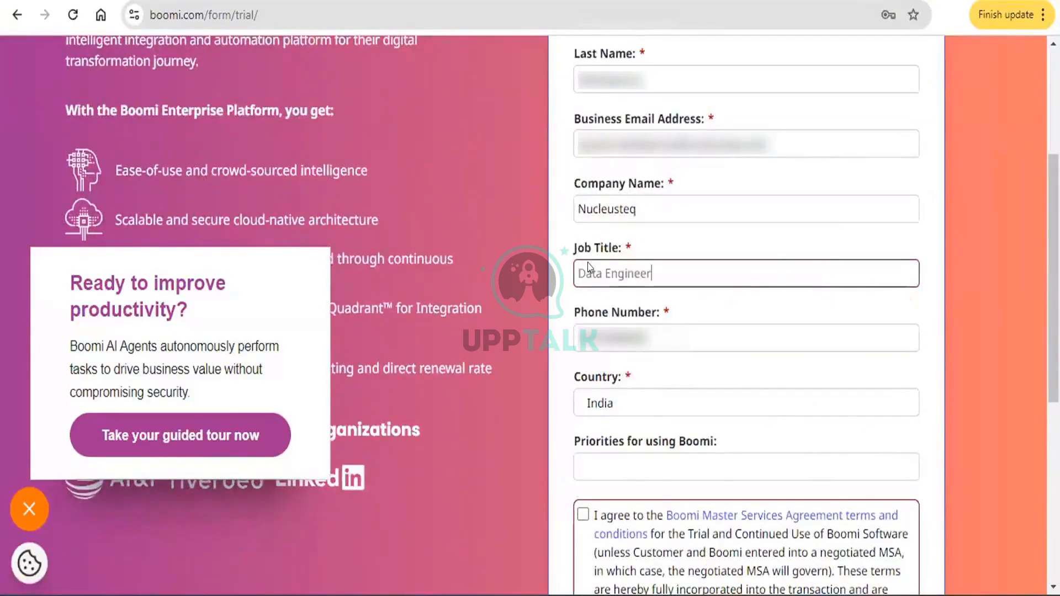
{"action": "scroll", "coordinate": [588, 268], "scroll_direction": "down", "scroll_amount": 3}
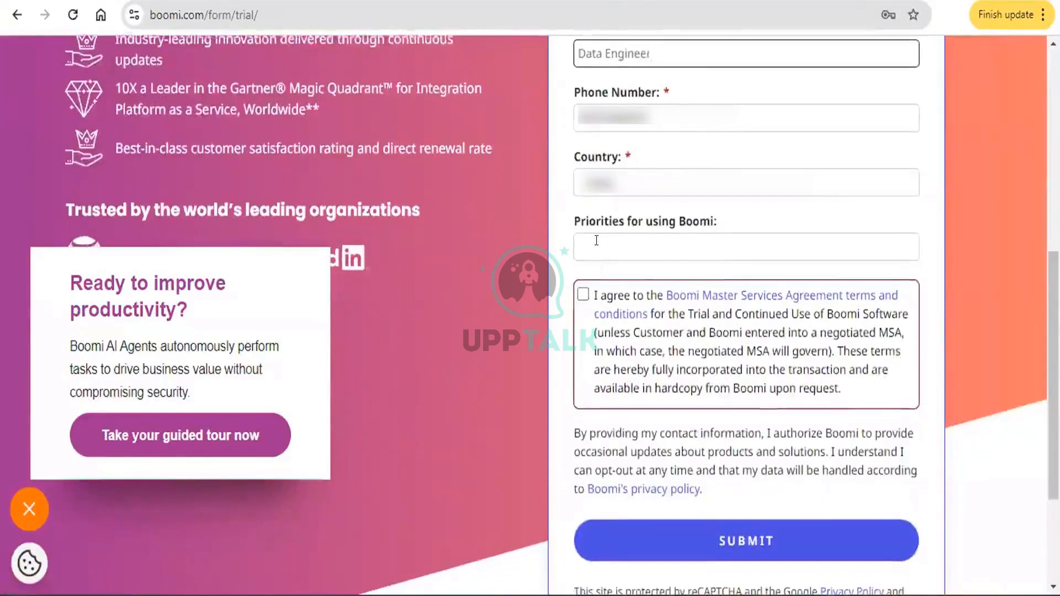
{"action": "scroll", "coordinate": [600, 252], "scroll_direction": "down", "scroll_amount": 3}
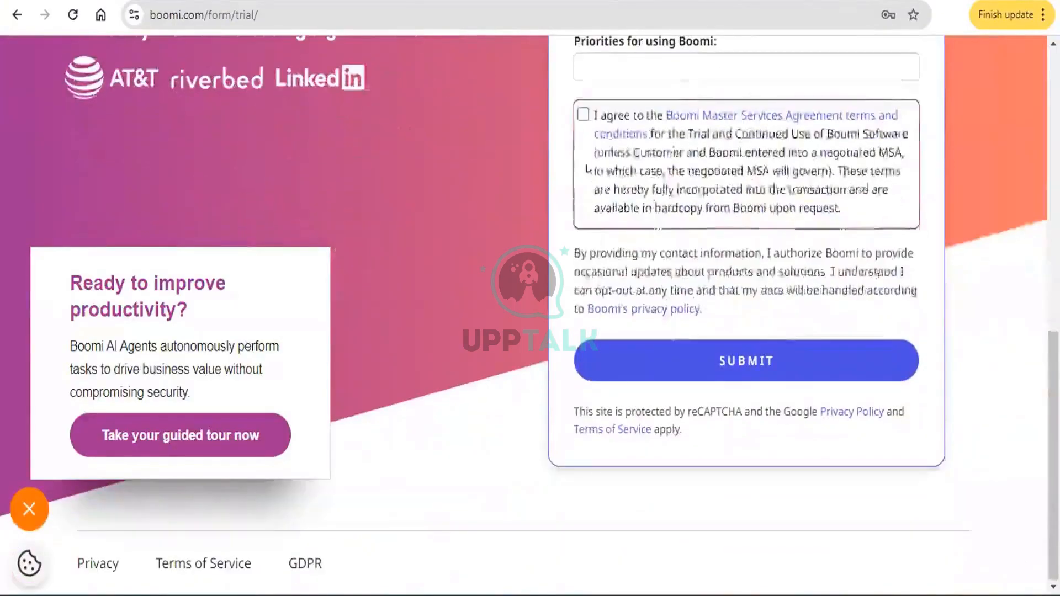
{"action": "left_click", "coordinate": [582, 116]}
{"action": "scroll", "coordinate": [580, 117], "scroll_direction": "up", "scroll_amount": 9}
{"action": "scroll", "coordinate": [579, 117], "scroll_direction": "down", "scroll_amount": 8}
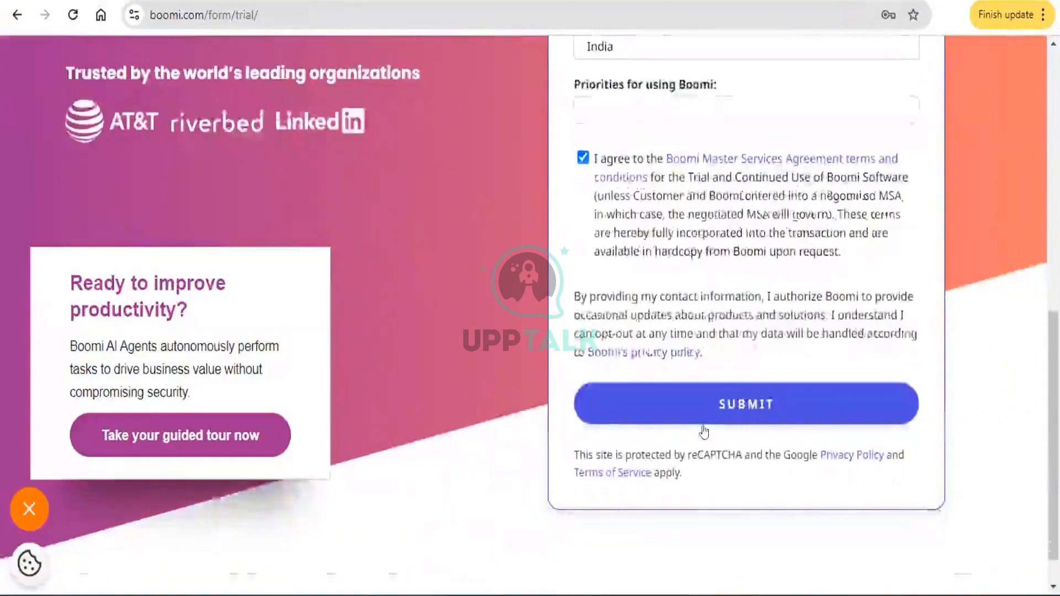
{"action": "left_click", "coordinate": [703, 424]}
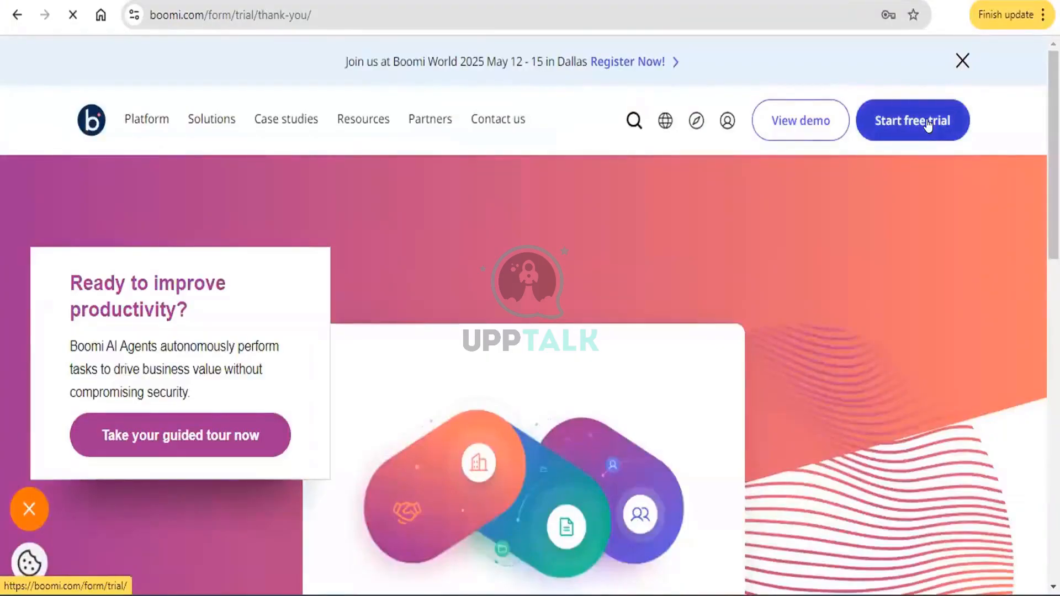
Dismiss the Welcome to Boomi and November 2024 release notices, then open Integration.
{"action": "left_click", "coordinate": [928, 124]}
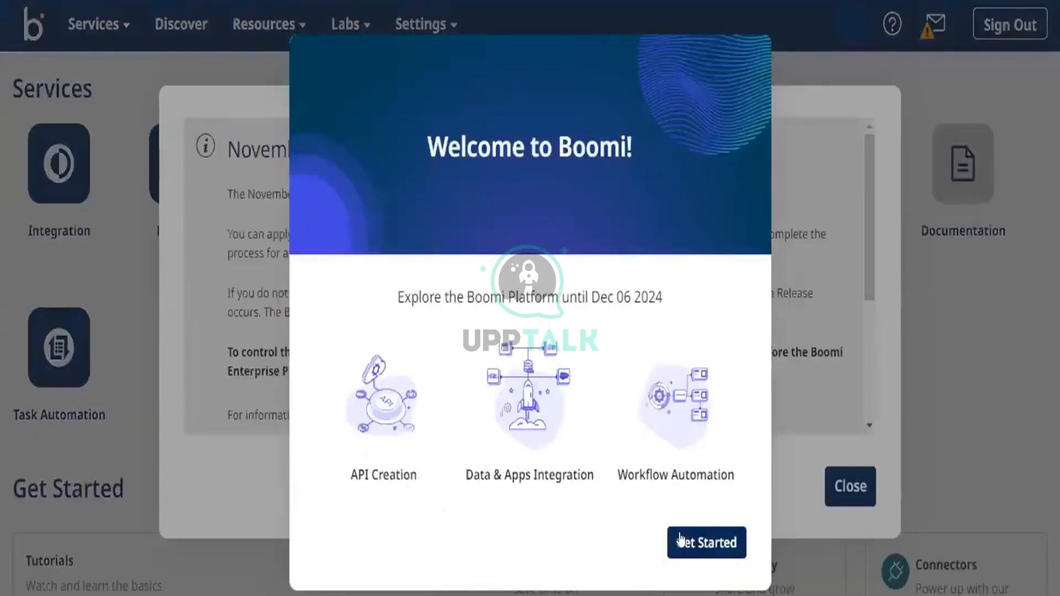
{"action": "left_click", "coordinate": [689, 544]}
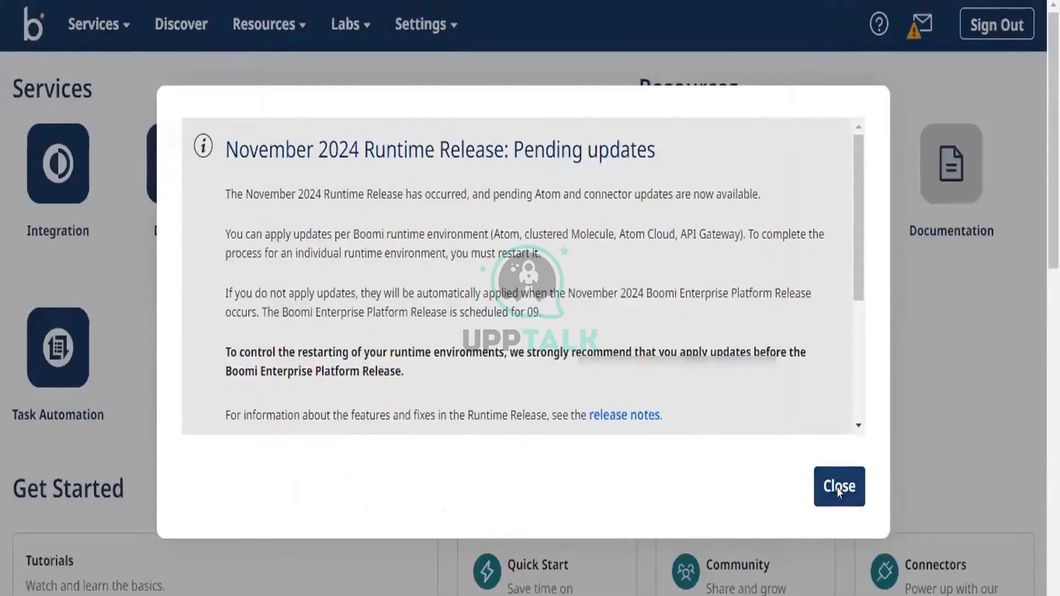
{"action": "left_click", "coordinate": [837, 487]}
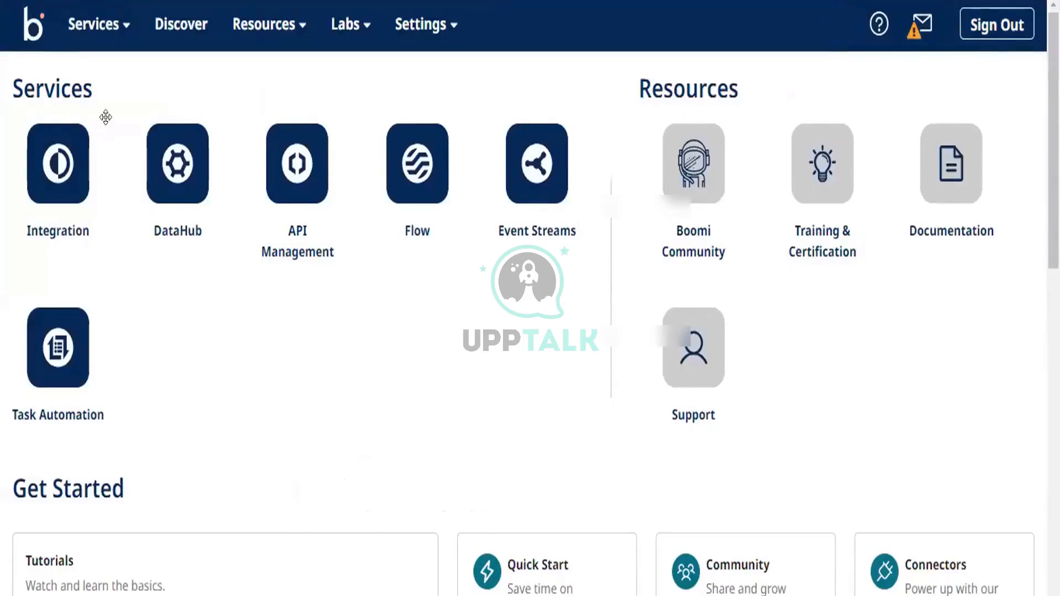
{"action": "left_click", "coordinate": [57, 163]}
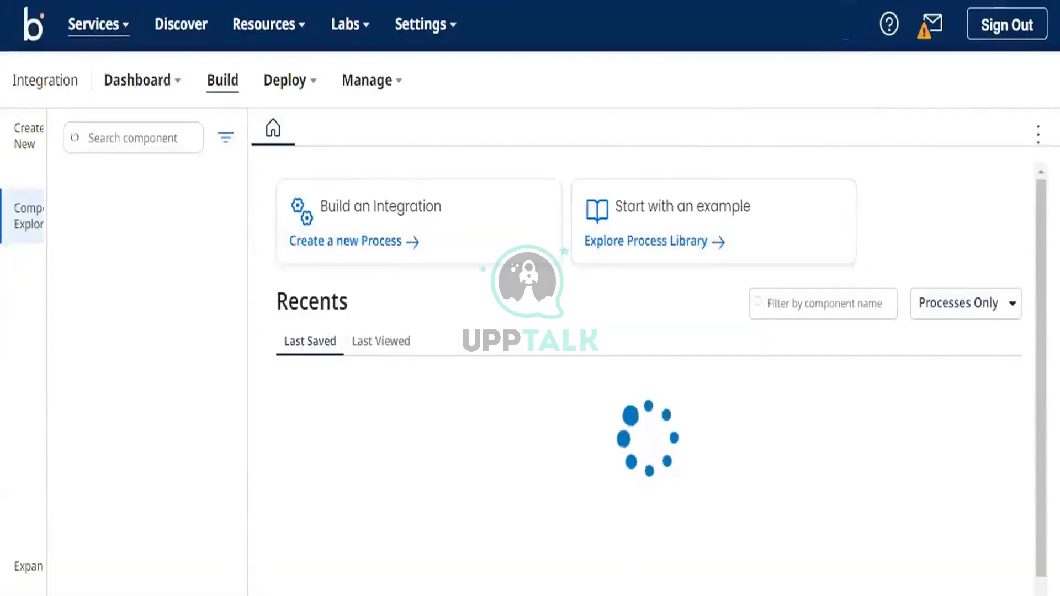
Bookmark the Integration Build page with Ctrl+D and close the 'A New Looking Canvas' tour.
{"action": "key", "text": "ctrl+d"}
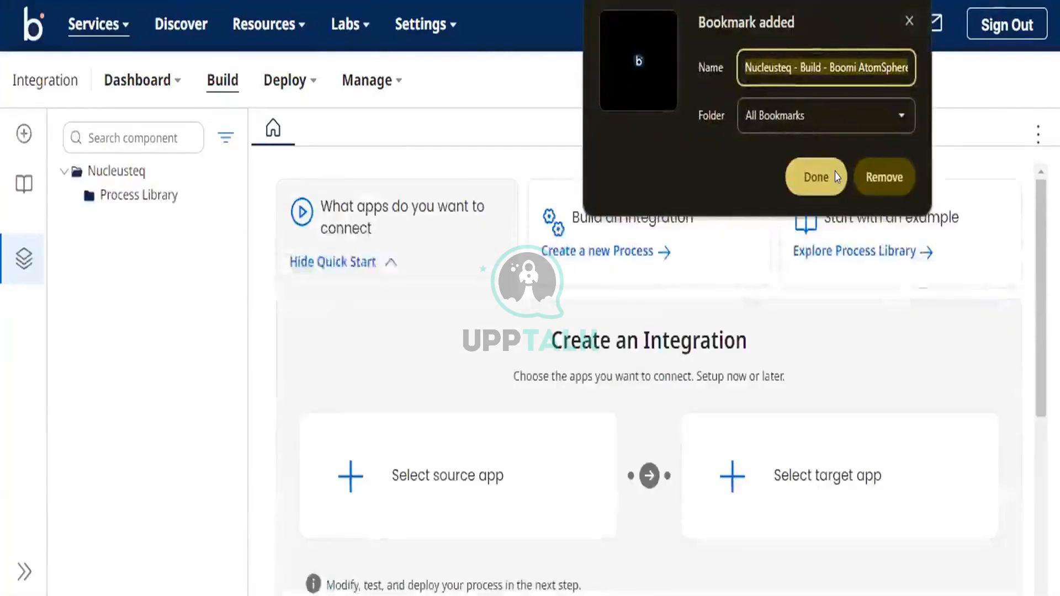
{"action": "left_click", "coordinate": [837, 177]}
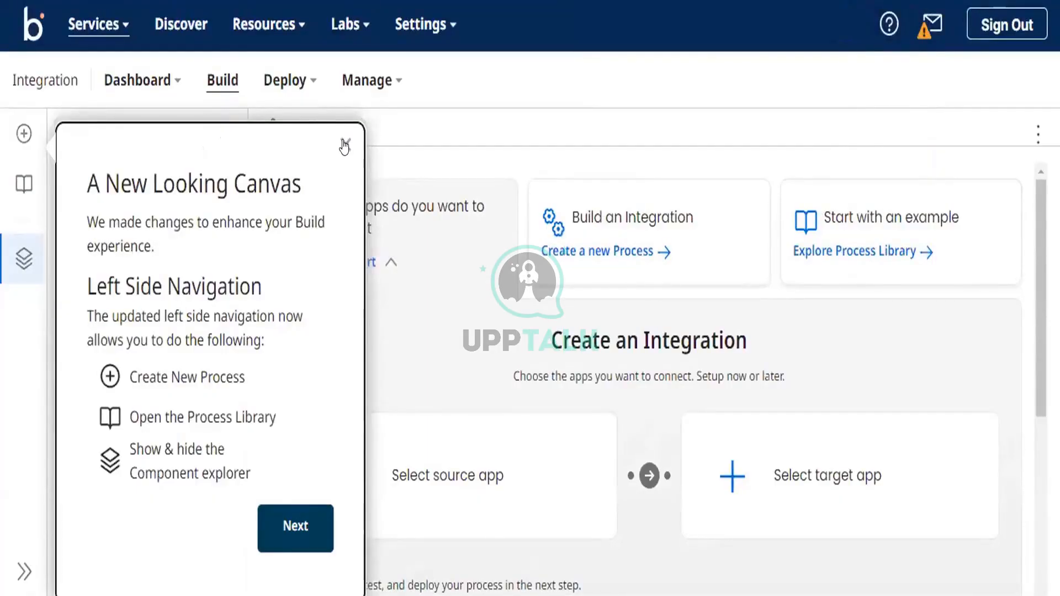
{"action": "left_click", "coordinate": [346, 144]}
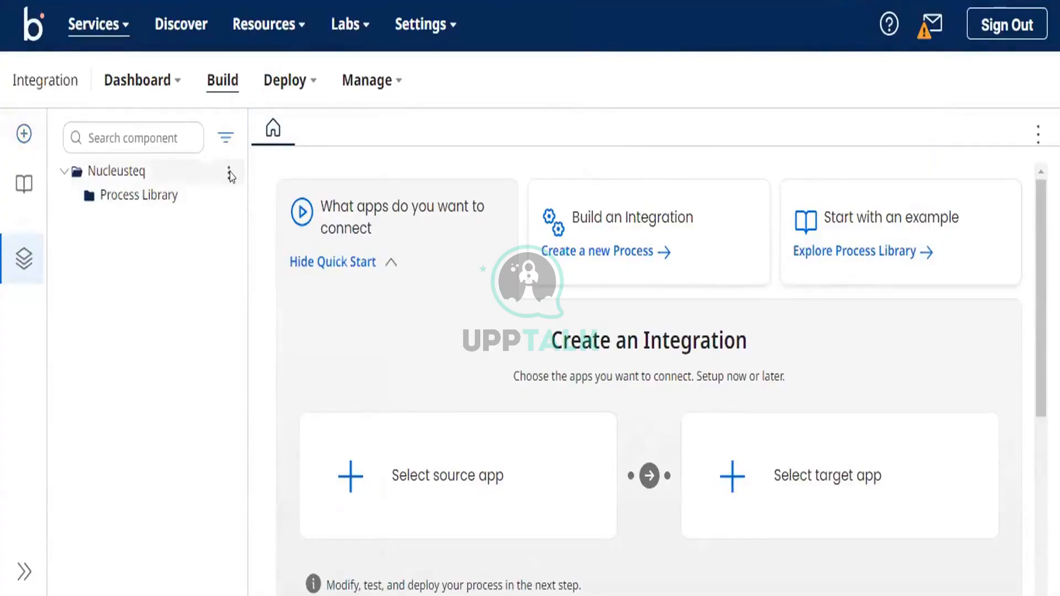
Use Nucleusteq's New Folder action to create DemoFolder, then show DemoFolder's actions.
{"action": "left_click", "coordinate": [229, 175]}
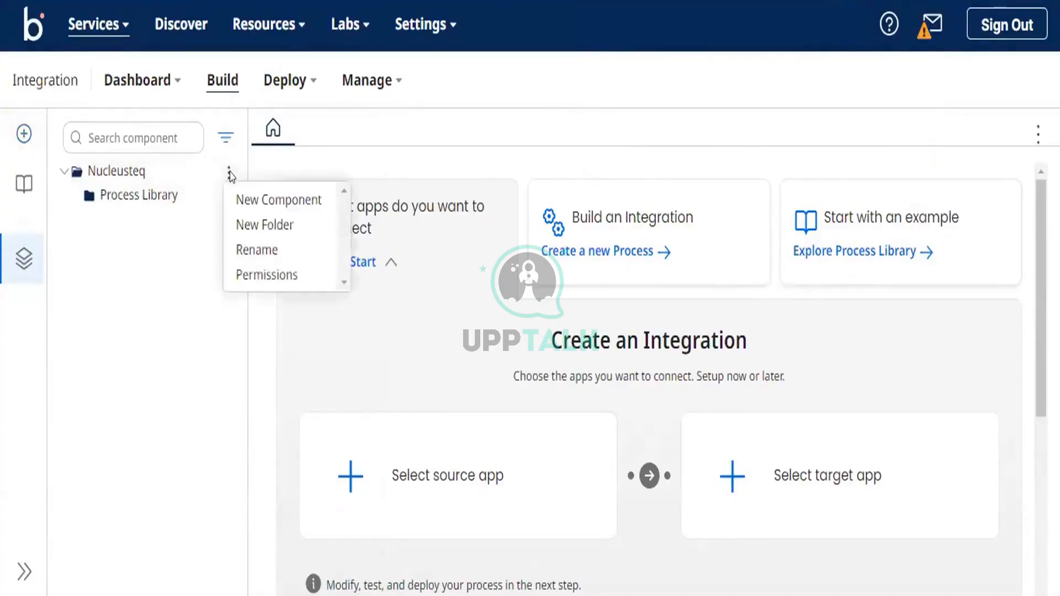
{"action": "left_click", "coordinate": [280, 225]}
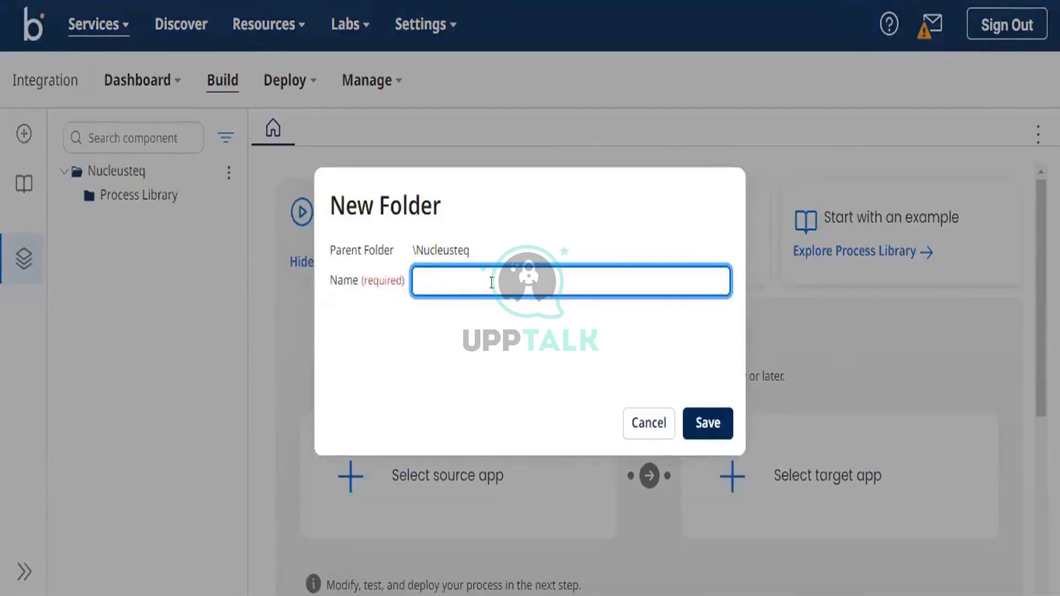
{"action": "type", "text": "Demo"}
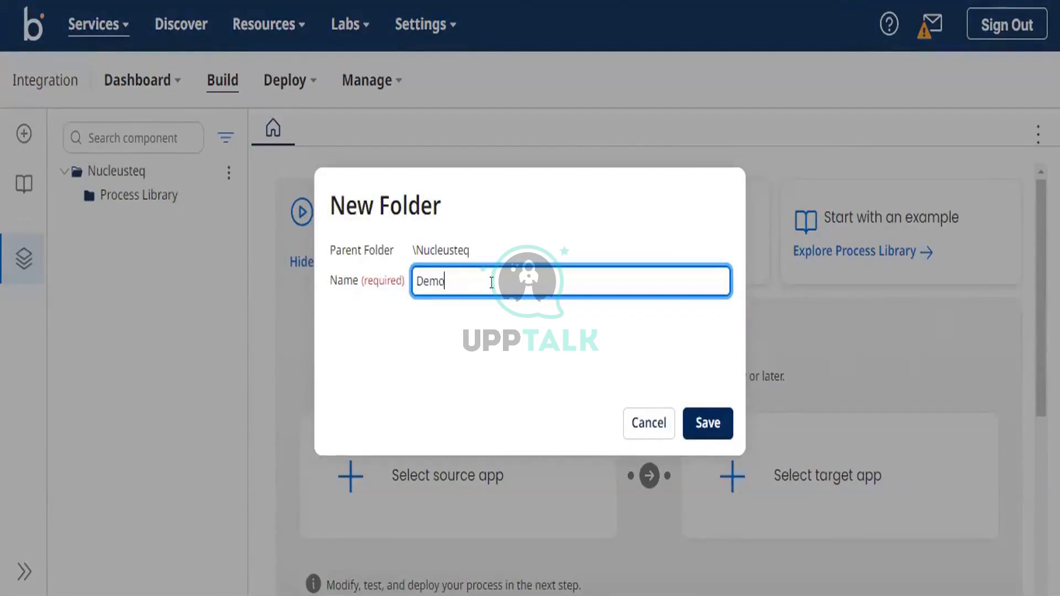
{"action": "type", "text": "Folder"}
{"action": "left_click", "coordinate": [724, 415]}
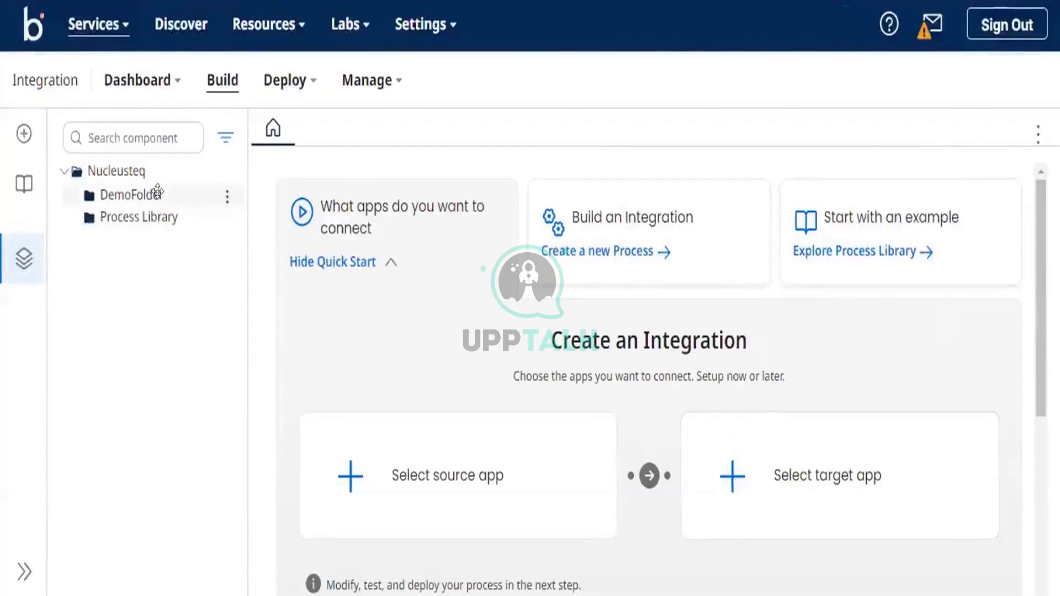
{"action": "left_click", "coordinate": [227, 197]}
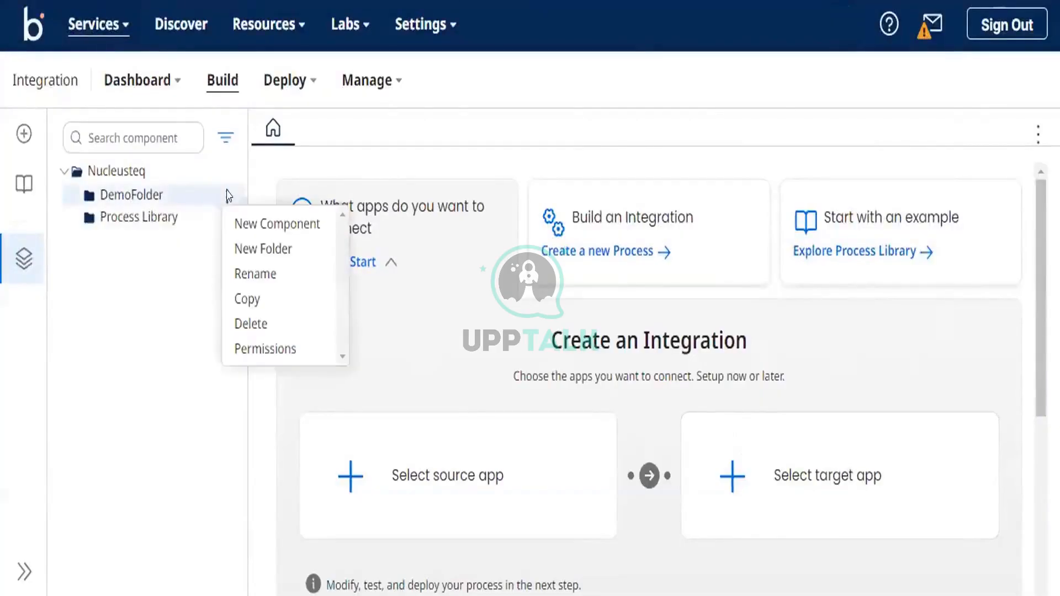
Create a new component of type Process in DemoFolder.
{"action": "left_click", "coordinate": [254, 234]}
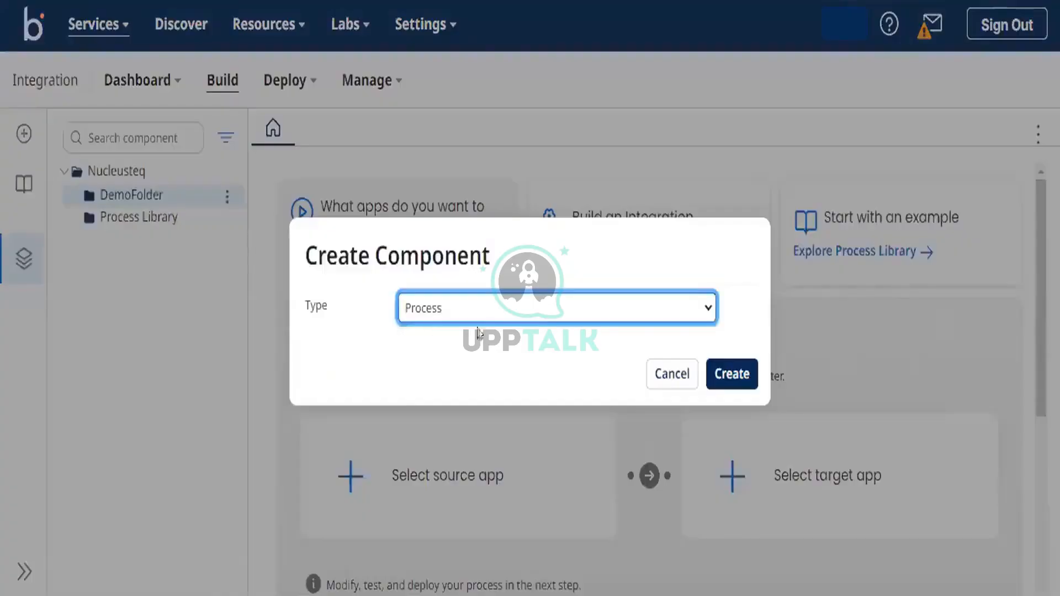
{"action": "left_click", "coordinate": [542, 305]}
{"action": "type", "text": "d"}
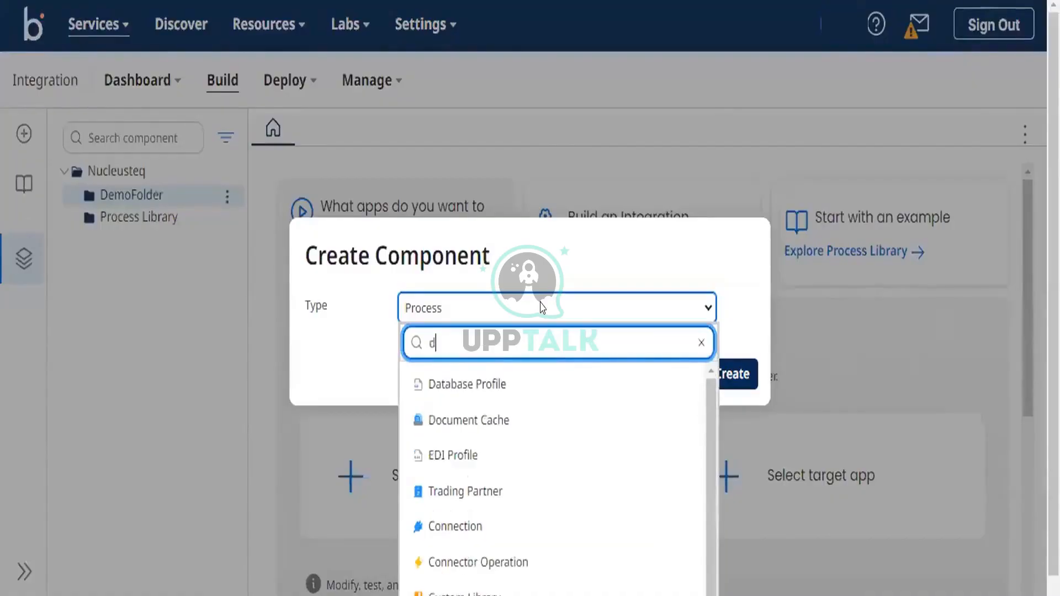
{"action": "key", "text": "BackSpace"}
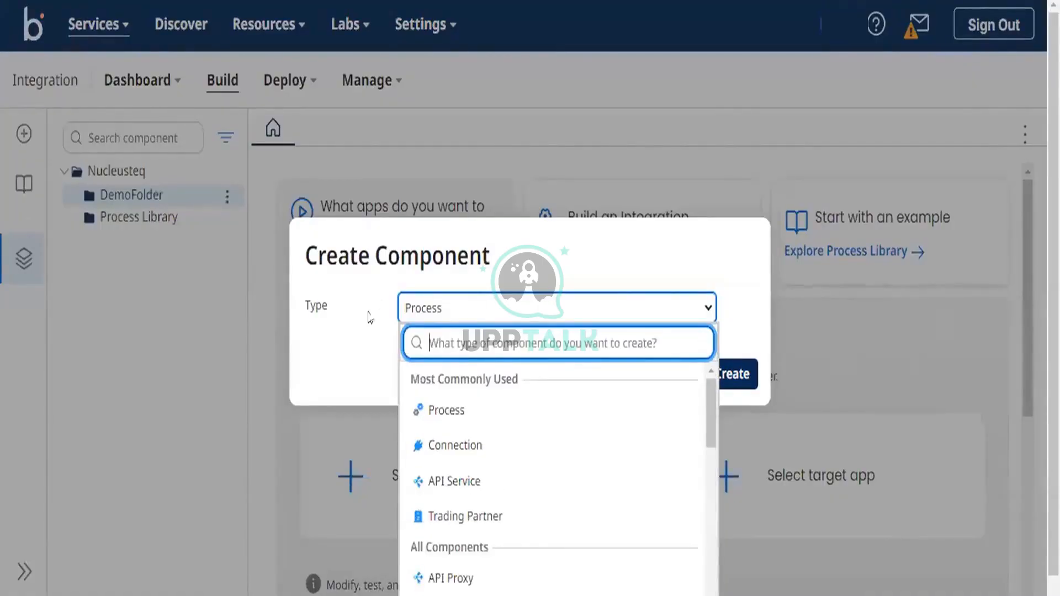
{"action": "left_click", "coordinate": [451, 409]}
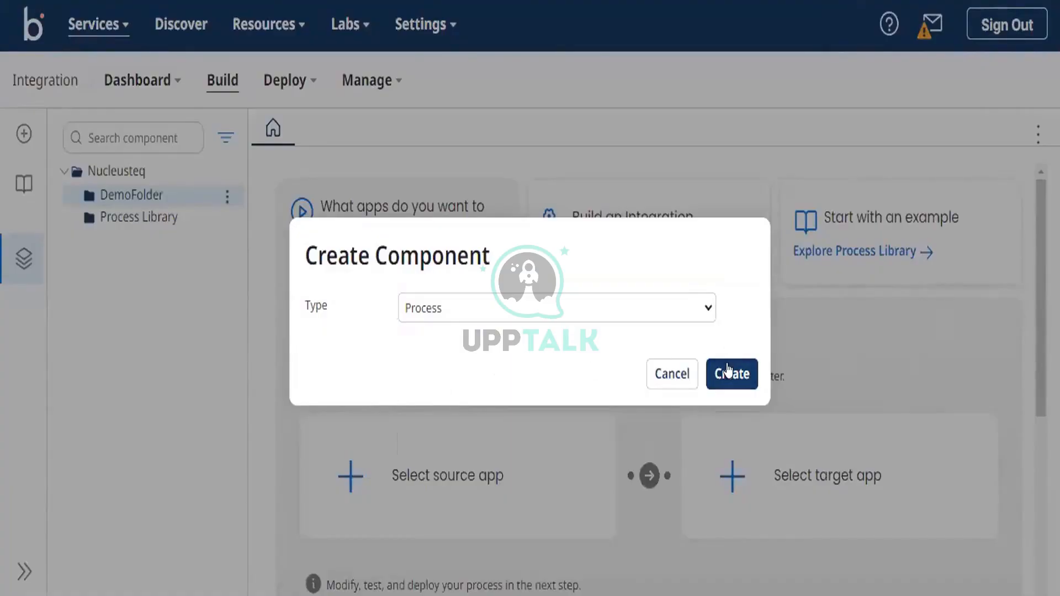
{"action": "left_click", "coordinate": [728, 371]}
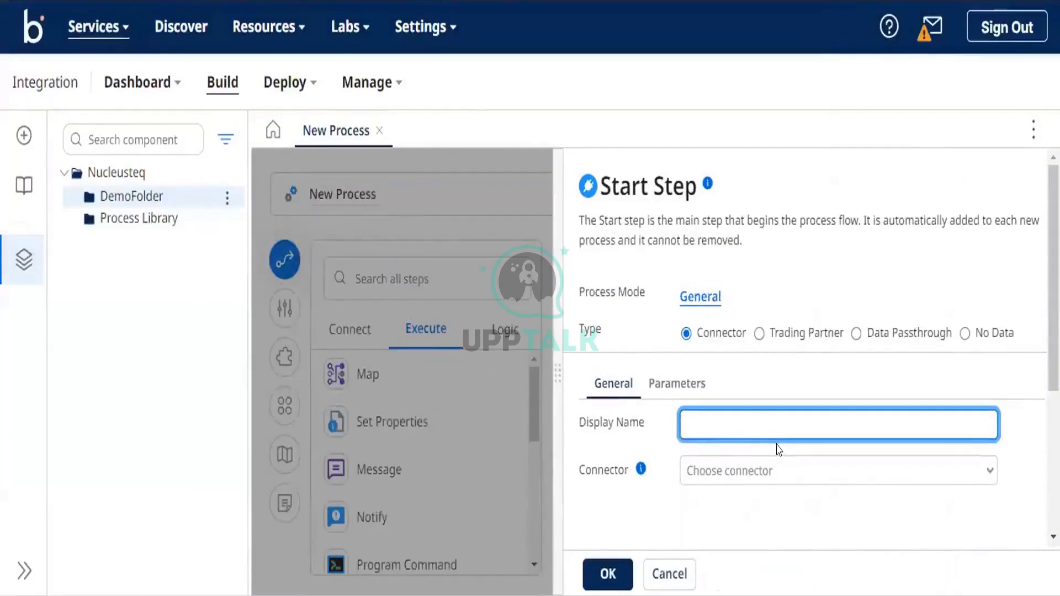
Make the start step a No Data start with display name 'Start Process' and confirm it.
{"action": "scroll", "coordinate": [776, 447], "scroll_direction": "down", "scroll_amount": 1}
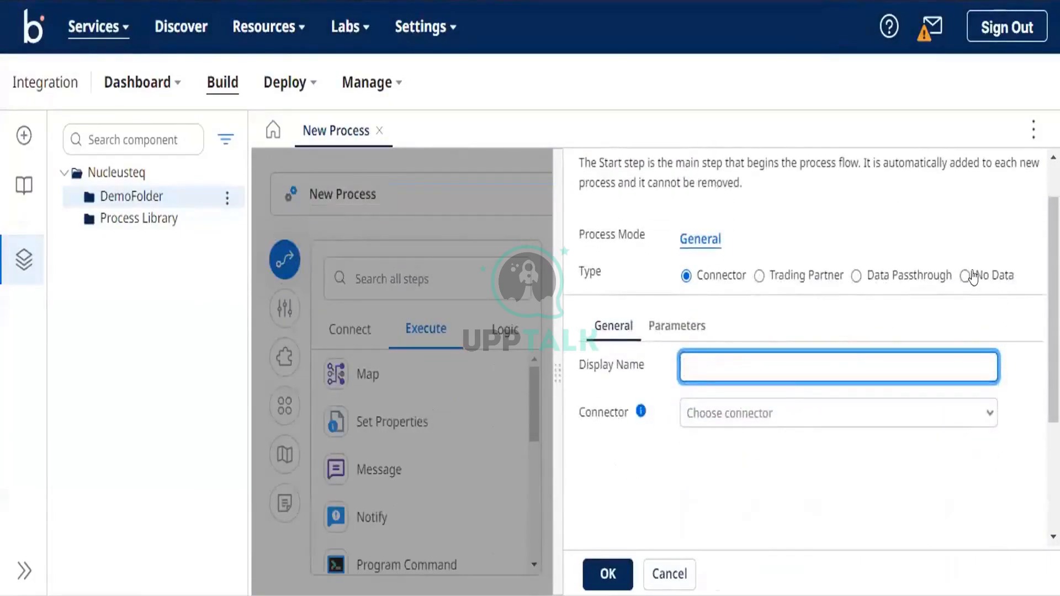
{"action": "left_click", "coordinate": [965, 276]}
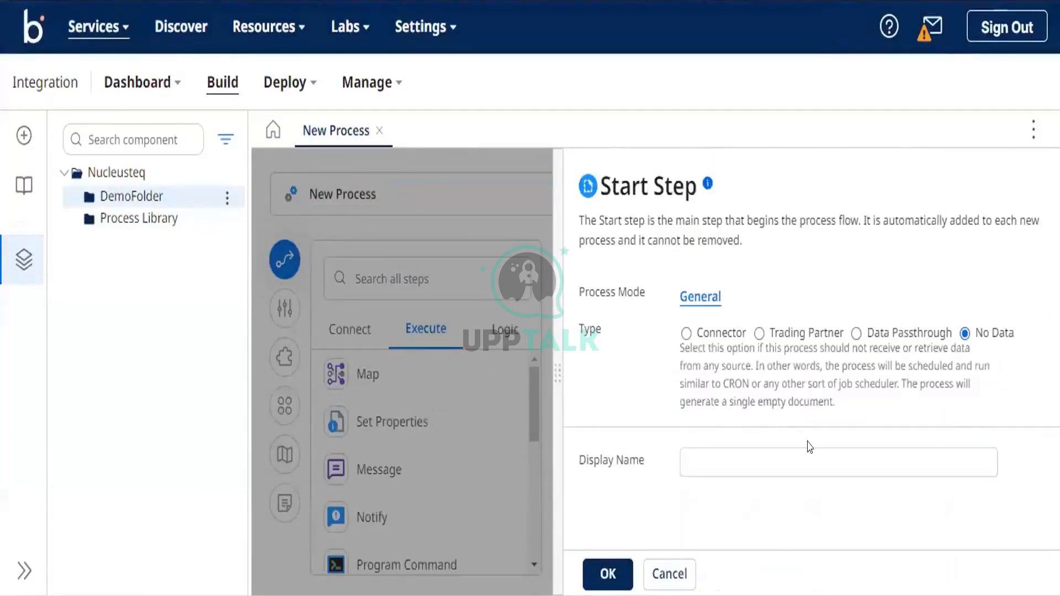
{"action": "left_click", "coordinate": [732, 469]}
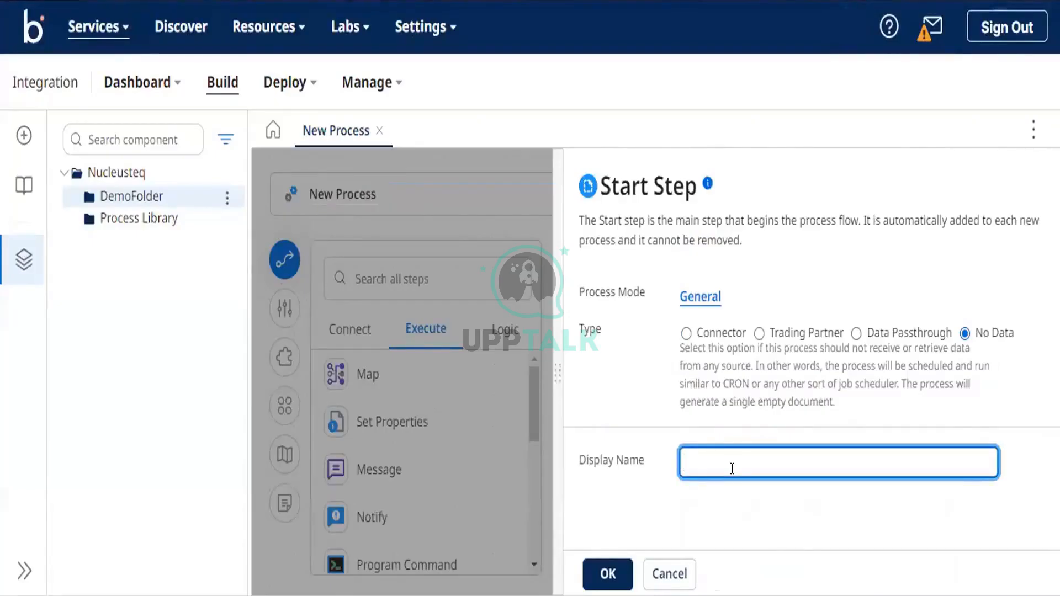
{"action": "type", "text": "Start Process"}
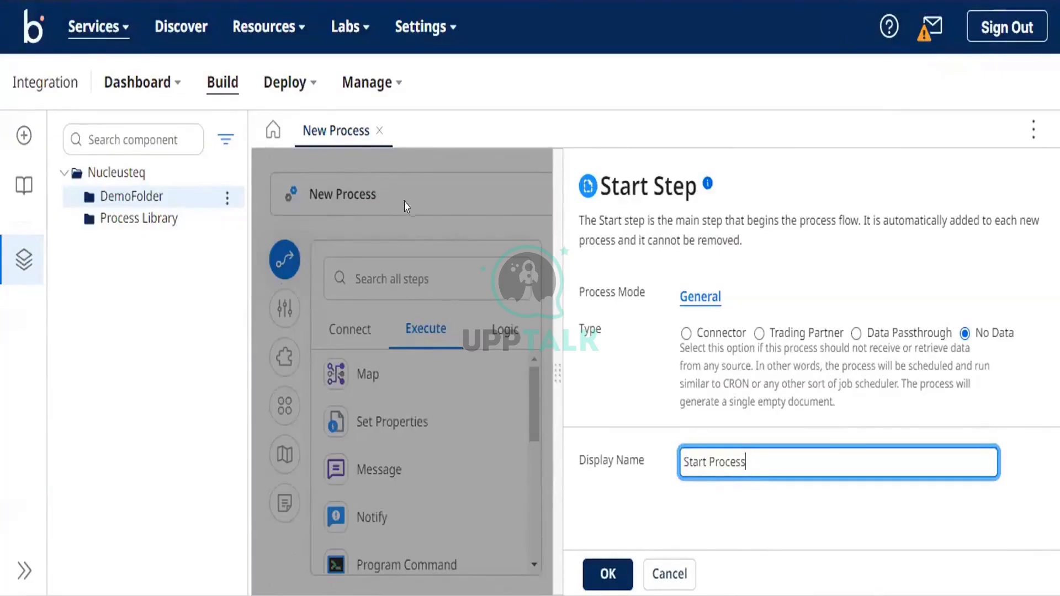
{"action": "left_click", "coordinate": [611, 561]}
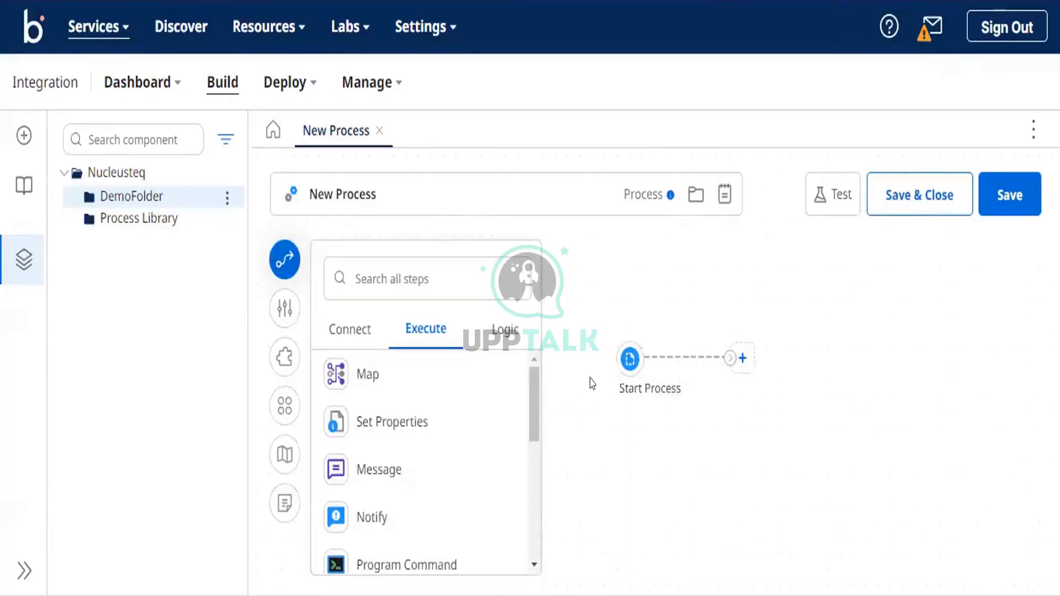
Save the new process, leaving the Start Process step settings unchanged.
{"action": "left_click", "coordinate": [1009, 196]}
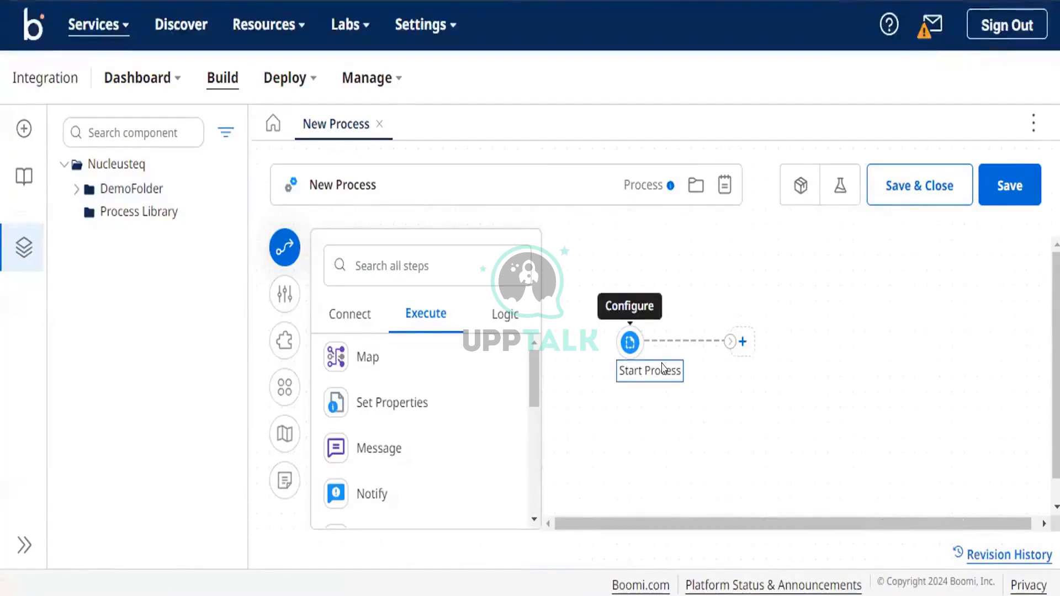
{"action": "left_click", "coordinate": [622, 334]}
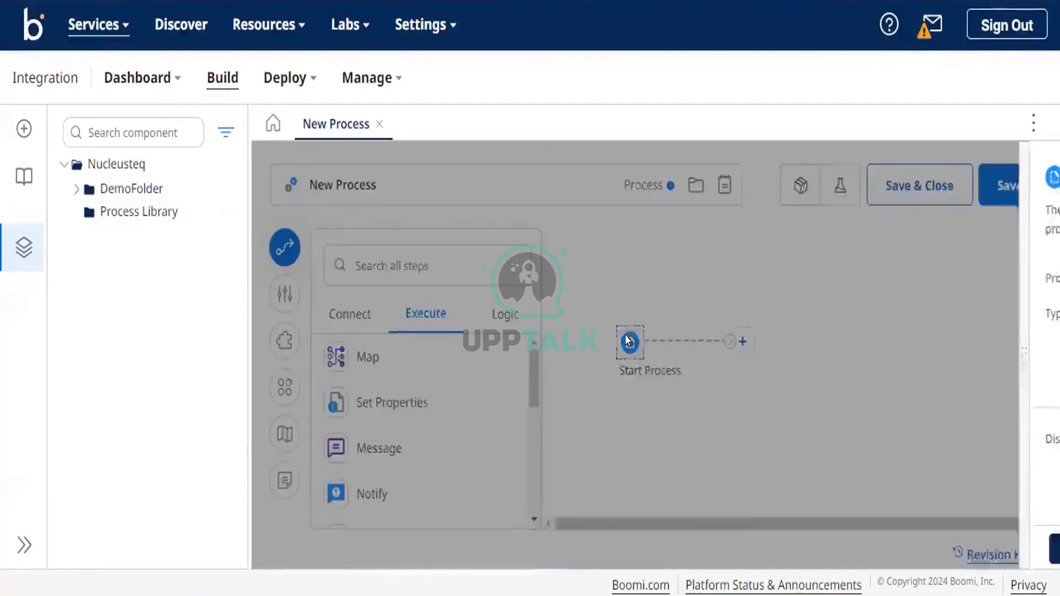
{"action": "key", "text": "Return"}
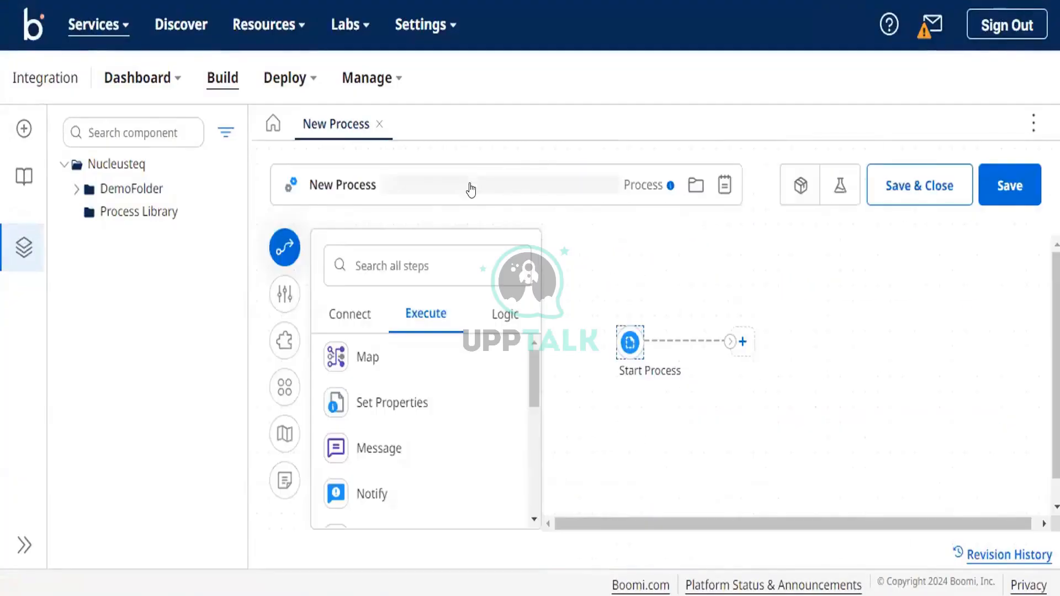
Rename the process to 'DemoProcess' and save it.
{"action": "double_click", "coordinate": [378, 185]}
{"action": "key", "text": "BackSpace"}
{"action": "key", "text": "BackSpace"}
{"action": "key", "text": "BackSpace"}
{"action": "key", "text": "BackSpace"}
{"action": "key", "text": "BackSpace"}
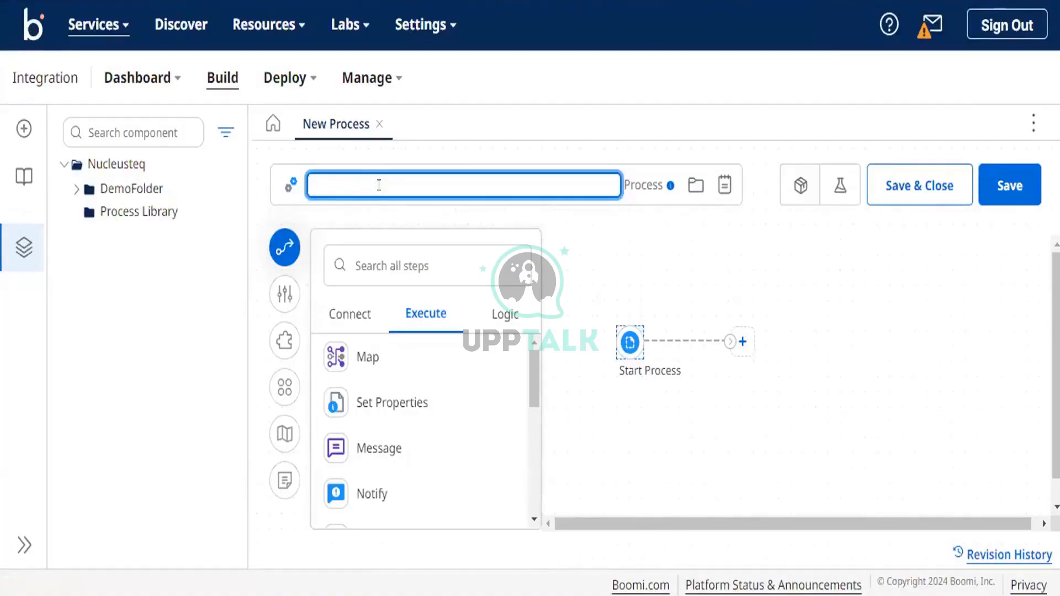
{"action": "type", "text": "DemoProcess"}
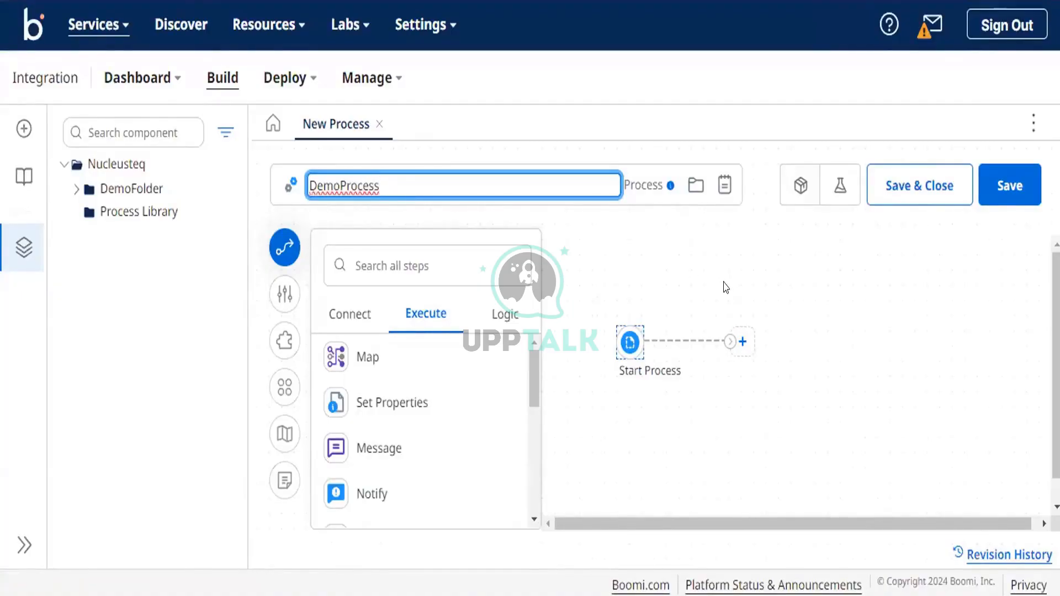
{"action": "left_click", "coordinate": [1001, 199]}
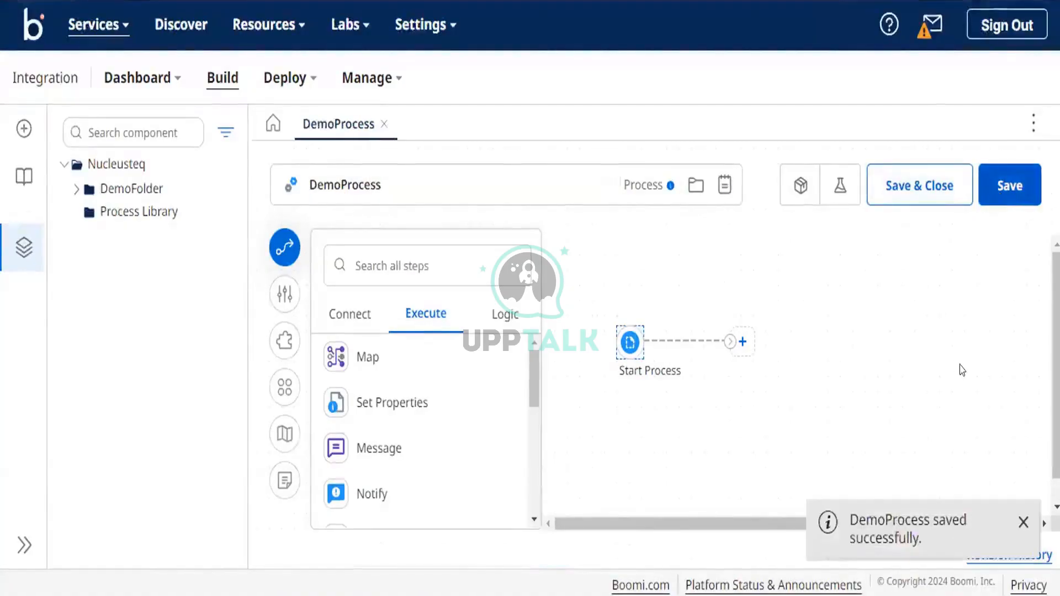